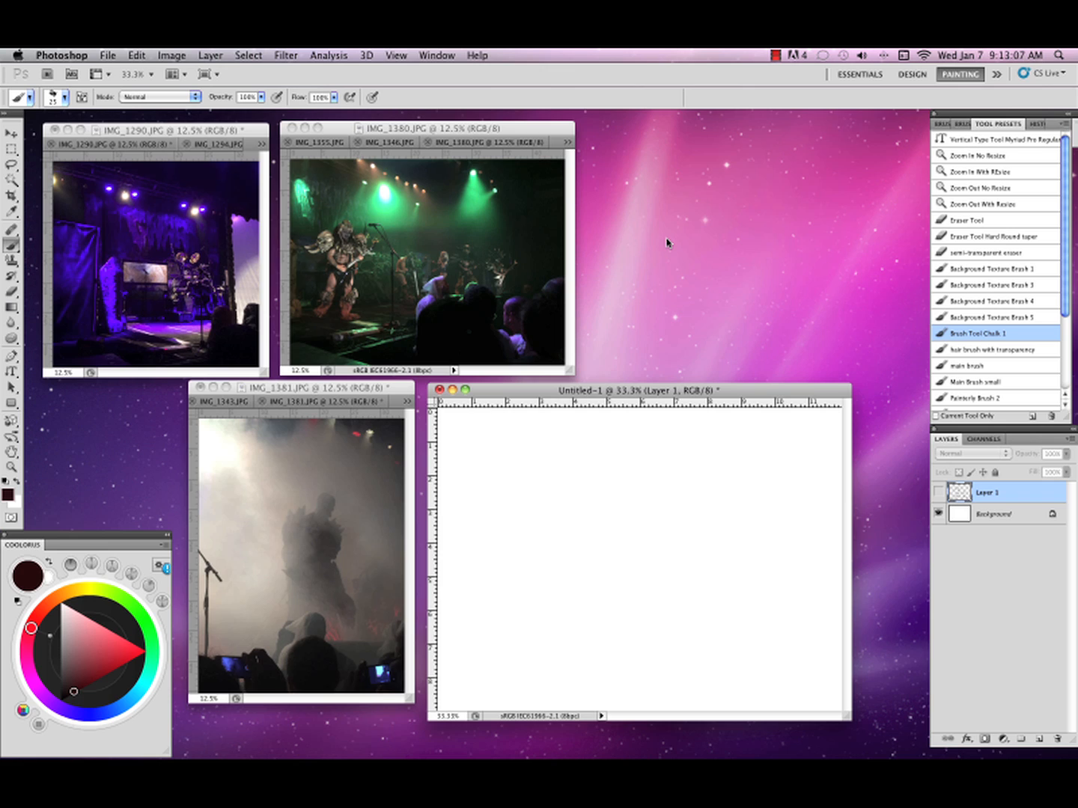
Delete the empty Layer 1 from the untitled document so only the white background is left.
left_click_drag(1018, 494, 1055, 737)
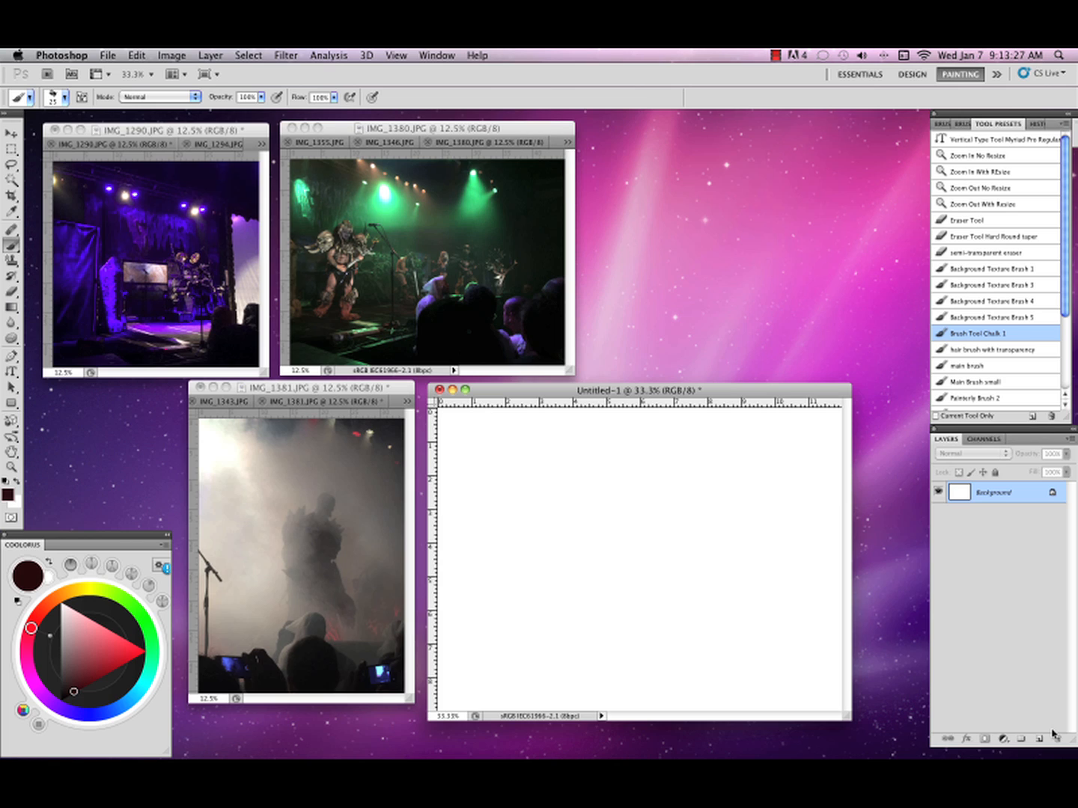
Look through the open portrait concert photos IMG_1343, IMG_1377, IMG_1374, IMG_1318, IMG_1311 and IMG_1320.
left_click(403, 389)
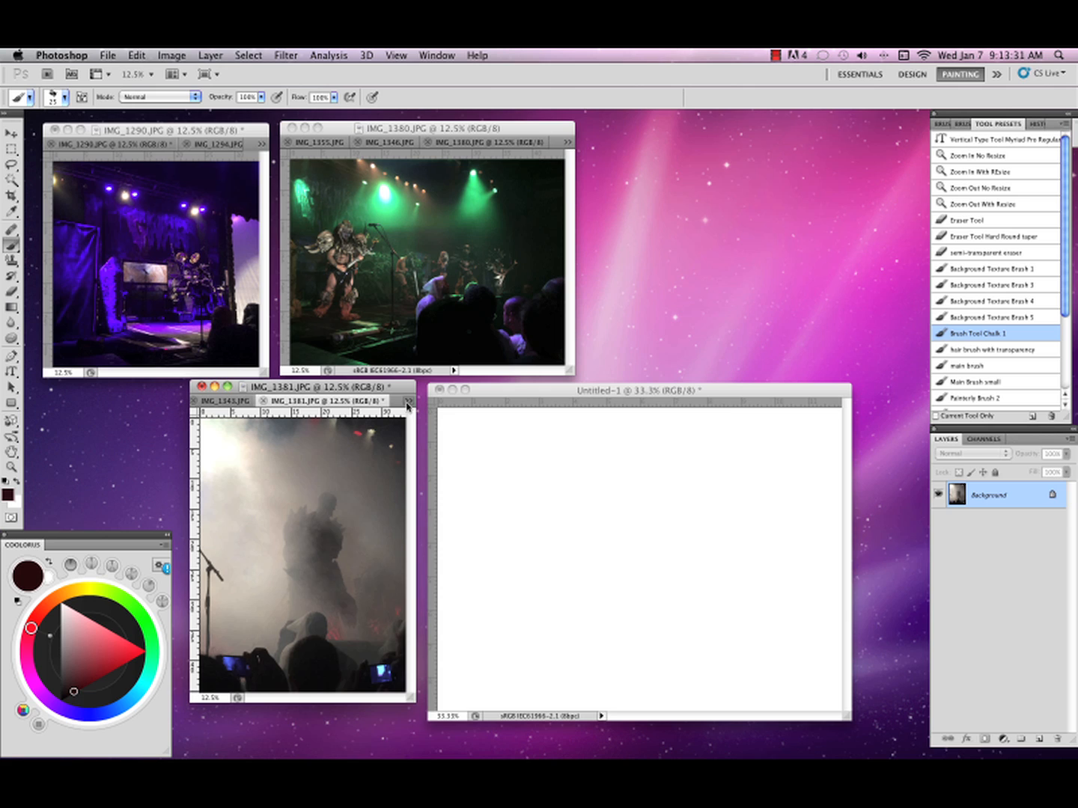
left_click(408, 405)
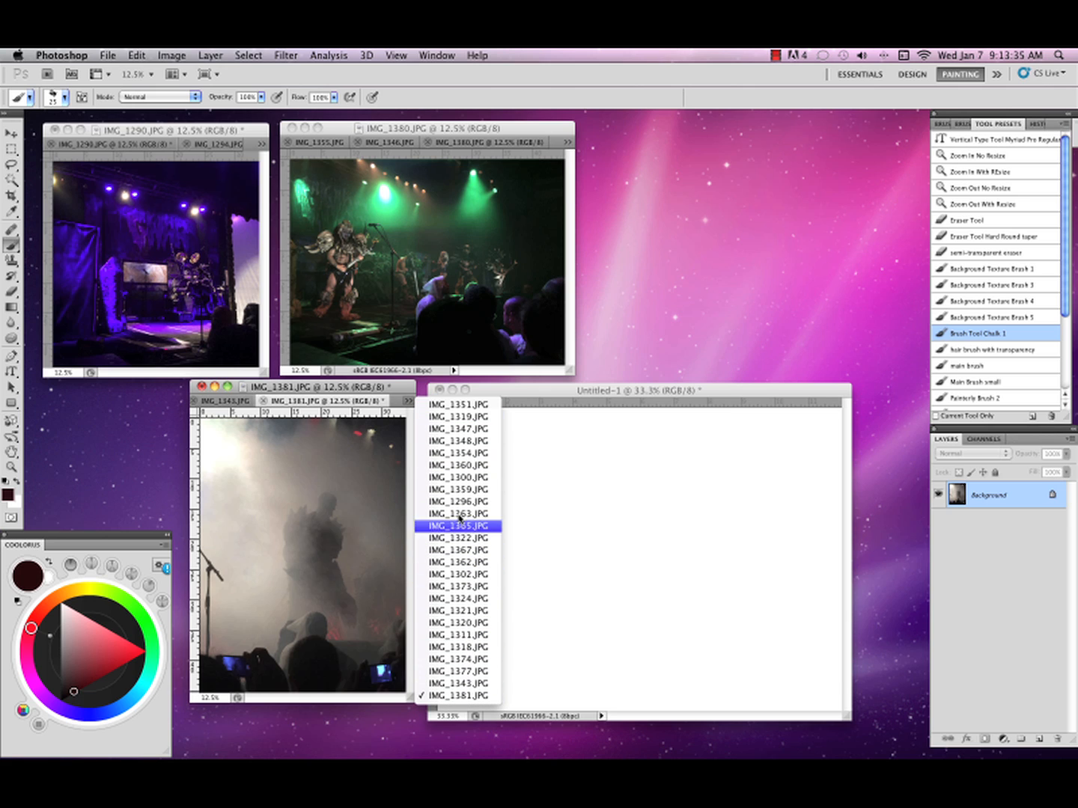
left_click(462, 683)
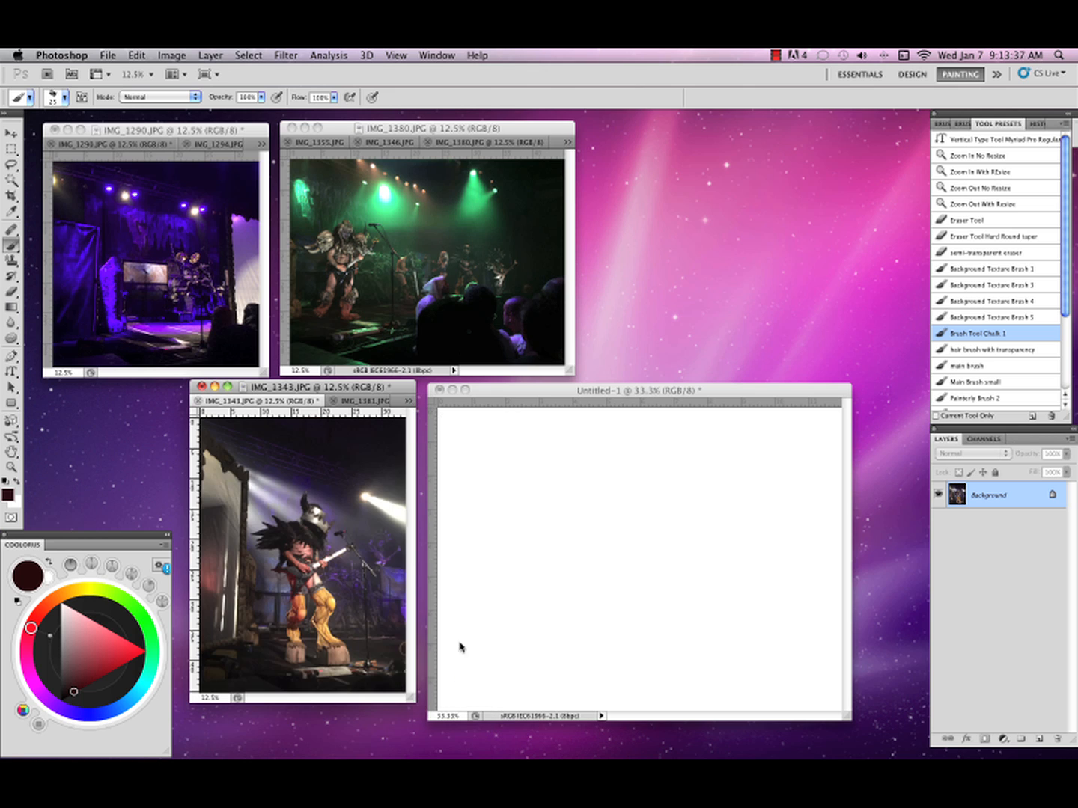
left_click(409, 402)
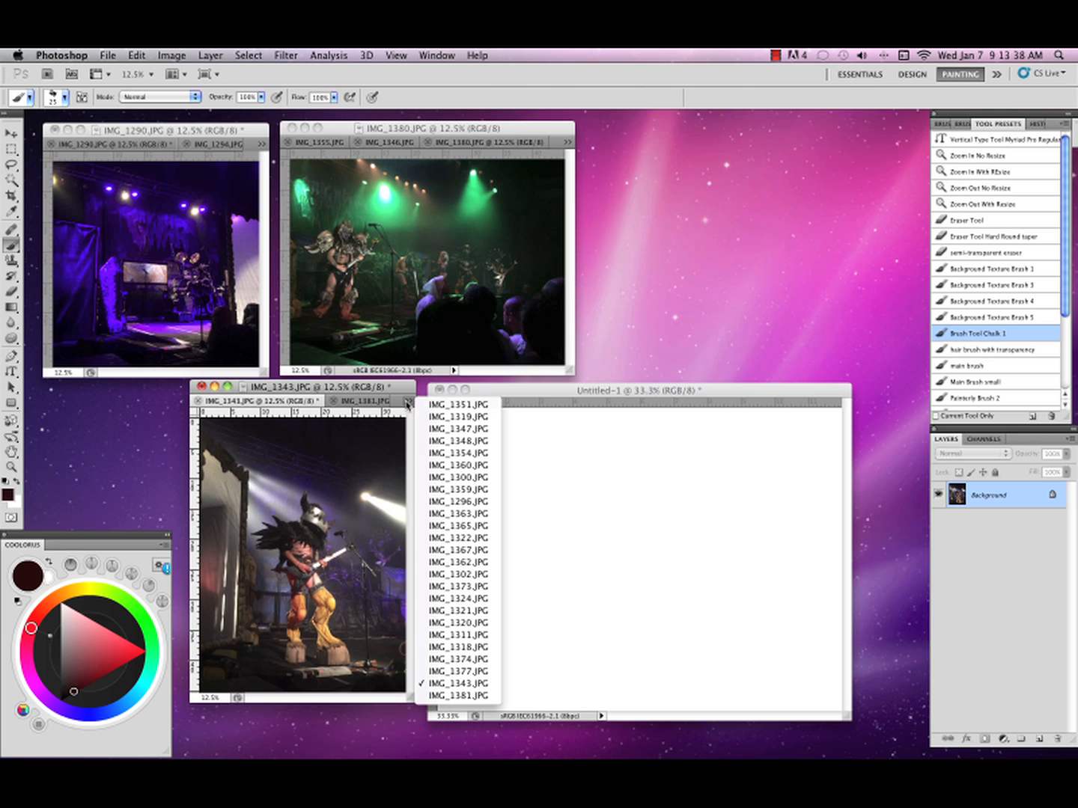
left_click(455, 671)
left_click(409, 402)
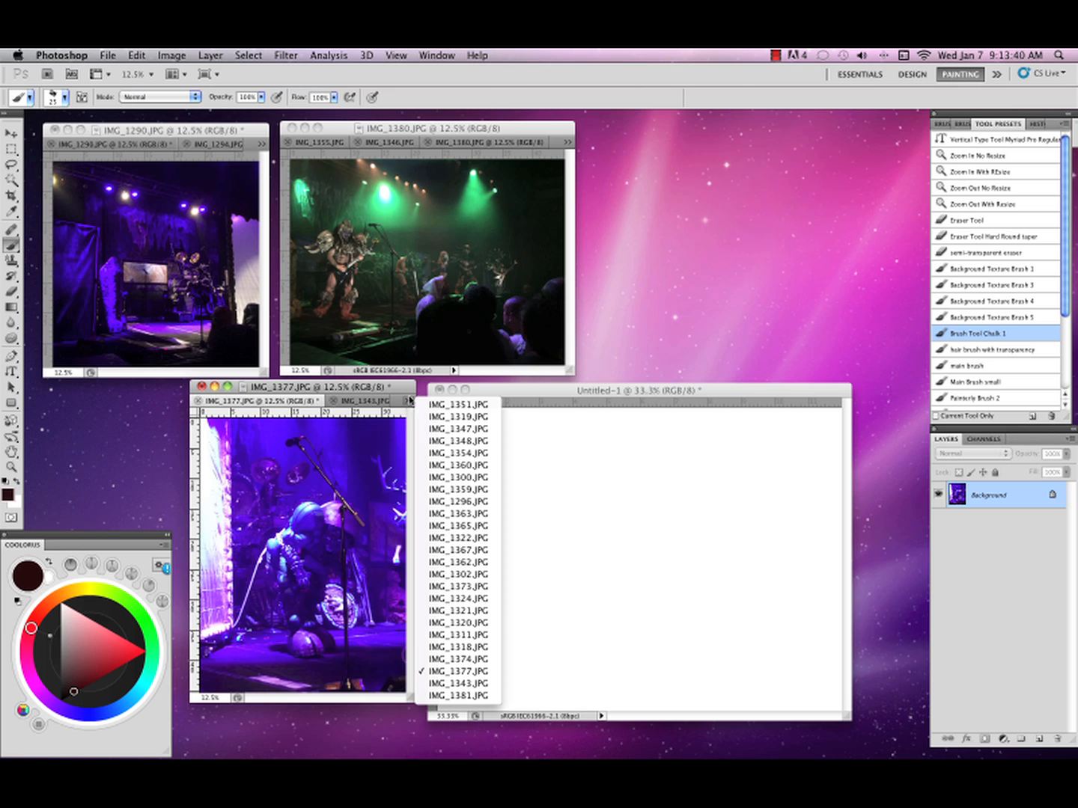
left_click(450, 660)
left_click(409, 402)
left_click(458, 649)
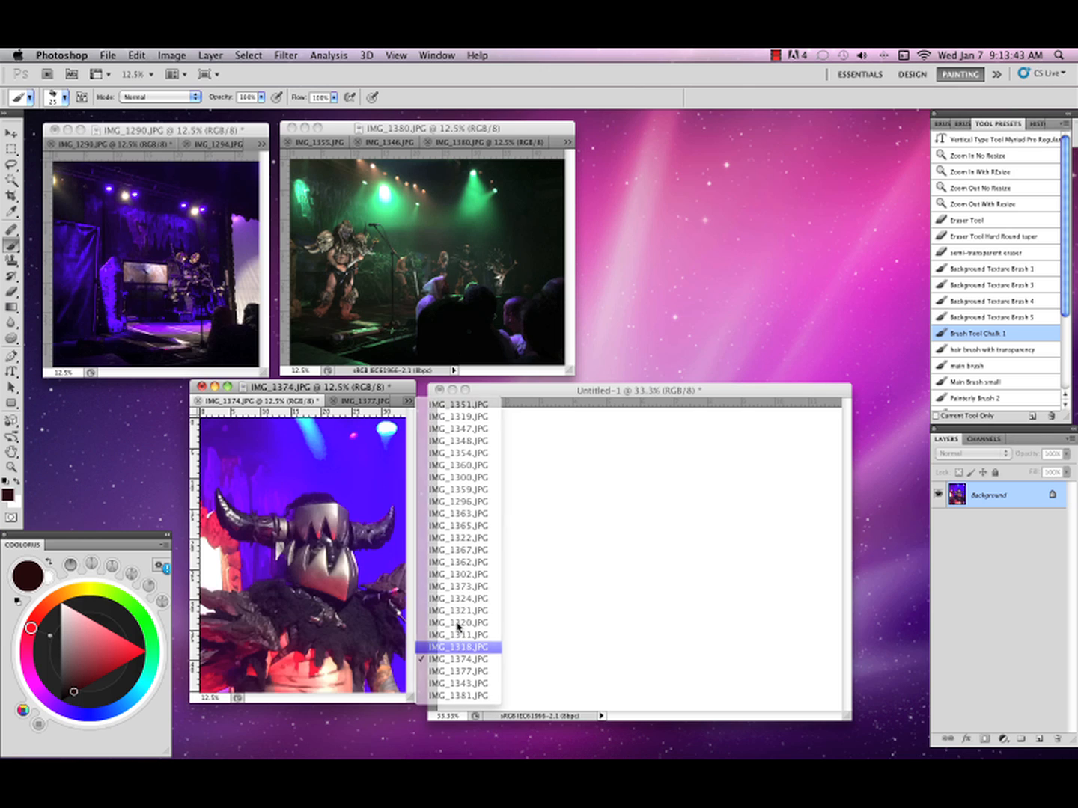
left_click(408, 402)
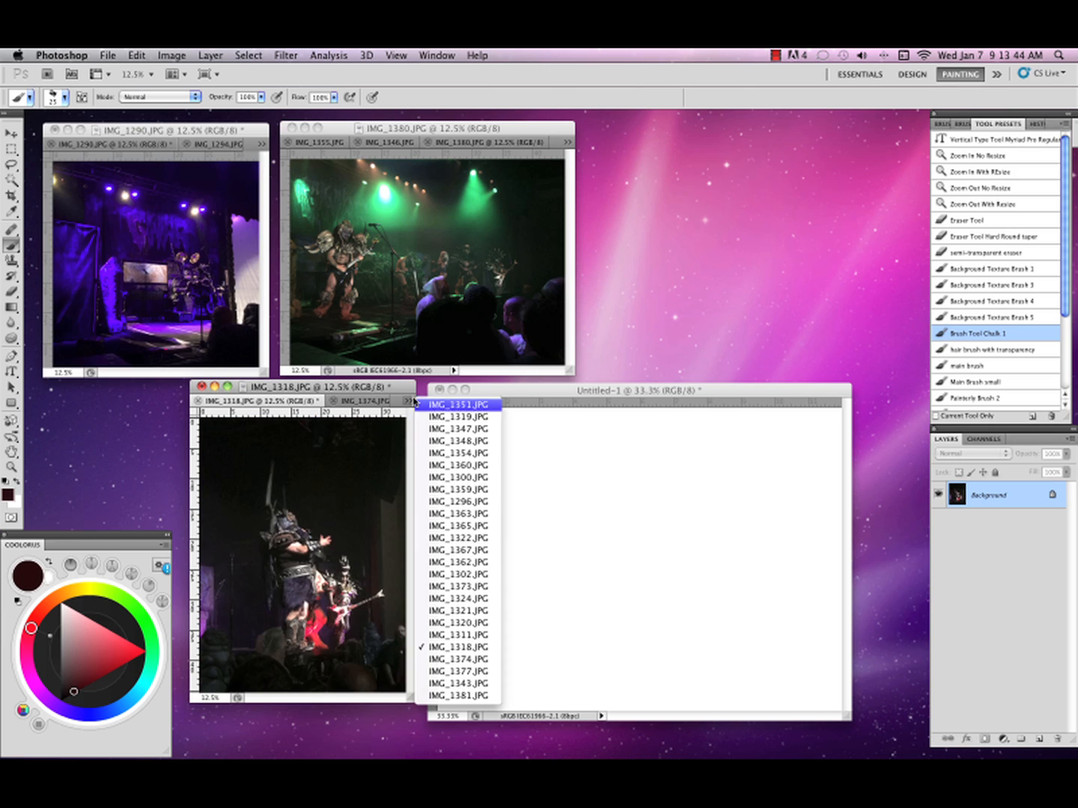
left_click(457, 635)
left_click(407, 402)
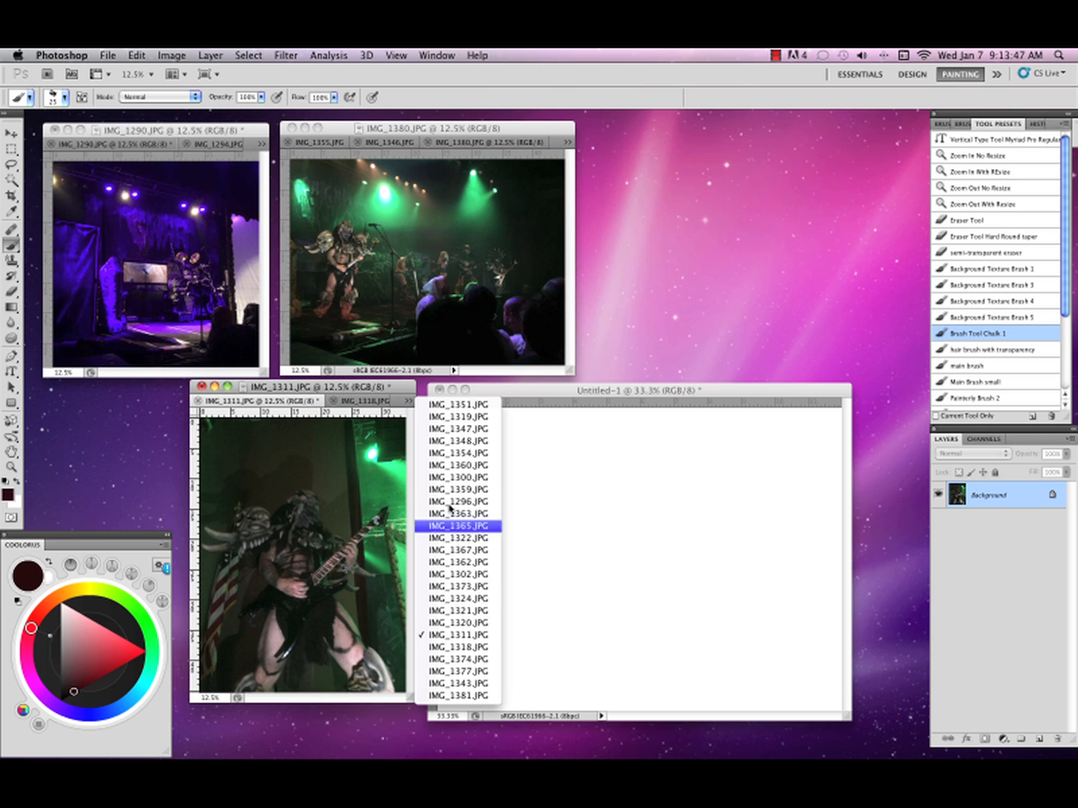
left_click(458, 621)
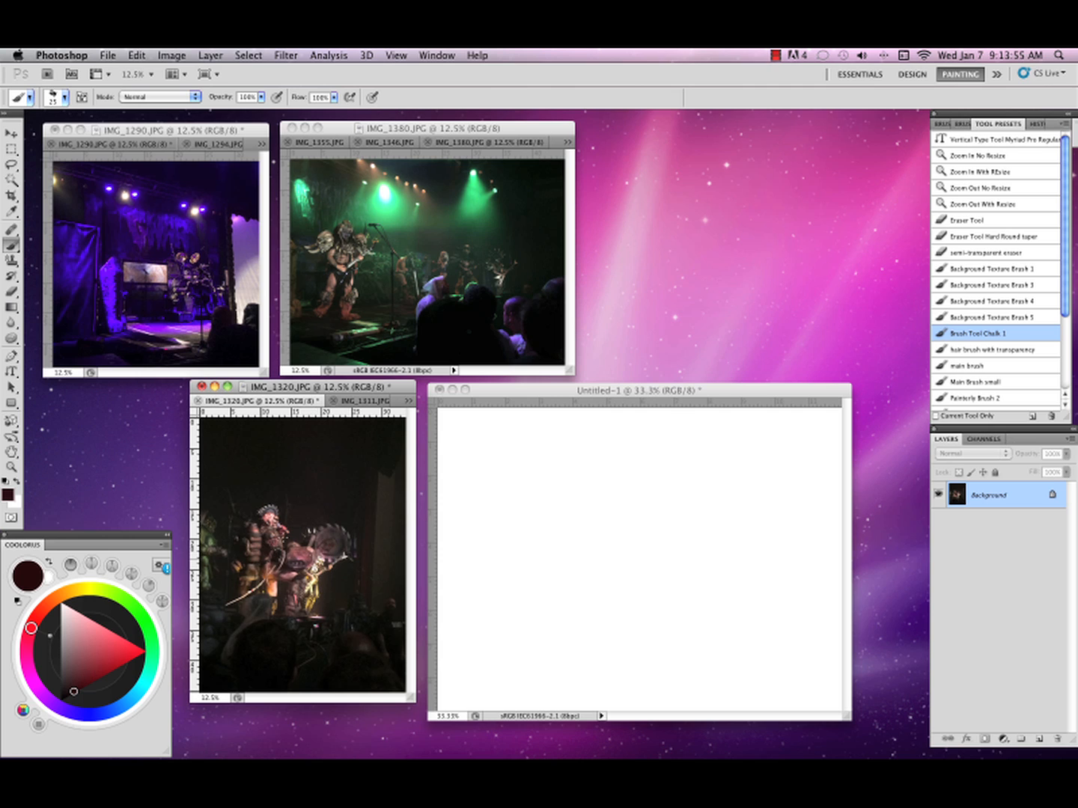
Copy the smoky silhouette photo IMG_1381 into the untitled document and shift it down to bring the figure's head and shoulders onto the canvas.
left_click(405, 407)
left_click(461, 699)
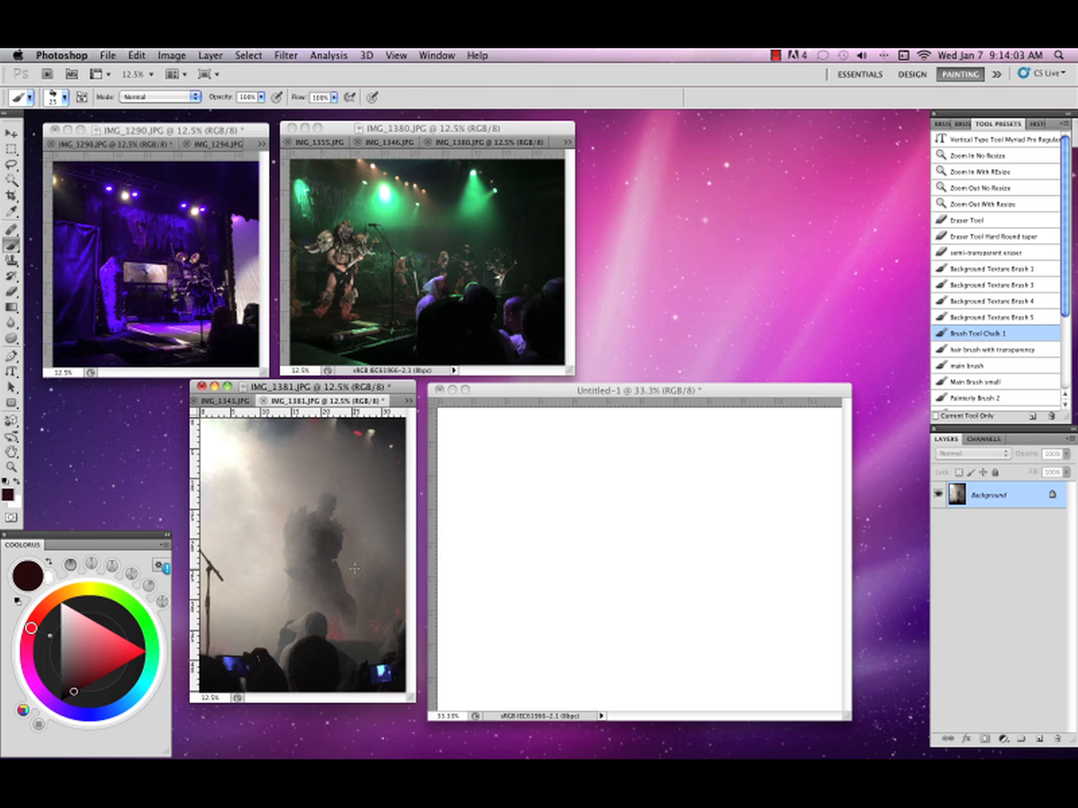
key("v")
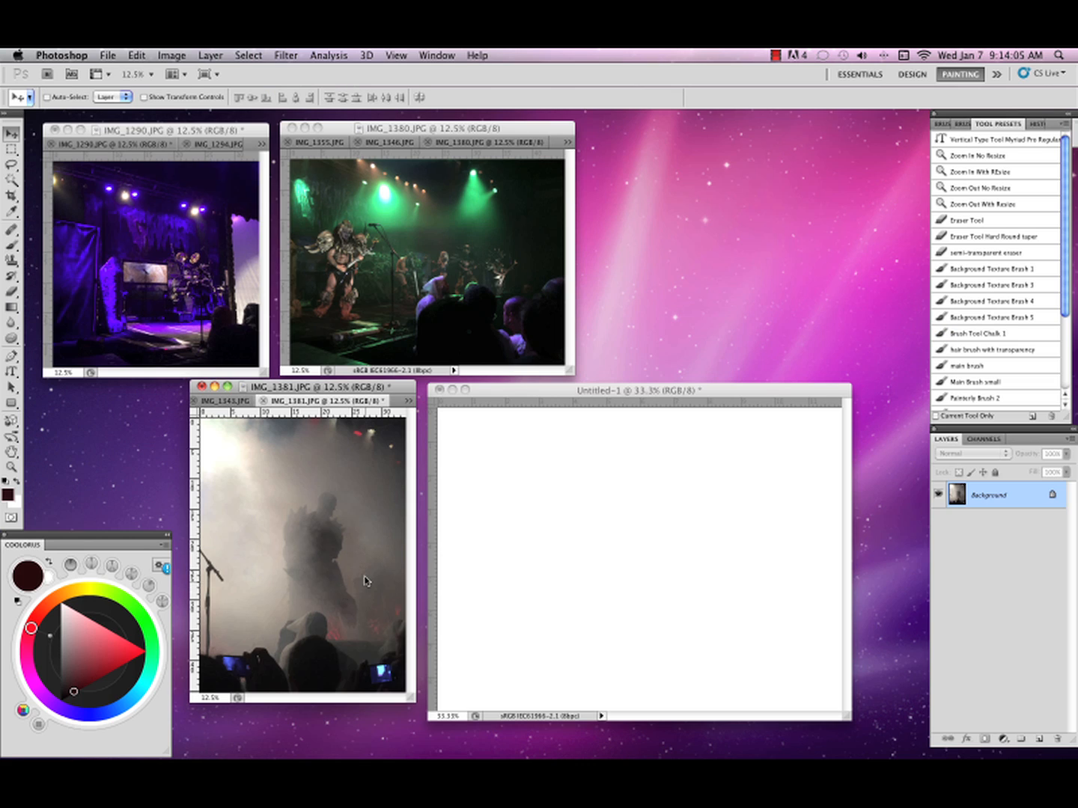
left_click_drag(327, 593, 651, 588)
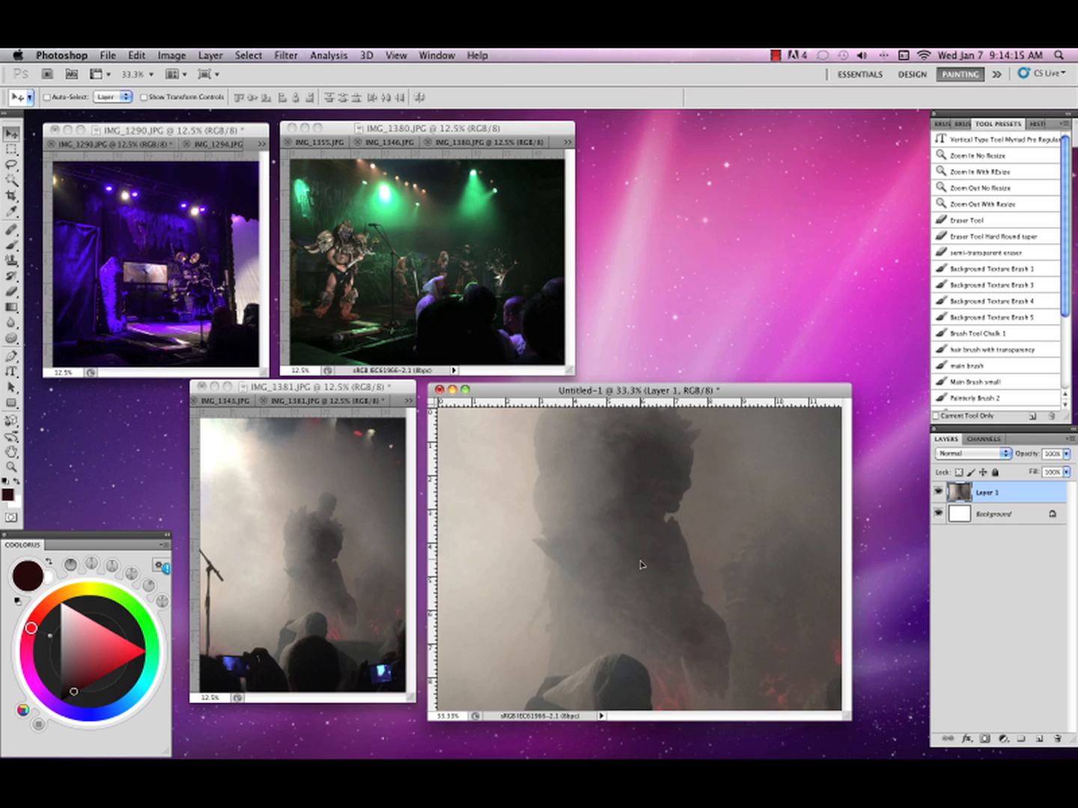
left_click_drag(641, 565, 630, 659)
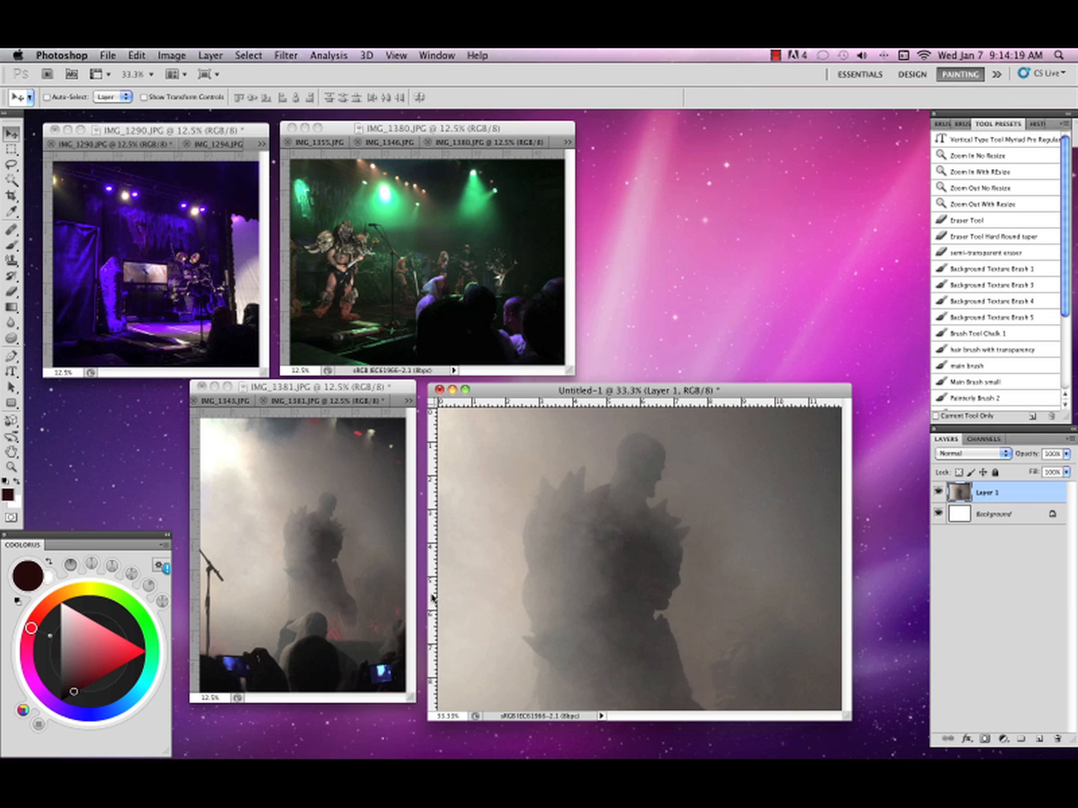
Rotate the smoky silhouette layer 90° clockwise.
left_click(179, 57)
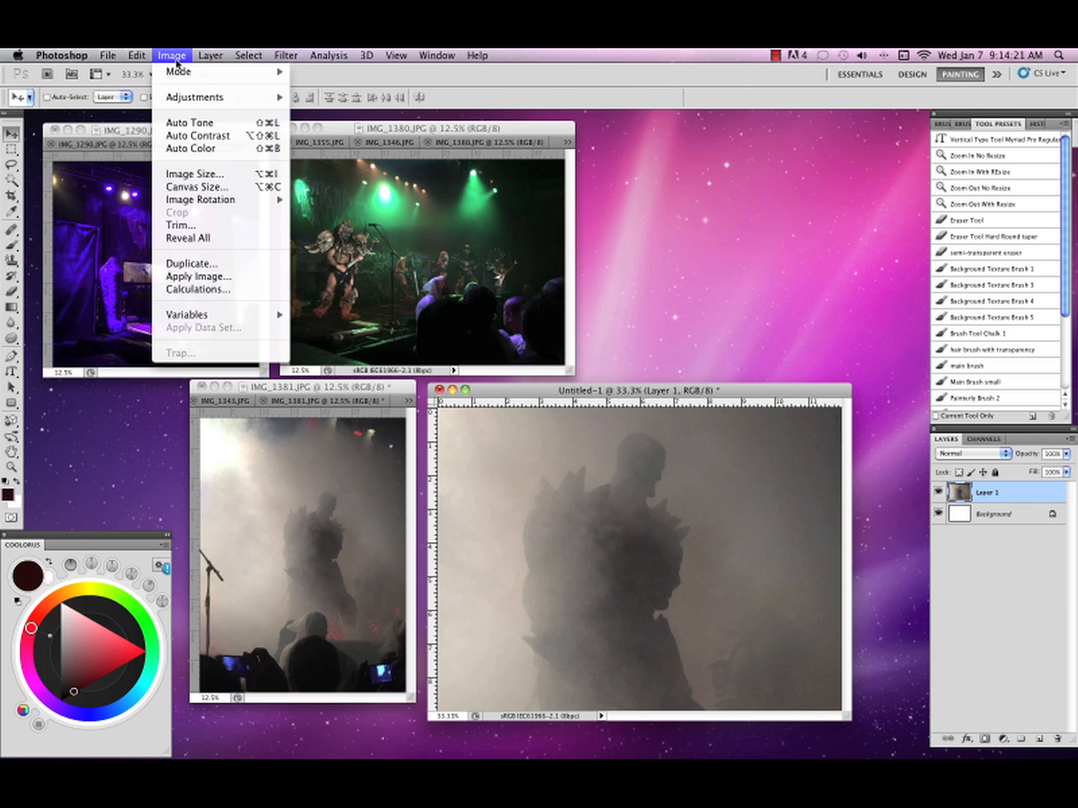
mouse_move(251, 105)
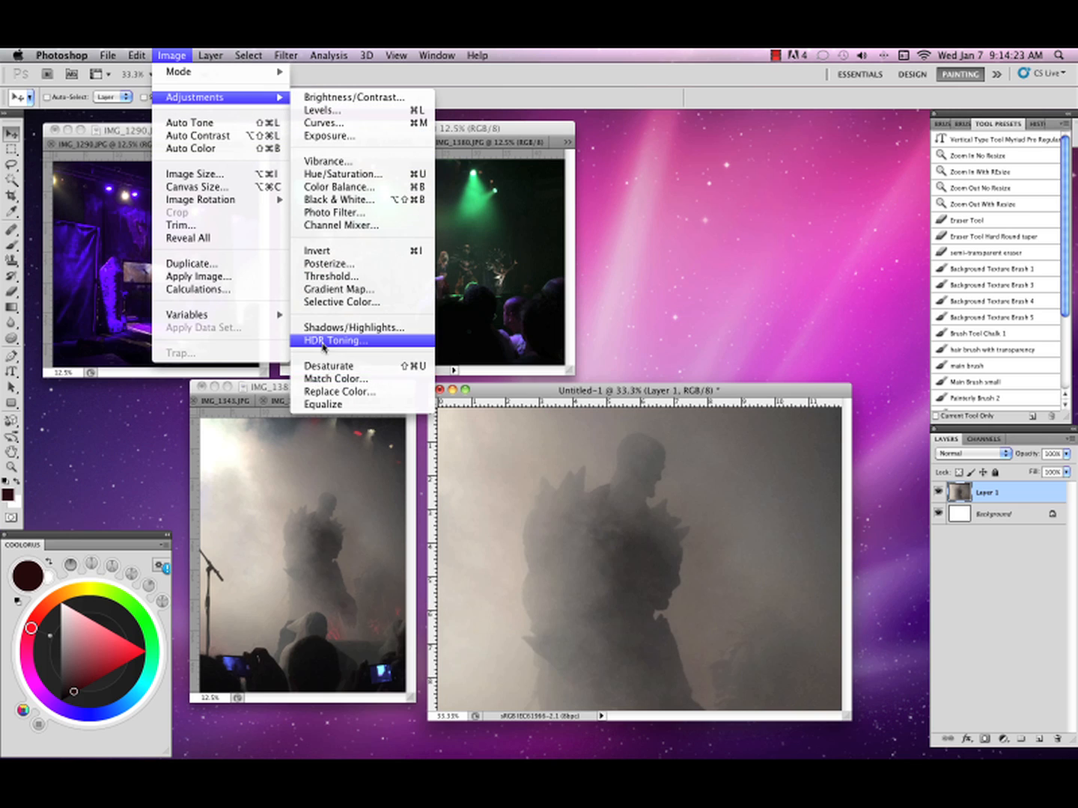
mouse_move(245, 202)
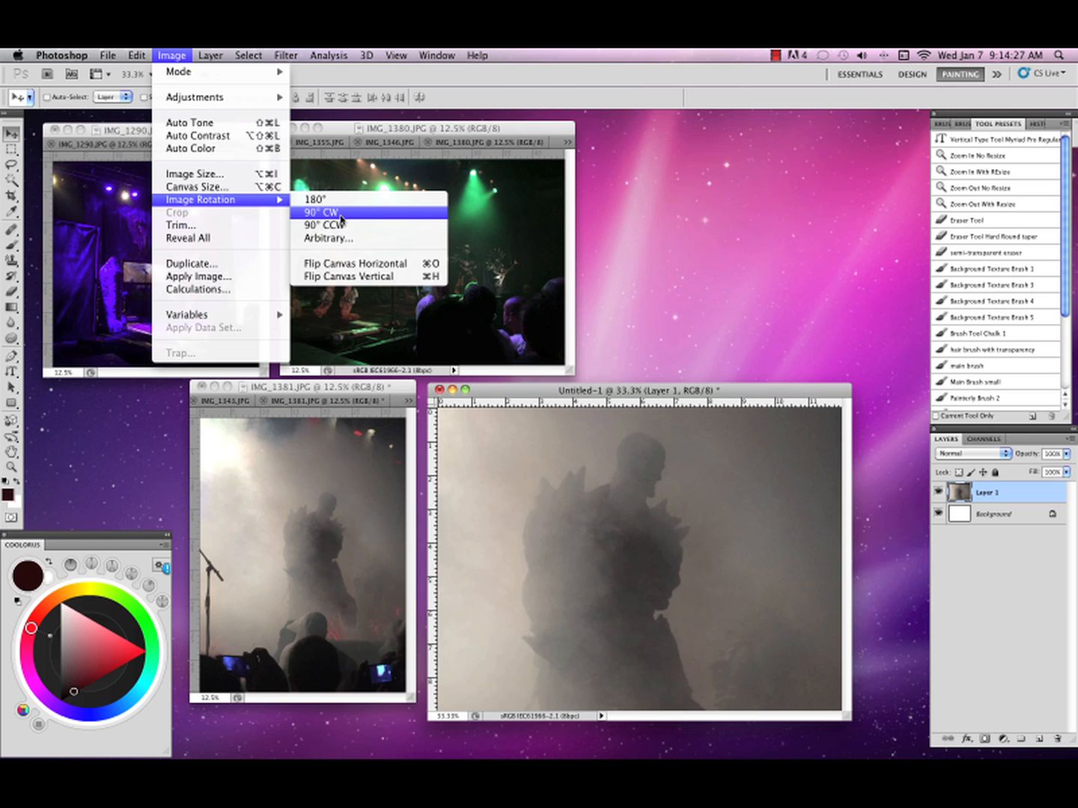
mouse_move(137, 55)
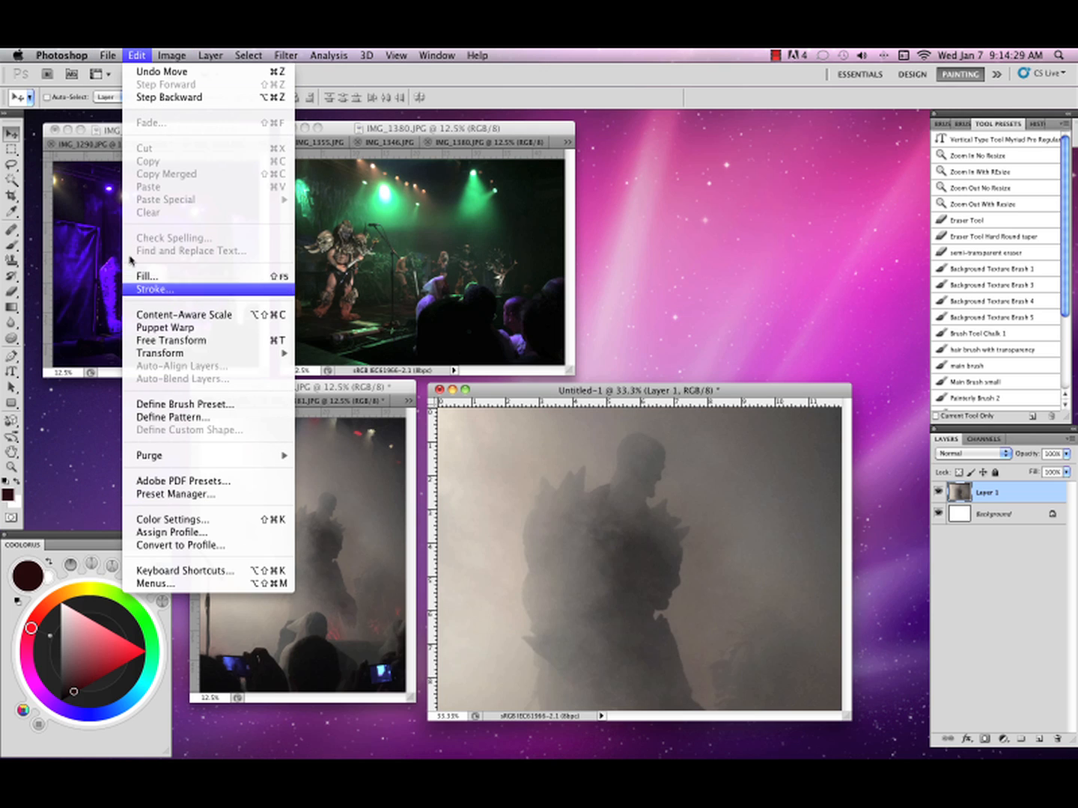
mouse_move(238, 353)
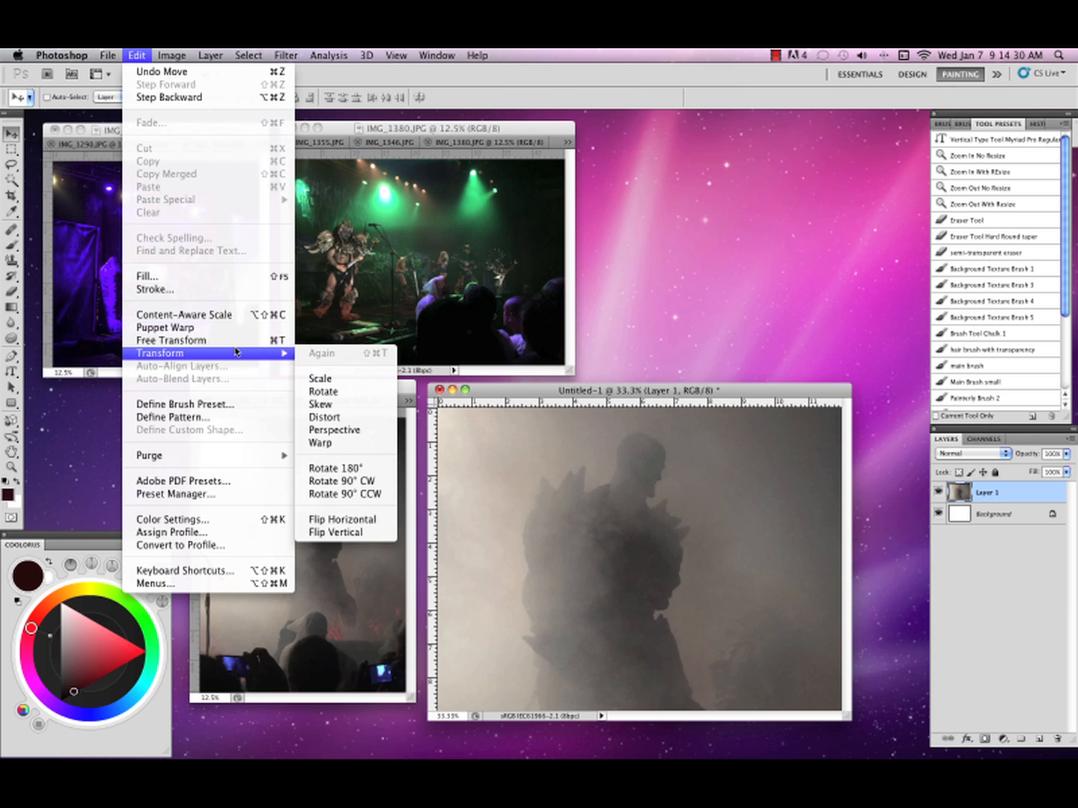
left_click(373, 483)
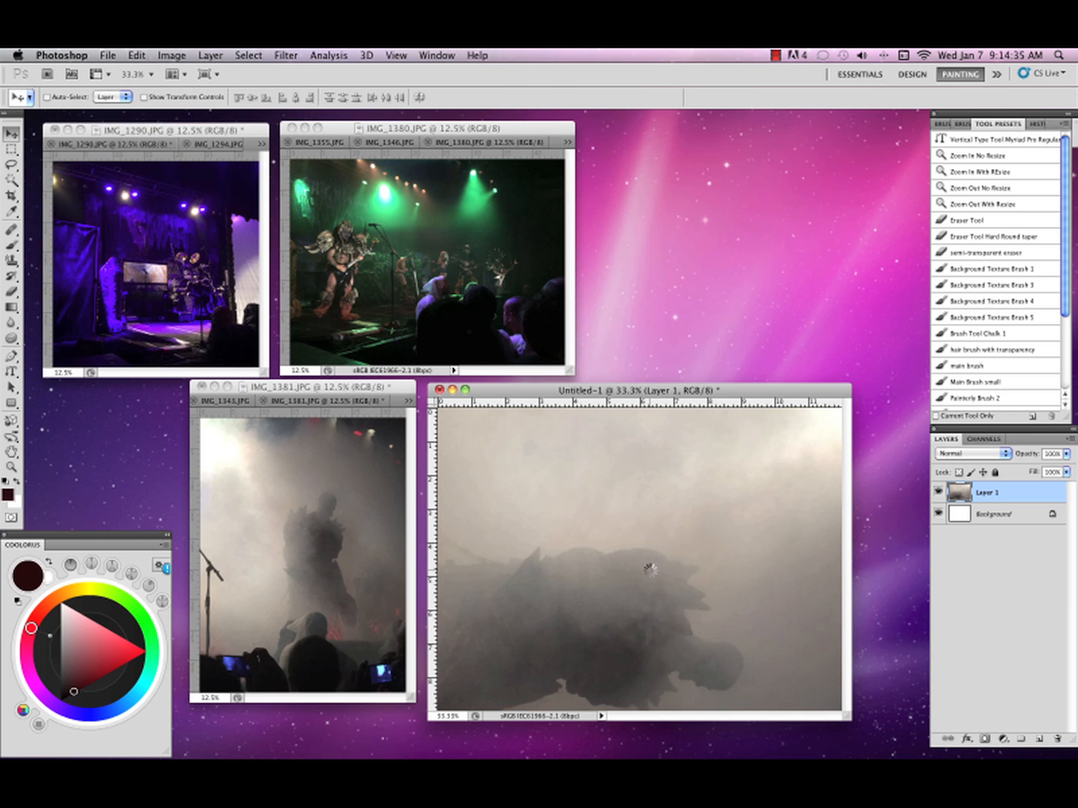
Flip the rotated silhouette horizontally and vertically, and reposition it across the middle of the canvas.
key("F2")
key("F3")
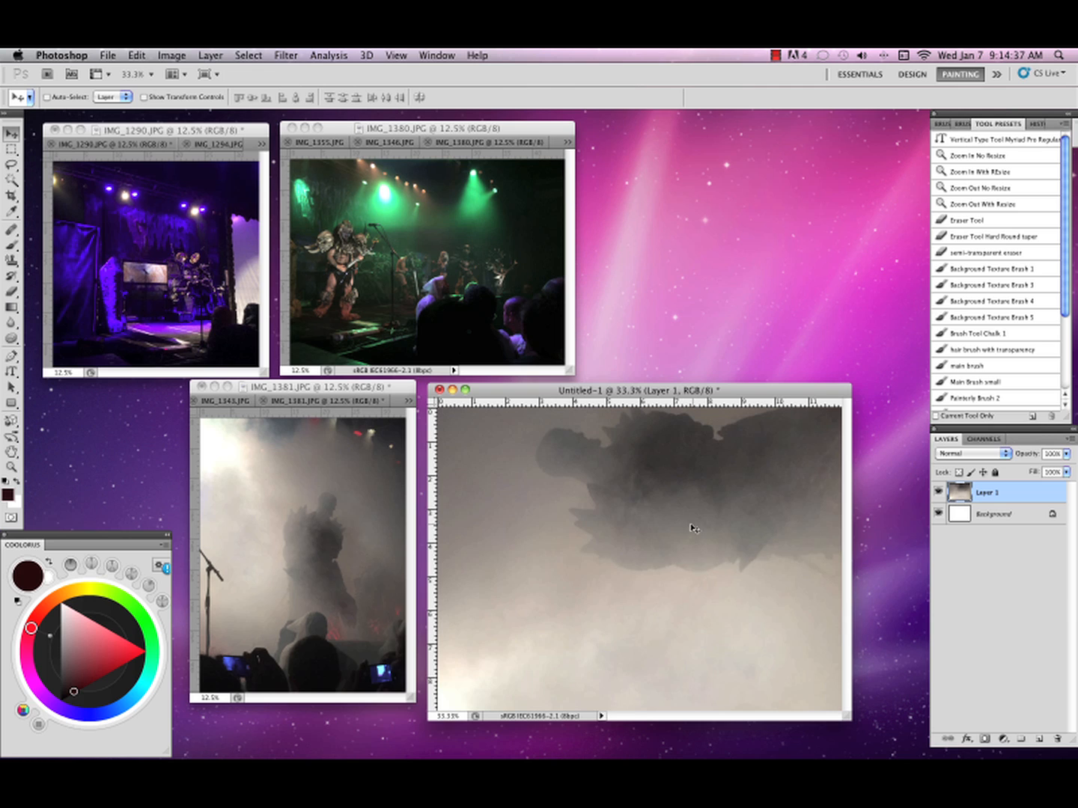
left_click_drag(690, 527, 635, 579)
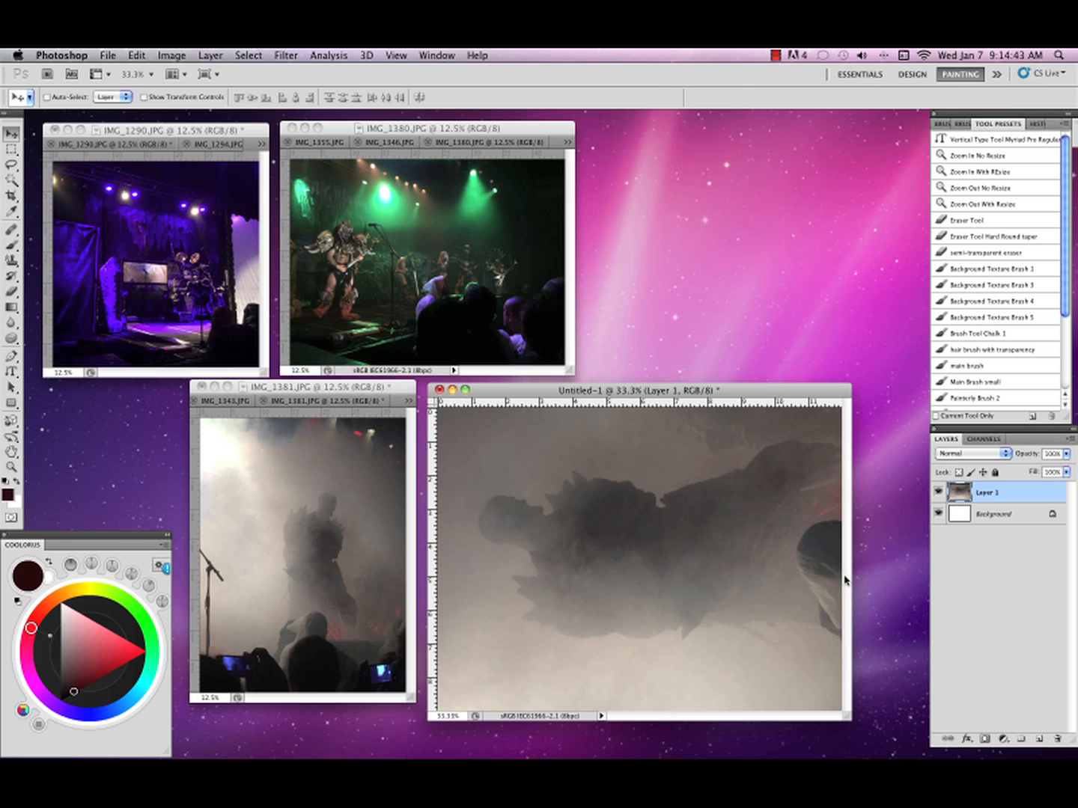
Lasso the left performer in IMG_1320 and copy the cut-out onto the silhouette in the untitled document.
left_click(367, 492)
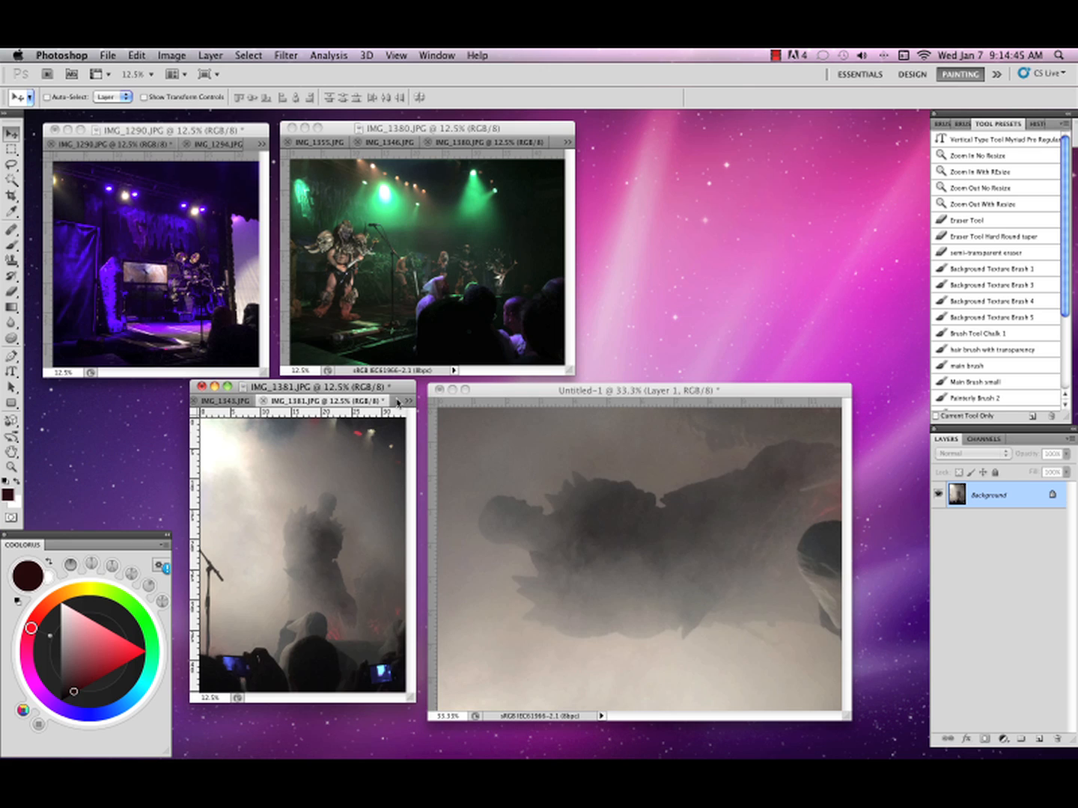
left_click(263, 401)
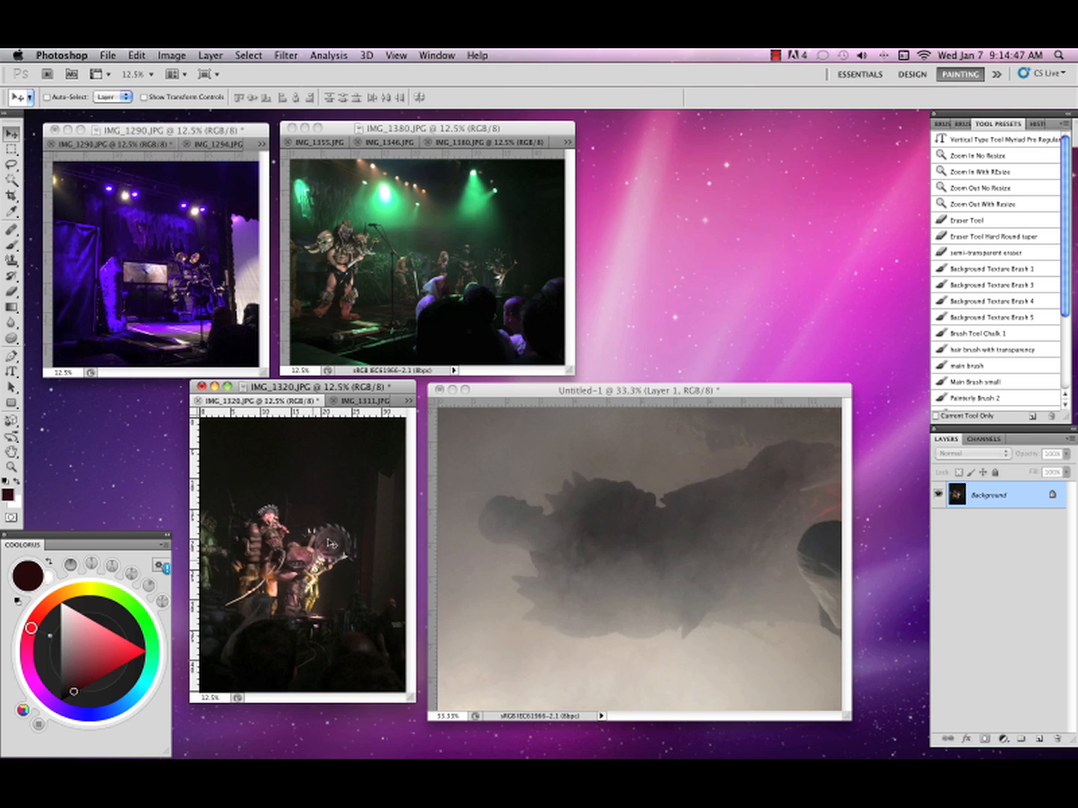
key("l")
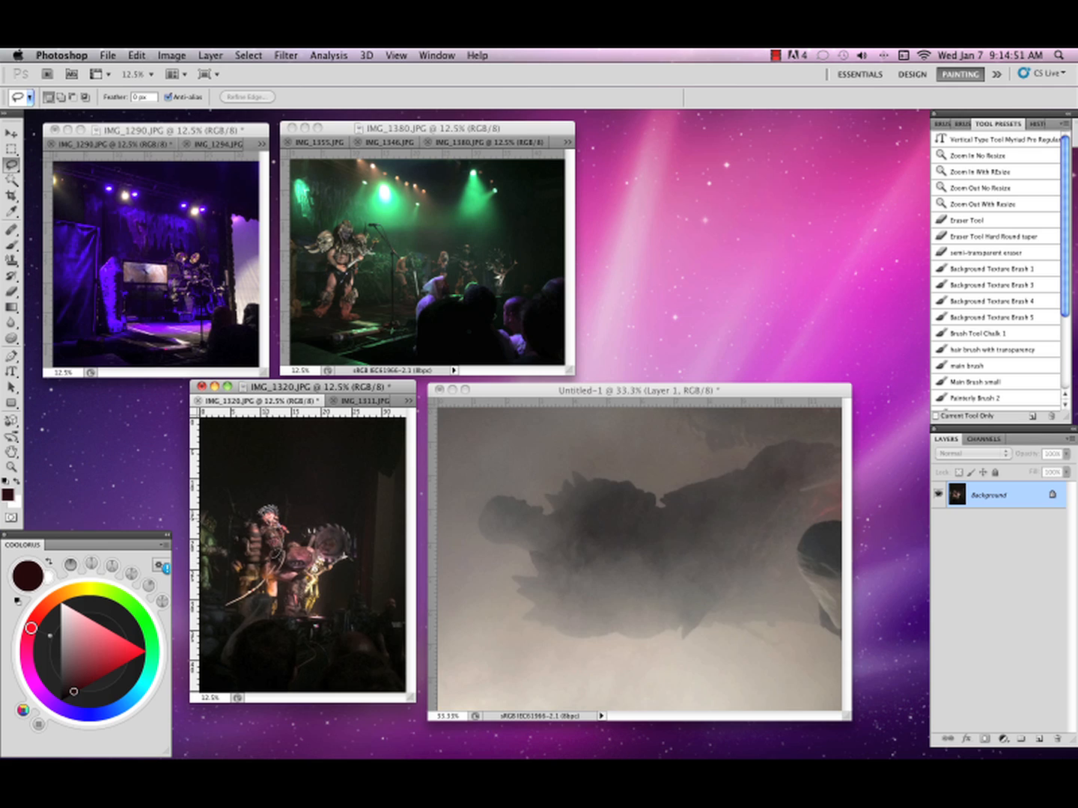
mouse_move(260, 509)
left_mouse_down()
mouse_move(238, 532)
mouse_move(270, 549)
mouse_move(370, 555)
mouse_move(637, 525)
mouse_move(624, 559)
mouse_move(580, 569)
mouse_move(599, 581)
left_mouse_up()
key("v")
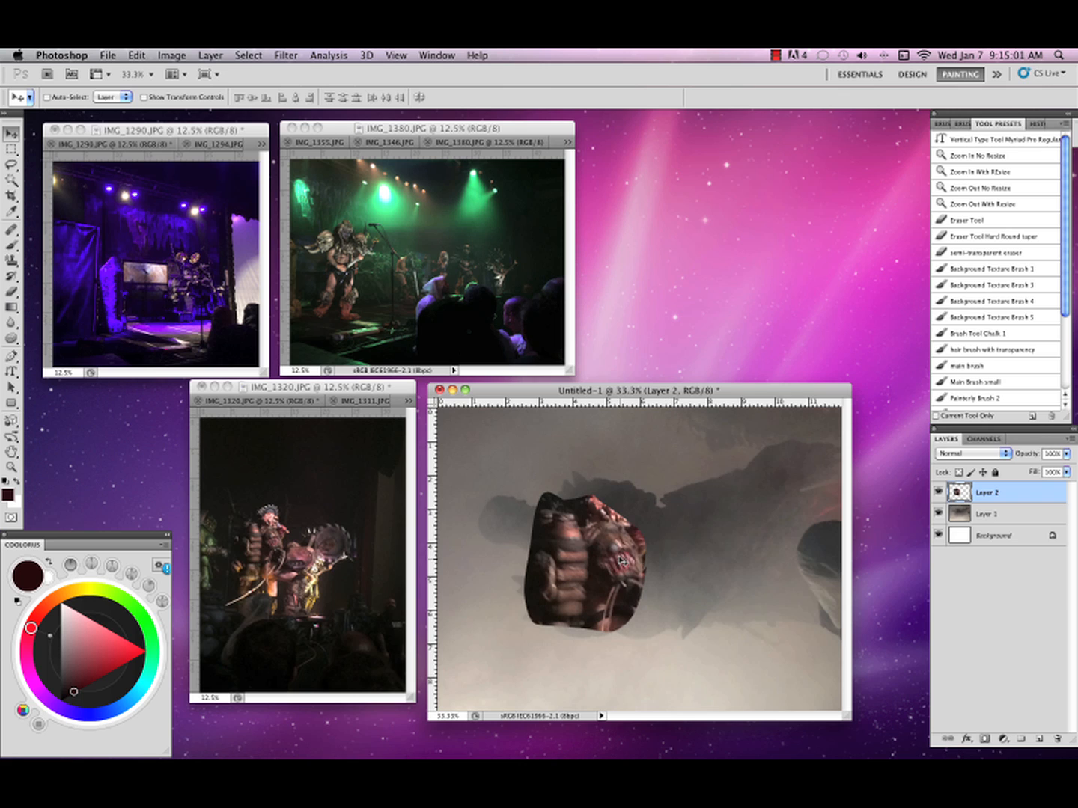
Scale the performer cut-out to about 74% by 60%, rotate it about 31°, and fade its edges with the semi-transparent eraser.
key("super+t")
left_click_drag(654, 488, 616, 548)
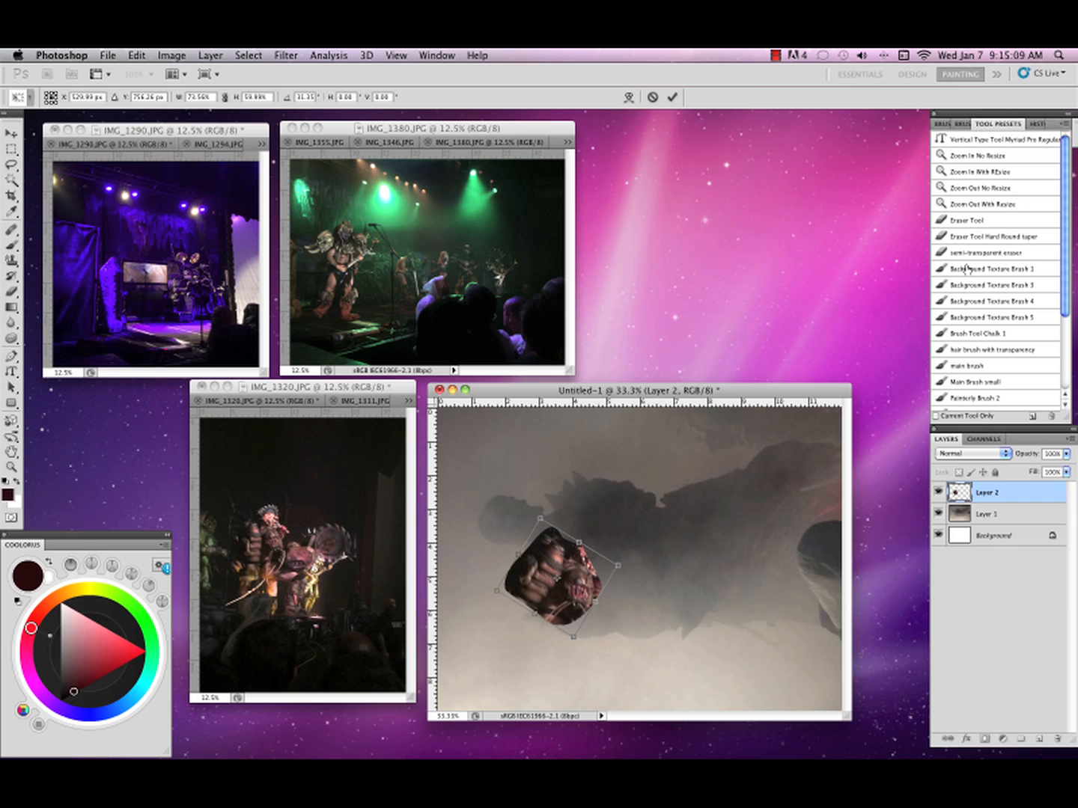
left_click(672, 96)
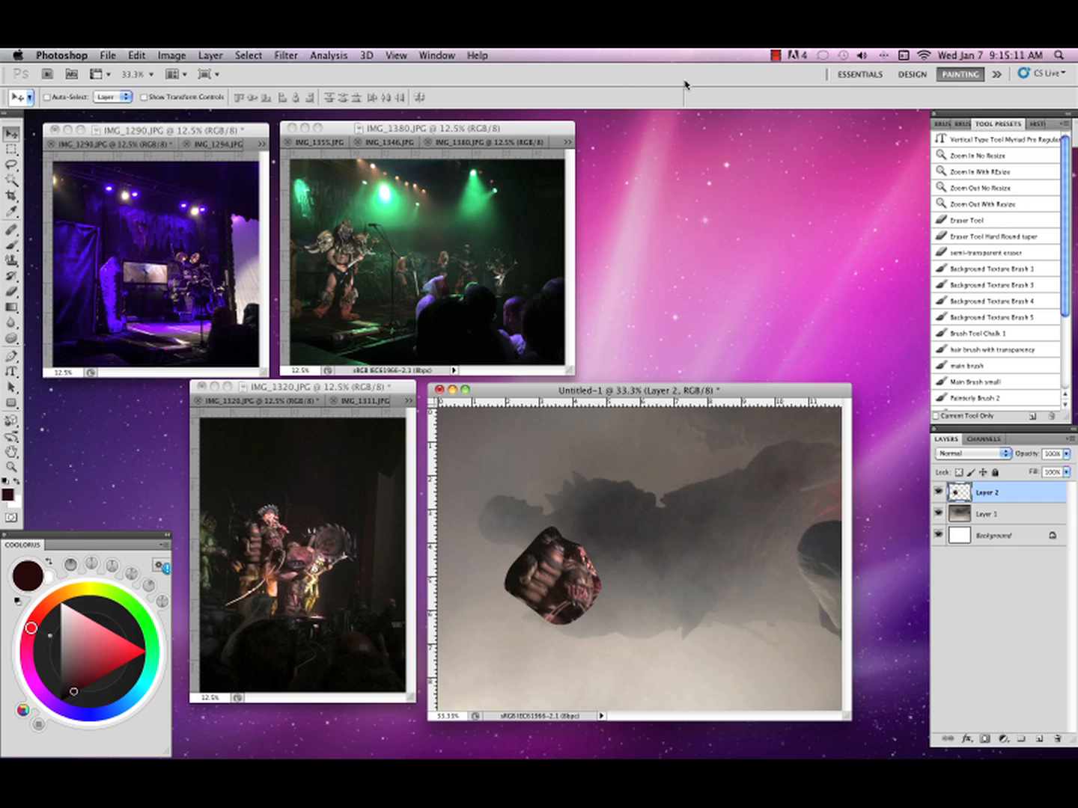
left_click(1025, 252)
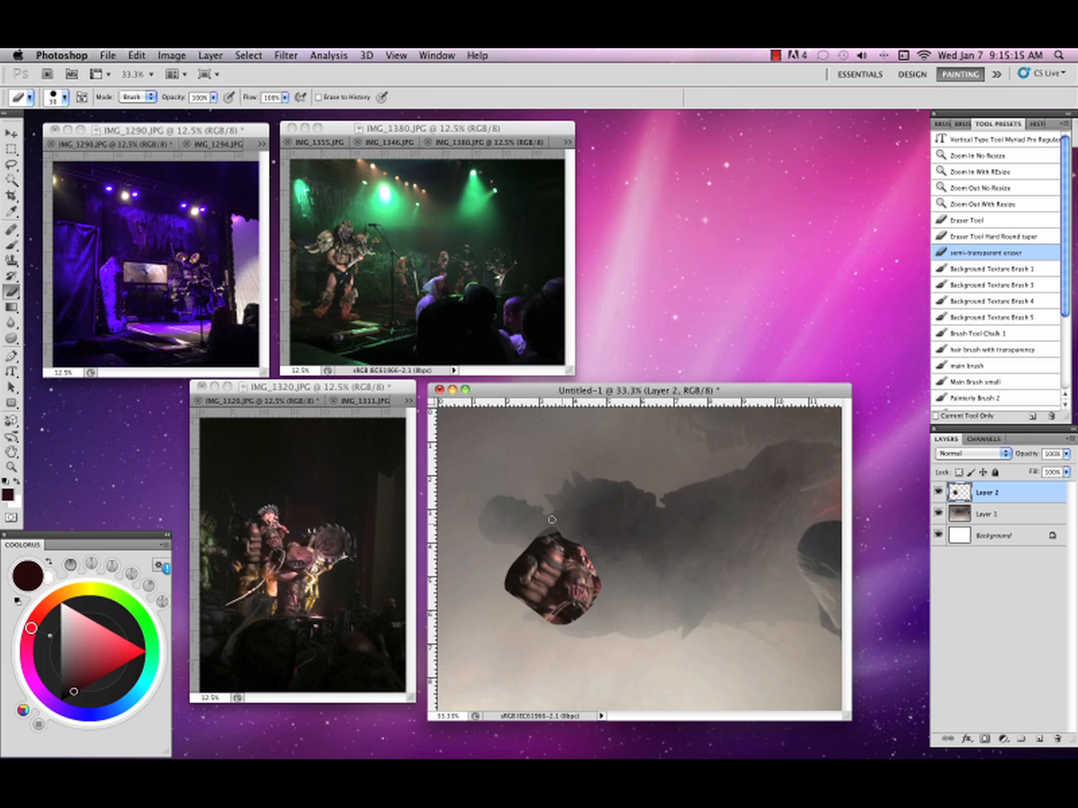
mouse_move(512, 557)
left_mouse_down()
mouse_move(512, 595)
mouse_move(524, 590)
mouse_move(543, 622)
mouse_move(559, 626)
left_mouse_up()
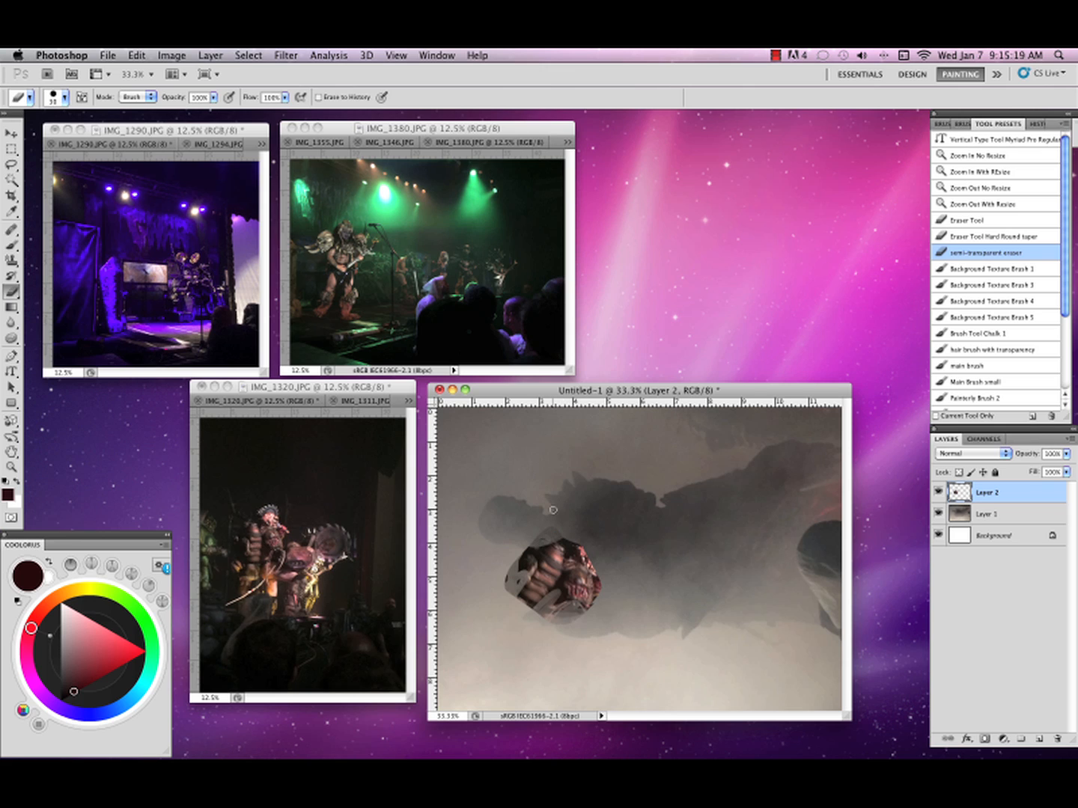
Lasso part of the right performer in IMG_1320 and copy it into the untitled document as a new layer.
key("l")
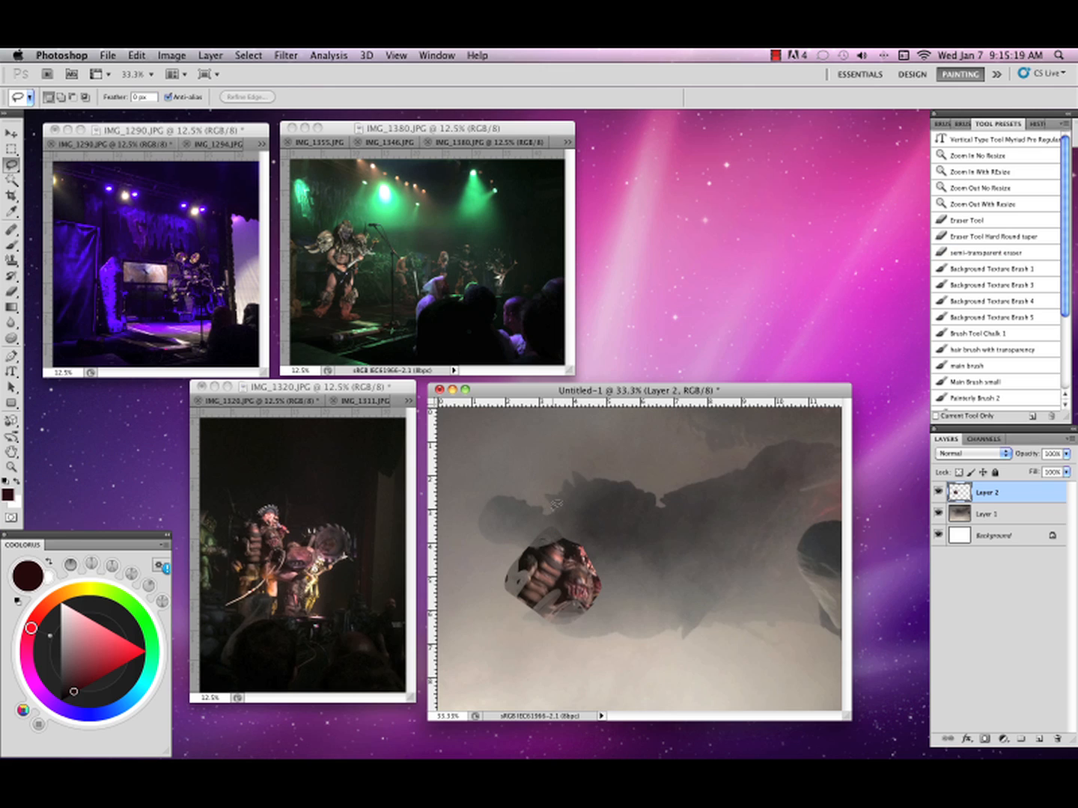
left_click(323, 538)
mouse_move(315, 533)
left_mouse_down()
mouse_move(320, 559)
mouse_move(514, 527)
mouse_move(604, 528)
mouse_move(643, 559)
mouse_move(663, 551)
mouse_move(689, 502)
mouse_move(663, 505)
mouse_move(645, 529)
mouse_move(642, 560)
left_mouse_up()
key("v")
Scale the second cut-out to about 46% by 47% and fit it against the right side of the first cut-out.
key("ctrl+t")
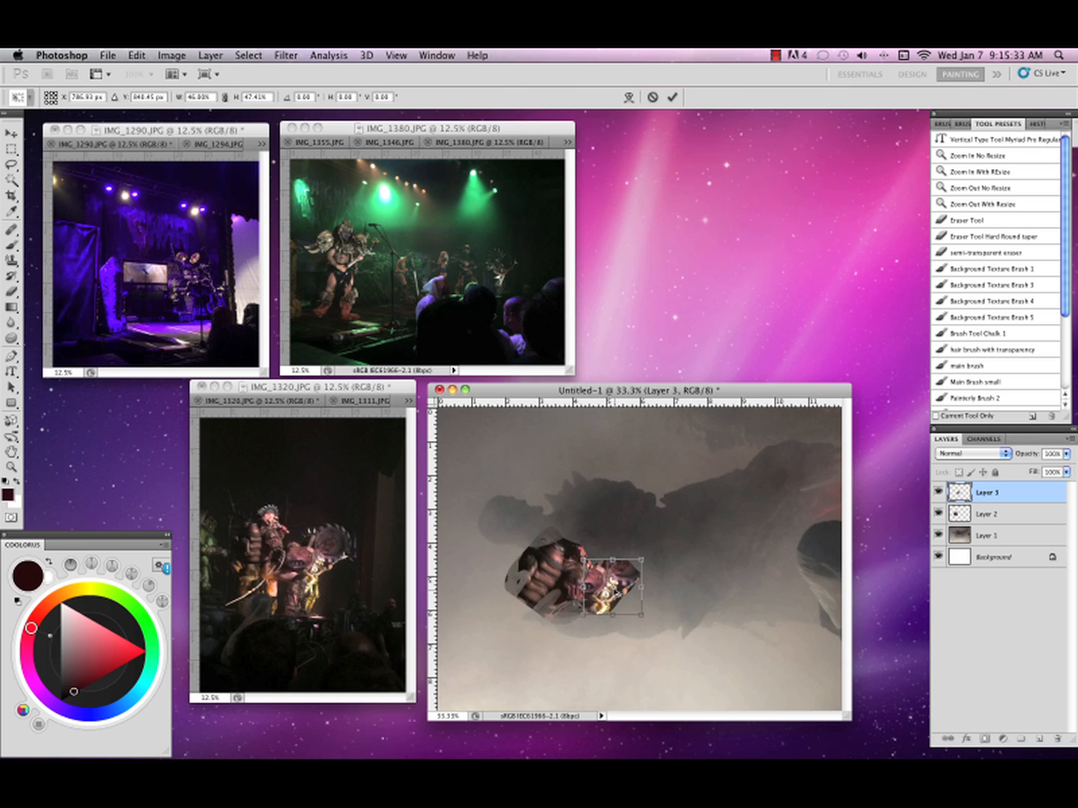
left_click(672, 96)
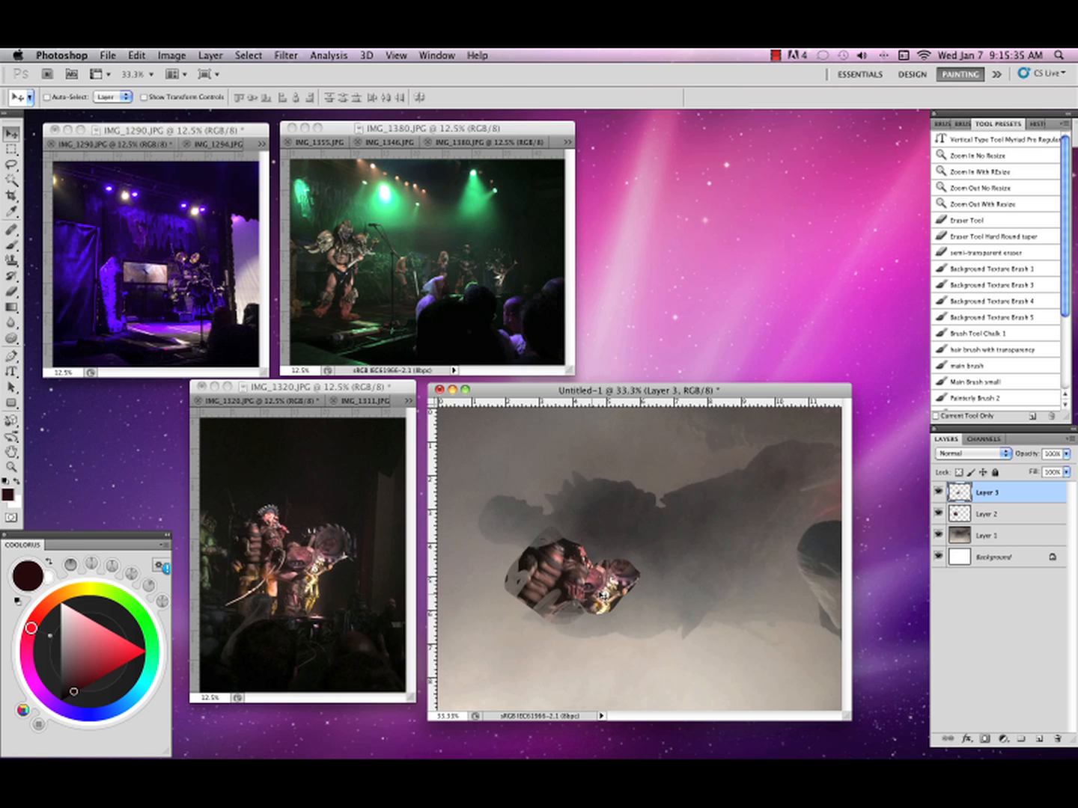
left_click_drag(610, 588, 598, 578)
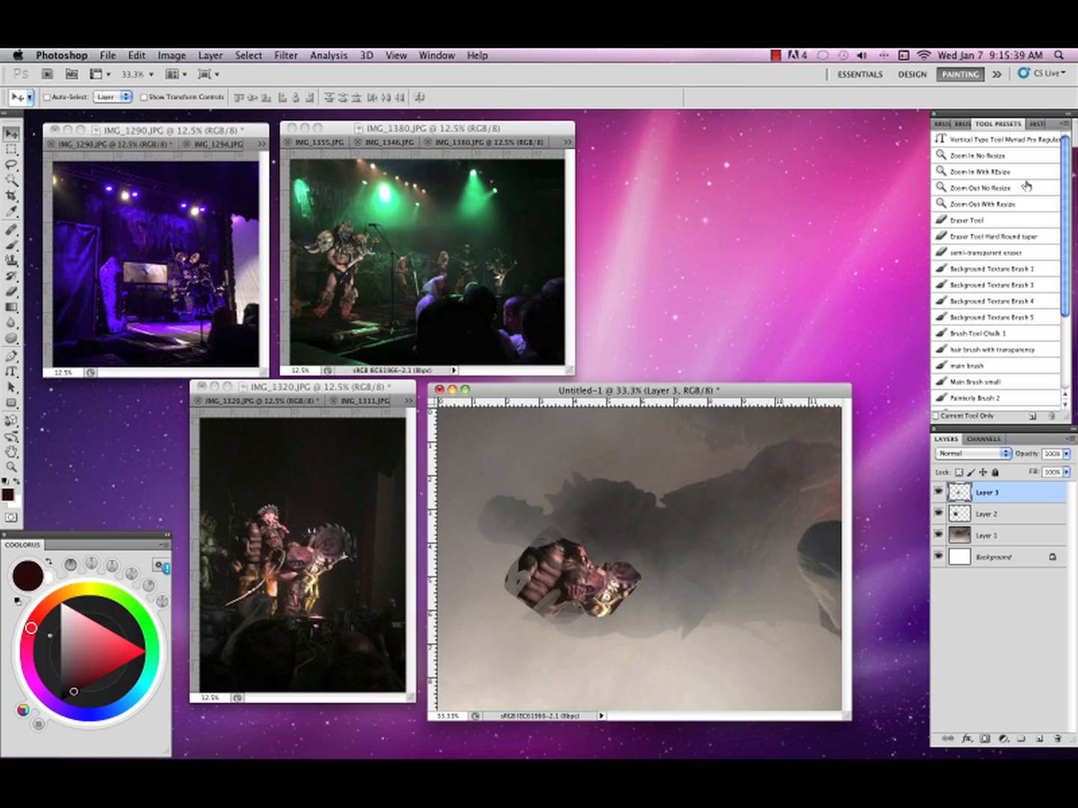
Lasso the left performer's head in IMG_1320 and copy it into the untitled document above the existing cut-outs.
left_click(1030, 252)
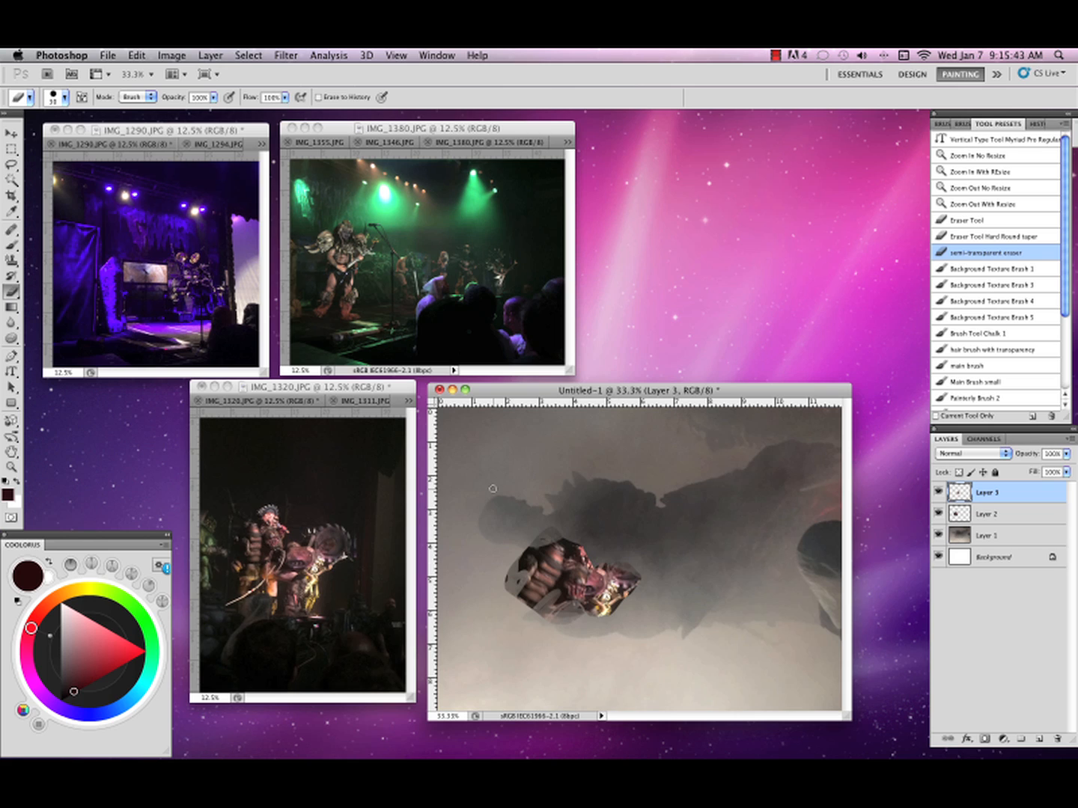
key("l")
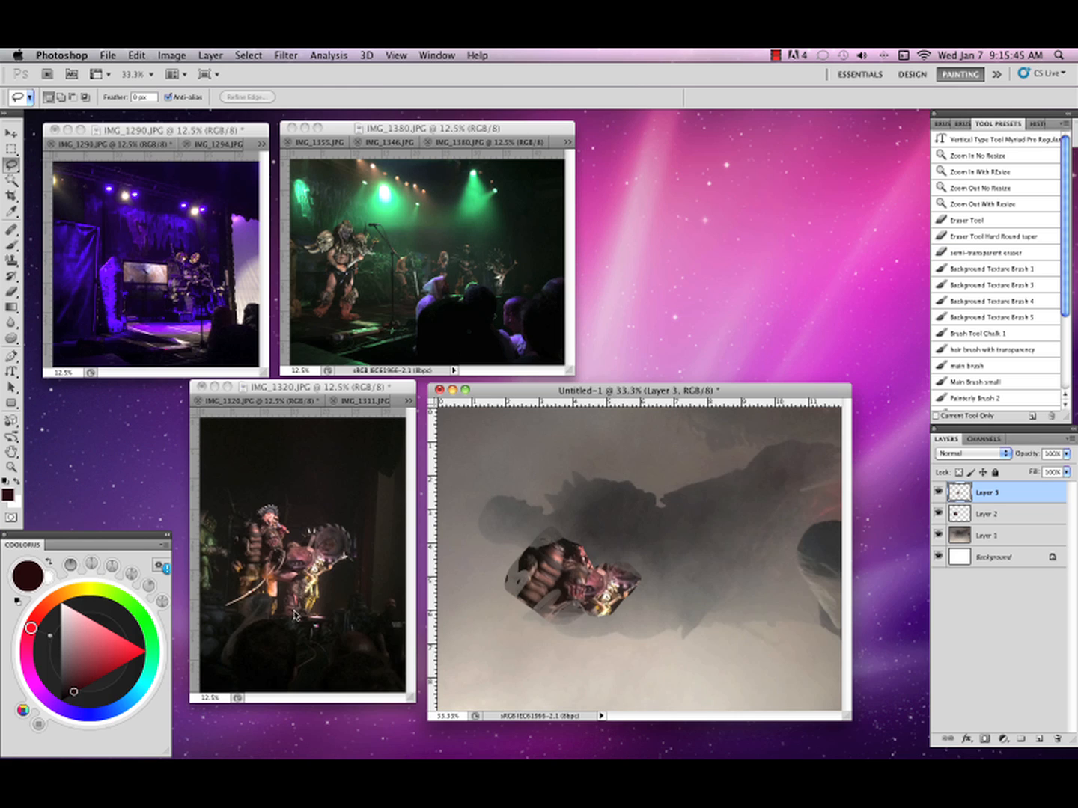
left_click(283, 497)
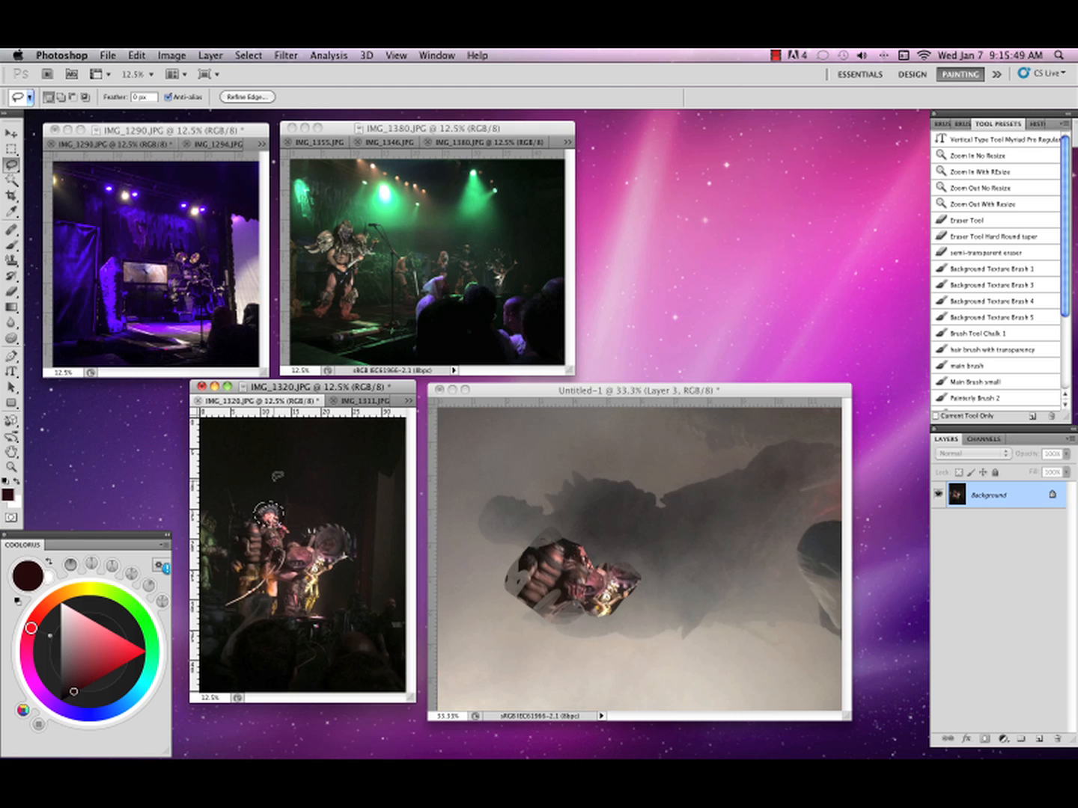
key("v")
left_click_drag(275, 516, 570, 501)
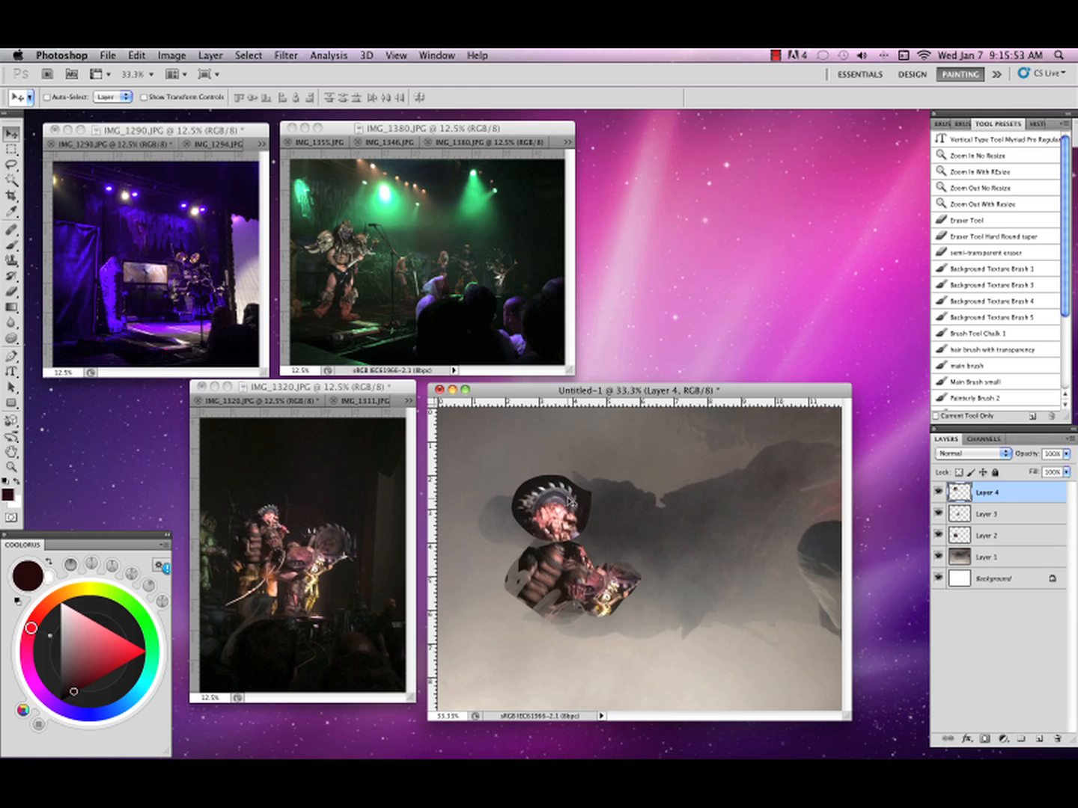
Erase the dark surroundings along the edges of the head cut-out with the semi-transparent eraser.
left_click(1040, 236)
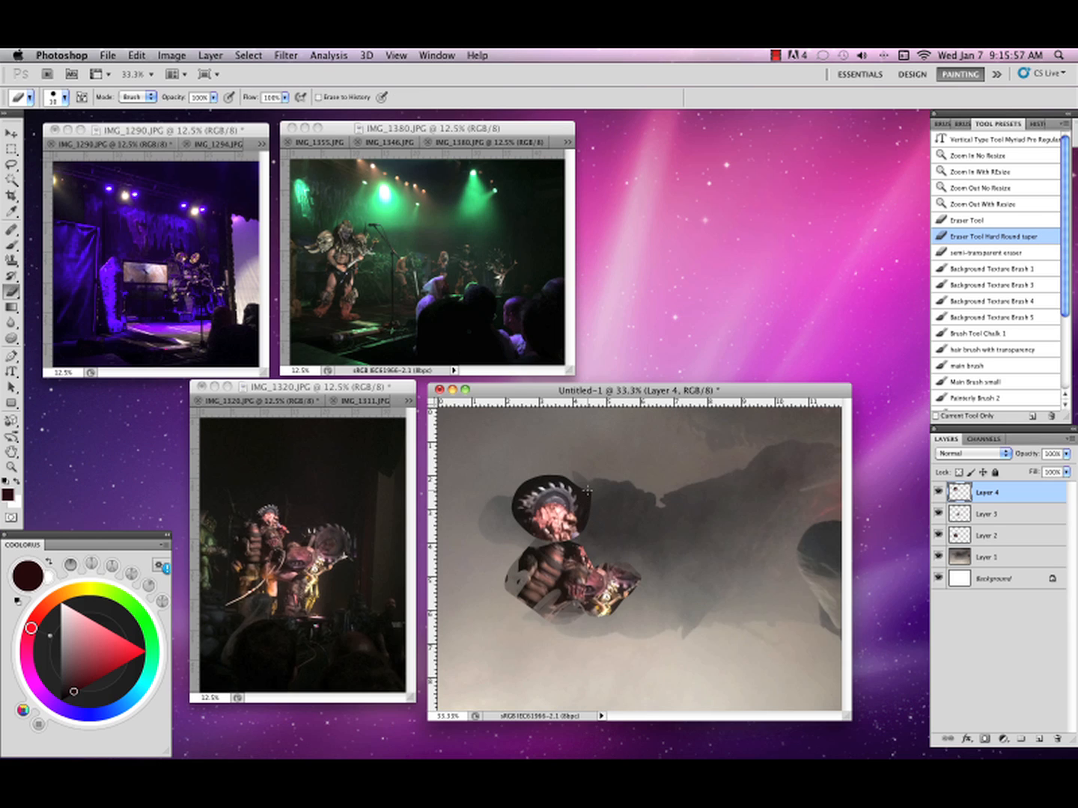
left_click(1001, 253)
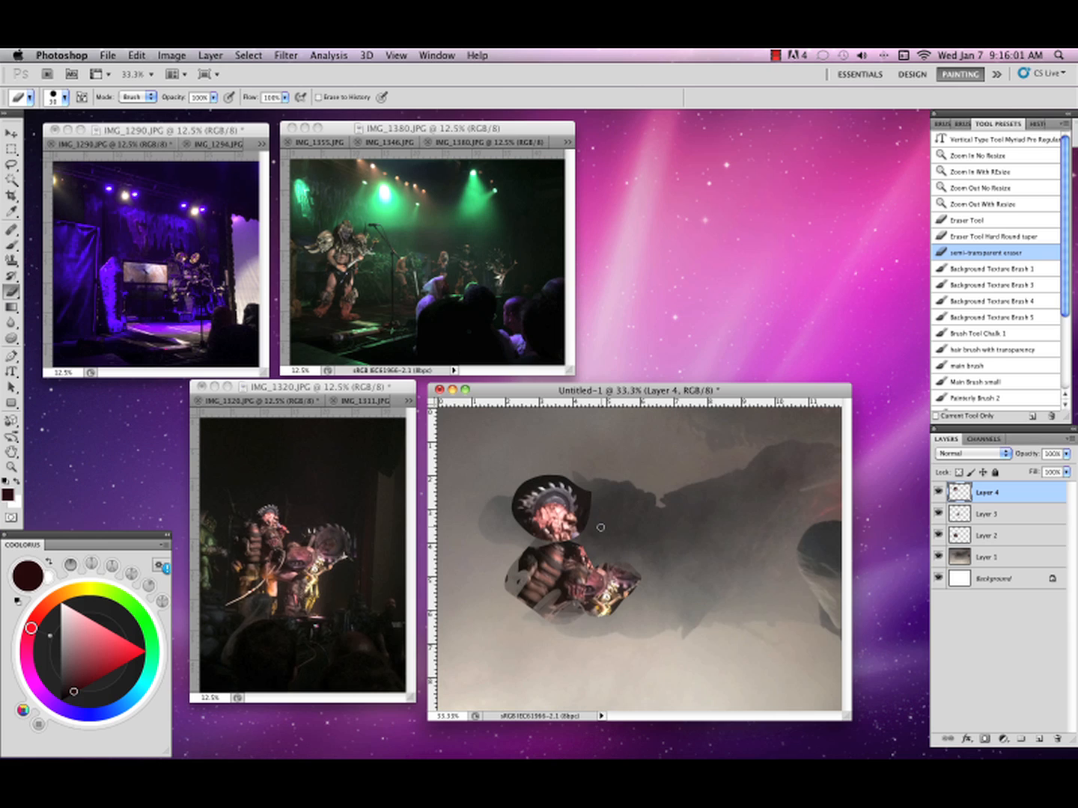
mouse_move(583, 490)
left_mouse_down()
mouse_move(563, 464)
mouse_move(514, 494)
mouse_move(570, 477)
mouse_move(536, 477)
left_mouse_up()
mouse_move(517, 527)
left_mouse_down()
mouse_move(524, 516)
mouse_move(538, 541)
mouse_move(557, 498)
left_mouse_up()
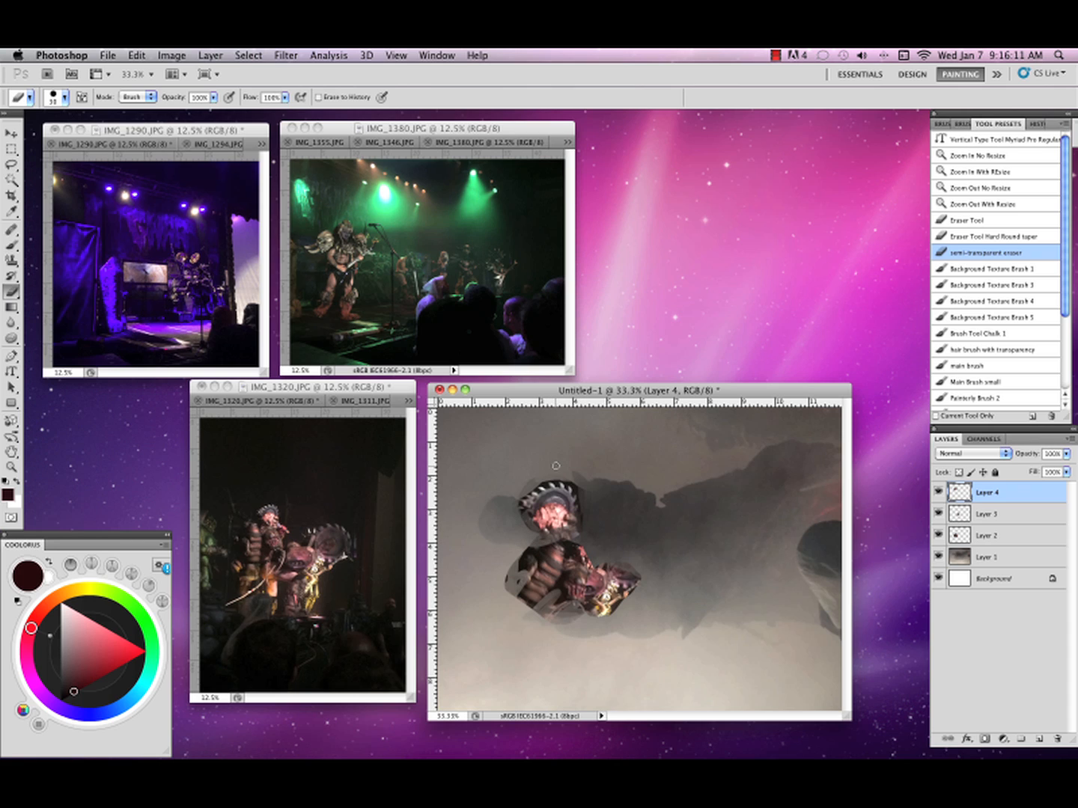
Move the head cut-out down onto the striped body piece and rotate it counterclockwise to fit.
key("v")
left_click_drag(580, 511, 566, 524)
key("ctrl+t")
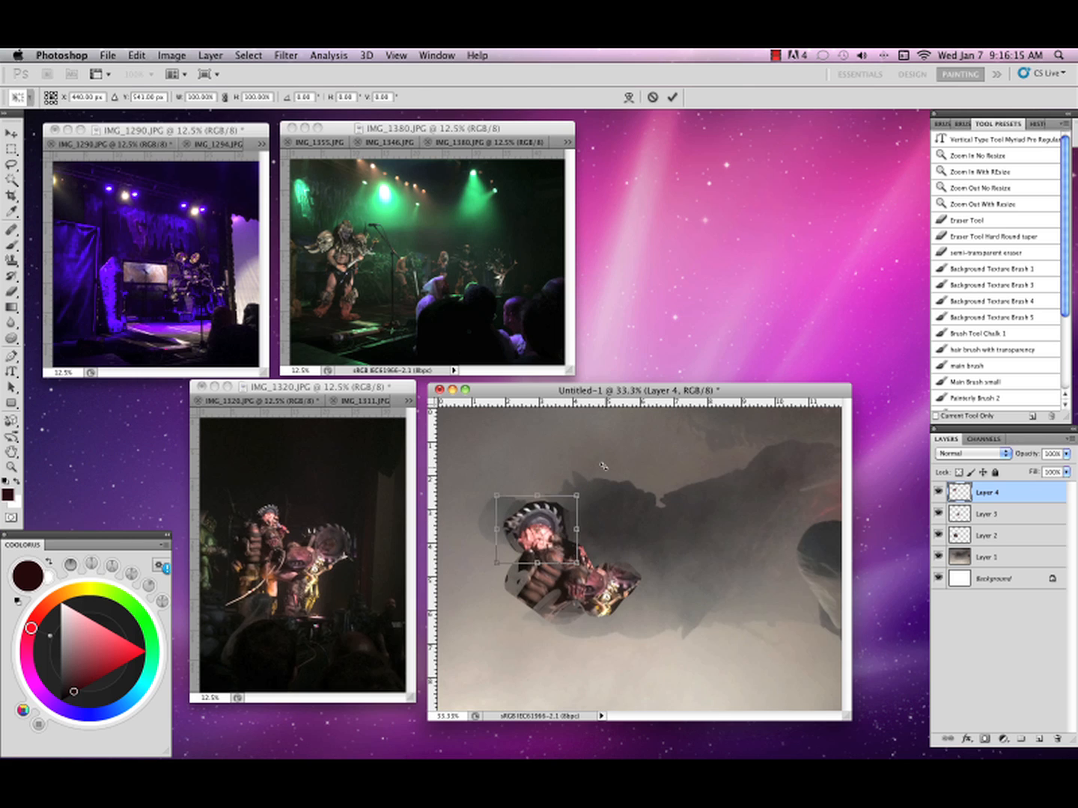
left_click_drag(602, 467, 585, 424)
key("Return")
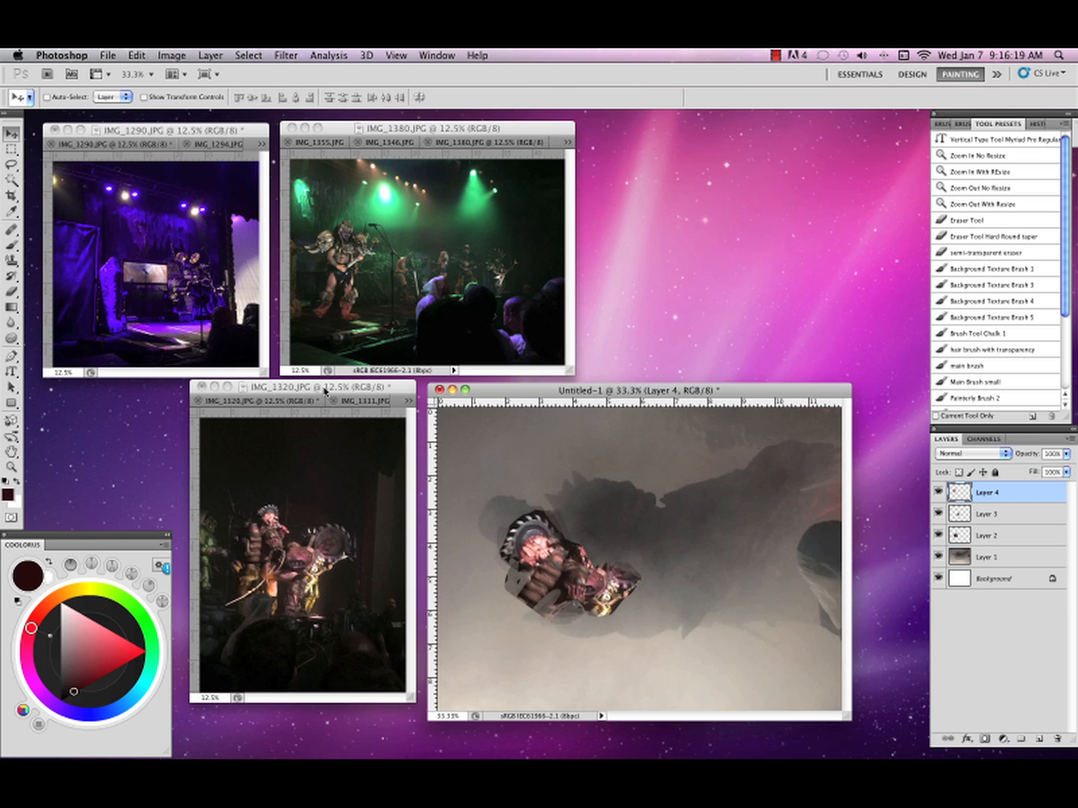
Close IMG_1311 and IMG_1320, and copy a lassoed piece of the metal helmet in IMG_1374 into the untitled document.
left_click(342, 406)
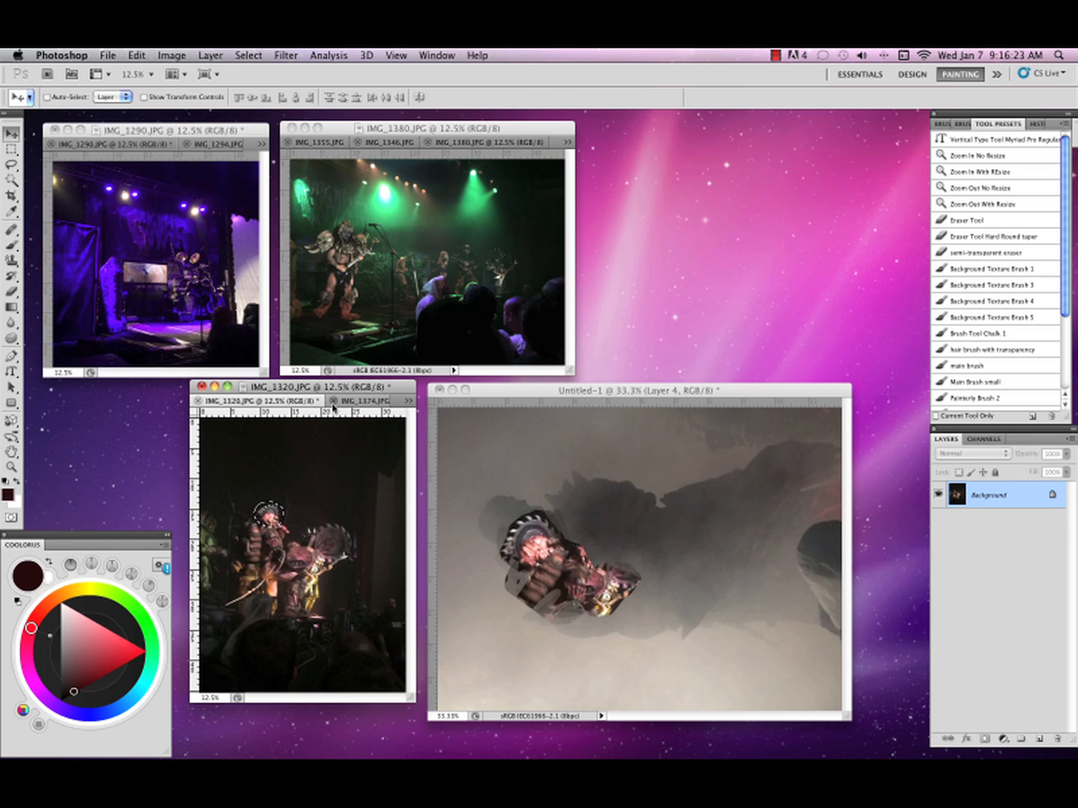
left_click(200, 386)
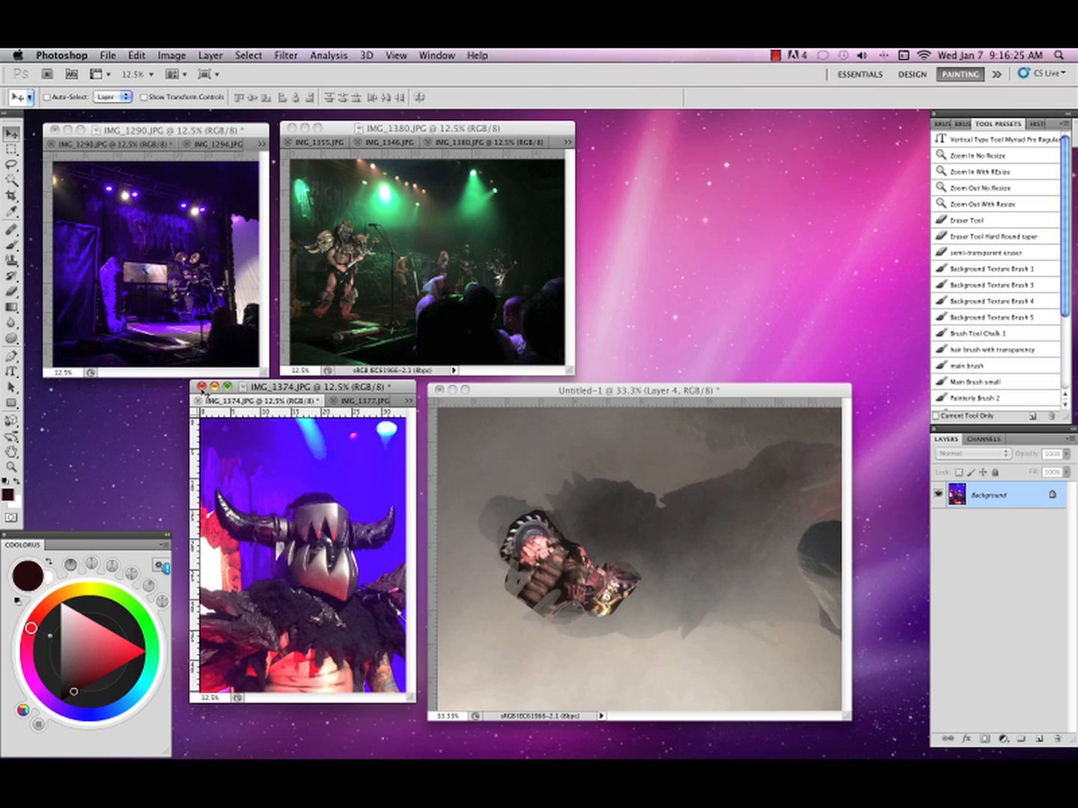
key("l")
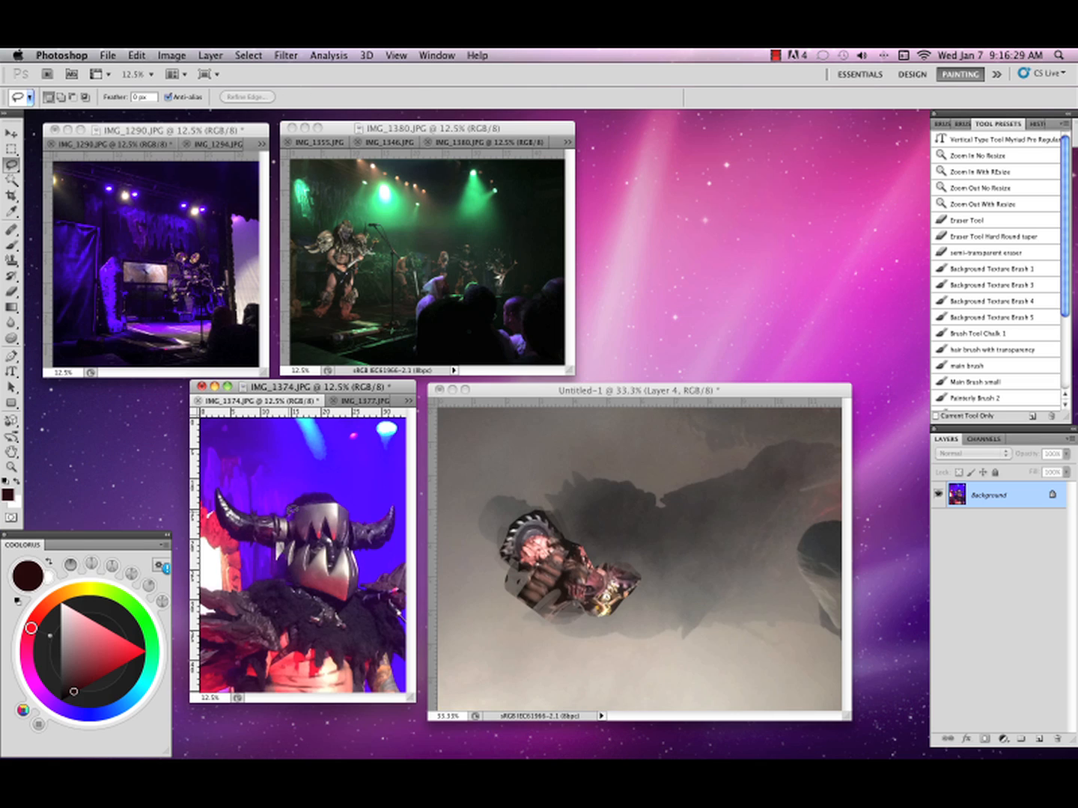
mouse_move(338, 486)
left_mouse_down()
mouse_move(314, 554)
mouse_move(364, 503)
left_mouse_up()
key("v")
mouse_move(322, 449)
left_mouse_down()
mouse_move(352, 516)
mouse_move(569, 536)
mouse_move(610, 563)
mouse_move(756, 560)
left_mouse_up()
Scale the helmet piece to about 64% by 43%, rotate it about -36.6°, and place it above the performer cut-outs.
key("ctrl+t")
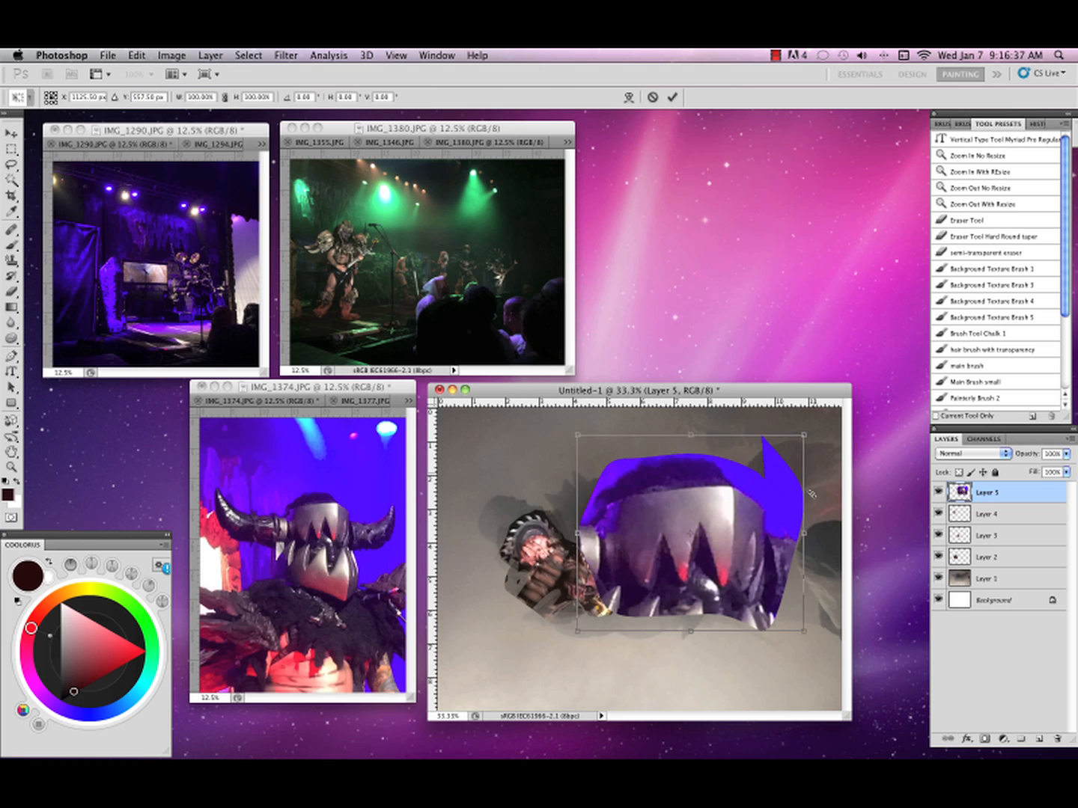
left_click_drag(816, 482, 723, 501)
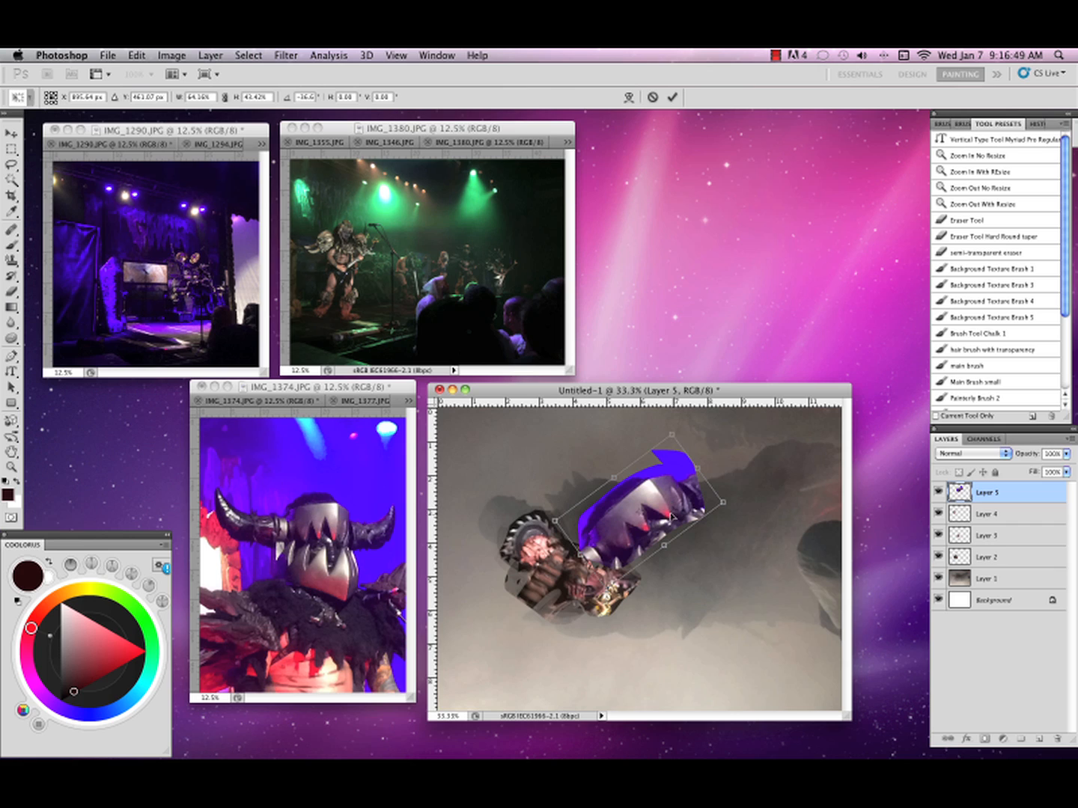
key("Return")
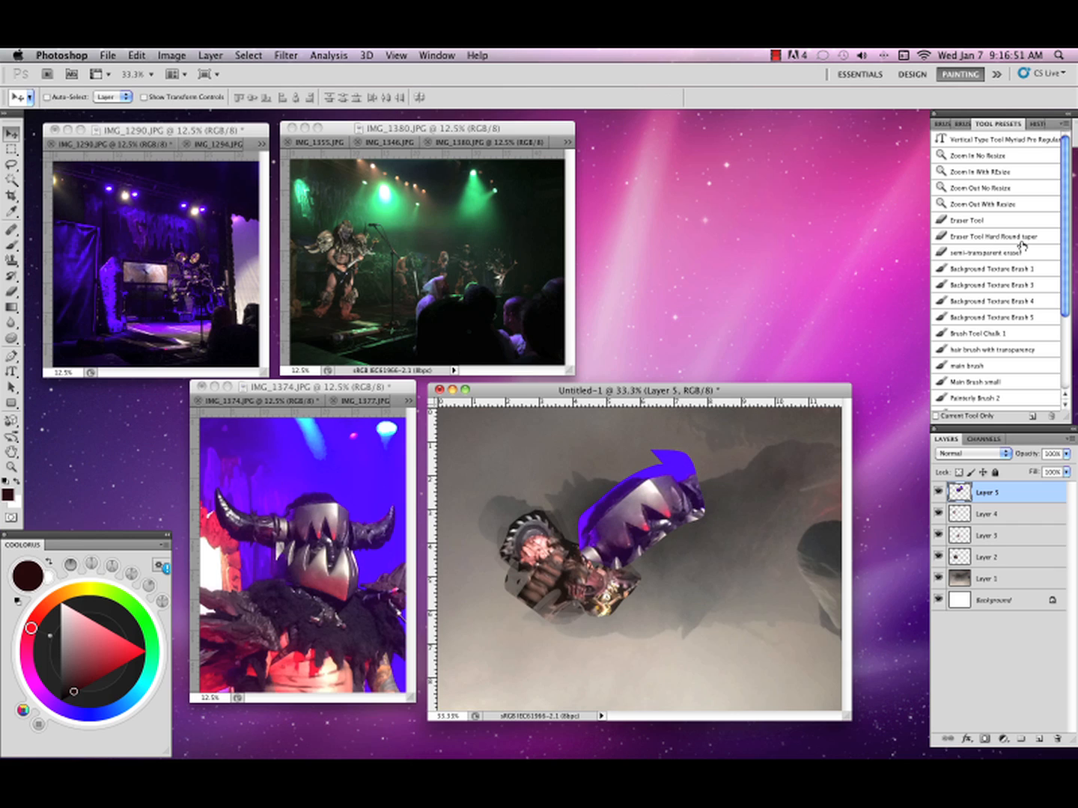
Erase the blue background around the helmet piece's upper edge with the semi-transparent eraser.
left_click(1030, 235)
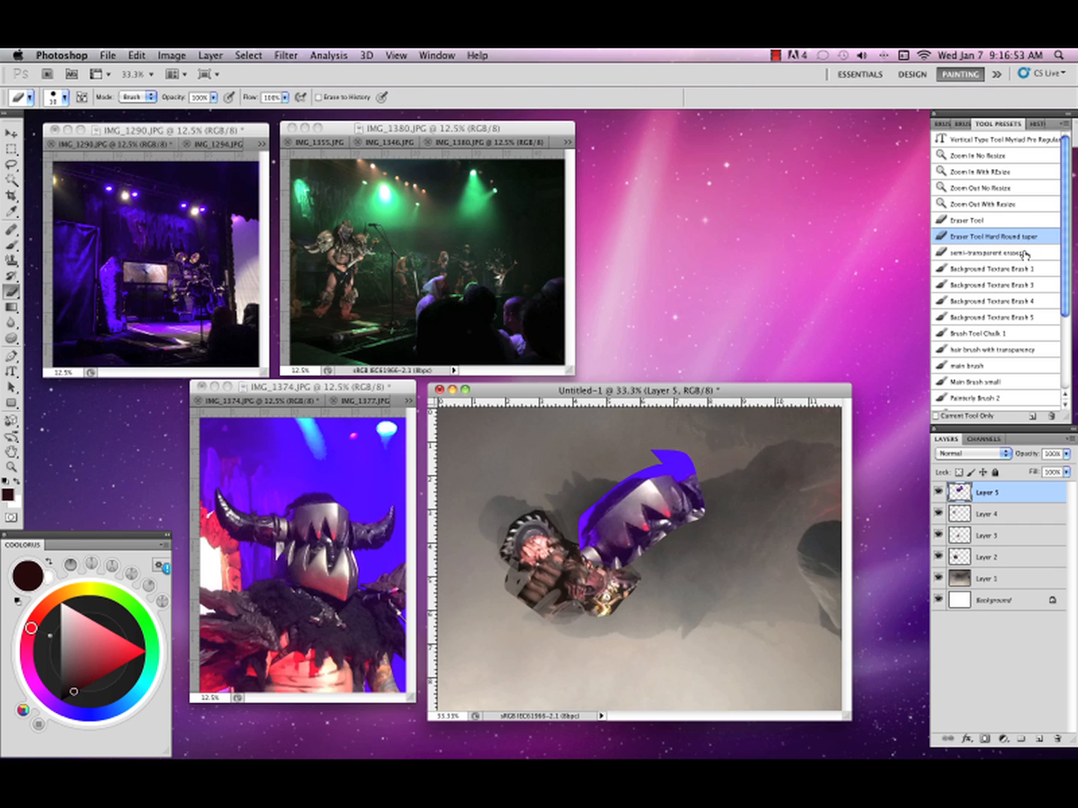
left_click(1025, 254)
mouse_move(630, 473)
left_mouse_down()
mouse_move(689, 469)
mouse_move(654, 456)
mouse_move(671, 449)
mouse_move(692, 466)
mouse_move(641, 470)
left_mouse_up()
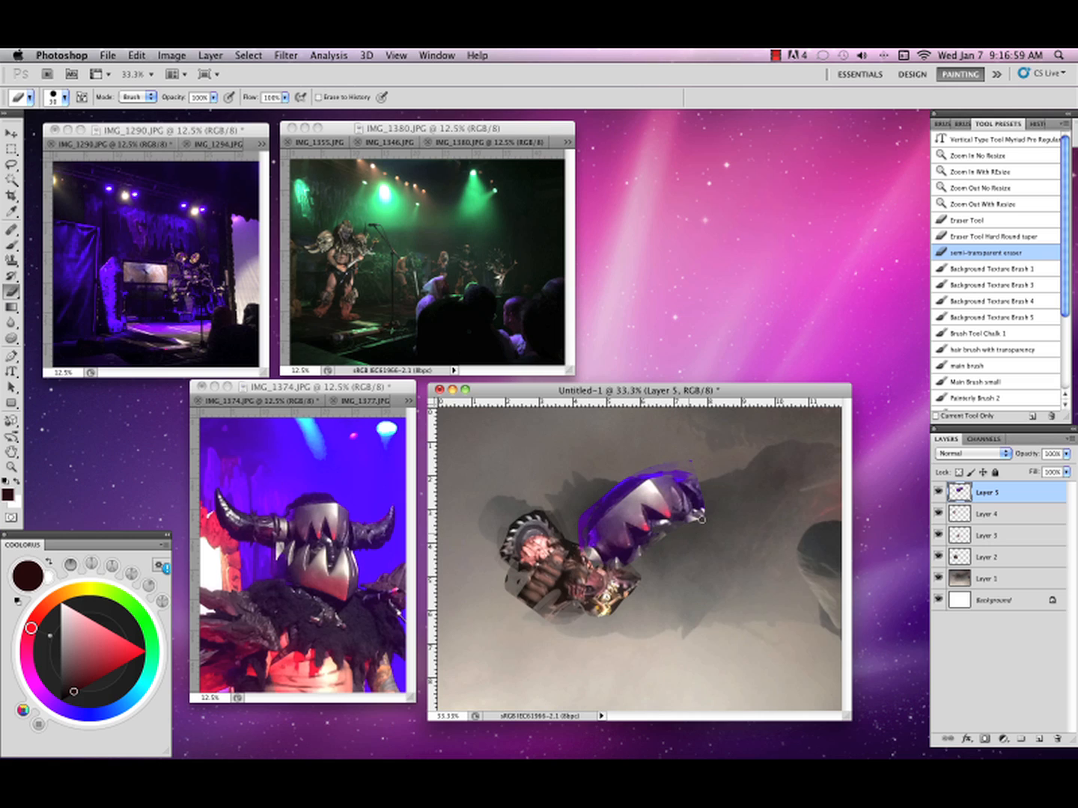
mouse_move(699, 484)
left_mouse_down()
mouse_move(653, 473)
mouse_move(582, 517)
mouse_move(602, 501)
mouse_move(693, 476)
left_mouse_up()
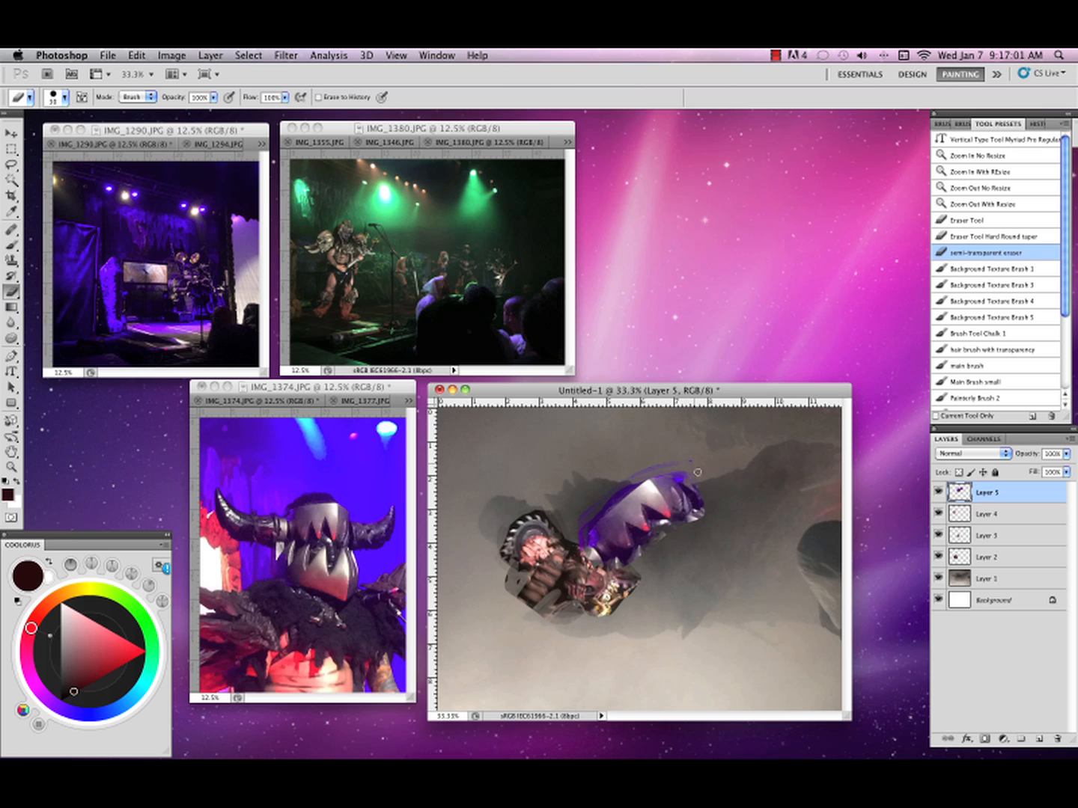
Set the helmet layer's blending mode to Color Dodge and shift it so it overlaps the right end of the performer cut-outs.
left_click(1005, 454)
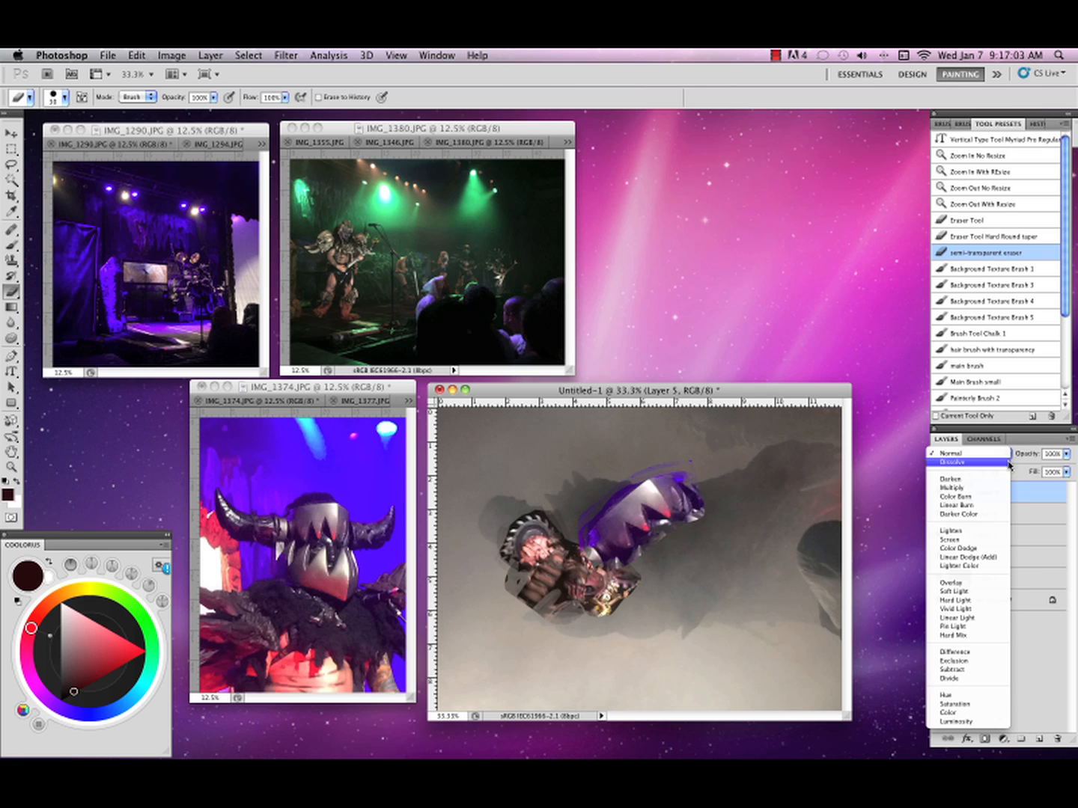
left_click(967, 547)
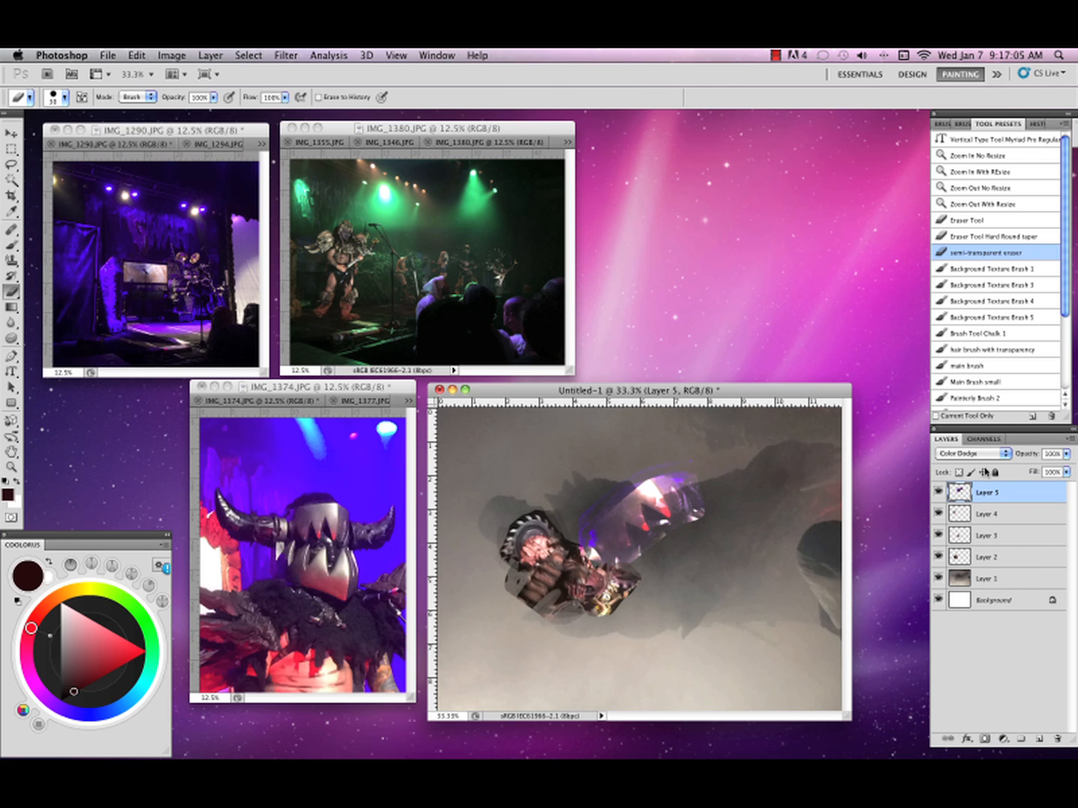
key("v")
mouse_move(682, 509)
left_mouse_down()
mouse_move(629, 489)
mouse_move(615, 523)
mouse_move(648, 509)
left_mouse_up()
left_click(938, 493)
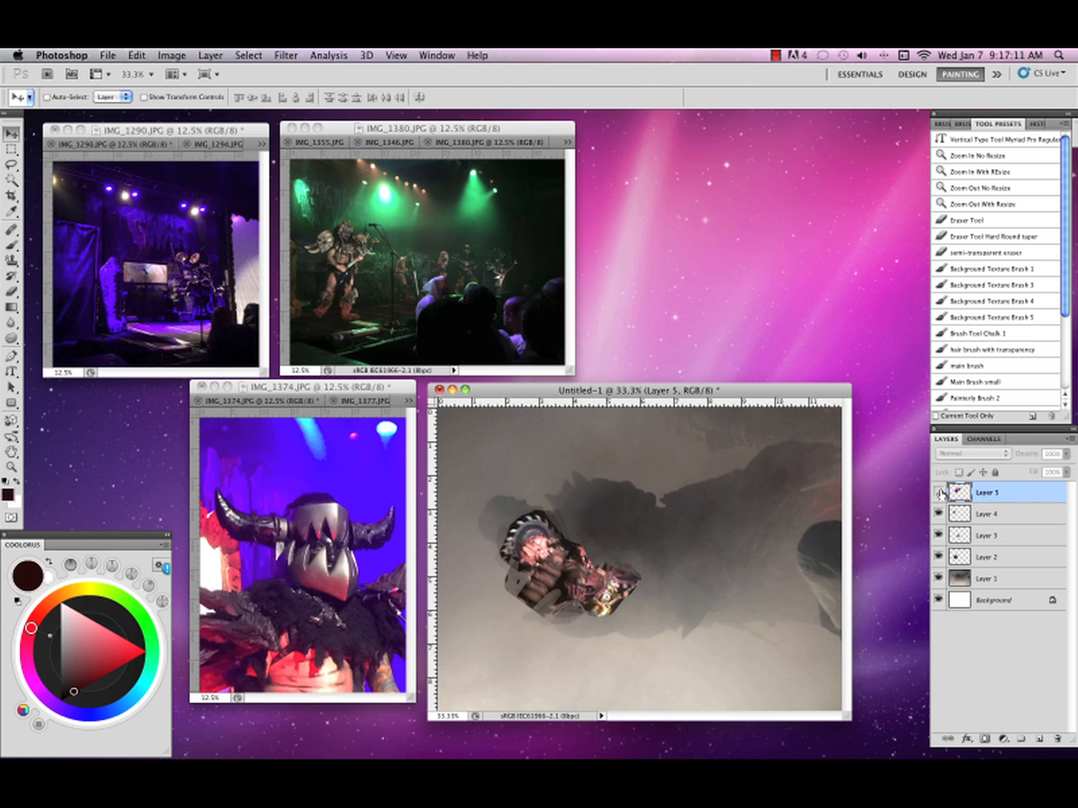
left_click(939, 494)
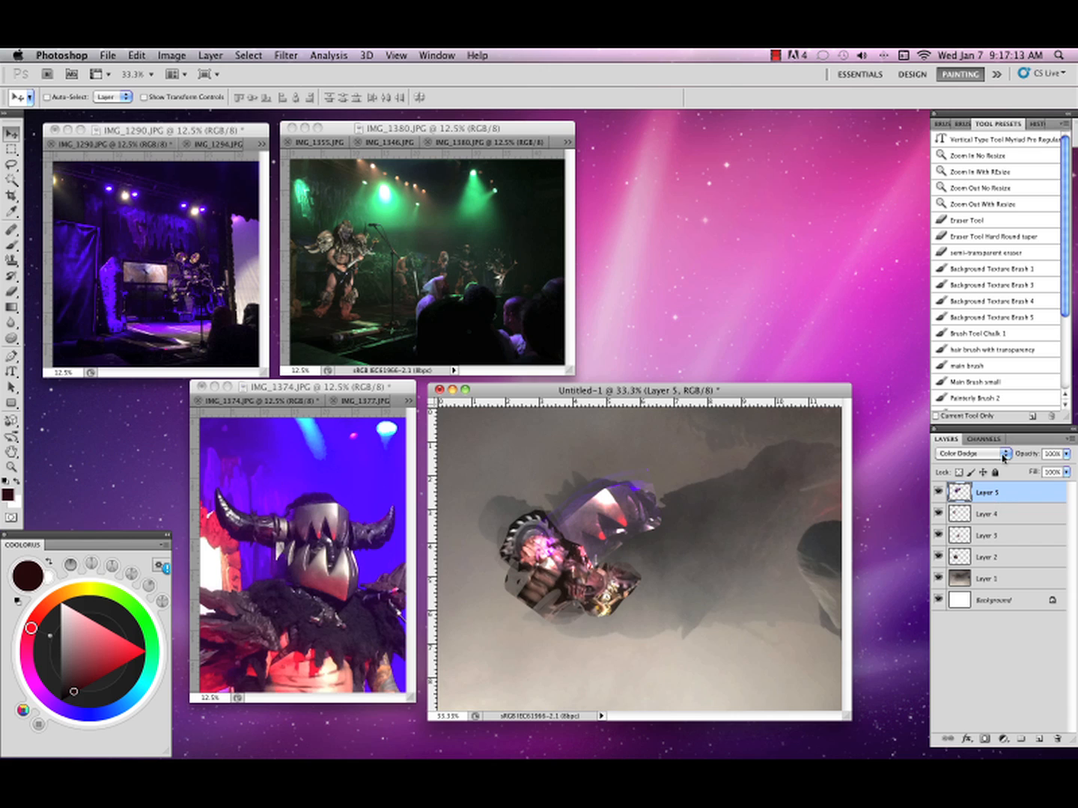
left_click_drag(634, 533, 674, 552)
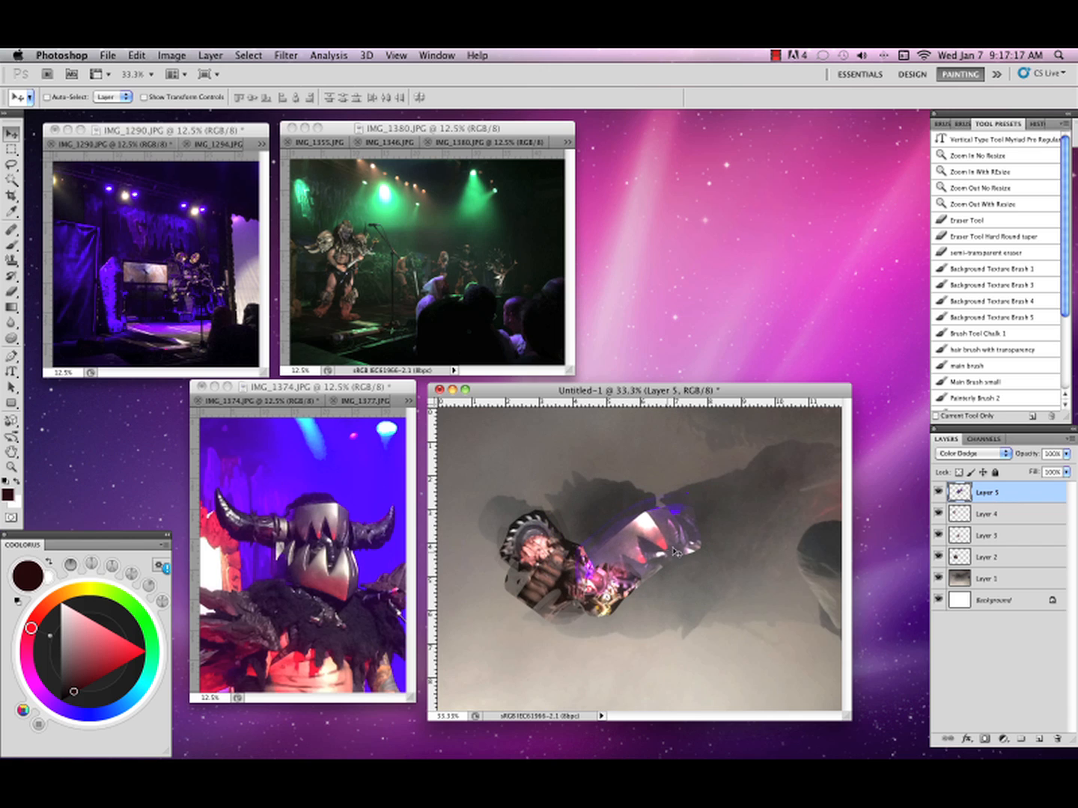
left_click(940, 494)
left_click(940, 494)
Set Layer 4's blending mode to Overlay and move the head piece right, next to the helmet piece.
left_click(990, 513)
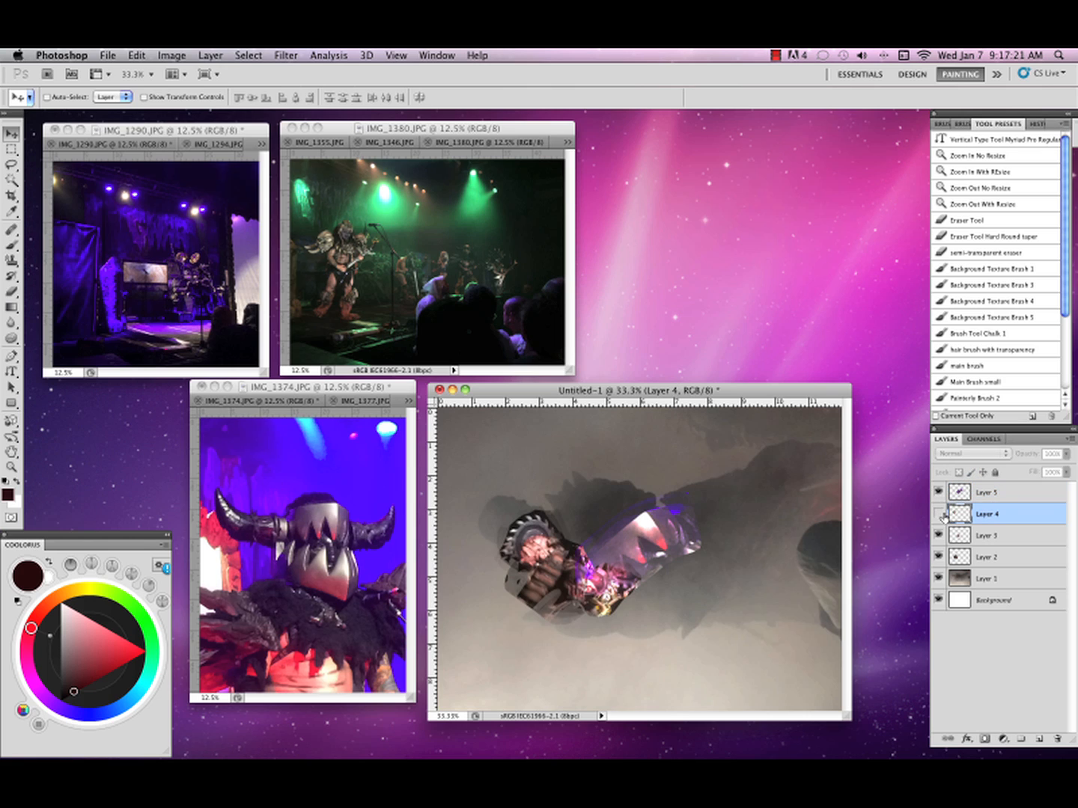
left_click(940, 514)
left_click(940, 514)
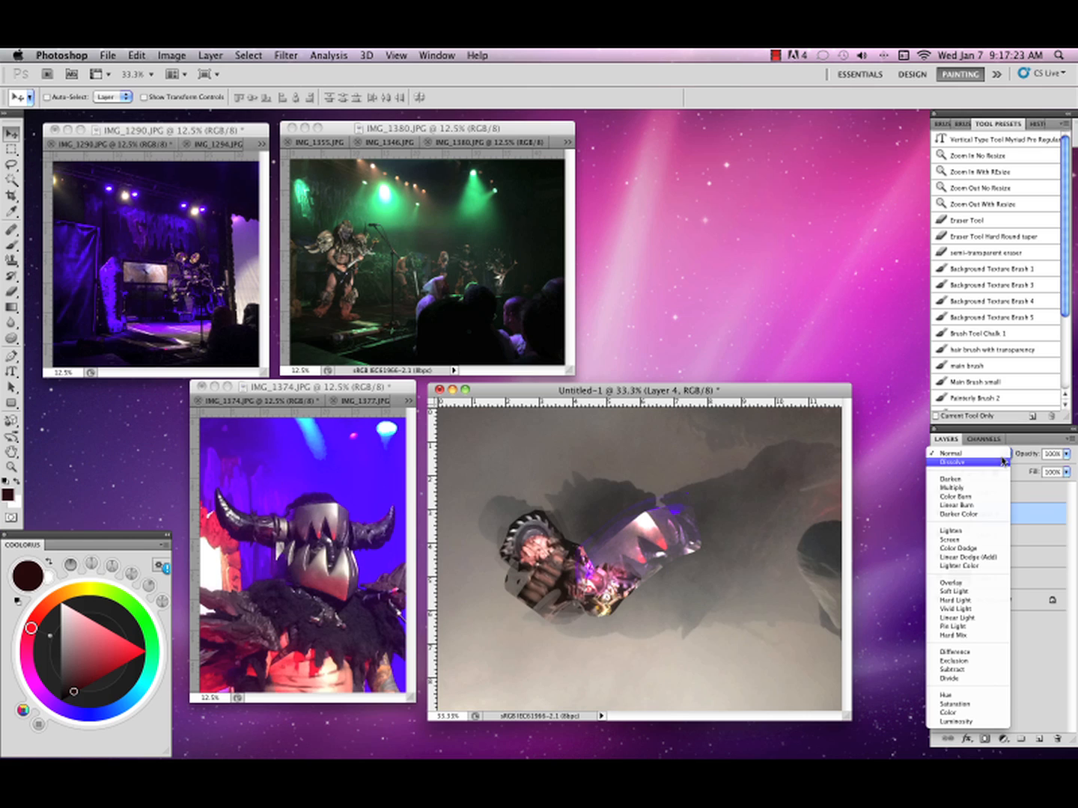
left_click(996, 454)
left_click(954, 584)
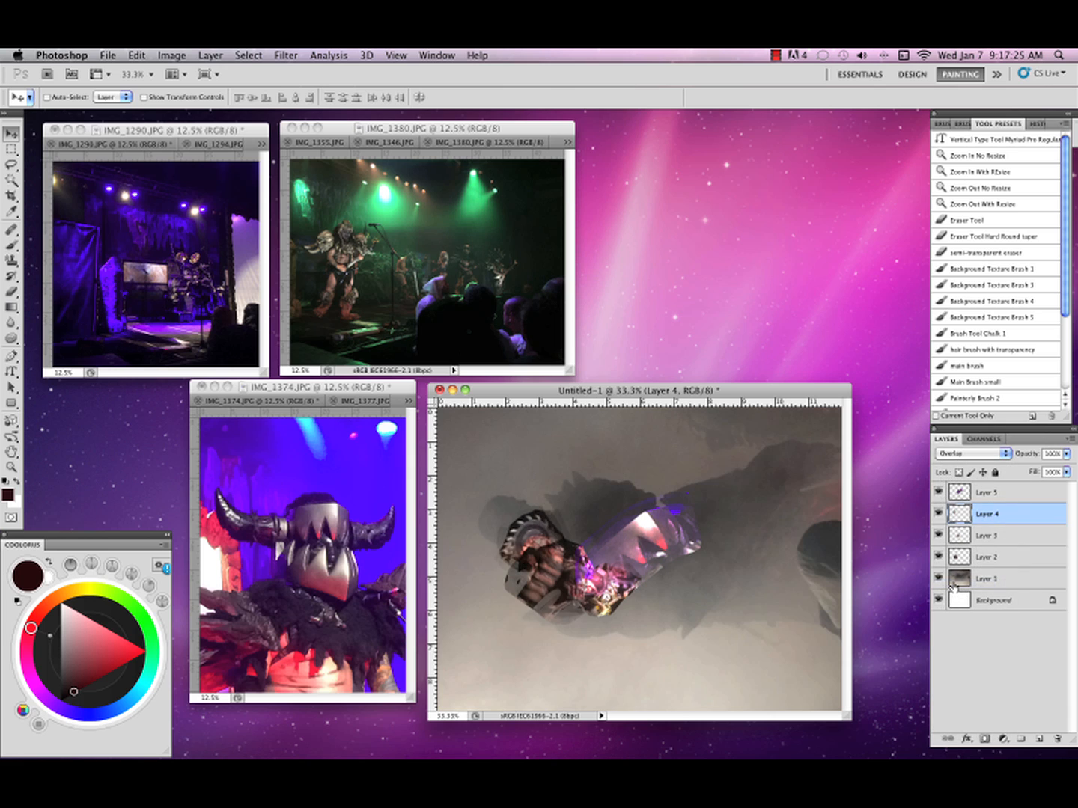
left_click_drag(563, 554, 621, 544)
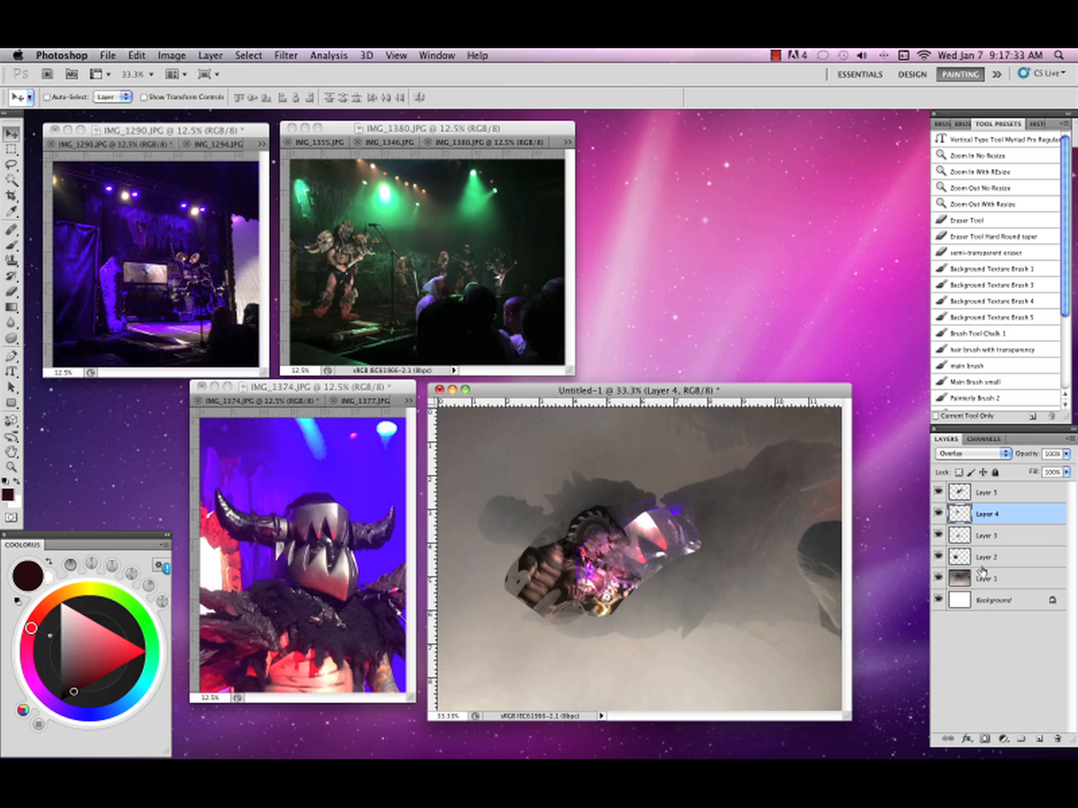
left_click(939, 557)
left_click(938, 557)
left_click(1002, 455)
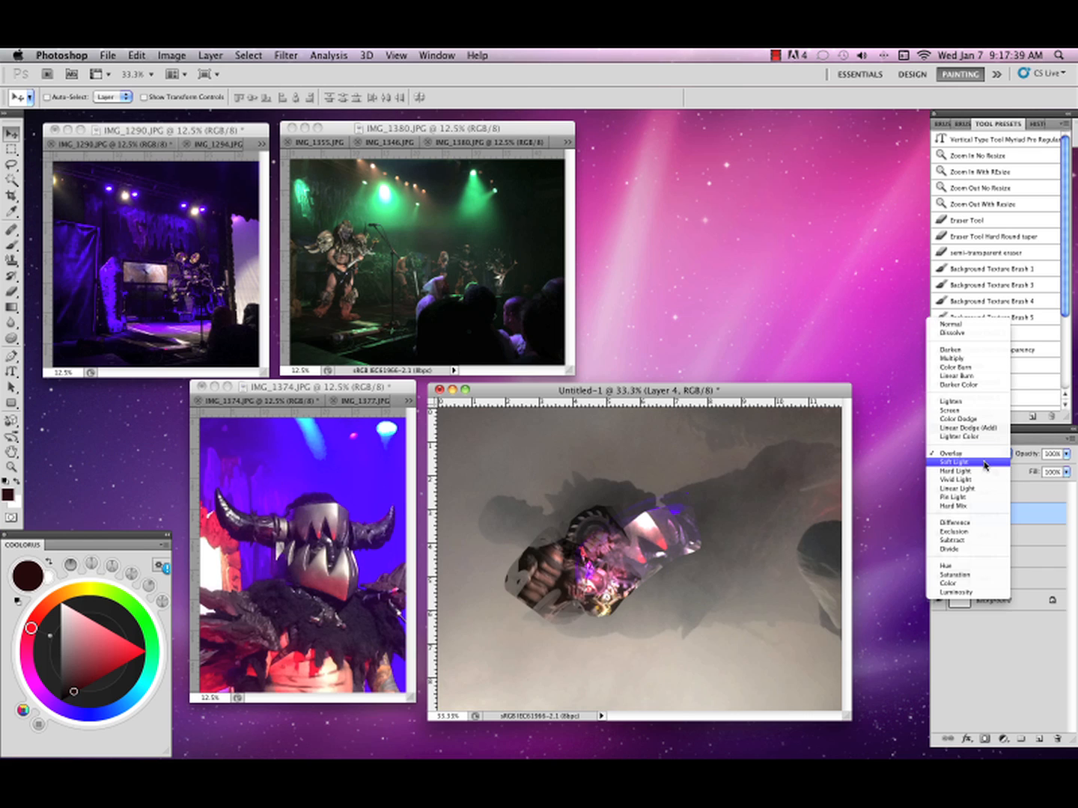
left_click(850, 489)
Move the Layer 3 cut-out slightly up and to the right, under the helmet piece.
left_click(961, 533)
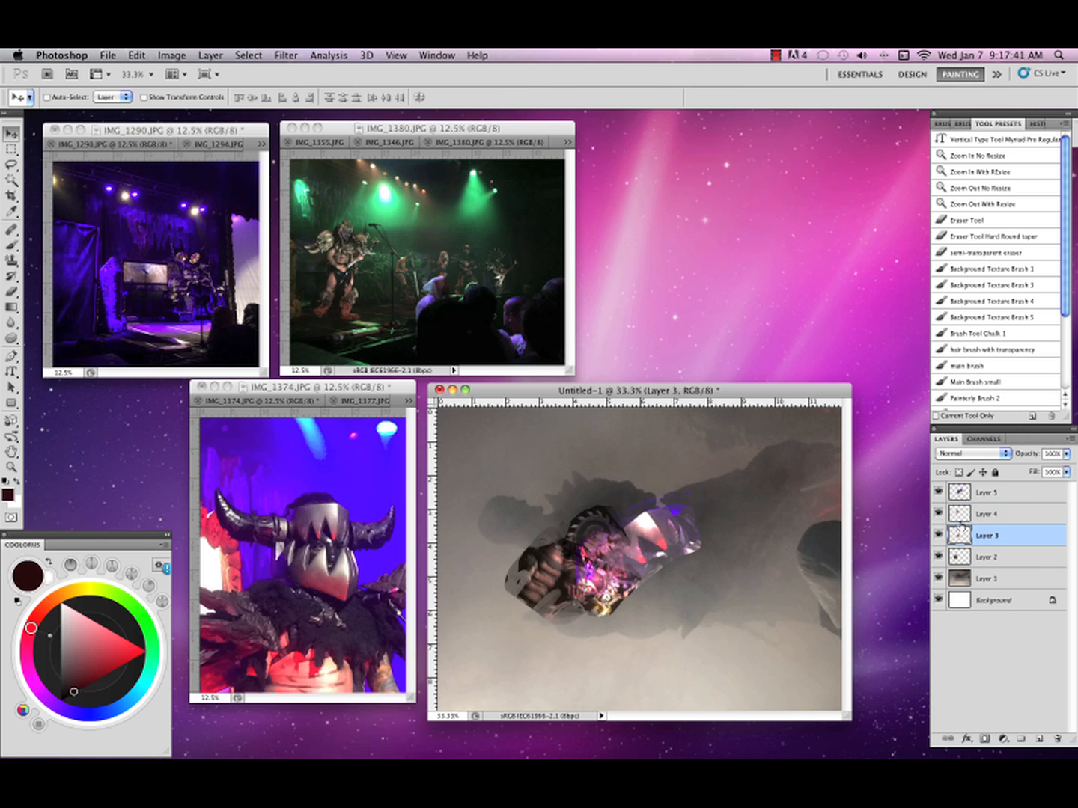
left_click_drag(571, 585, 589, 569)
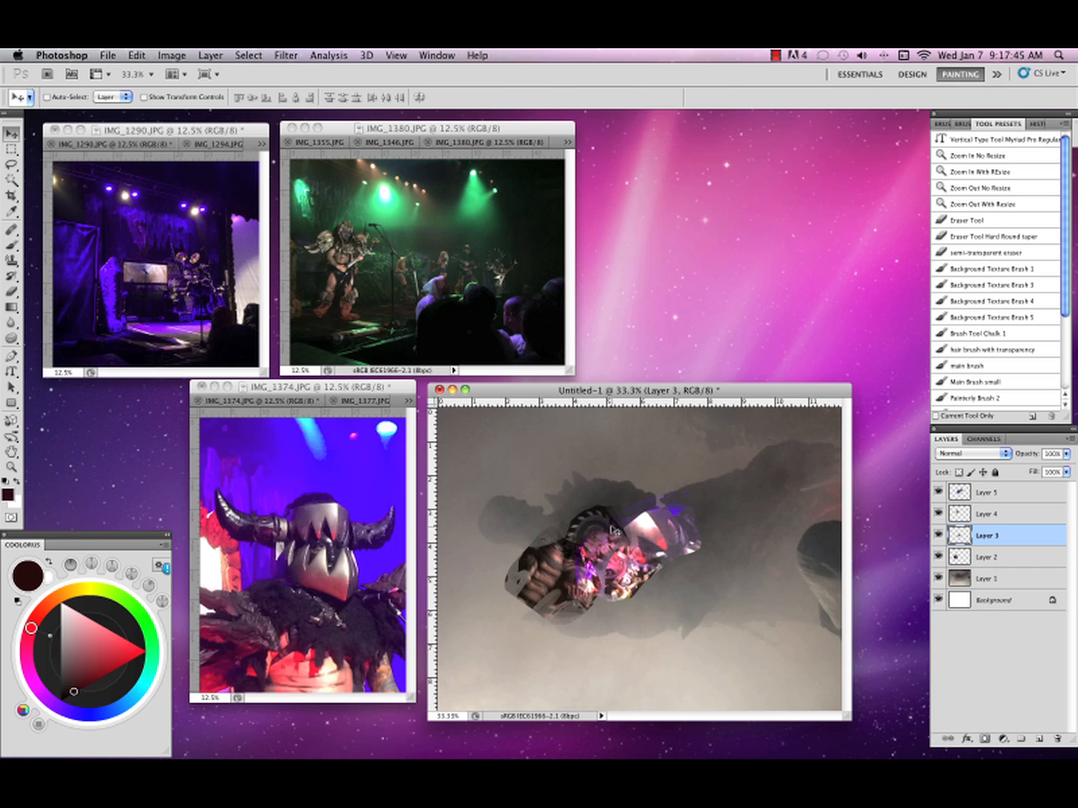
Merge Layers 2, 3, 4 and 5 down into Layer 1, leaving one collage layer above the background.
left_click(988, 558)
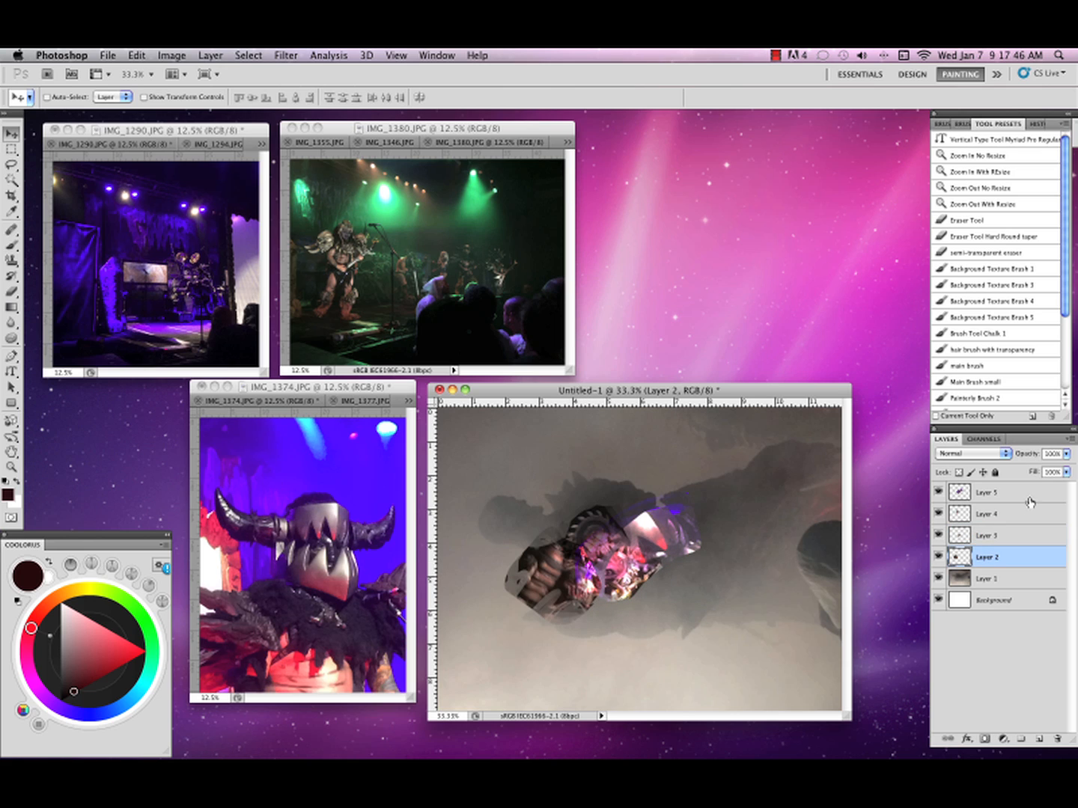
left_click(1069, 438)
left_click(956, 661)
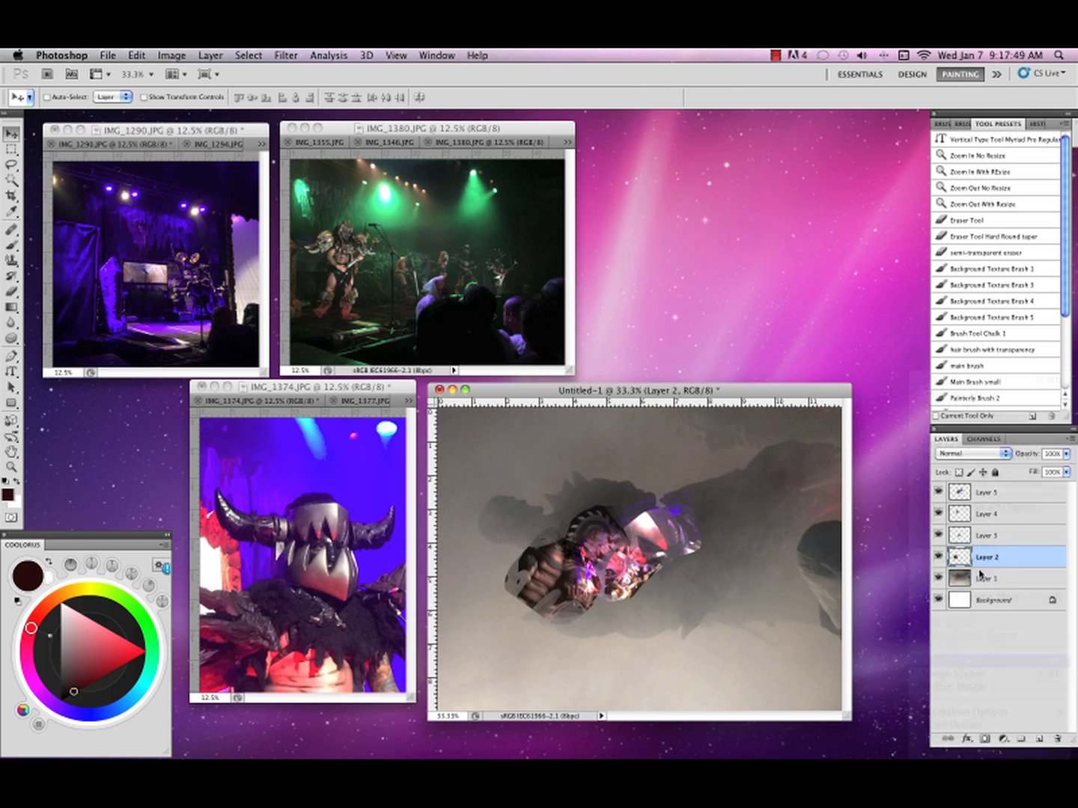
left_click(1070, 440)
left_click(955, 659)
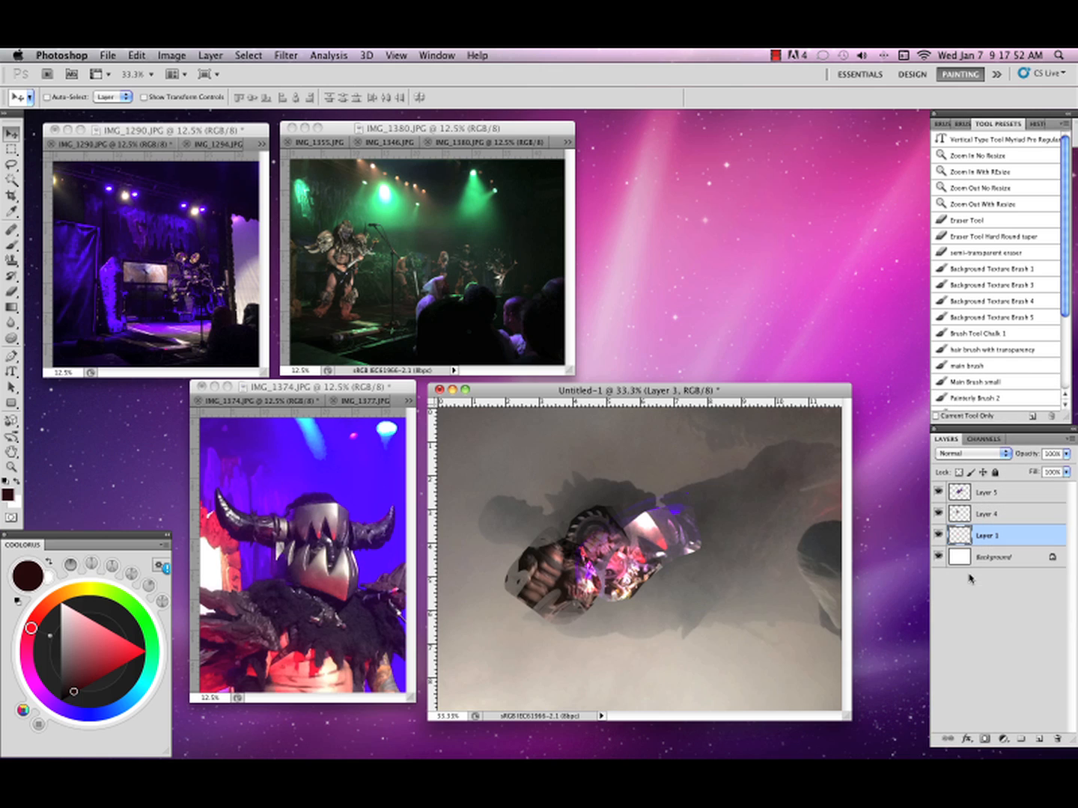
left_click(988, 514)
left_click(1070, 440)
left_click(941, 661)
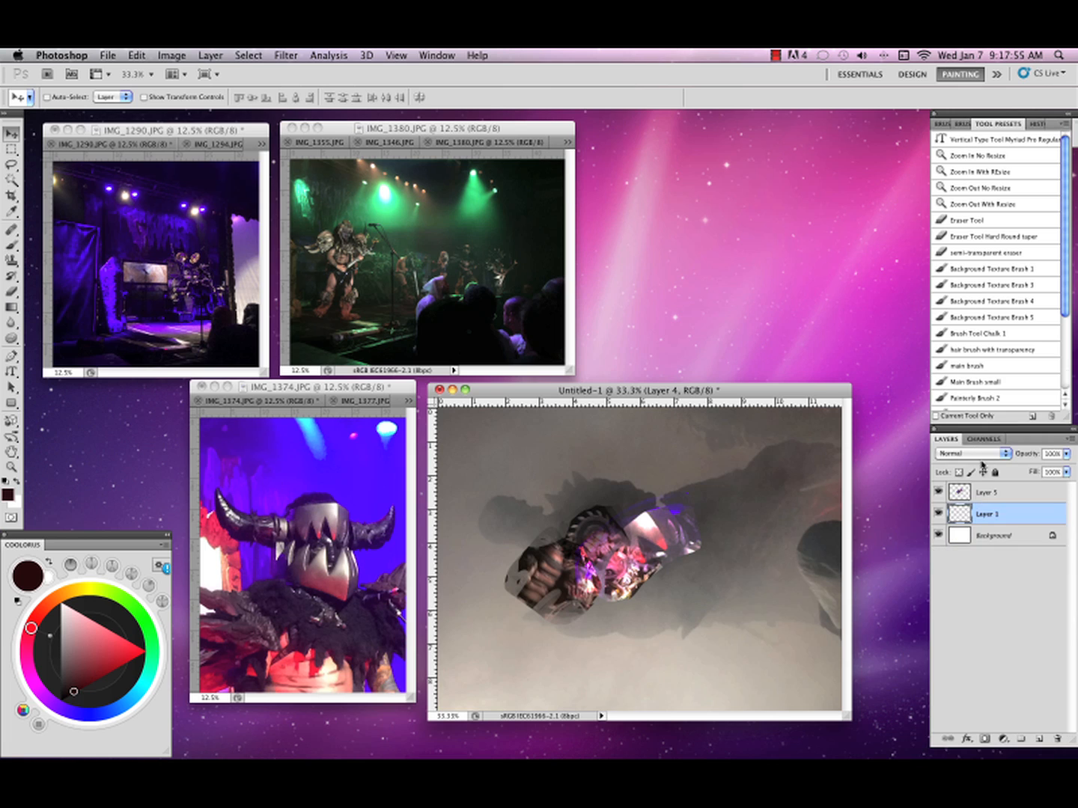
left_click(1070, 440)
left_click(943, 662)
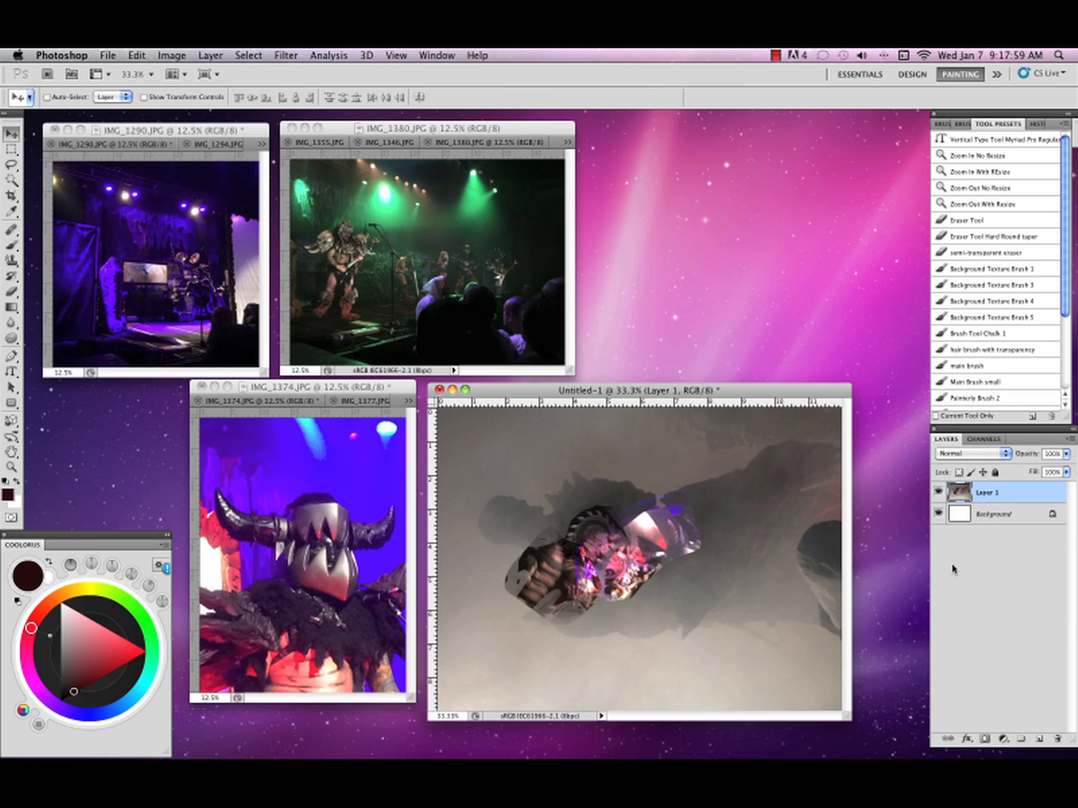
Copy a freehand-lassoed piece of the horned performer in IMG_1374.JPG into the collage document as a new layer.
key("l")
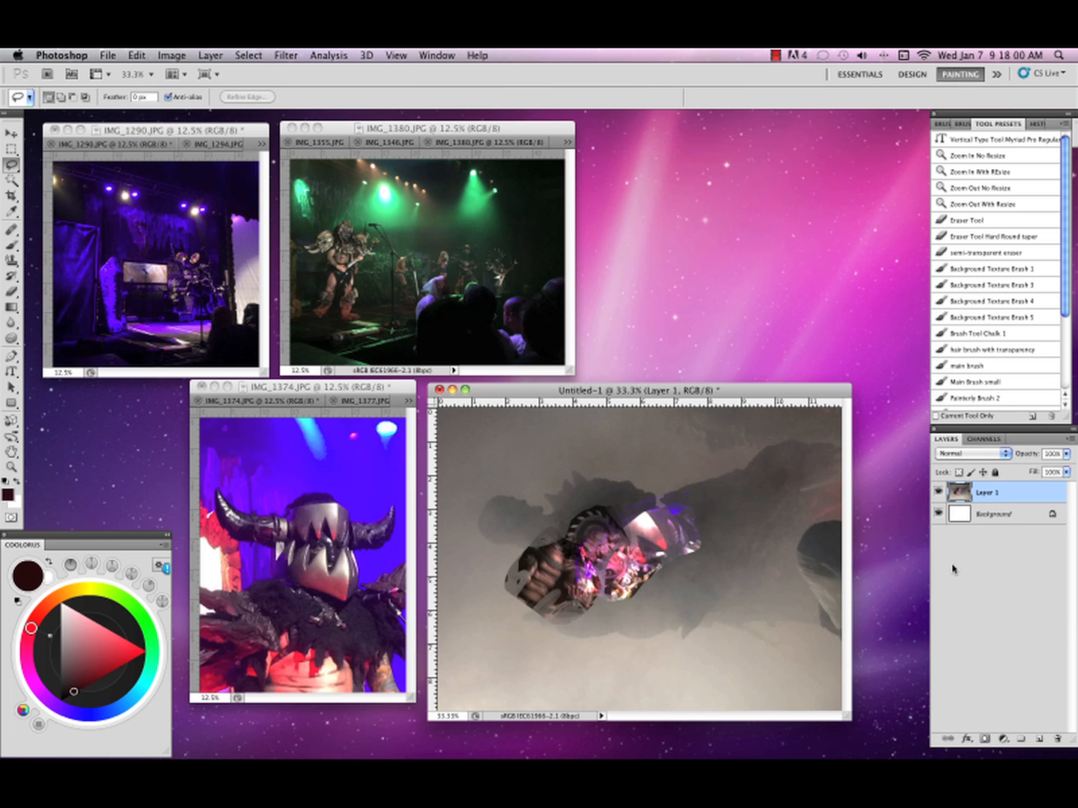
left_click(267, 514)
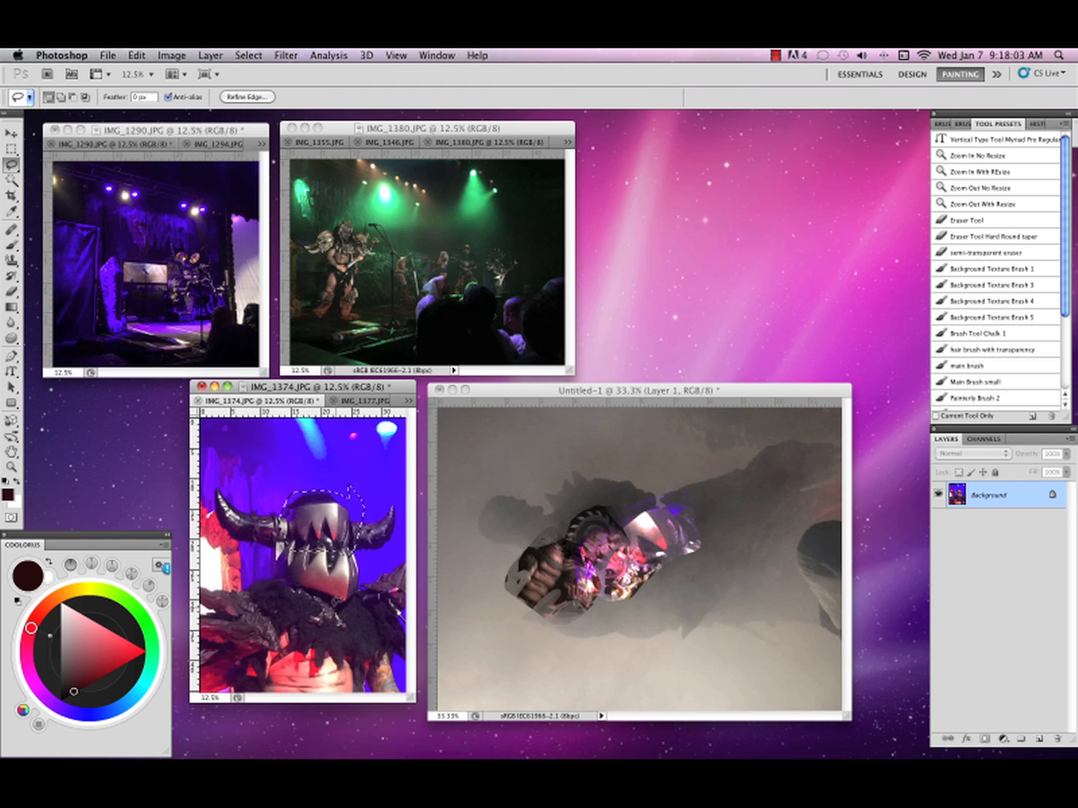
mouse_move(339, 608)
left_mouse_down()
mouse_move(352, 628)
mouse_move(340, 607)
mouse_move(426, 629)
mouse_move(558, 558)
left_mouse_up()
key("v")
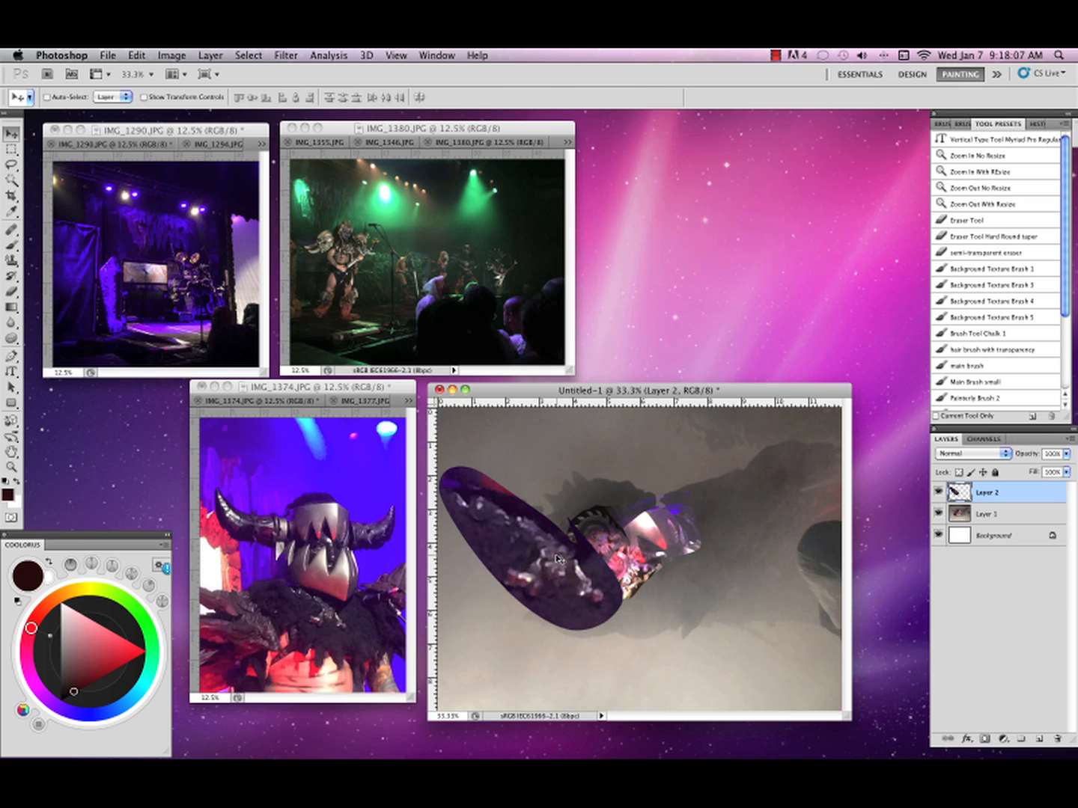
Shrink and rotate the new dark purple piece so it lies nearly flat at the upper left of the merged cut-outs.
key("ctrl+t")
left_click_drag(724, 549, 555, 541)
key("Return")
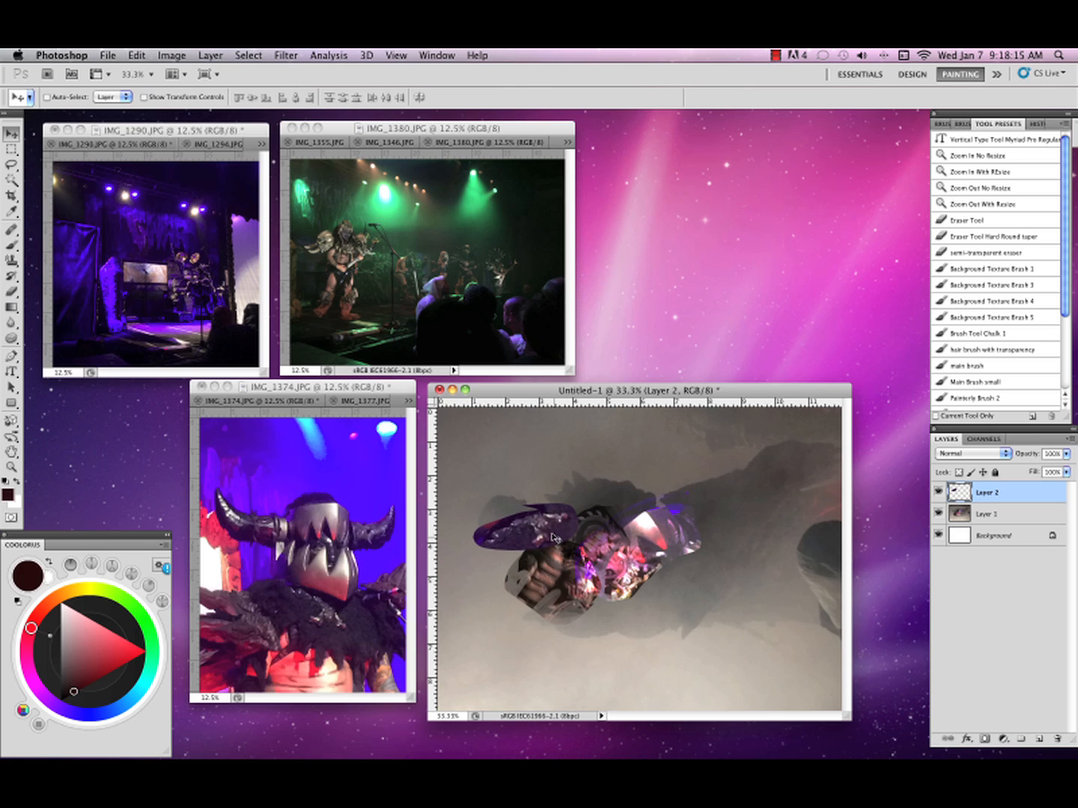
Rotate the purple piece about -16° and move it right so it overlaps the upper left of the cut-outs.
left_click(1019, 236)
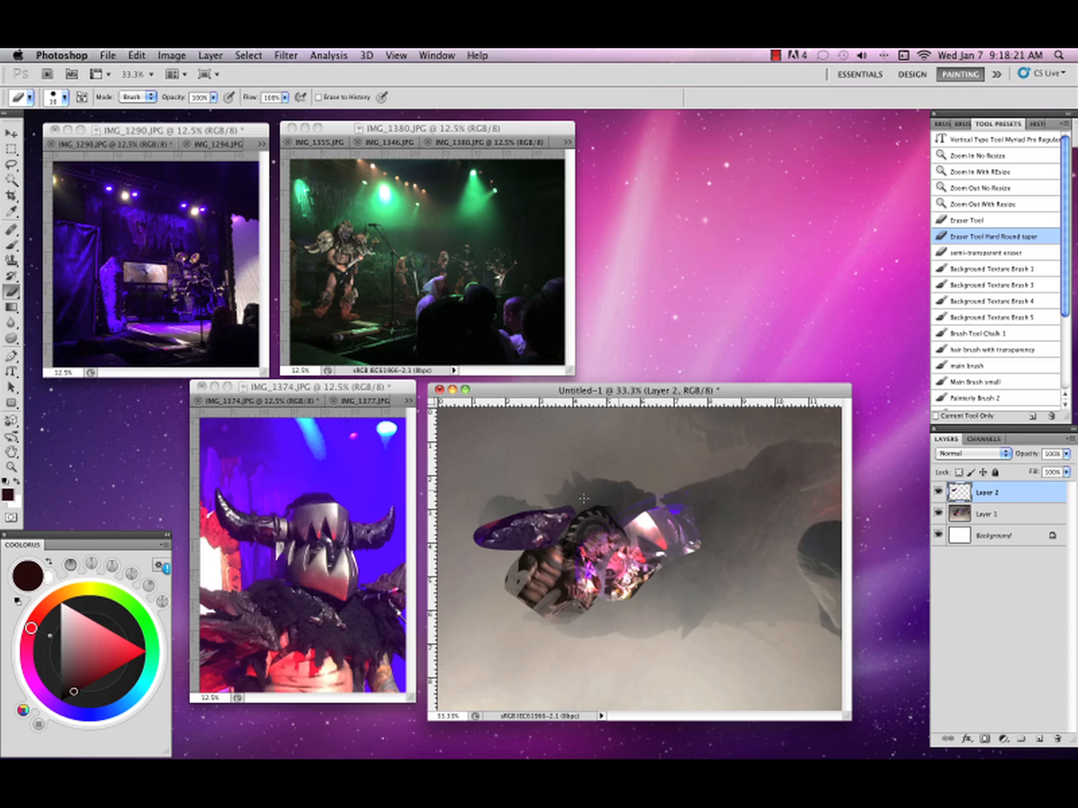
key("super+t")
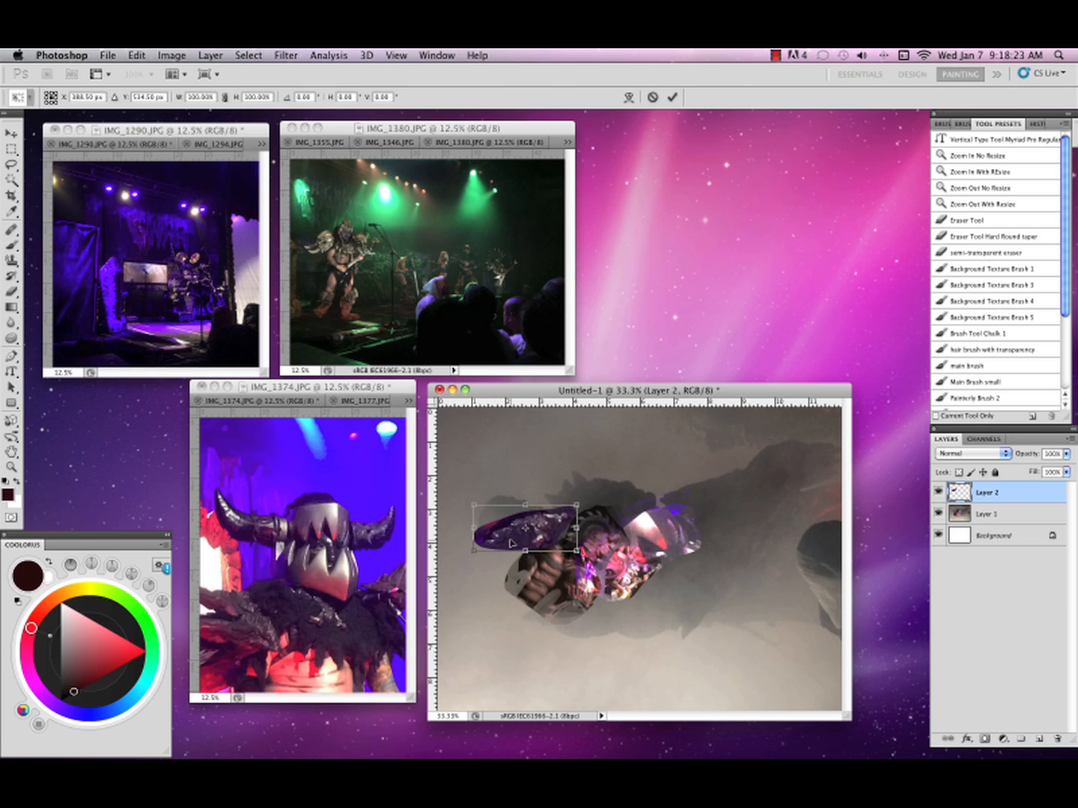
left_click_drag(631, 517, 648, 485)
left_click_drag(566, 535, 577, 539)
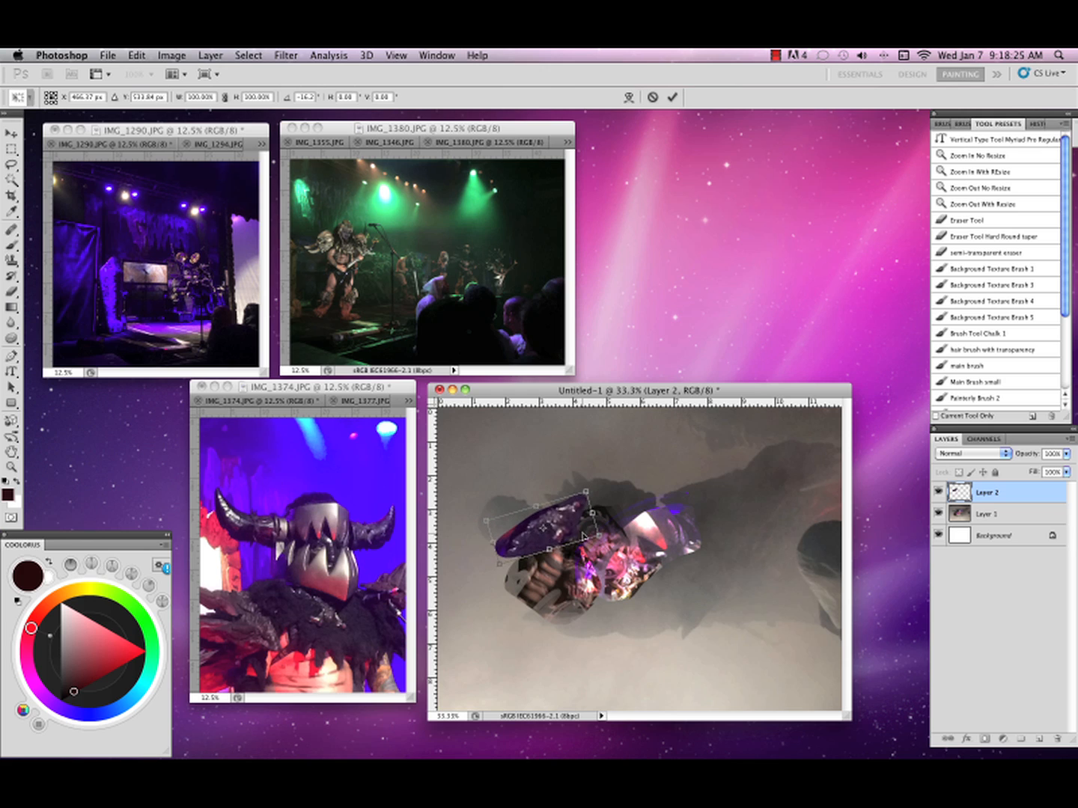
key("Return")
Set Layer 2's blending mode to Overlay and shift the purple piece slightly up and to the right.
left_click(971, 453)
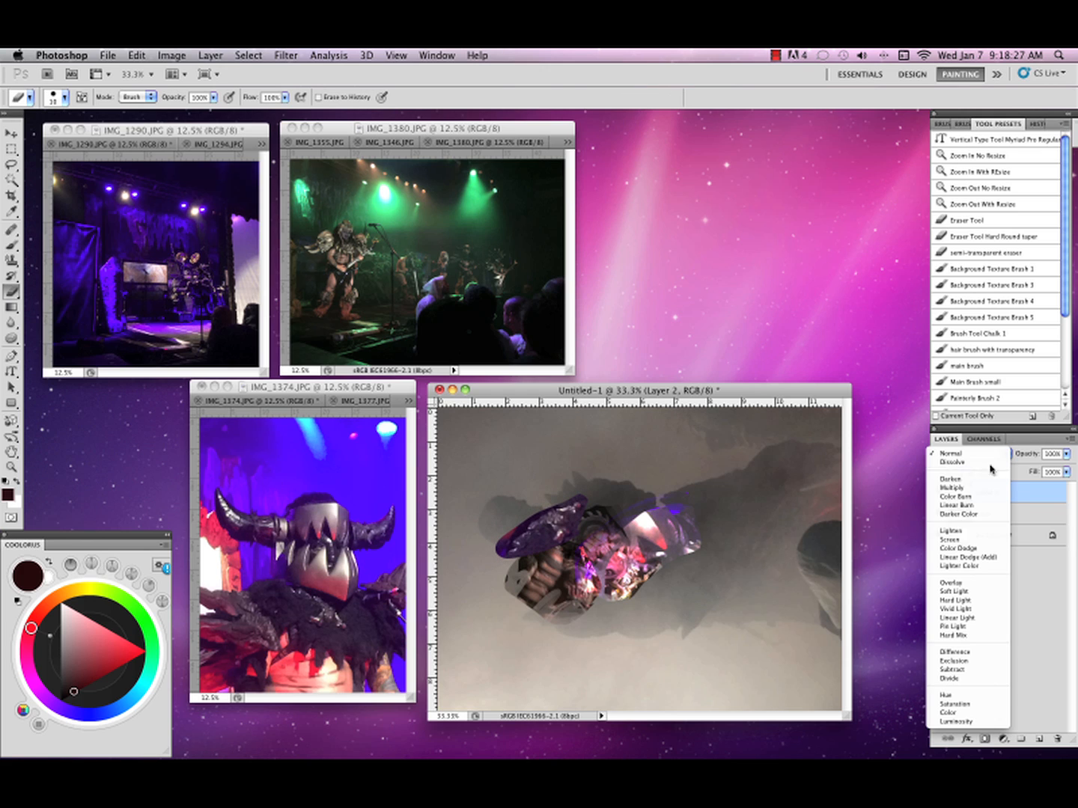
left_click(975, 547)
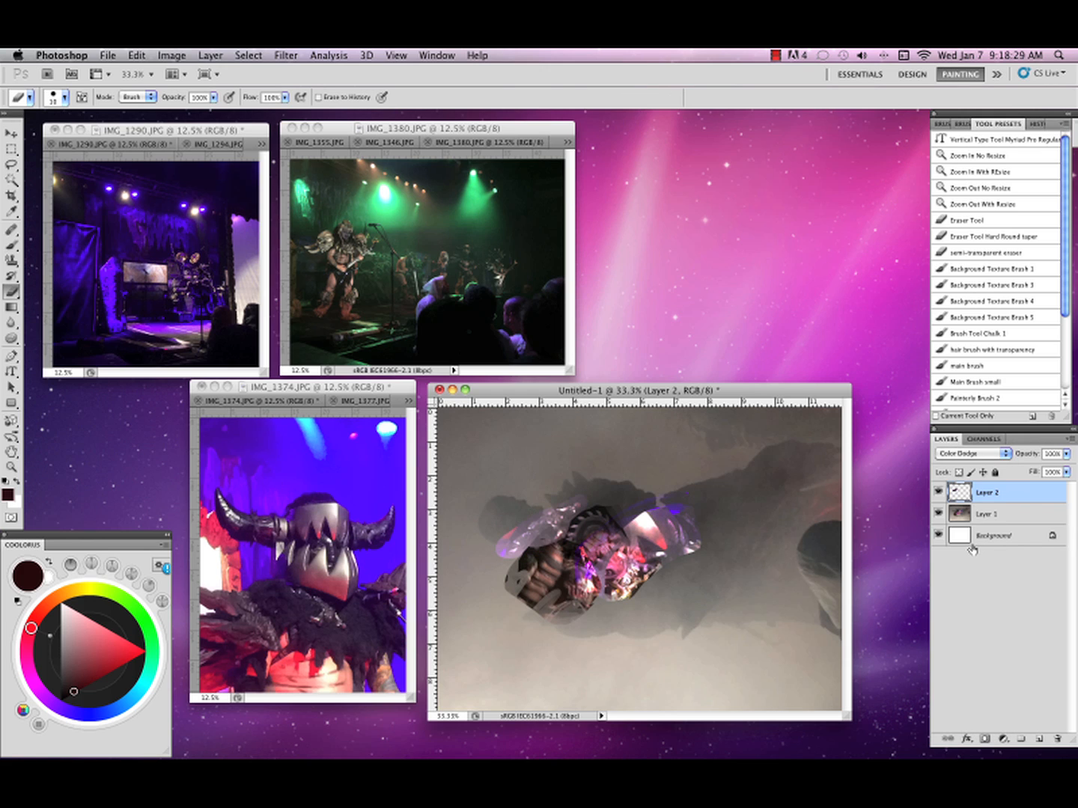
left_click(971, 454)
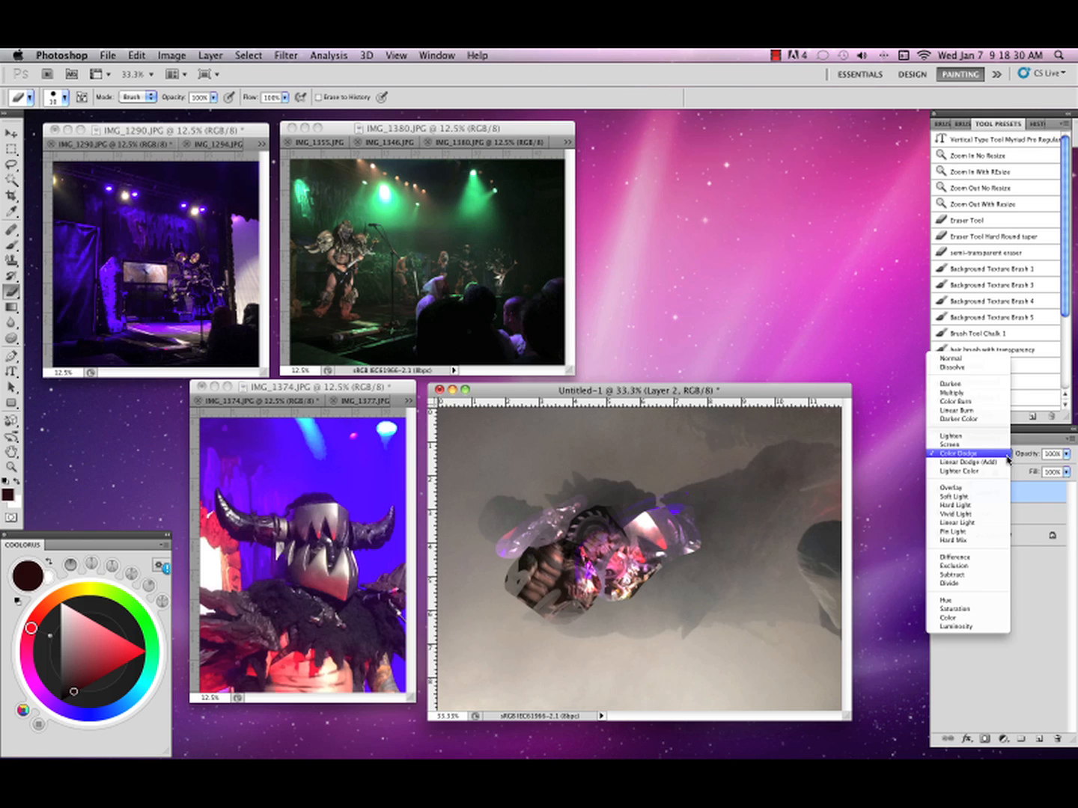
left_click(962, 491)
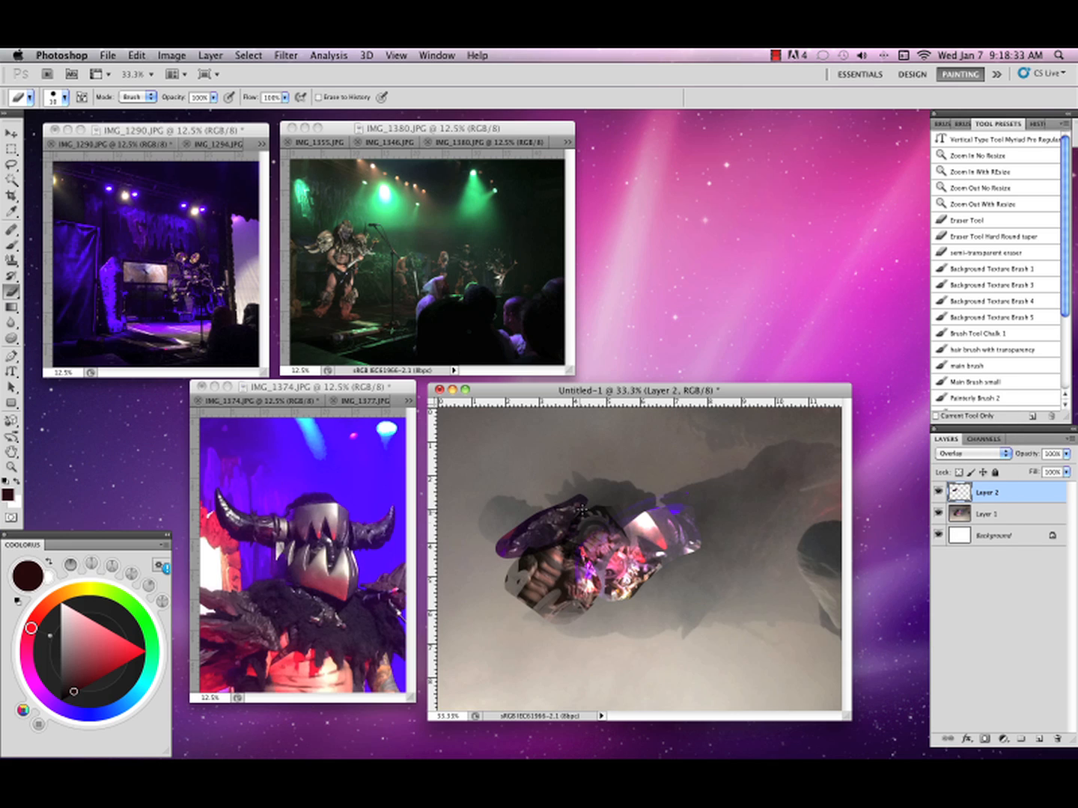
key("v")
left_click_drag(615, 518, 584, 500)
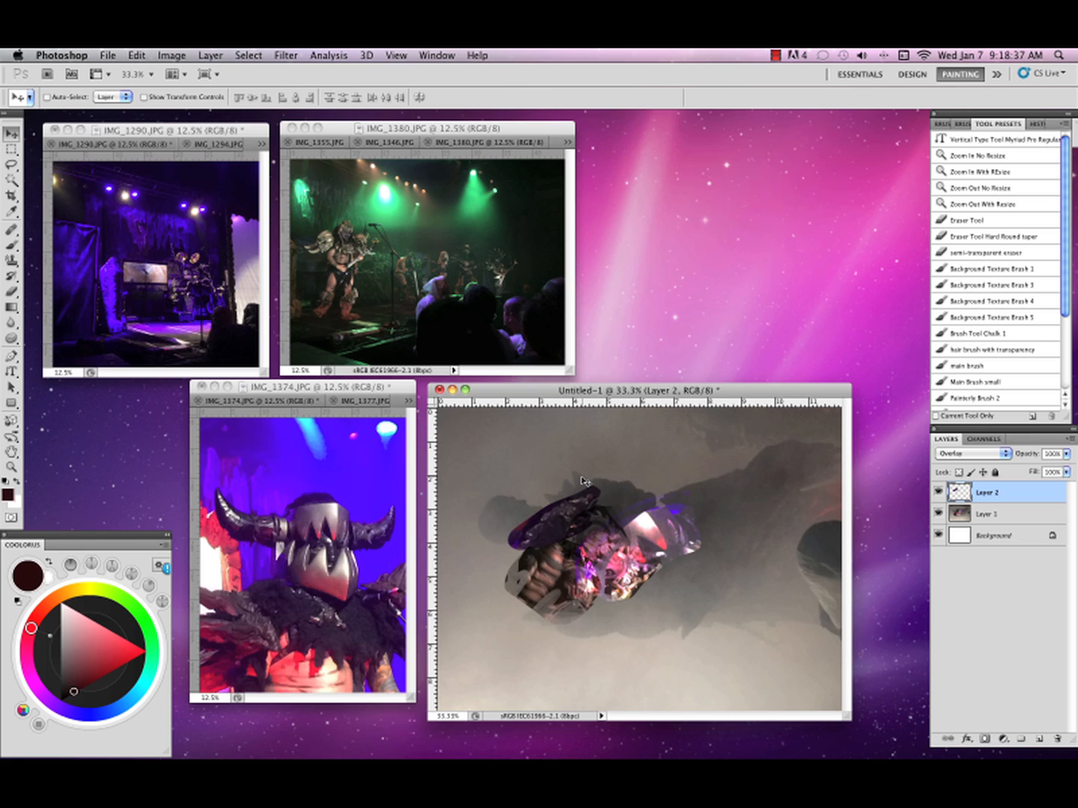
Soften the purple piece's overlap with the semi-transparent eraser and merge Layer 2 down into Layer 1.
left_click(1026, 253)
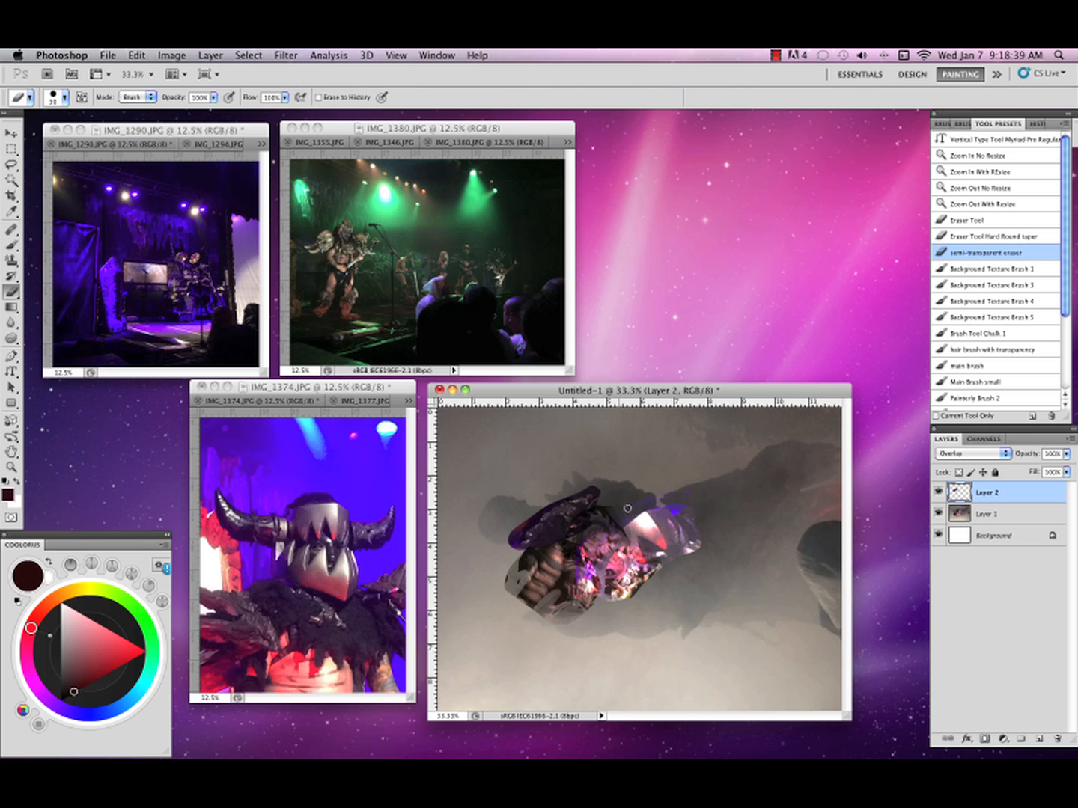
mouse_move(603, 533)
left_mouse_down()
mouse_move(564, 553)
mouse_move(605, 508)
mouse_move(571, 538)
left_mouse_up()
left_click(1071, 439)
left_click(943, 662)
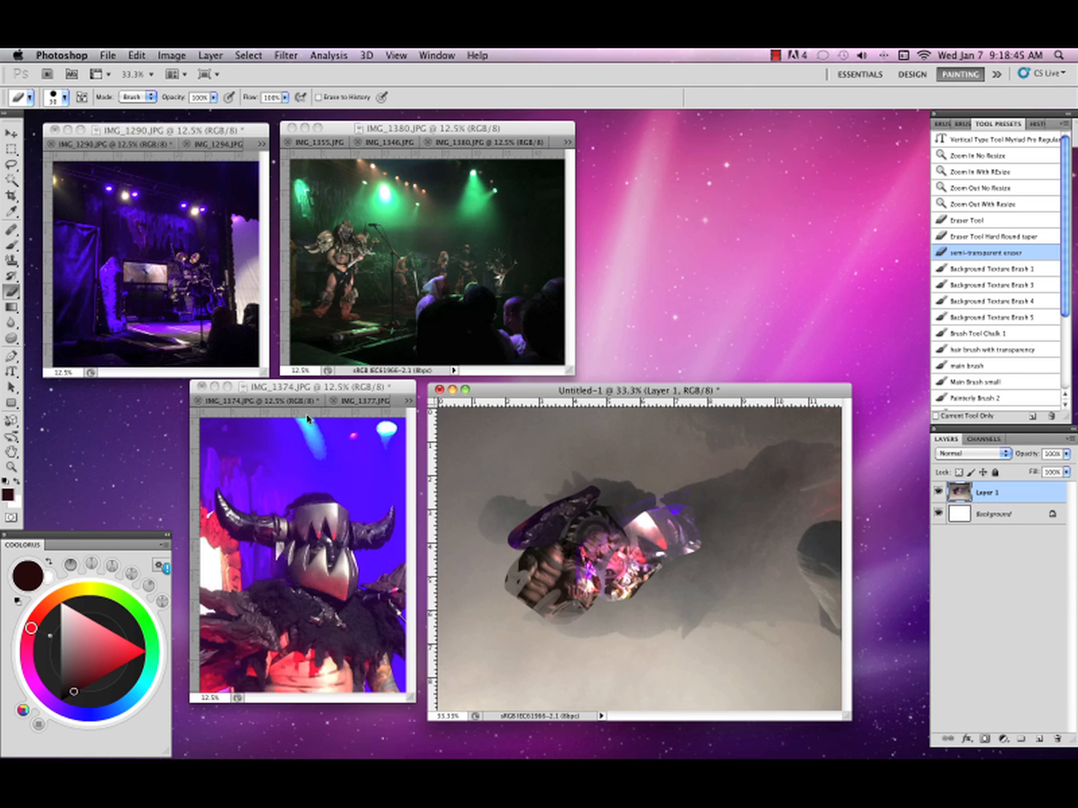
Copy a lassoed piece of the blue-lit figure in IMG_1377.JPG into the collage document as a new layer.
left_click(366, 400)
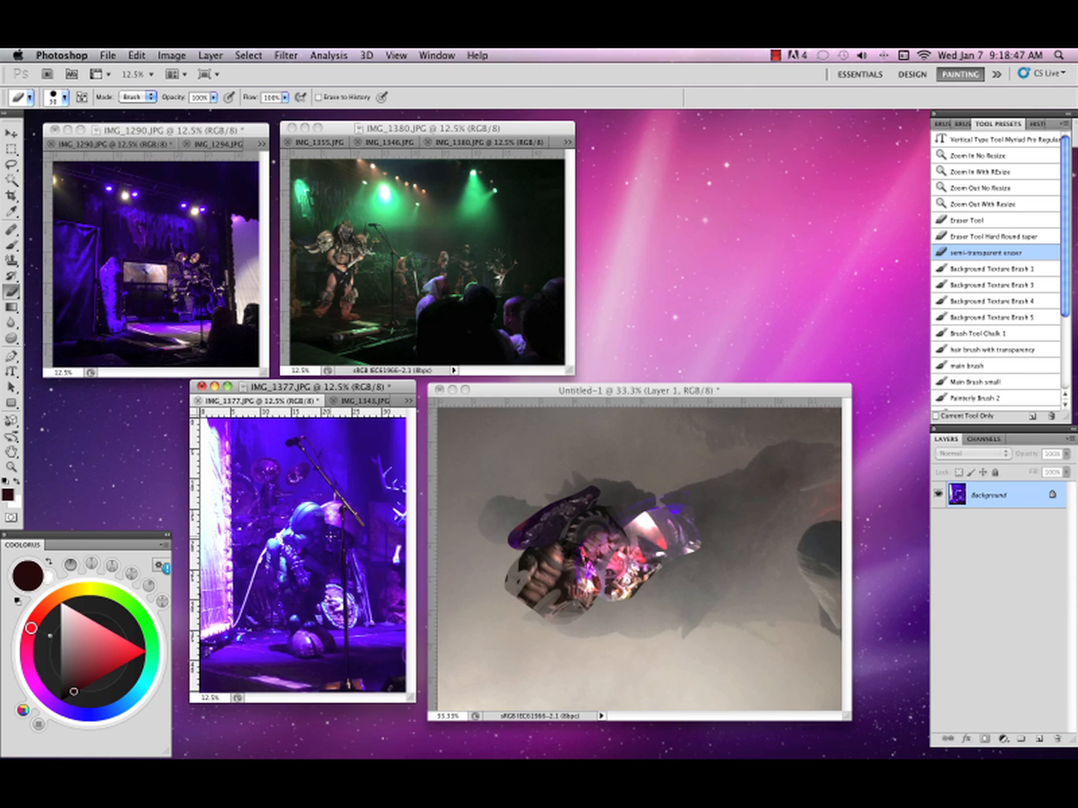
key("l")
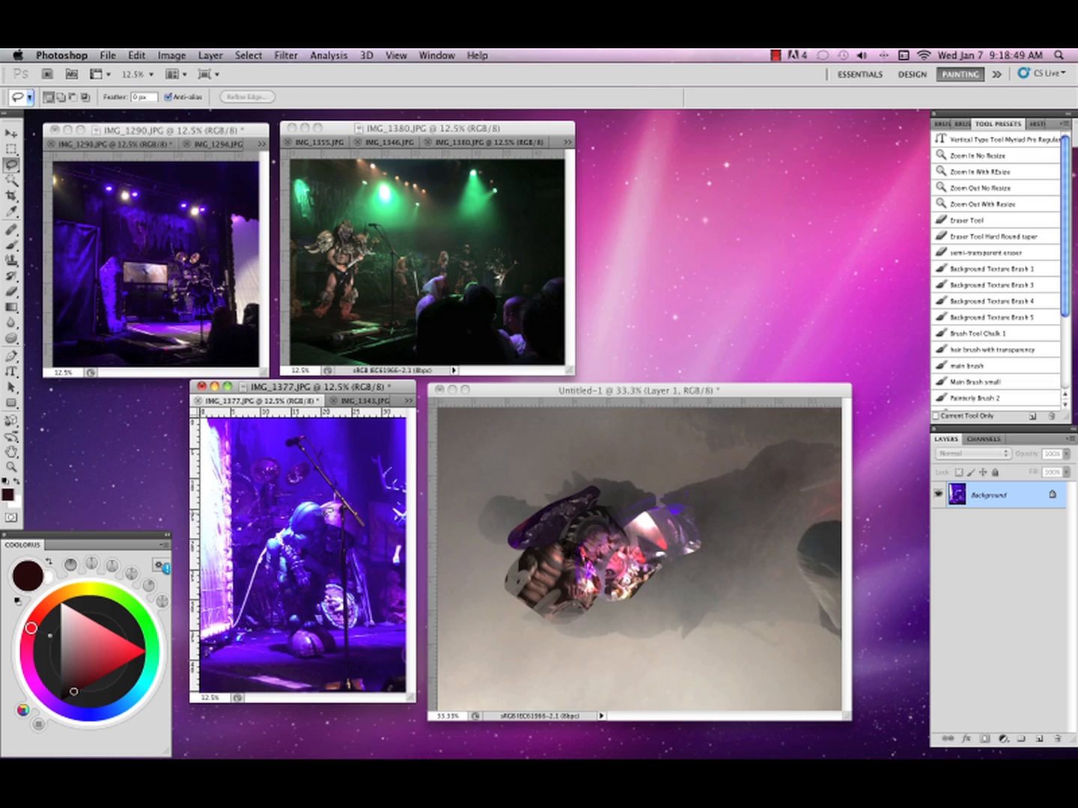
mouse_move(325, 517)
left_mouse_down()
mouse_move(298, 502)
mouse_move(315, 500)
mouse_move(314, 586)
mouse_move(295, 590)
mouse_move(312, 556)
mouse_move(305, 530)
mouse_move(649, 570)
left_mouse_up()
key("v")
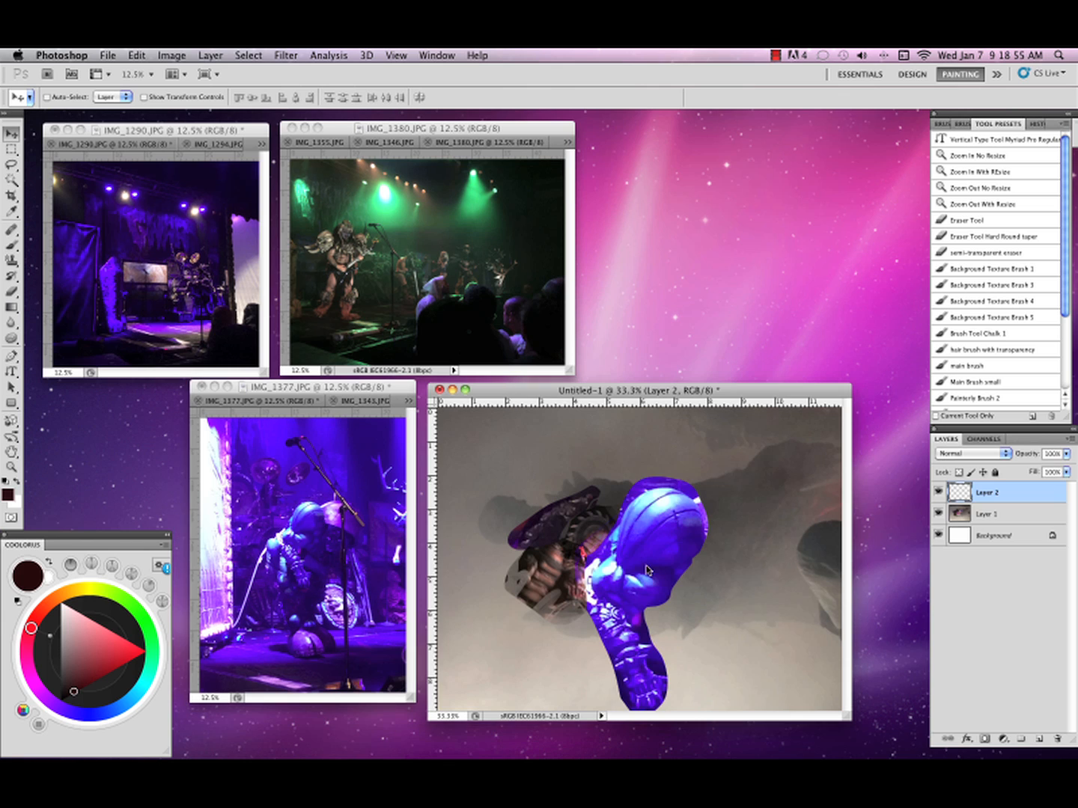
Rotate the blue piece about -137°, scale it to about 93% width and 58% height, and place it below and right of the cut-outs.
key("super+t")
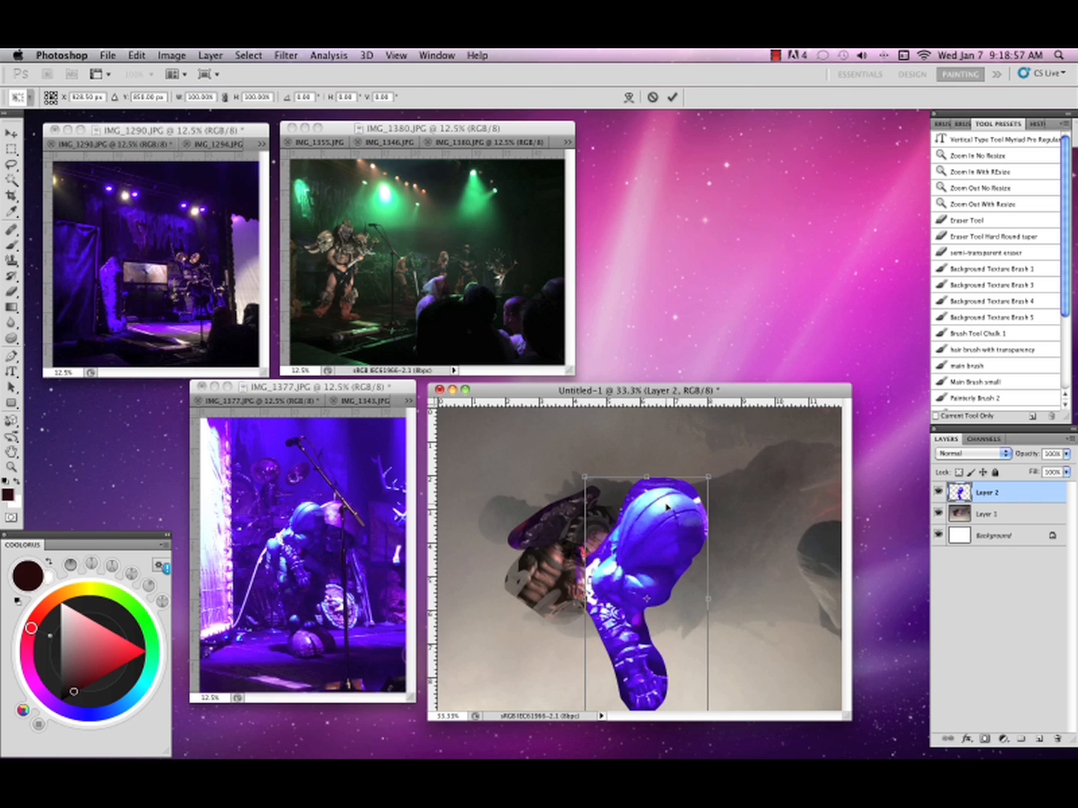
left_click_drag(732, 461, 516, 634)
left_click_drag(684, 609, 679, 574)
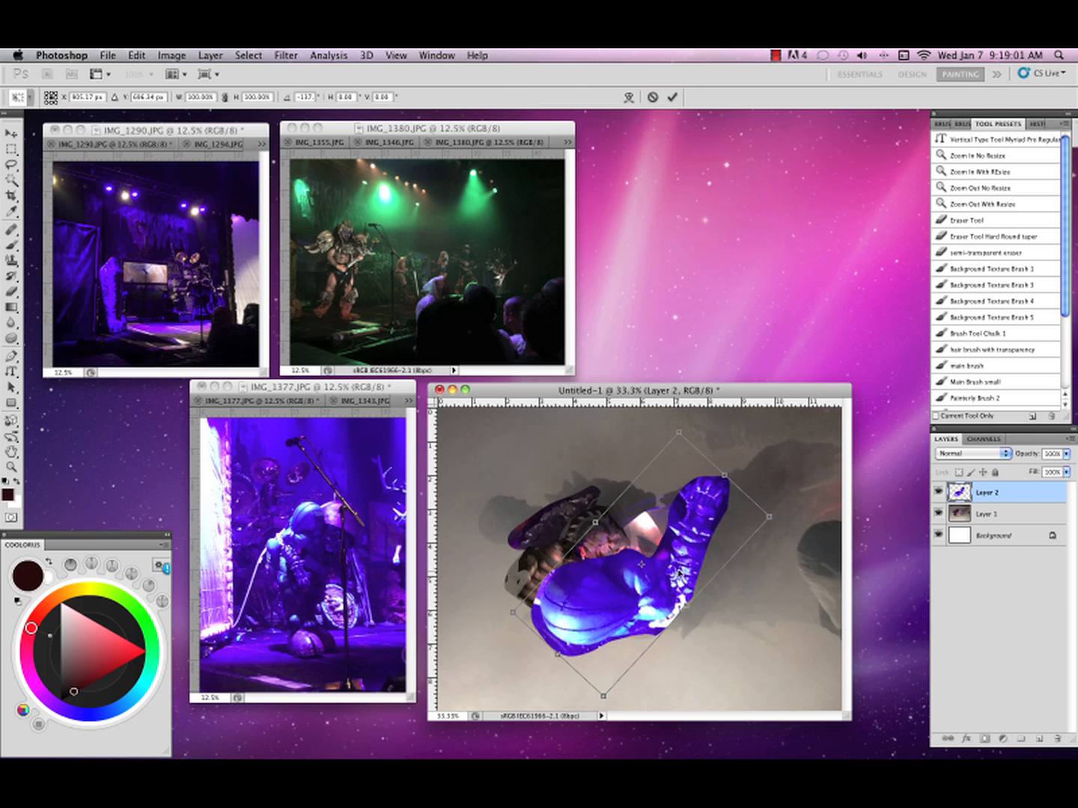
left_click_drag(763, 513, 692, 585)
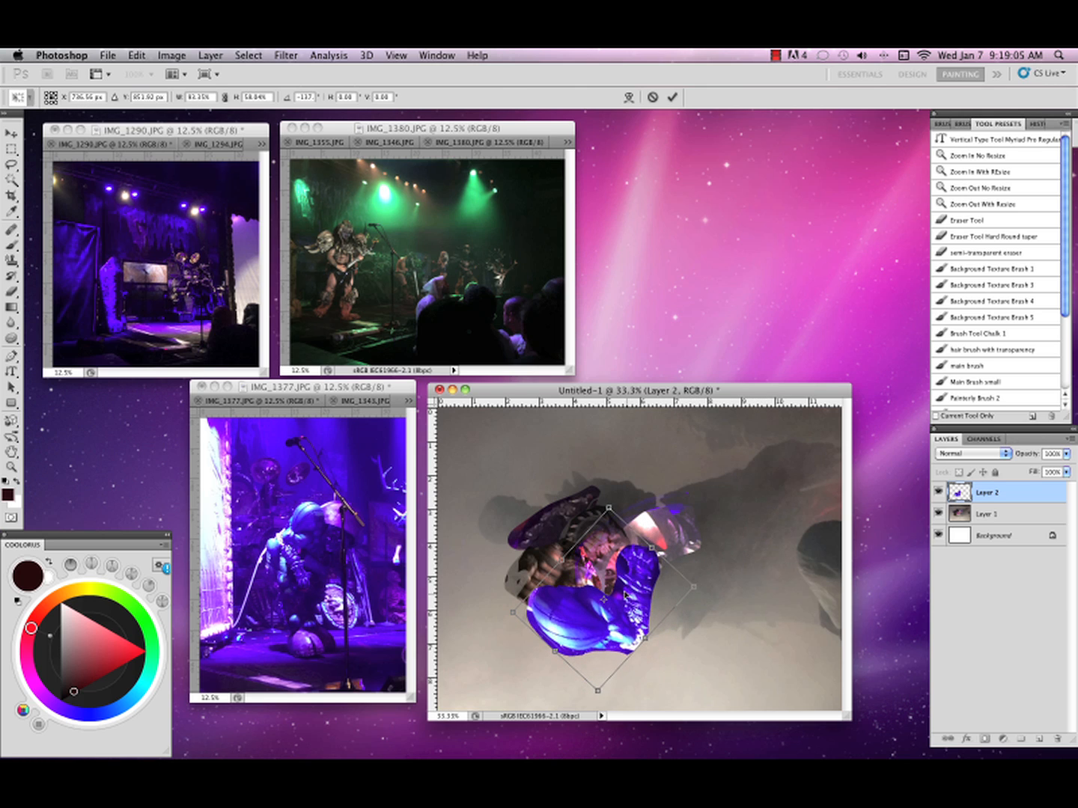
left_click_drag(622, 596, 697, 596)
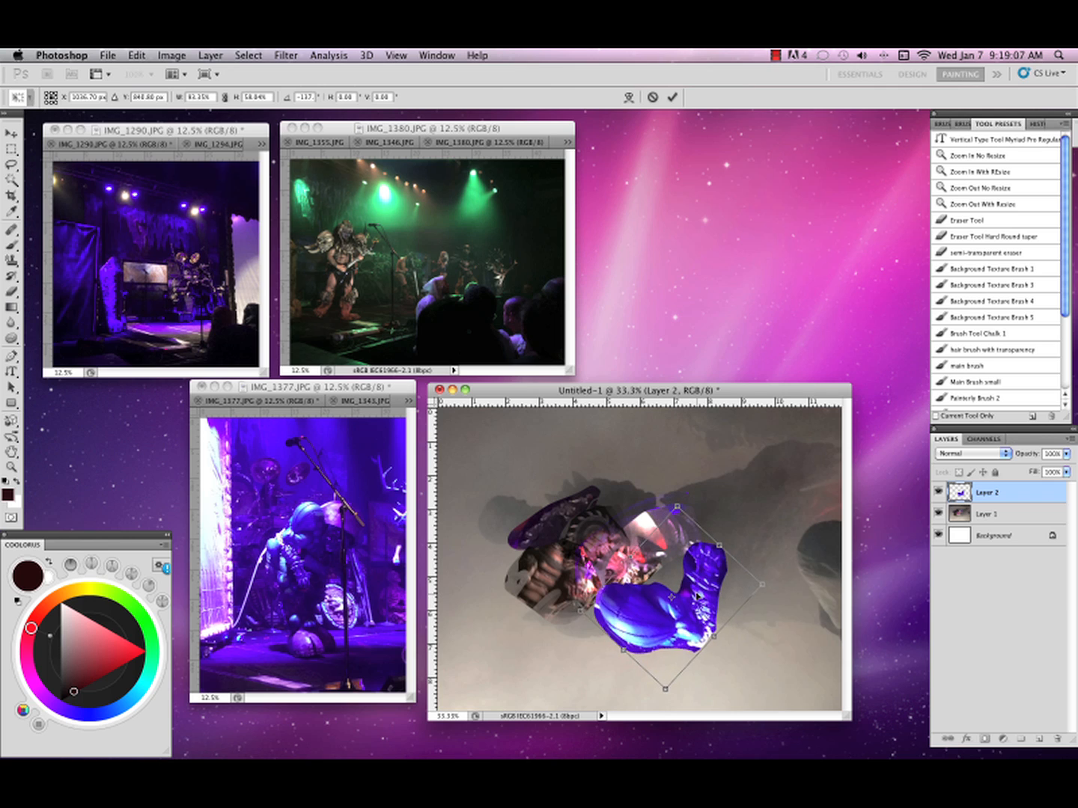
left_click_drag(761, 561, 696, 578)
key("Return")
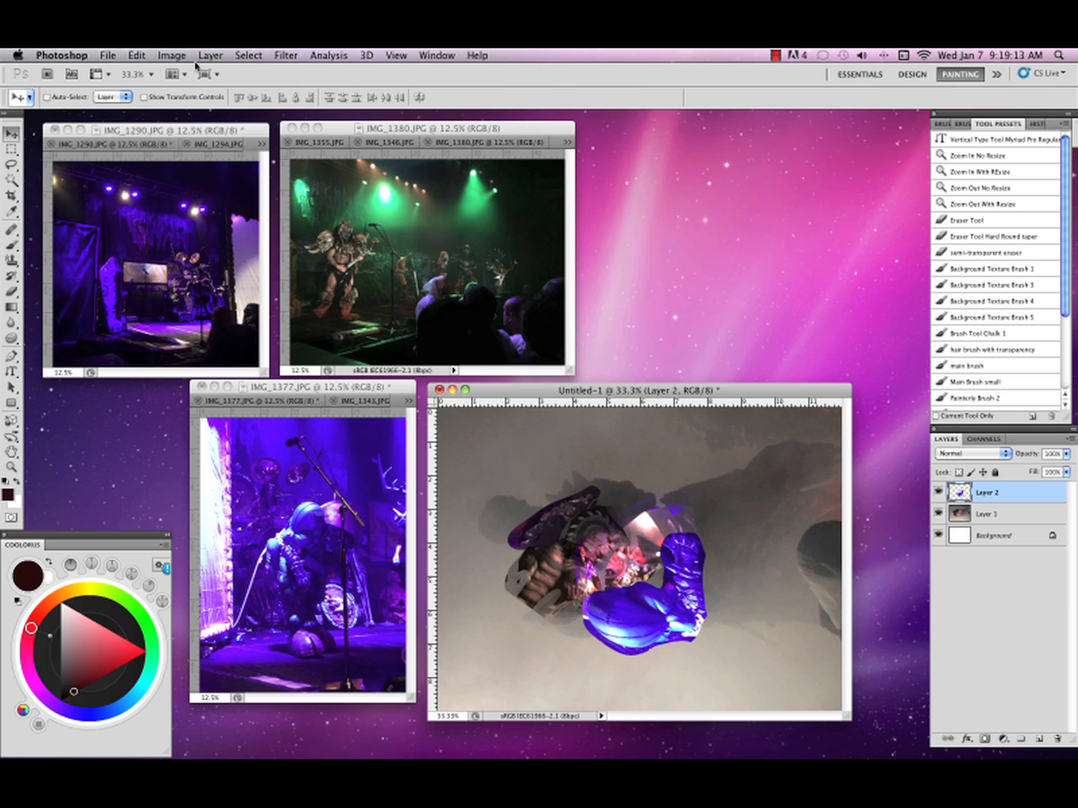
left_click(171, 55)
mouse_move(226, 98)
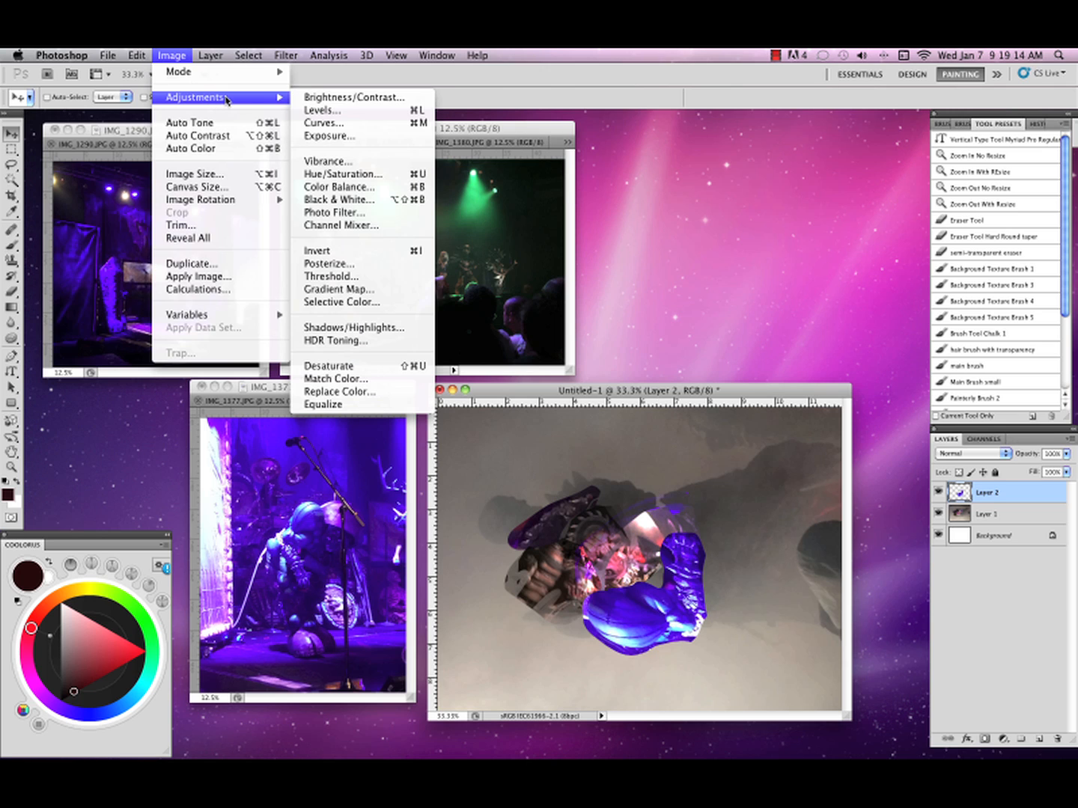
left_click(351, 174)
left_click_drag(586, 276, 544, 313)
mouse_move(560, 276)
left_mouse_down()
mouse_move(638, 282)
mouse_move(515, 281)
mouse_move(616, 274)
mouse_move(578, 281)
left_mouse_up()
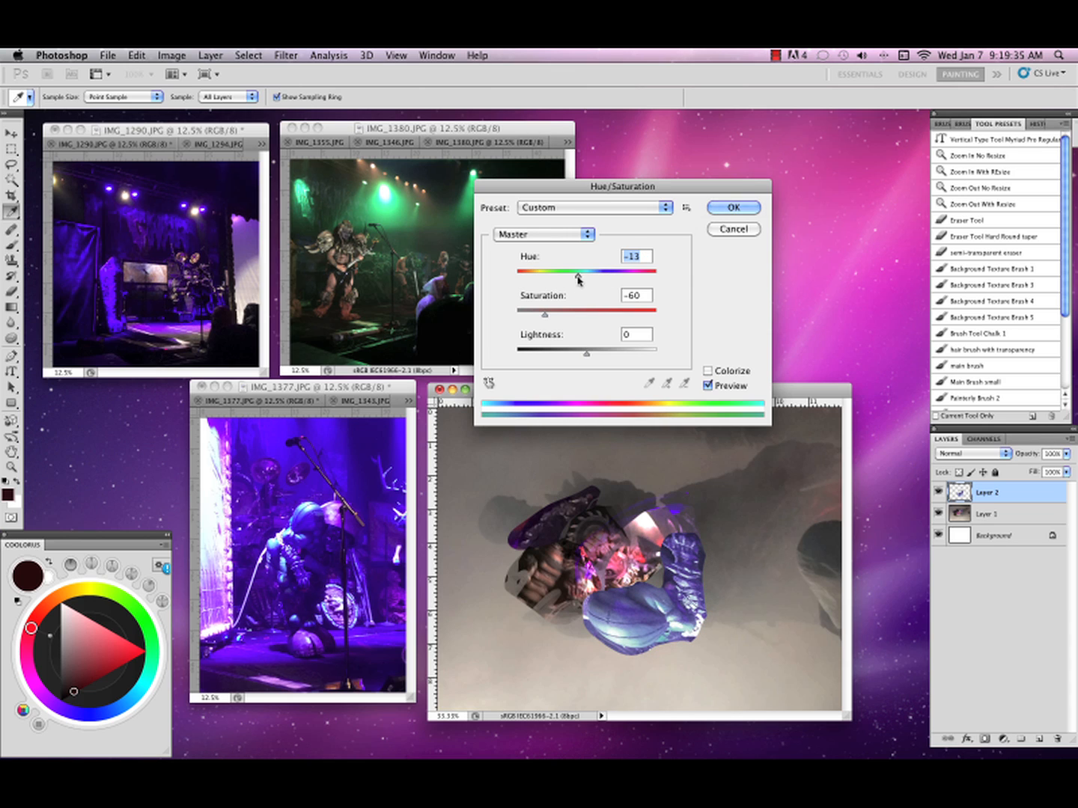
left_click(734, 233)
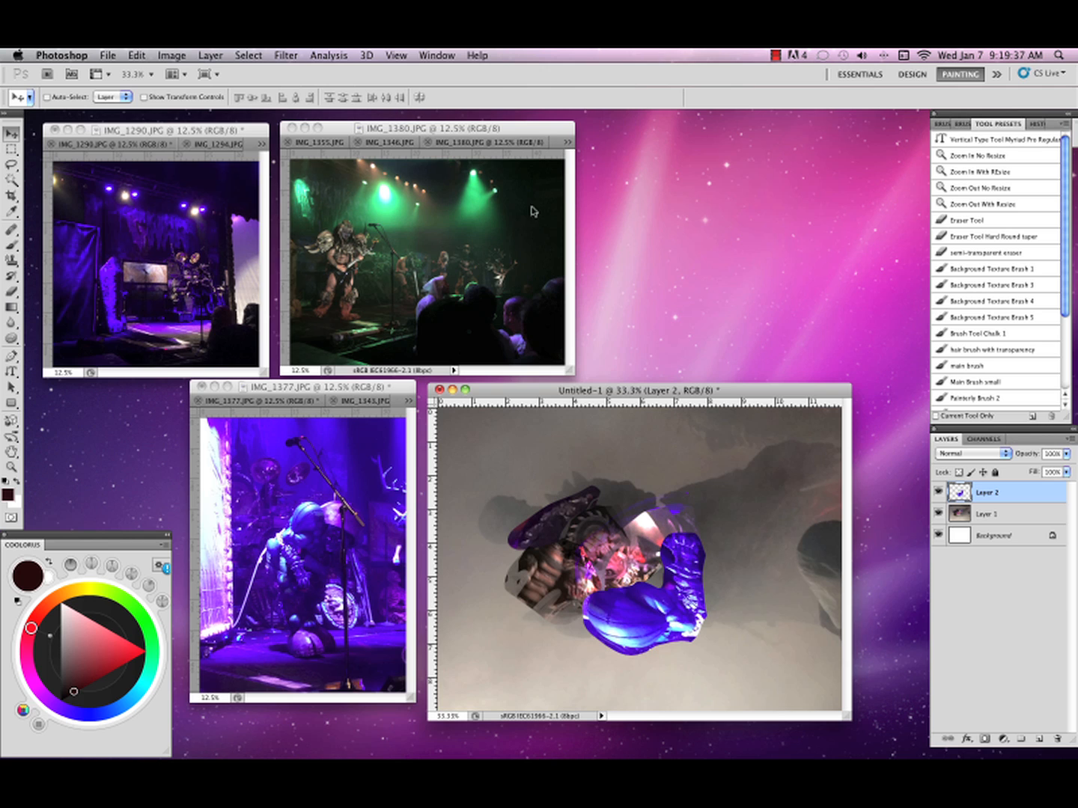
Apply Hue/Saturation to the blue piece with saturation -39 and lightness -21.
left_click(176, 57)
mouse_move(206, 98)
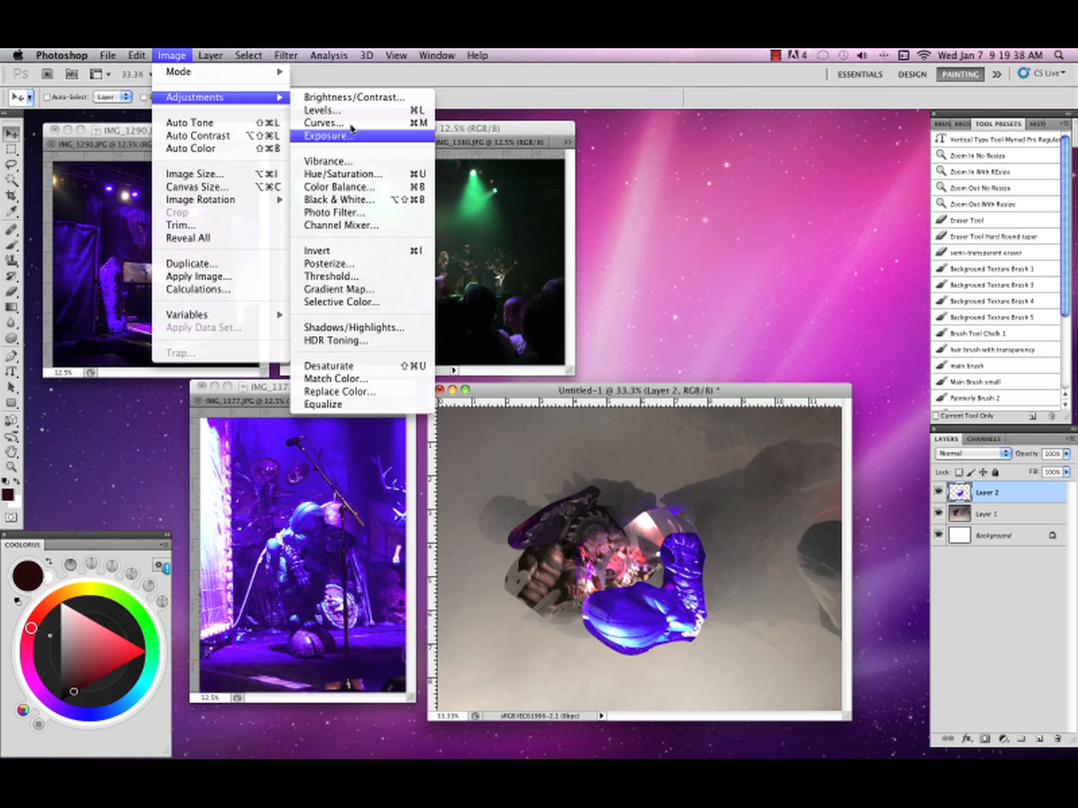
left_click(364, 177)
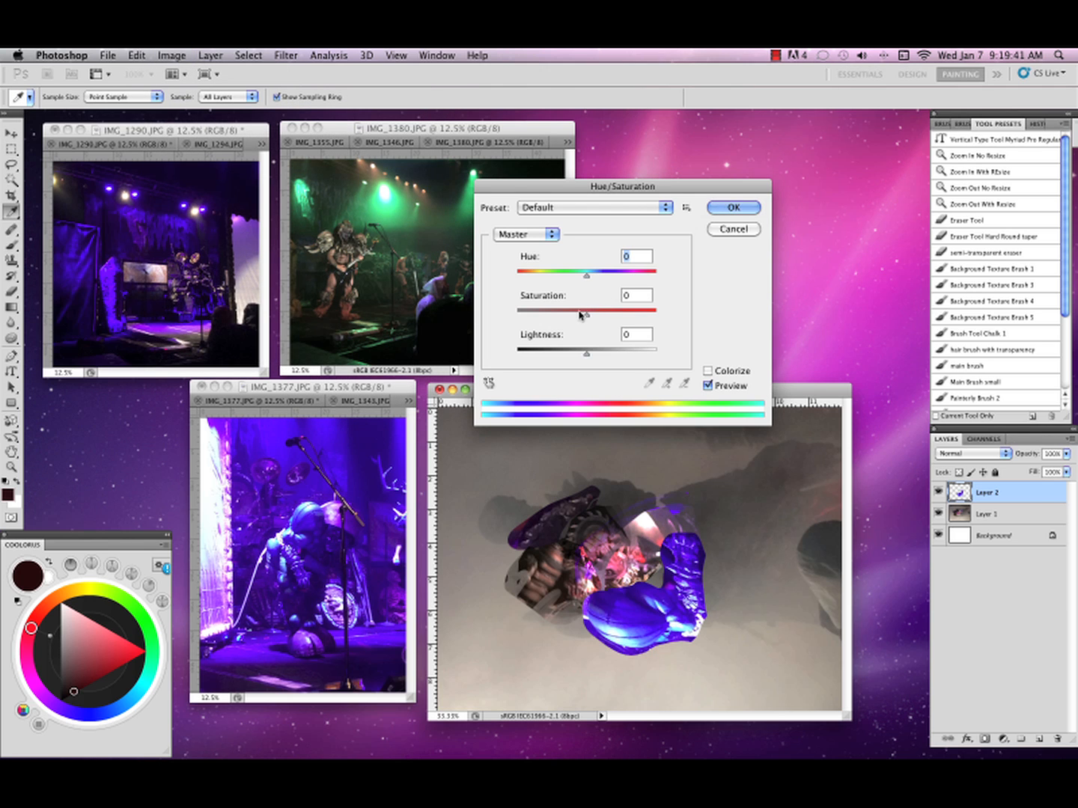
left_click_drag(588, 315, 572, 357)
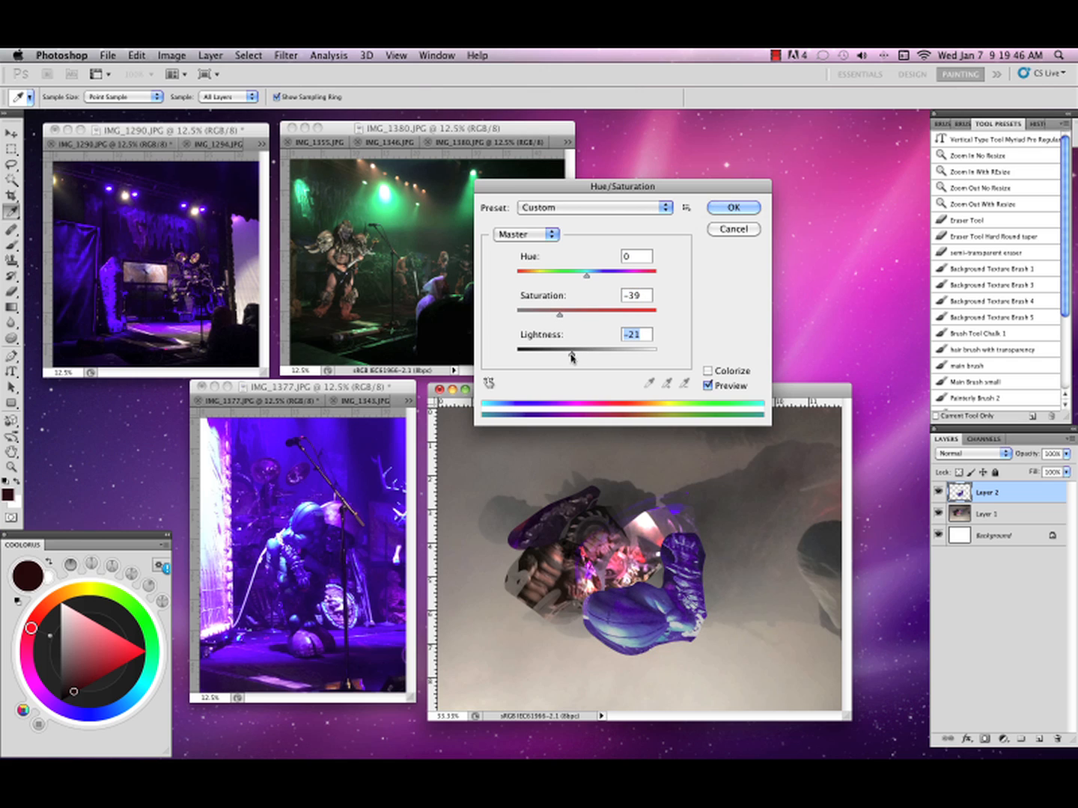
left_click(735, 207)
Rotate the blue piece counter-clockwise and move it up and right to wrap around the right end of the cut-outs.
key("ctrl+t")
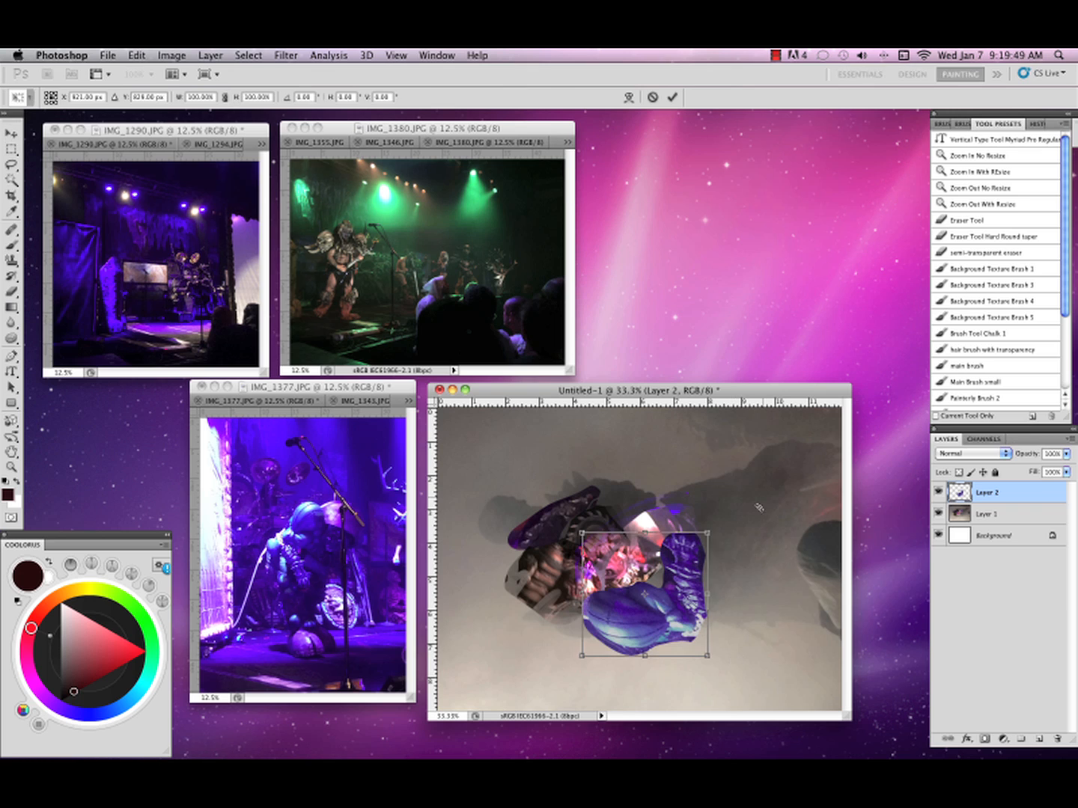
left_click_drag(763, 517, 712, 468)
left_click_drag(693, 585, 715, 558)
key("Return")
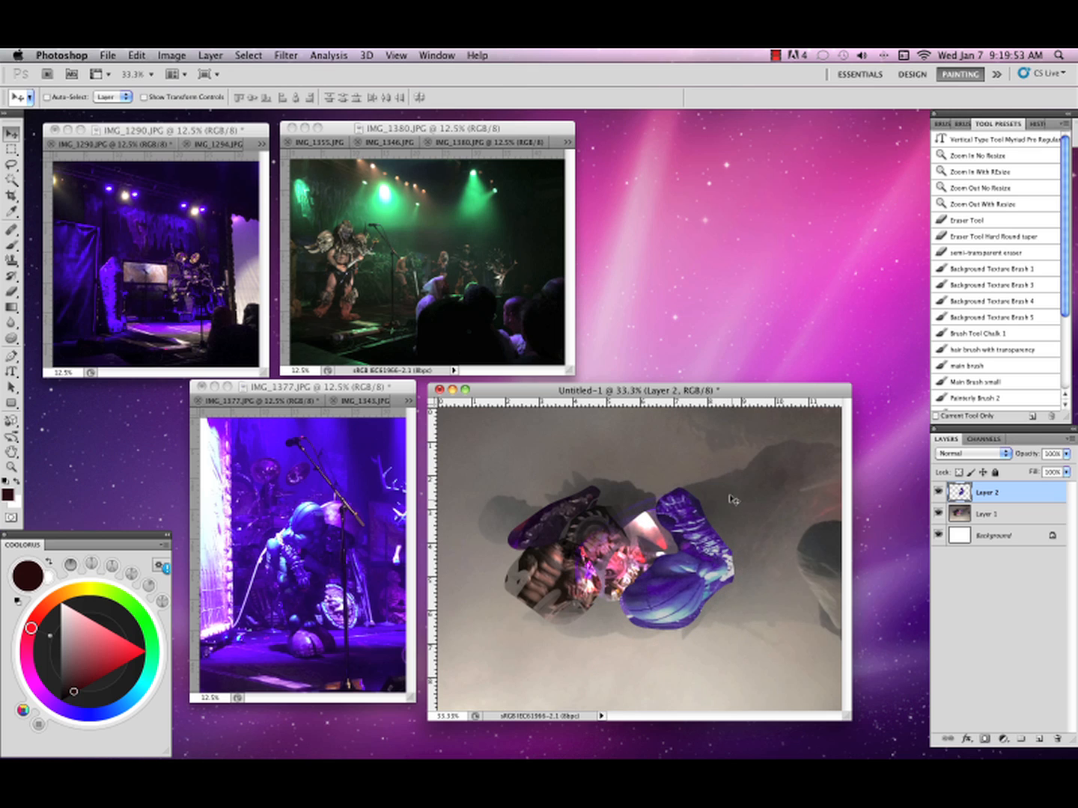
Set the blue piece's blending mode to Overlay and merge Layer 2 down into Layer 1.
left_click(1007, 454)
left_click(958, 582)
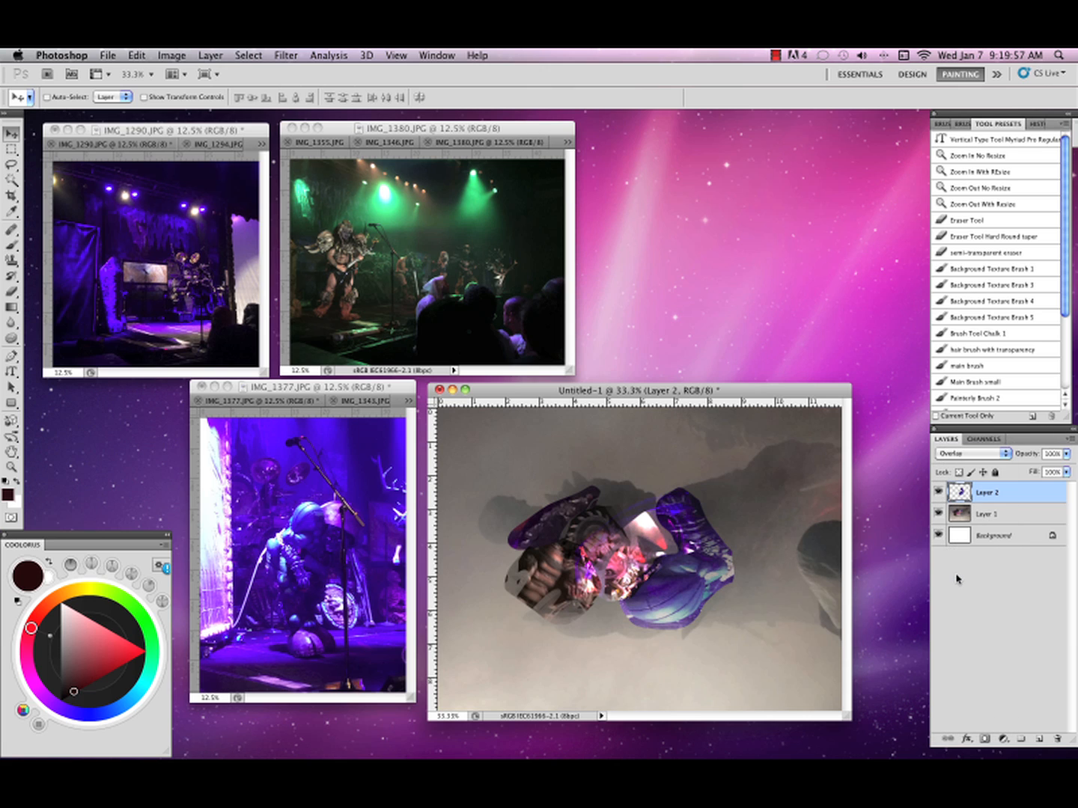
left_click(1068, 439)
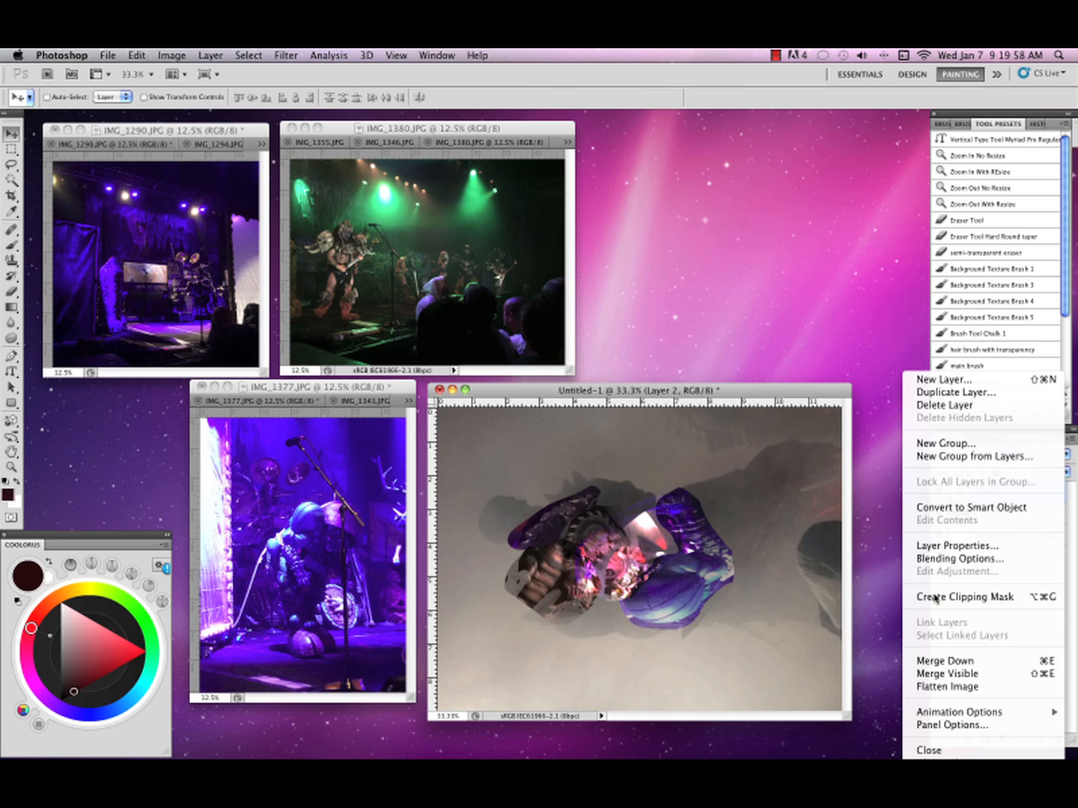
left_click(941, 660)
Bring up IMG_1343.JPG, lasso the performer's horned helmet and copy it into the collage beside the blue piece's upper end.
left_click(200, 386)
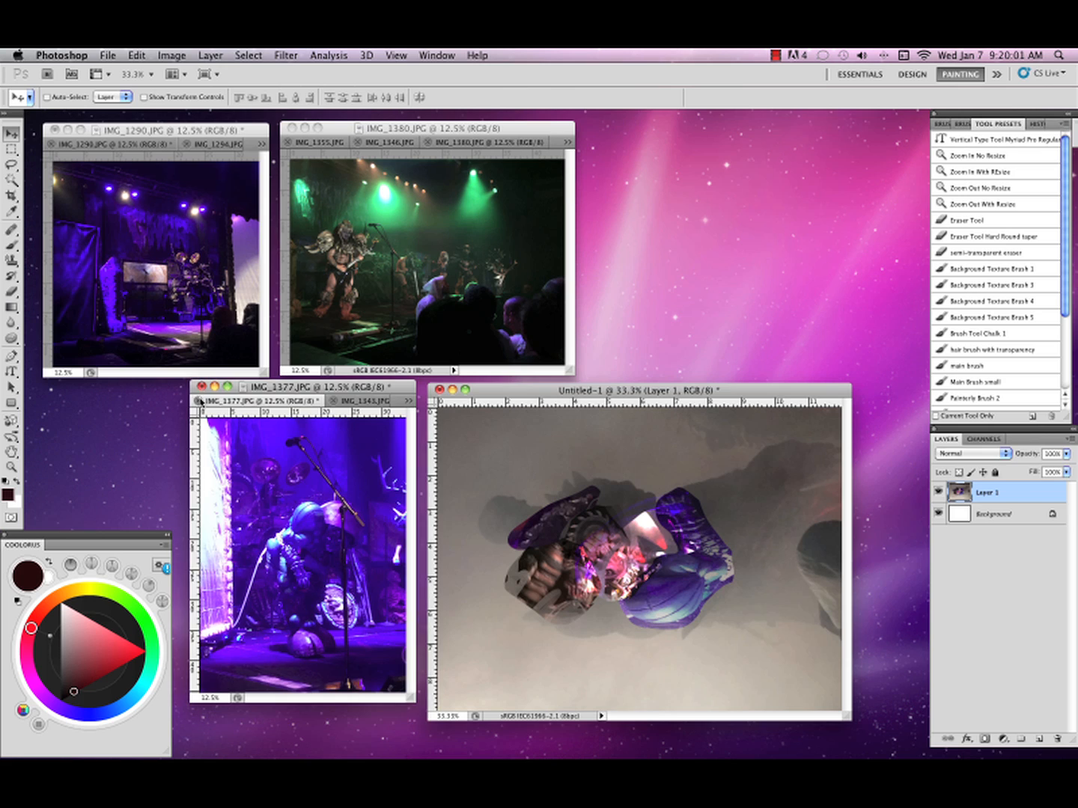
key("l")
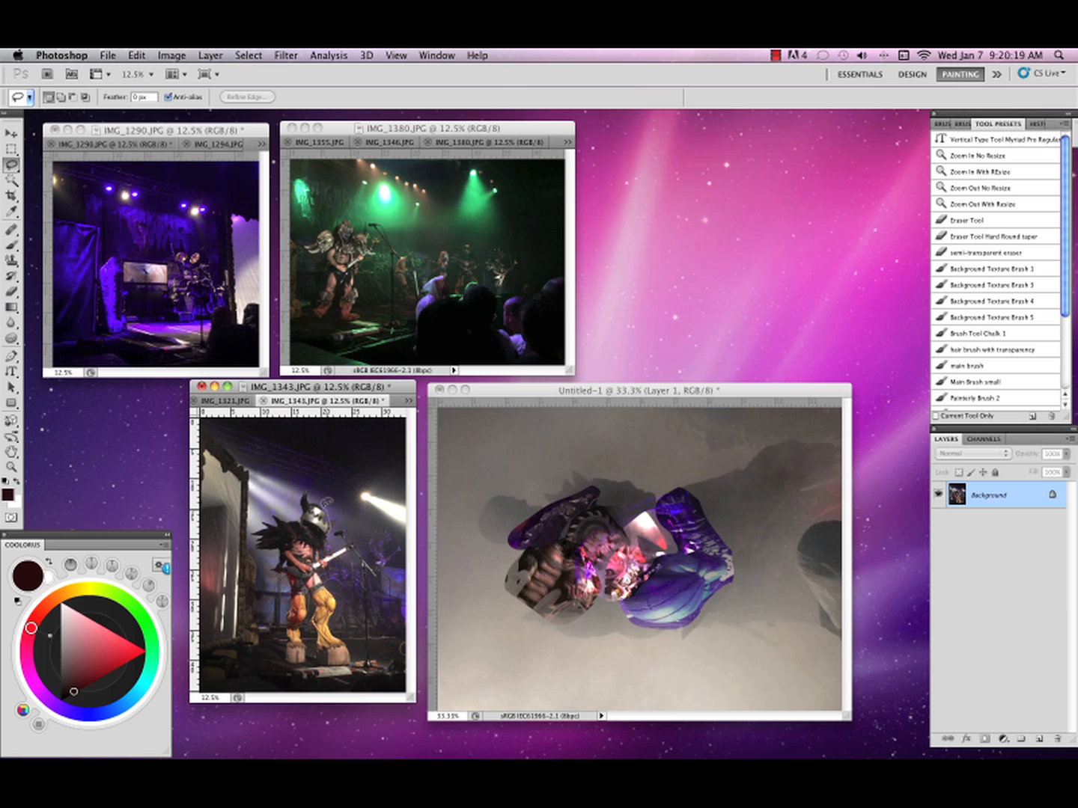
key("v")
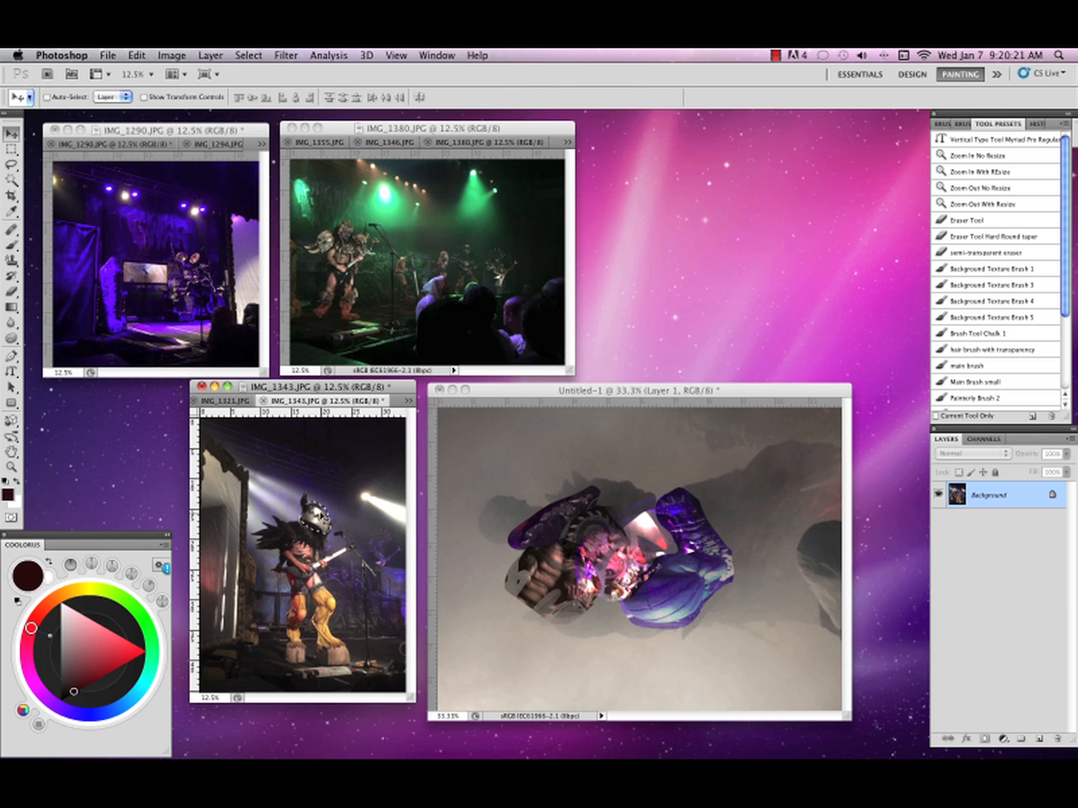
left_click_drag(334, 530, 752, 527)
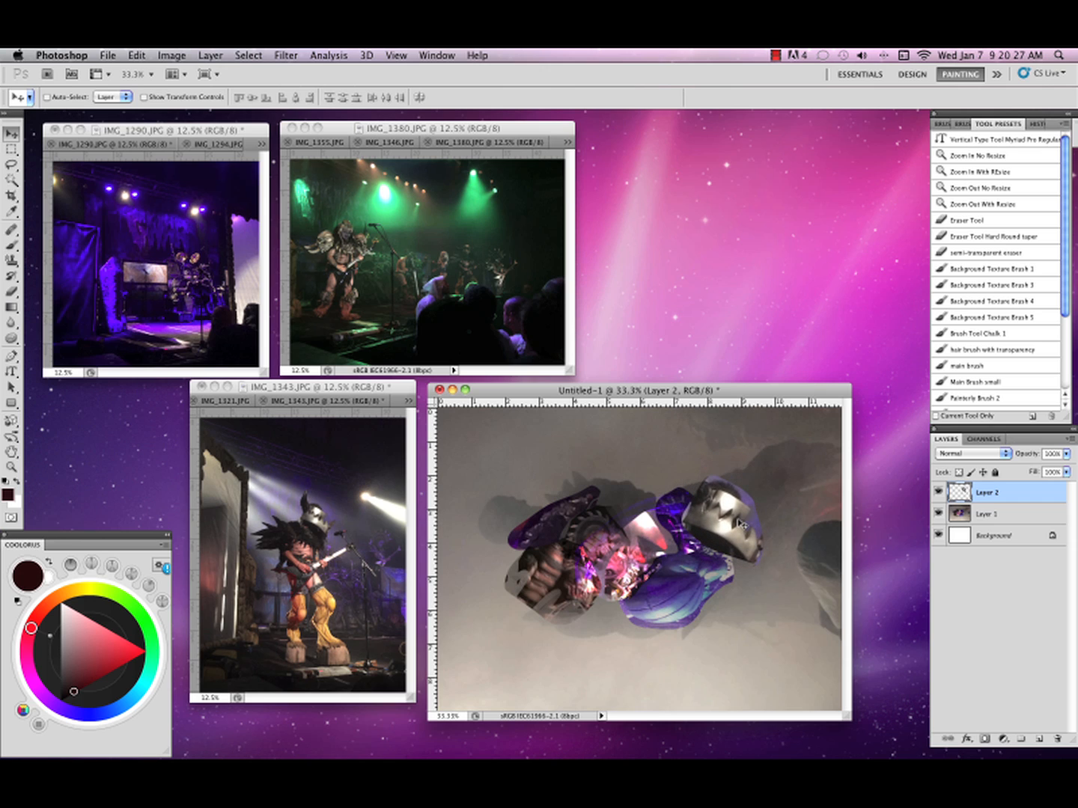
Rotate the helmet piece slightly clockwise at the collage's right end.
key("super+t")
left_click_drag(794, 487, 803, 528)
key("Return")
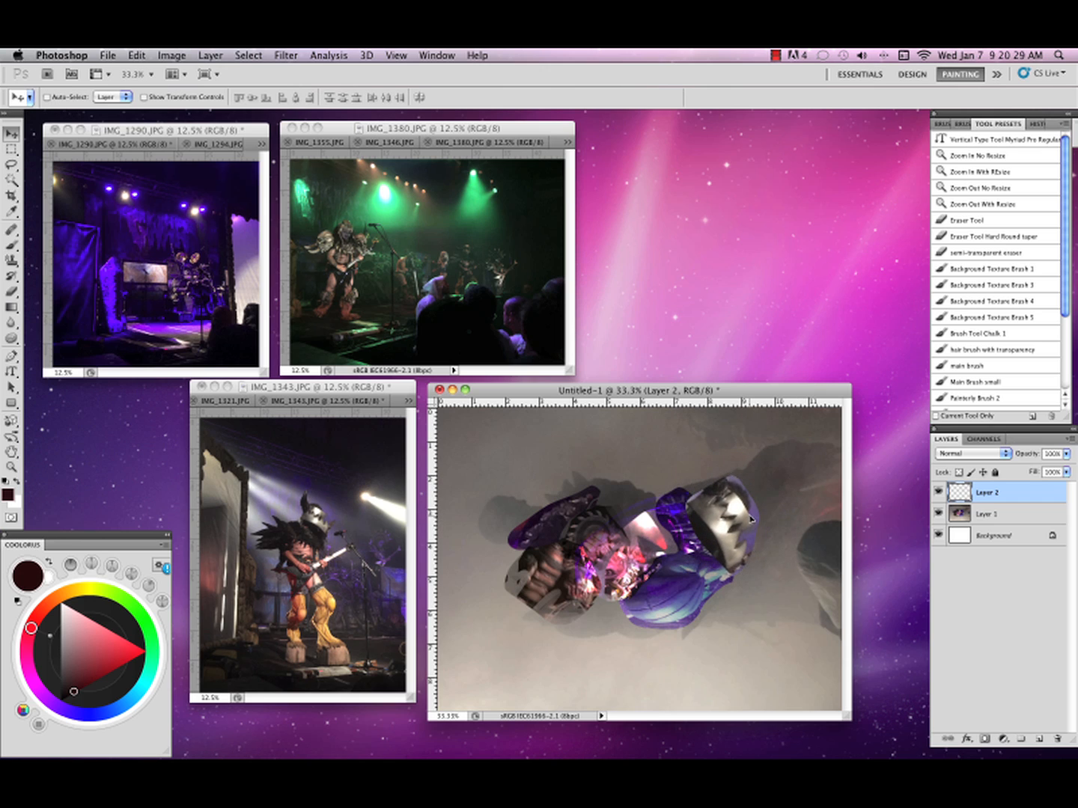
Try Linear Light and Vivid Light blending on the helmet piece and settle on Soft Light.
left_click(1001, 455)
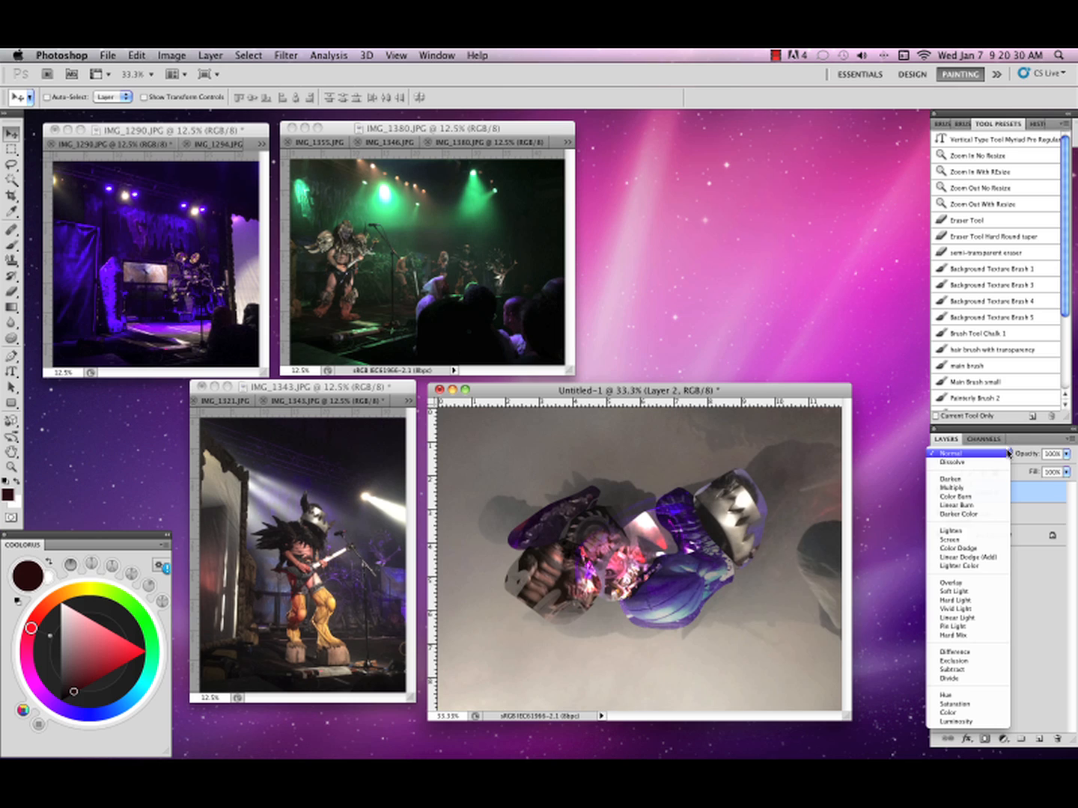
left_click(962, 618)
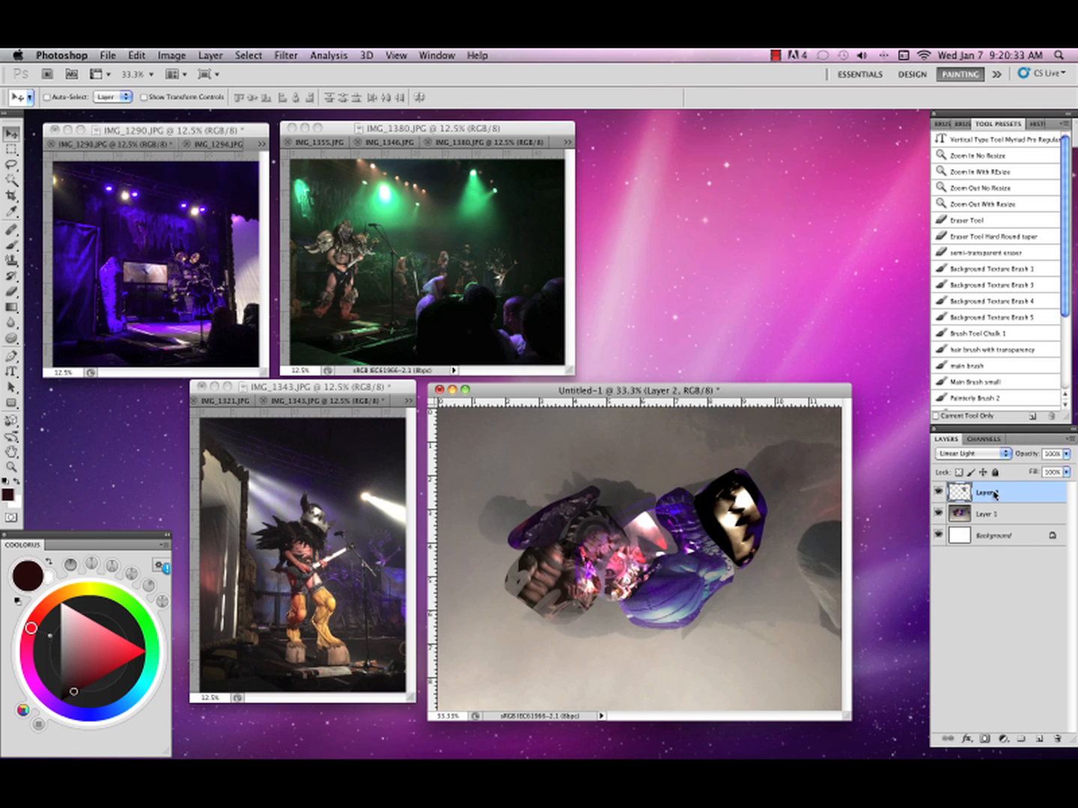
left_click(1001, 454)
left_click(985, 445)
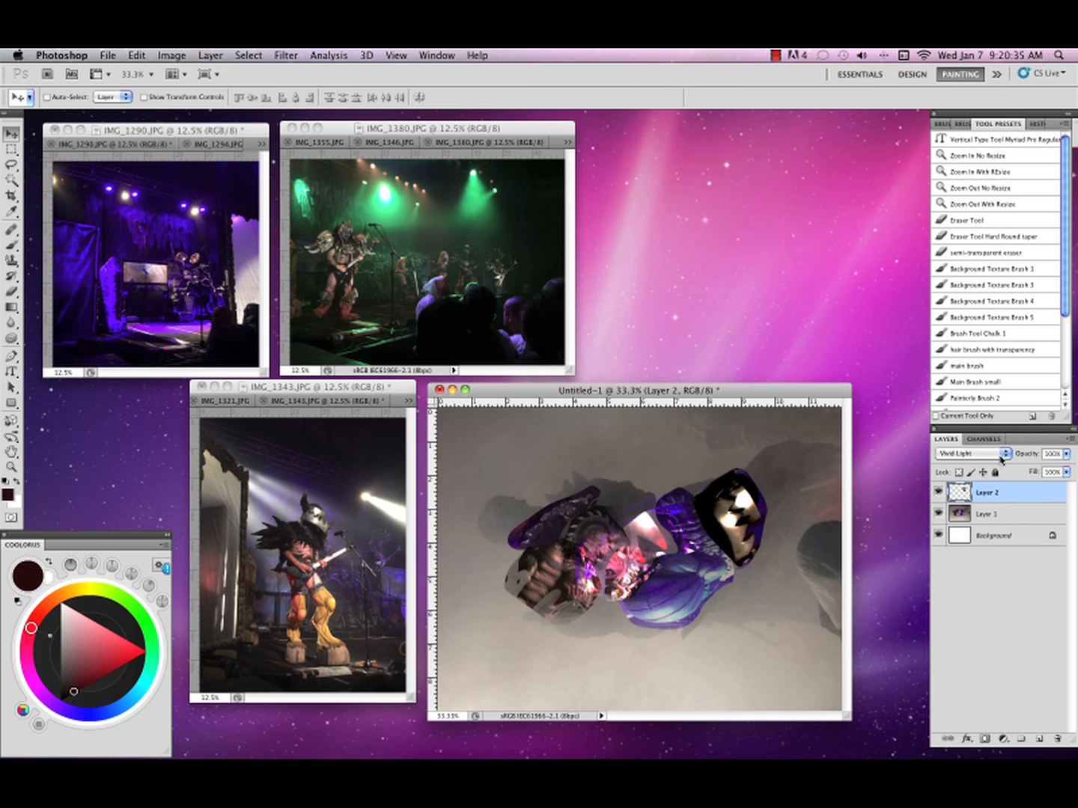
left_click(1000, 454)
left_click(987, 436)
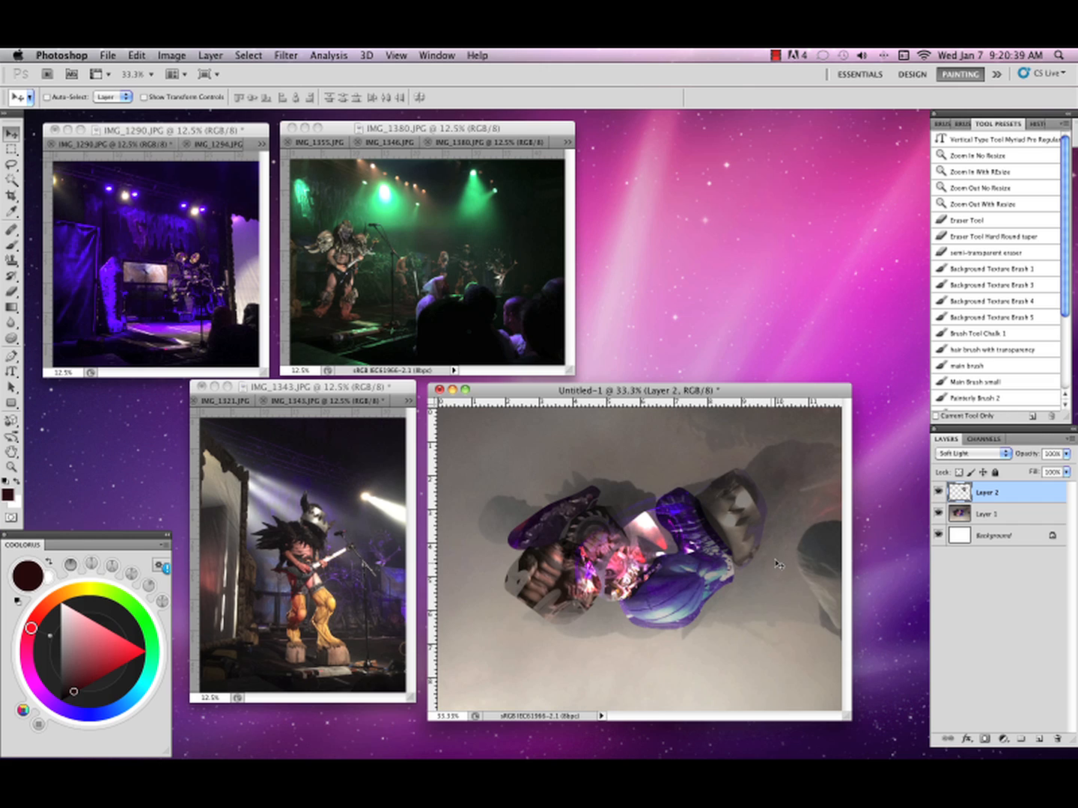
Reduce the helmet piece's opacity and merge Layer 2 down into Layer 1.
left_click_drag(1064, 454, 1042, 472)
left_click(1069, 438)
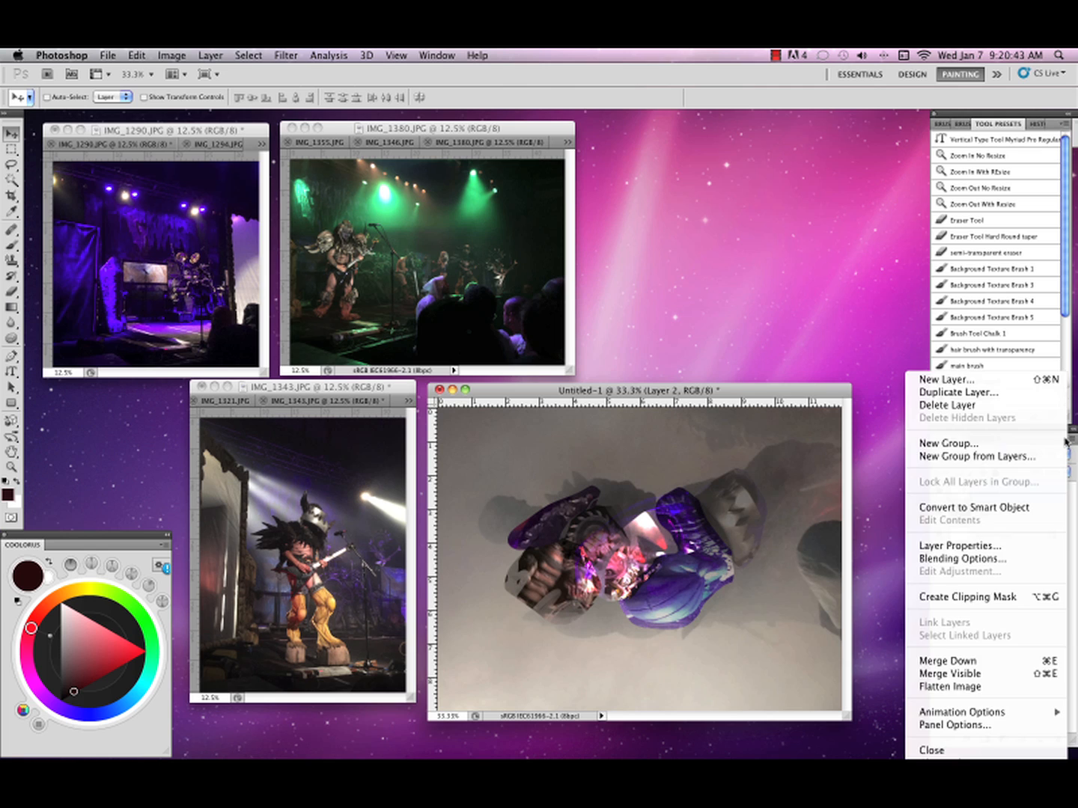
left_click(942, 660)
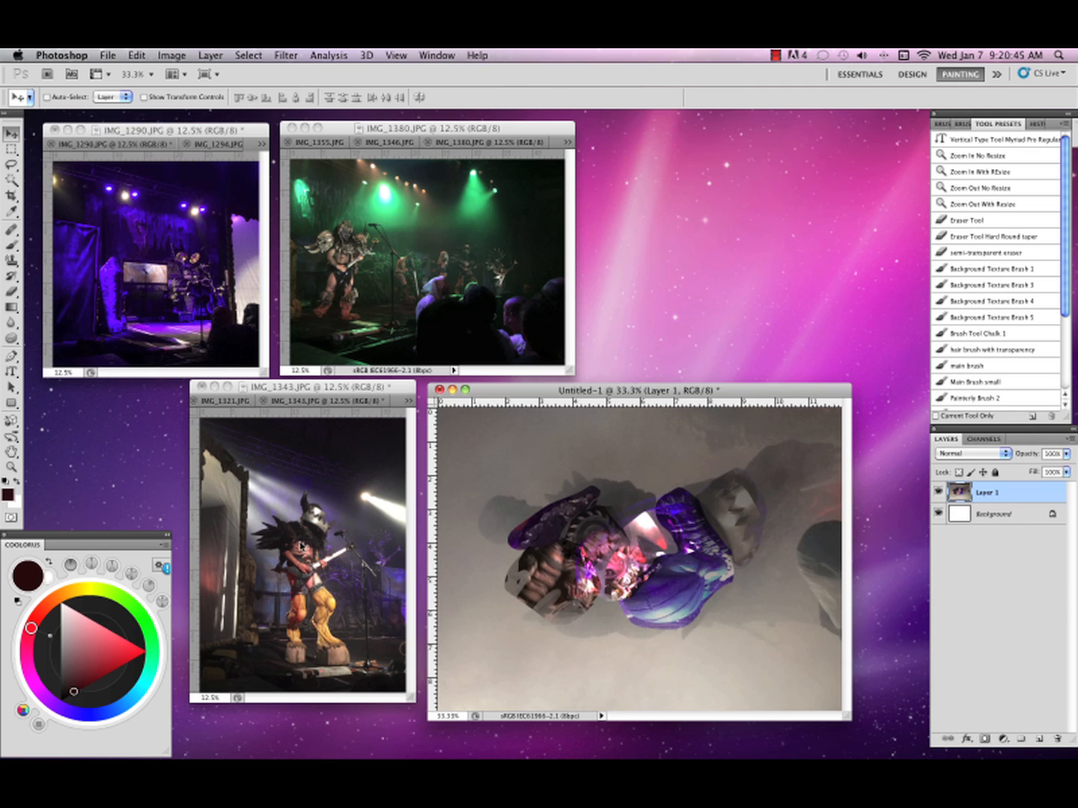
Lasso the spiky black shoulder in IMG_1343.JPG and copy it into the collage above the blue piece.
left_click(305, 580)
key("l")
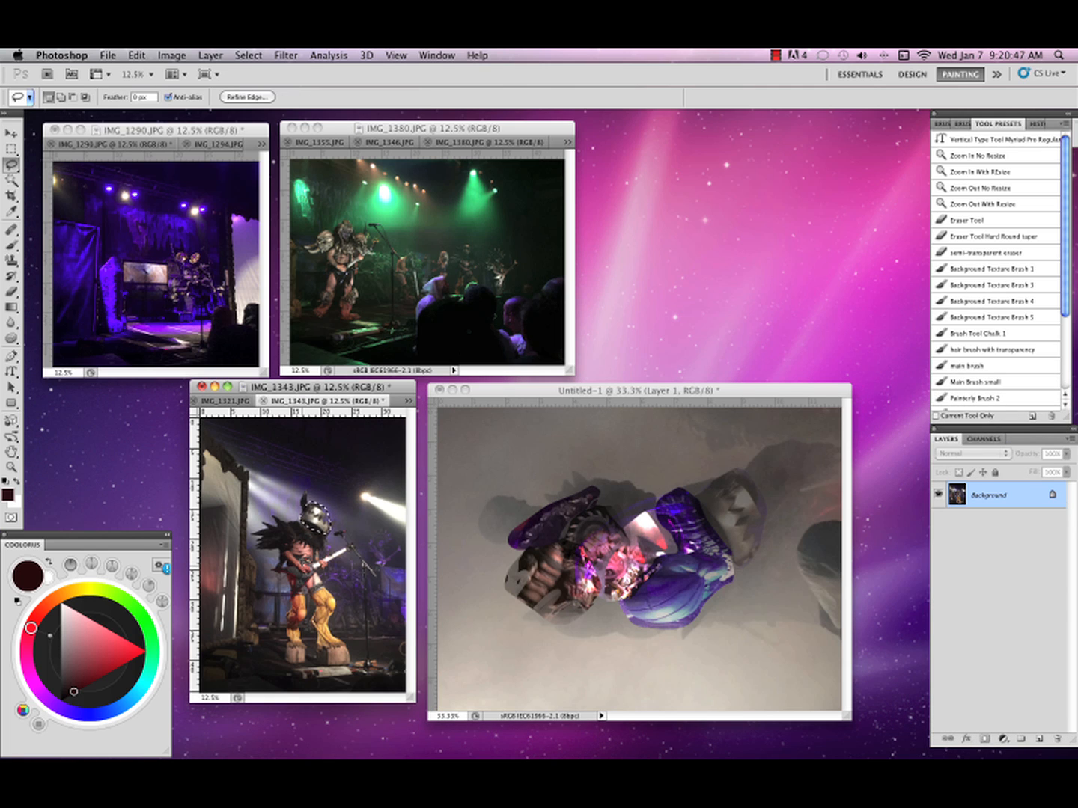
mouse_move(288, 515)
left_mouse_down()
mouse_move(298, 522)
mouse_move(288, 542)
mouse_move(257, 548)
mouse_move(276, 509)
mouse_move(633, 508)
mouse_move(668, 485)
mouse_move(680, 497)
left_mouse_up()
key("v")
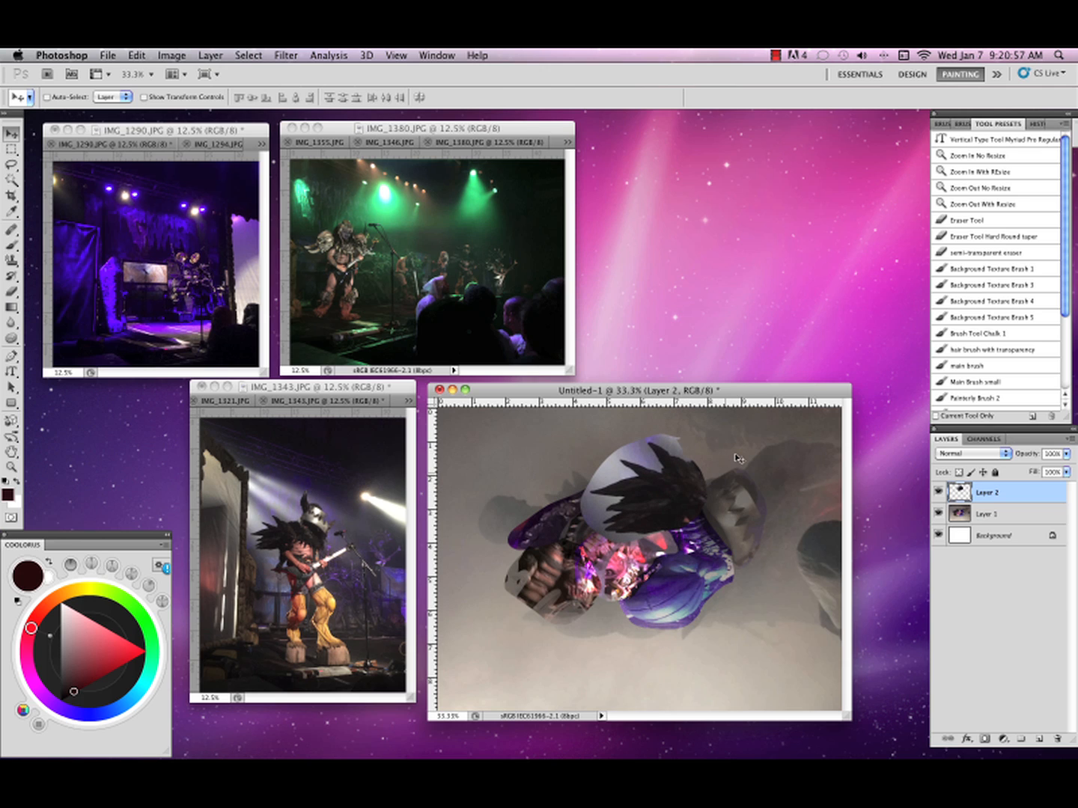
Flip and narrow the shoulder piece, rotate it about 124°, and place it over the blue shape's lower right edge.
key("super+t")
left_click_drag(713, 491, 468, 500)
left_click_drag(604, 450, 506, 618)
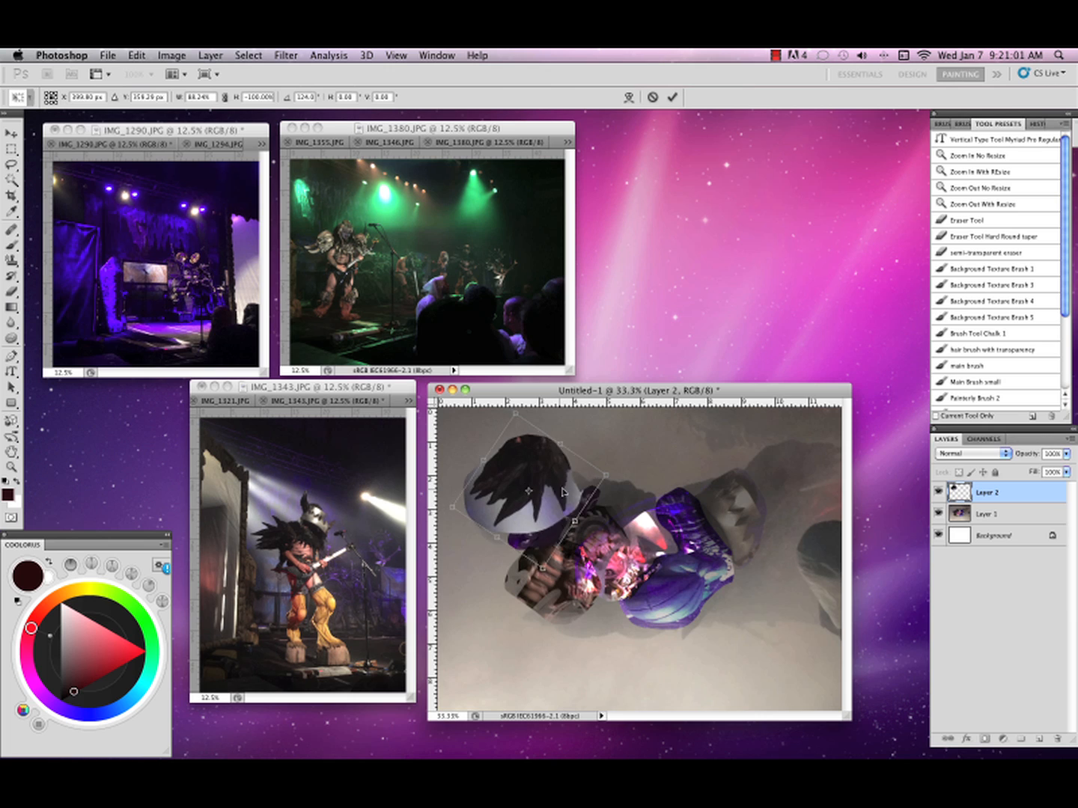
left_click_drag(561, 493, 739, 599)
key("Return")
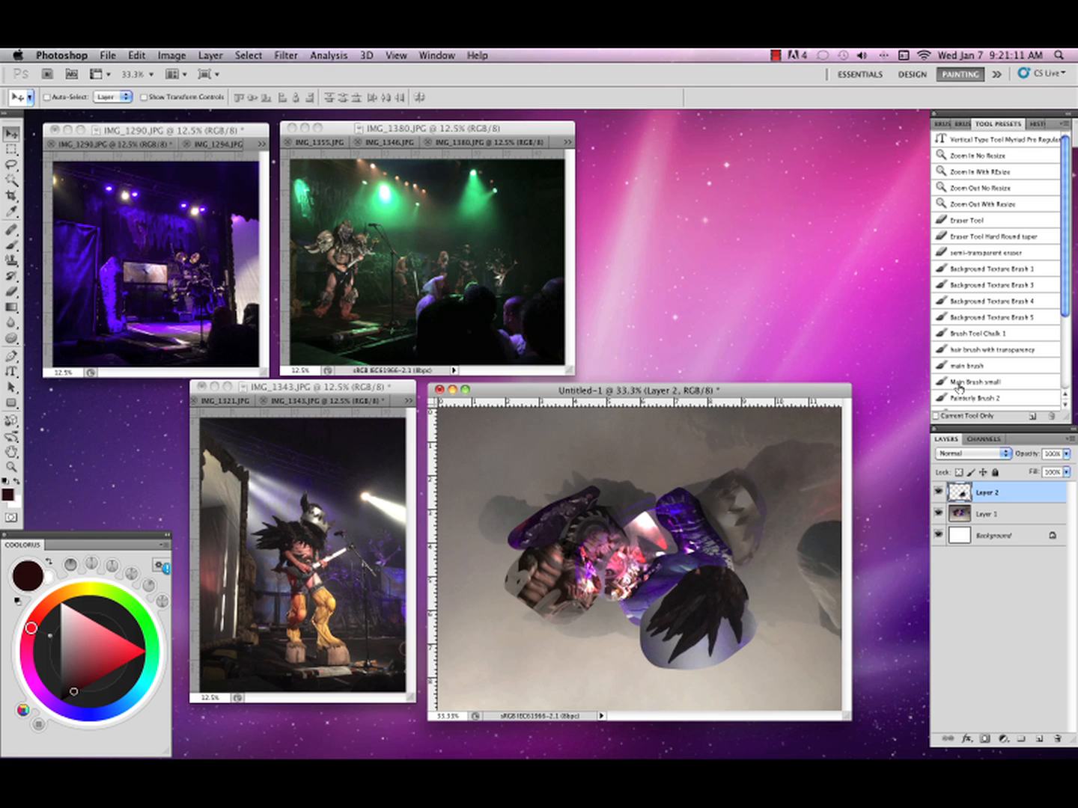
Try Multiply on the shoulder piece, set its blending mode to Soft Light, and nudge it slightly against the blue shape.
left_click(972, 454)
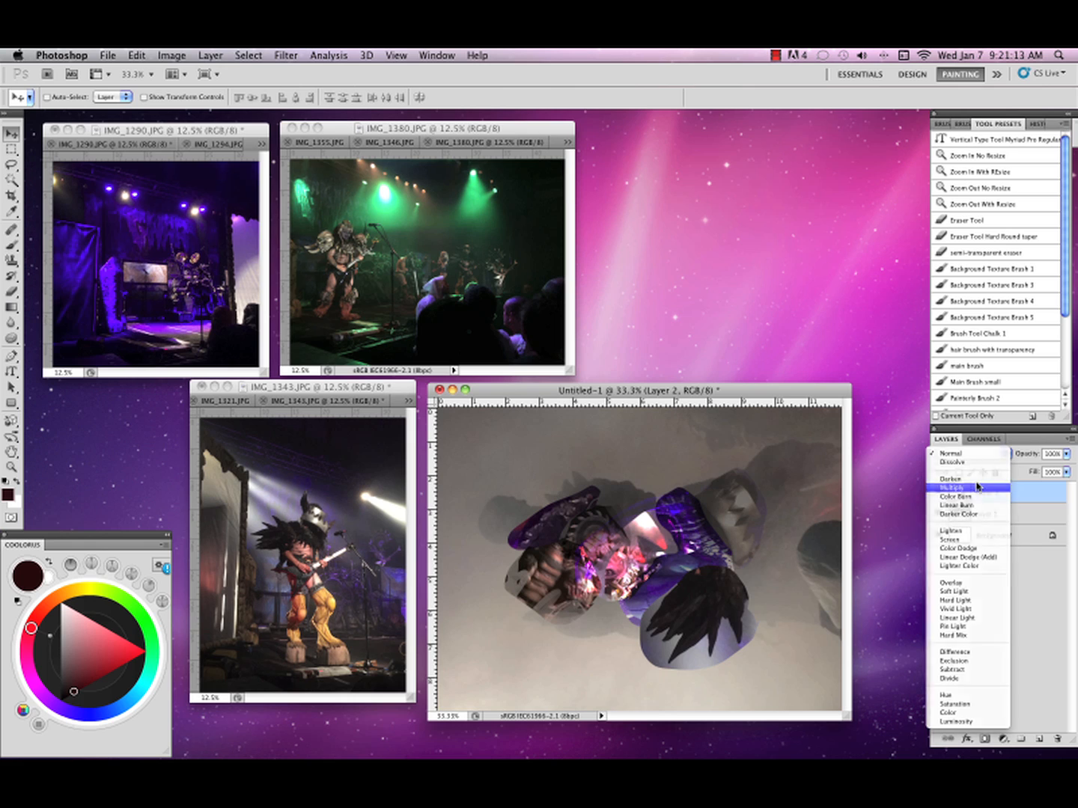
left_click(976, 490)
left_click(1007, 454)
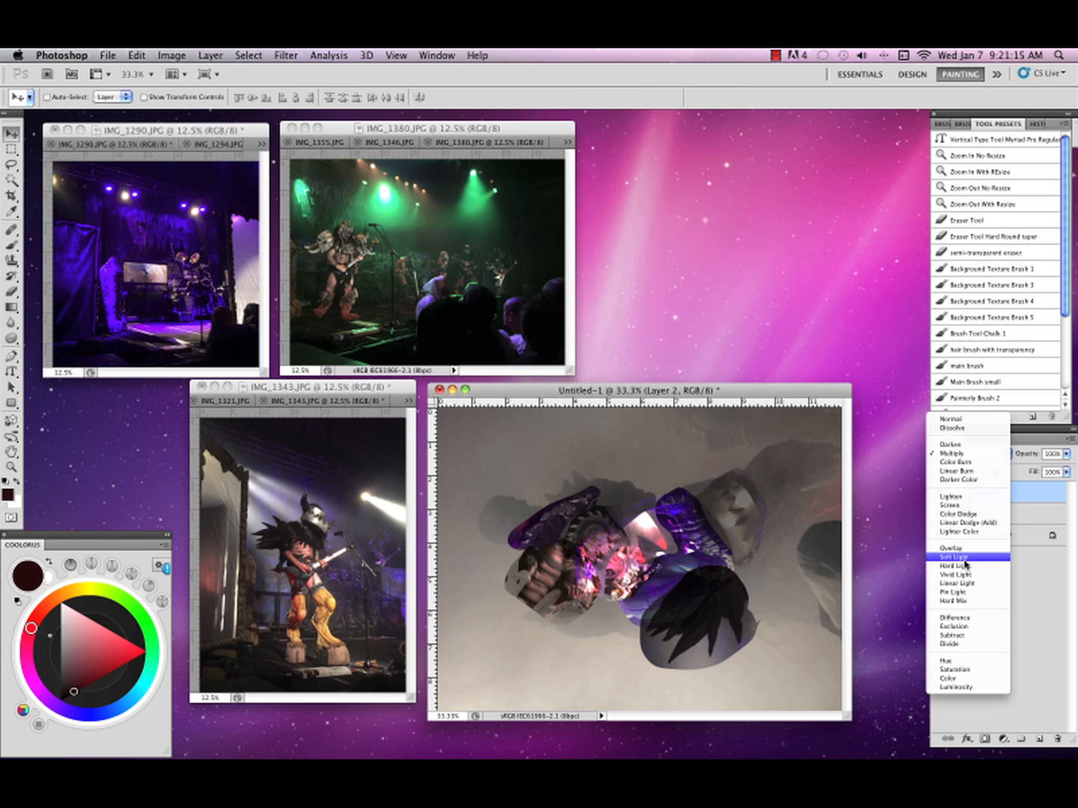
left_click(966, 558)
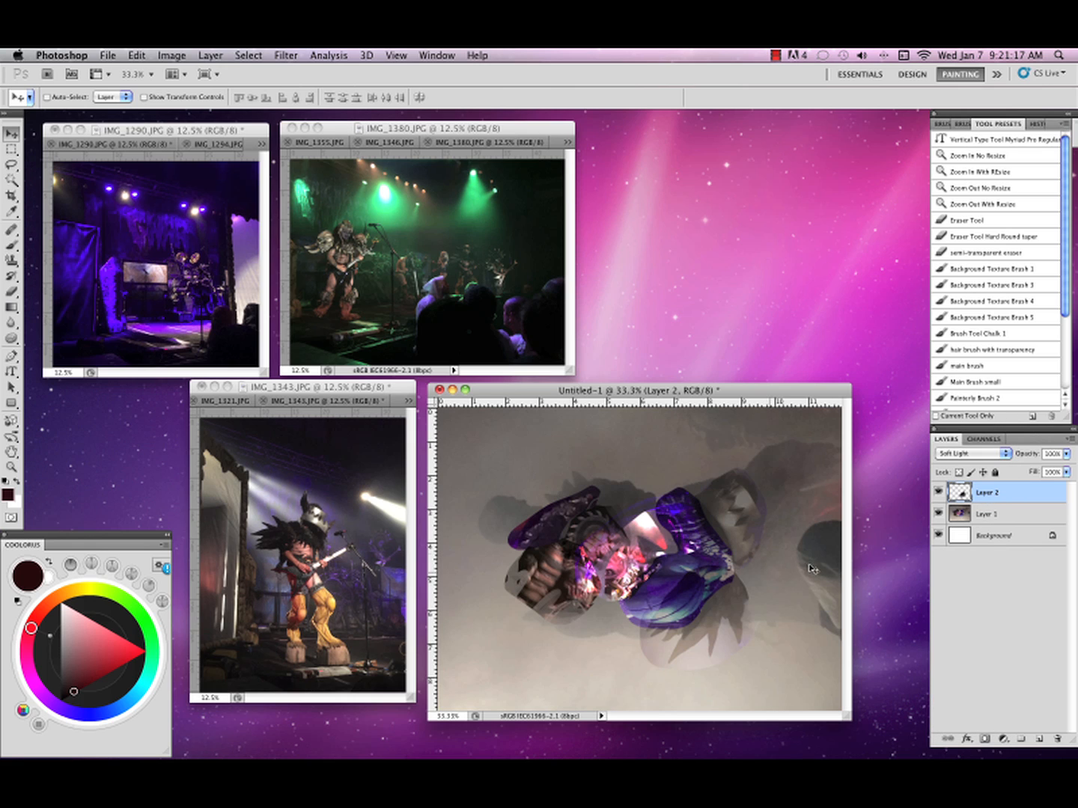
left_click_drag(742, 605, 750, 563)
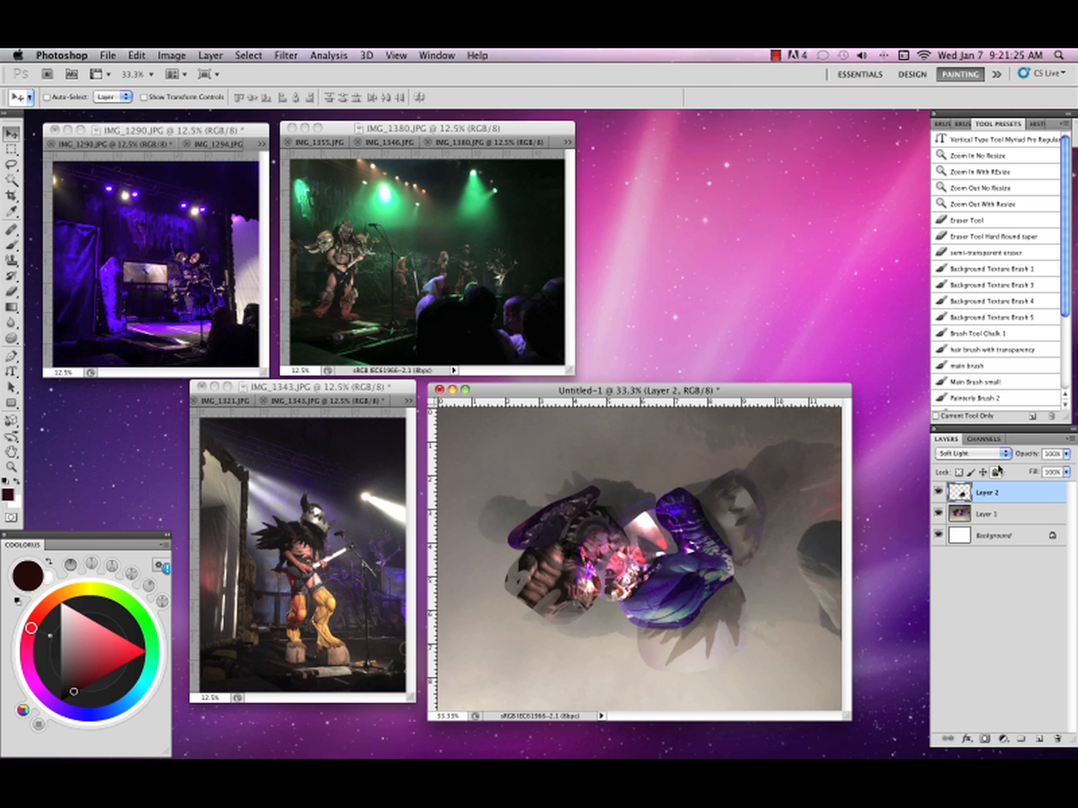
Merge Layer 2 down into Layer 1 and flip the whole collage vertically.
left_click(1069, 445)
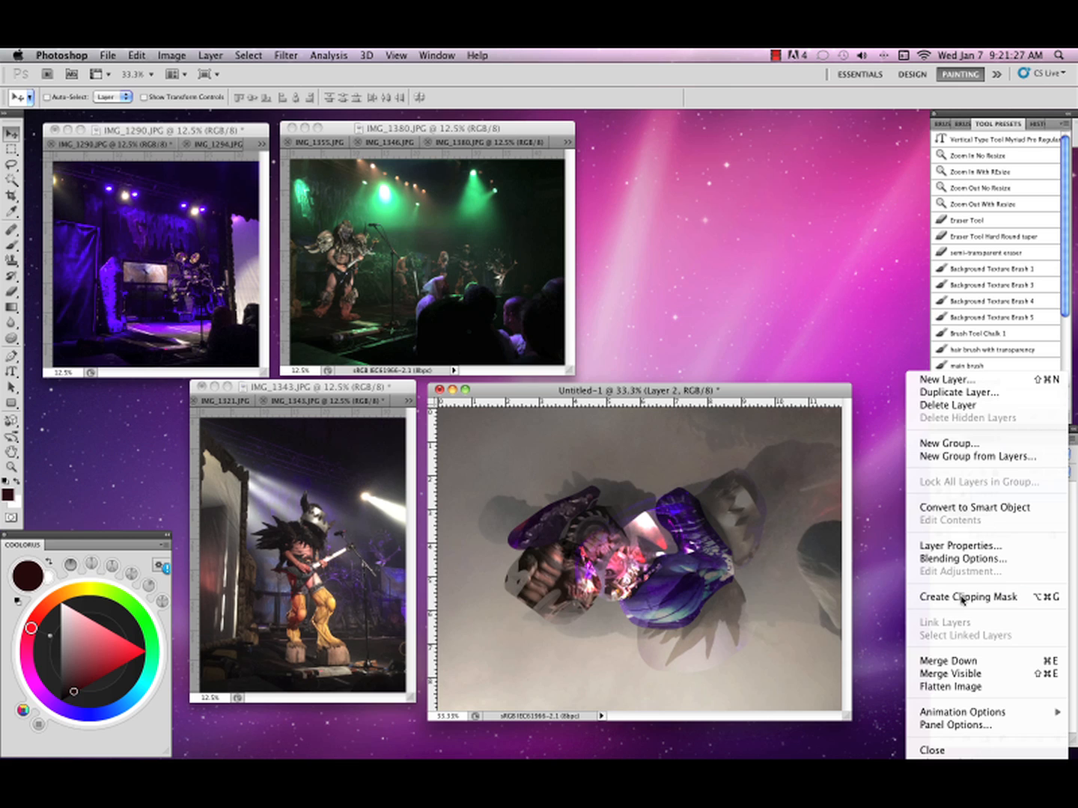
left_click(952, 659)
key("F3")
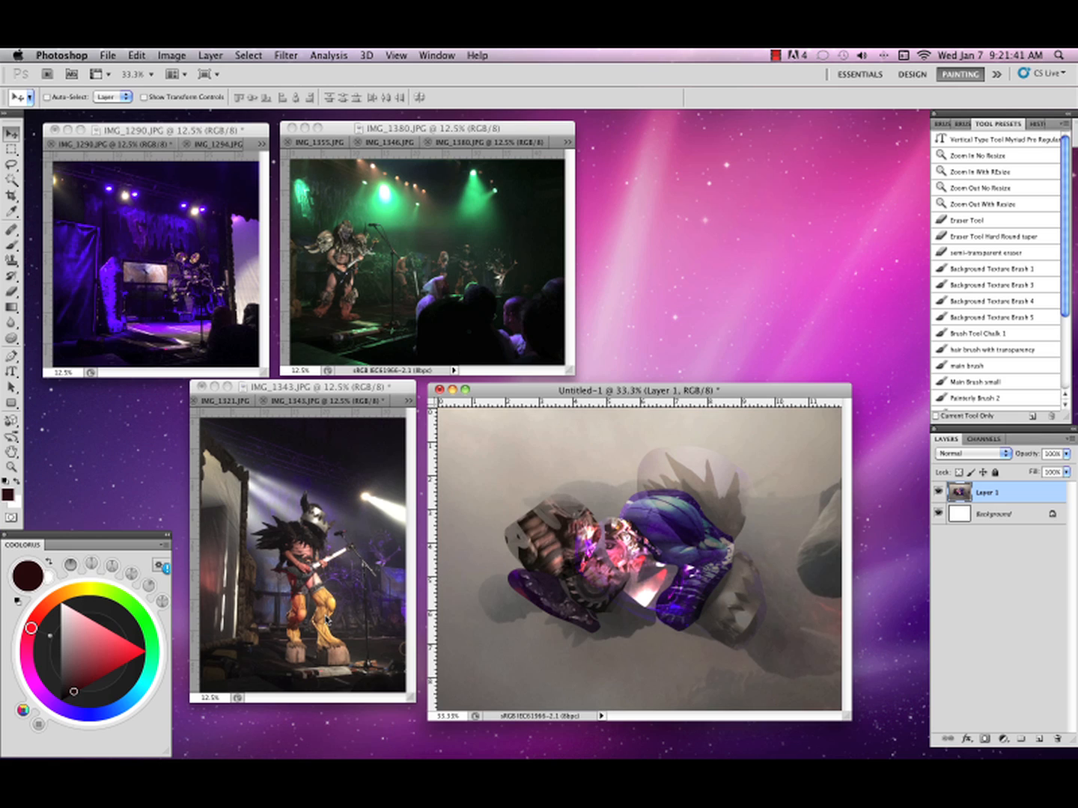
Lasso the performer's yellow leg in IMG_1343.JPG and copy it into the collage over the blue shape.
key("l")
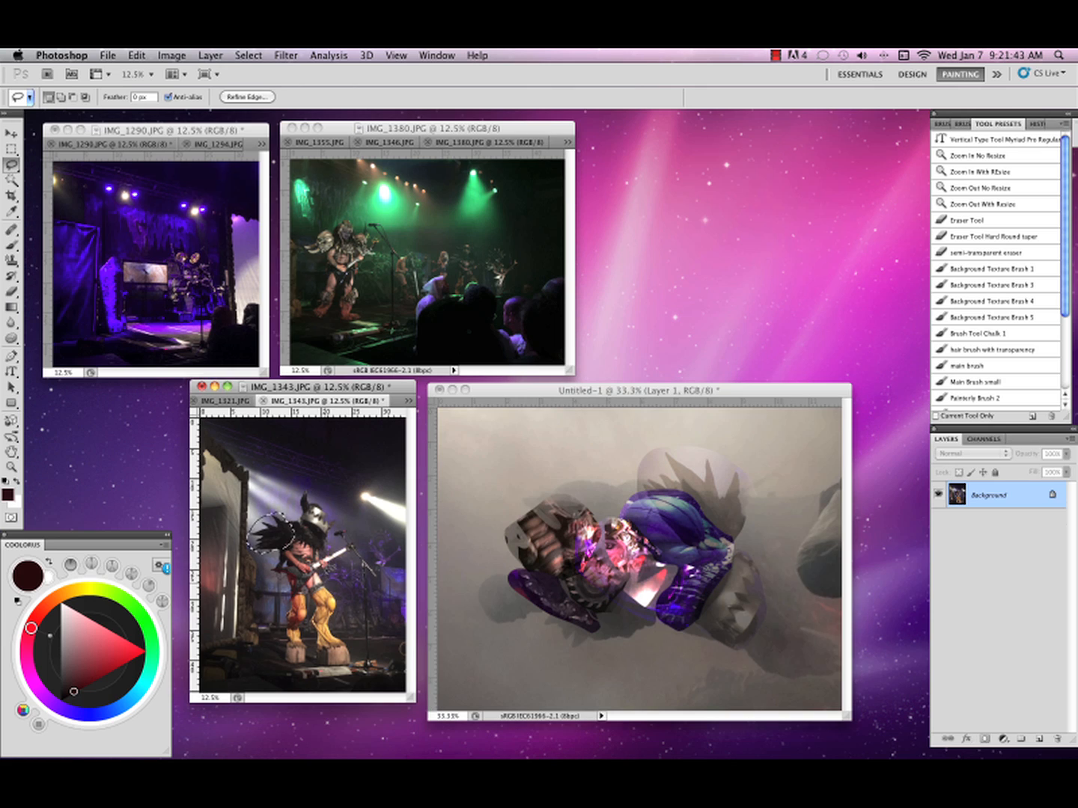
left_click(323, 567)
mouse_move(314, 642)
left_mouse_down()
mouse_move(347, 637)
mouse_move(344, 599)
mouse_move(330, 585)
mouse_move(379, 603)
mouse_move(673, 589)
left_mouse_up()
key("v")
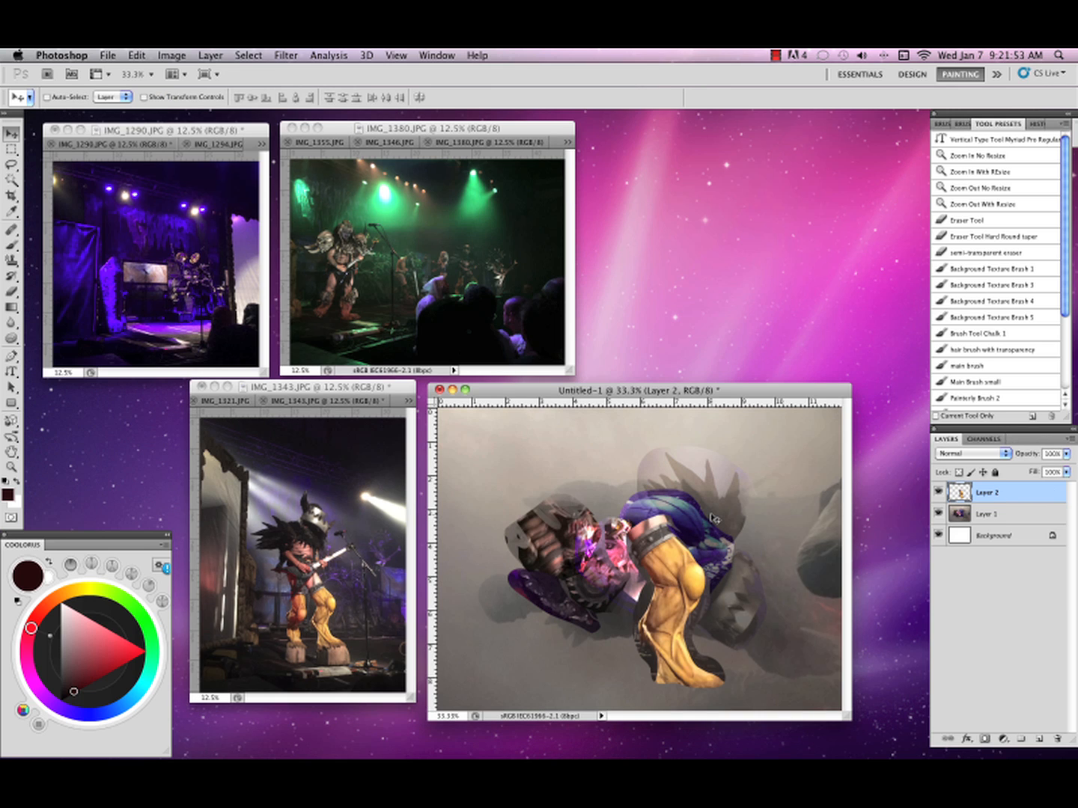
Rotate the yellow leg piece about 99° and place it along the underside of the cut-outs.
key("ctrl+t")
left_click_drag(734, 495, 695, 626)
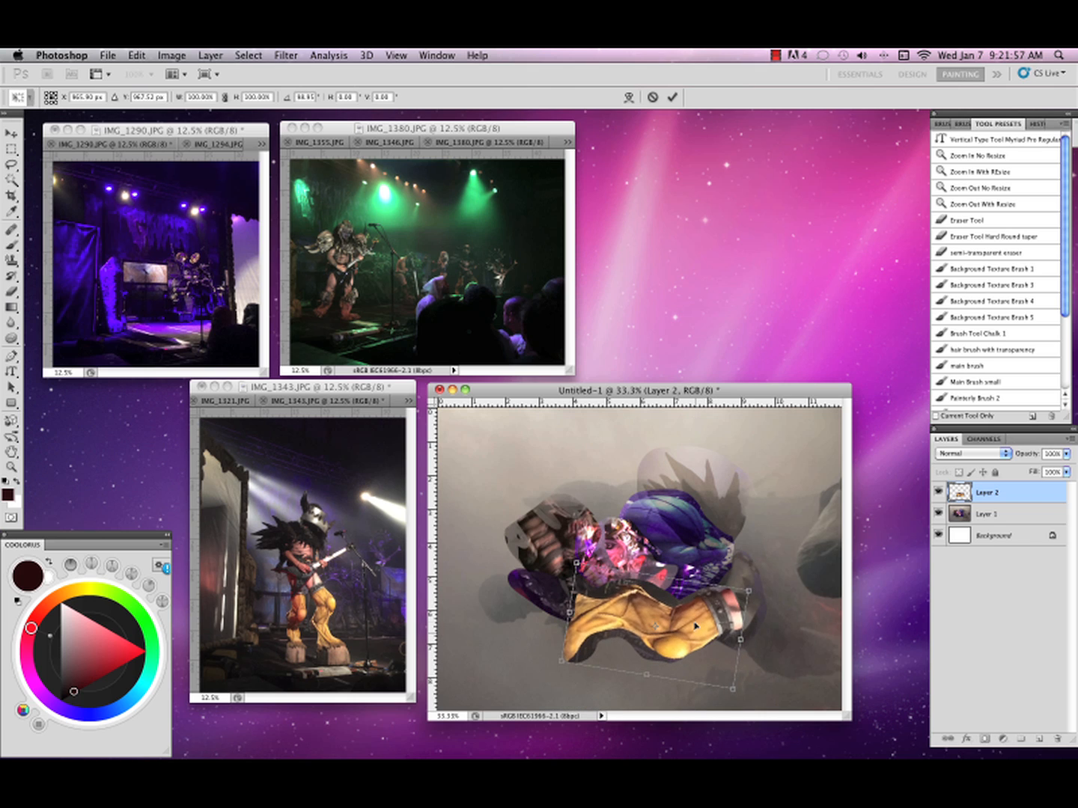
key("Return")
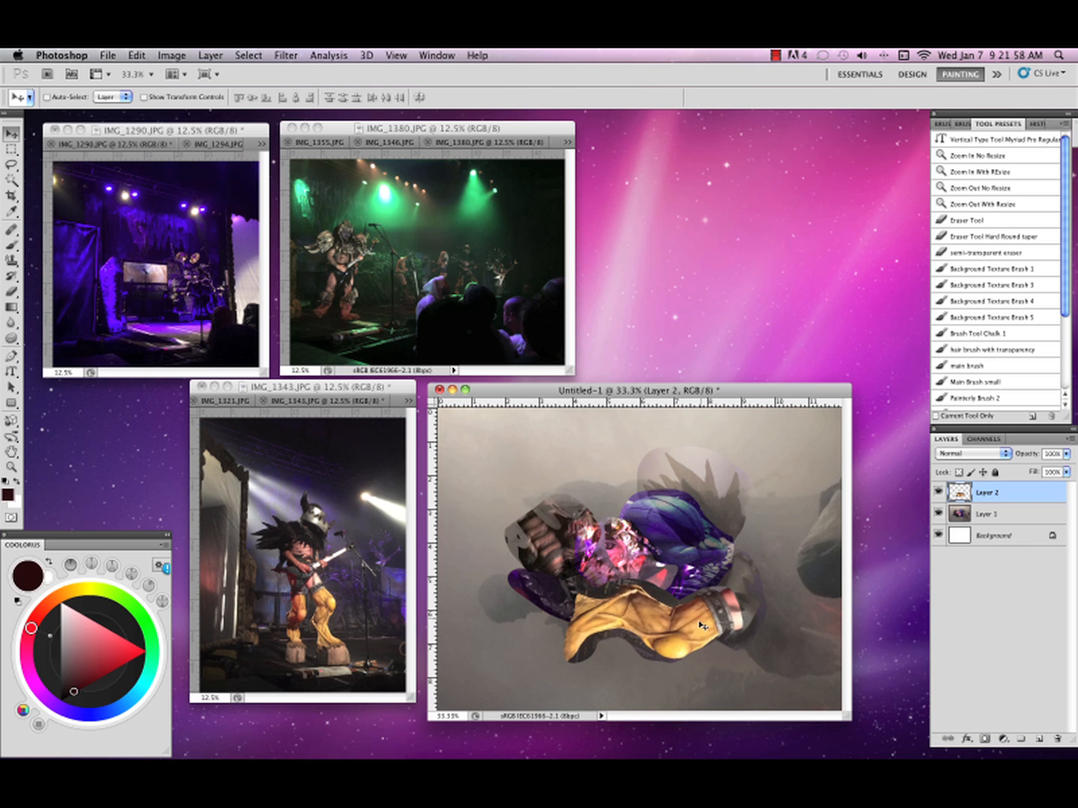
Erase the dark edges and the upper end of the yellow leg piece with the semi-transparent eraser preset.
left_click(1011, 210)
left_click(1014, 254)
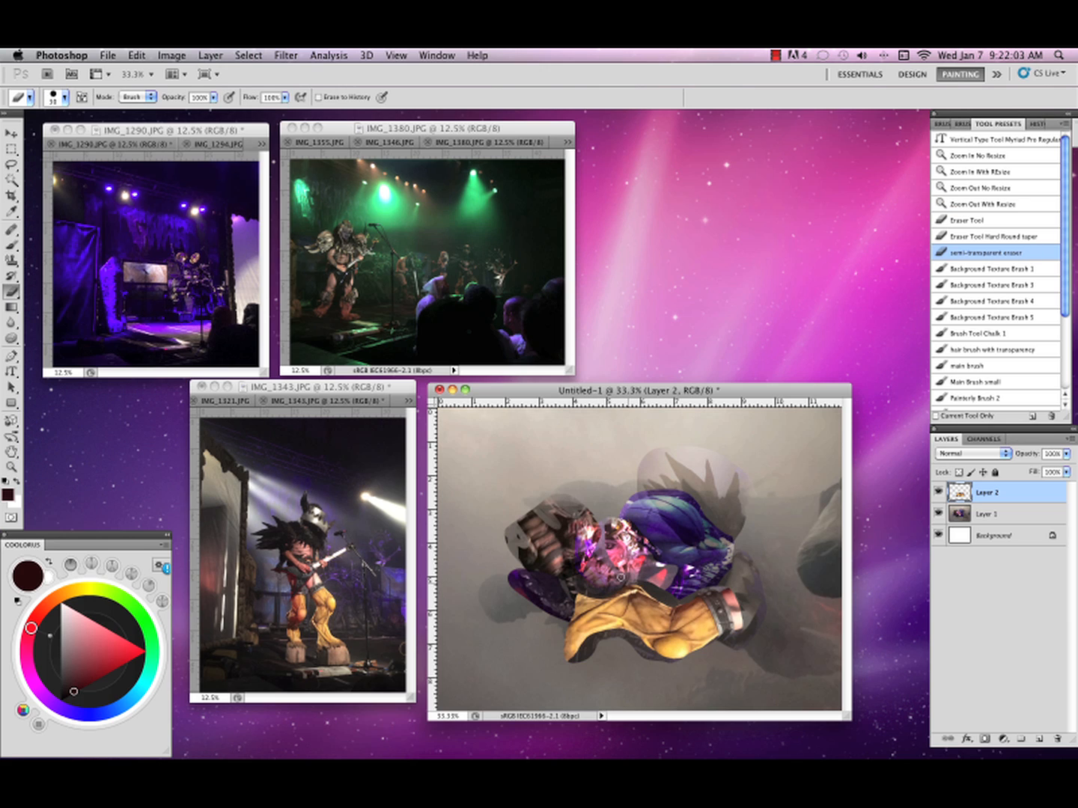
mouse_move(639, 583)
left_mouse_down()
mouse_move(736, 615)
mouse_move(732, 580)
left_mouse_up()
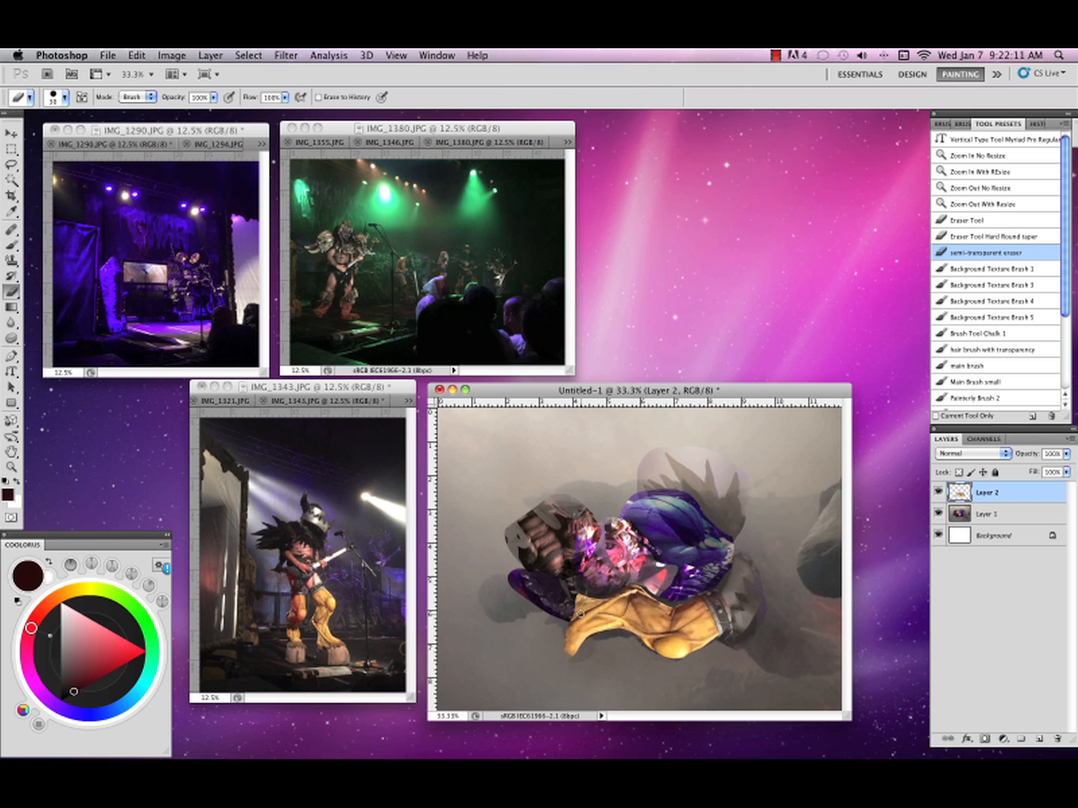
Lower the yellow leg piece's opacity to 48% and nudge it slightly down and left.
left_click(1004, 454)
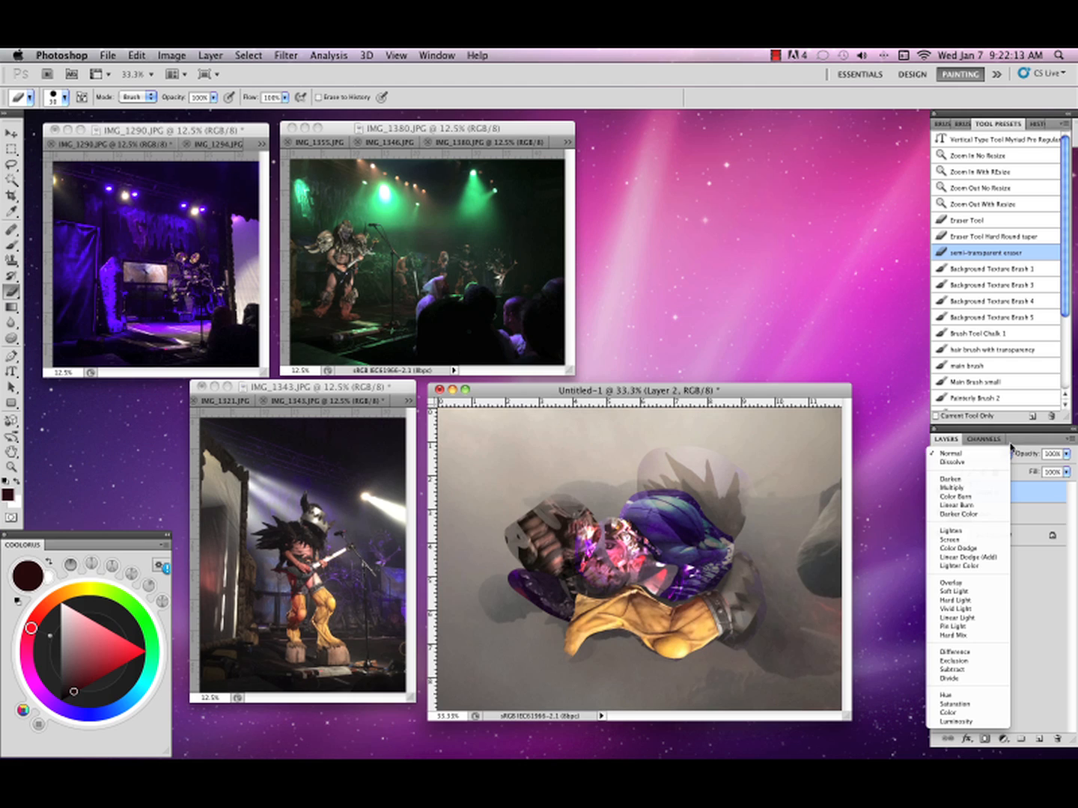
left_click(1054, 443)
left_click_drag(1066, 454, 1008, 472)
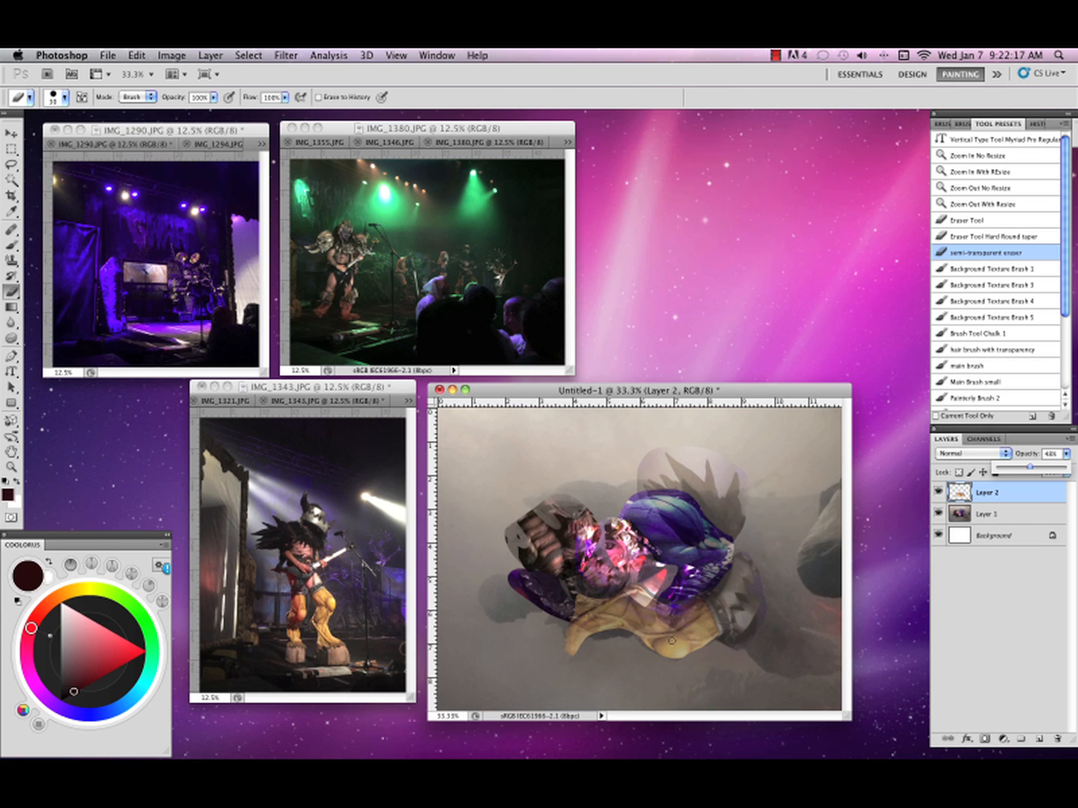
key("v")
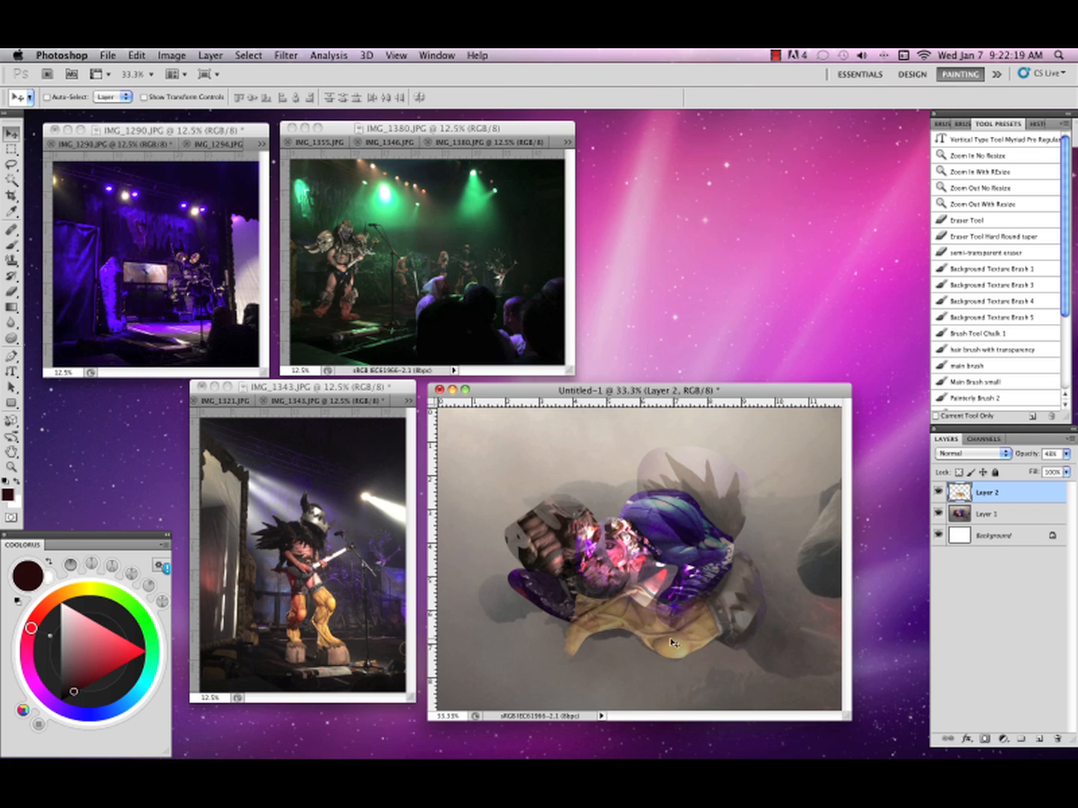
left_click_drag(680, 642, 671, 648)
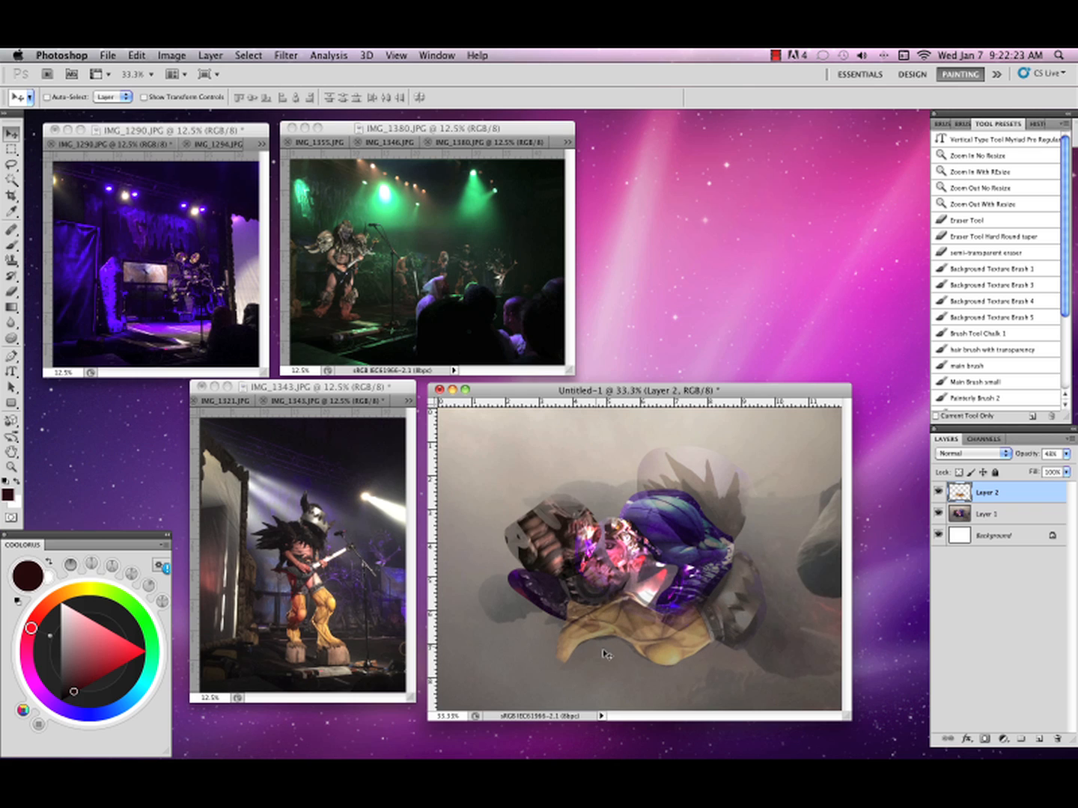
Erase the protruding foot end of the yellow piece with the semi-transparent eraser and merge Layer 2 down into Layer 1.
left_click(1029, 252)
left_click_drag(553, 642, 569, 629)
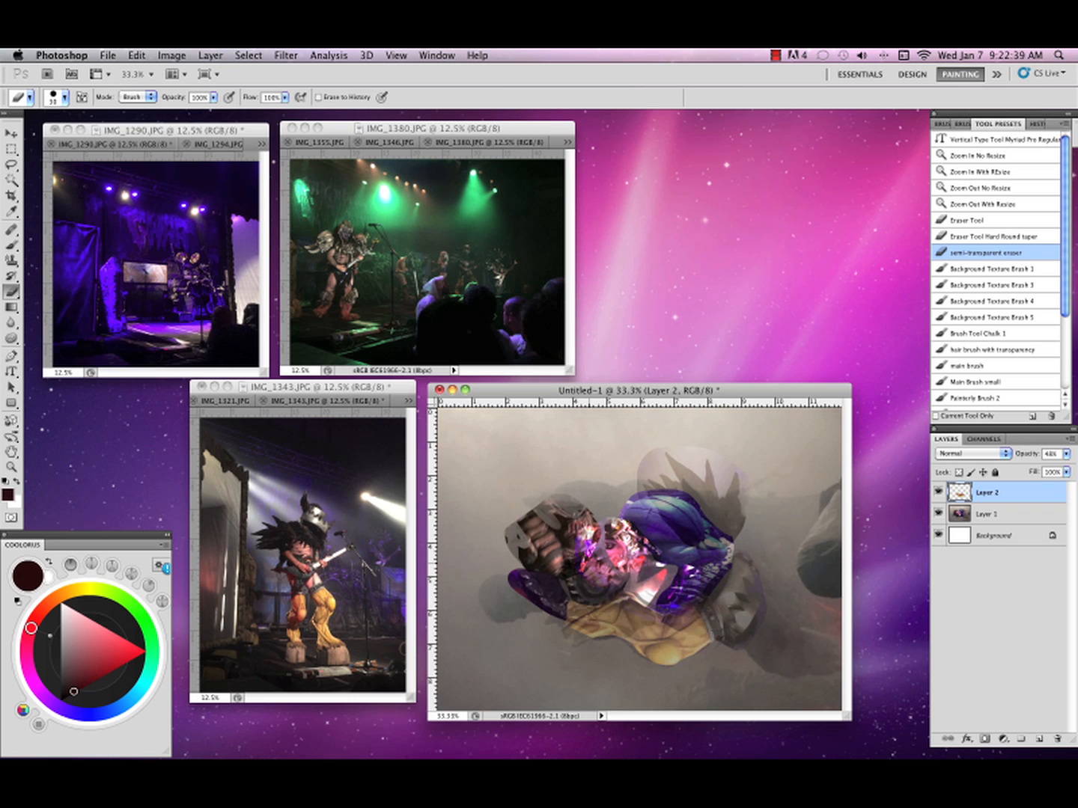
left_click(1069, 439)
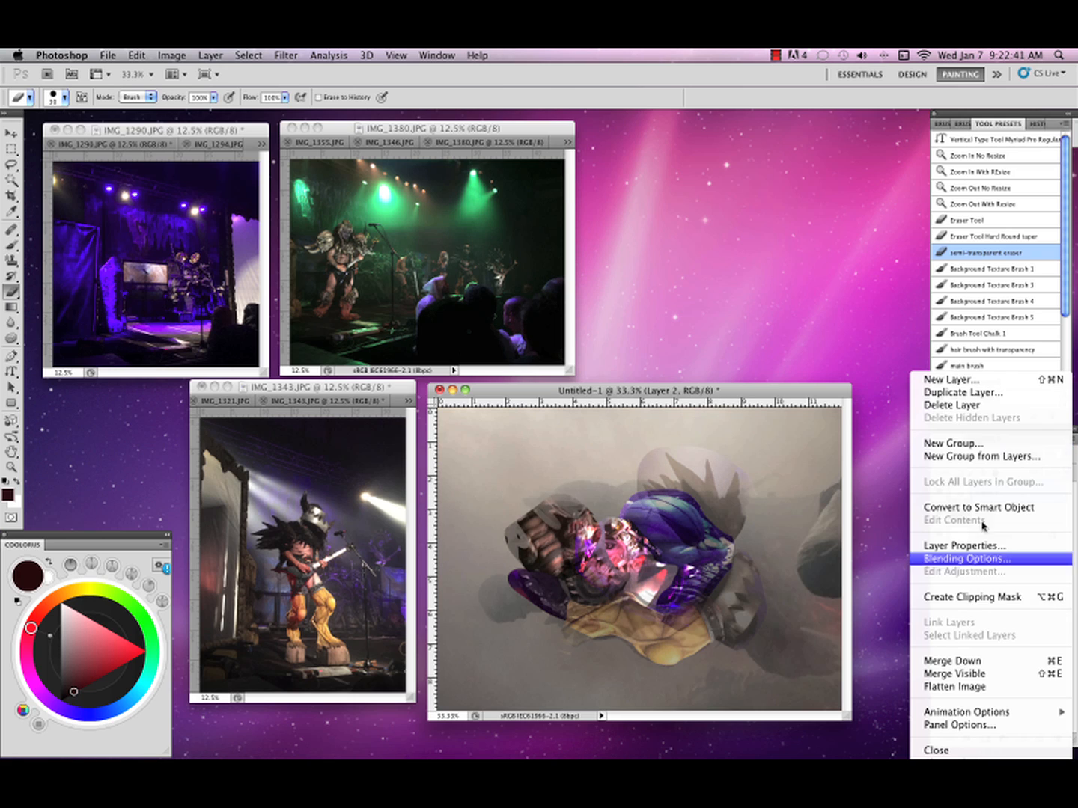
left_click(936, 655)
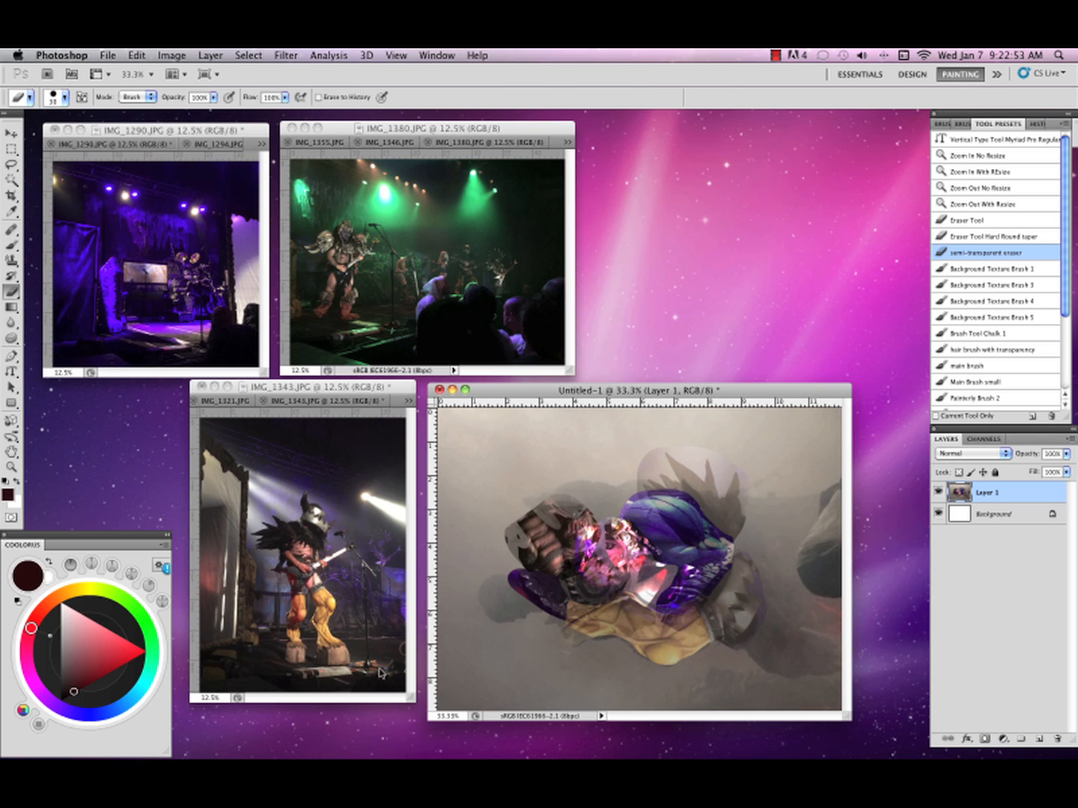
Copy a lassoed cut-out of the helmet's horn from IMG_1373.JPG into the untitled collage document.
left_click(211, 408)
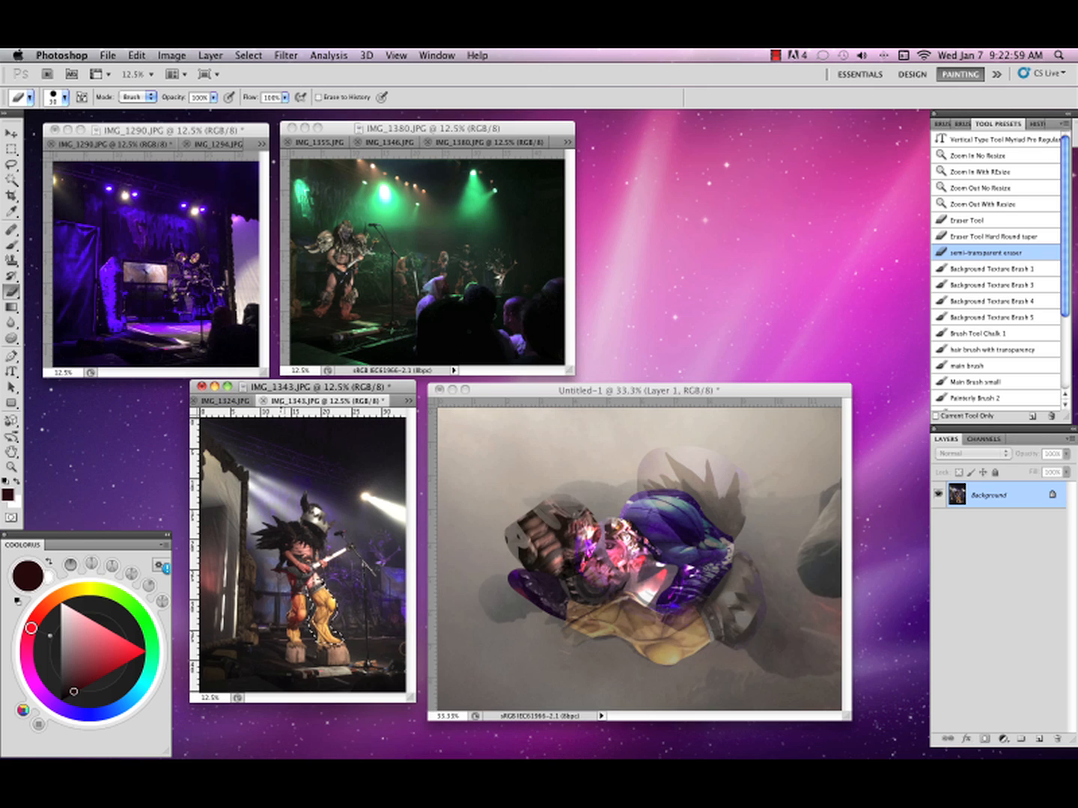
left_click(243, 402)
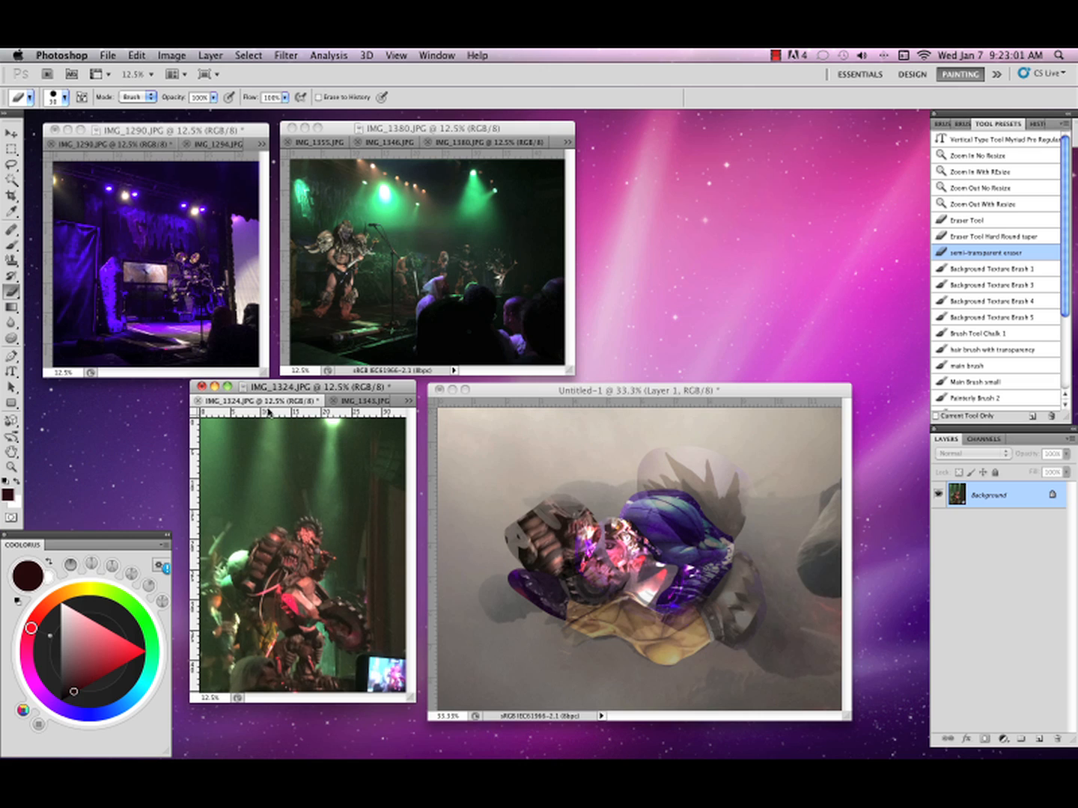
left_click(347, 403)
left_click(264, 401)
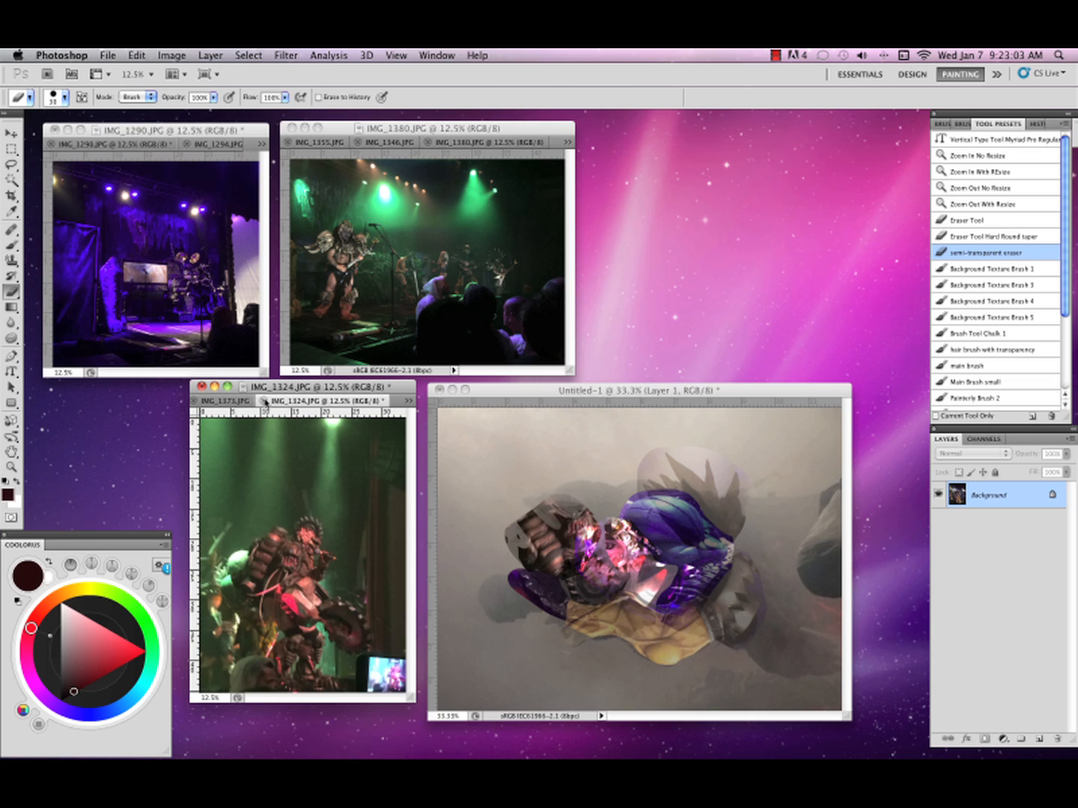
left_click(239, 402)
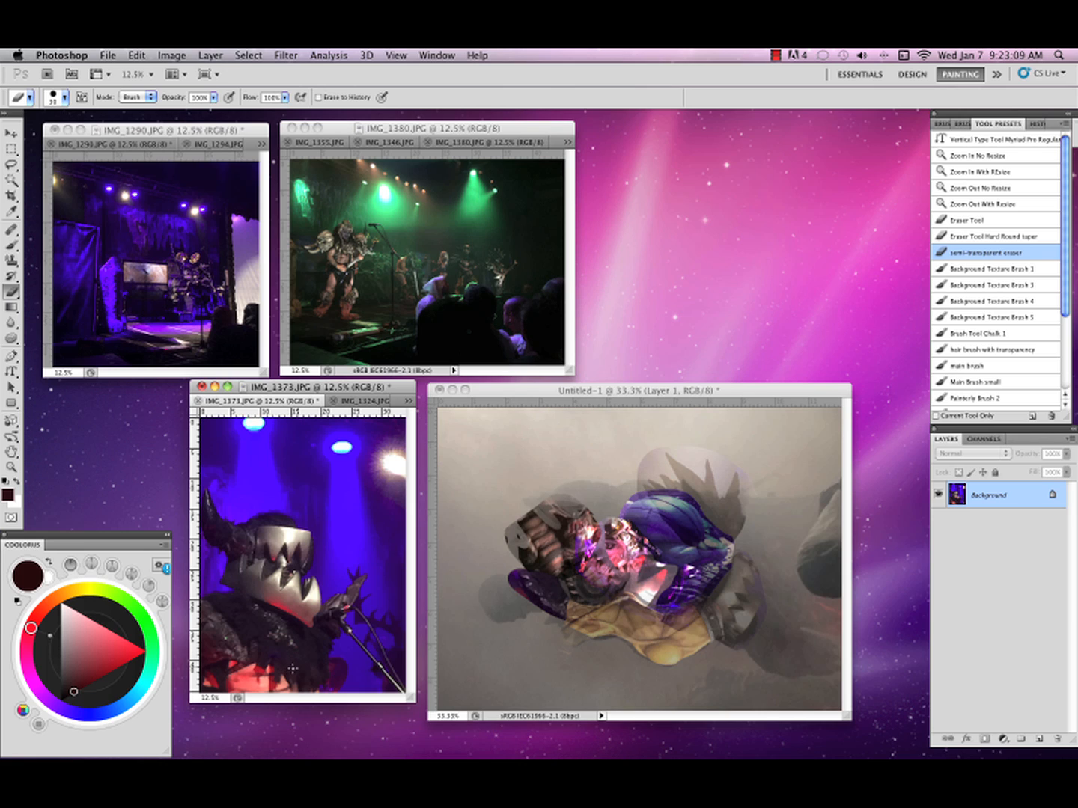
key("l")
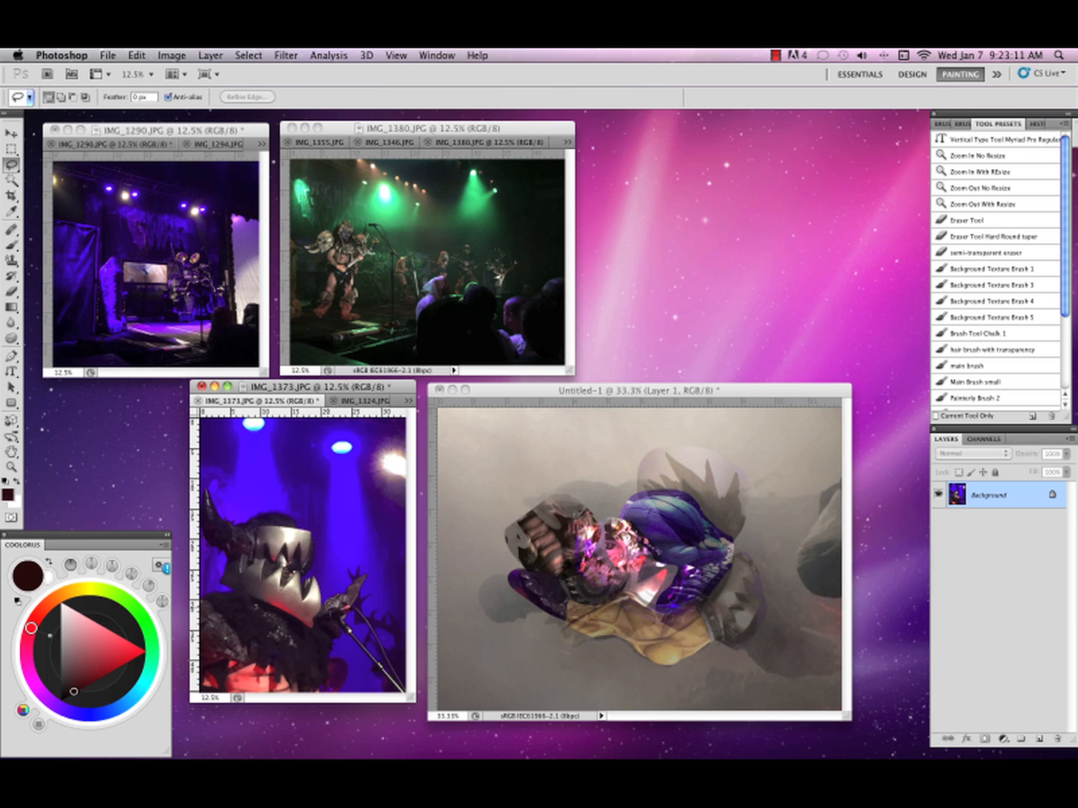
mouse_move(239, 520)
left_mouse_down()
mouse_move(214, 490)
mouse_move(202, 500)
mouse_move(226, 558)
mouse_move(256, 530)
mouse_move(241, 543)
mouse_move(247, 599)
mouse_move(566, 551)
left_mouse_up()
key("v")
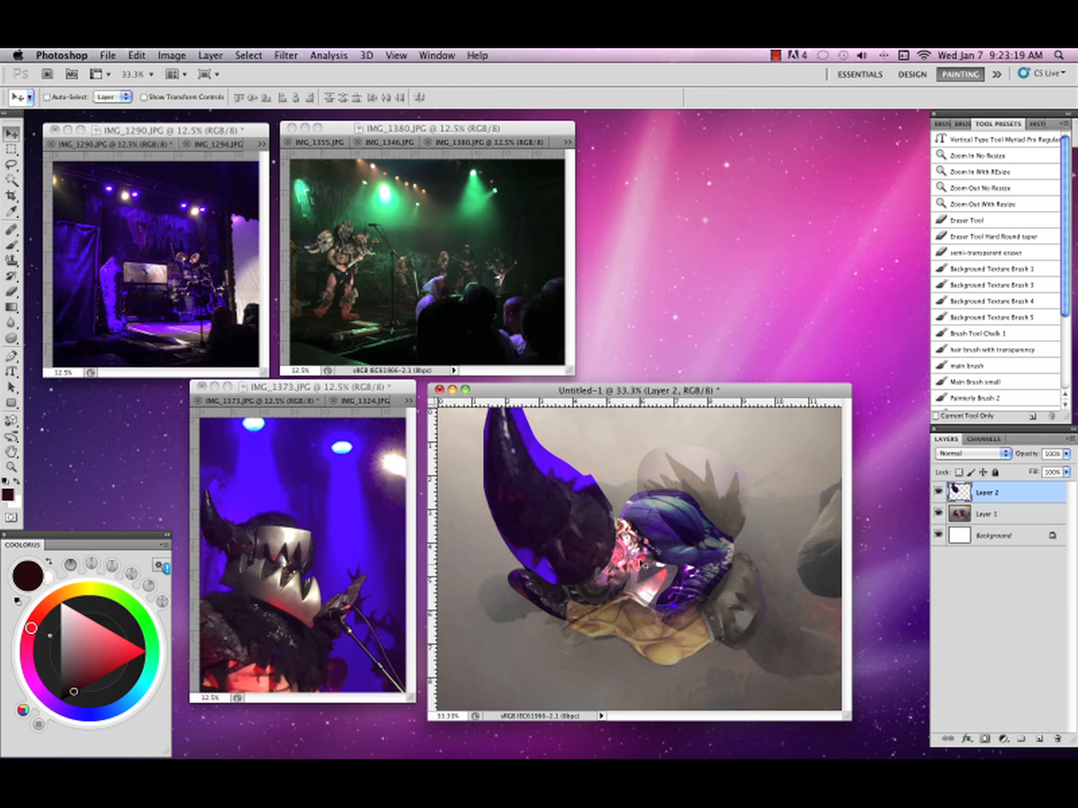
Scale the horn piece down and place it at the upper-left end of the collage cut-outs.
key("ctrl+t")
left_click_drag(618, 588, 532, 540)
key("Return")
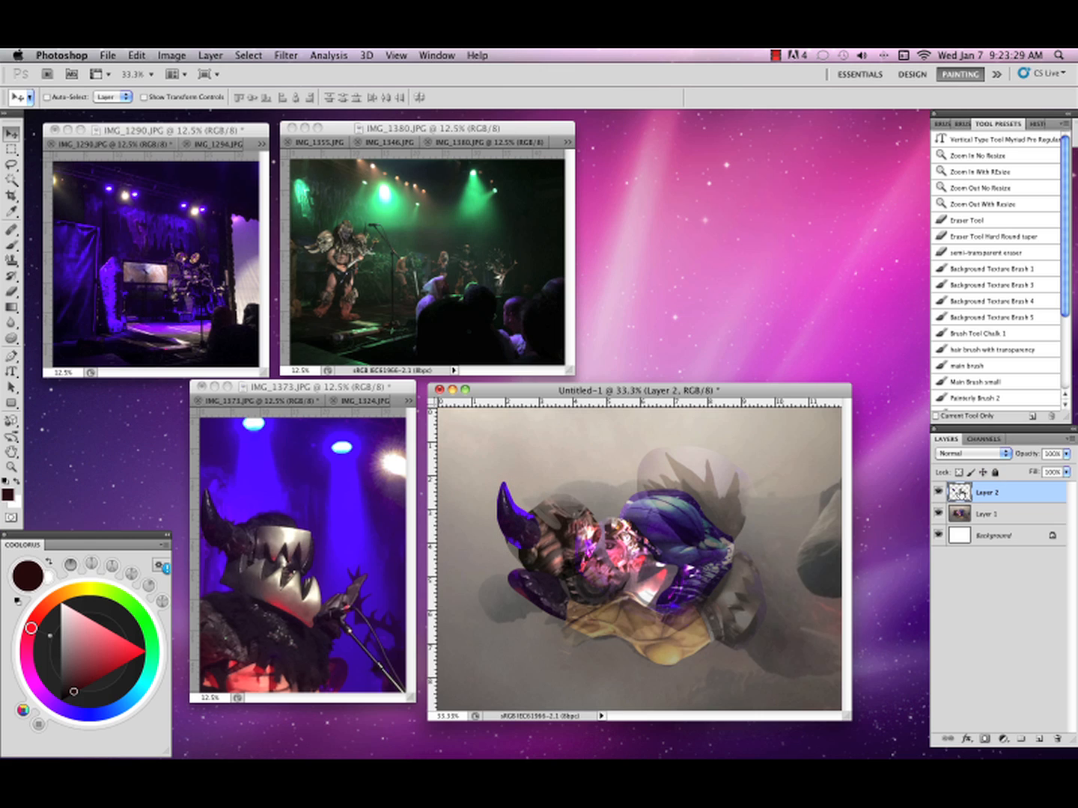
Set the horn layer's blend mode to Overlay and move the horn slightly up and left.
left_click(1067, 453)
mouse_move(1066, 469)
left_mouse_down()
mouse_move(1045, 470)
mouse_move(1066, 469)
left_mouse_up()
left_click(971, 453)
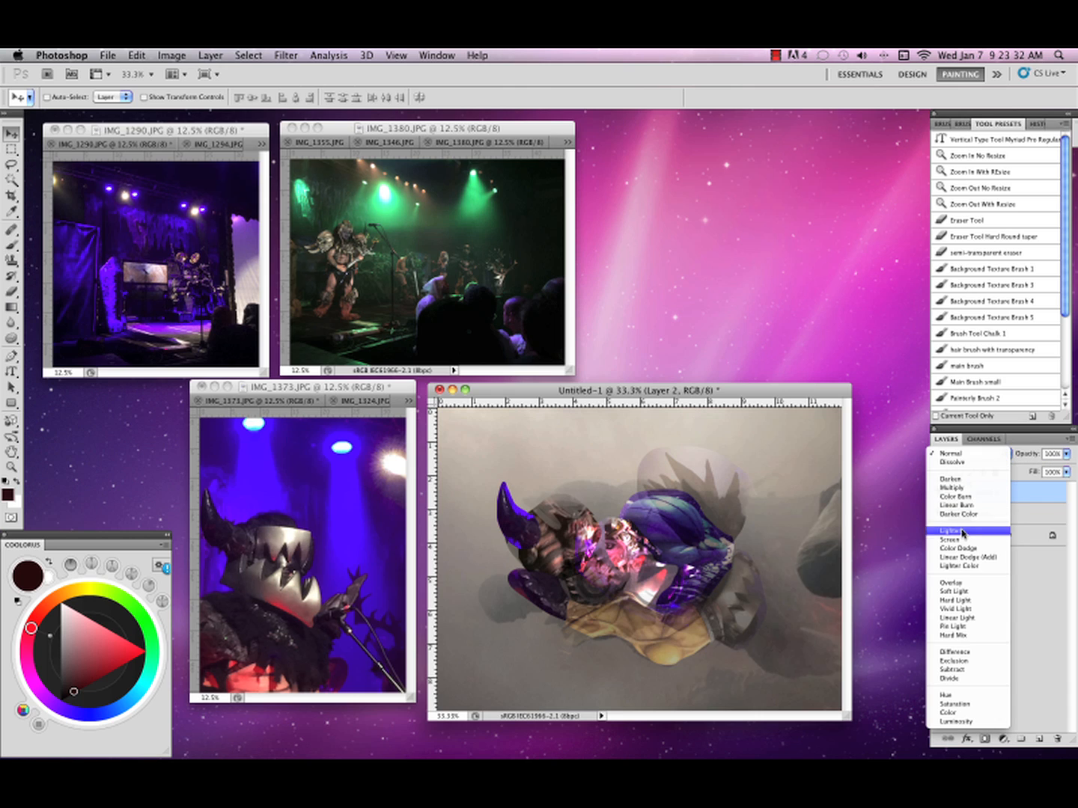
left_click(961, 584)
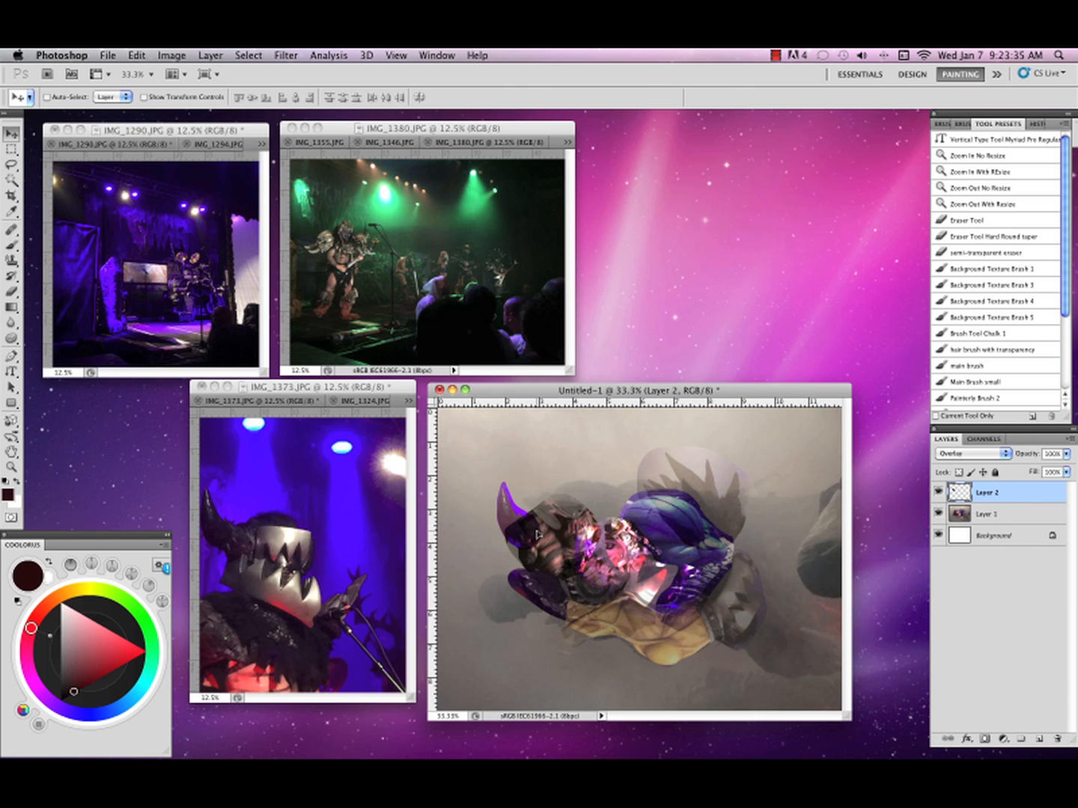
left_click_drag(533, 530, 537, 494)
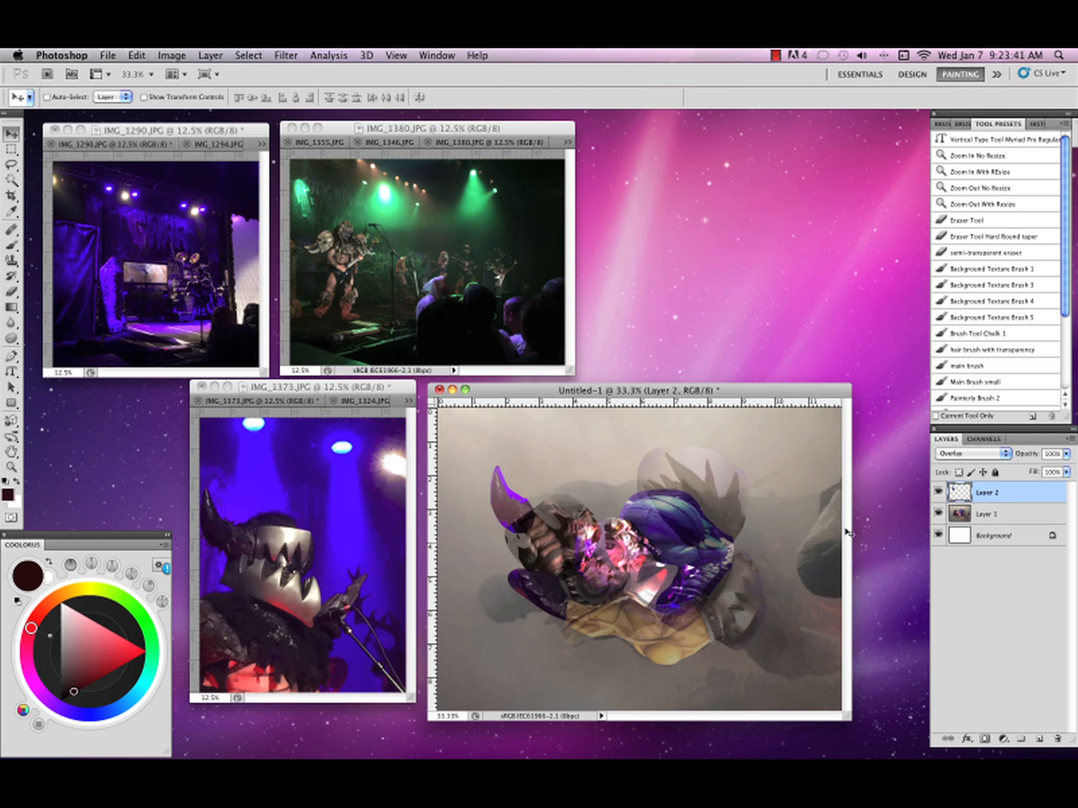
Flip the horn vertically over the dark purple piece at the cut-outs' lower-left end and merge Layer 2 down into Layer 1.
left_click(137, 56)
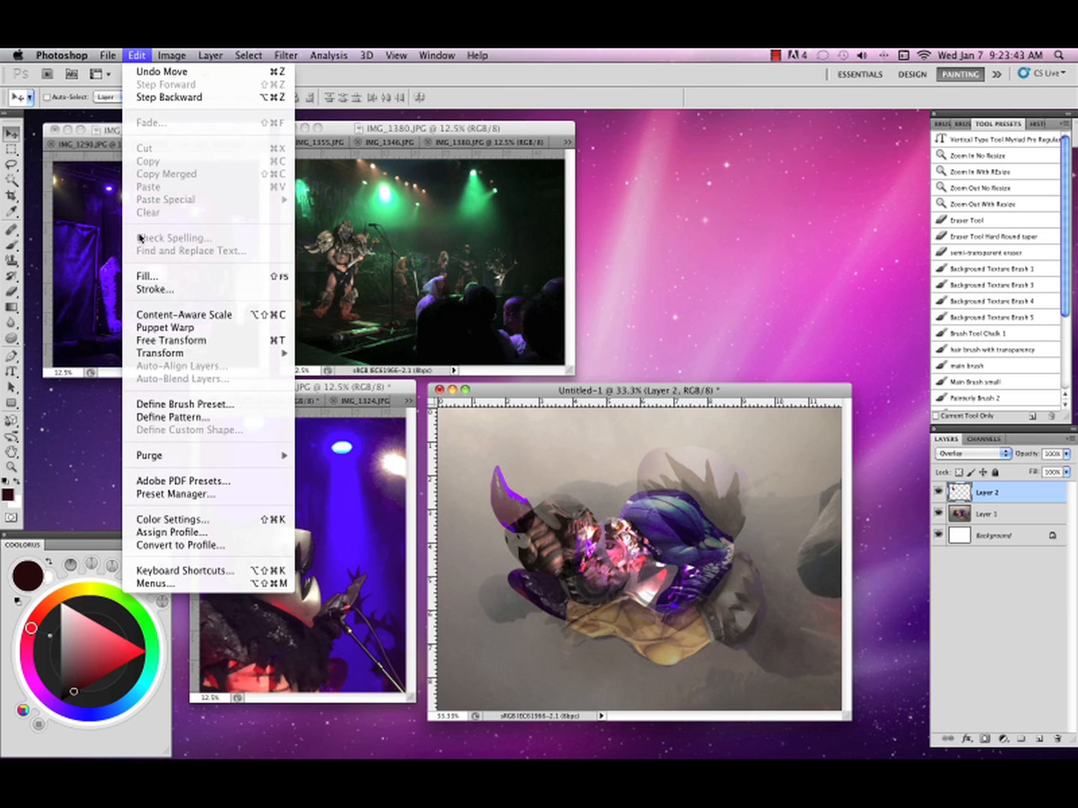
mouse_move(289, 414)
left_click(345, 533)
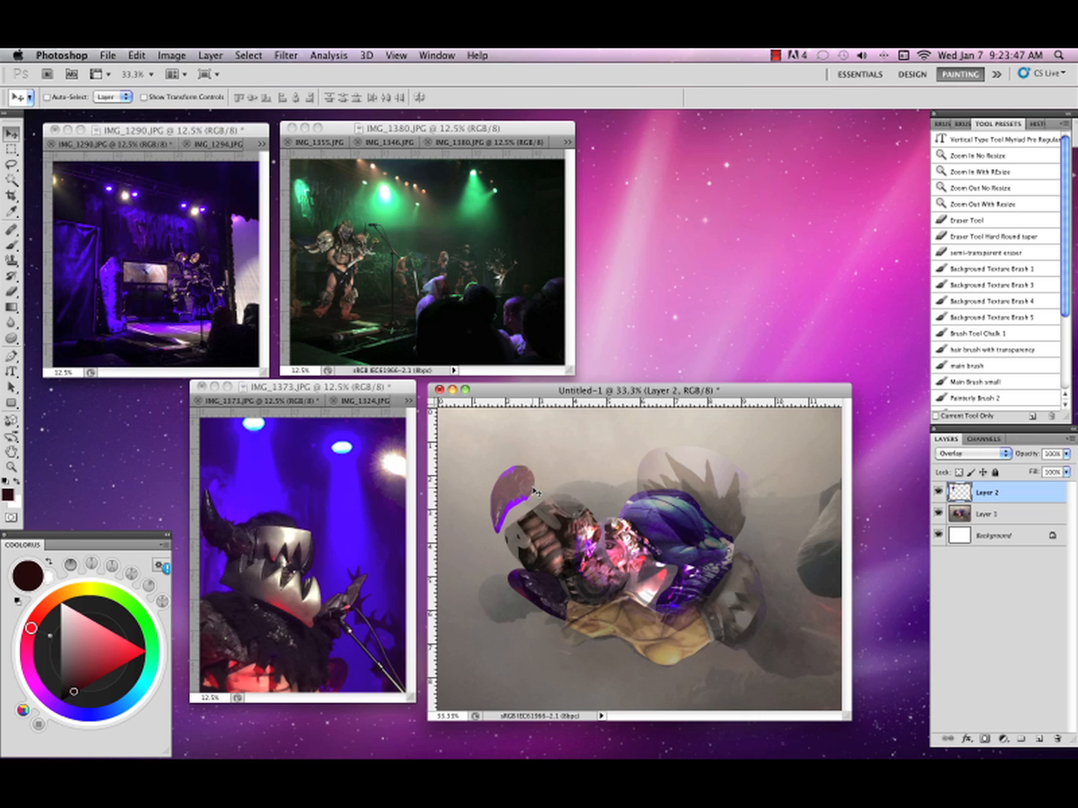
left_click_drag(527, 509, 530, 567)
left_click(1071, 439)
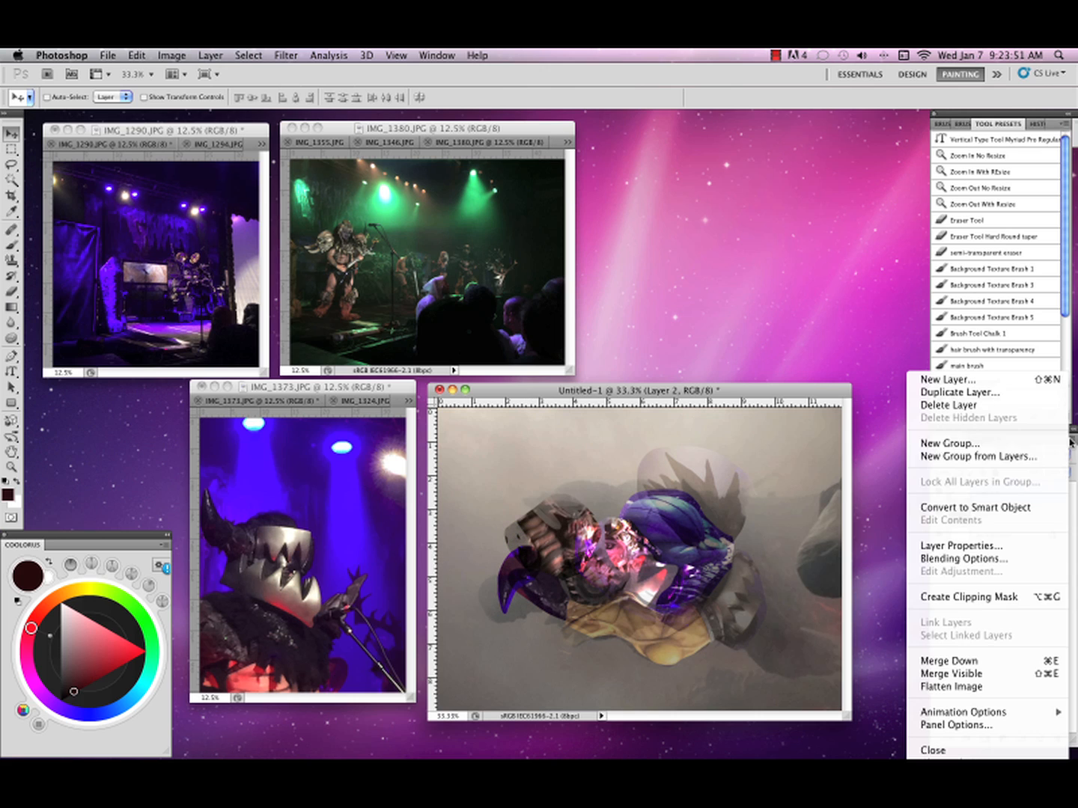
left_click(943, 656)
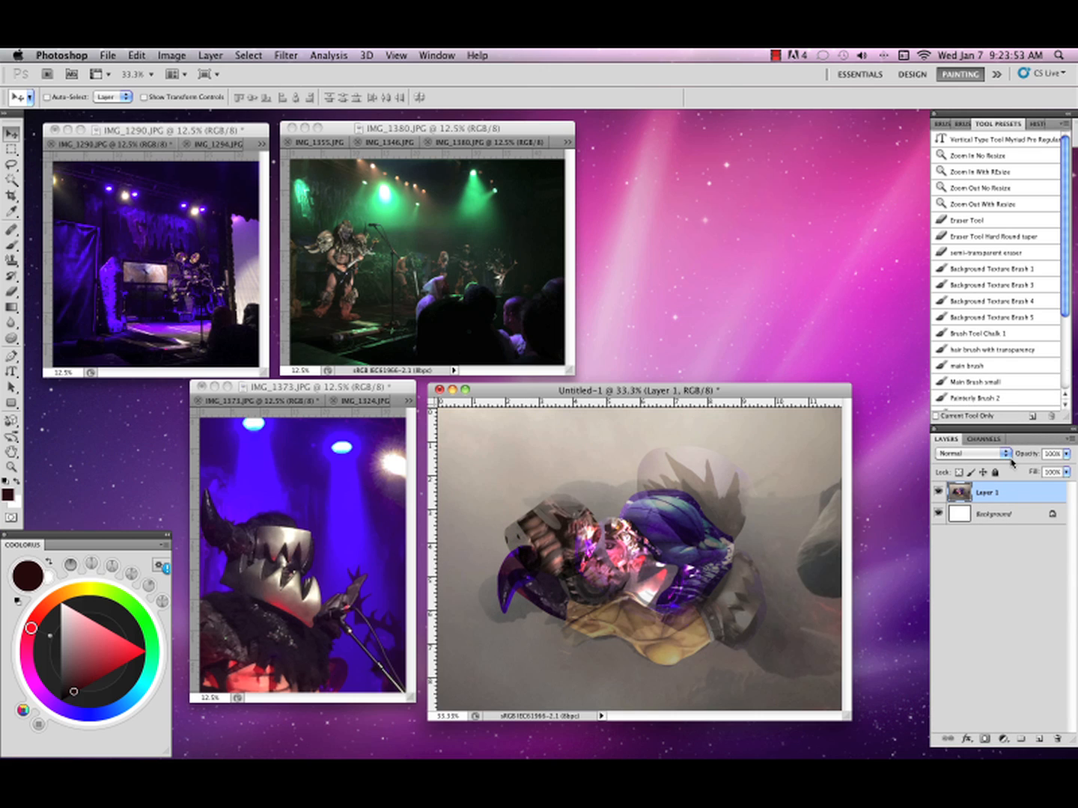
Close IMG_1373.JPG and copy a lassoed oval piece of the armoured figure from IMG_1324.JPG into the collage.
left_click(198, 399)
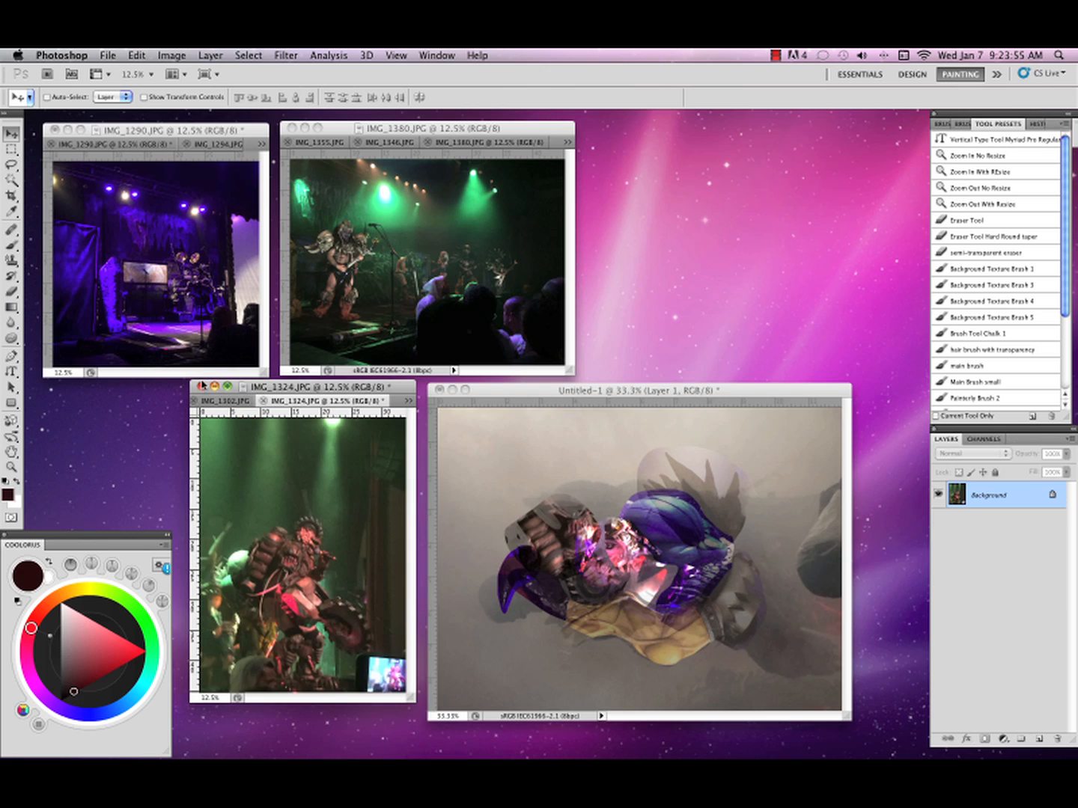
key("l")
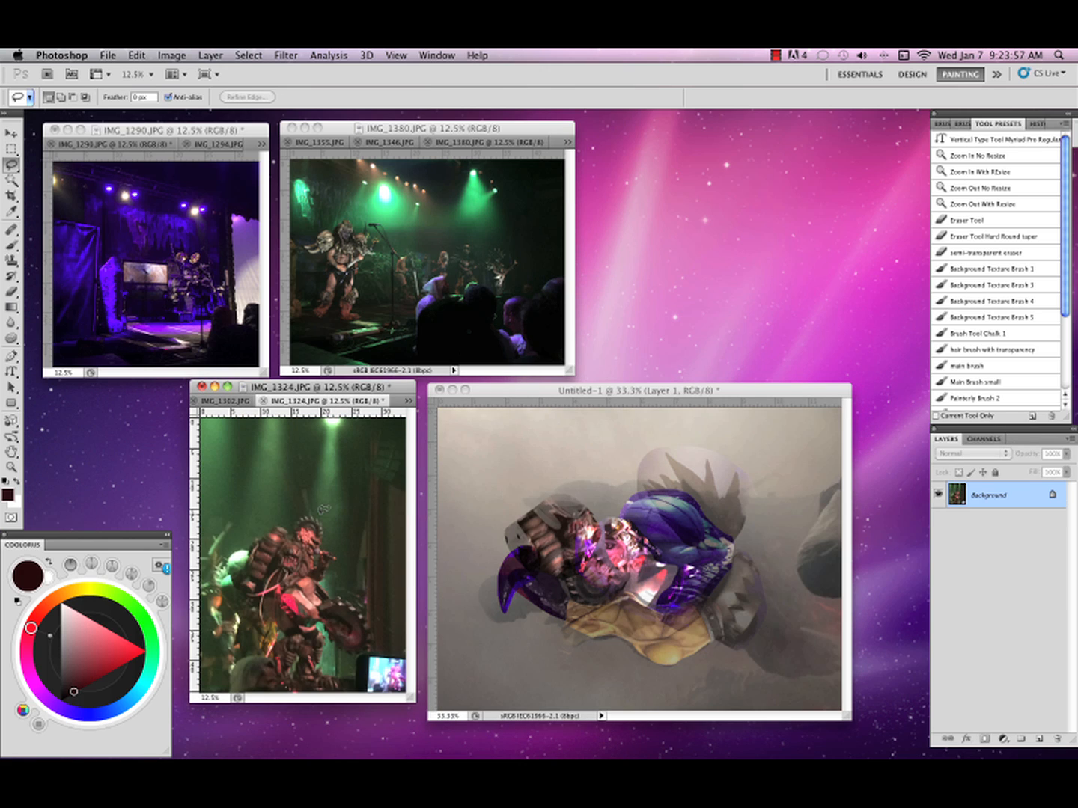
mouse_move(295, 571)
left_mouse_down()
mouse_move(301, 538)
mouse_move(284, 538)
mouse_move(281, 557)
mouse_move(387, 558)
mouse_move(692, 537)
mouse_move(675, 530)
mouse_move(675, 542)
mouse_move(677, 528)
mouse_move(679, 551)
mouse_move(682, 537)
mouse_move(692, 536)
mouse_move(671, 550)
mouse_move(761, 504)
mouse_move(718, 580)
mouse_move(705, 511)
mouse_move(671, 509)
left_mouse_up()
left_click(309, 533)
key("v")
Rotate the oval armour piece about 86°, scale it to about 69% by 96% and place it above the blue cut-out.
key("super+t")
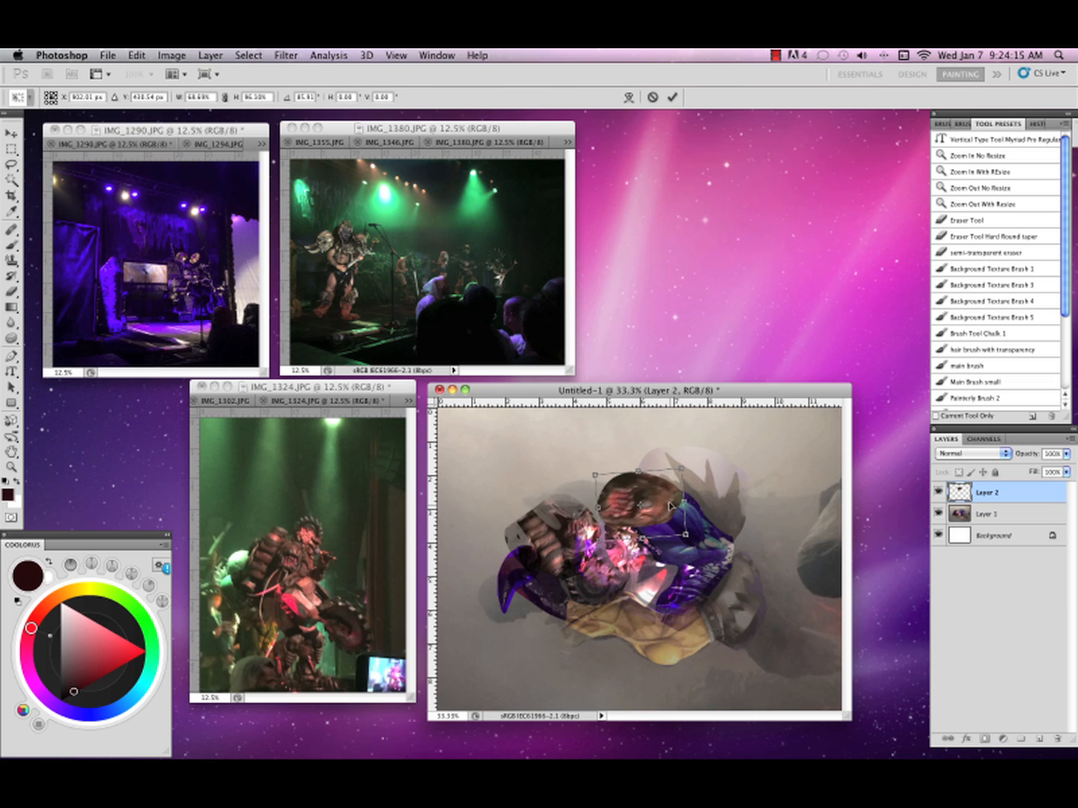
key("Return")
Try the Overlay, Soft Light, Color Dodge, Color Burn and Multiply blend modes on the oval armour piece.
left_click(1001, 454)
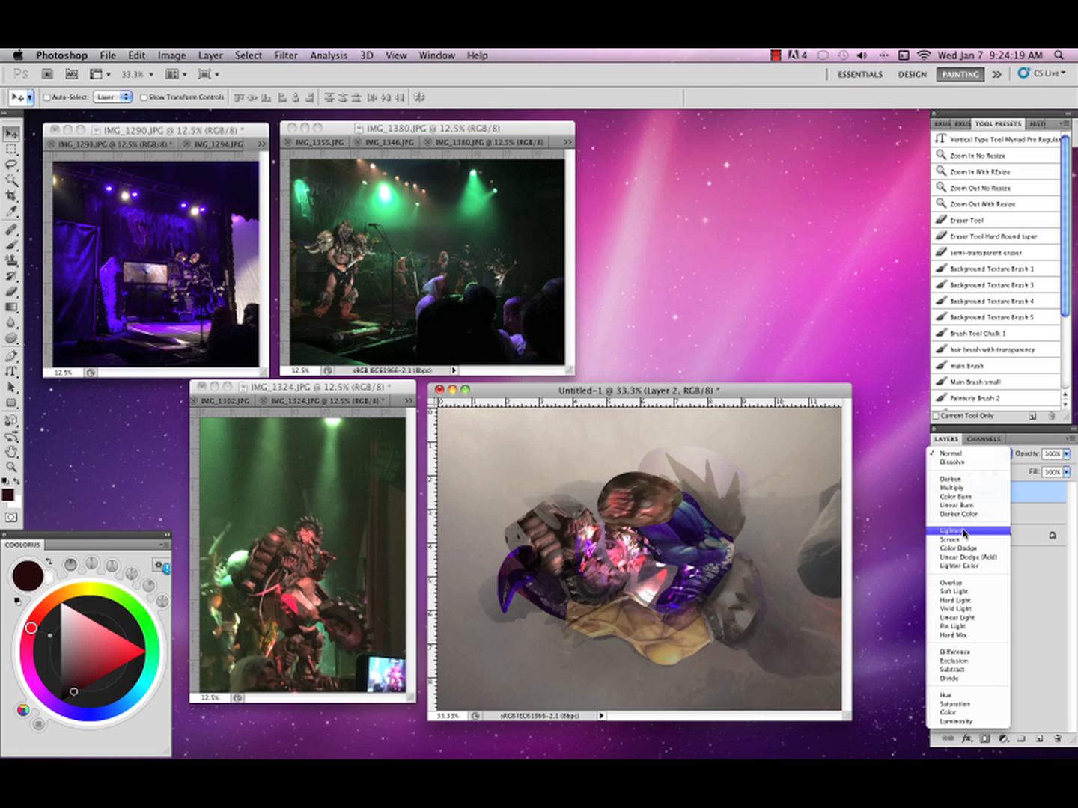
left_click(952, 575)
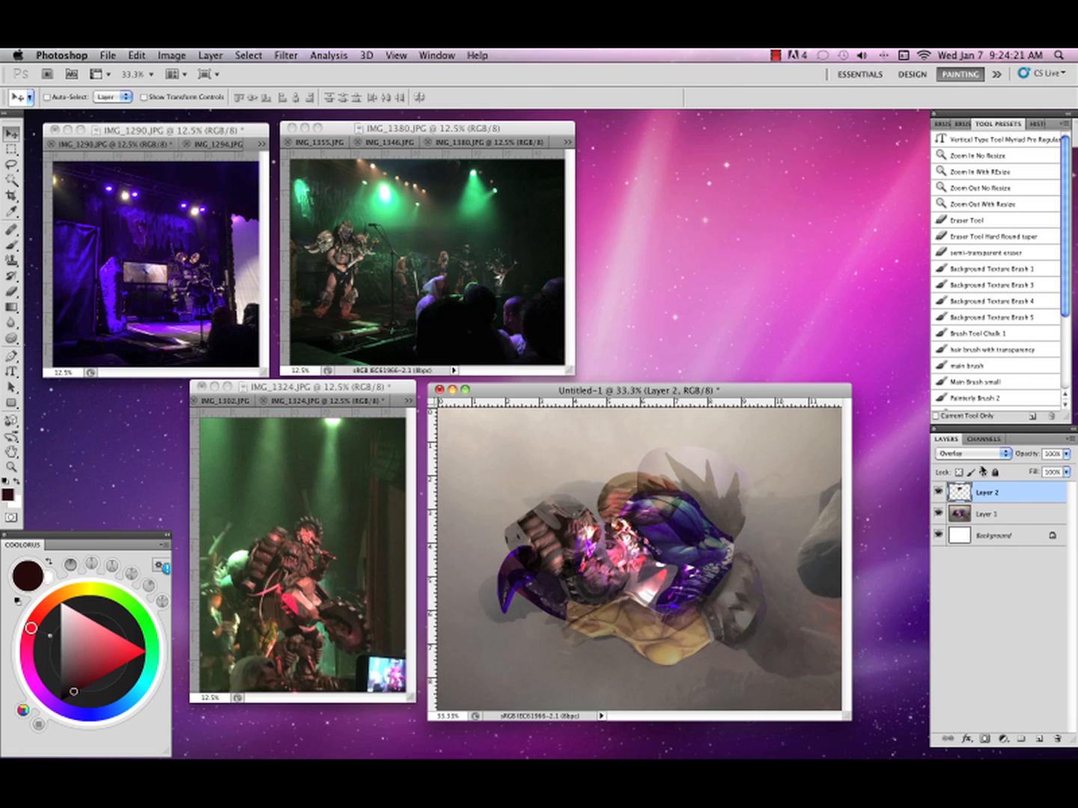
left_click(994, 455)
left_click(977, 464)
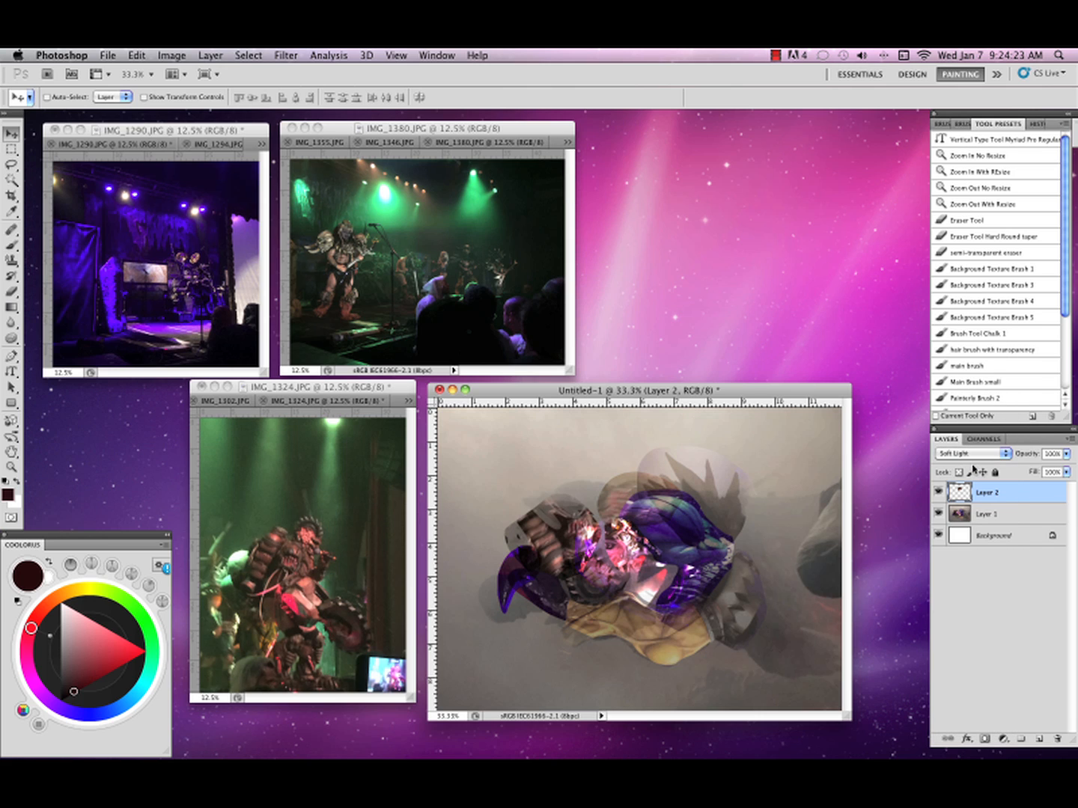
left_click(996, 454)
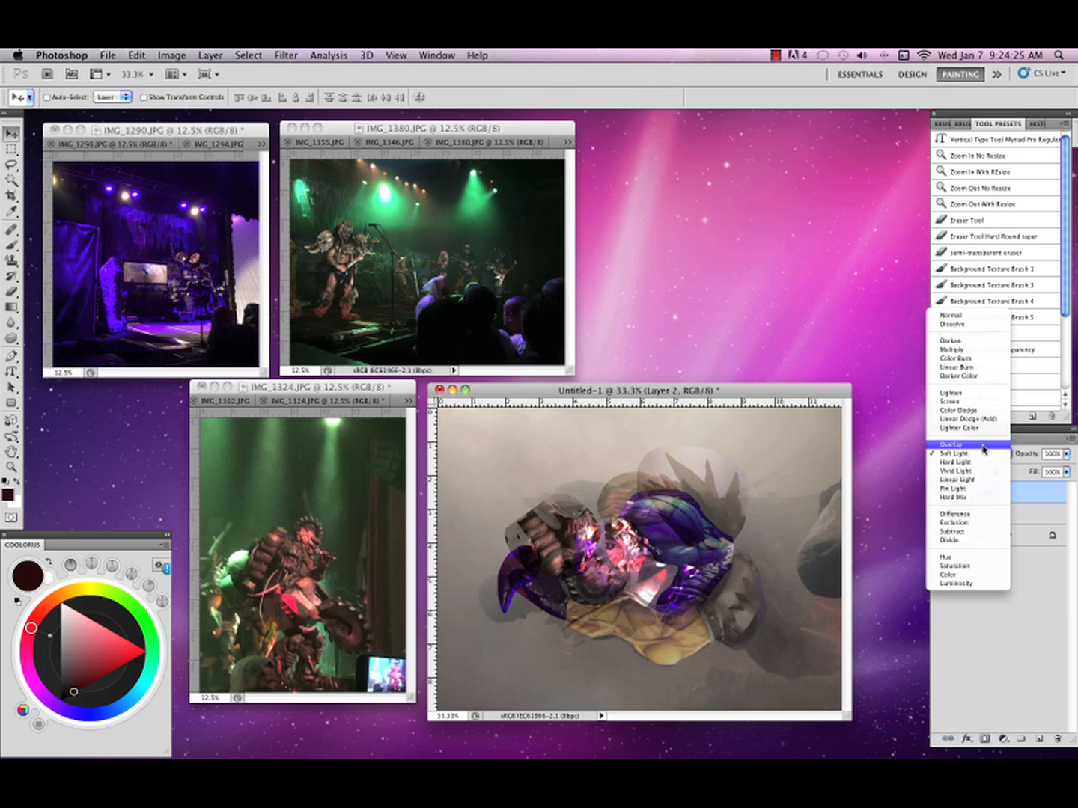
left_click(984, 448)
left_click(986, 454)
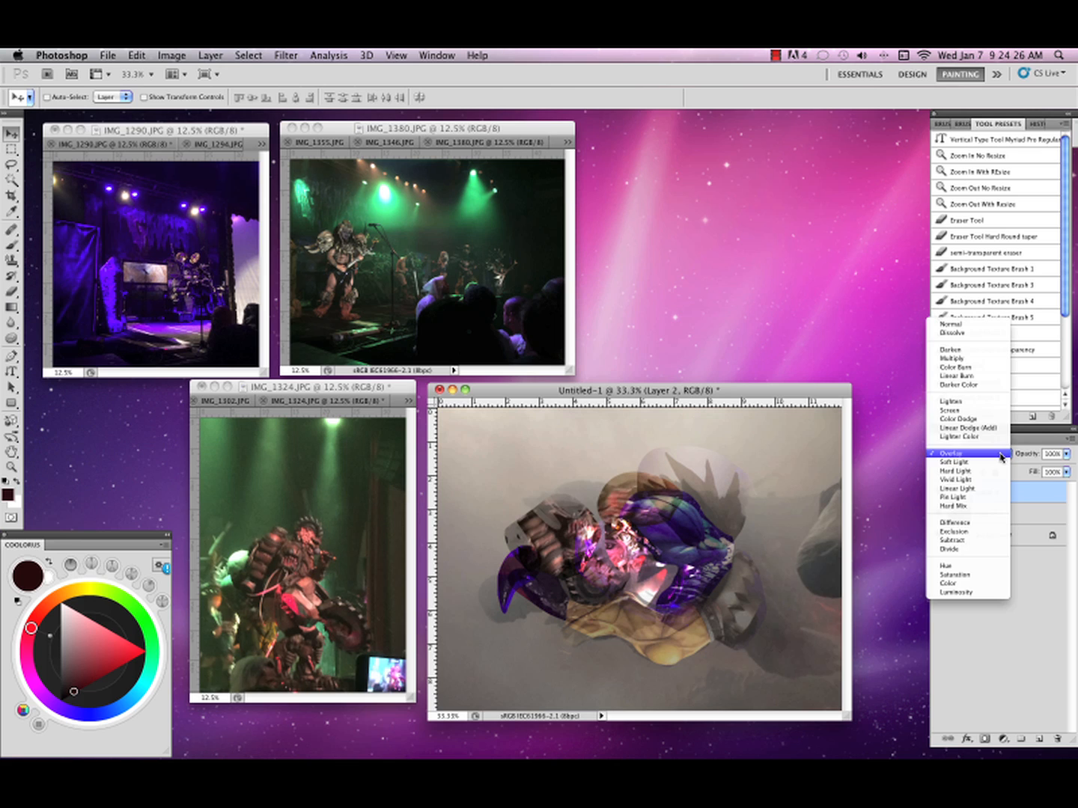
left_click(981, 417)
left_click(995, 453)
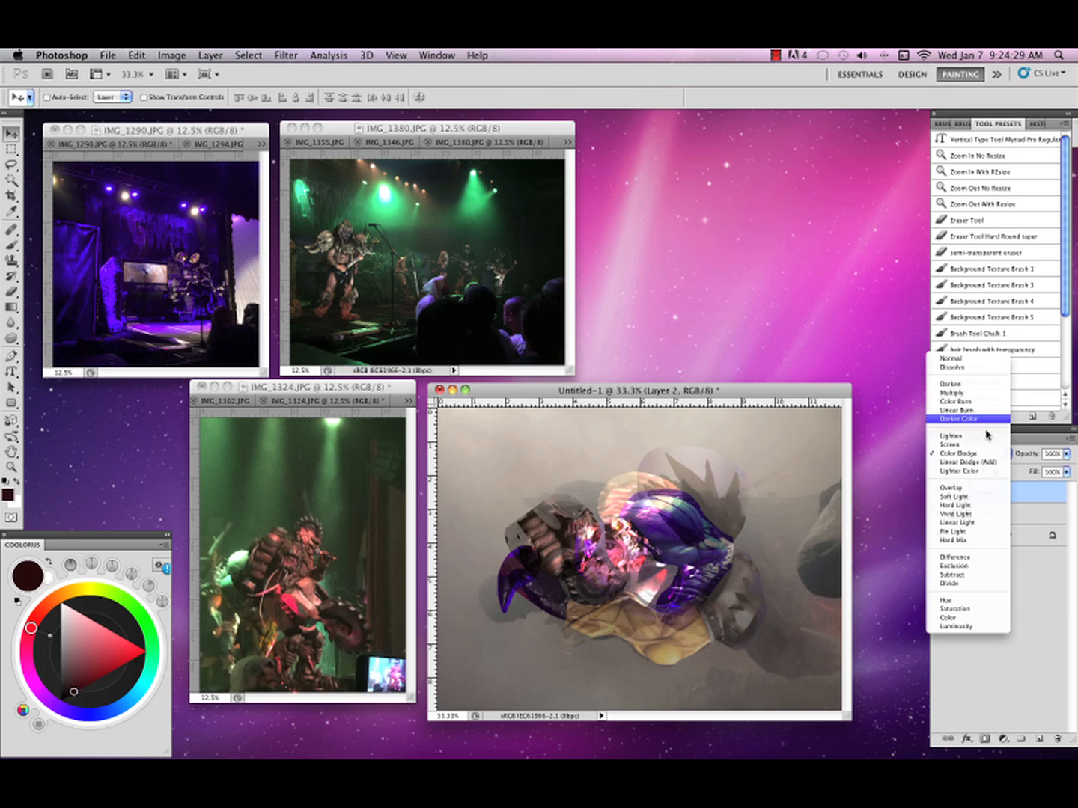
left_click(978, 403)
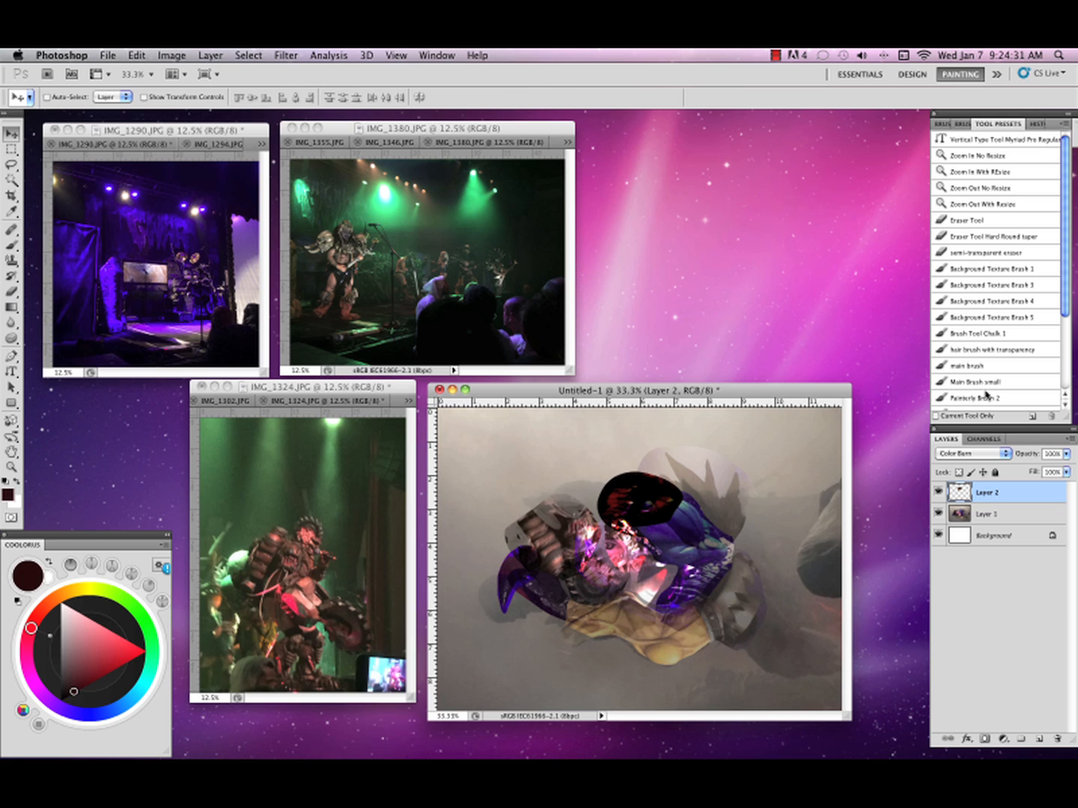
left_click(997, 450)
left_click(980, 440)
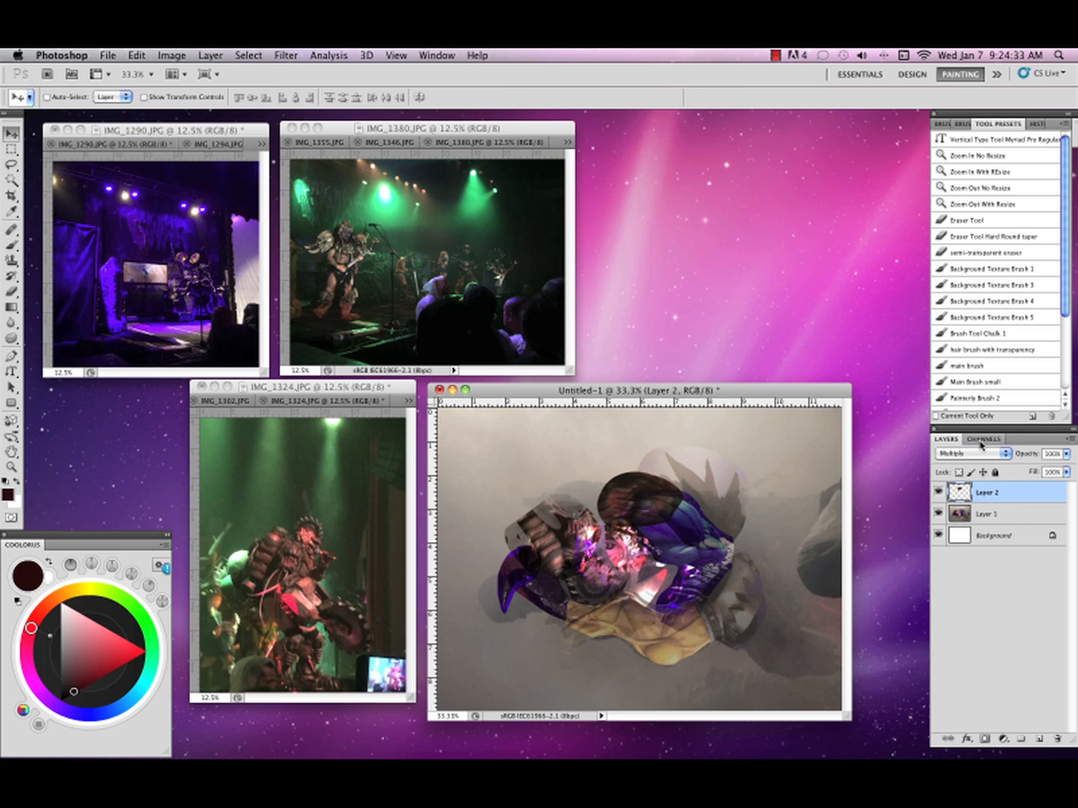
Move the oval armour piece right and down onto the blue cut-out and return its blend mode to Normal.
left_click_drag(665, 517, 688, 526)
left_click(995, 454)
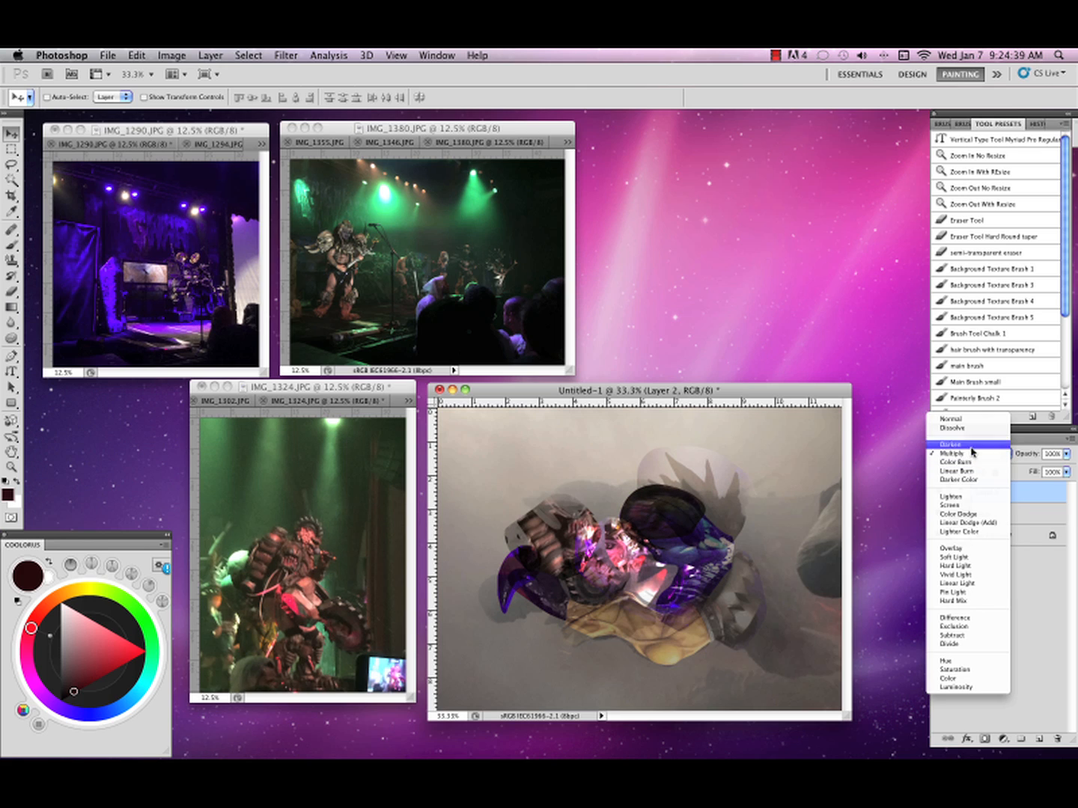
left_click(957, 549)
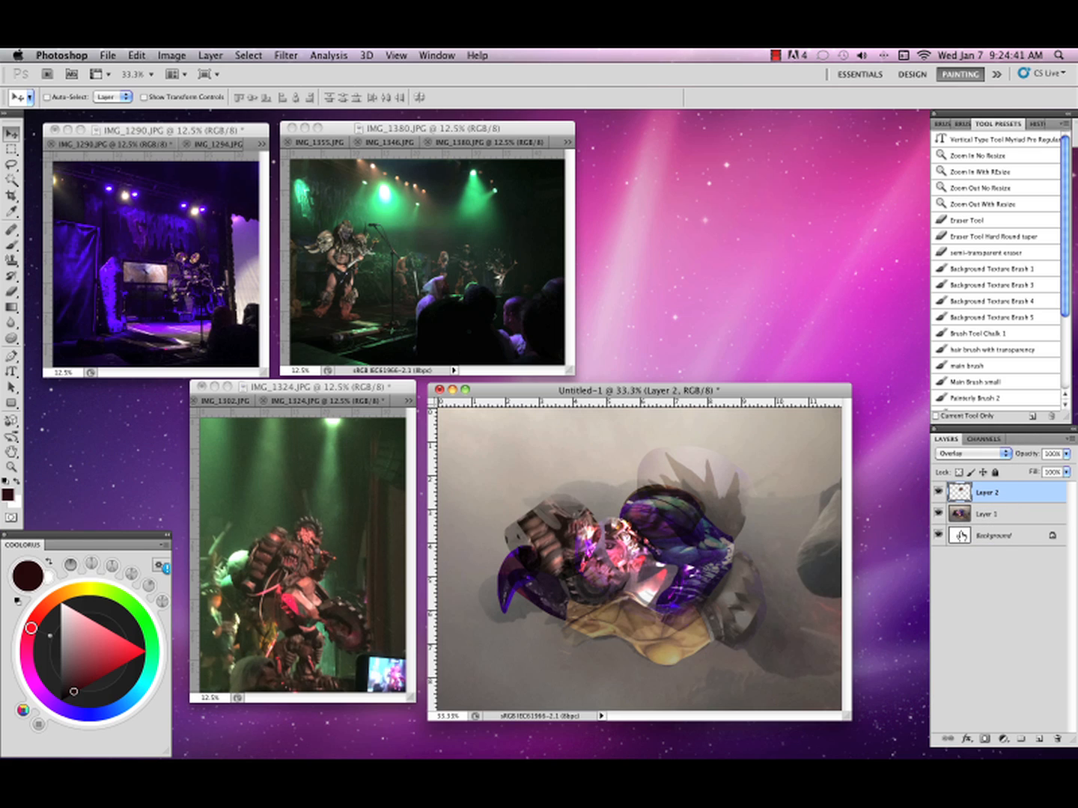
left_click(999, 458)
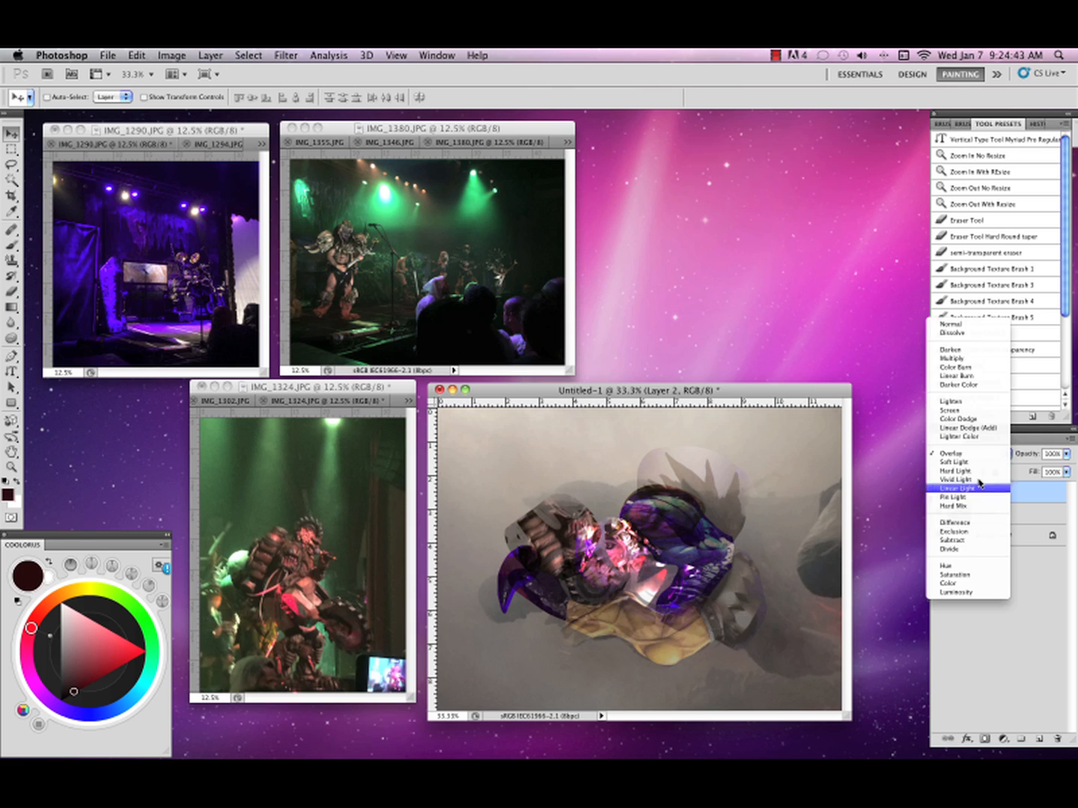
left_click(965, 327)
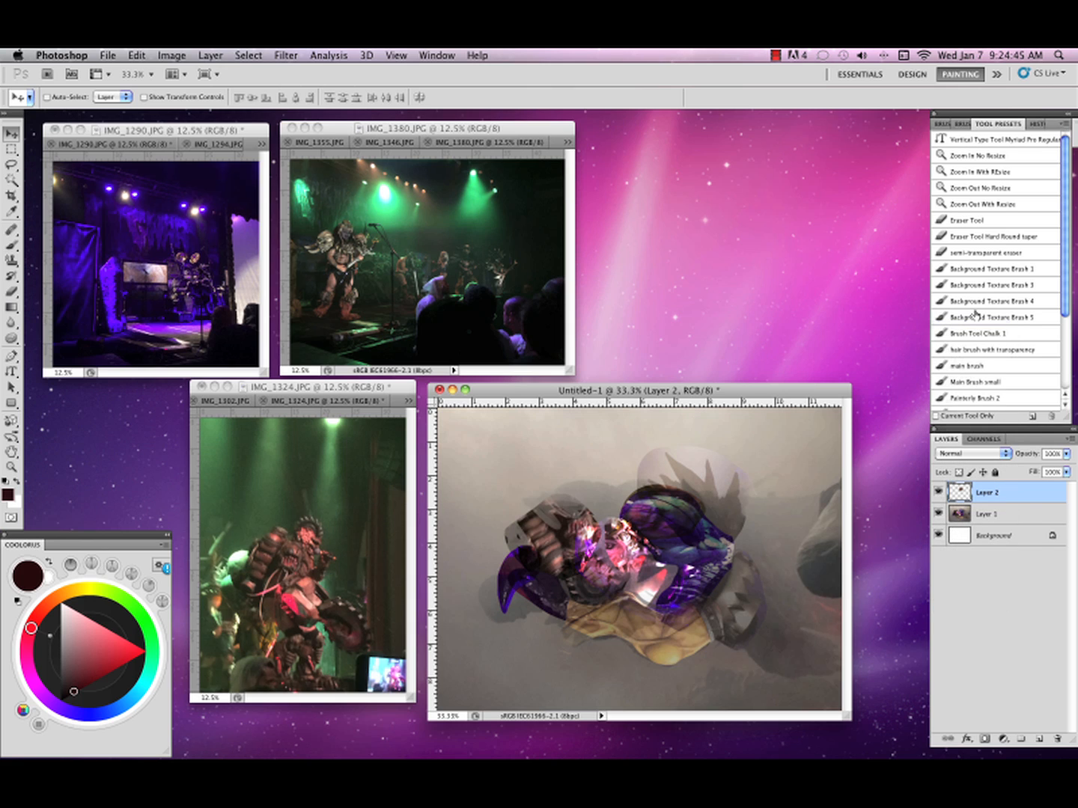
Lower the oval armour piece's opacity to 54% and merge Layer 2 down into Layer 1.
left_click(1066, 453)
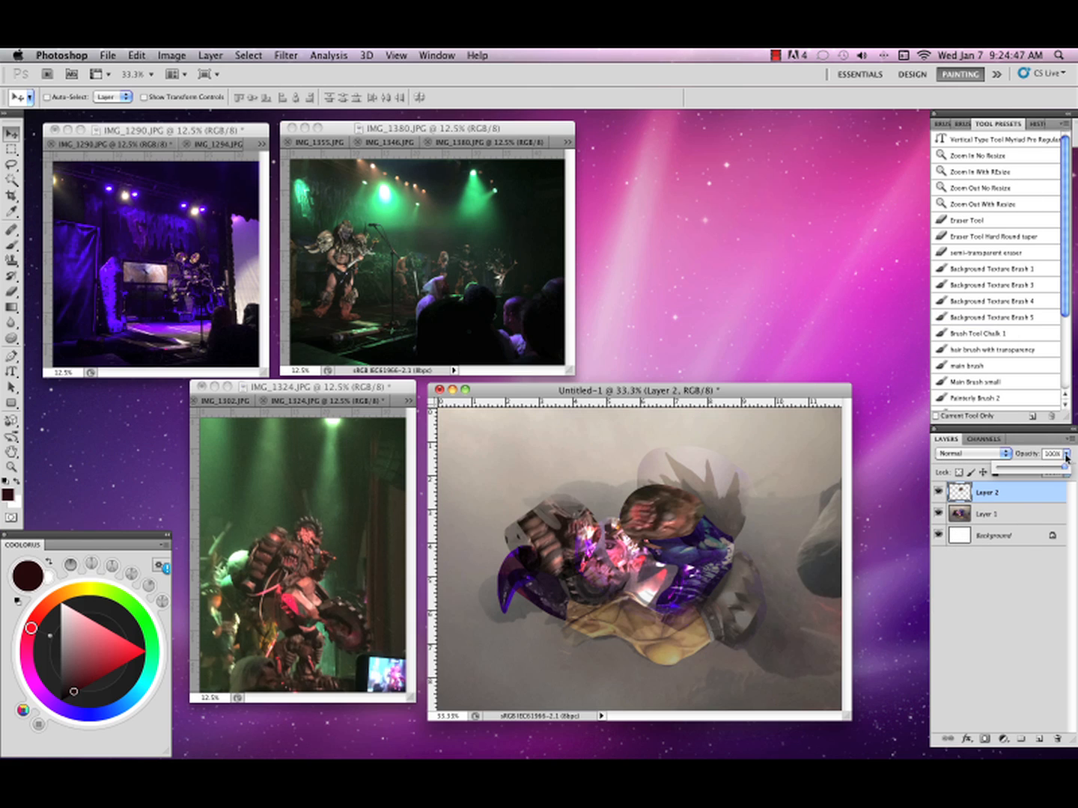
left_click_drag(1066, 468, 1033, 469)
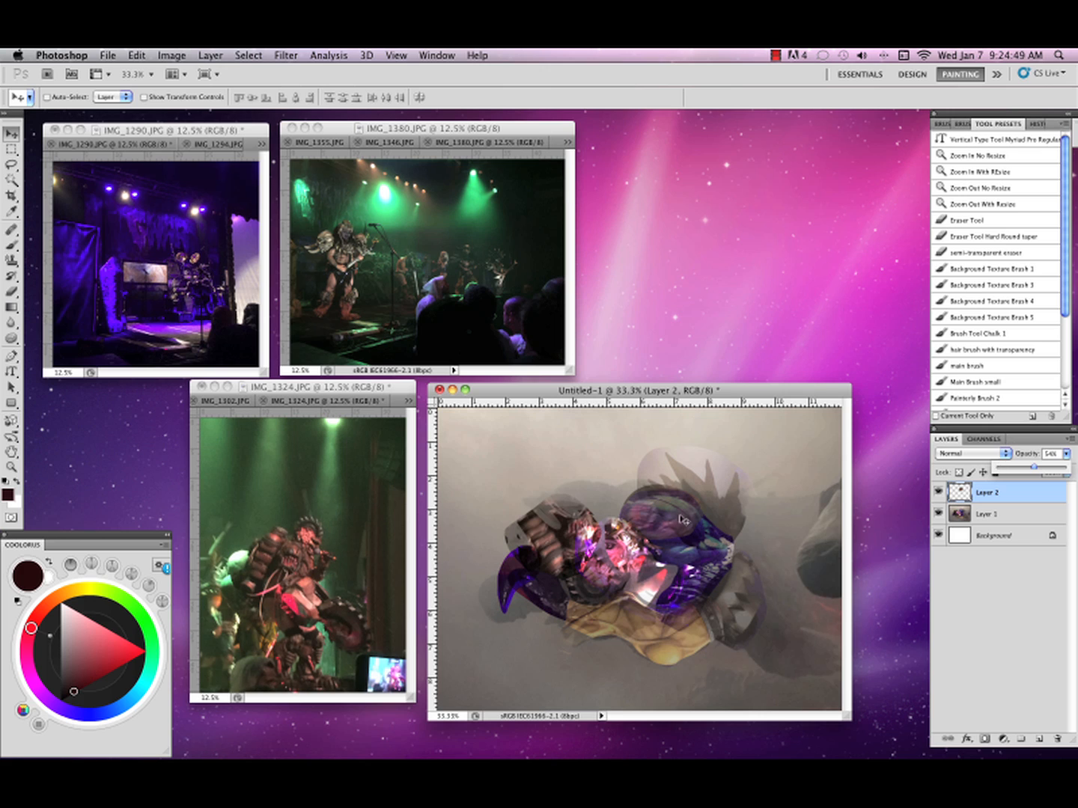
left_click(1071, 440)
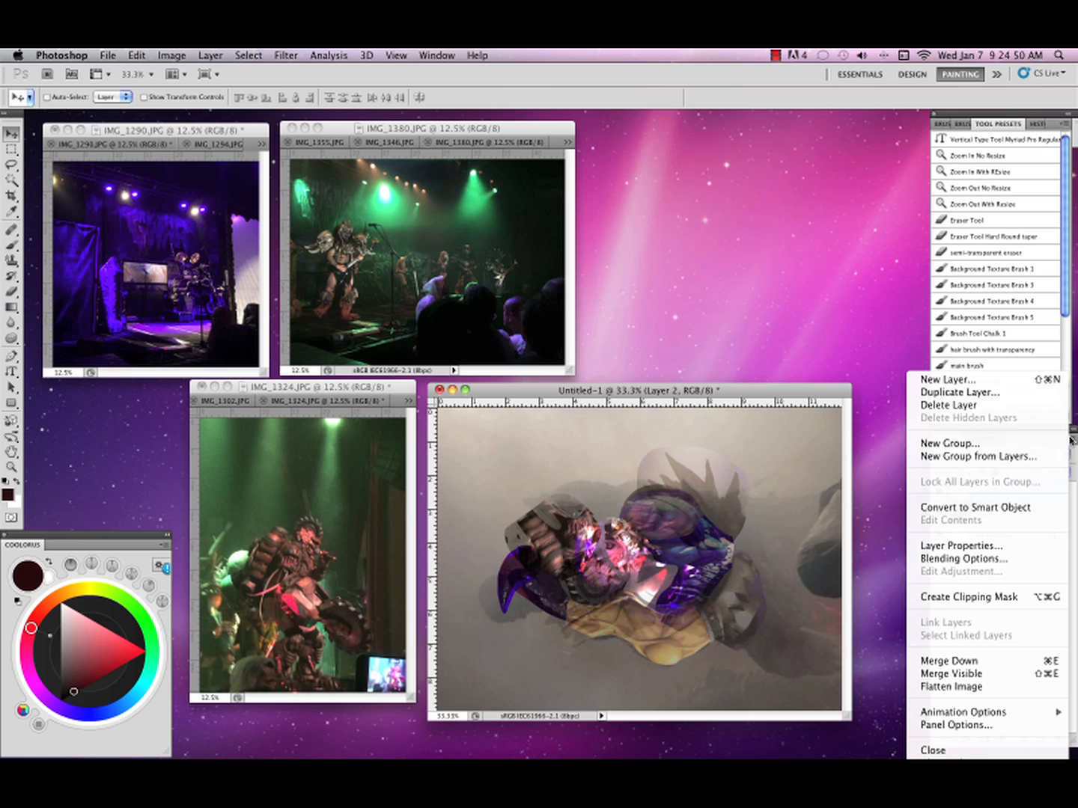
left_click(942, 657)
Copy a lassoed piece around the figure's red-lit area from IMG_1324.JPG into the collage.
key("l")
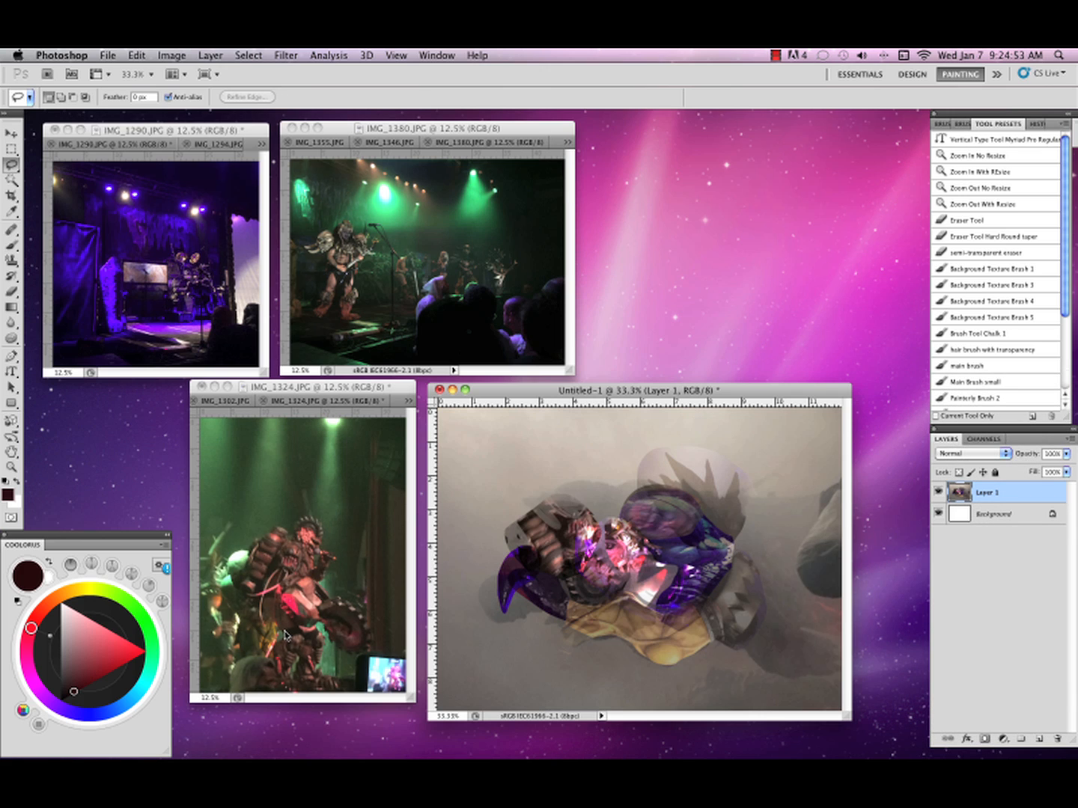
left_click(287, 605)
mouse_move(299, 596)
left_mouse_down()
mouse_move(281, 574)
mouse_move(304, 596)
mouse_move(674, 633)
left_mouse_up()
key("v")
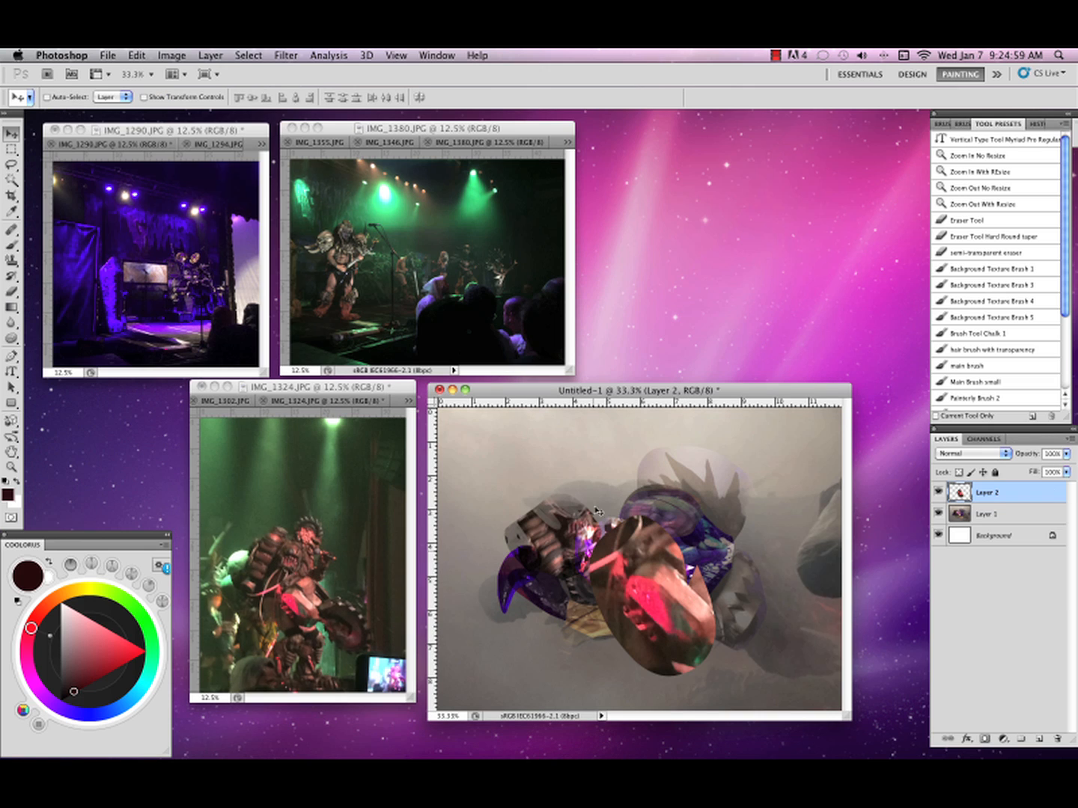
Transform the red-lit piece to about 73% width and 26% height, rotated about -12.7°, and place it below the gold area.
key("ctrl+t")
left_click_drag(720, 515, 697, 648)
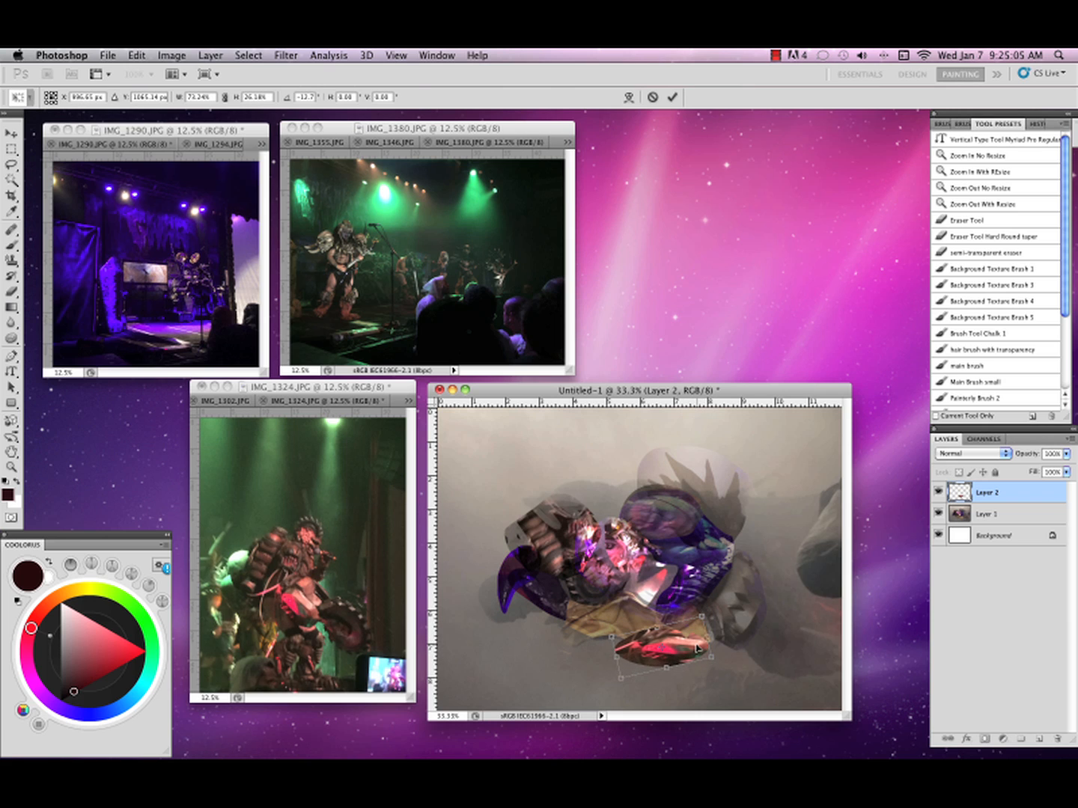
key("Return")
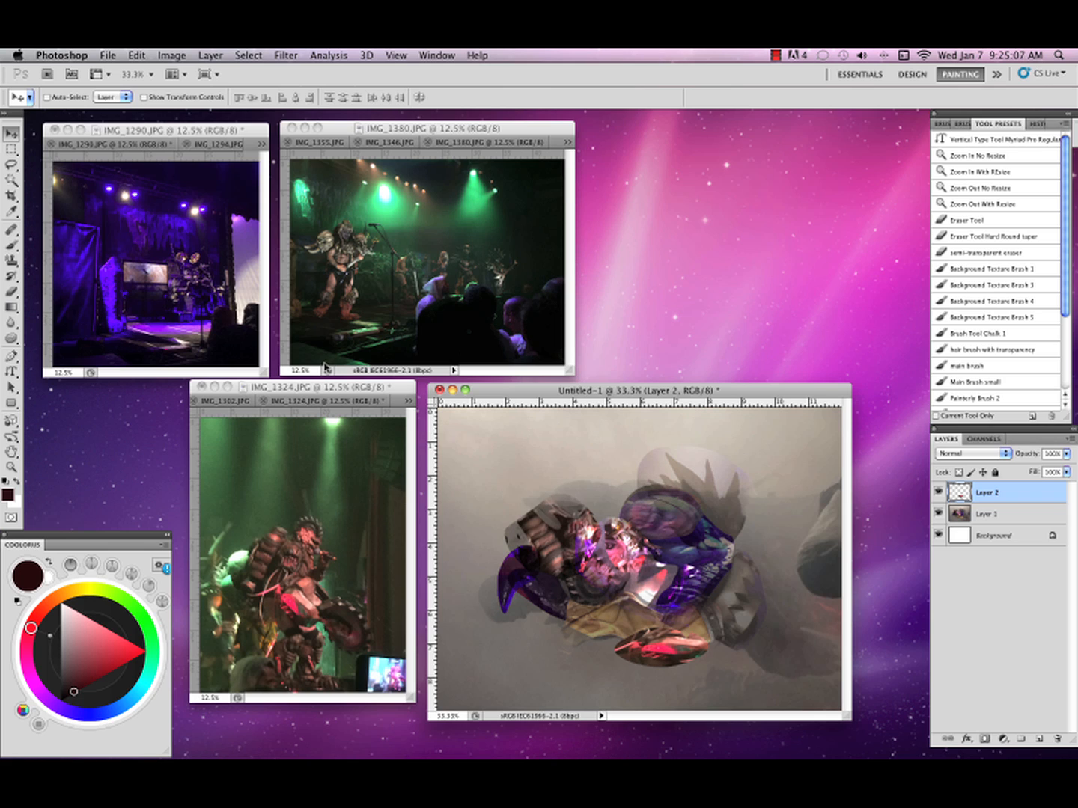
Copy a lassoed ribbed armour piece from IMG_1324.JPG into the collage and shrink it to about 27% by 45% beside the blue cut-out.
left_click(277, 563)
key("l")
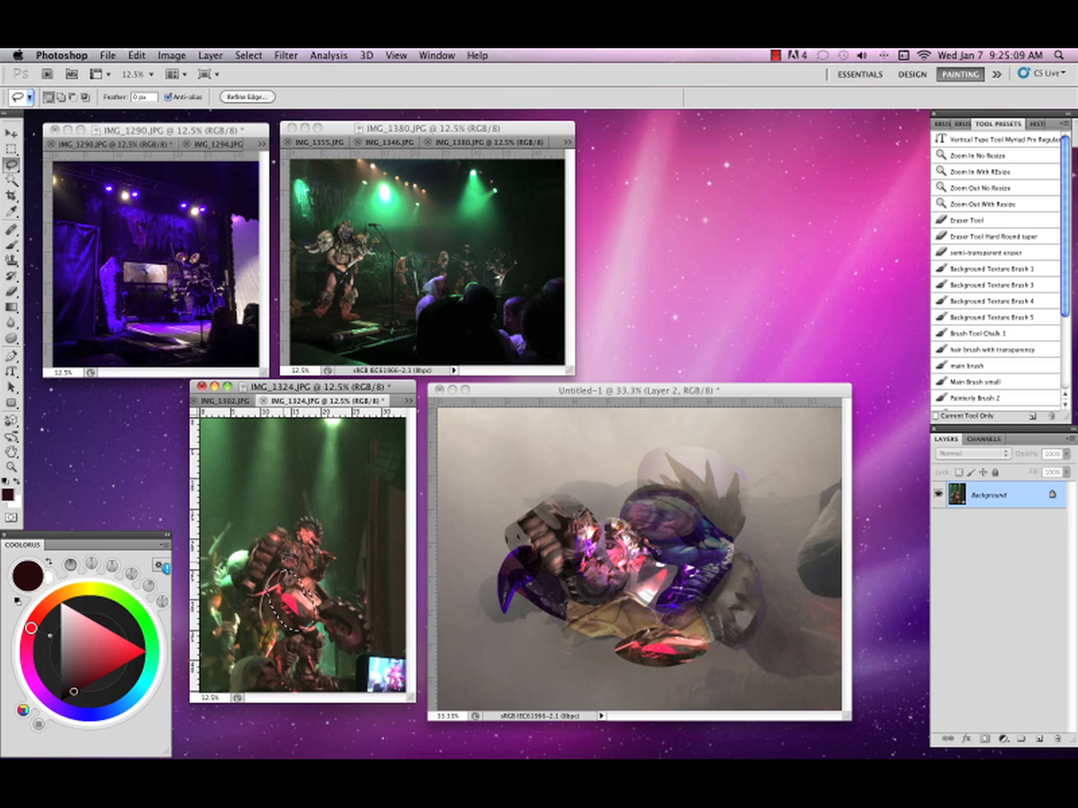
mouse_move(296, 530)
left_mouse_down()
mouse_move(271, 547)
mouse_move(282, 510)
mouse_move(321, 556)
mouse_move(679, 609)
mouse_move(743, 598)
mouse_move(763, 565)
left_mouse_up()
key("v")
key("ctrl+t")
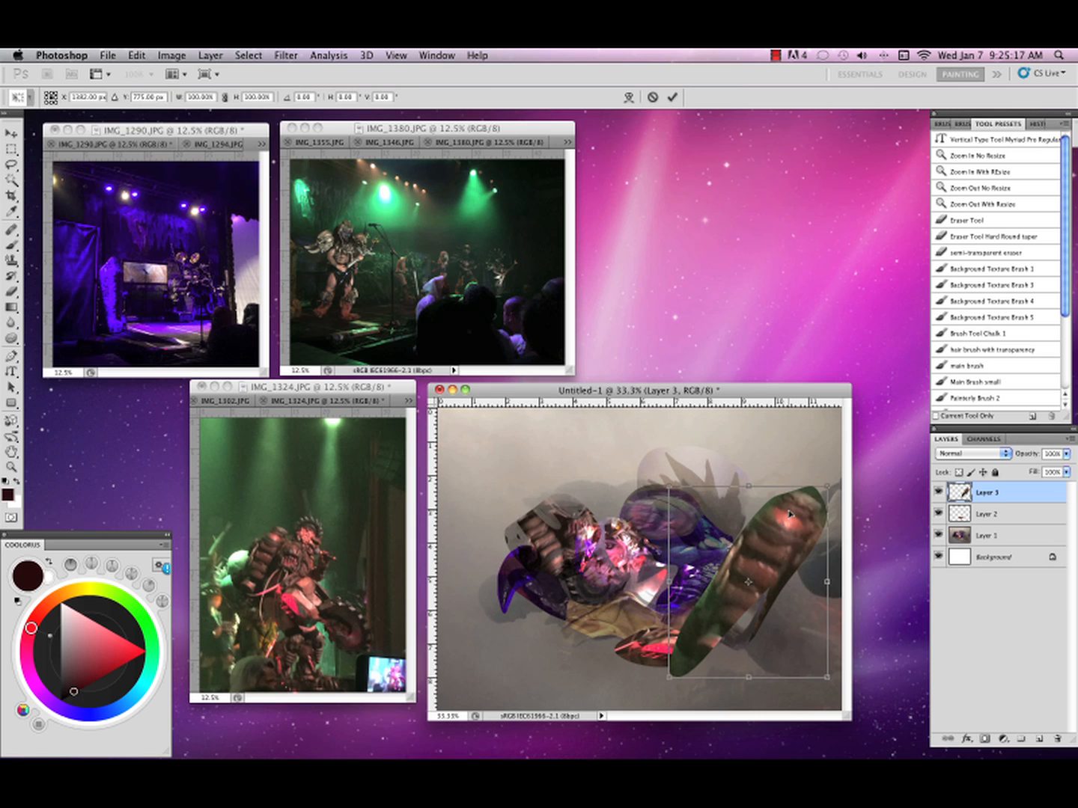
left_click_drag(823, 491, 728, 572)
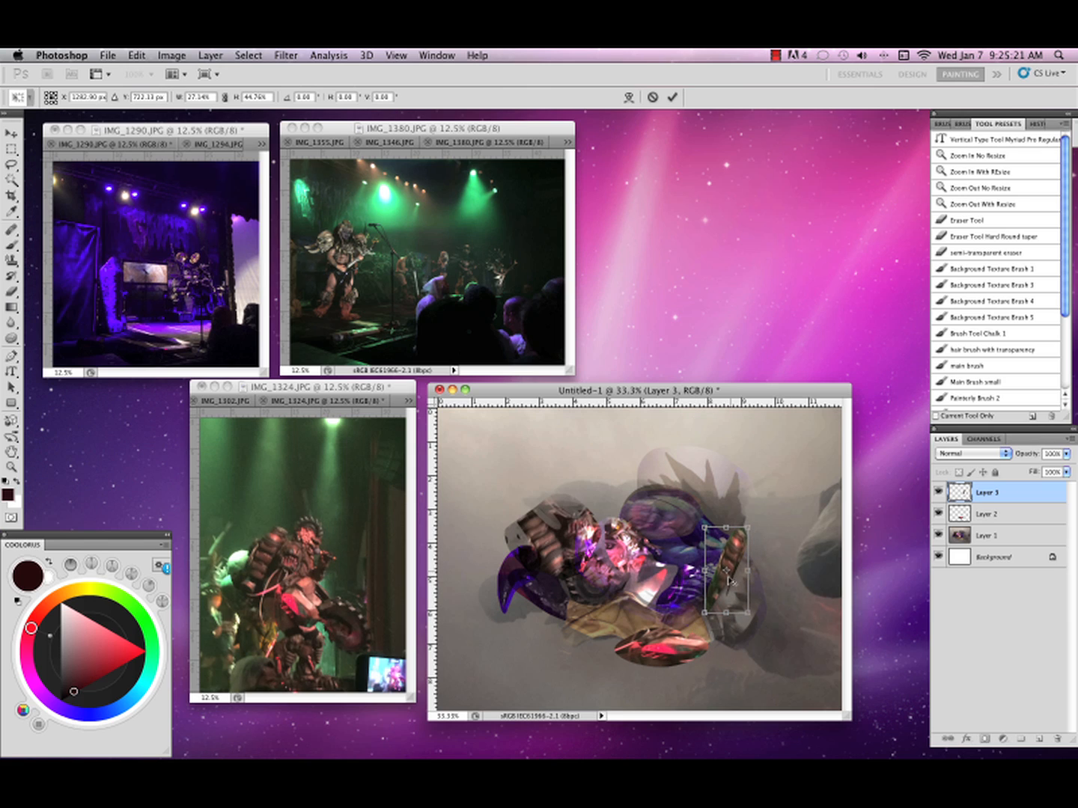
key("Return")
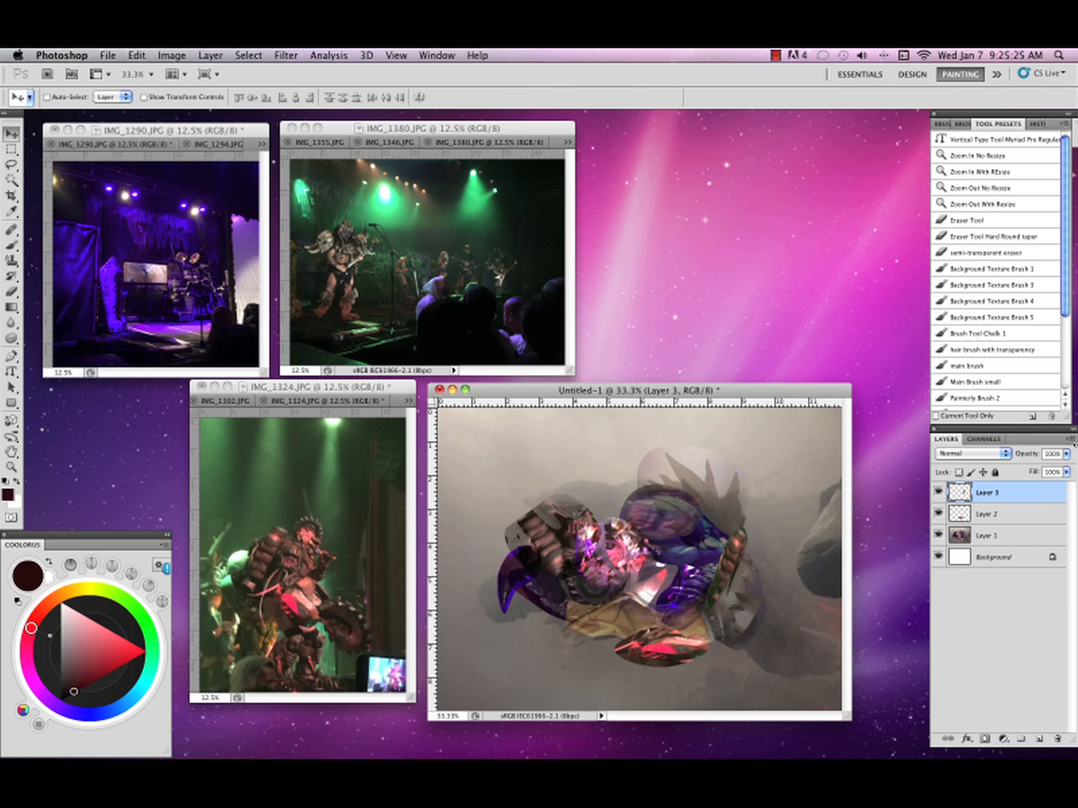
Merge Layer 3 and Layer 2 down into Layer 1 and flip the collage horizontally.
left_click(1070, 445)
left_click(951, 661)
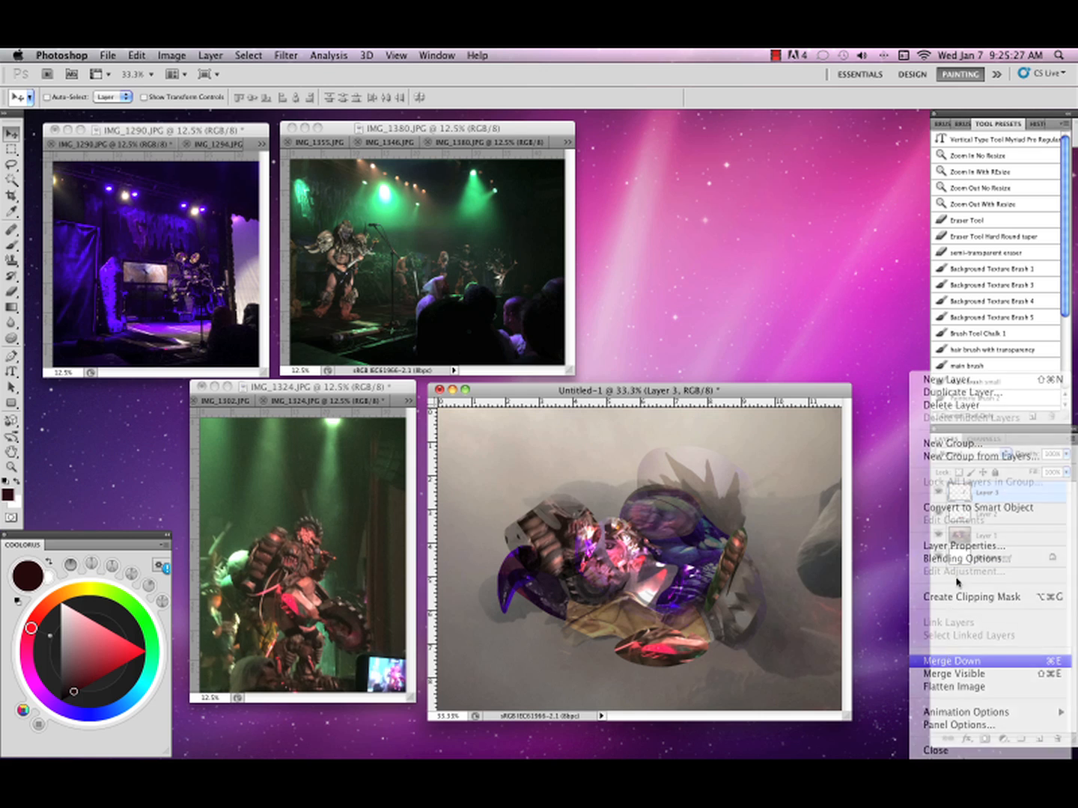
left_click(1070, 443)
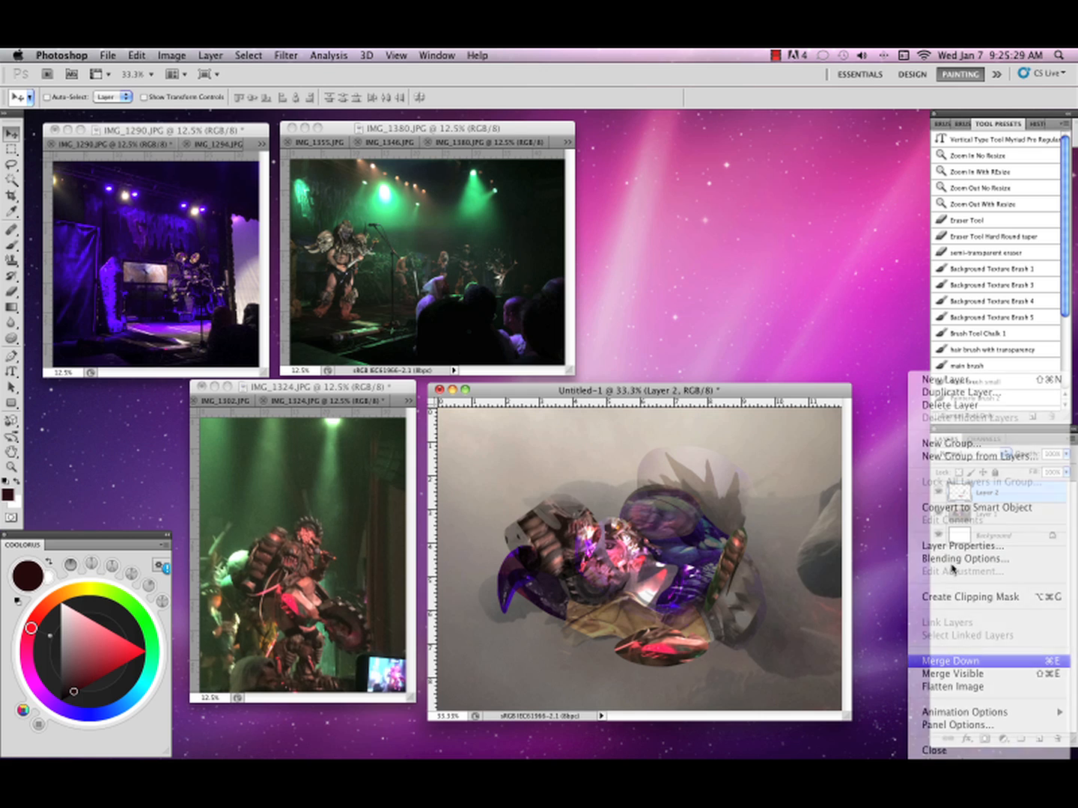
left_click(951, 660)
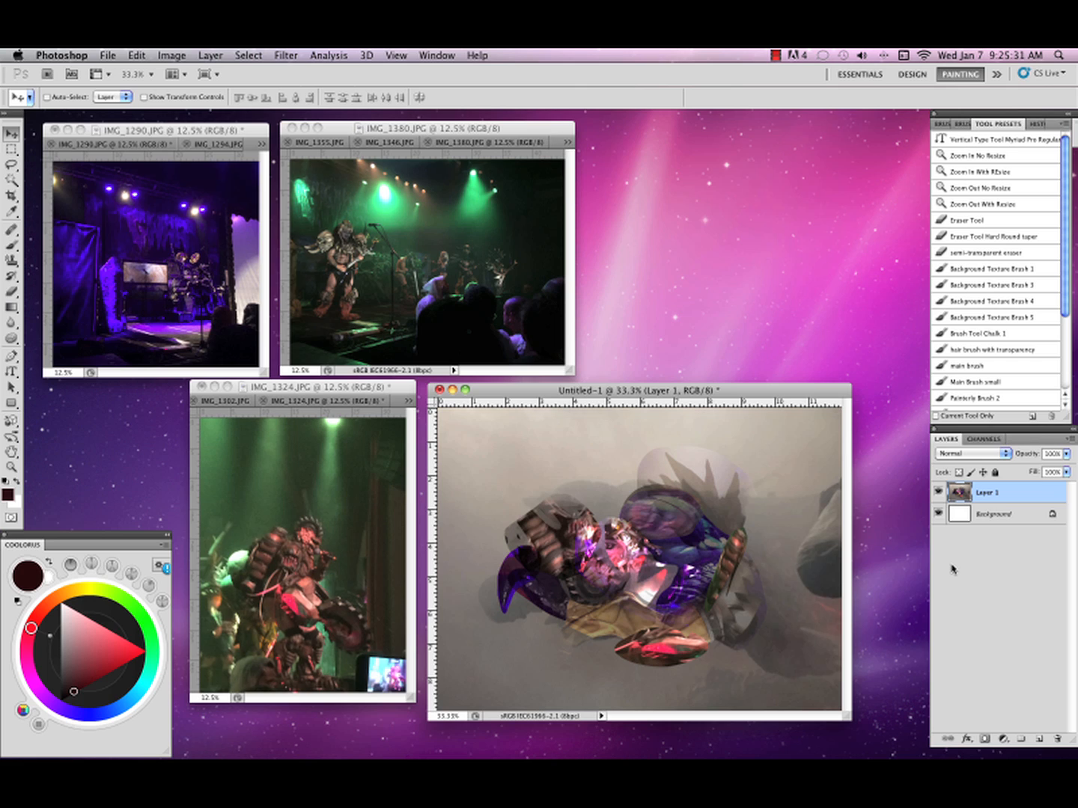
key("F2")
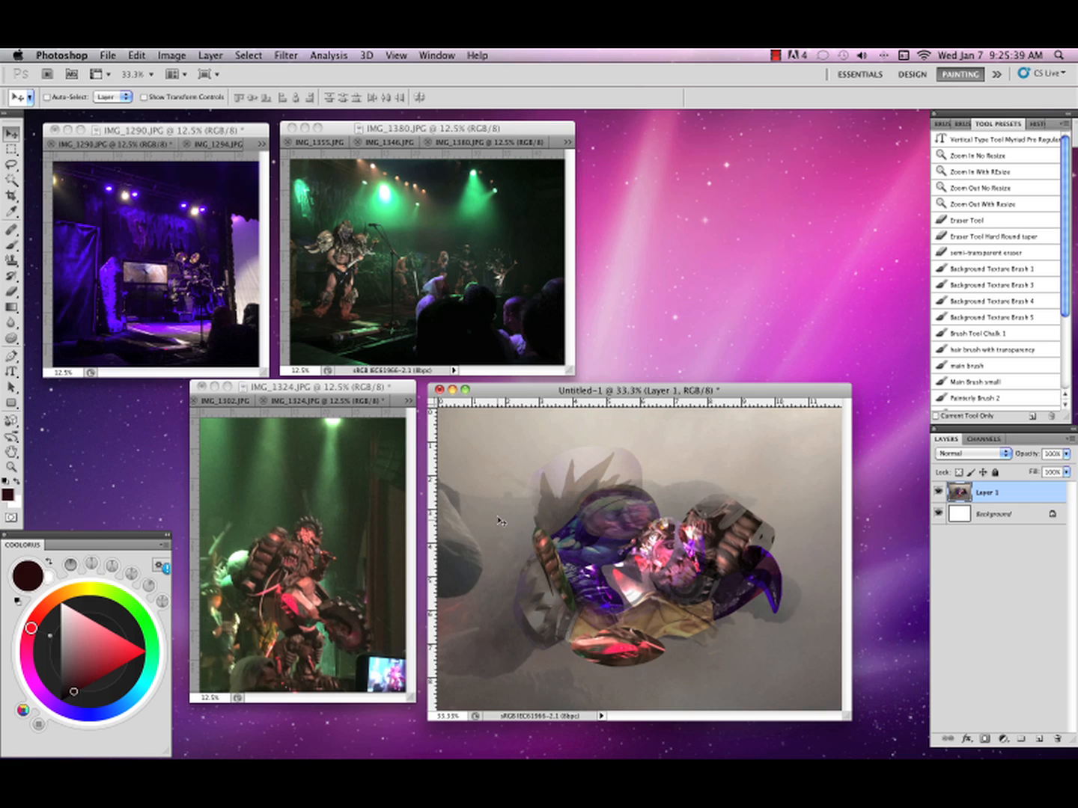
left_click(776, 55)
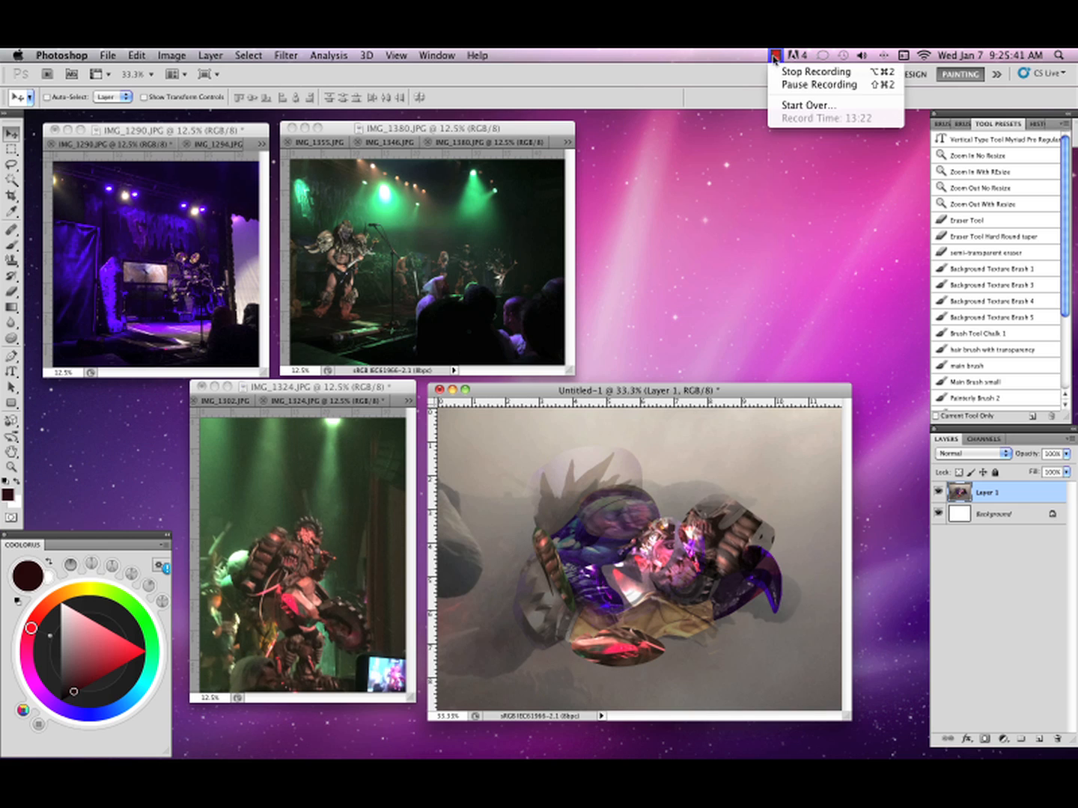
left_click(851, 84)
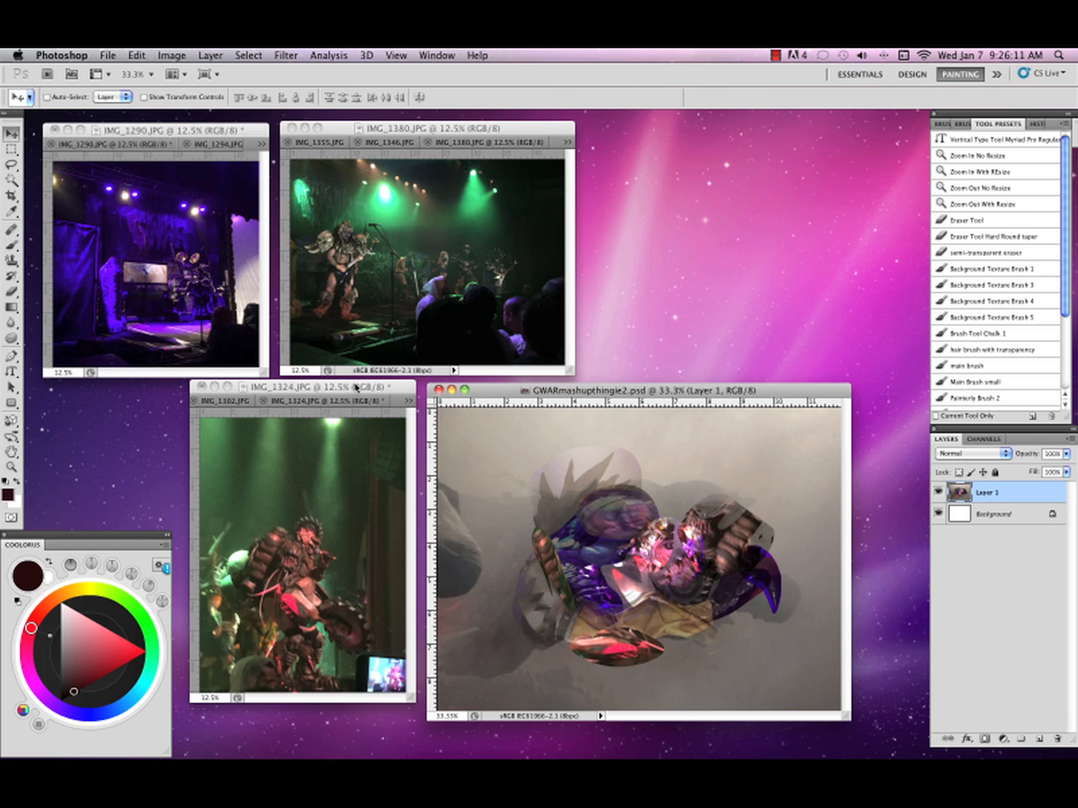
Close IMG_1324.JPG and copy a lassoed piece around the green figure's head from IMG_1348.JPG into the collage.
left_click(356, 387)
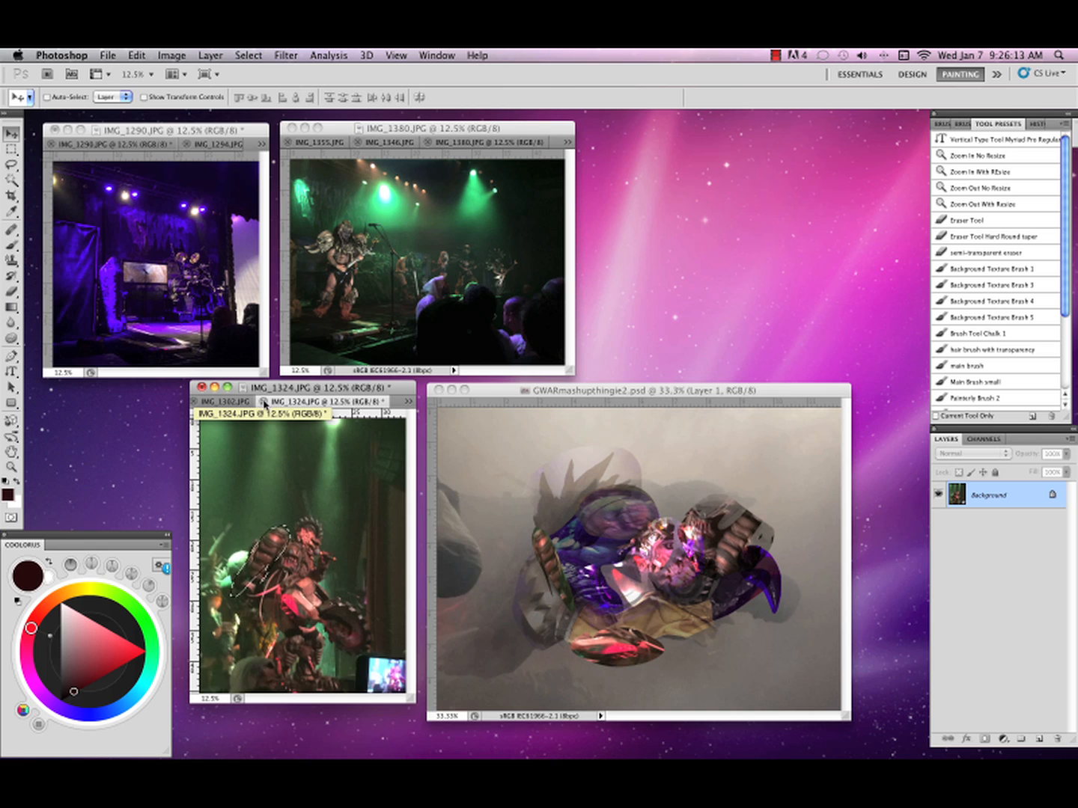
left_click(263, 405)
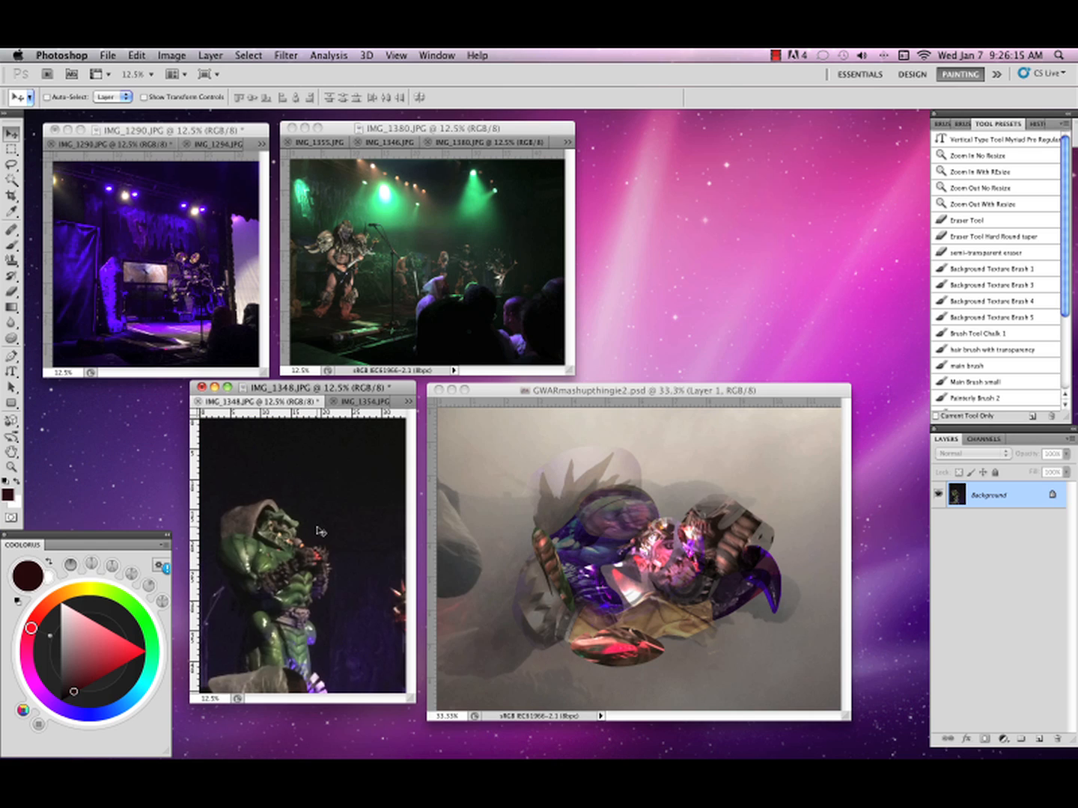
key("l")
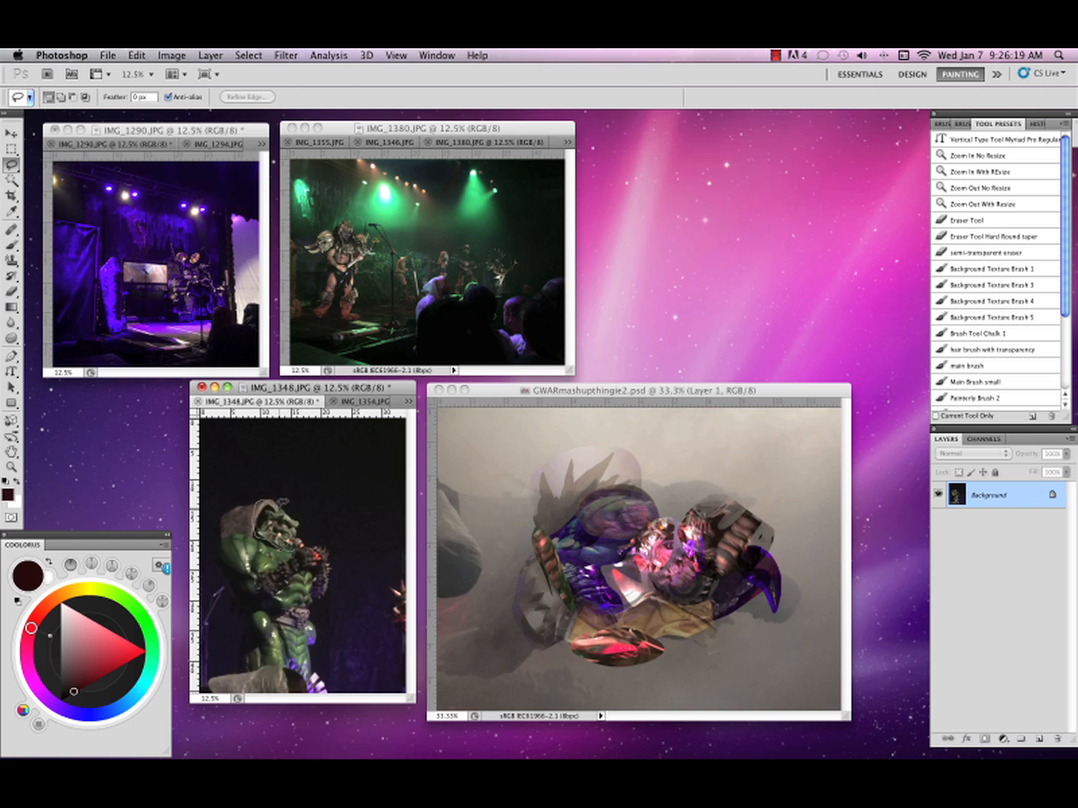
mouse_move(283, 504)
left_mouse_down()
mouse_move(306, 522)
mouse_move(293, 522)
mouse_move(289, 548)
mouse_move(300, 536)
mouse_move(275, 526)
mouse_move(688, 530)
mouse_move(732, 503)
mouse_move(740, 522)
mouse_move(715, 533)
mouse_move(733, 511)
mouse_move(721, 489)
mouse_move(789, 453)
mouse_move(806, 463)
mouse_move(737, 502)
left_mouse_up()
key("v")
Shrink and flatten the green head piece with Free Transform over the upper edge of the blue cut-out.
key("ctrl+t")
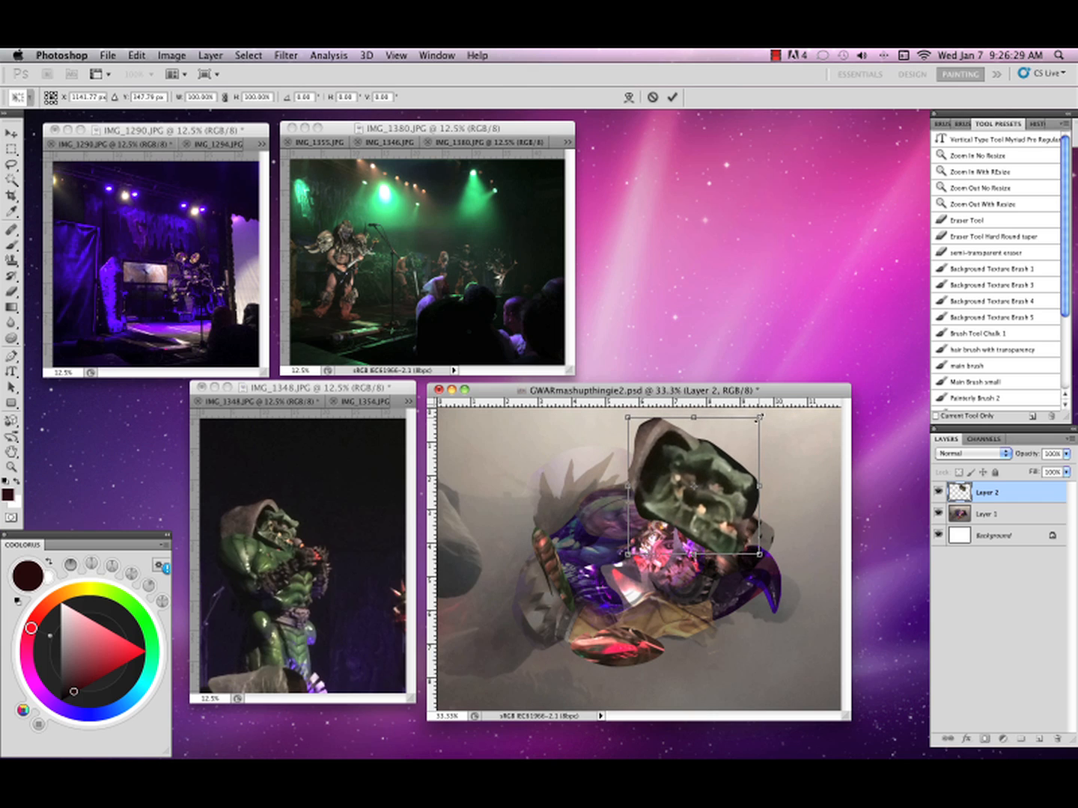
left_click_drag(760, 416, 722, 474)
key("Return")
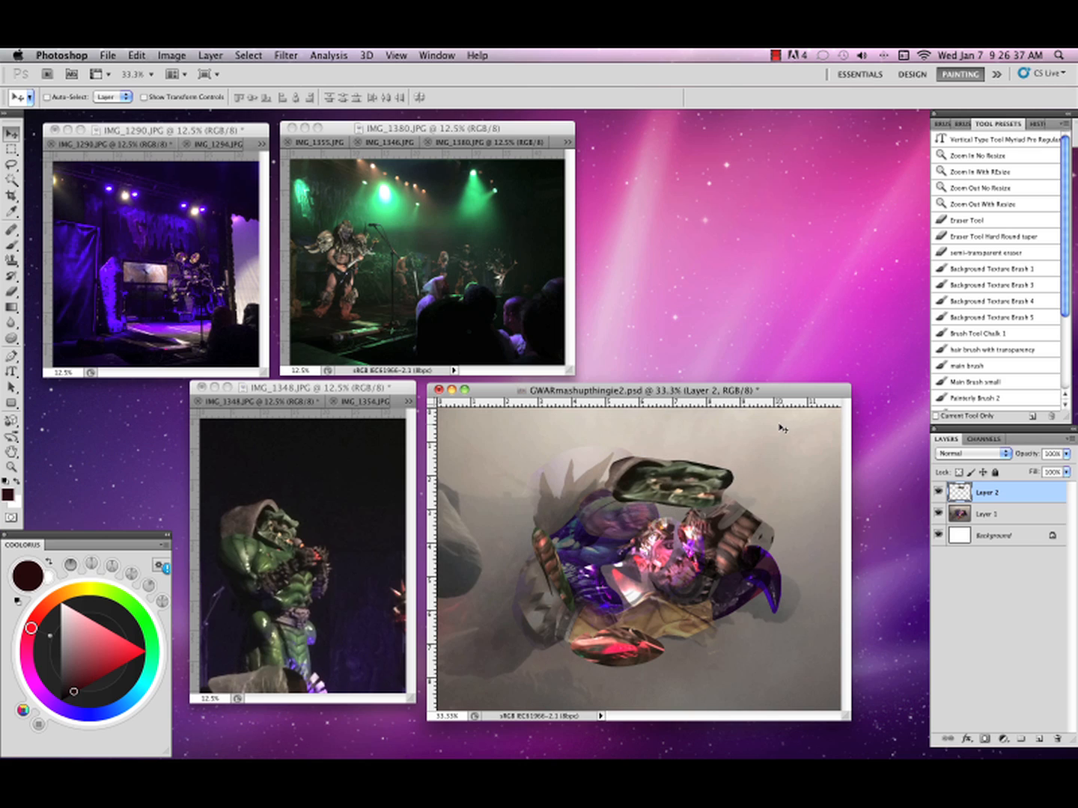
Lower the green head piece's opacity to 77% and merge Layer 2 down into Layer 1.
left_click(1065, 454)
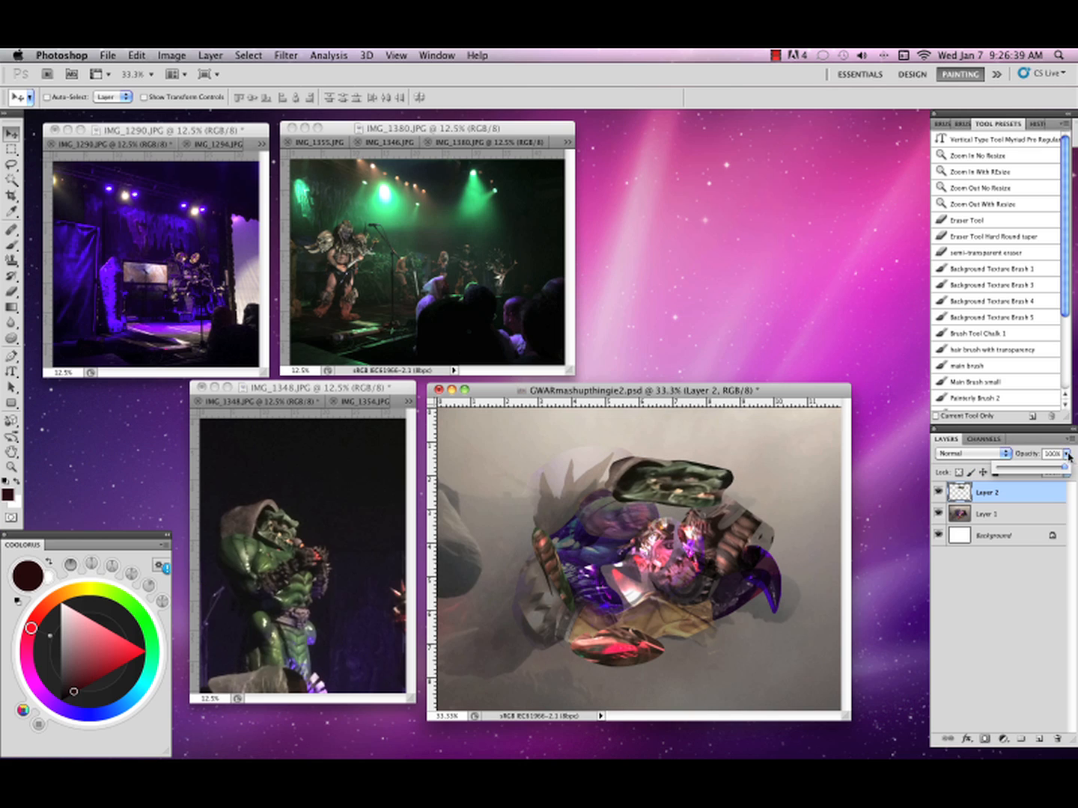
mouse_move(1066, 469)
left_mouse_down()
mouse_move(1039, 469)
mouse_move(1055, 469)
left_mouse_up()
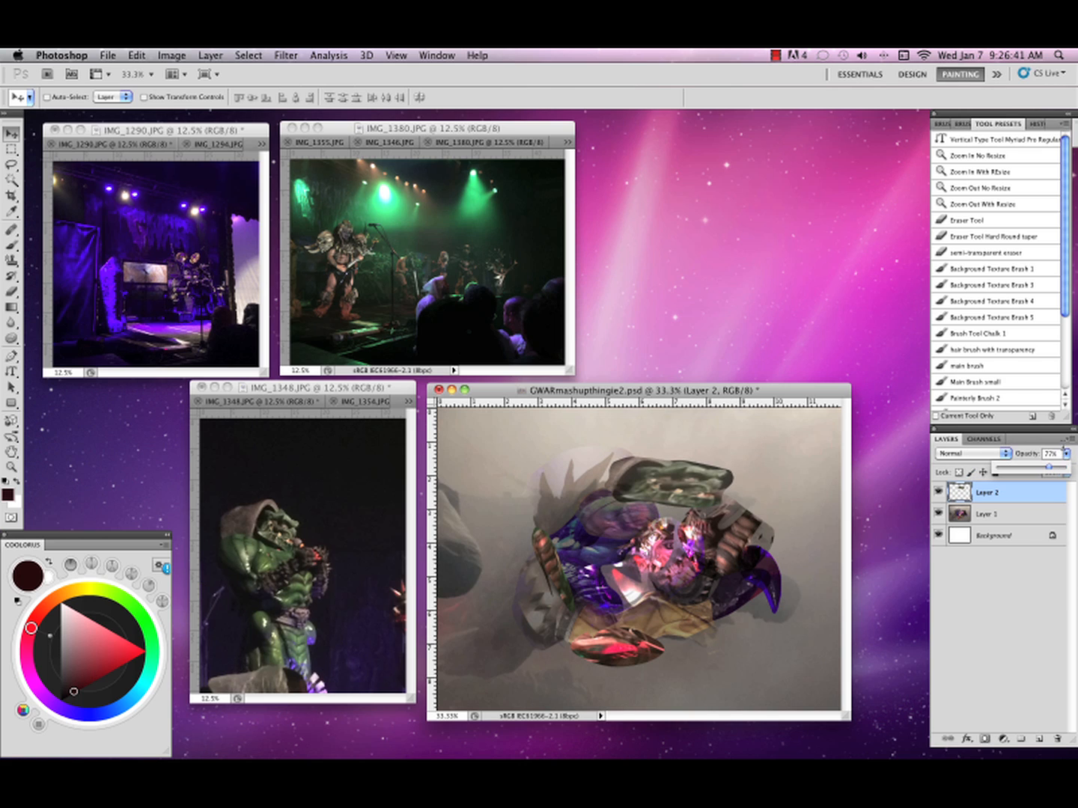
left_click(1072, 440)
left_click(937, 658)
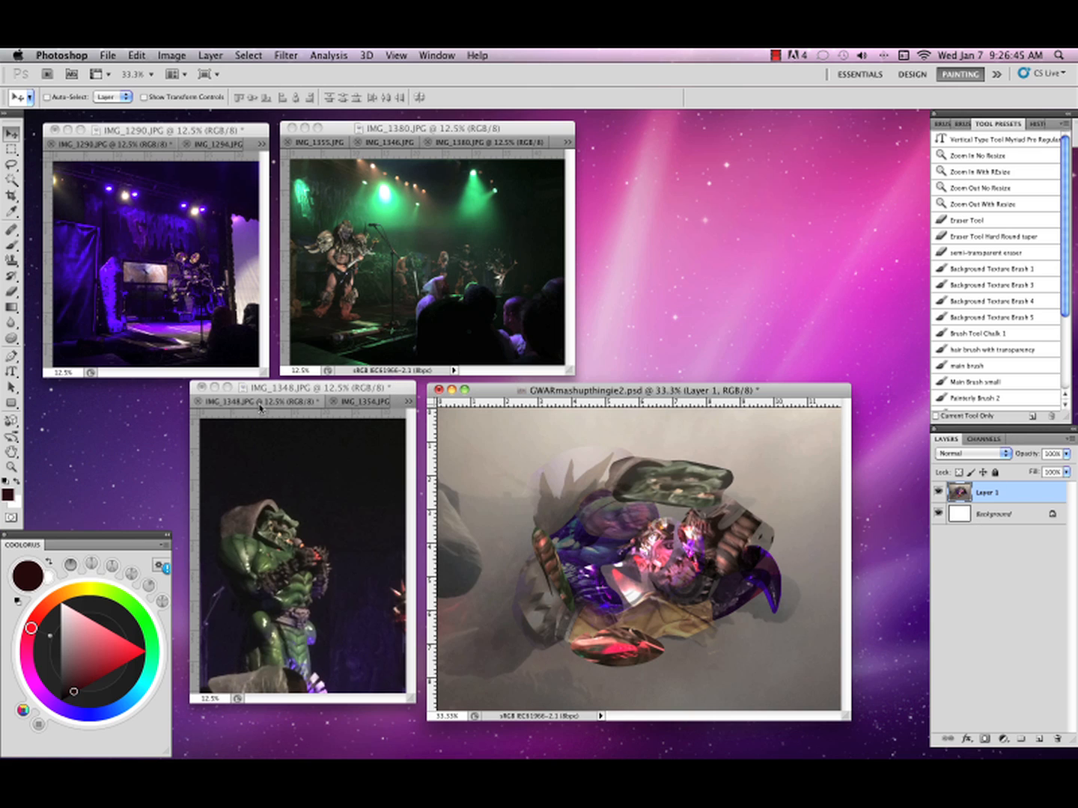
Copy a lassoed piece around the green figure's spiked arm from IMG_1348.JPG into the collage.
left_click_drag(270, 499, 302, 533)
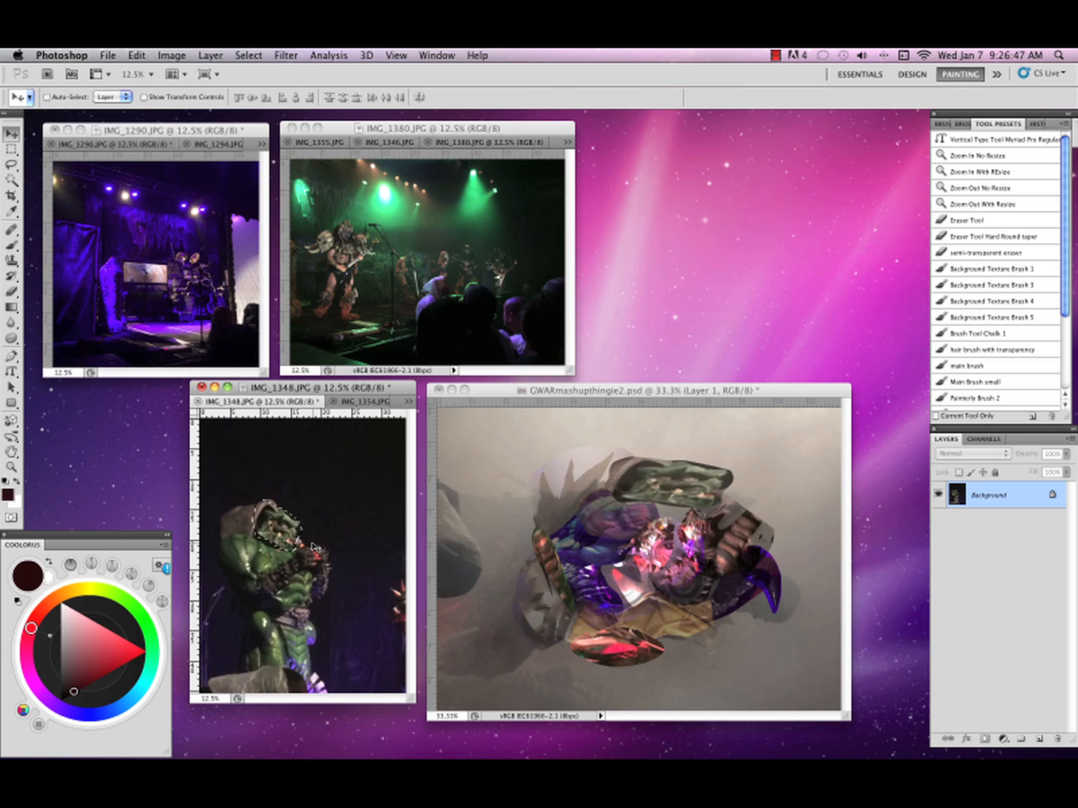
key("l")
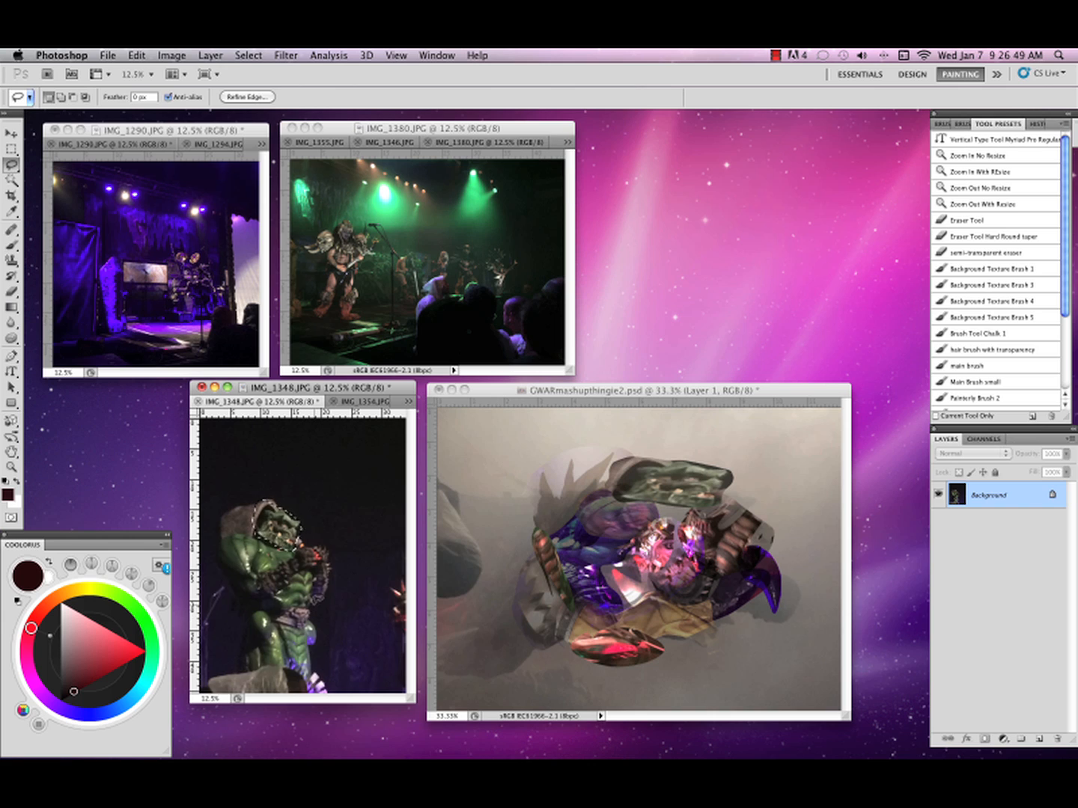
left_click(320, 603)
mouse_move(303, 535)
left_mouse_down()
mouse_move(337, 563)
mouse_move(321, 604)
mouse_move(322, 594)
mouse_move(535, 557)
mouse_move(614, 540)
left_mouse_up()
key("v")
Rotate the spiked arm piece to about -77°, scale it to about 57% by 79%, and place it just above the green head piece.
key("super+t")
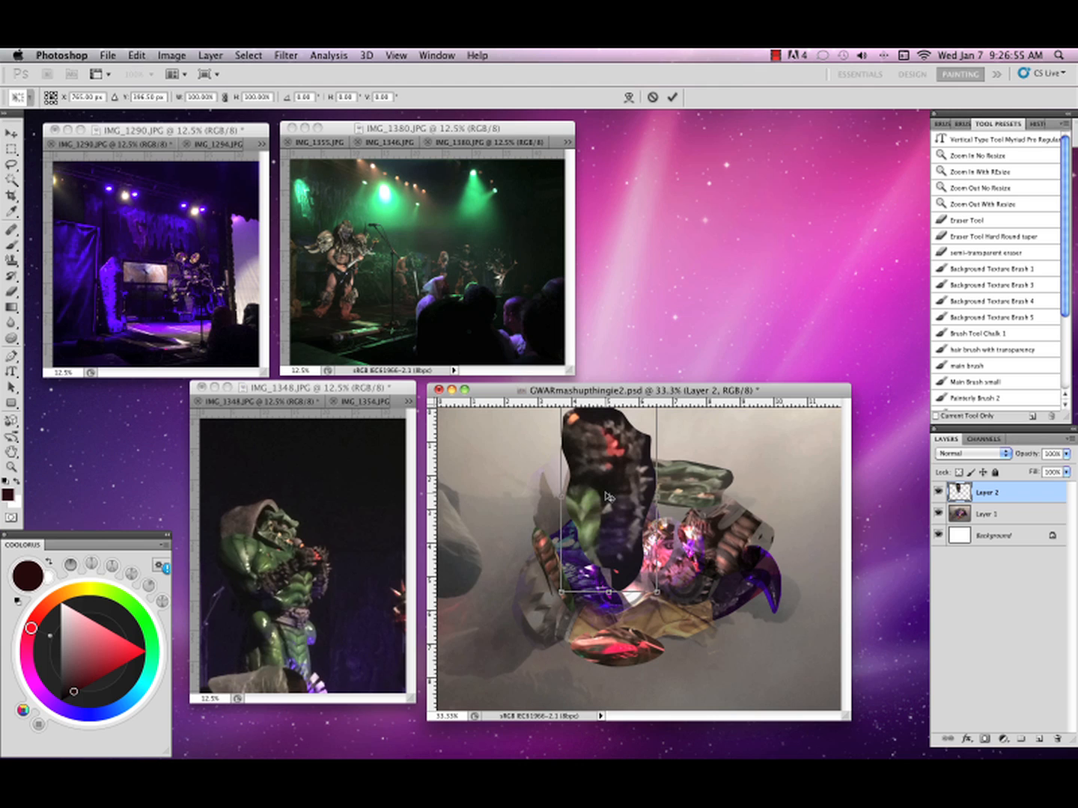
left_click_drag(711, 534, 626, 420)
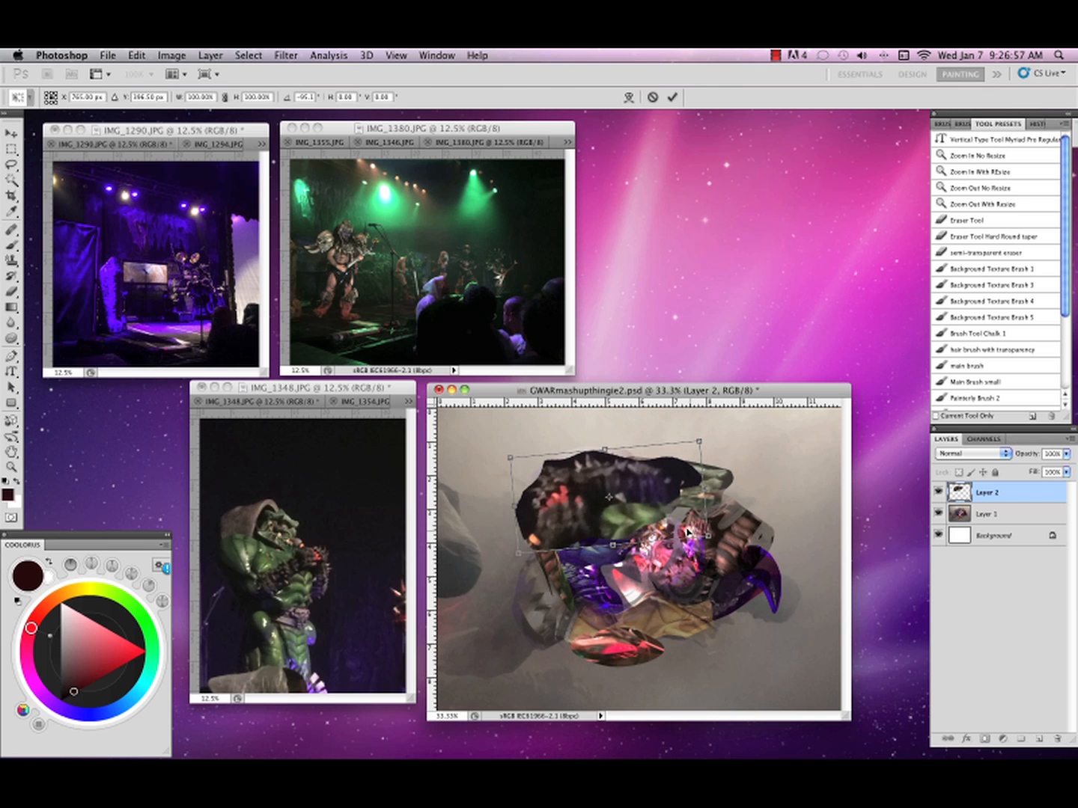
left_click_drag(707, 536, 750, 483)
left_click_drag(790, 433, 722, 473)
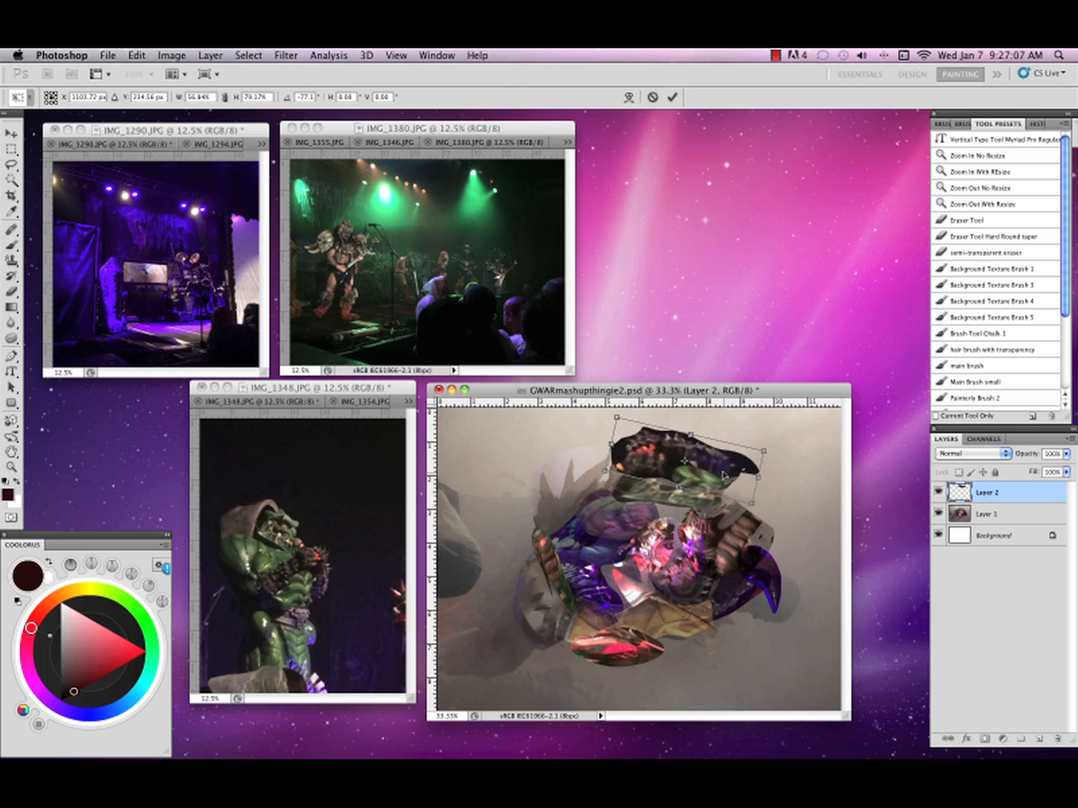
key("Return")
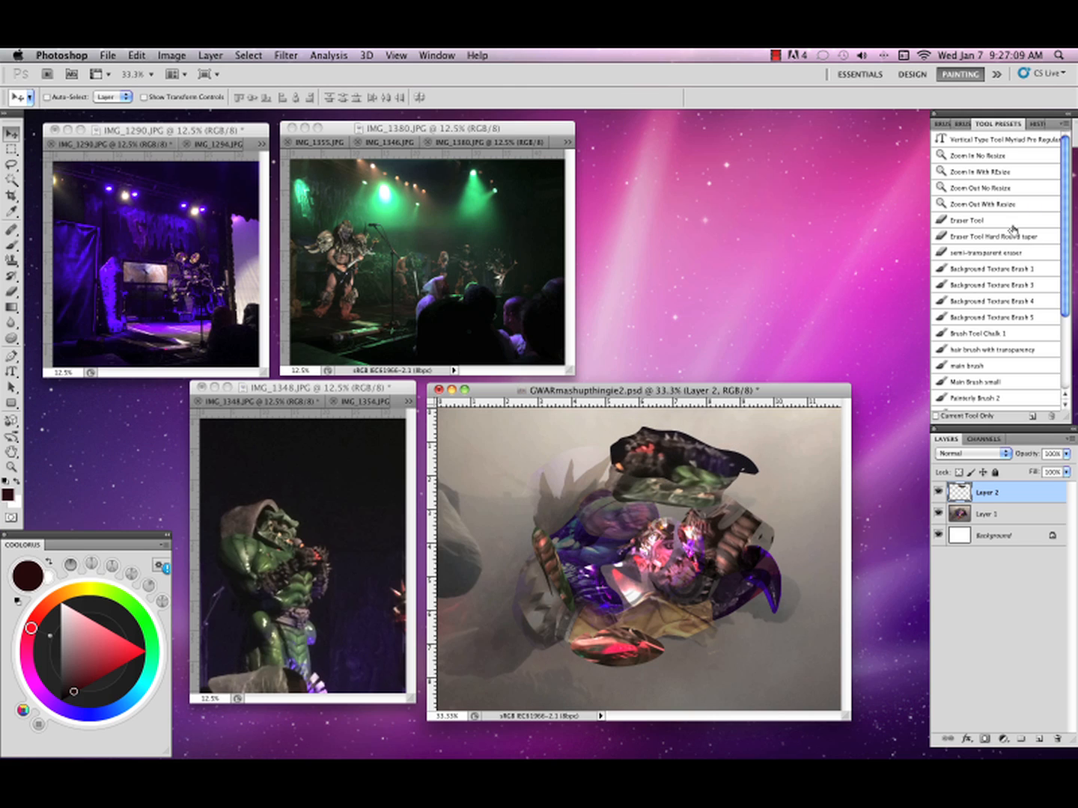
Erase the spiked arm piece's lower edge with the semi-transparent eraser preset and move the piece slightly down and left.
left_click(1012, 255)
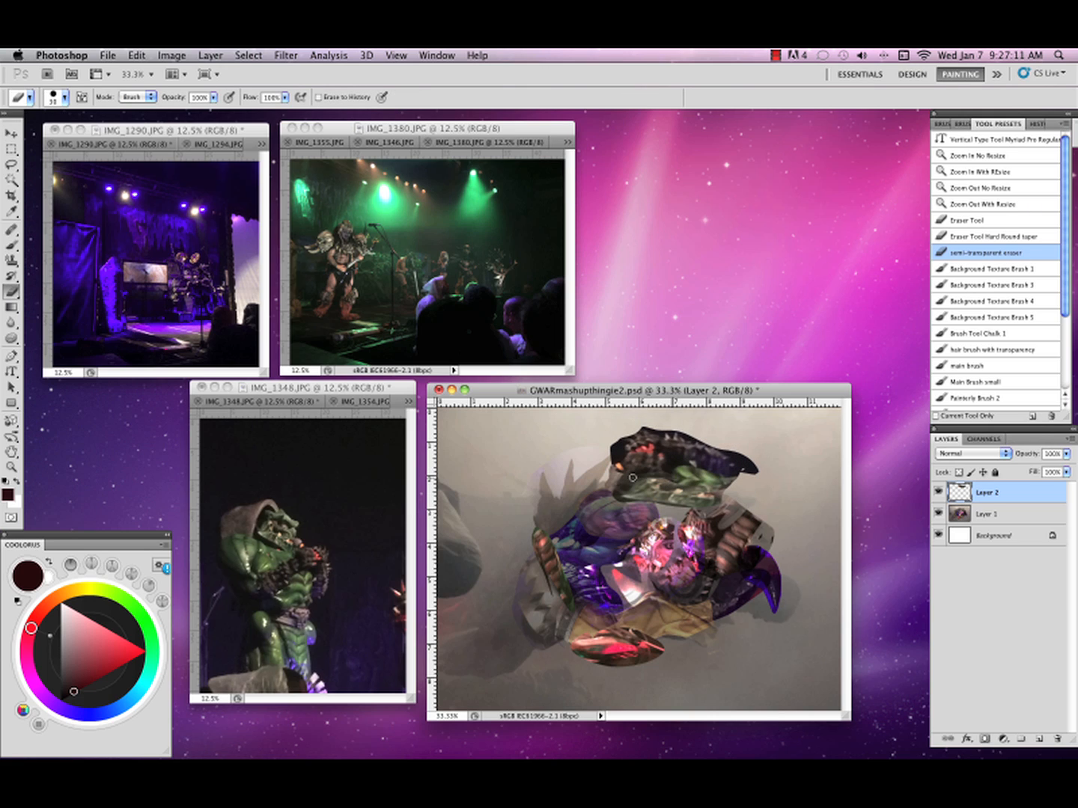
mouse_move(669, 462)
left_mouse_down()
mouse_move(700, 487)
mouse_move(704, 469)
mouse_move(721, 479)
mouse_move(663, 459)
left_mouse_up()
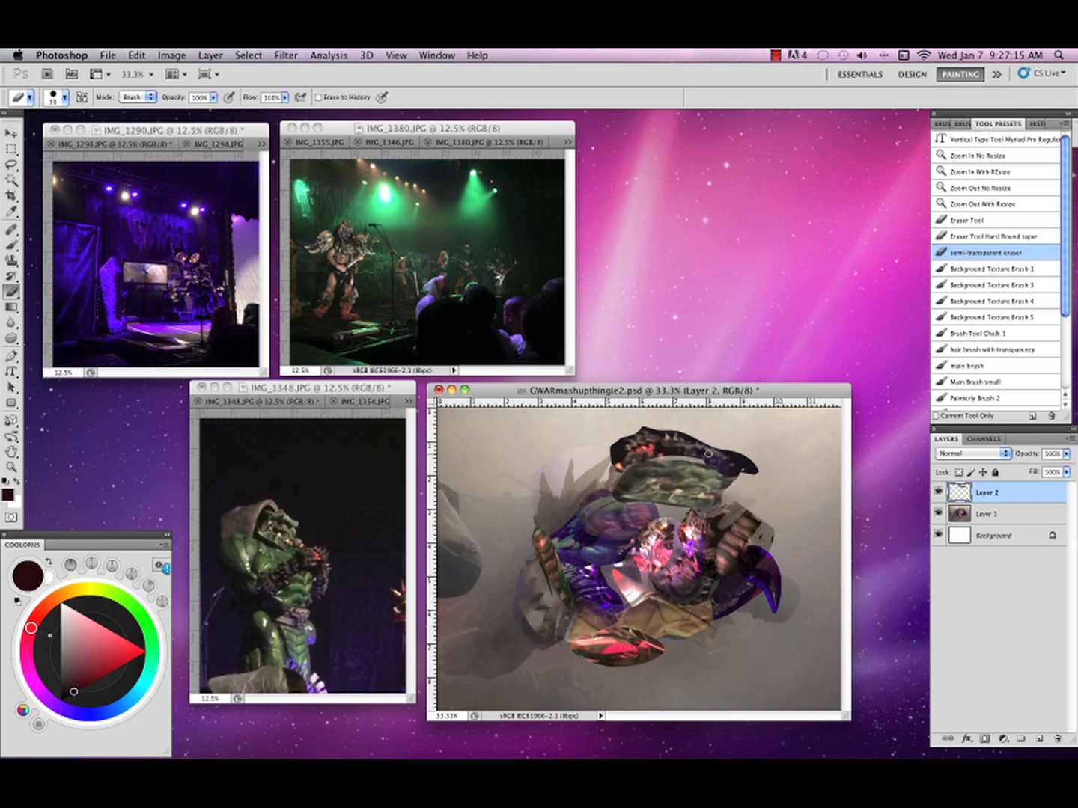
key("v")
left_click_drag(732, 462, 719, 473)
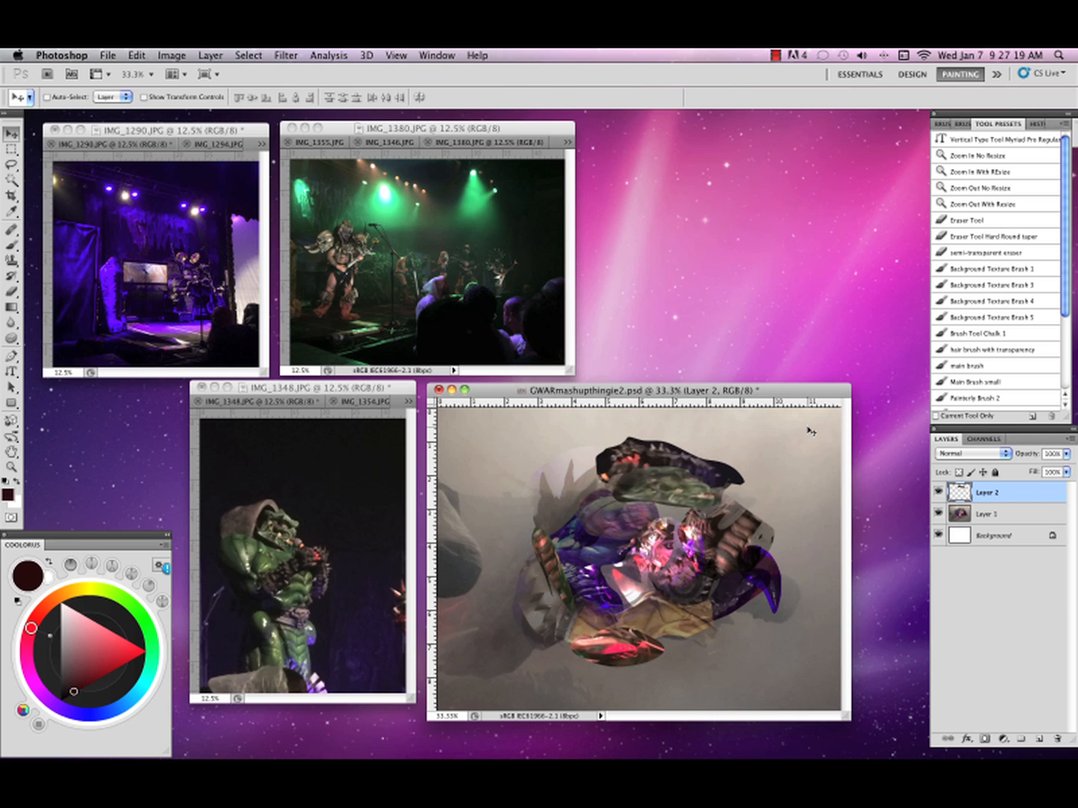
Flatten the spiked arm piece slightly with Free Transform.
key("super+t")
left_click_drag(762, 437, 759, 428)
key("Return")
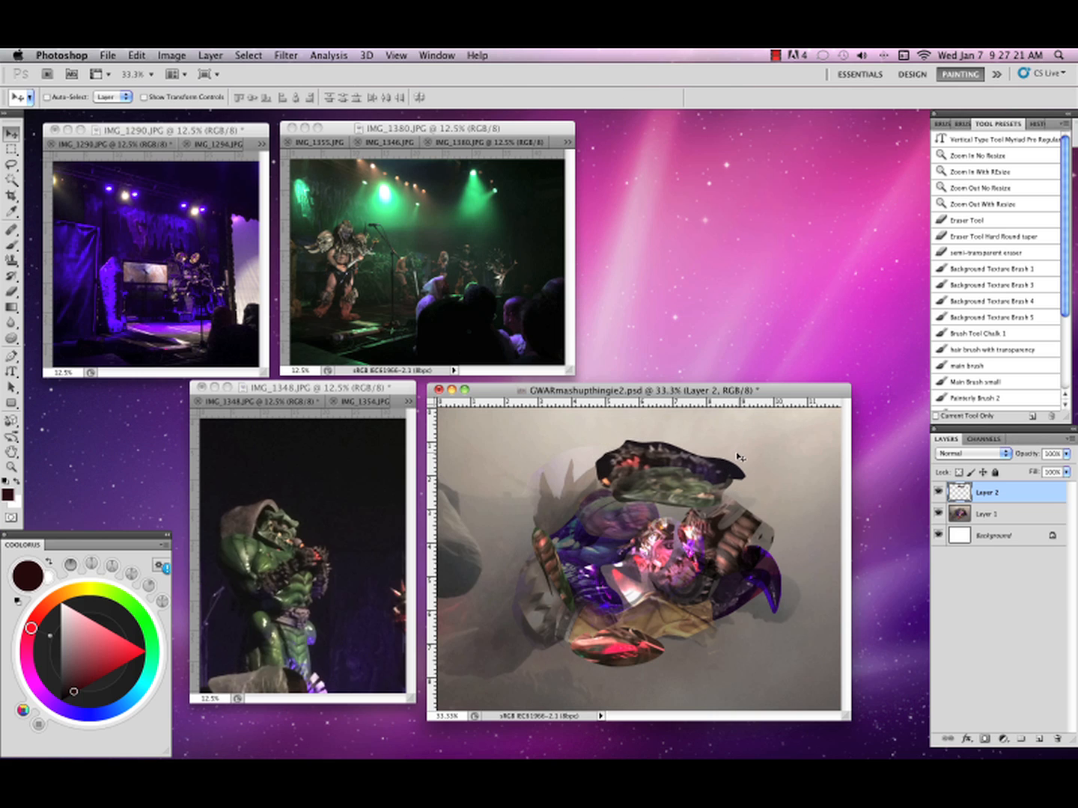
Warp the spiked arm piece so its lower corners stretch down around the green head piece and its upper edge bulges.
left_click(137, 56)
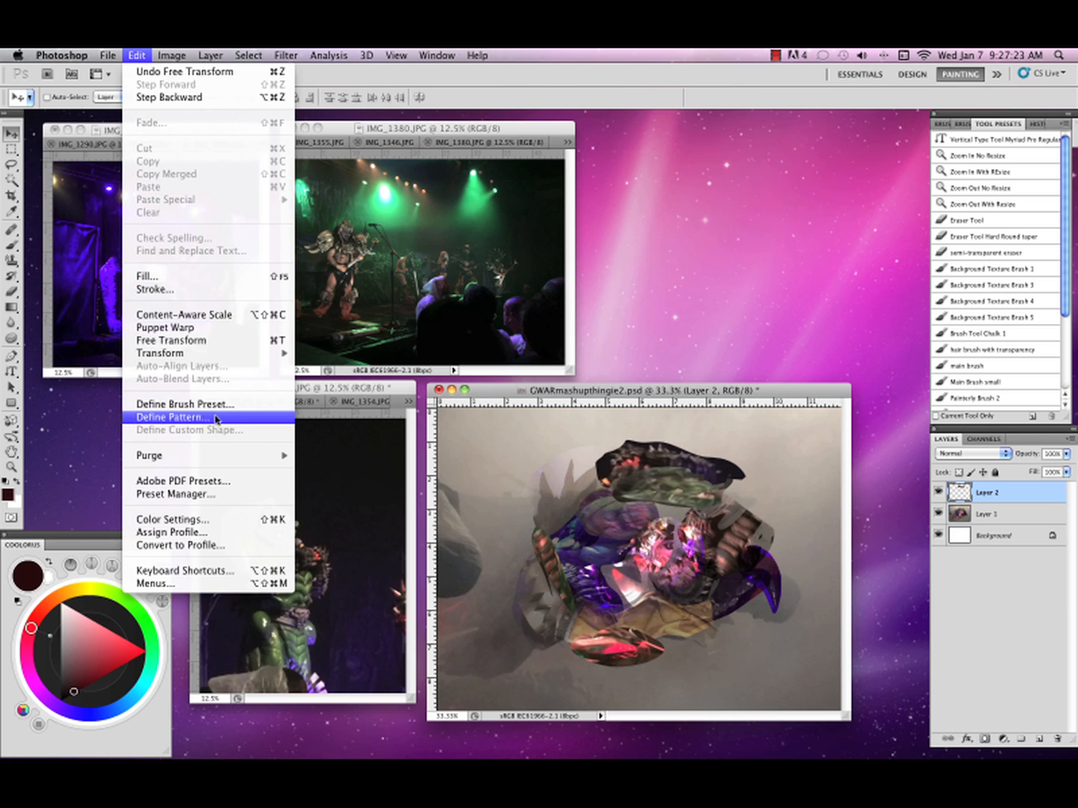
mouse_move(221, 354)
left_click(320, 442)
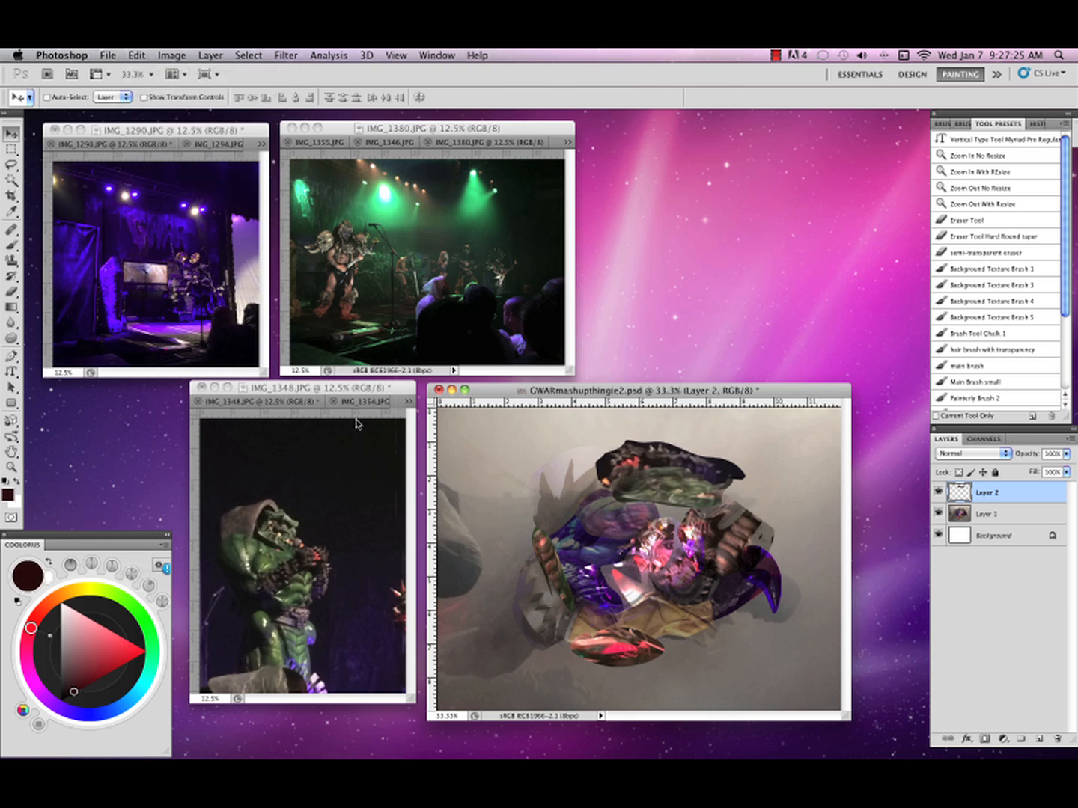
left_click_drag(603, 494, 610, 515)
left_click_drag(645, 441, 618, 435)
left_click_drag(745, 458, 738, 500)
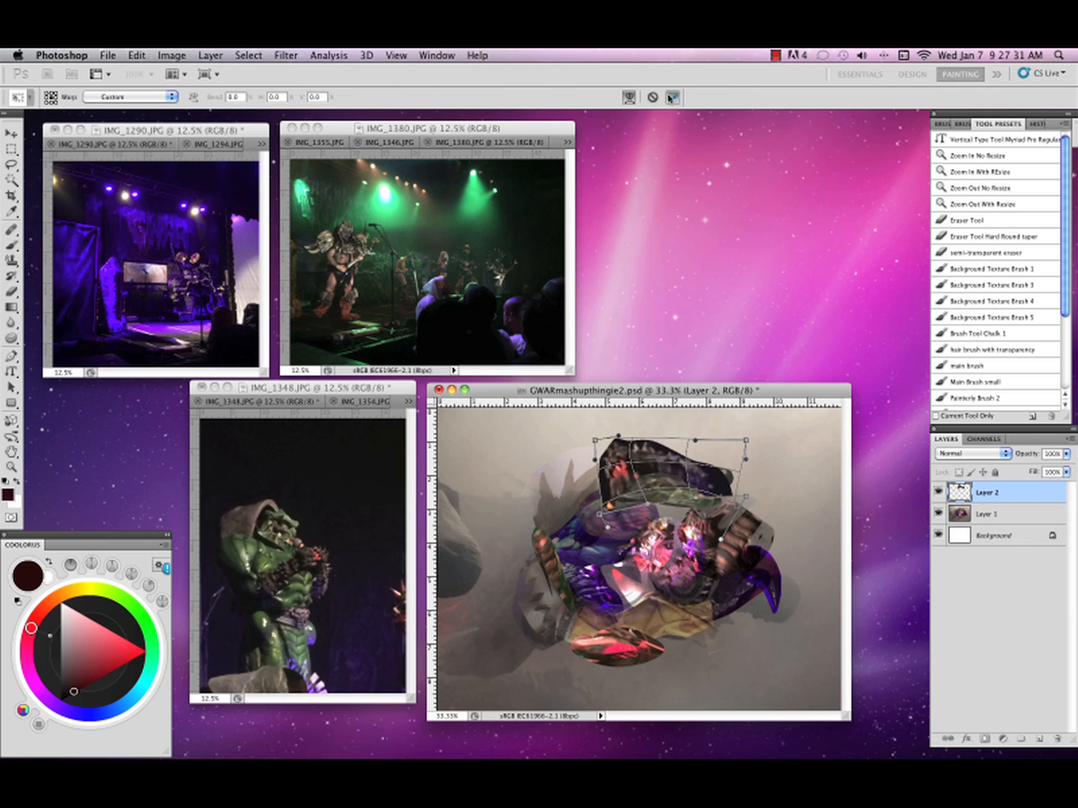
left_click(672, 97)
Set the warped spiked arm piece's blend mode to Overlay.
left_click(1005, 456)
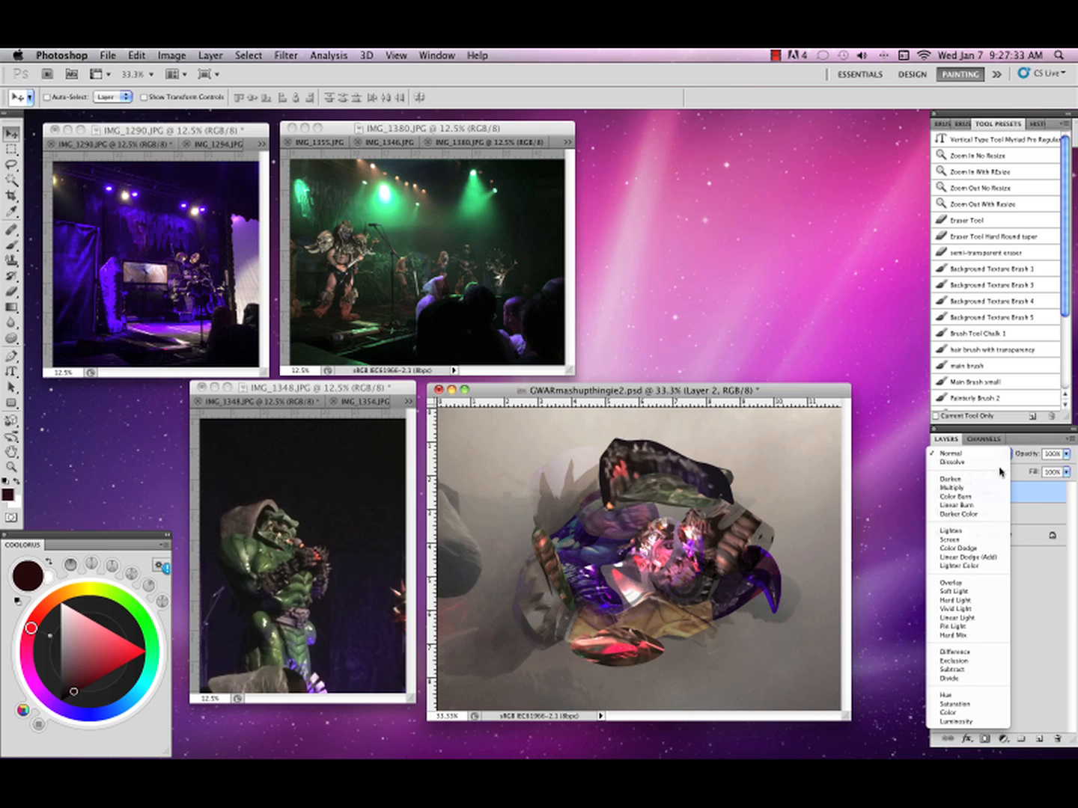
left_click(950, 576)
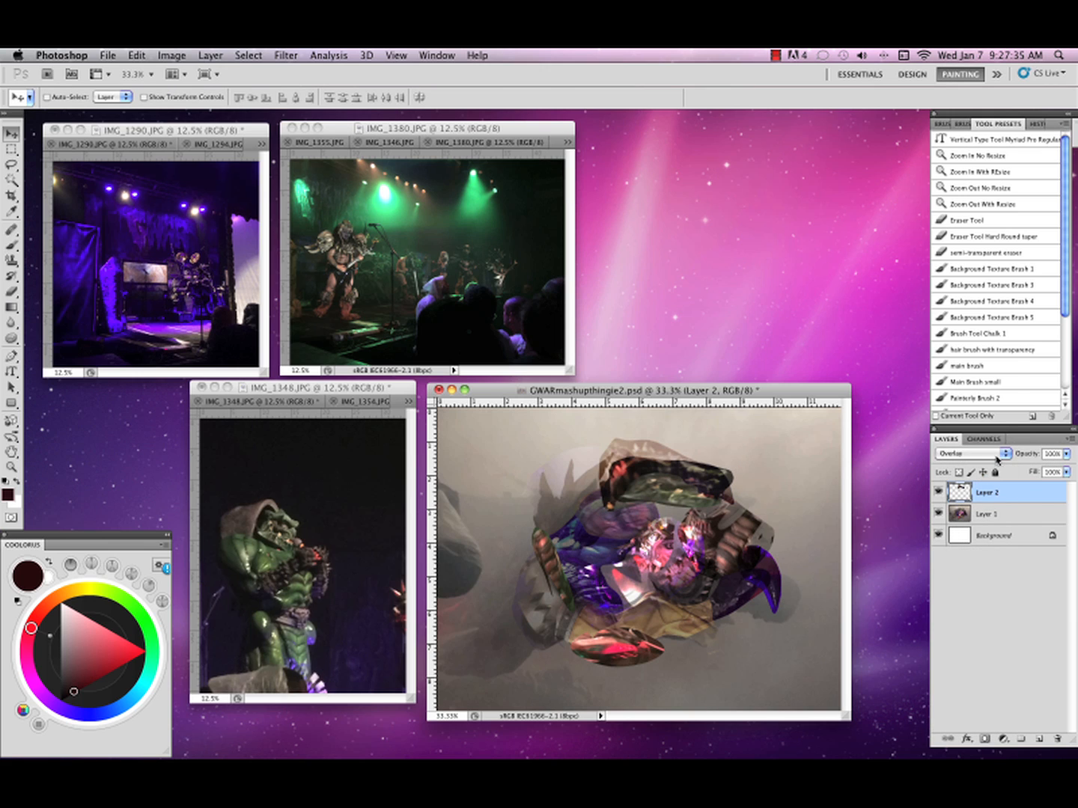
Compare Soft Light, Dissolve and Multiply blending on the spiked arm piece and settle on Darken.
left_click(997, 460)
left_click(975, 465)
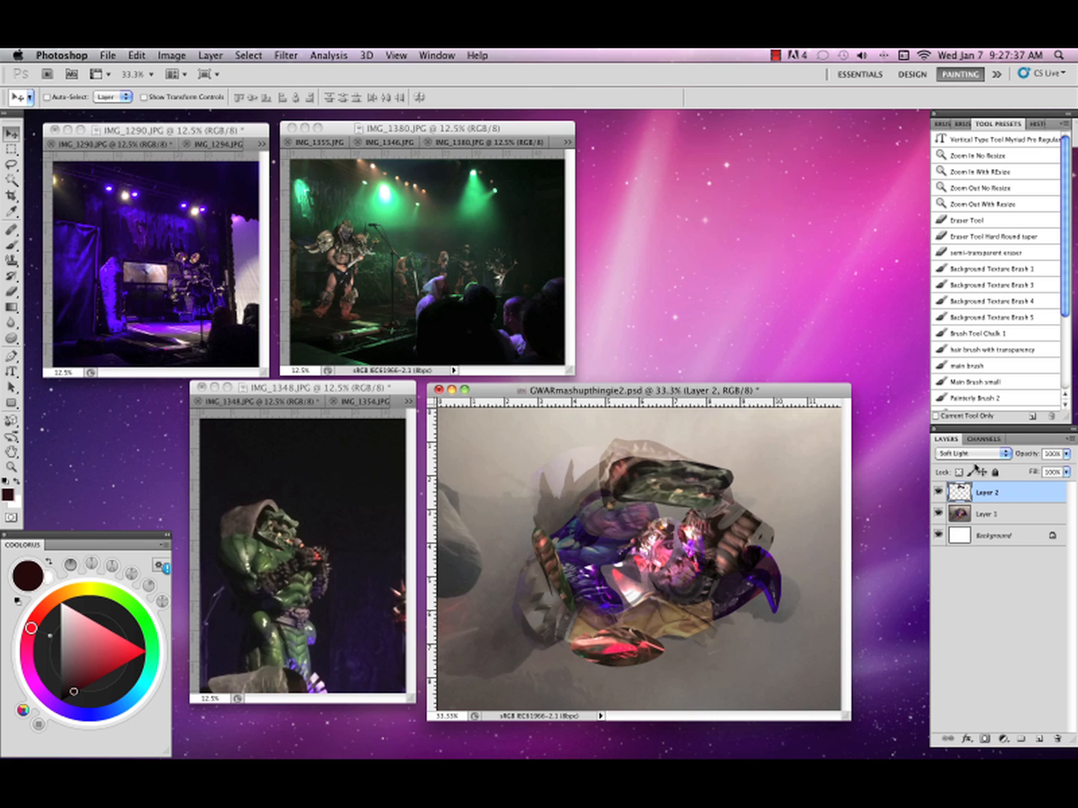
left_click(994, 462)
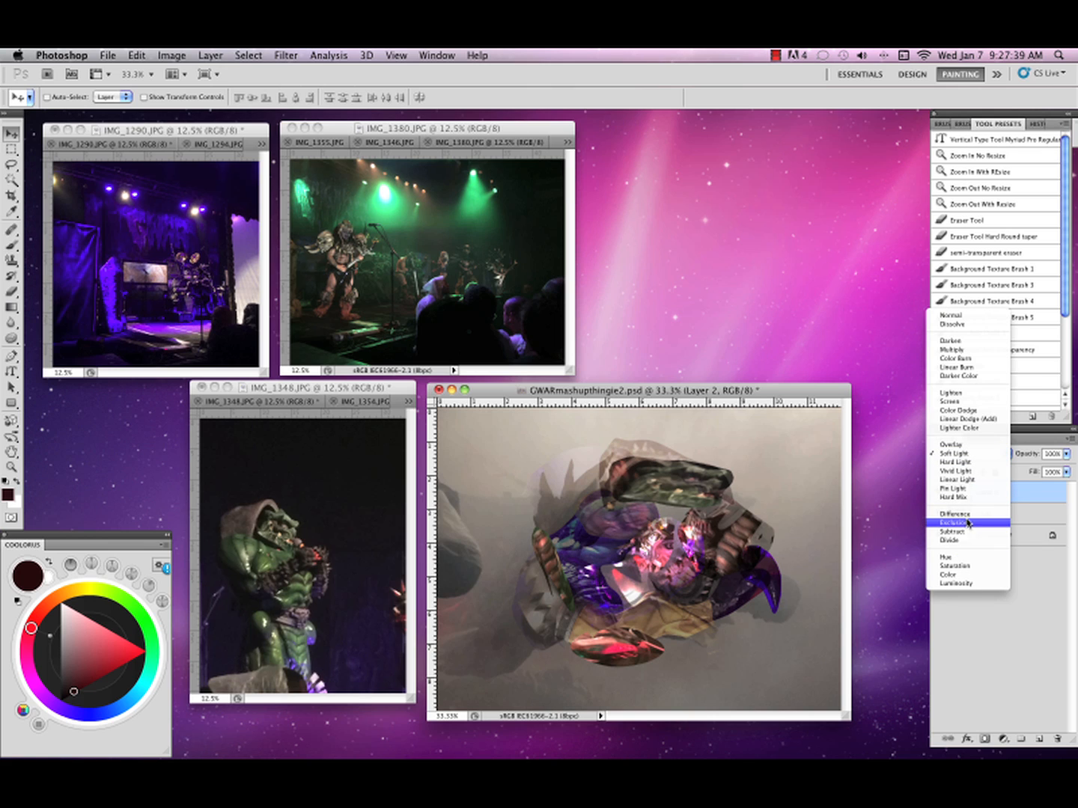
left_click(964, 324)
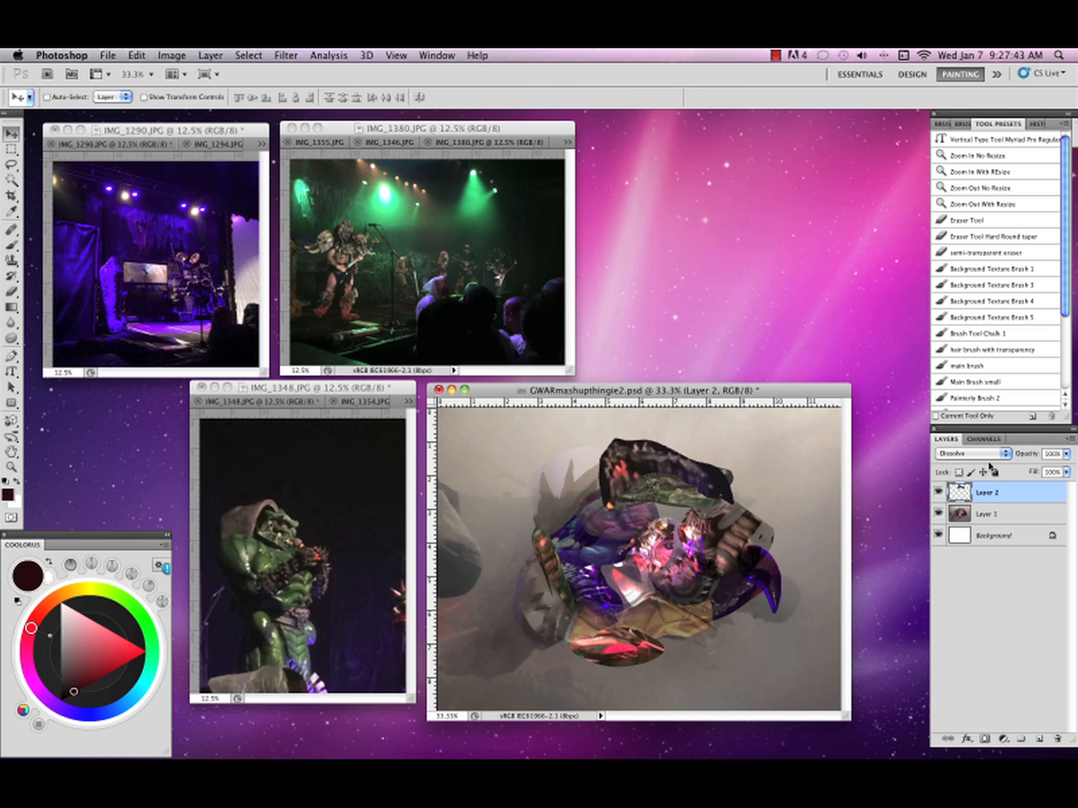
left_click(1003, 455)
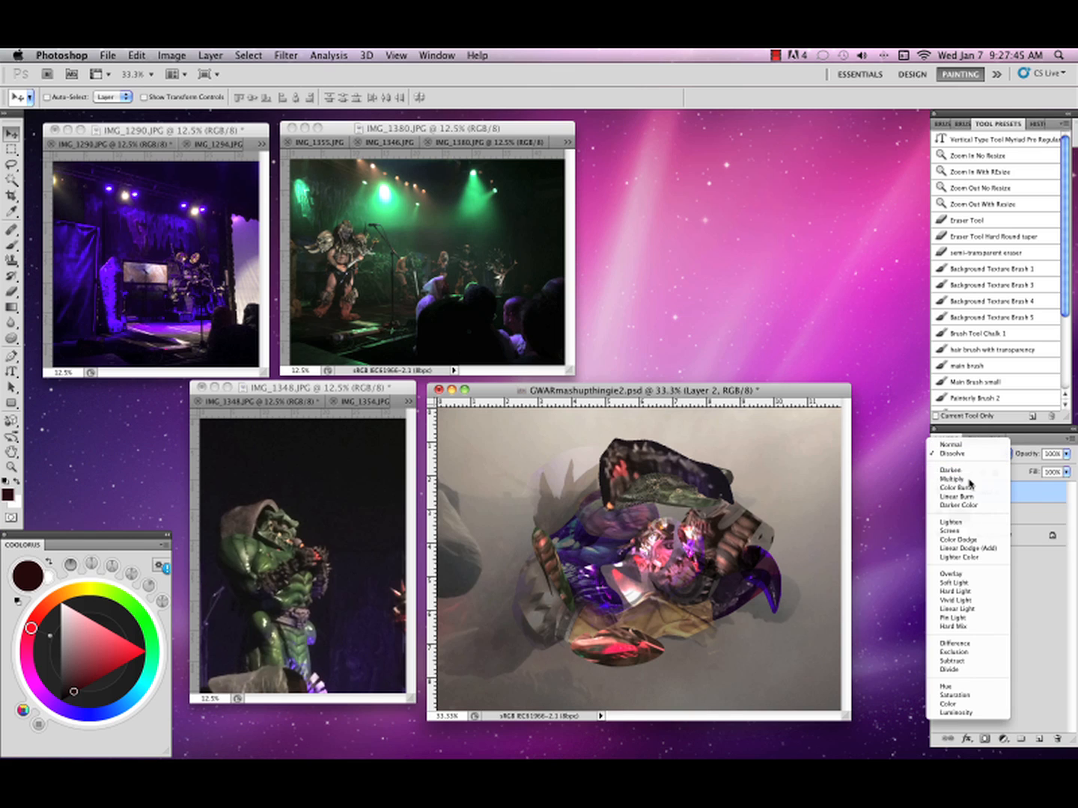
left_click(972, 484)
left_click(1004, 456)
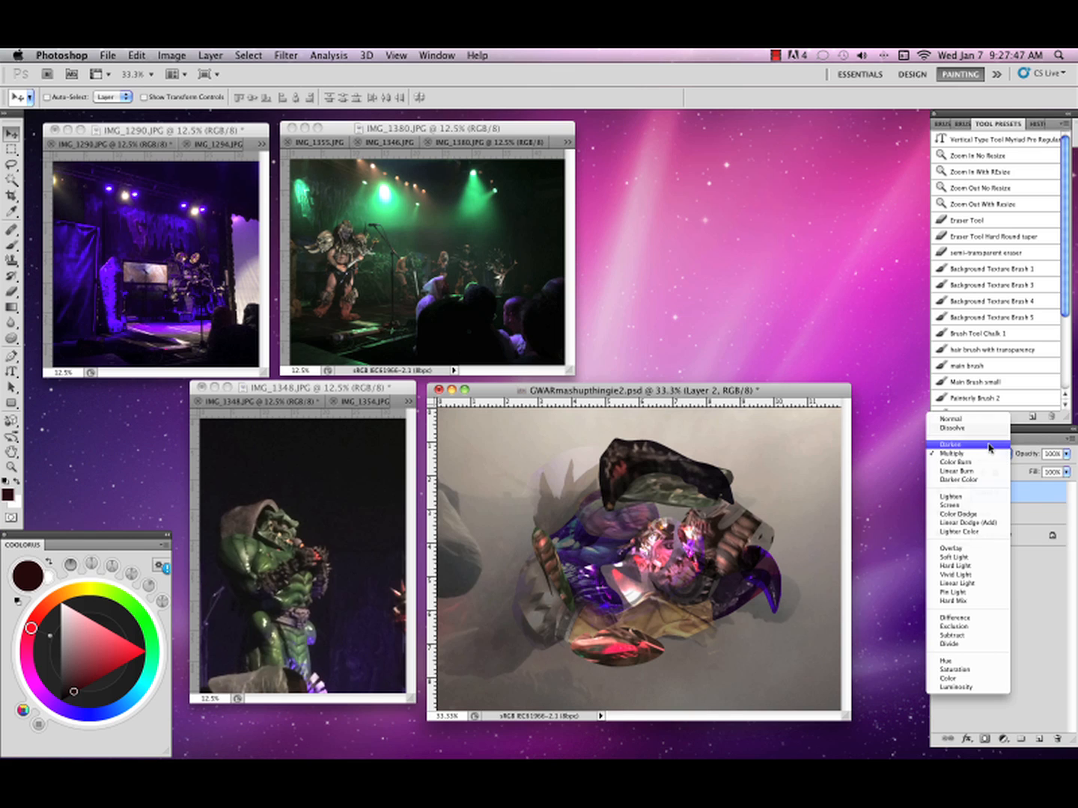
left_click(990, 446)
left_click(1004, 454)
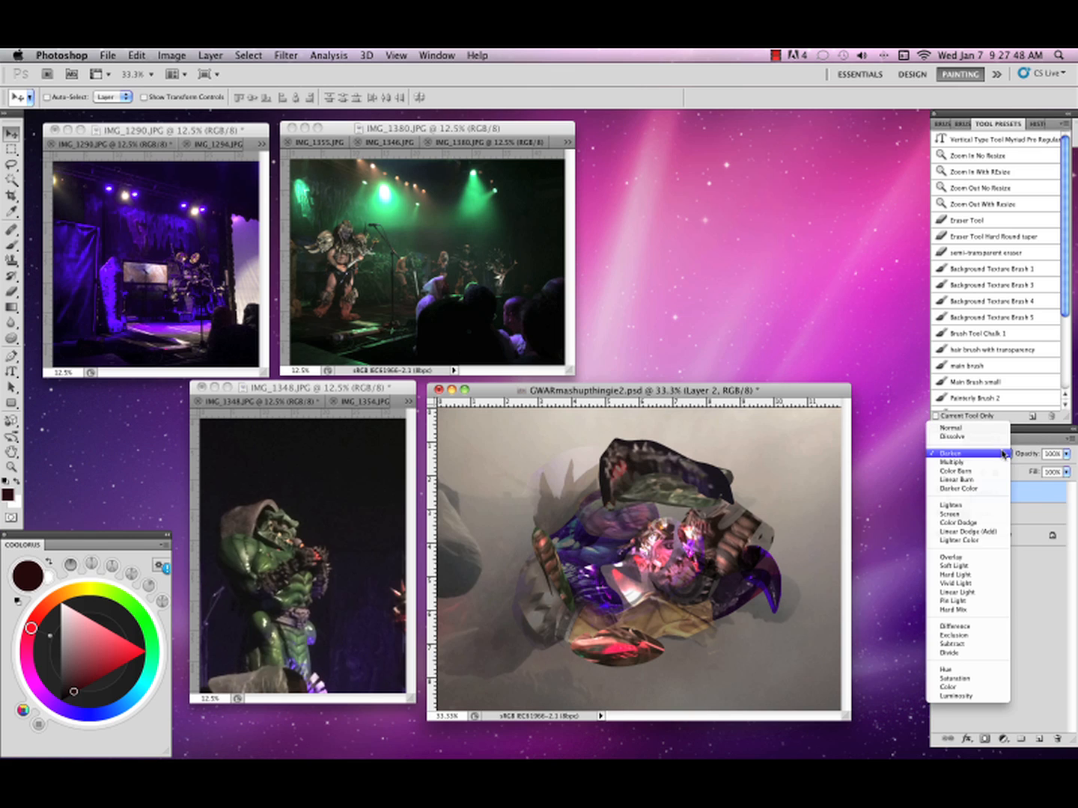
left_click(842, 517)
left_click(939, 493)
left_click(939, 492)
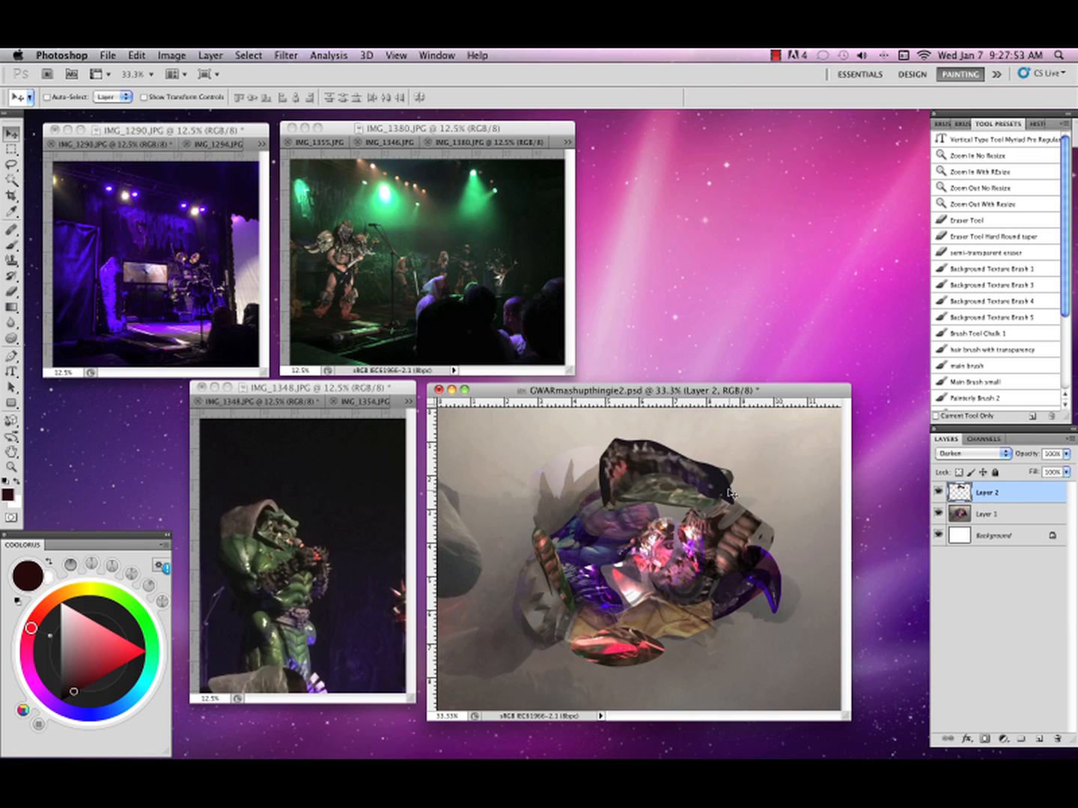
Move the spiked arm piece slightly up and right, and merge it down into Layer 1.
left_click_drag(730, 492, 768, 462)
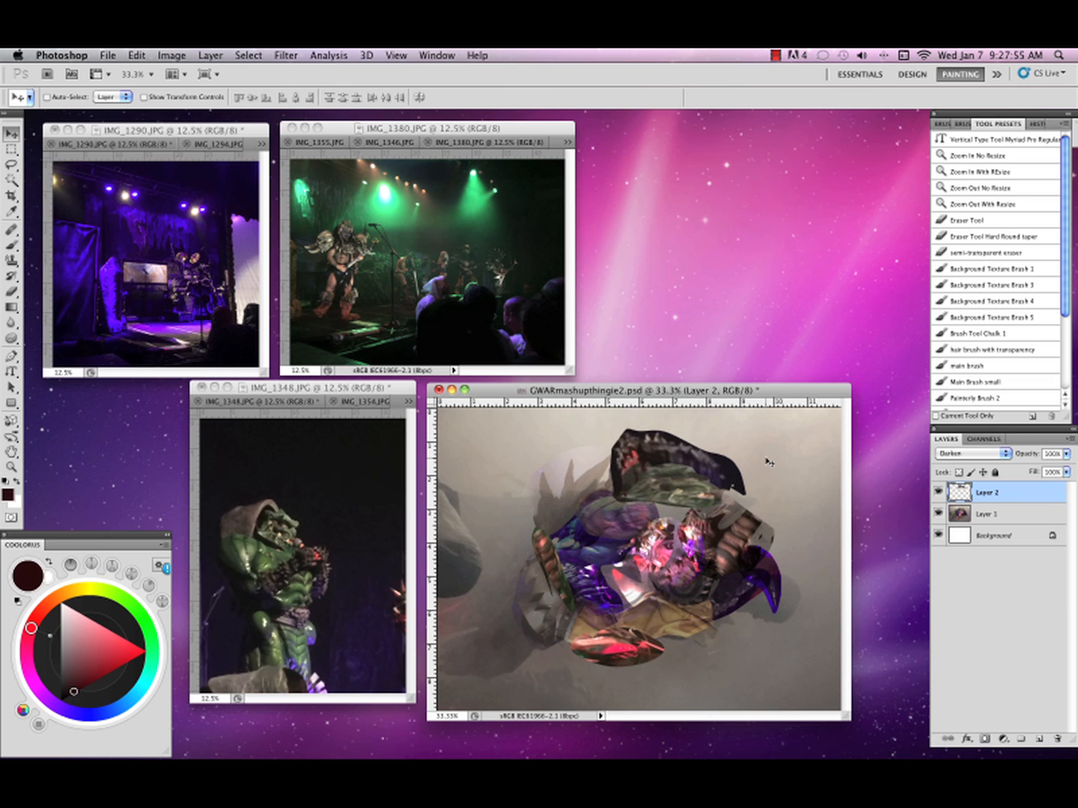
left_click(1068, 441)
left_click(954, 657)
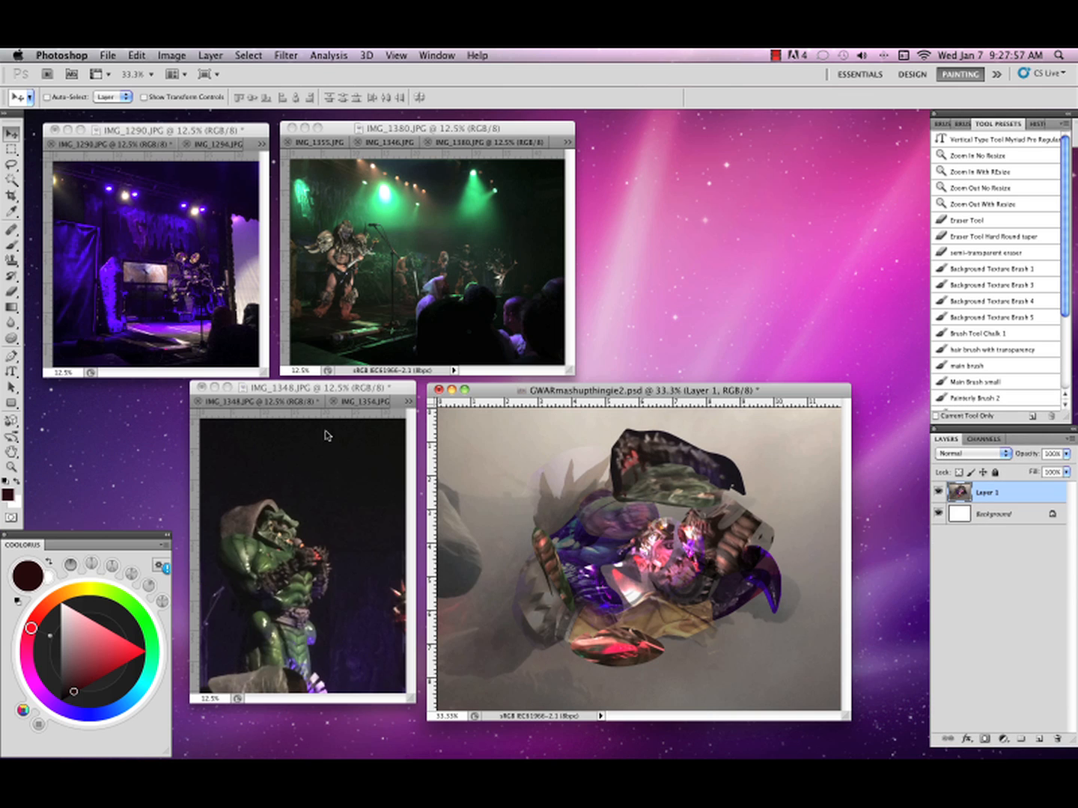
Lasso the blond singer's head and arms in IMG_1362.JPG and move the piece onto the middle of the collage.
left_click(197, 403)
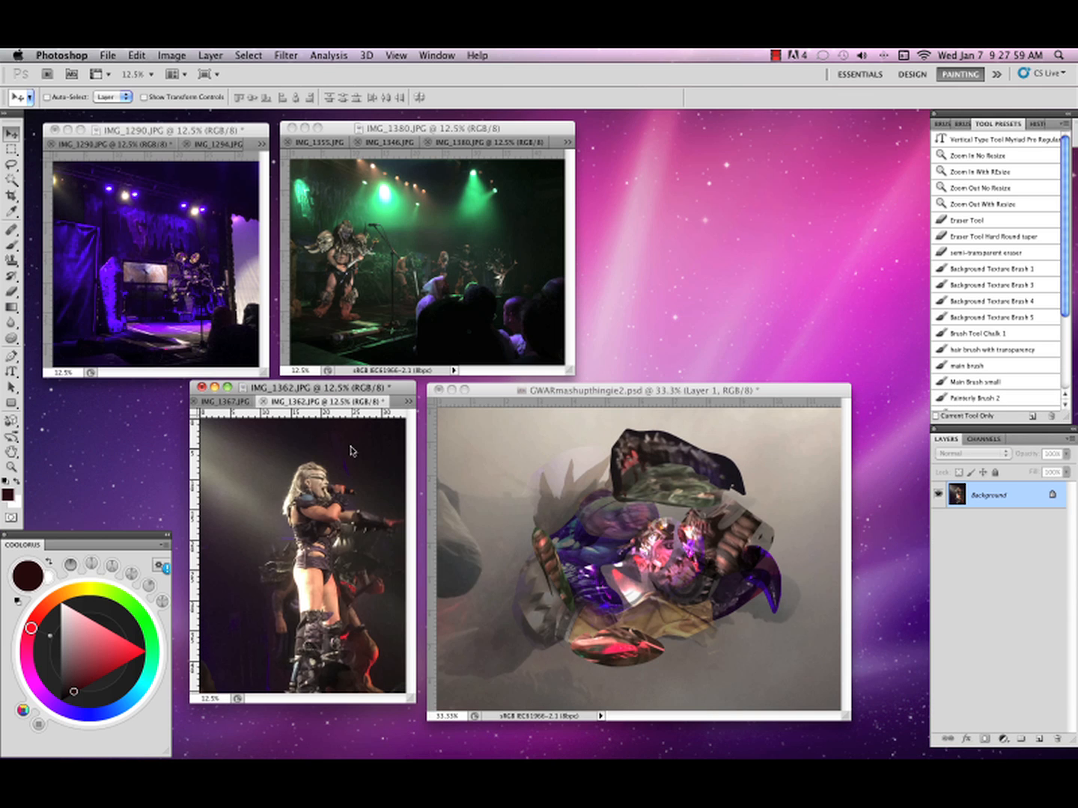
key("l")
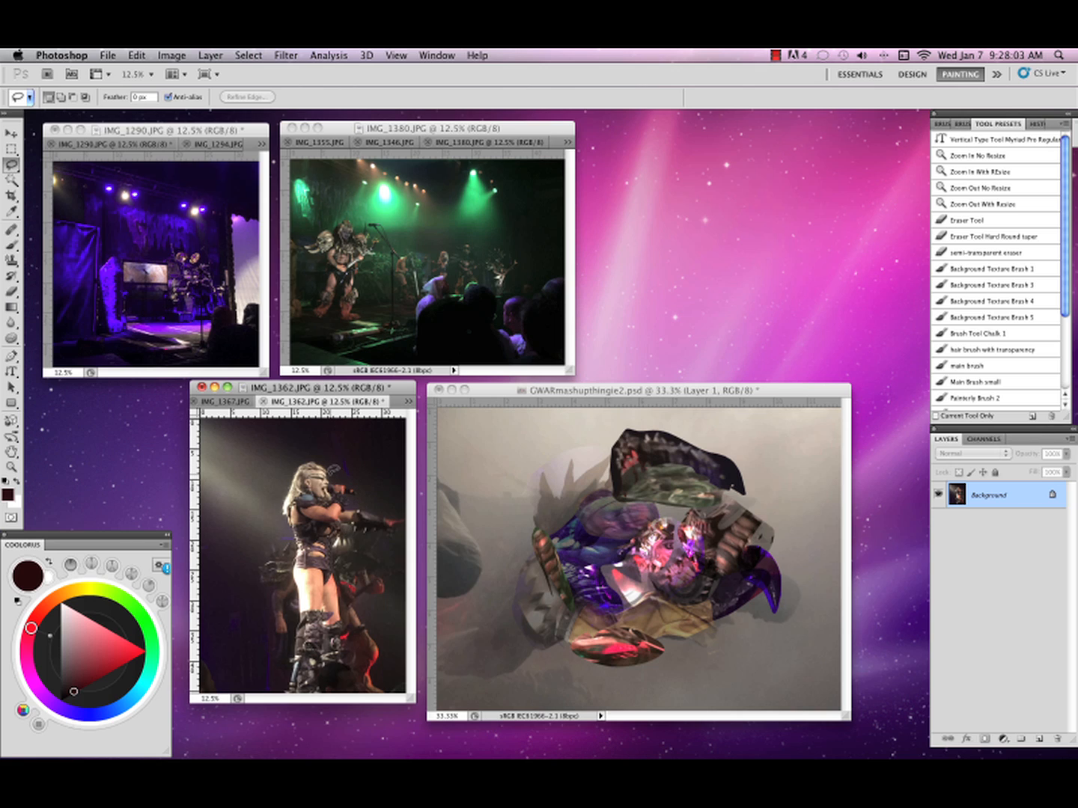
mouse_move(329, 467)
left_mouse_down()
mouse_move(317, 455)
mouse_move(287, 464)
mouse_move(283, 494)
left_mouse_up()
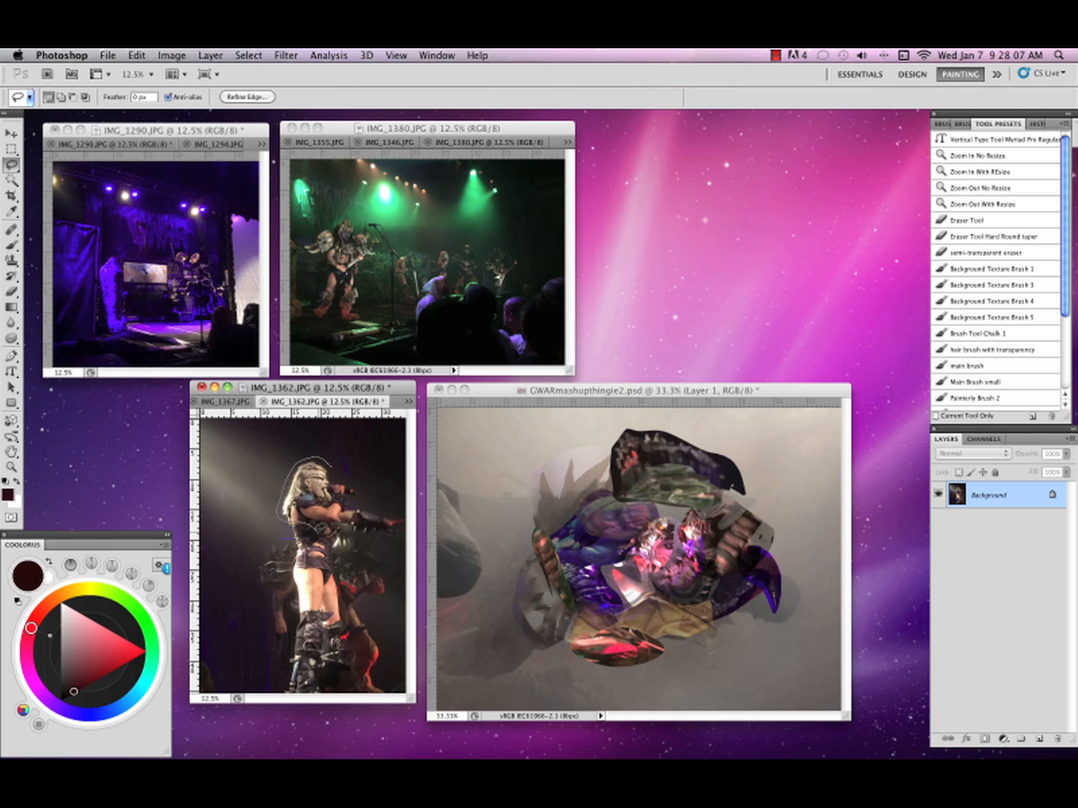
key("v")
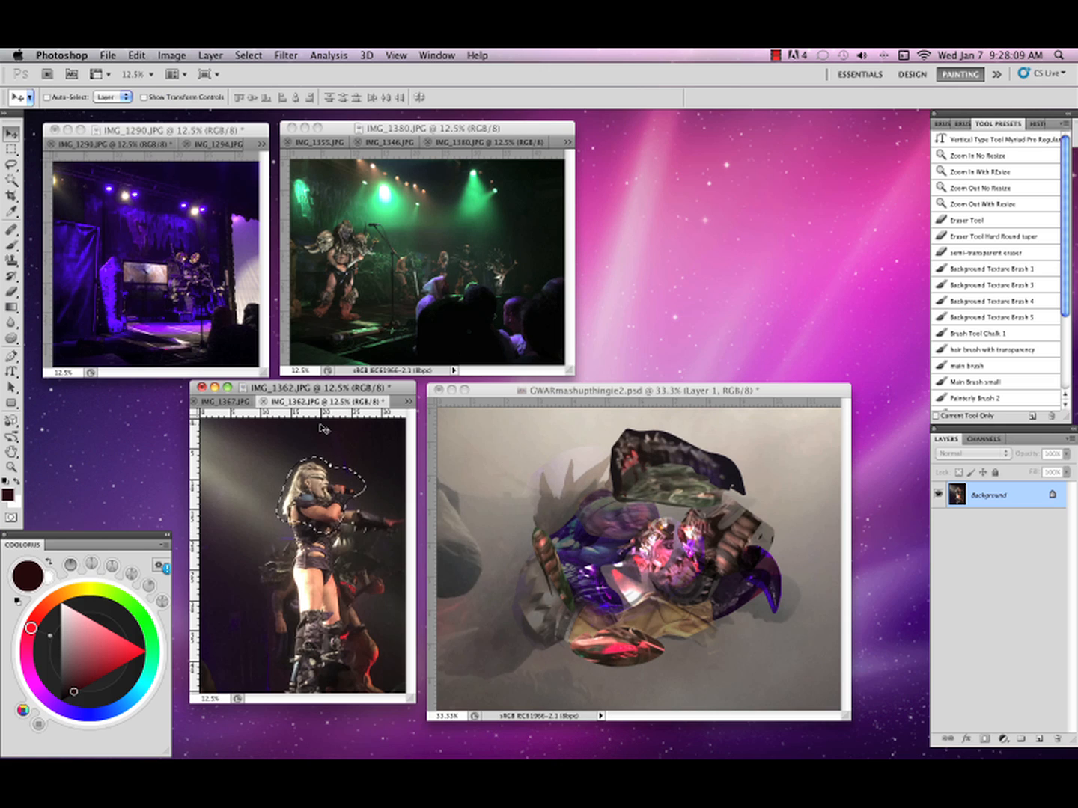
mouse_move(329, 490)
left_mouse_down()
mouse_move(696, 563)
mouse_move(700, 586)
left_mouse_up()
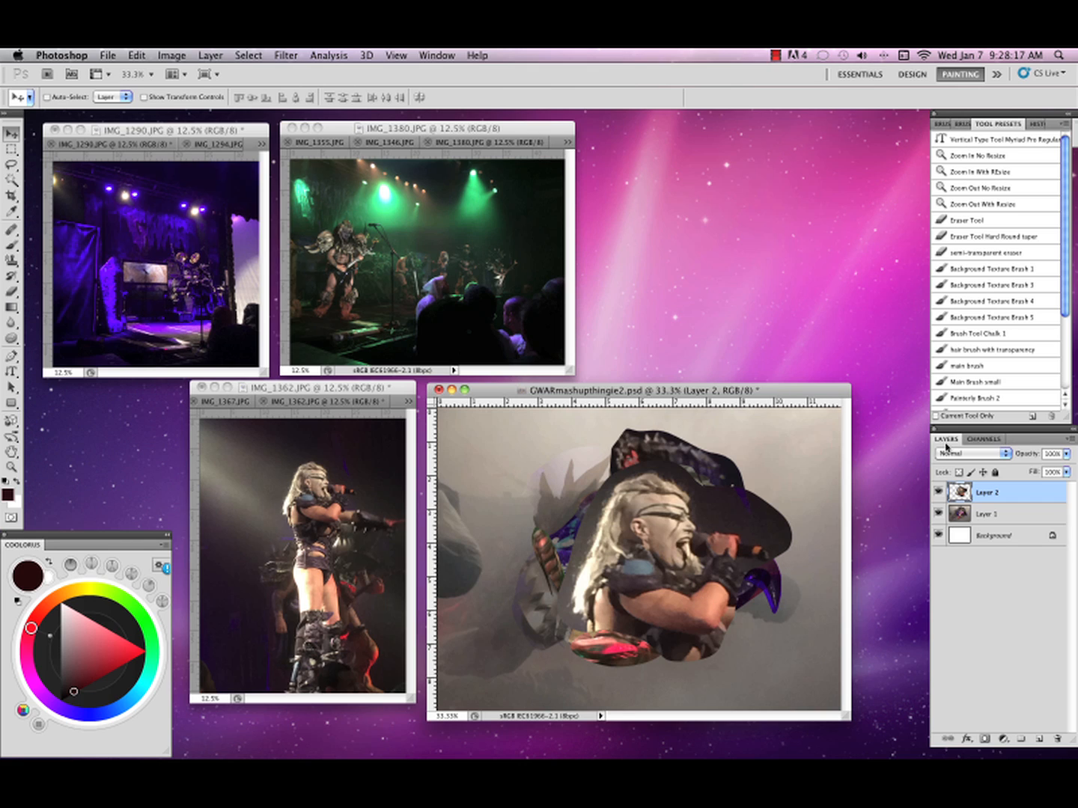
Erase the dark background around the singer's head and arm with the semi-transparent eraser preset.
left_click(1026, 253)
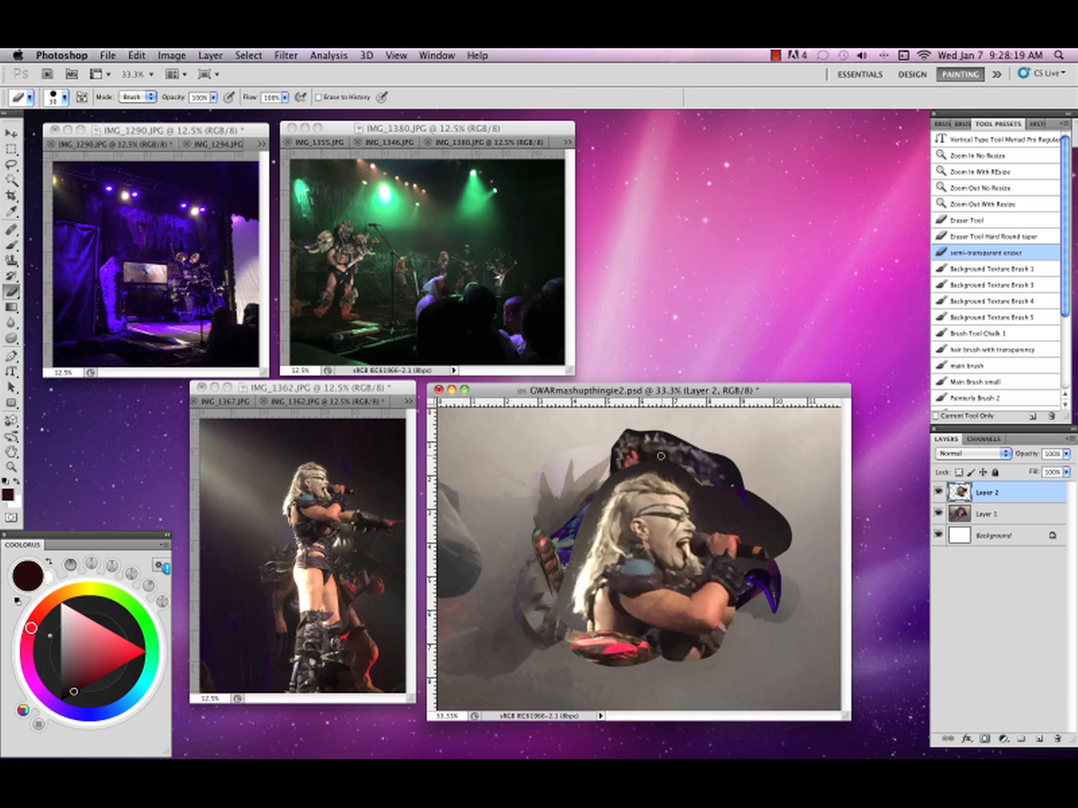
mouse_move(661, 456)
left_mouse_down()
mouse_move(786, 551)
mouse_move(755, 470)
left_mouse_up()
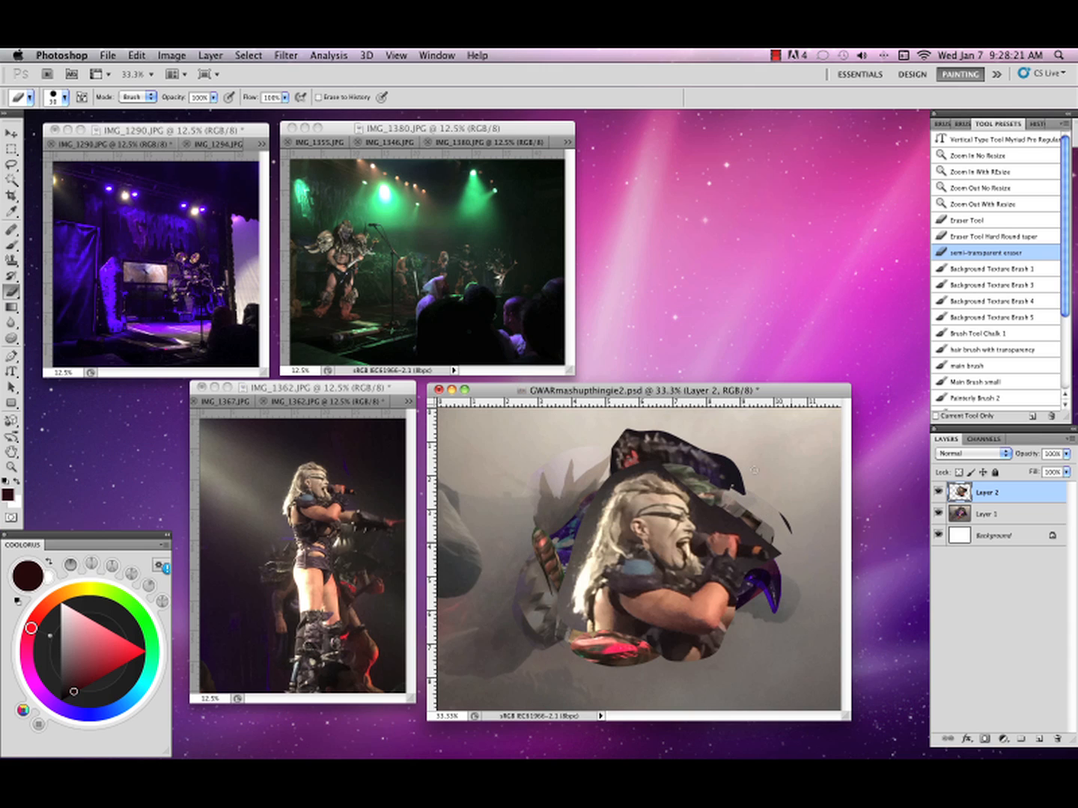
mouse_move(737, 519)
left_mouse_down()
mouse_move(691, 505)
mouse_move(694, 517)
mouse_move(698, 498)
mouse_move(626, 479)
mouse_move(664, 464)
mouse_move(603, 496)
mouse_move(571, 539)
mouse_move(592, 512)
mouse_move(568, 618)
left_mouse_up()
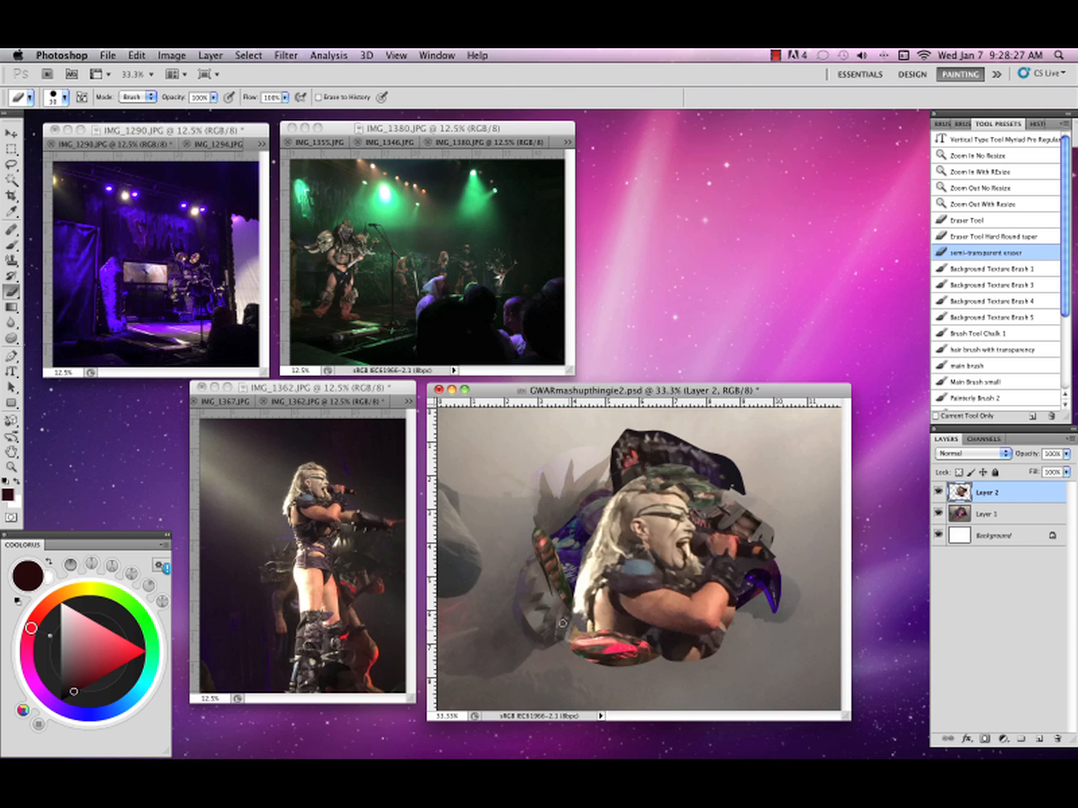
Move the singer piece up over the collage's upper part and flatten it to about 41% height with Free Transform.
key("super+t")
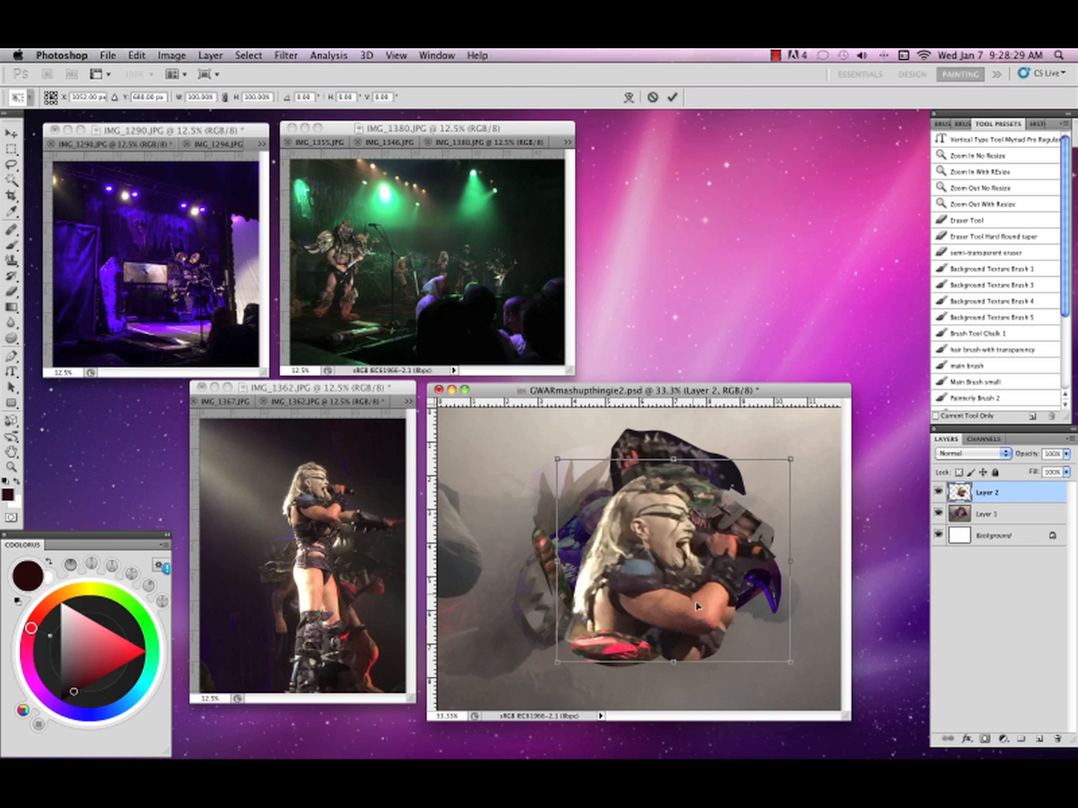
mouse_move(720, 585)
left_mouse_down()
mouse_move(831, 621)
mouse_move(845, 700)
mouse_move(718, 637)
mouse_move(710, 559)
left_mouse_up()
key("Return")
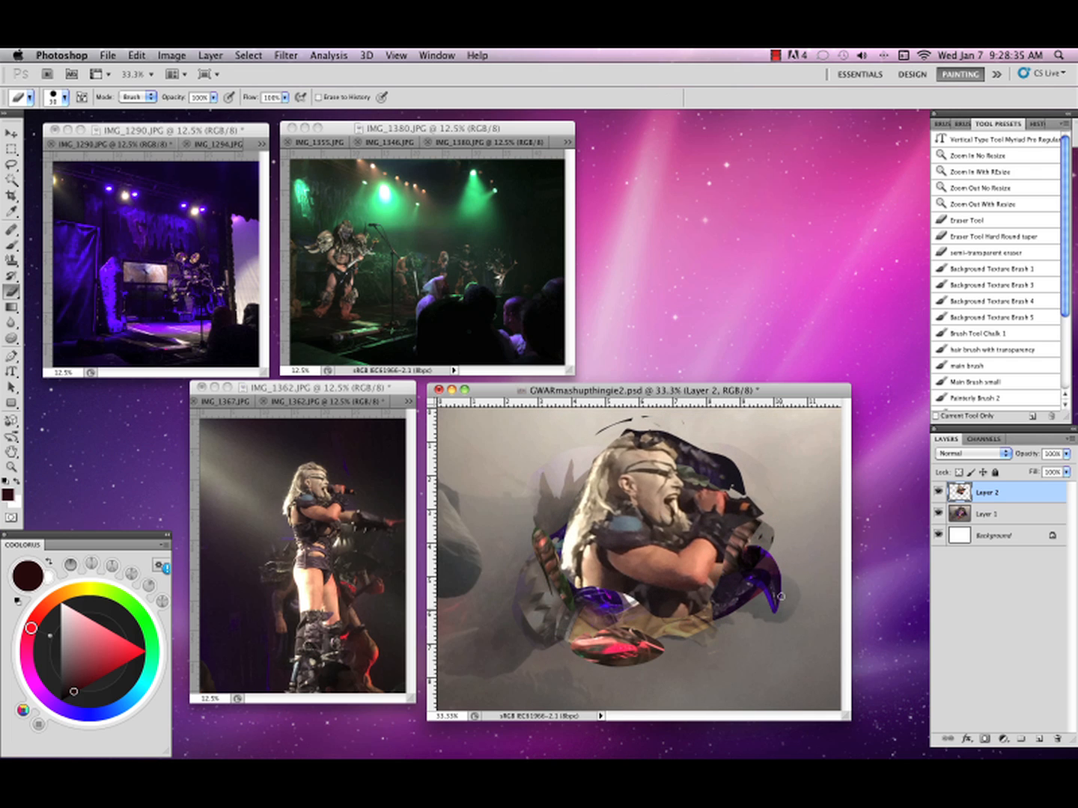
key("super+t")
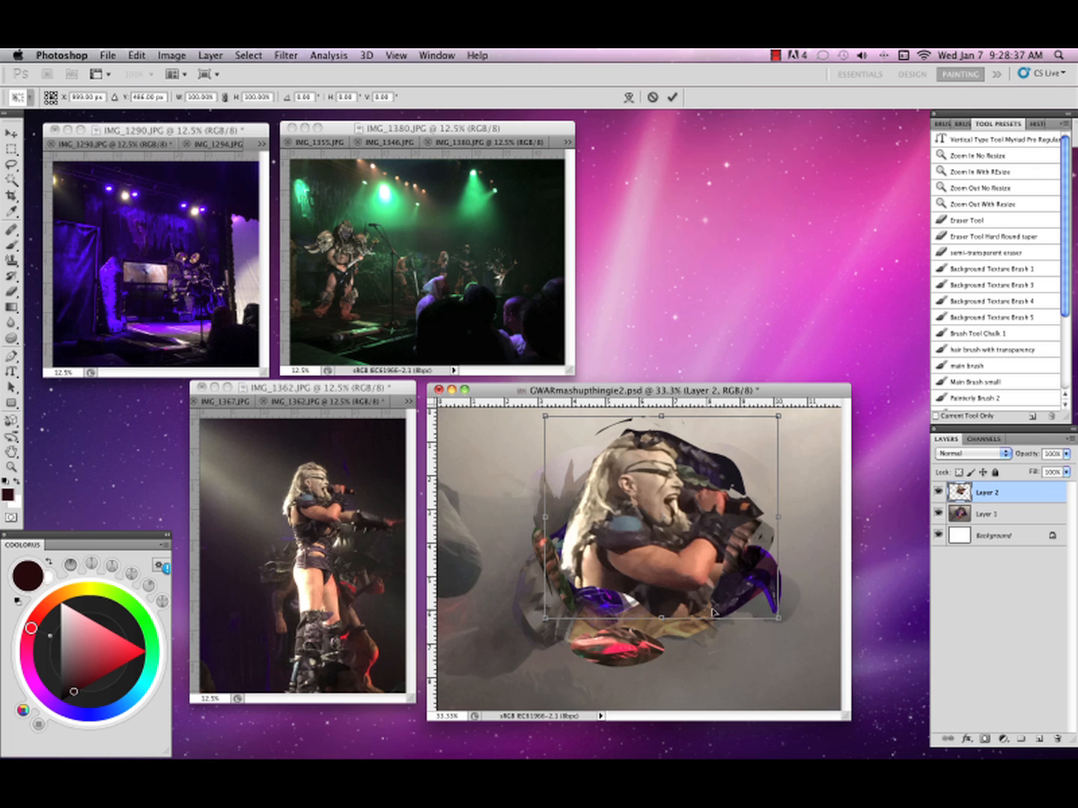
mouse_move(680, 618)
left_mouse_down()
mouse_move(668, 573)
mouse_move(668, 600)
mouse_move(672, 521)
mouse_move(678, 496)
mouse_move(709, 481)
mouse_move(693, 546)
mouse_move(695, 570)
mouse_move(714, 575)
mouse_move(723, 531)
mouse_move(692, 515)
left_mouse_up()
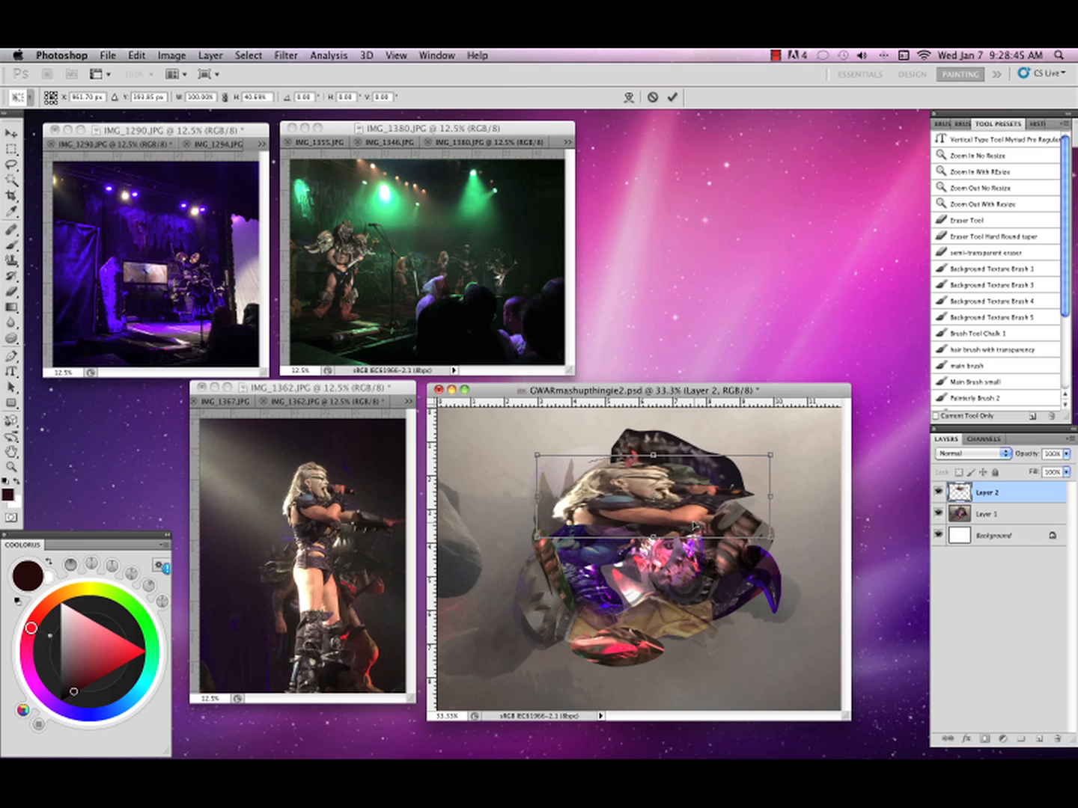
key("Return")
Lower the singer piece's opacity to 48% and erase its edges with the semi-transparent eraser preset.
left_click(1064, 455)
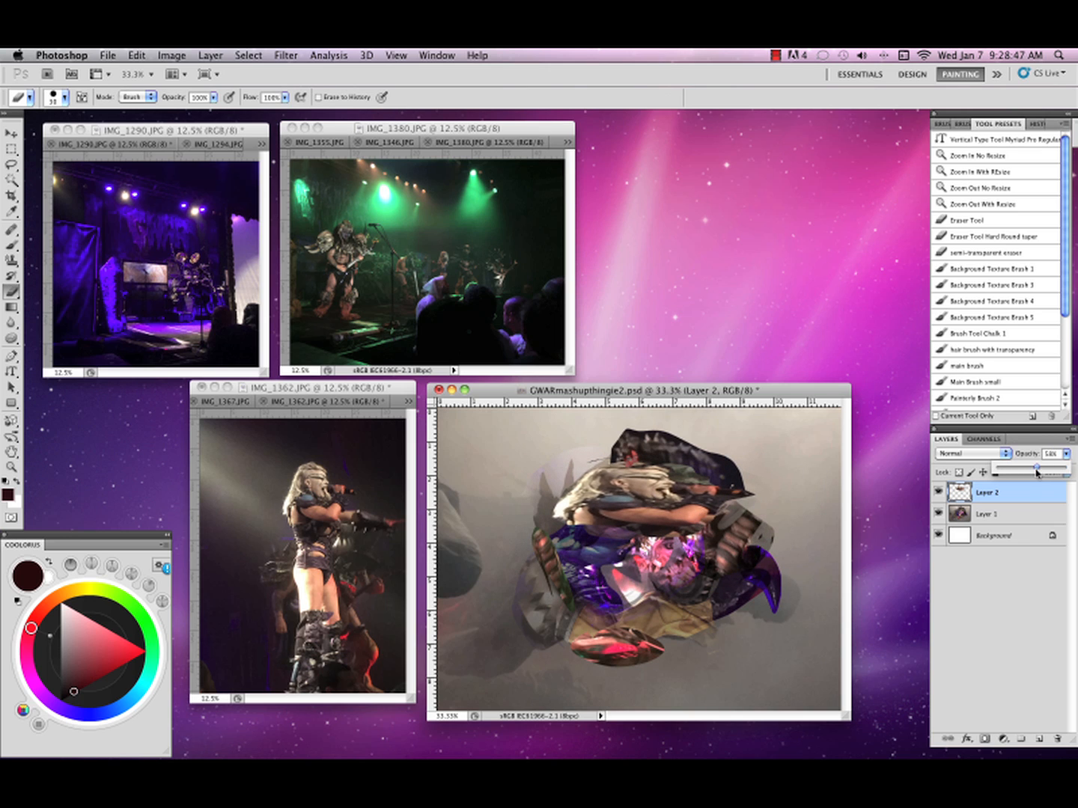
left_click_drag(1037, 472, 1029, 471)
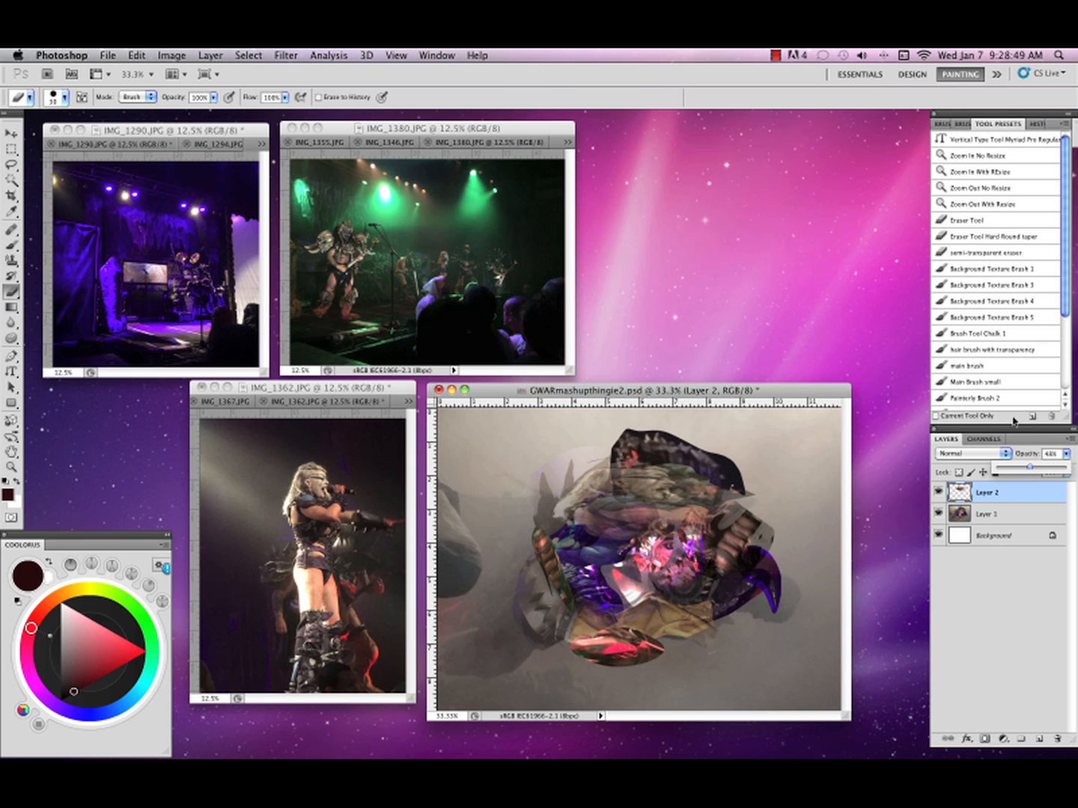
left_click(1030, 256)
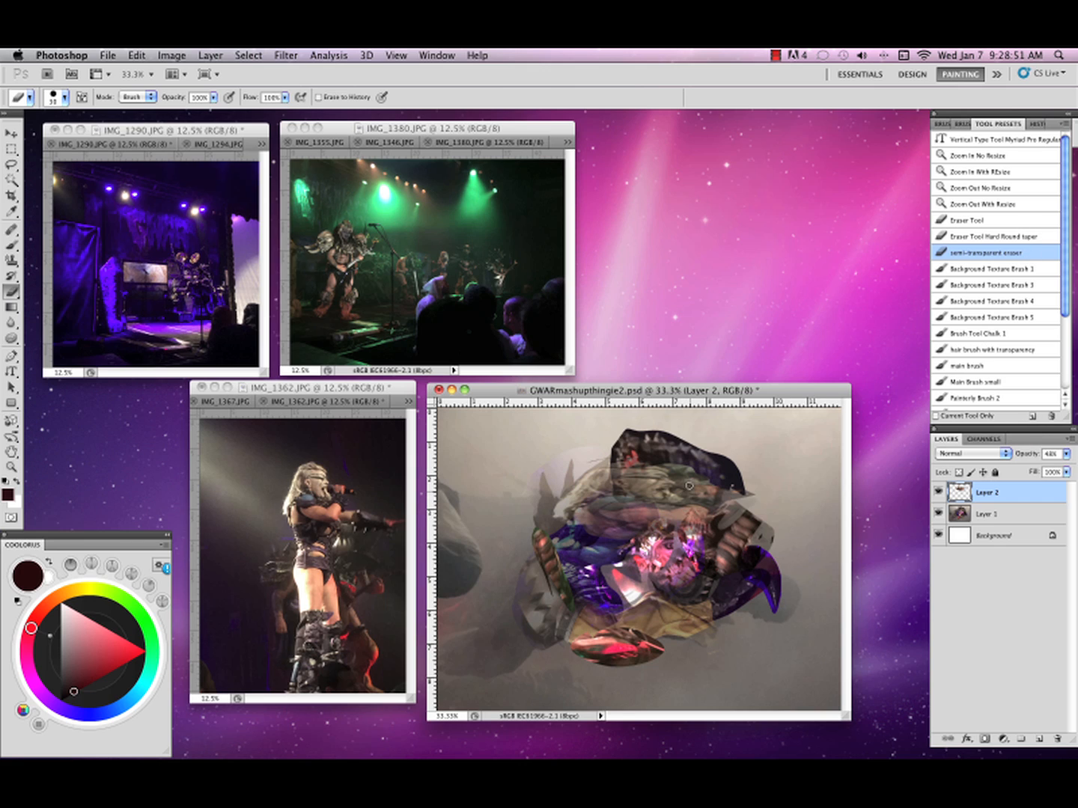
mouse_move(689, 485)
left_mouse_down()
mouse_move(662, 527)
mouse_move(743, 510)
left_mouse_up()
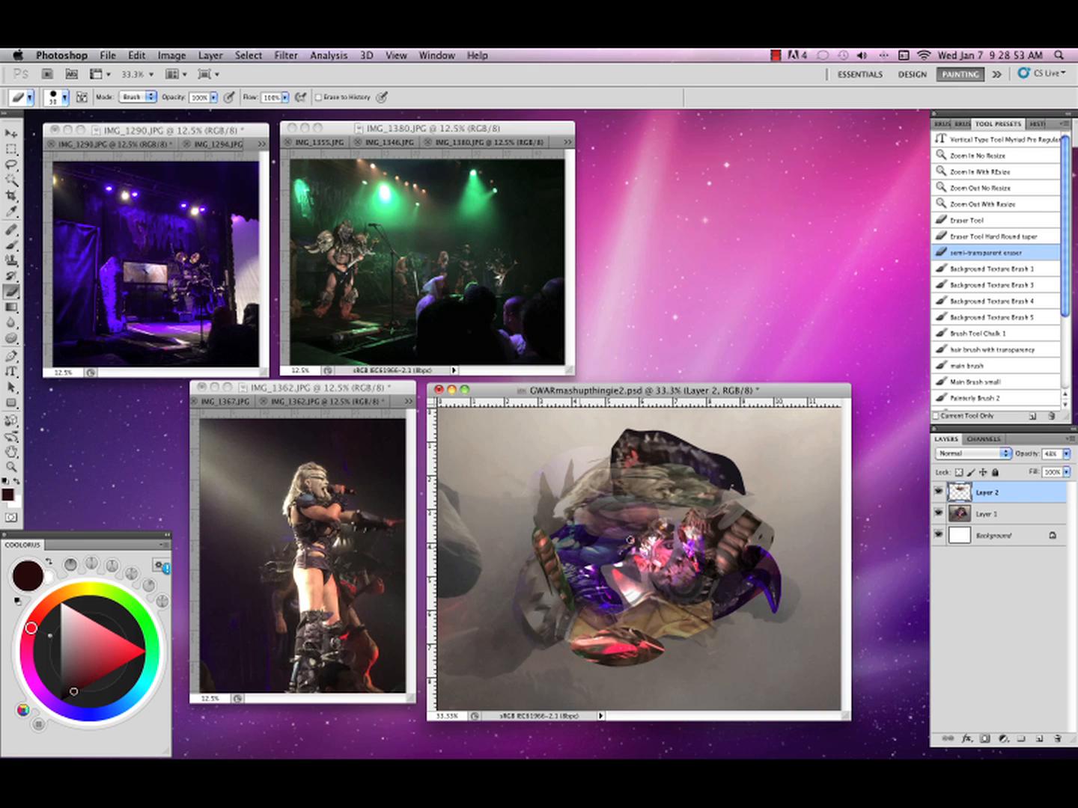
mouse_move(630, 540)
left_mouse_down()
mouse_move(552, 517)
mouse_move(571, 466)
left_mouse_up()
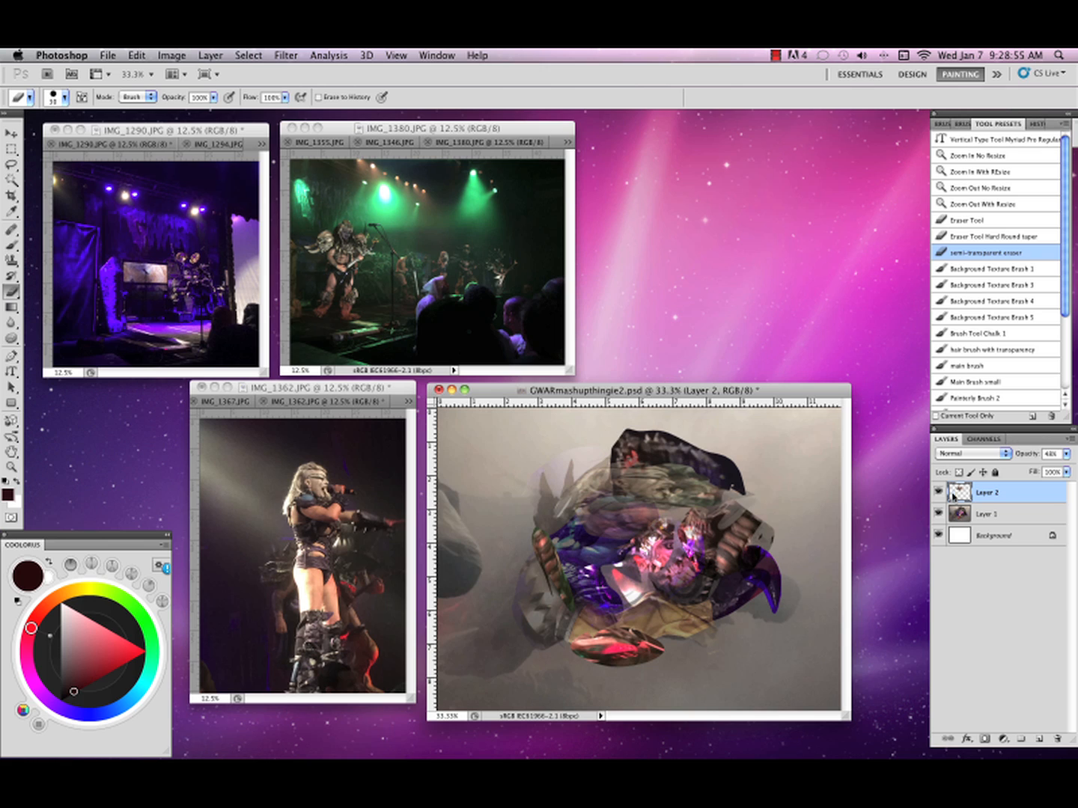
Merge the faded singer piece down into Layer 1.
left_click(1066, 454)
left_click(1069, 443)
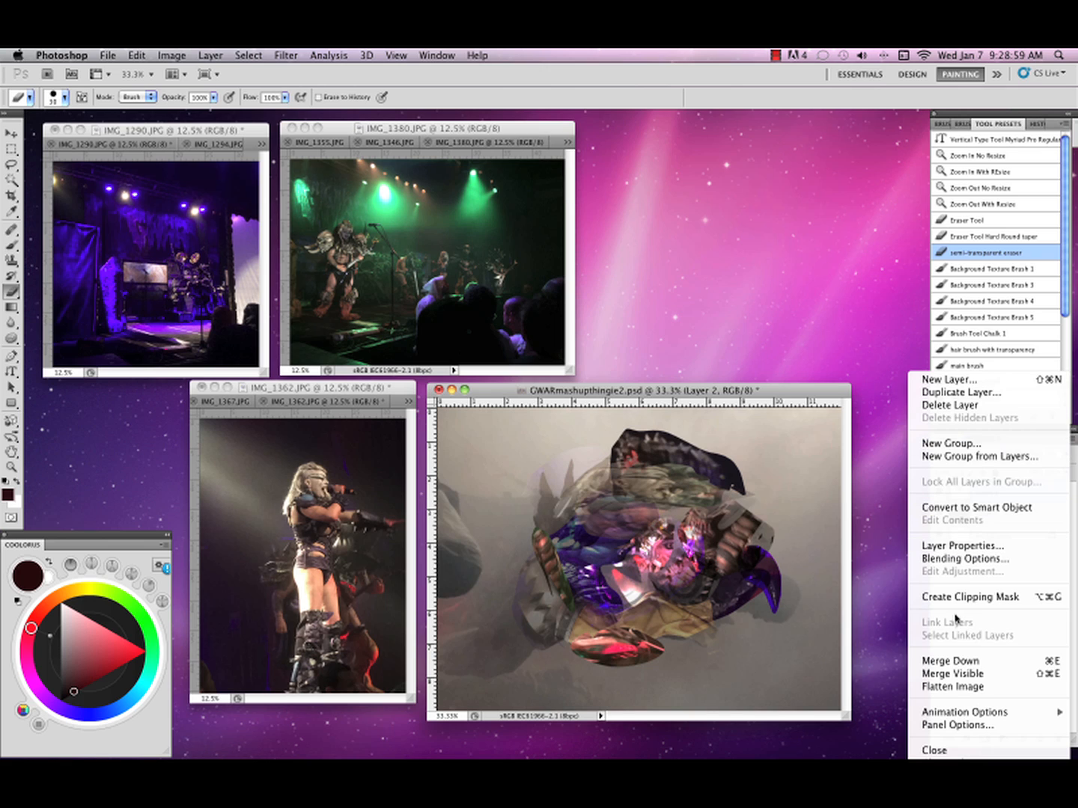
left_click(955, 658)
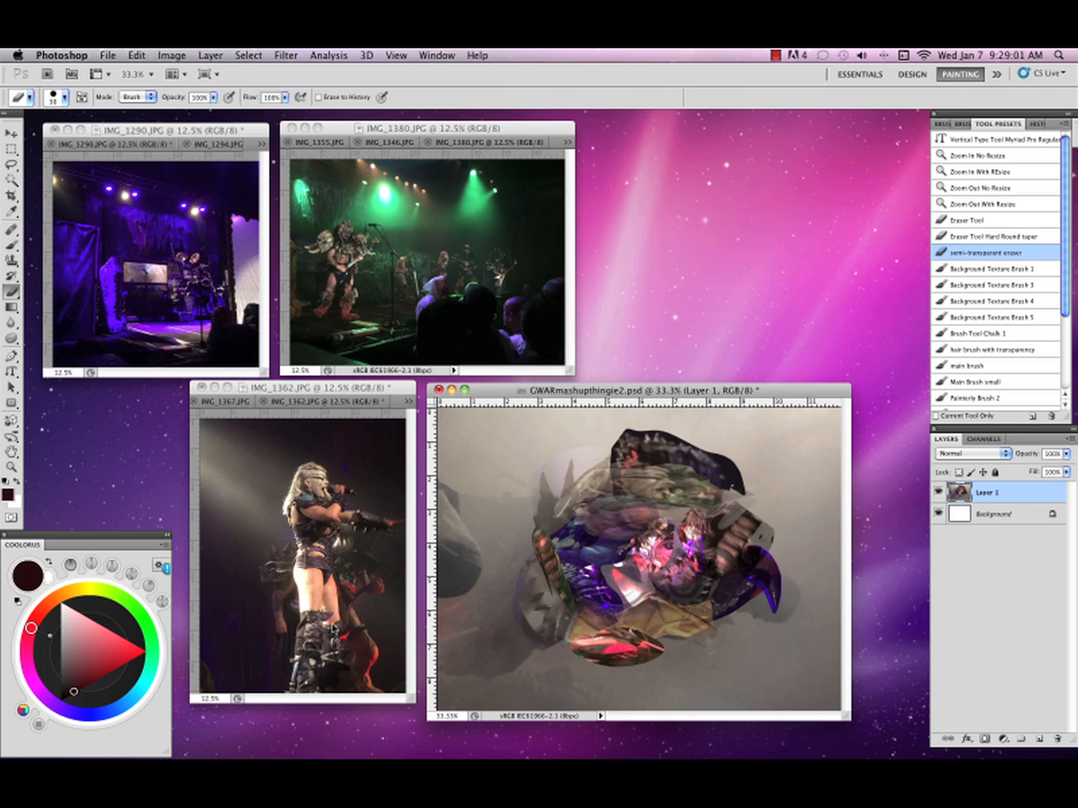
Lasso the singer's armored boot in IMG_1362.JPG and move the piece onto the lower part of the collage.
key("l")
left_click(329, 494)
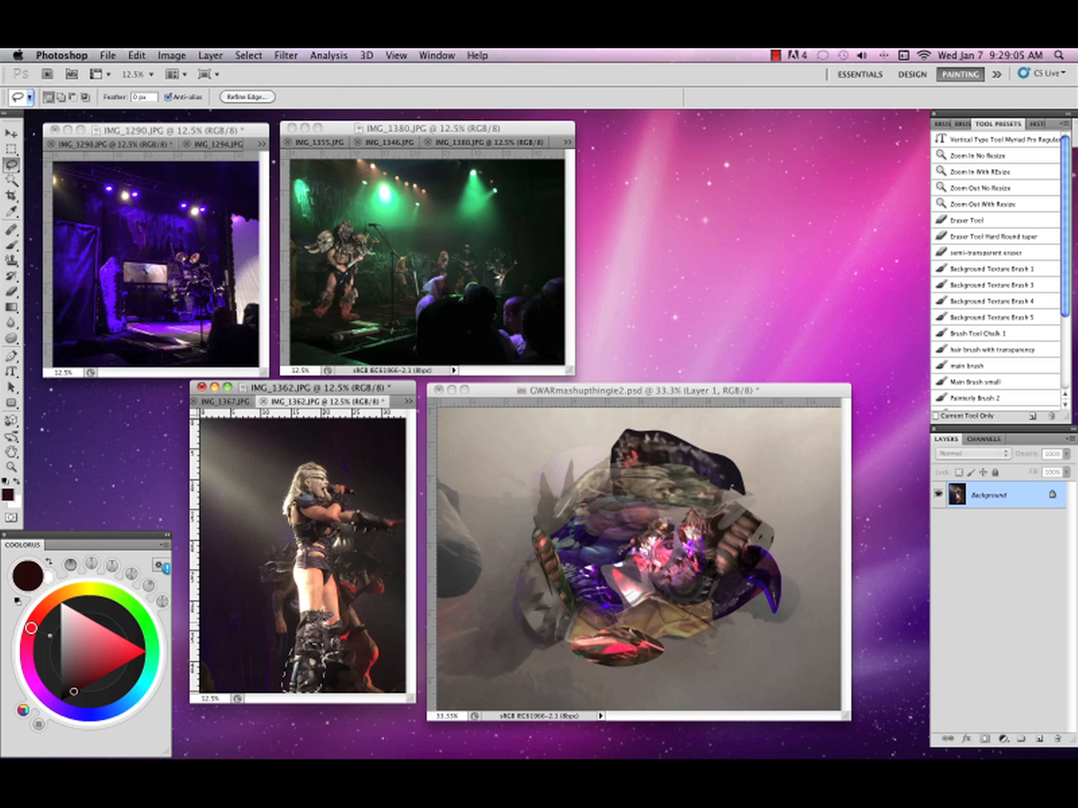
key("v")
left_click_drag(322, 656, 631, 658)
Rotate the boot piece about 49°, scale it to about 123% width and 73% height, and place it at the collage's lower right.
key("ctrl+t")
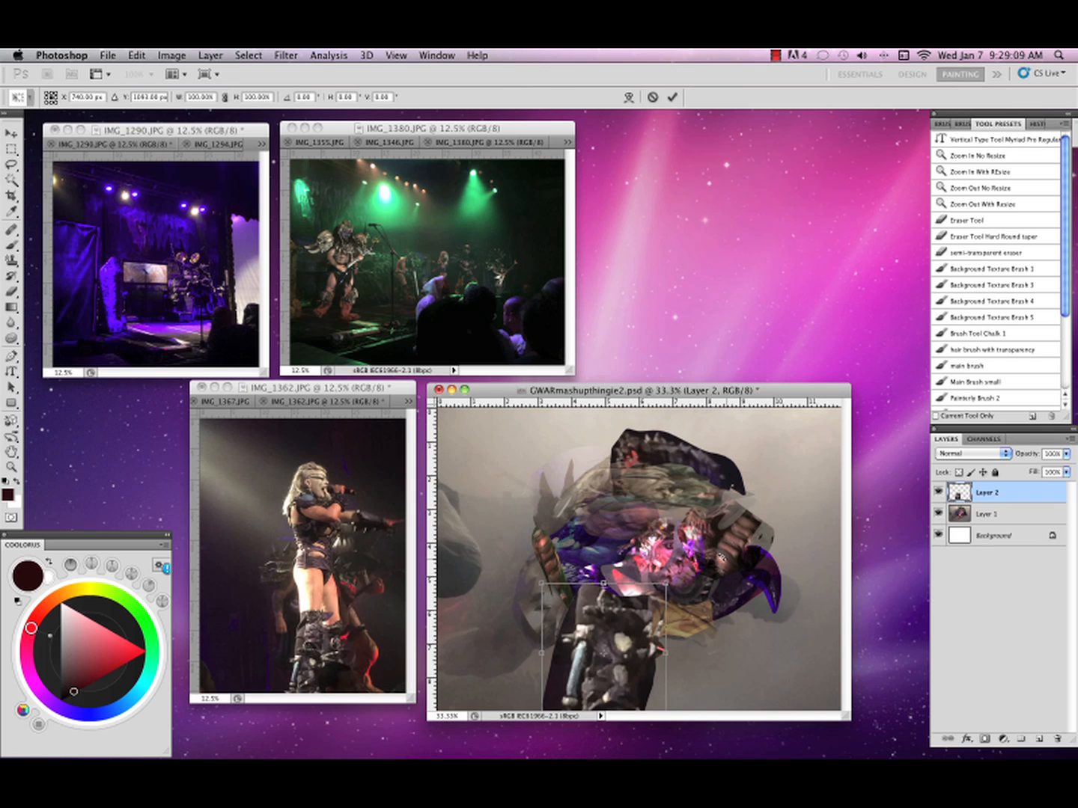
left_click_drag(720, 557, 737, 700)
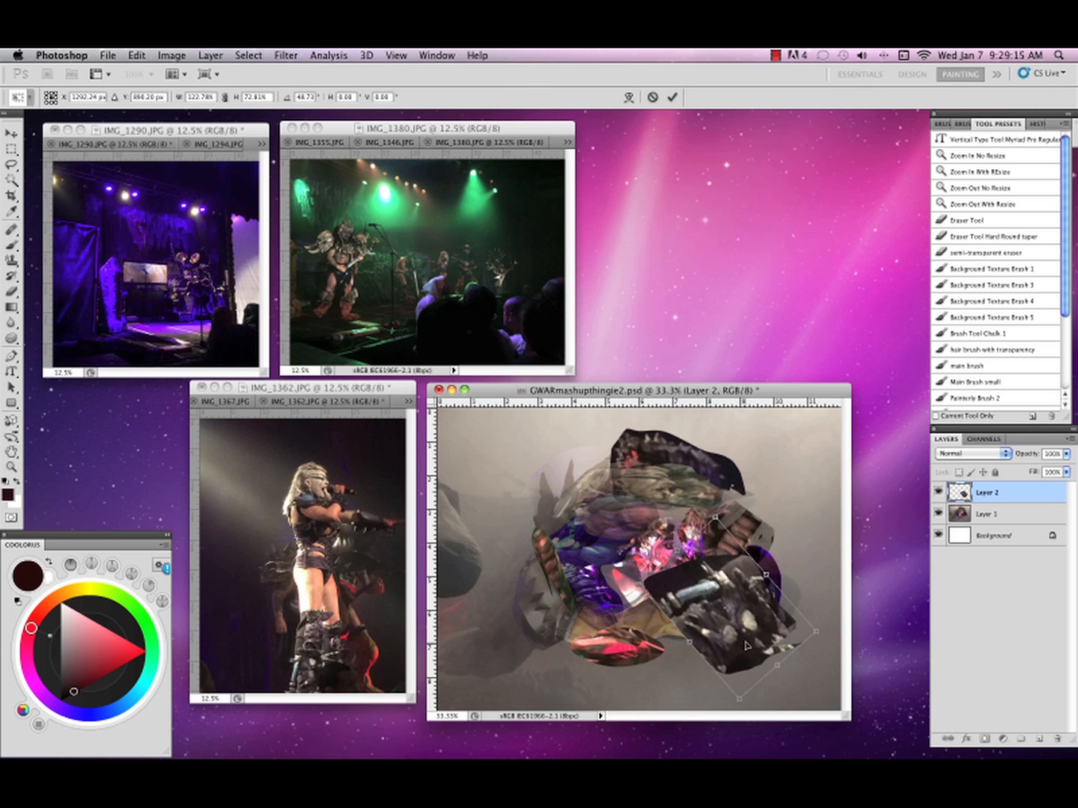
left_click_drag(750, 638, 742, 656)
key("Return")
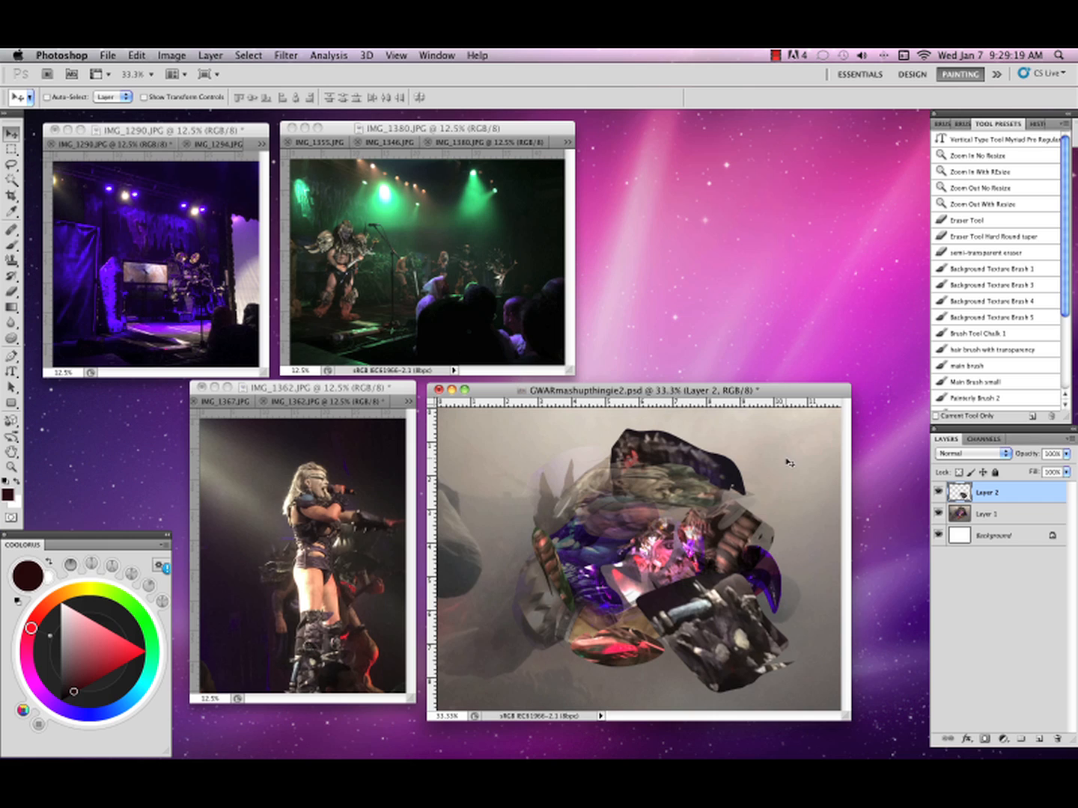
Erase the boot piece's dark edges with the semi-transparent eraser preset.
left_click(1025, 237)
left_click(1000, 254)
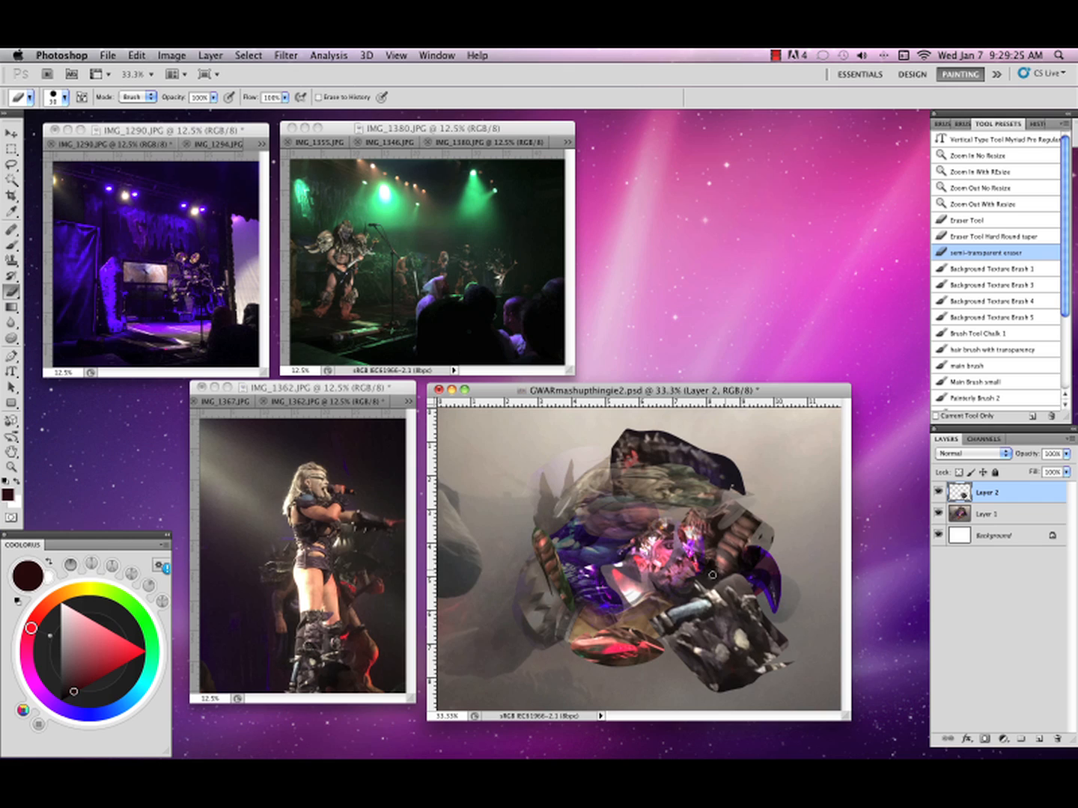
mouse_move(720, 590)
left_mouse_down()
mouse_move(777, 633)
mouse_move(788, 658)
mouse_move(735, 682)
mouse_move(787, 649)
mouse_move(780, 657)
mouse_move(784, 639)
mouse_move(749, 682)
mouse_move(739, 668)
mouse_move(695, 685)
mouse_move(680, 662)
mouse_move(705, 684)
left_mouse_up()
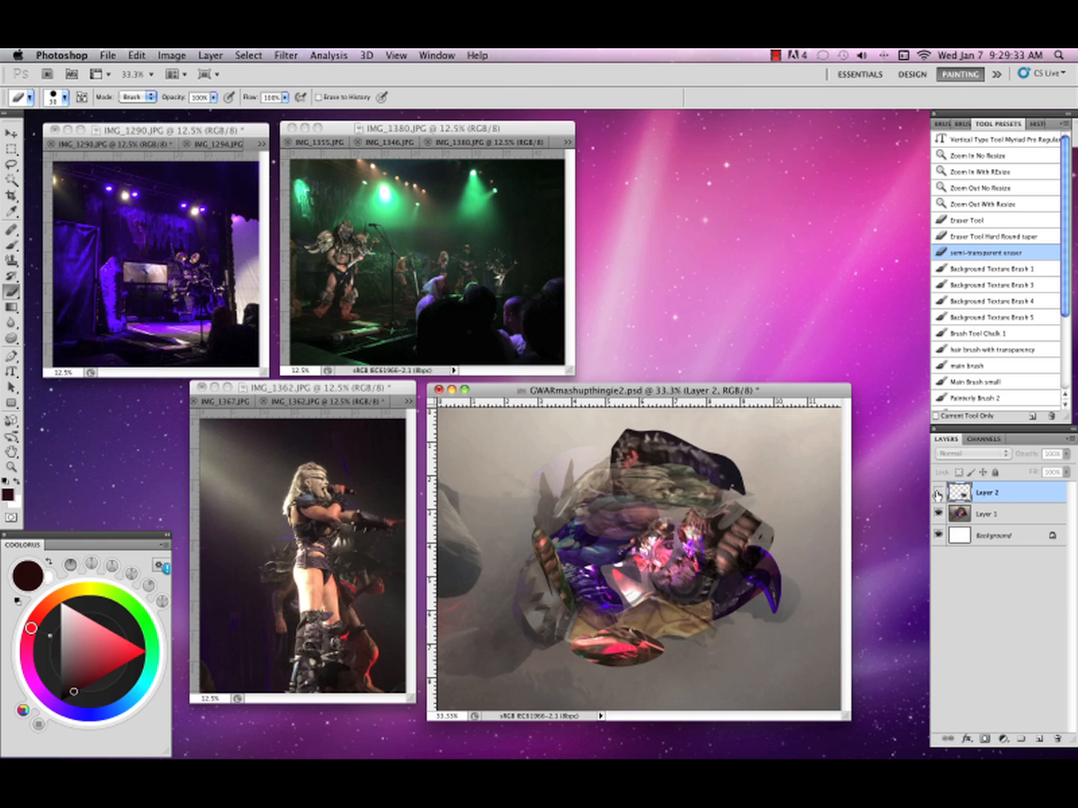
Scale the boot piece at the collage's lower right to about 108% width and 75% height.
left_click_drag(789, 693, 772, 642)
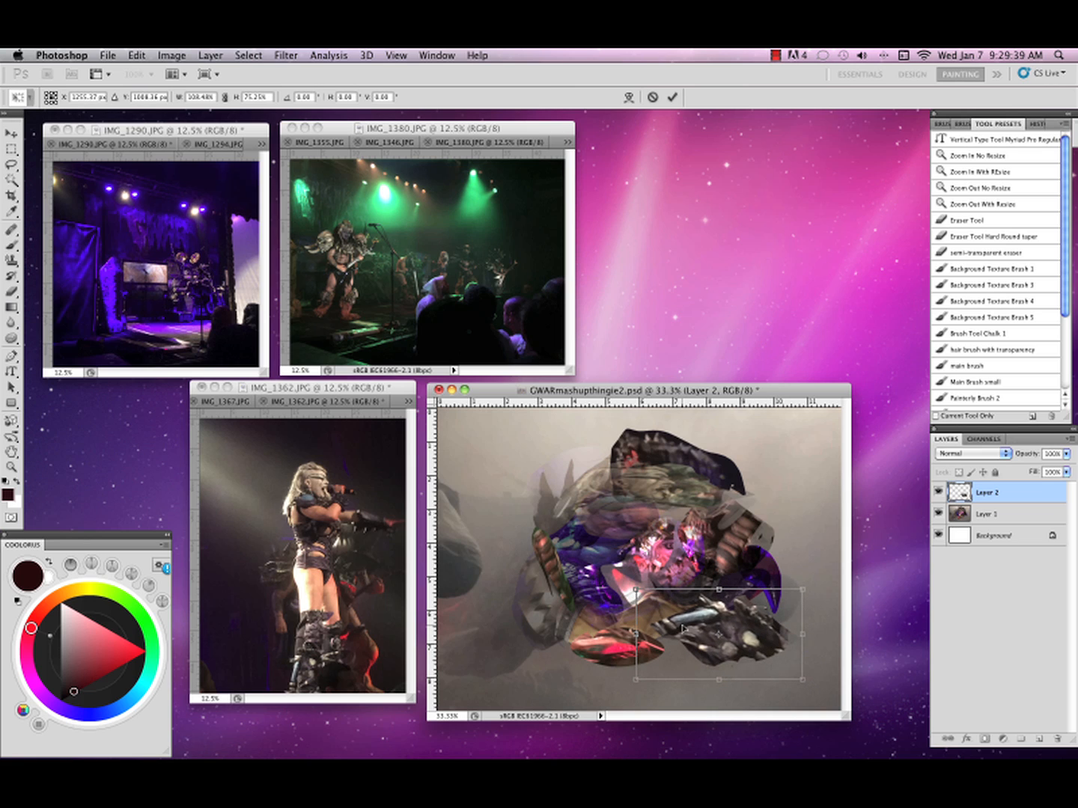
key("Return")
Erase the remaining hard edge of the boot piece and merge it down into Layer 1.
key("e")
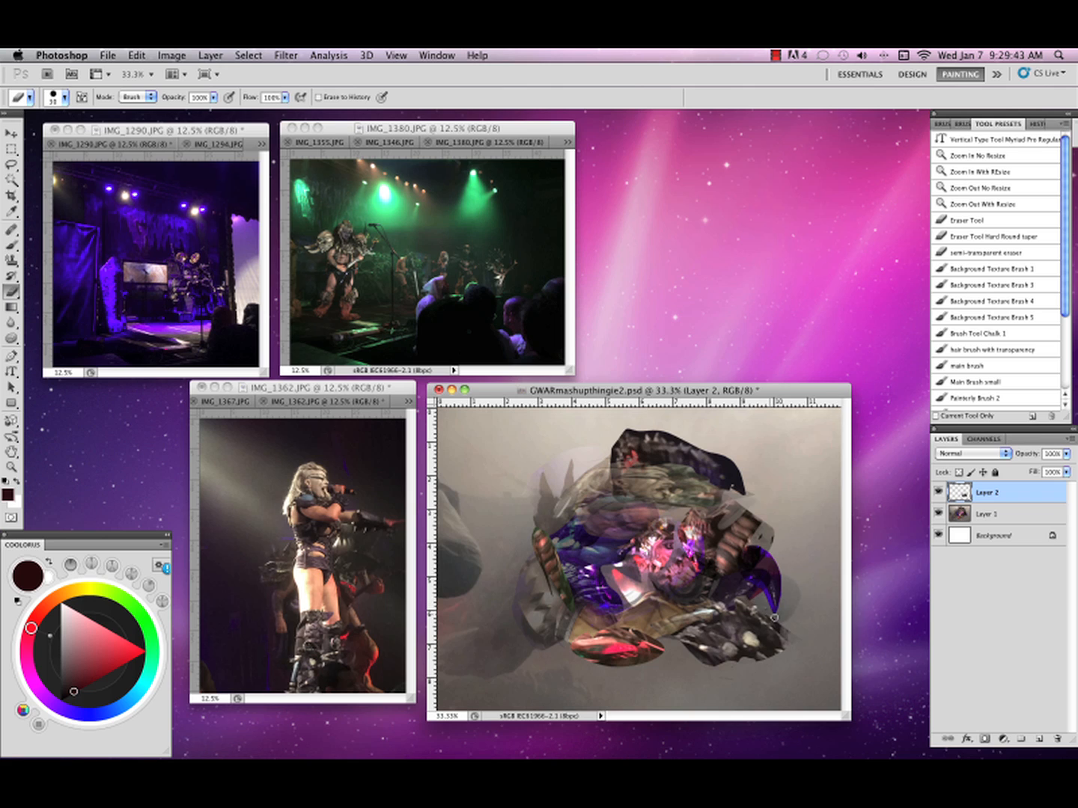
mouse_move(774, 617)
left_mouse_down()
mouse_move(776, 661)
mouse_move(772, 619)
mouse_move(756, 657)
mouse_move(768, 614)
left_mouse_up()
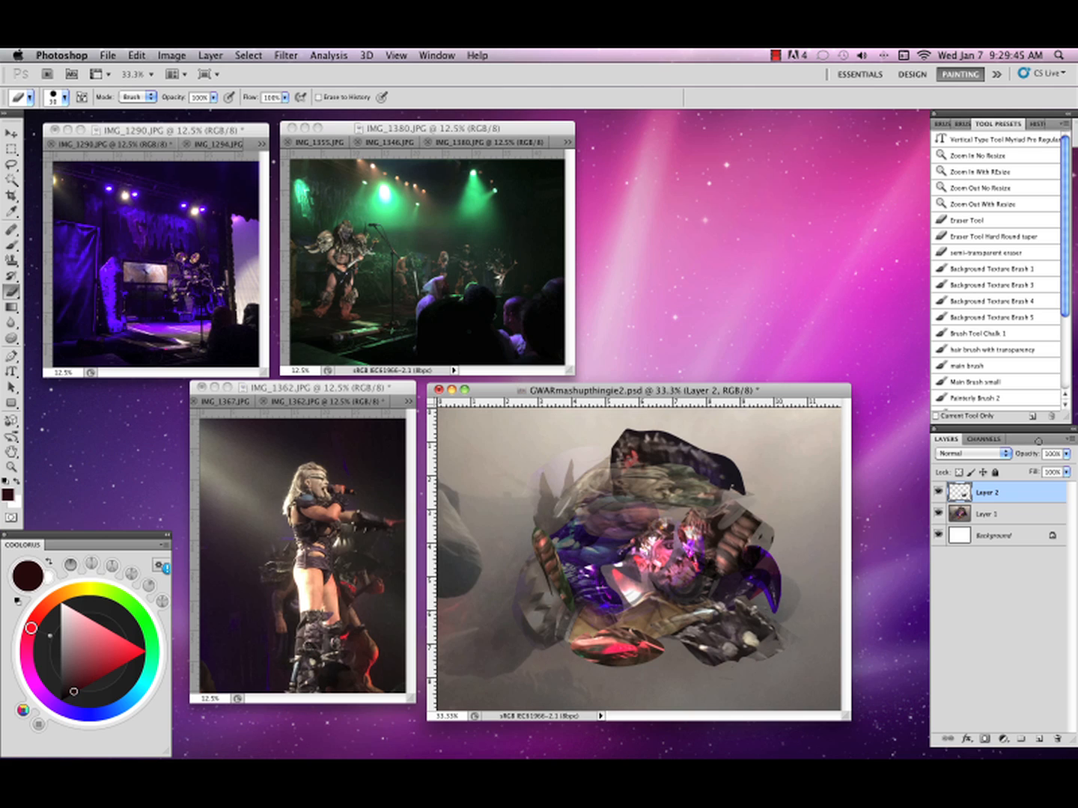
left_click(1072, 440)
left_click(941, 658)
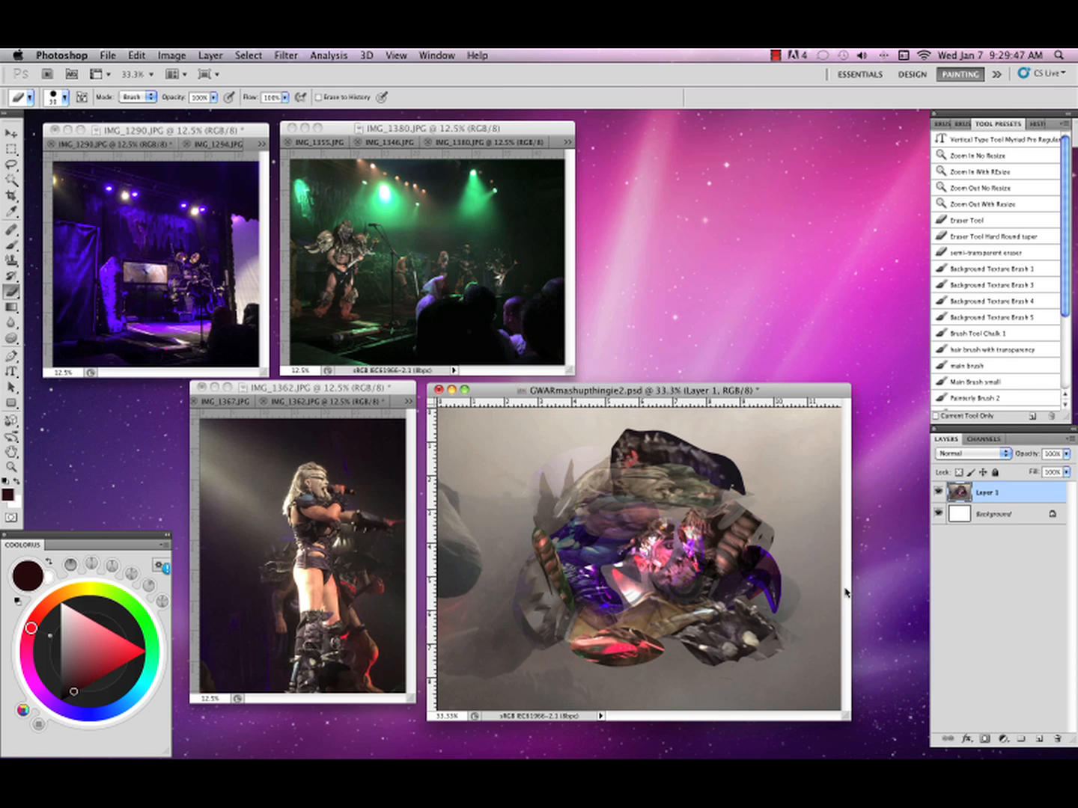
Lasso the shadowy armor beside the singer's hip in IMG_1362.JPG and move the piece onto the collage's left side.
key("l")
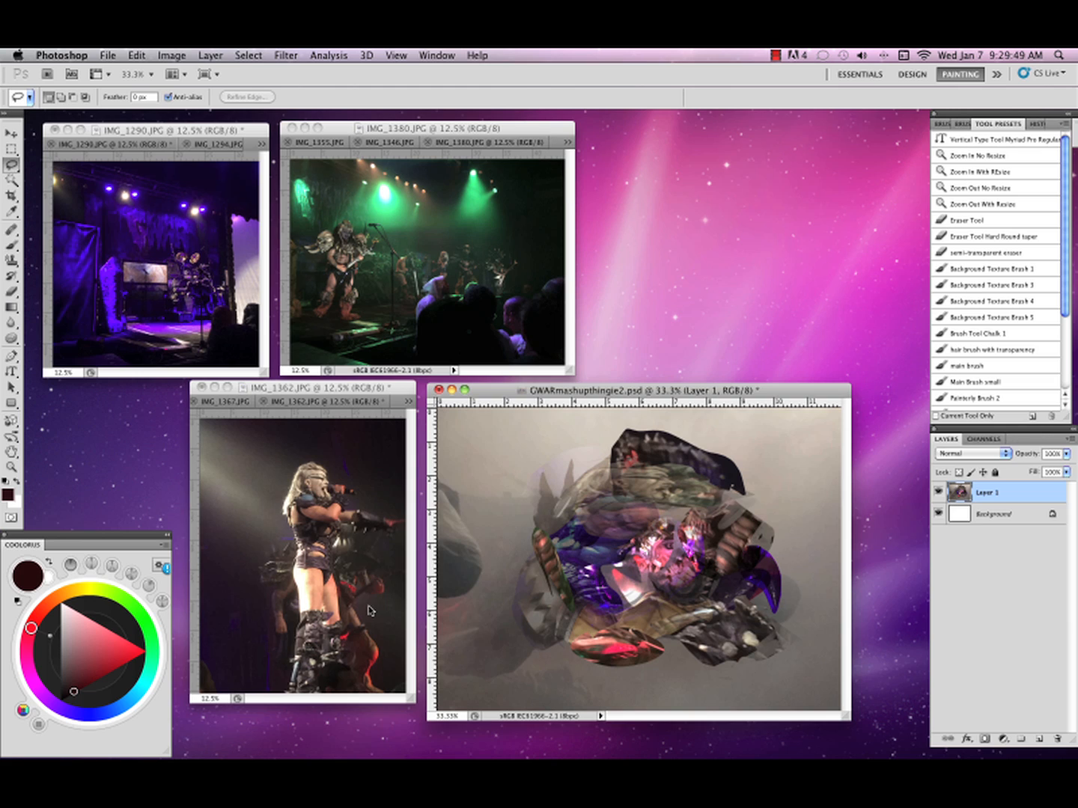
left_click(292, 554)
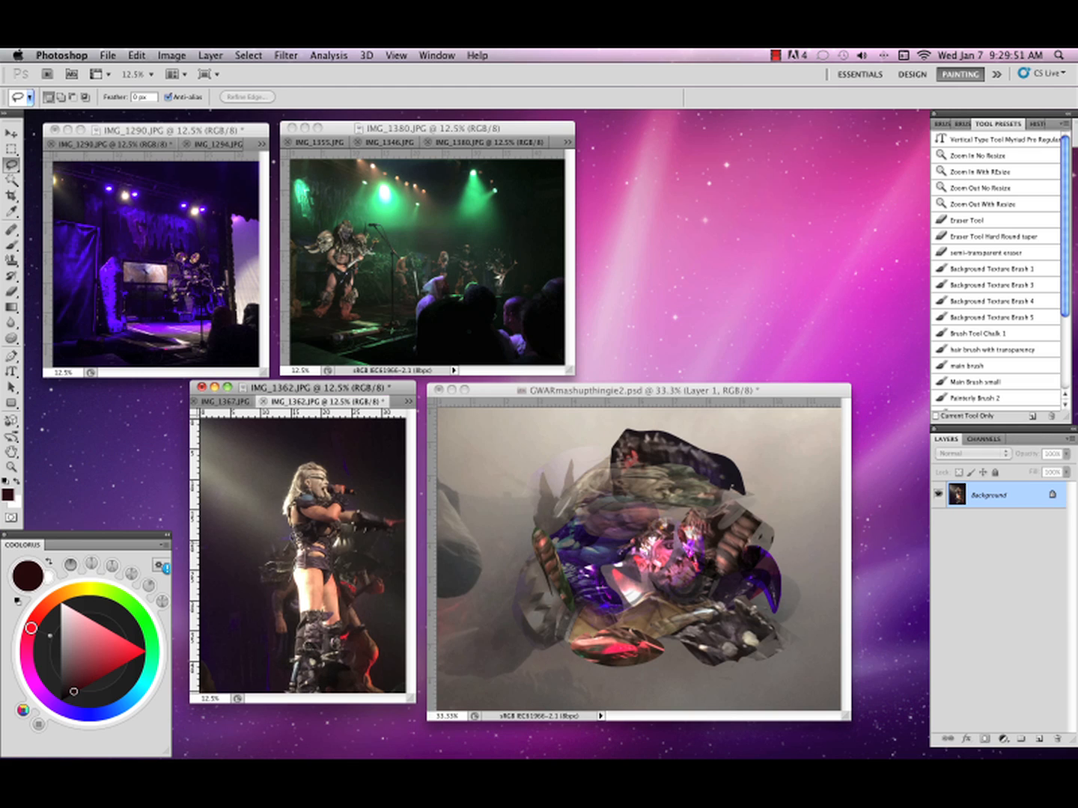
mouse_move(293, 533)
left_mouse_down()
mouse_move(269, 537)
mouse_move(258, 584)
mouse_move(296, 546)
mouse_move(282, 566)
mouse_move(567, 509)
mouse_move(629, 550)
mouse_move(577, 553)
left_mouse_up()
key("v")
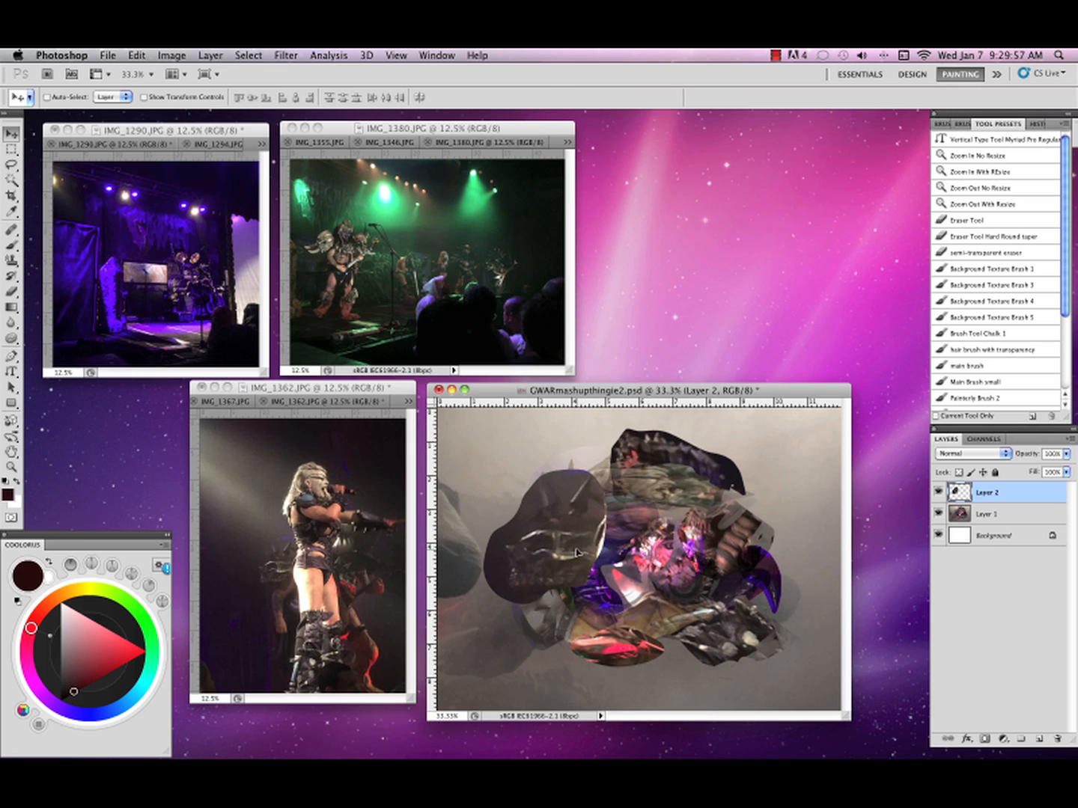
Scale the dark armor piece to about 98% width and 69% height and rotate it about -2.5°.
key("ctrl+t")
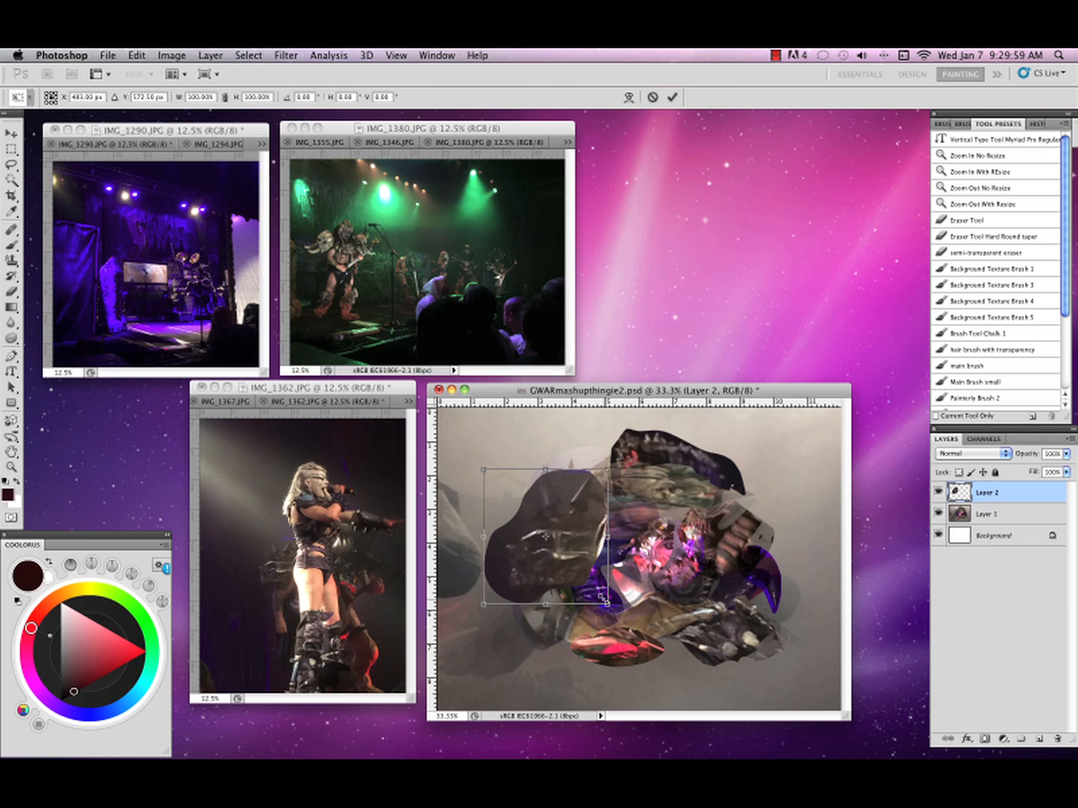
left_click_drag(604, 598, 581, 541)
left_click_drag(637, 496, 635, 491)
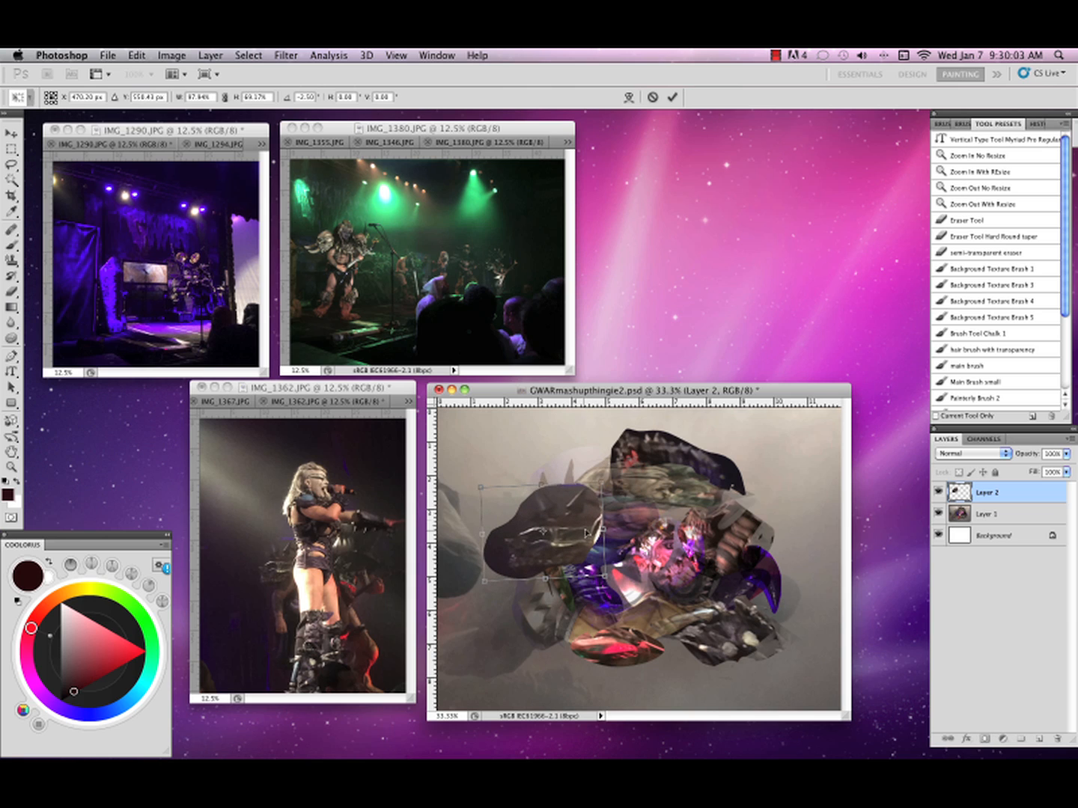
key("Return")
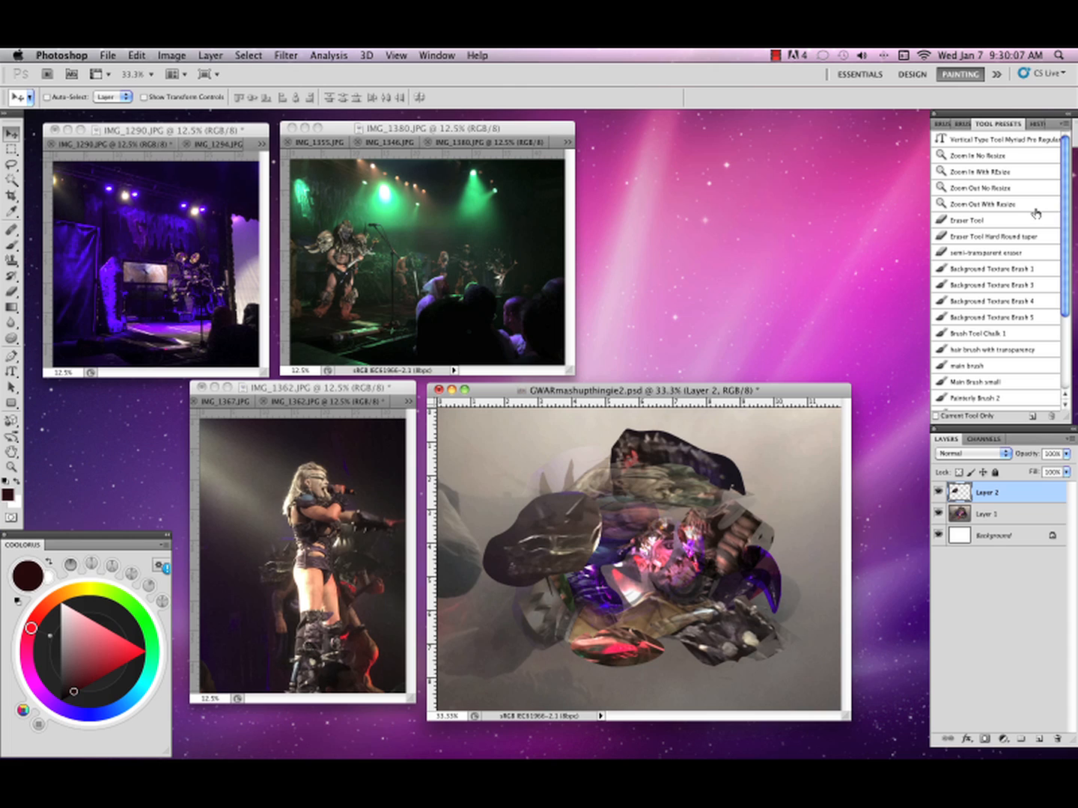
Erase the armor piece's dark surroundings with the semi-transparent eraser preset and nudge the piece slightly left.
left_click(1038, 254)
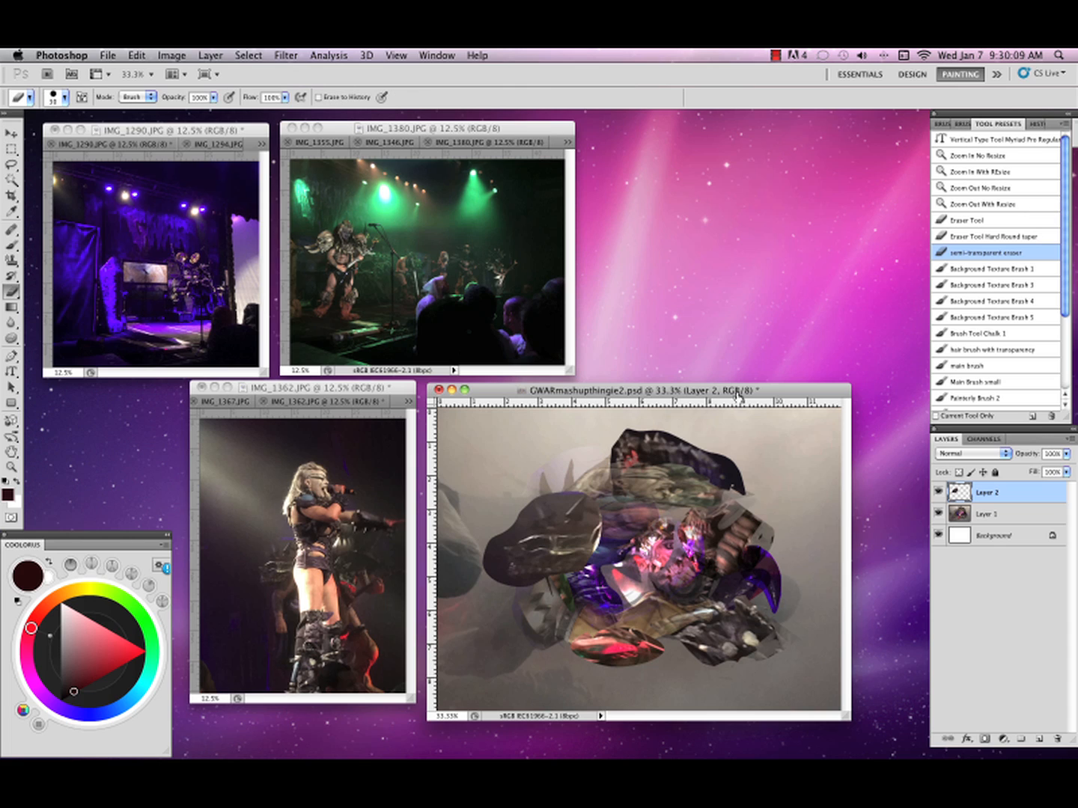
mouse_move(514, 538)
left_mouse_down()
mouse_move(574, 488)
mouse_move(543, 529)
mouse_move(518, 535)
mouse_move(618, 518)
mouse_move(577, 512)
mouse_move(595, 497)
mouse_move(558, 490)
left_mouse_up()
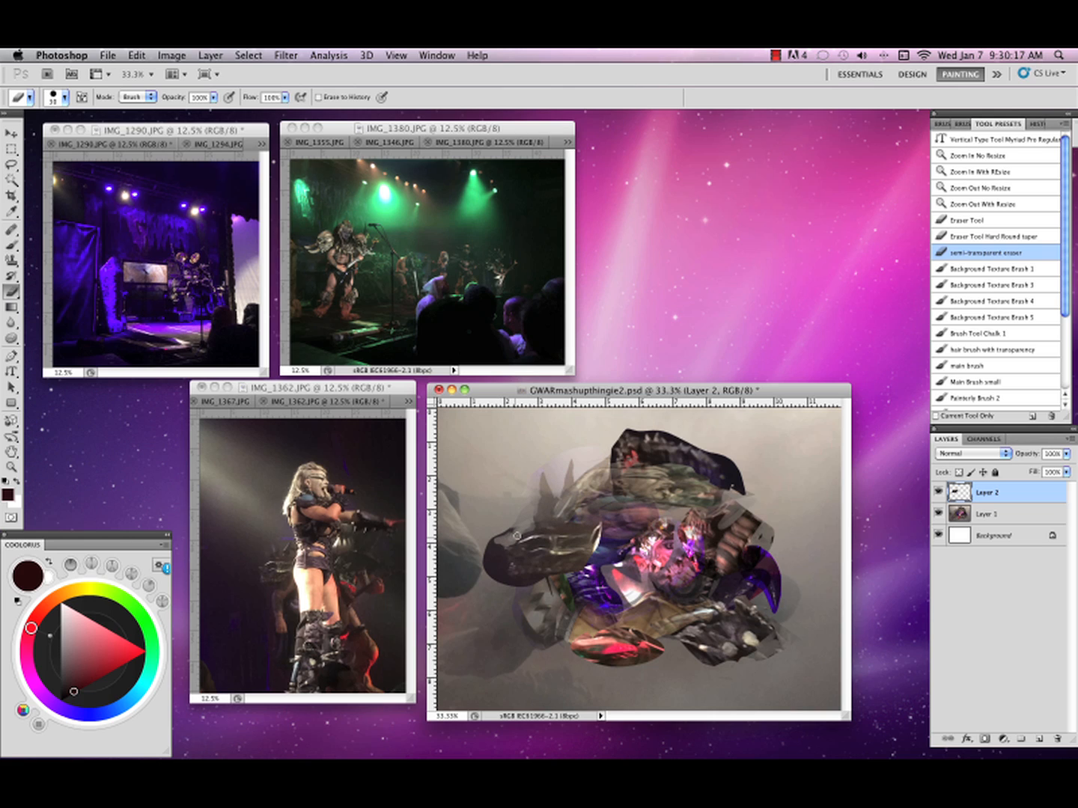
mouse_move(517, 536)
left_mouse_down()
mouse_move(482, 543)
mouse_move(502, 550)
mouse_move(511, 592)
mouse_move(507, 582)
mouse_move(555, 572)
mouse_move(525, 585)
mouse_move(485, 576)
mouse_move(482, 561)
mouse_move(488, 587)
mouse_move(497, 565)
mouse_move(500, 638)
left_mouse_up()
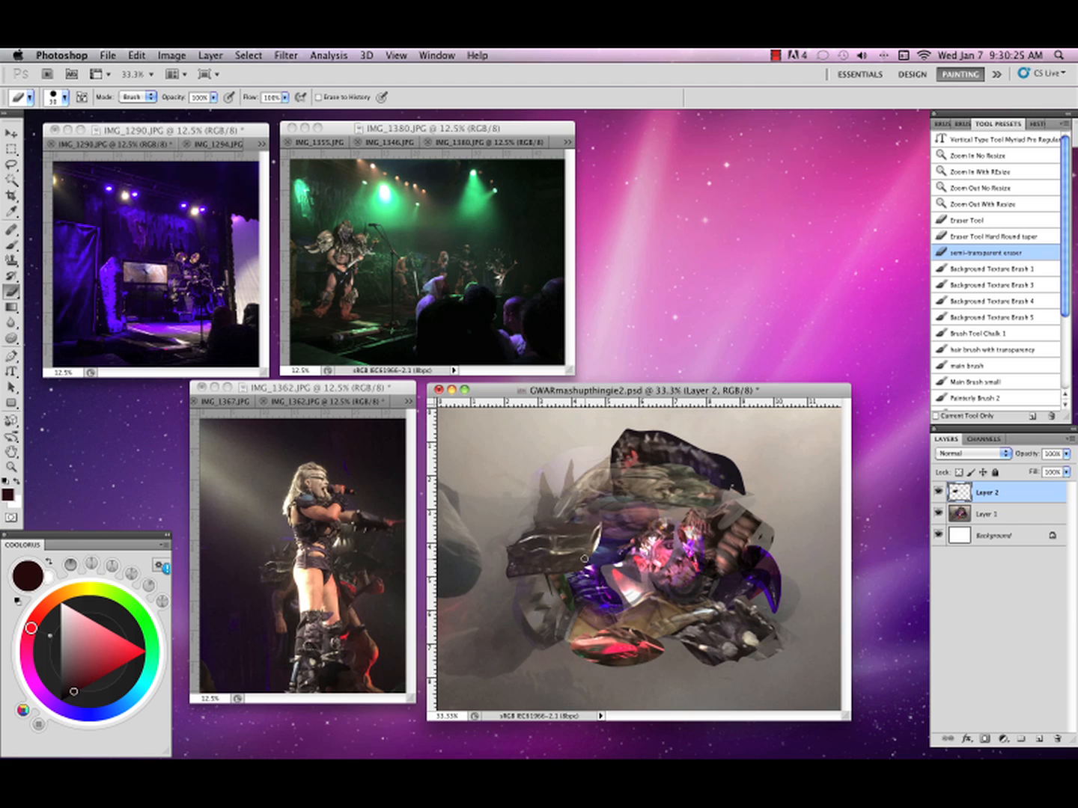
key("v")
mouse_move(586, 544)
left_mouse_down()
mouse_move(612, 549)
mouse_move(575, 544)
left_mouse_up()
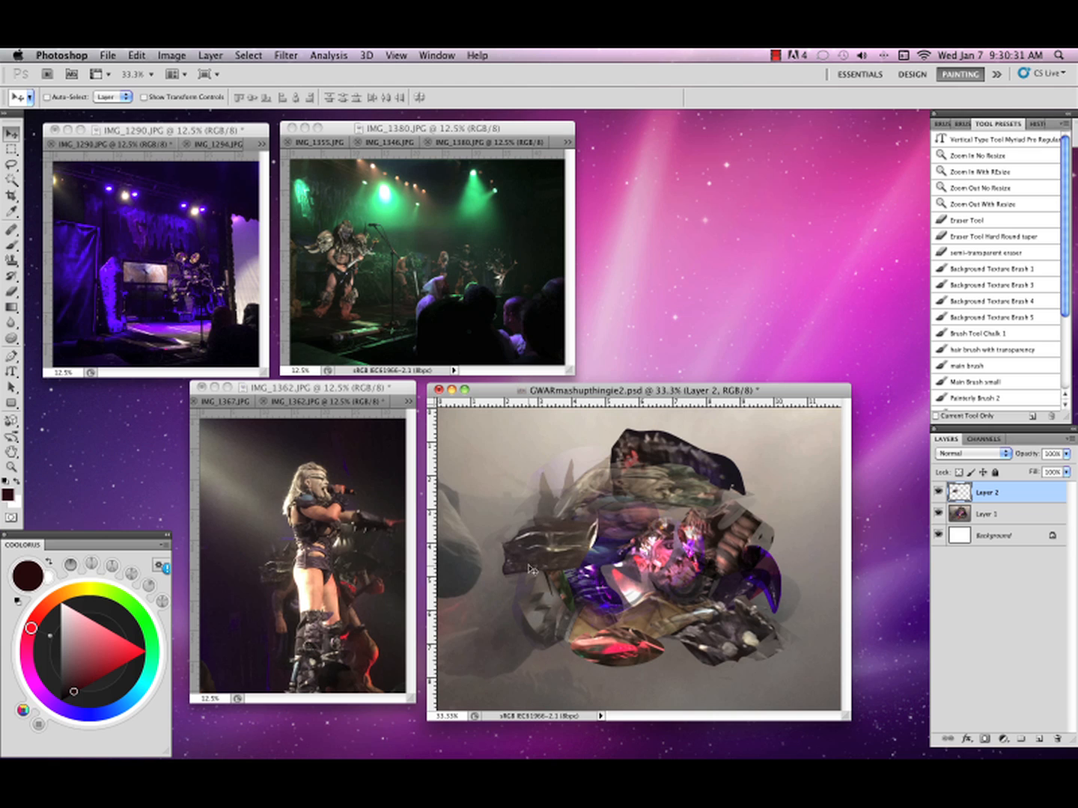
Warp the armor piece into a curved leaf shape that tapers to a point on the collage's left side.
left_click(140, 56)
mouse_move(173, 360)
left_click(331, 437)
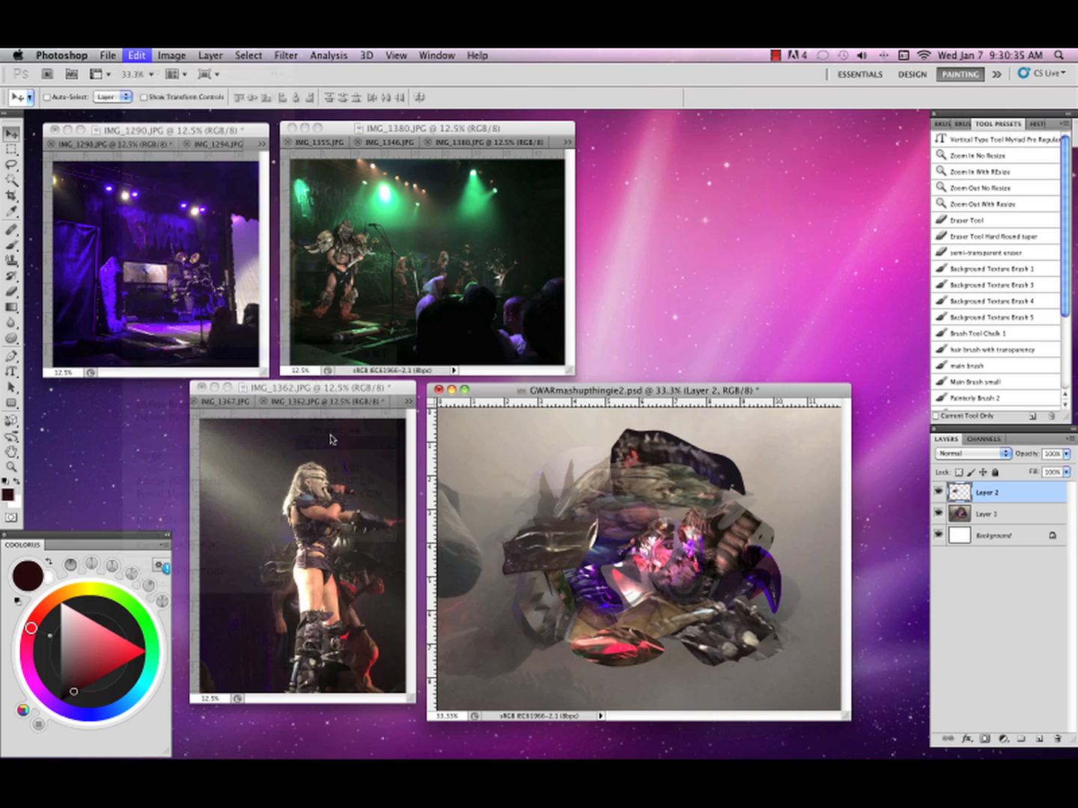
left_click_drag(481, 584, 535, 608)
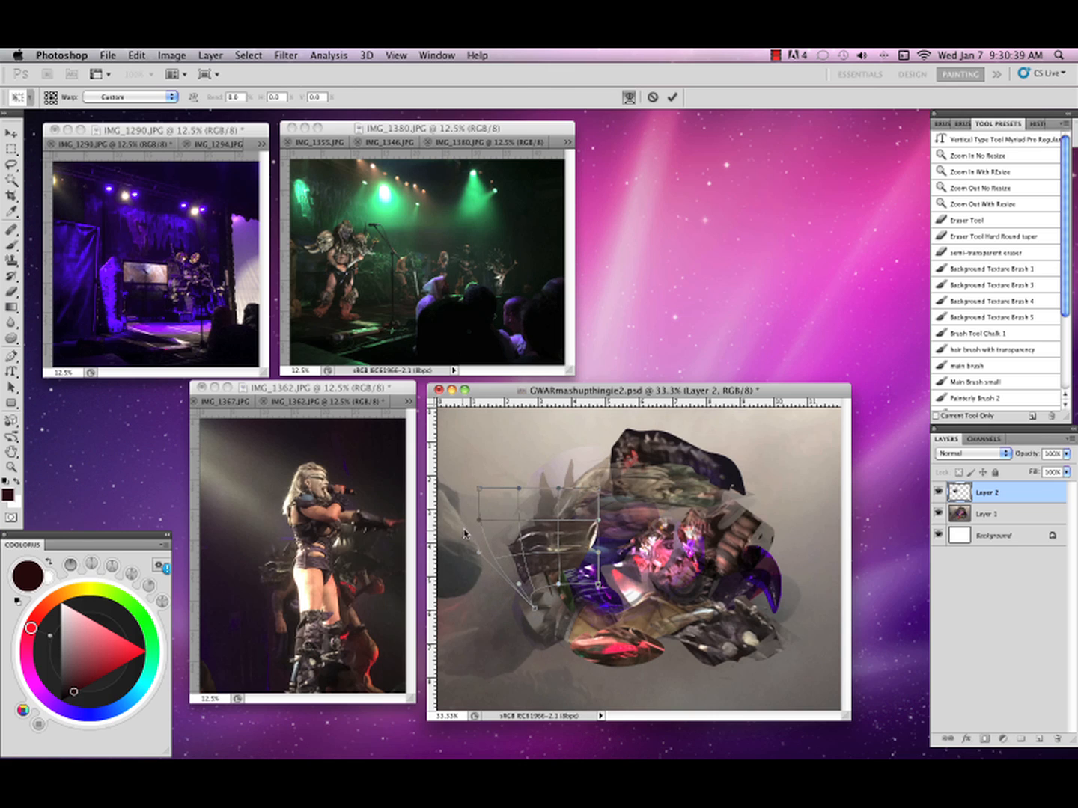
left_click_drag(486, 539, 432, 565)
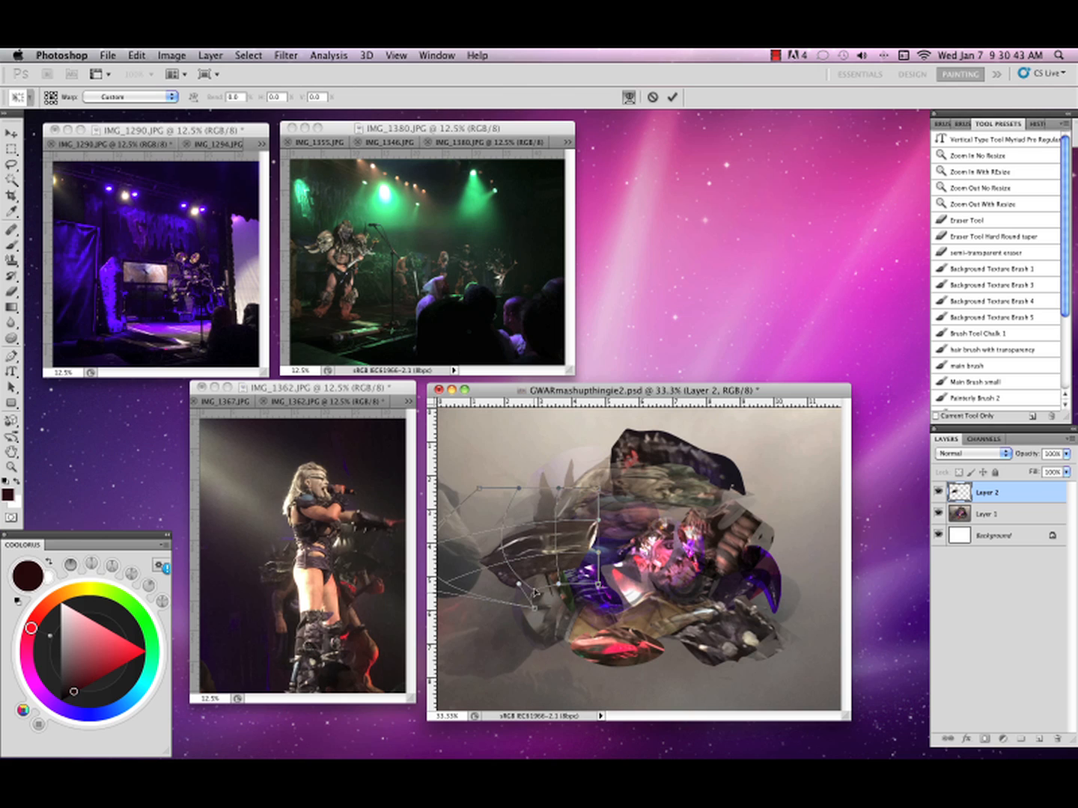
left_click_drag(535, 591, 561, 578)
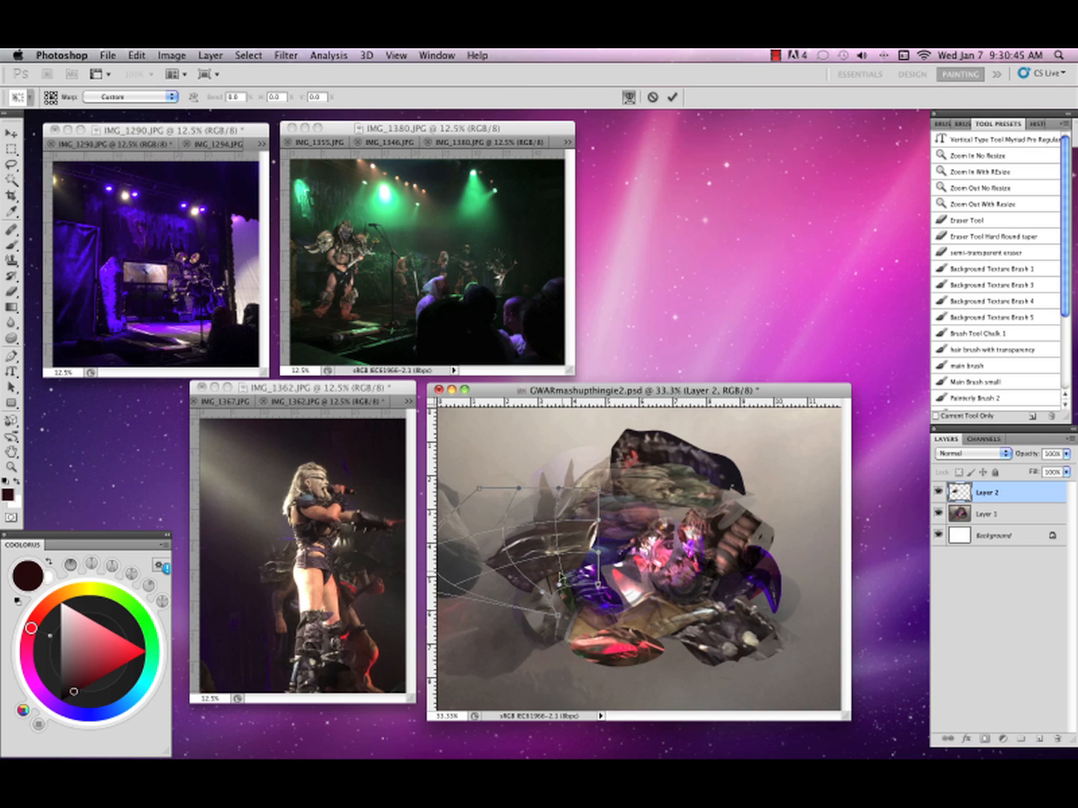
left_click_drag(567, 525, 574, 505)
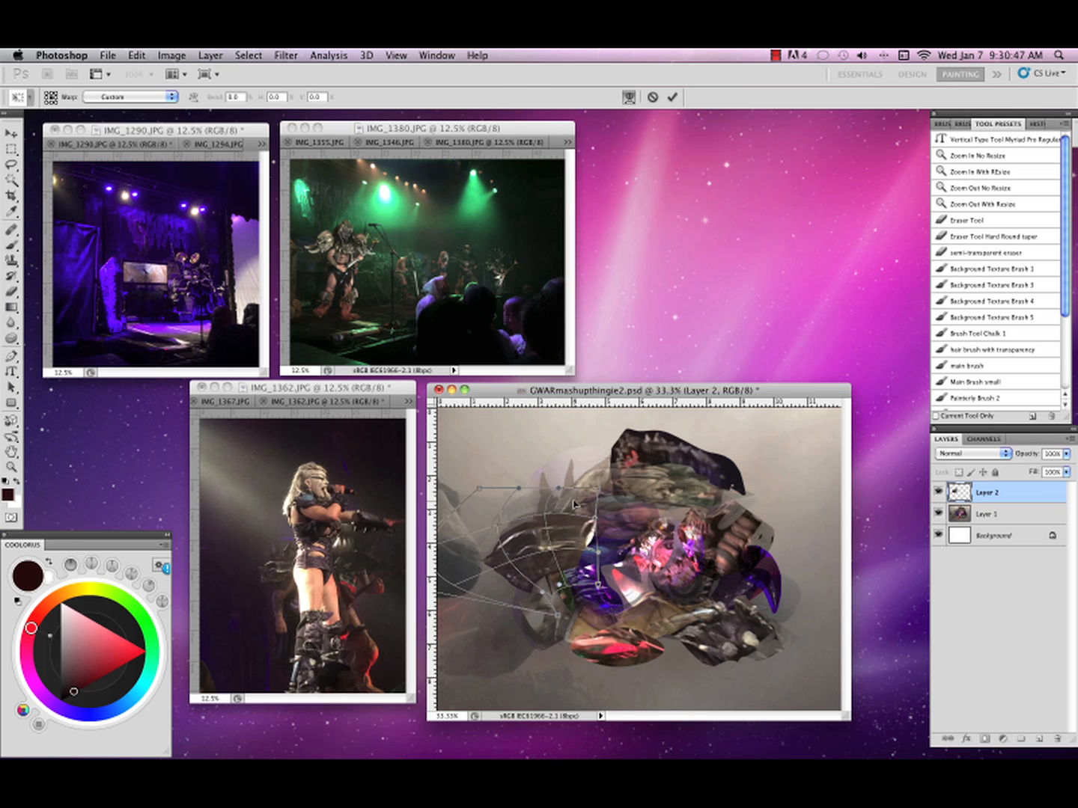
left_click(672, 97)
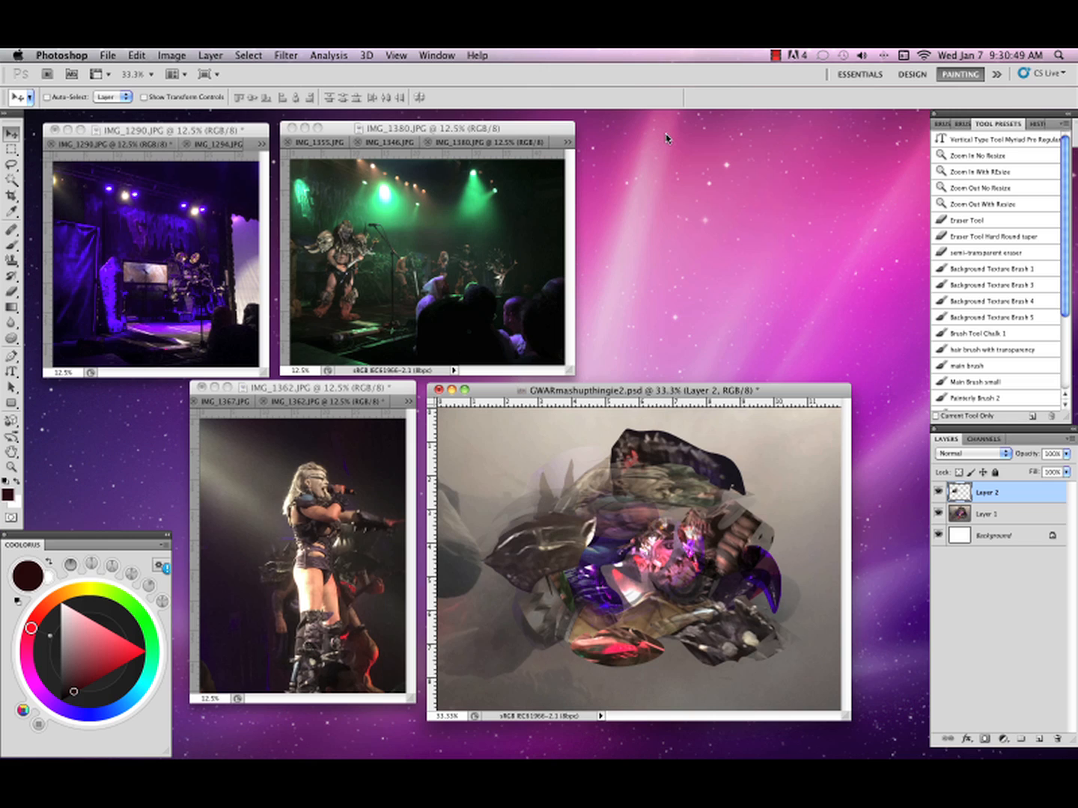
Flip the whole canvas horizontally and move the Layer 2 armor piece outward to the right of the collage.
key("super+shift+h")
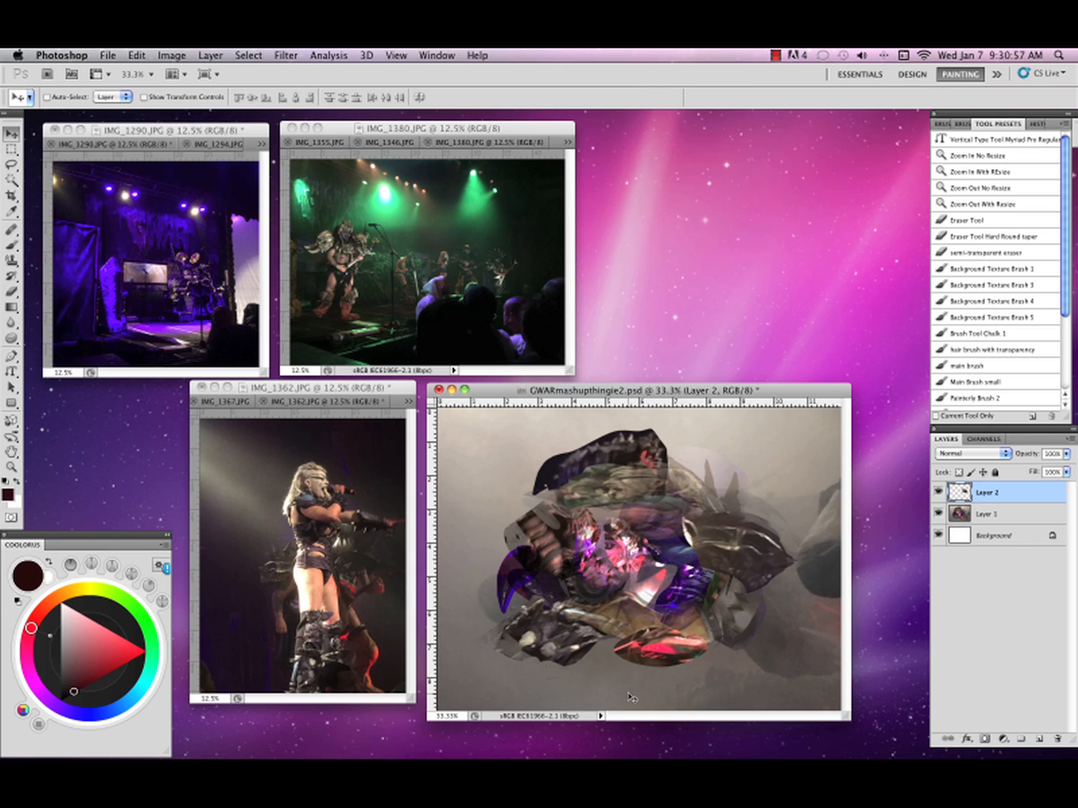
left_click(938, 493)
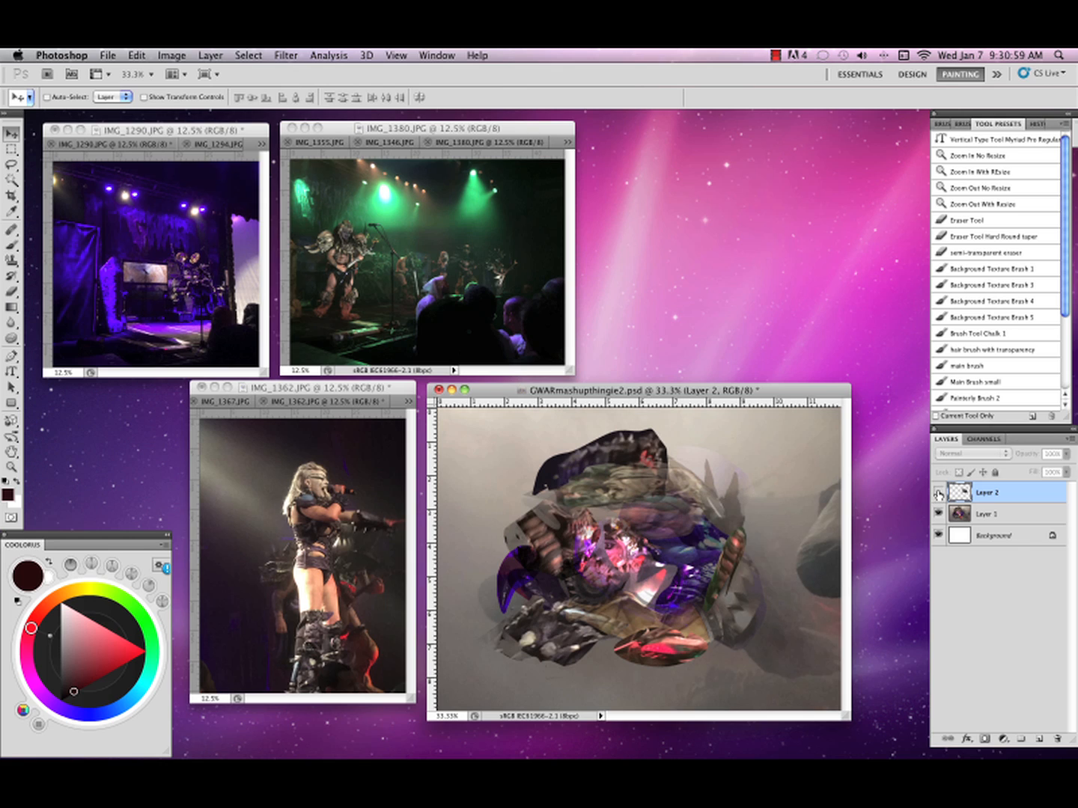
left_click(937, 493)
left_click_drag(780, 566, 803, 585)
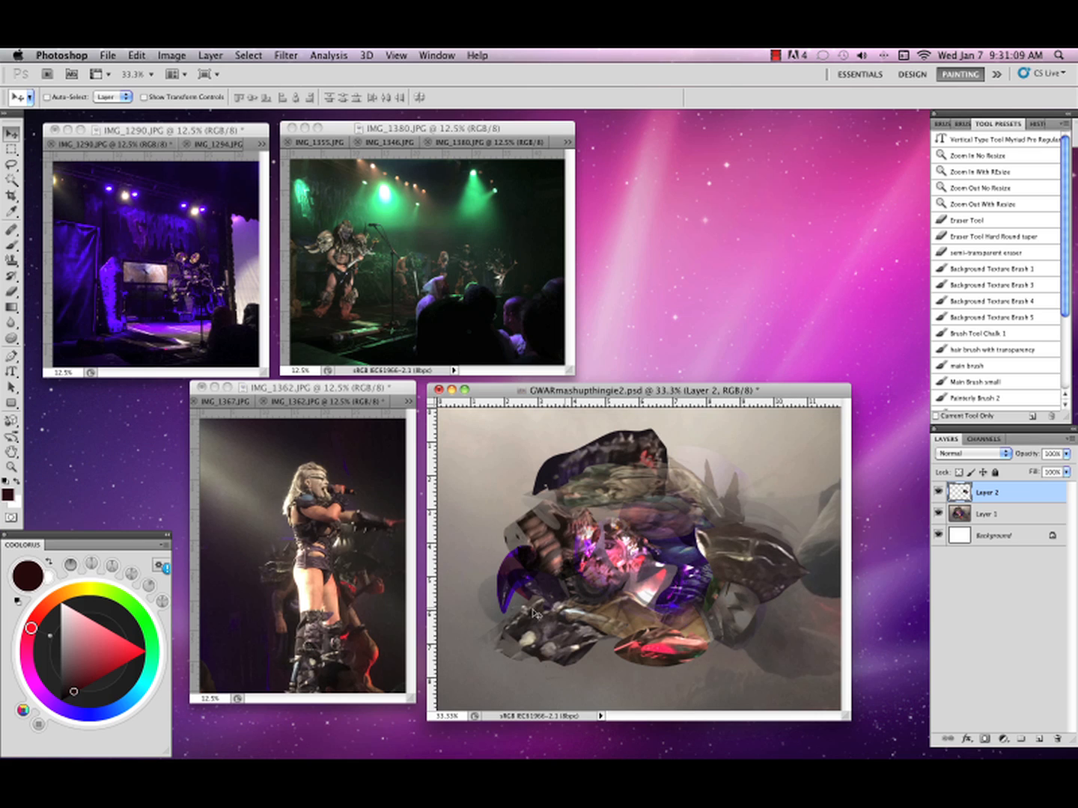
left_click_drag(742, 539, 784, 561)
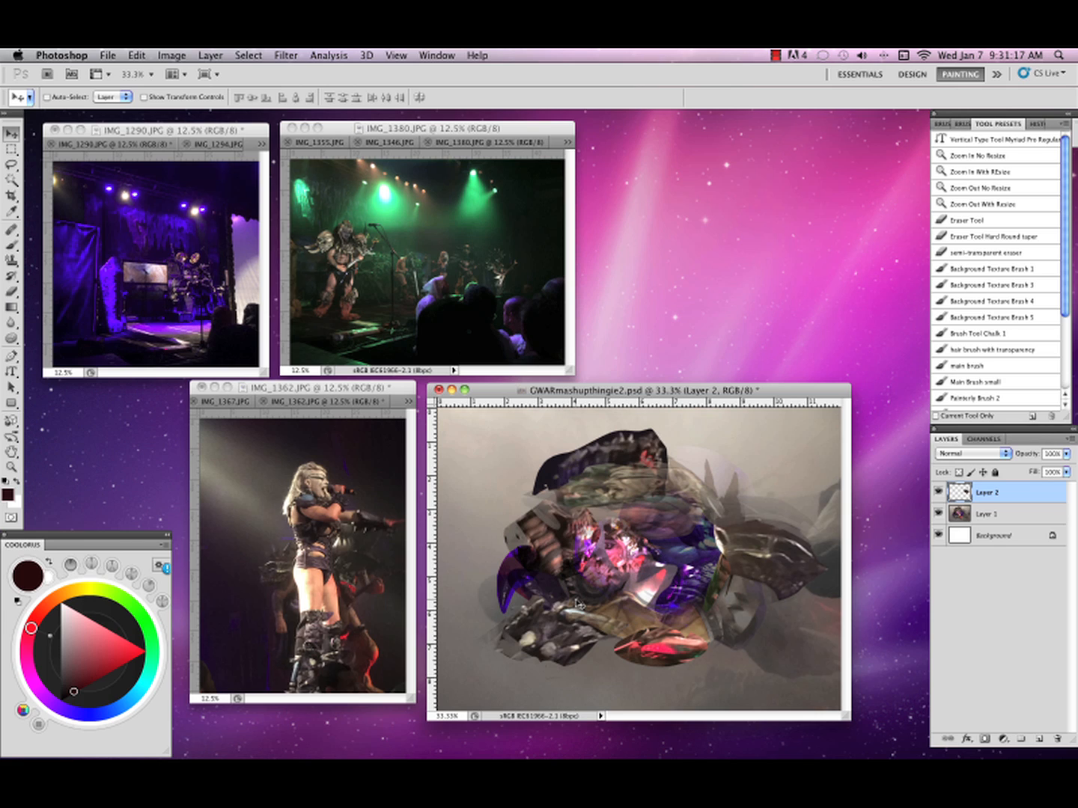
Lasso the green-armored performer's spiked arm armor in IMG_1347.JPG and move the piece onto the upper part of the collage.
key("l")
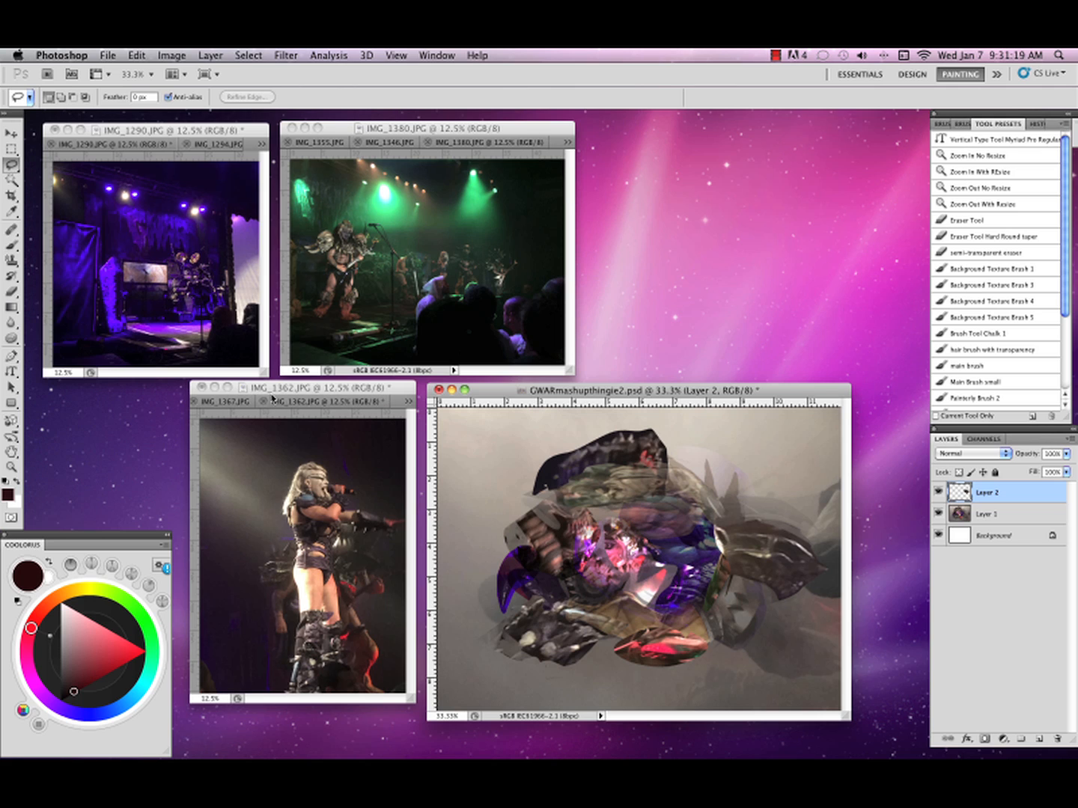
left_click(295, 421)
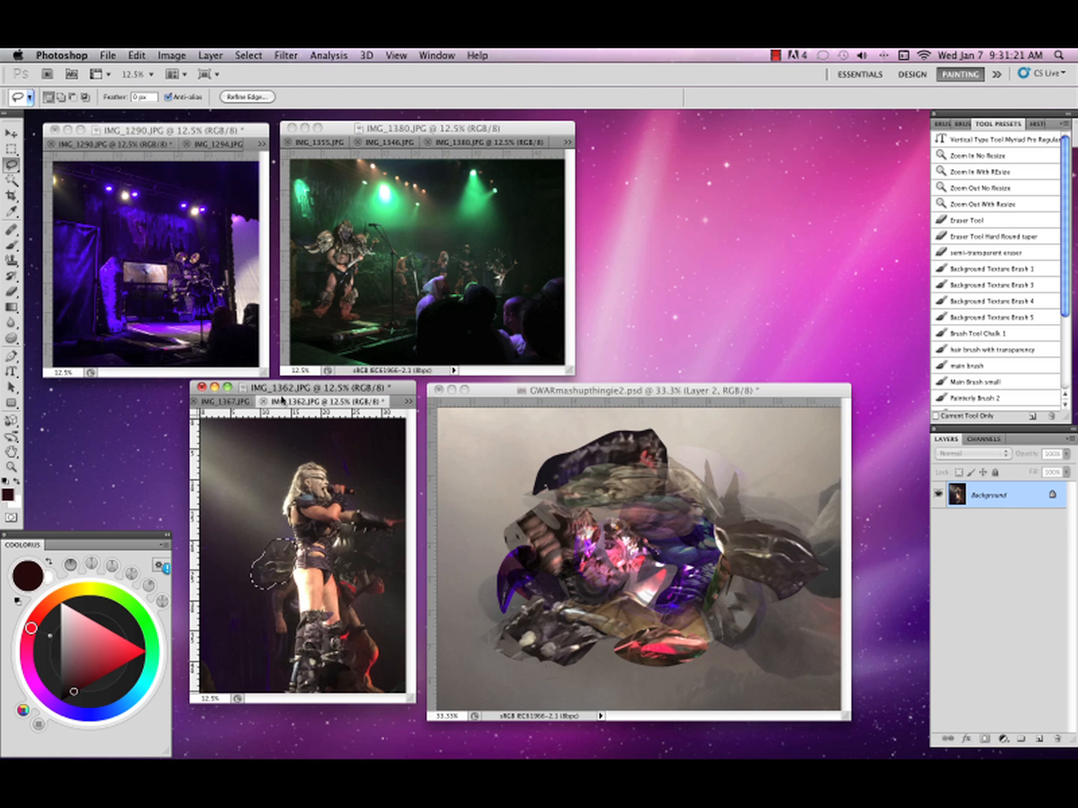
left_click(264, 402)
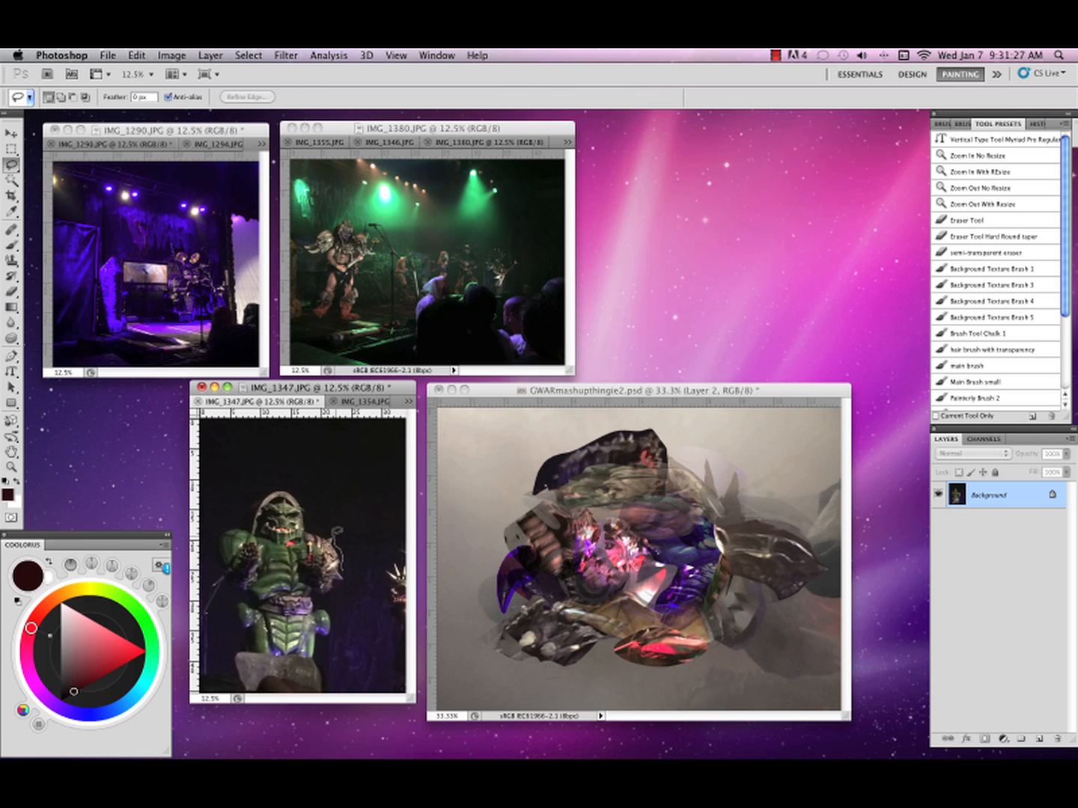
mouse_move(333, 530)
left_mouse_down()
mouse_move(321, 526)
mouse_move(305, 541)
mouse_move(319, 580)
mouse_move(340, 592)
left_mouse_up()
key("v")
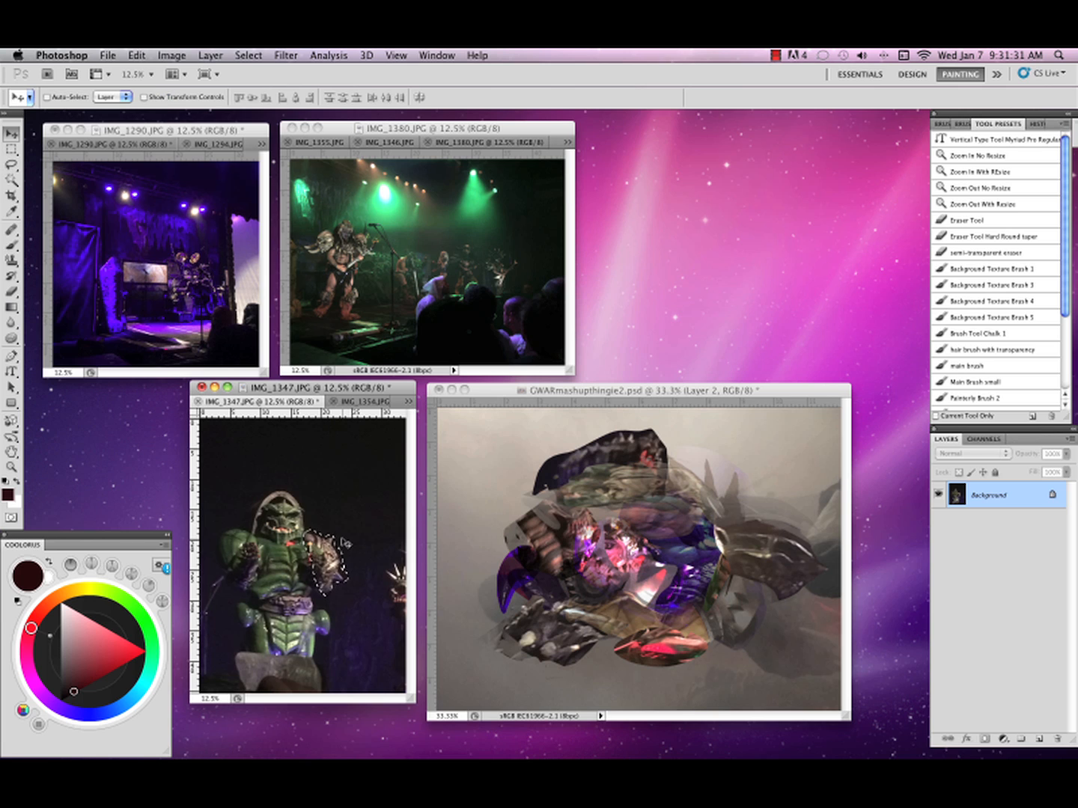
left_click_drag(343, 541, 668, 514)
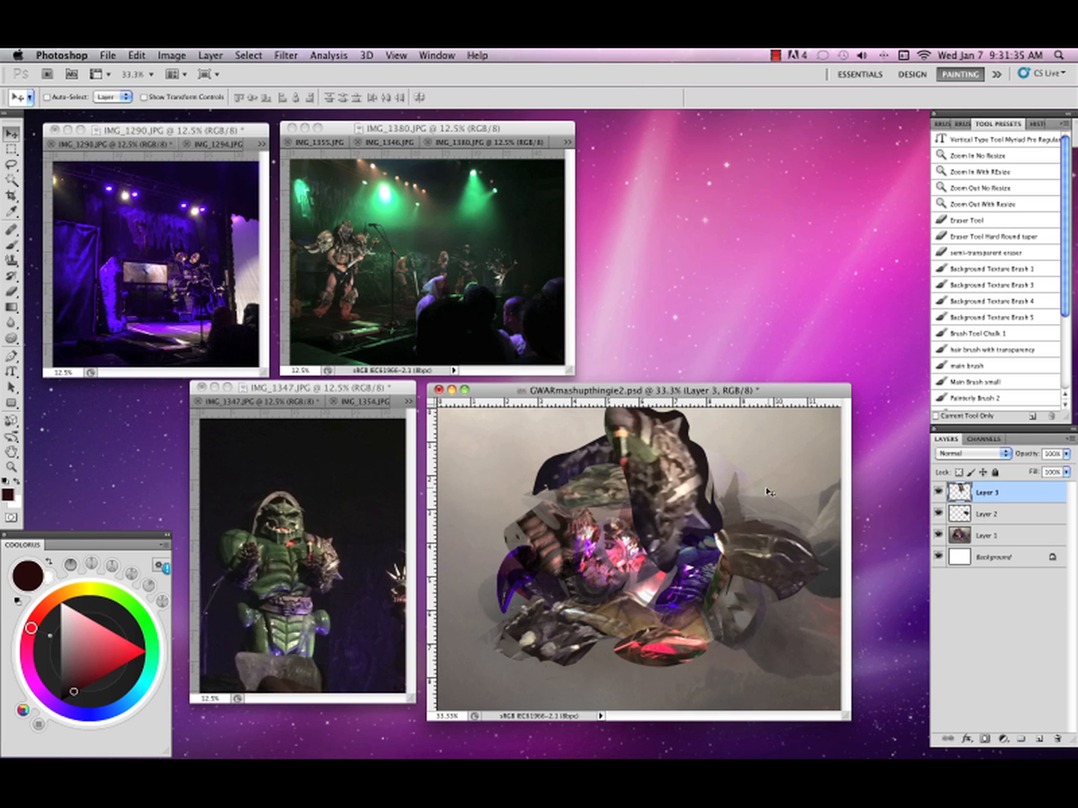
Rotate the spiked armor piece about -44° and flatten it into a narrow band across the collage's upper part.
key("super+t")
left_click_drag(743, 509, 736, 446)
left_click_drag(706, 498, 715, 537)
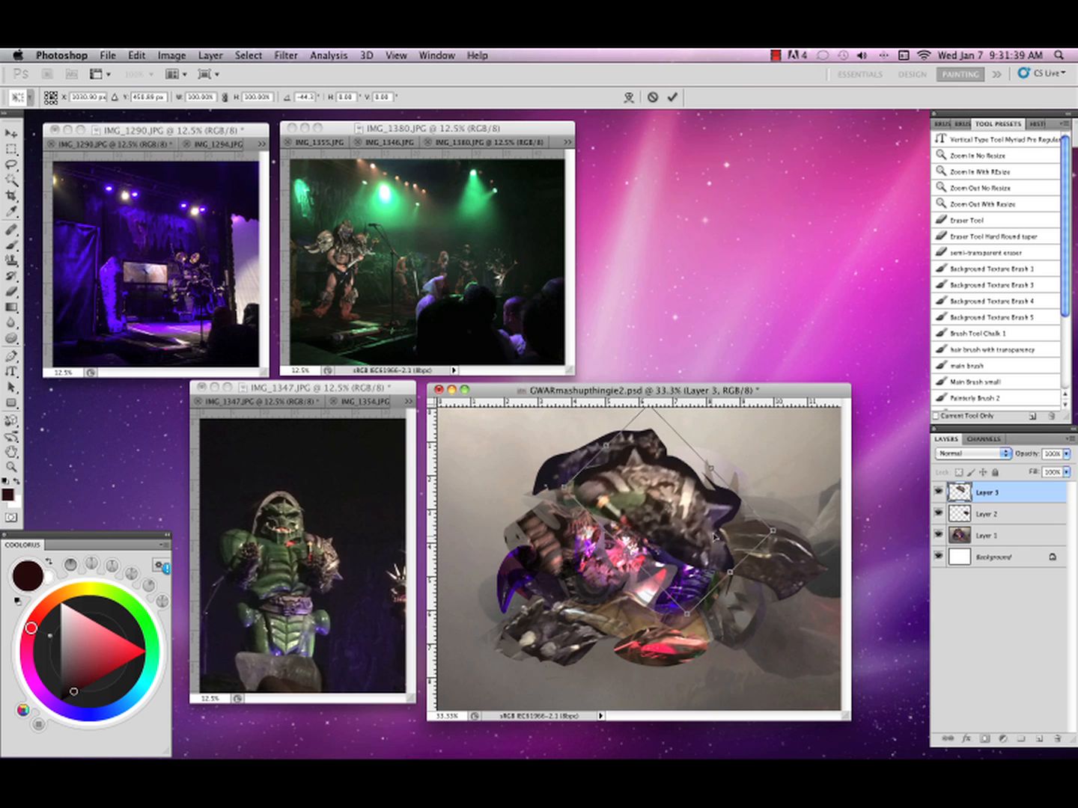
key("Return")
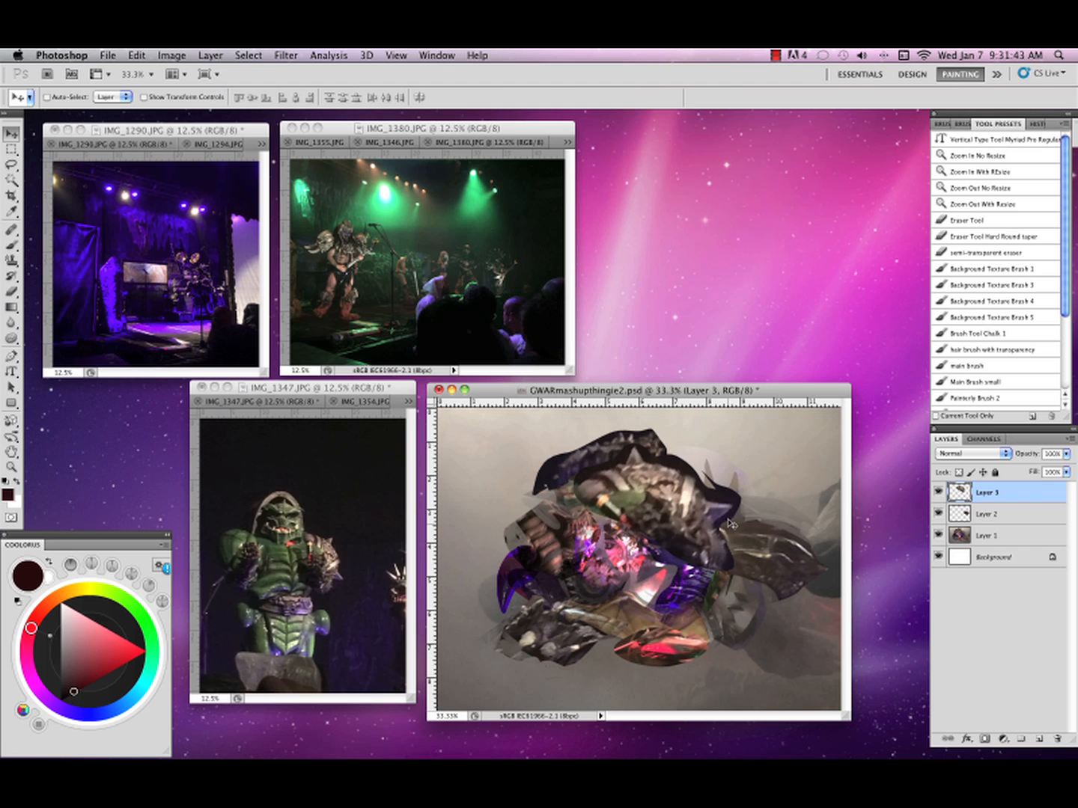
key("super+t")
left_click_drag(741, 577, 712, 528)
key("Return")
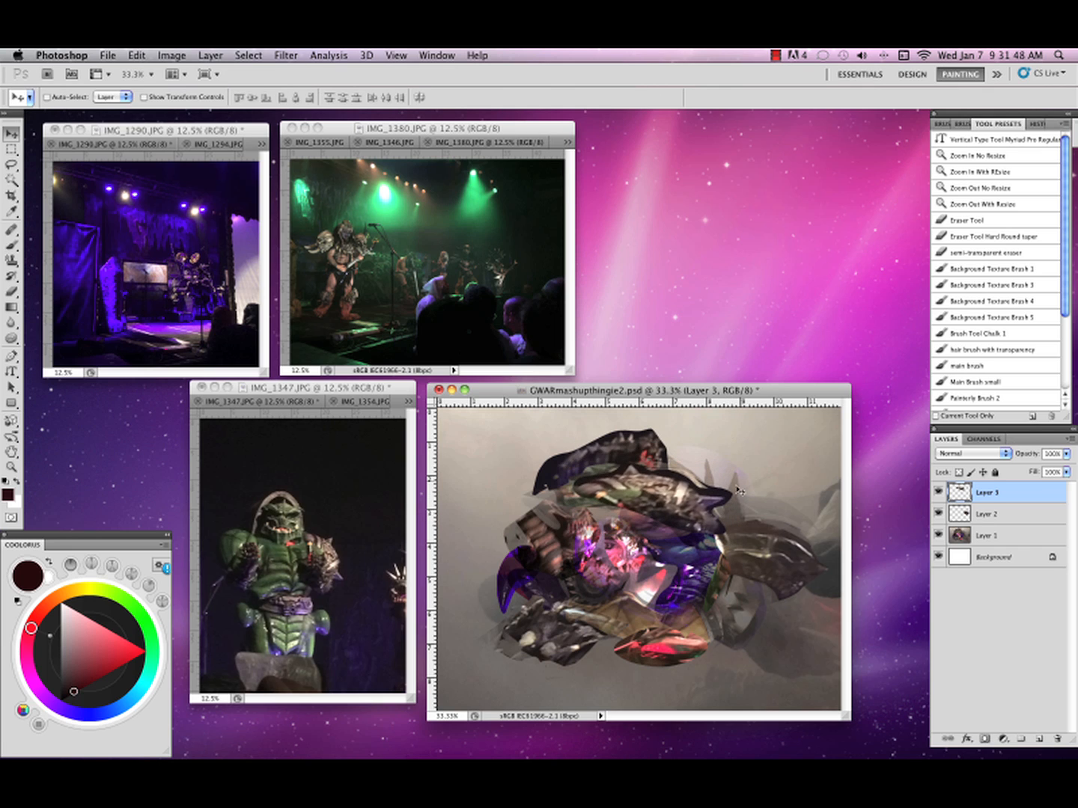
Erase the dark upper and outer edges of the spiked armor piece with the semi-transparent eraser preset.
left_click(1023, 254)
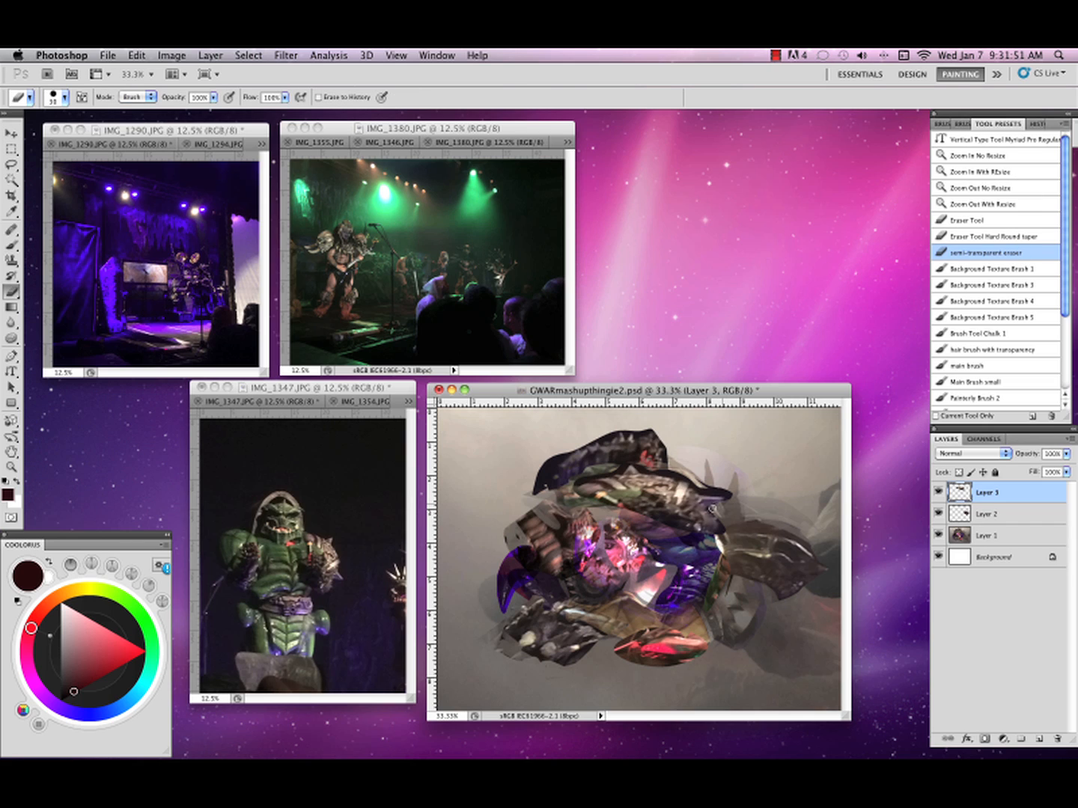
left_click_drag(666, 464, 725, 492)
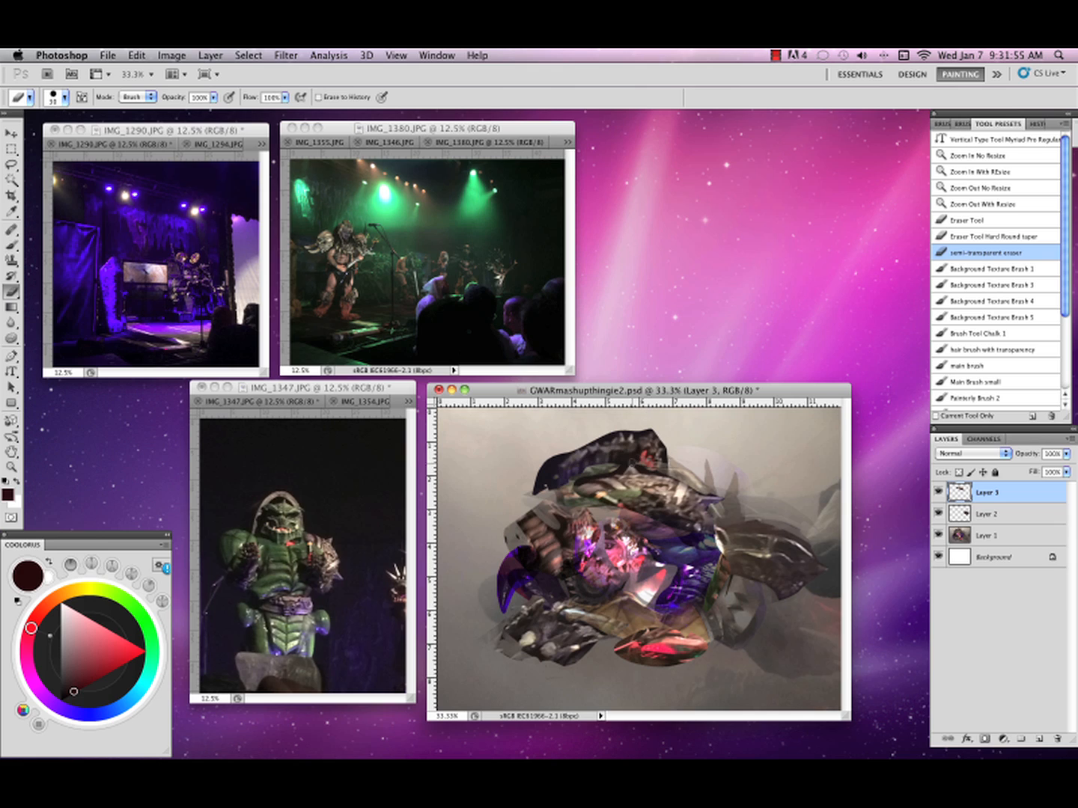
mouse_move(633, 463)
left_mouse_down()
mouse_move(568, 489)
mouse_move(635, 460)
mouse_move(675, 474)
left_mouse_up()
key("v")
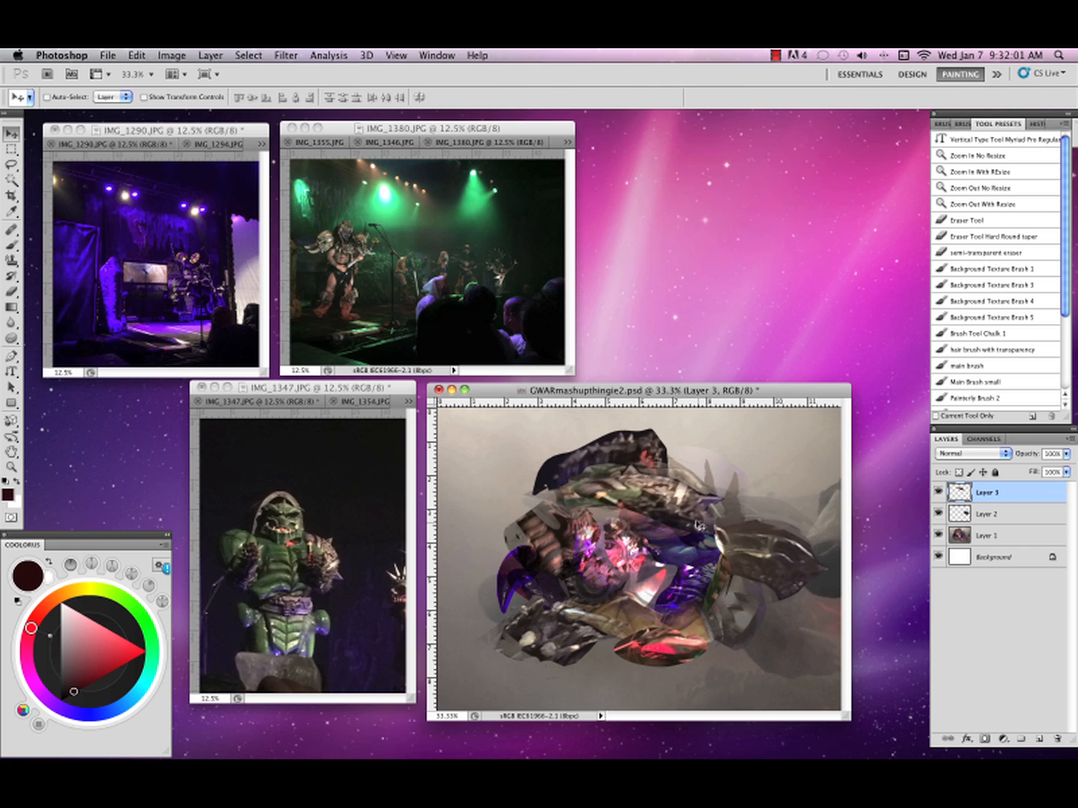
Move the Layer 3 spiked armor piece over the collage's outer right end and soften its edges with the semi-transparent eraser preset.
left_click_drag(698, 525, 826, 571)
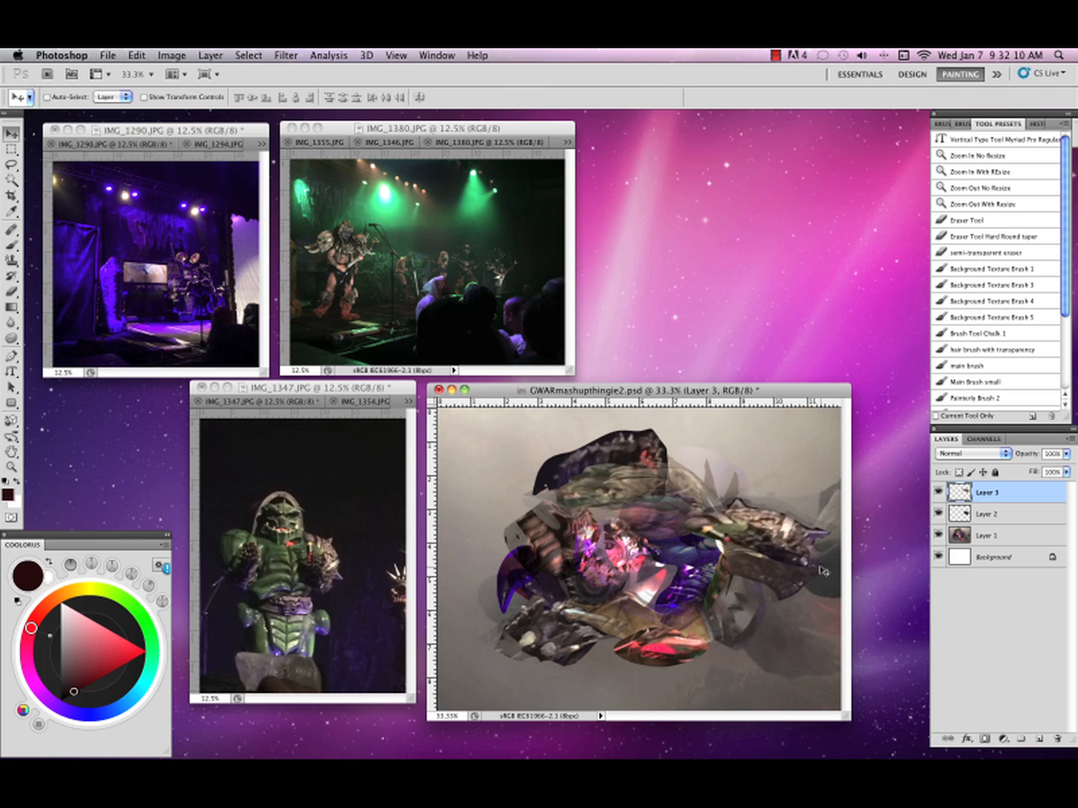
left_click(1024, 237)
left_click(985, 253)
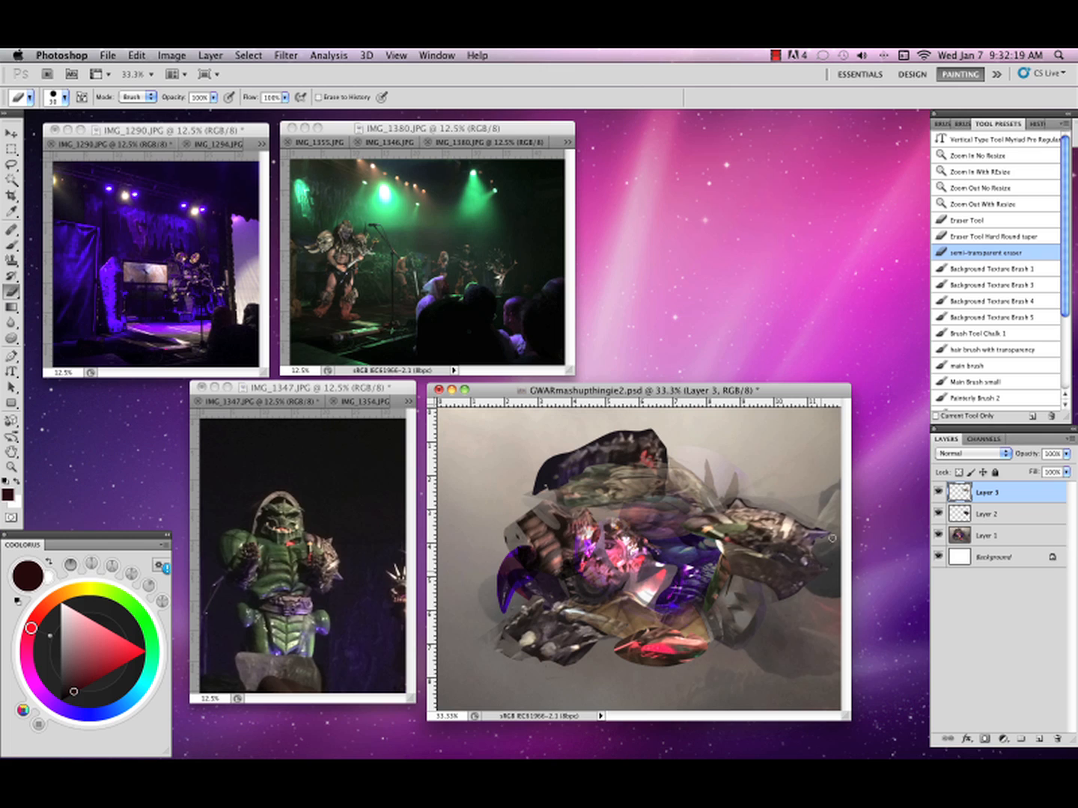
Merge Layer 3 and Layer 2 down into Layer 1, and shift the merged artwork slightly to the left.
left_click(1071, 439)
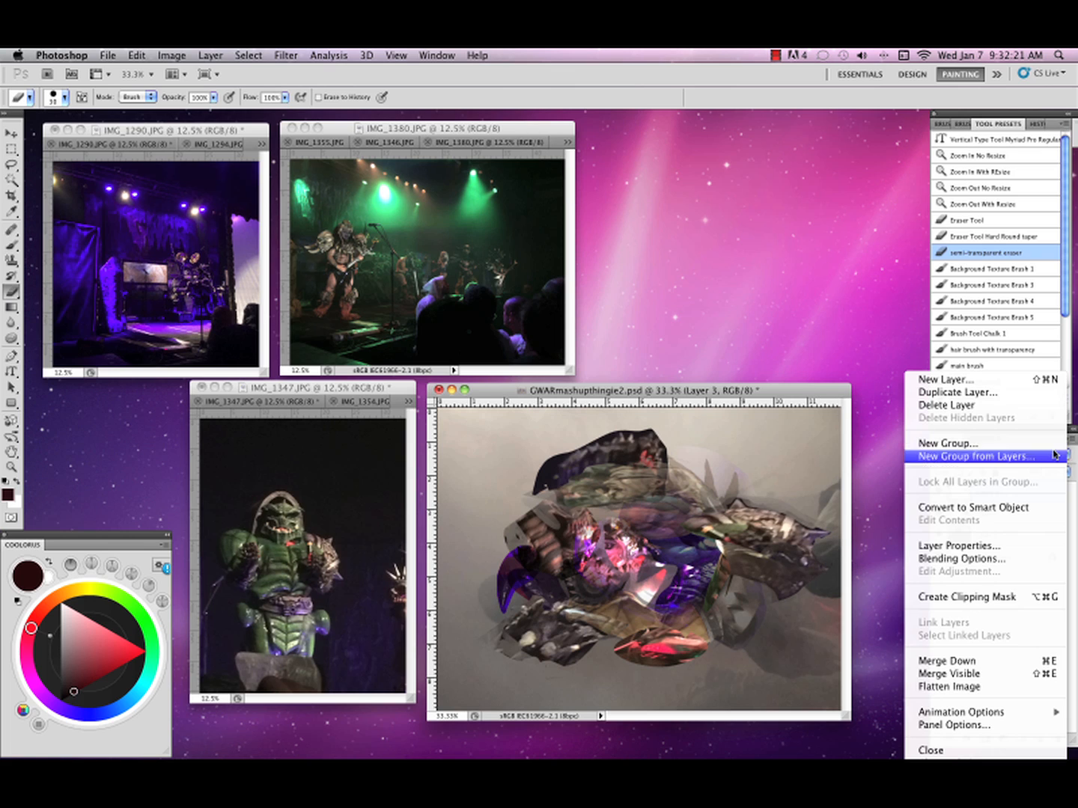
left_click(959, 660)
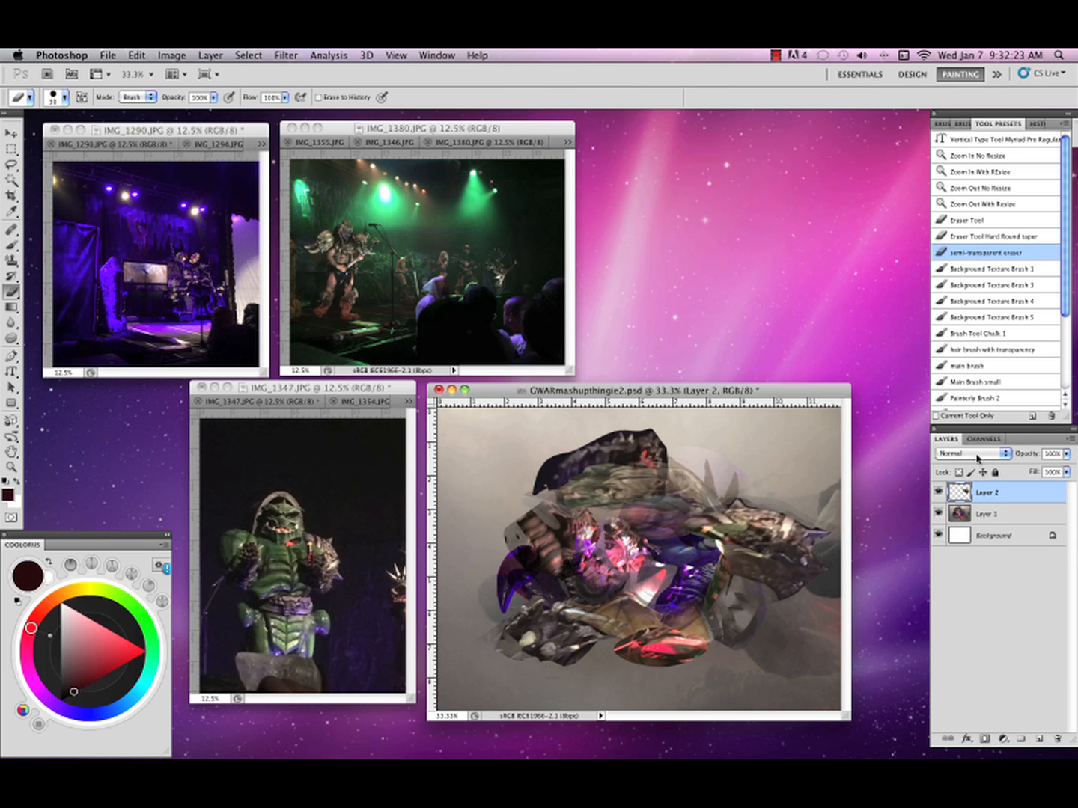
key("l")
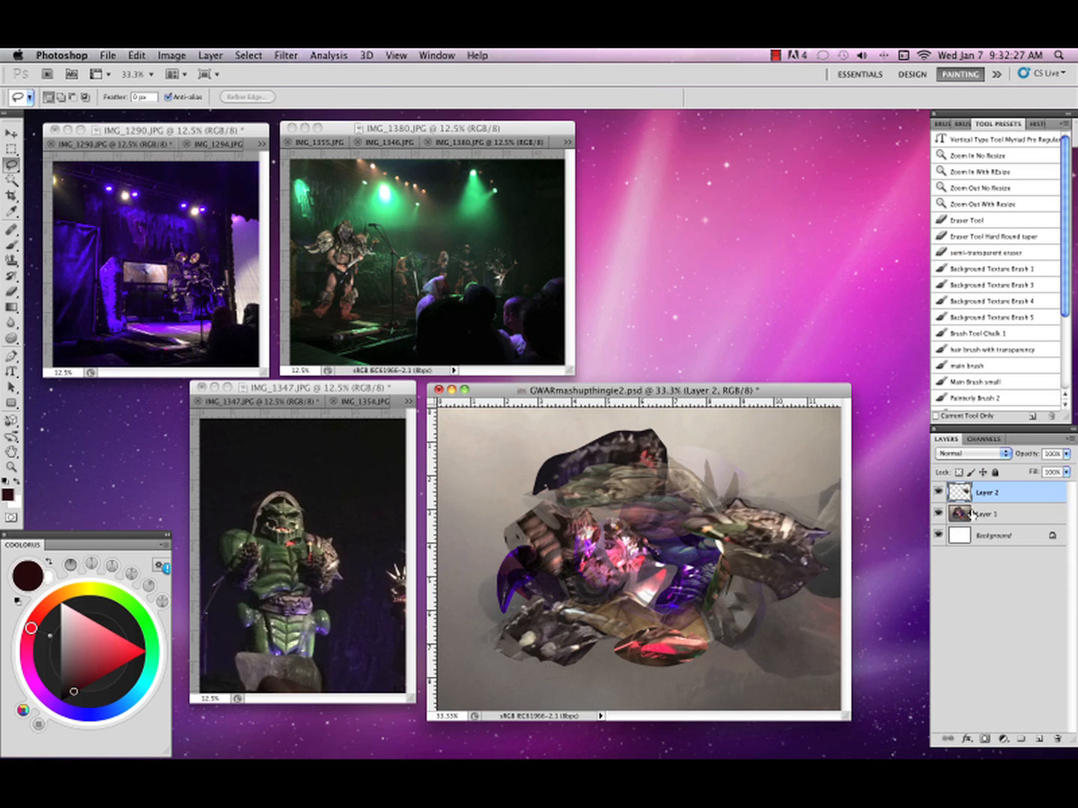
left_click(1071, 439)
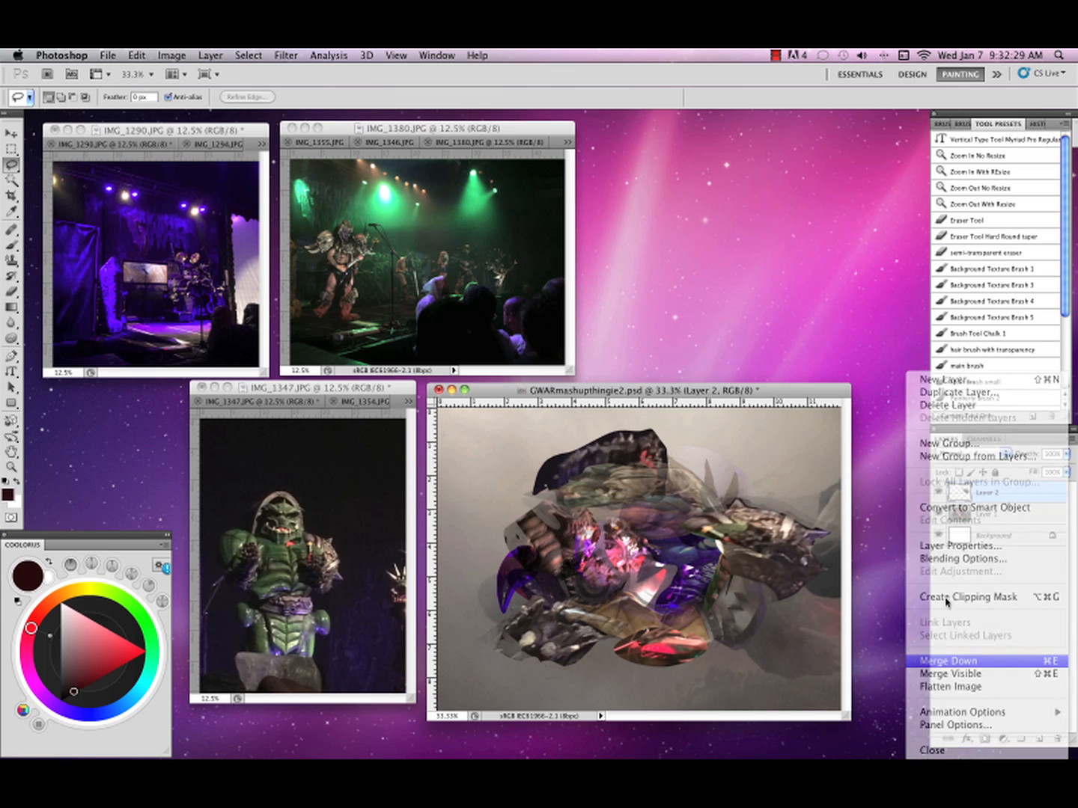
left_click(961, 660)
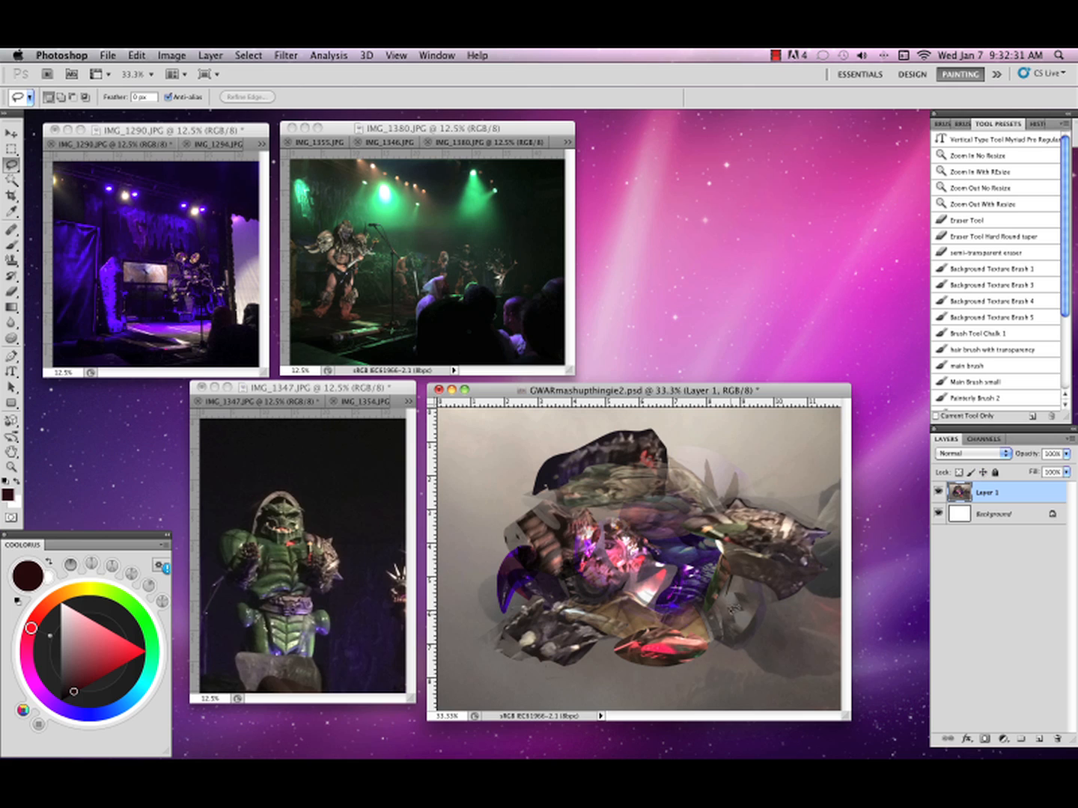
key("v")
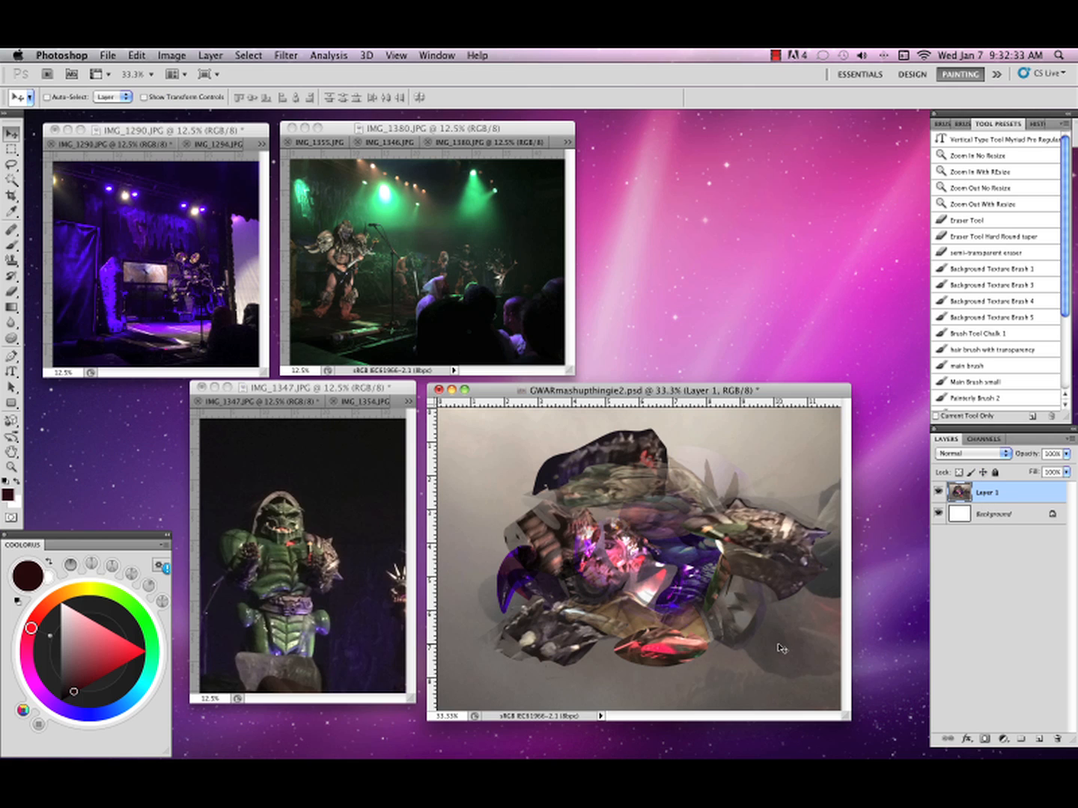
left_click_drag(784, 652, 760, 654)
key("ctrl+t")
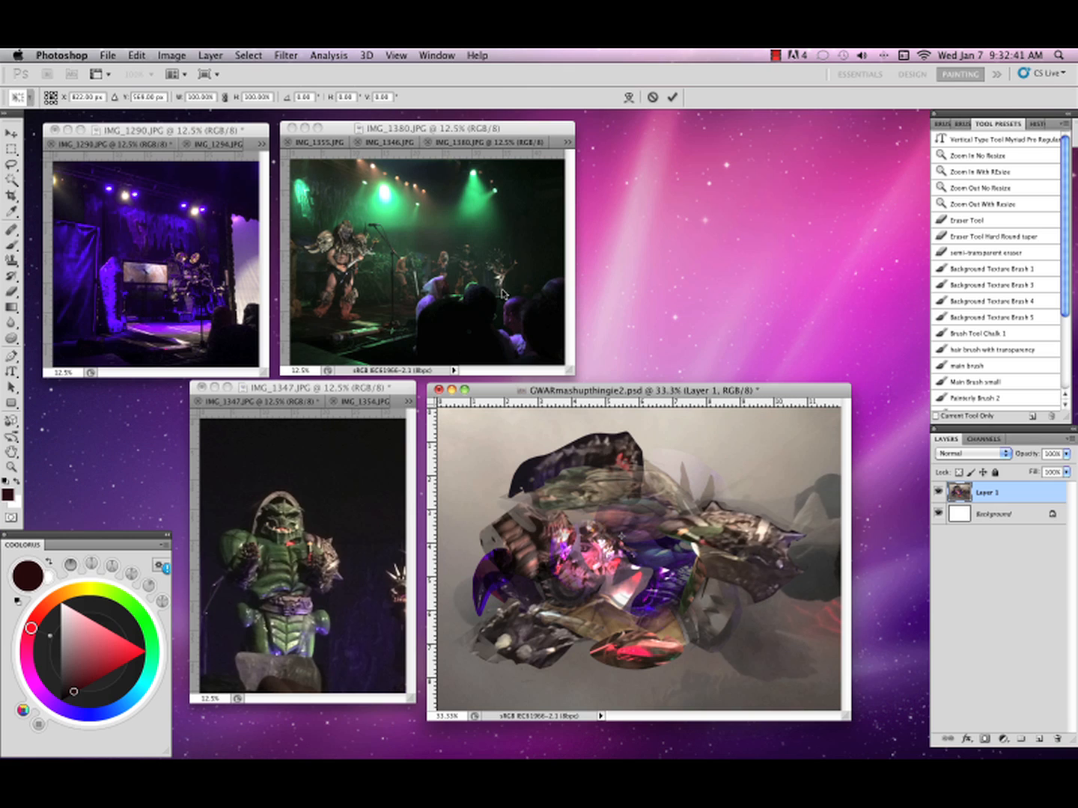
left_click(250, 58)
left_click(639, 102)
left_click(654, 98)
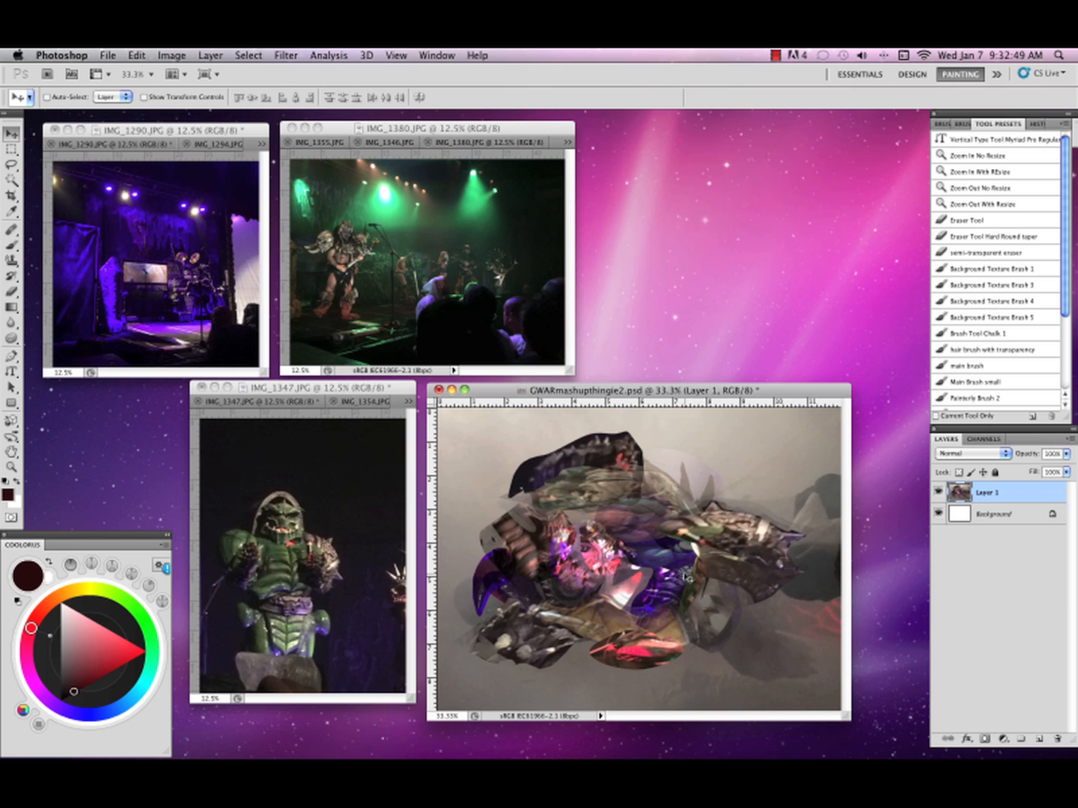
Select the whole canvas with a rectangular marquee and shift the Layer 1 artwork slightly farther to the left.
left_click(11, 149)
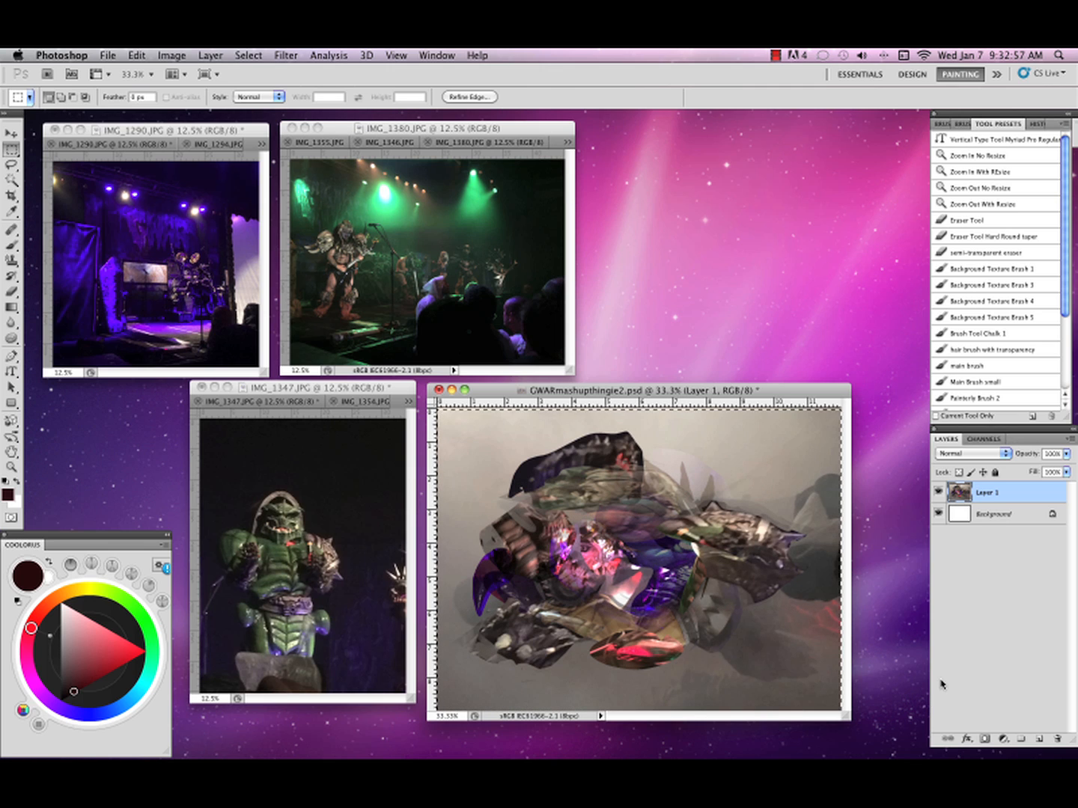
key("v")
mouse_move(798, 661)
left_mouse_down()
mouse_move(770, 659)
mouse_move(785, 656)
left_mouse_up()
Try shrinking the selected artwork and repositioning it inside the canvas, and revert the history to the move before the Free Transform.
key("ctrl+t")
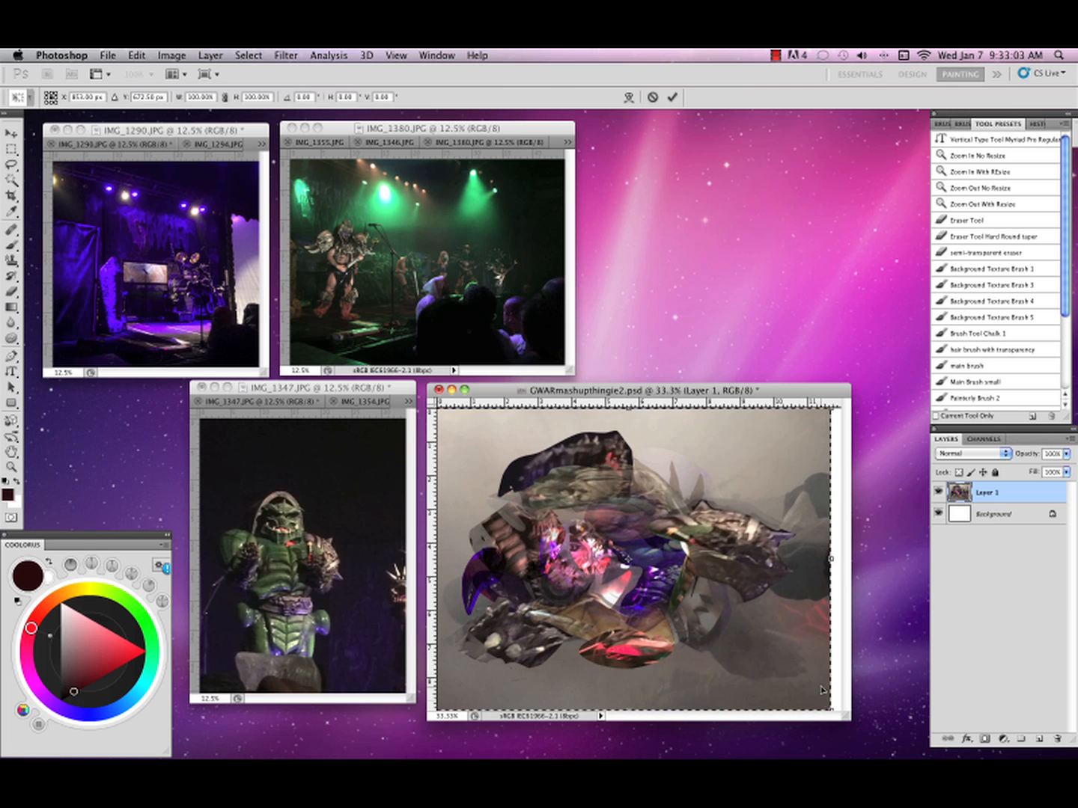
left_click_drag(831, 709, 772, 643)
key("Return")
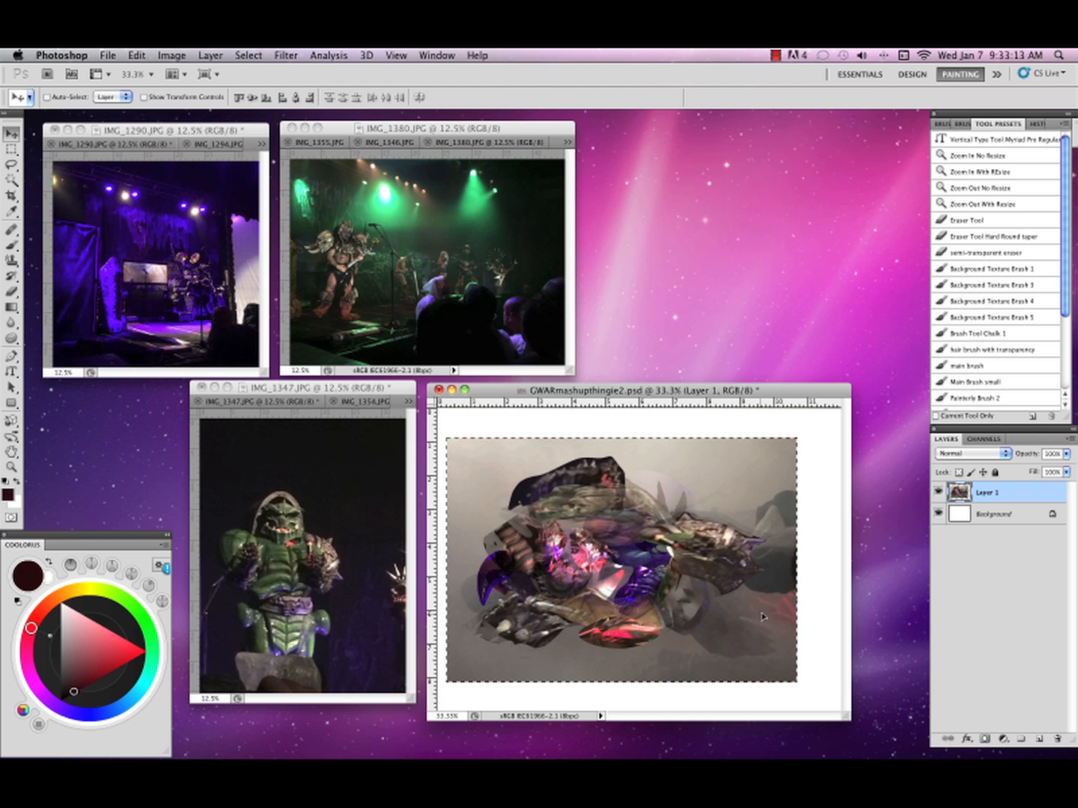
left_click_drag(759, 618, 771, 576)
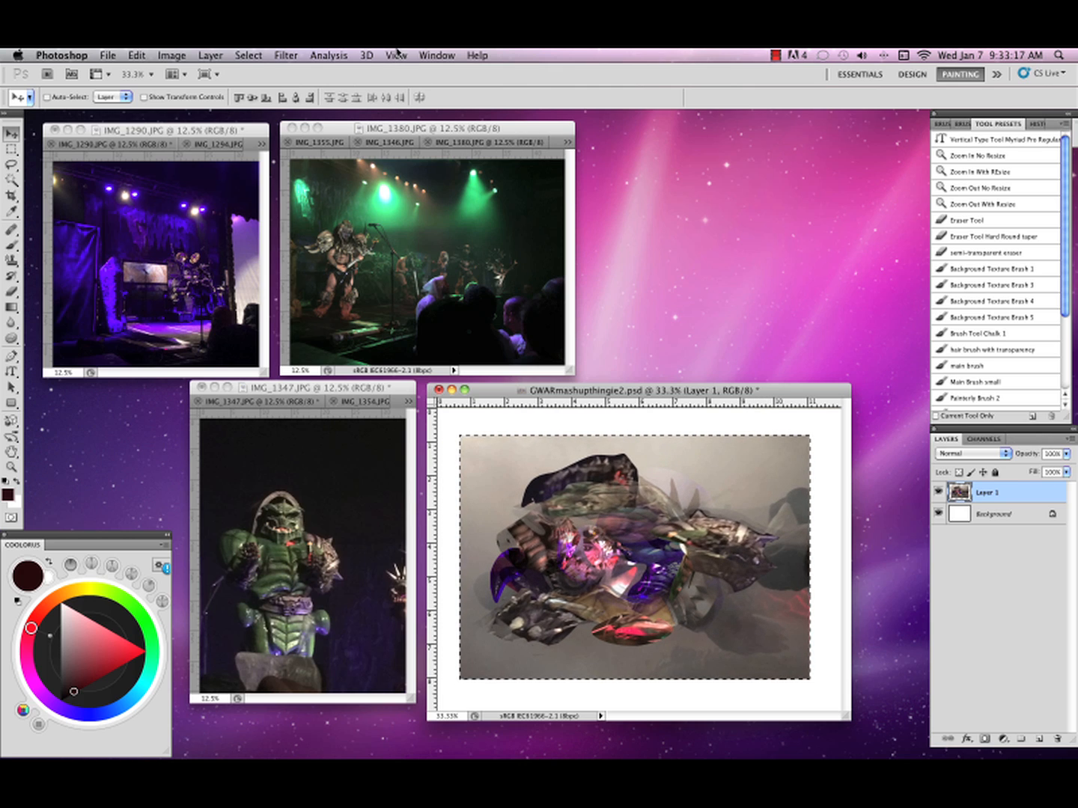
left_click(247, 55)
left_click(268, 81)
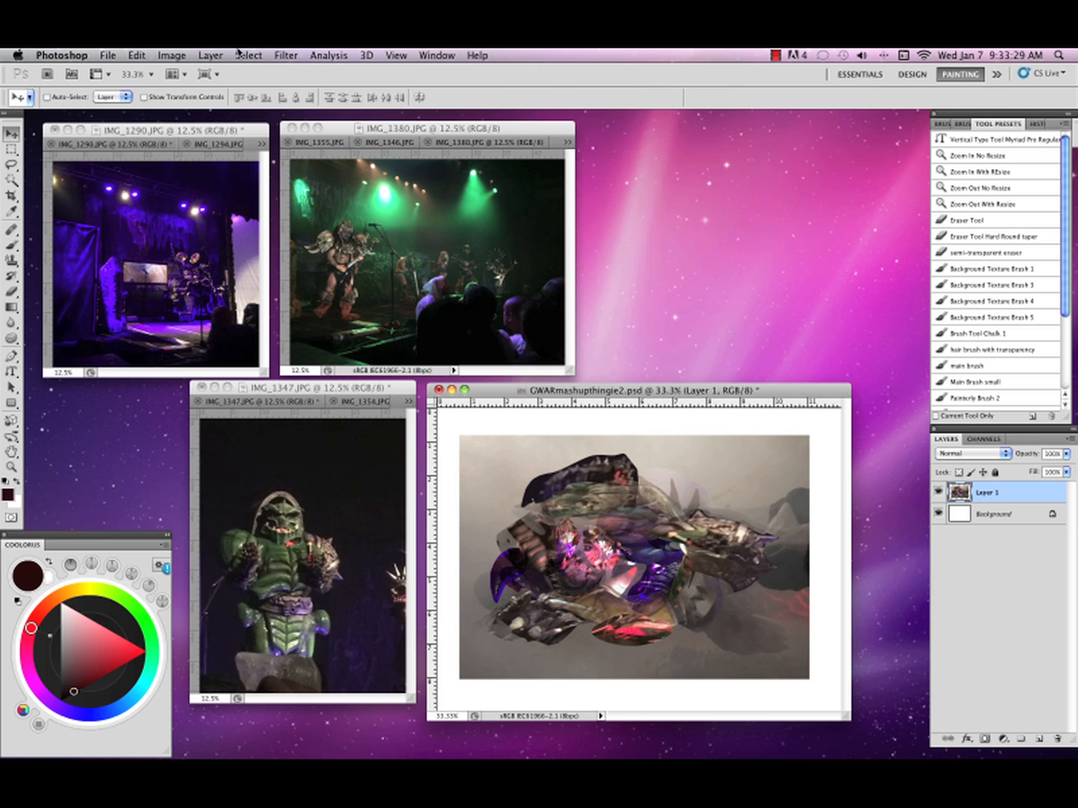
left_click(1037, 125)
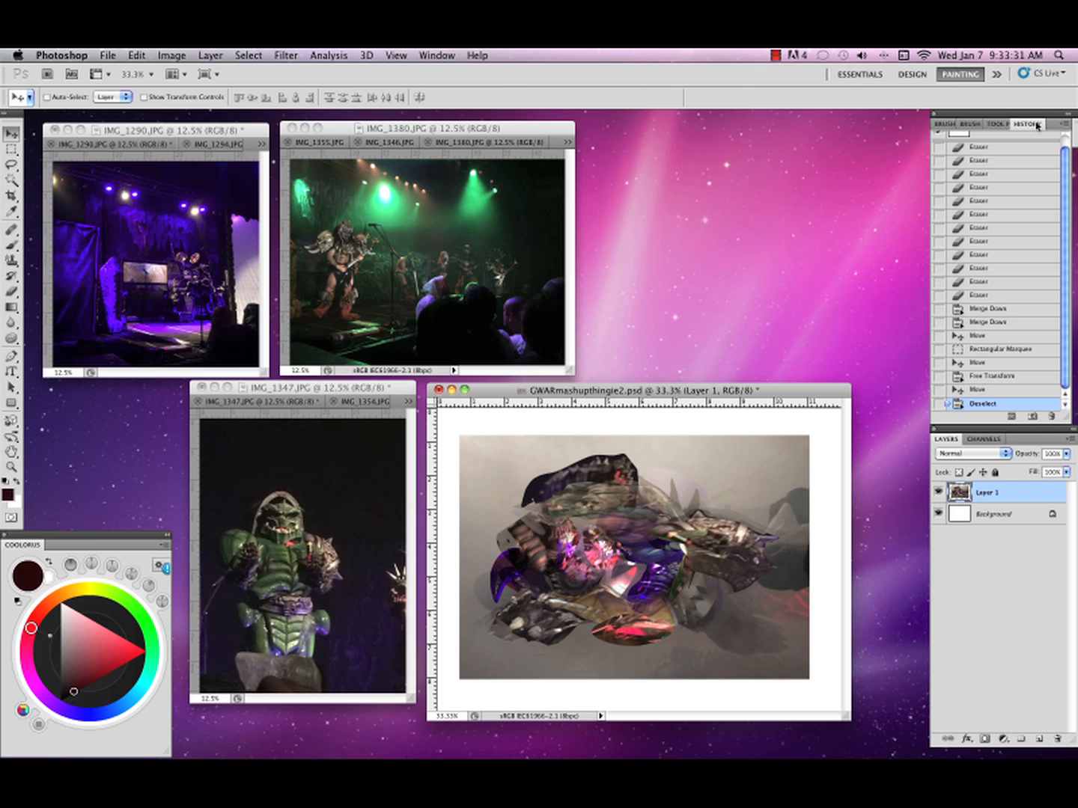
left_click(991, 390)
left_click(994, 375)
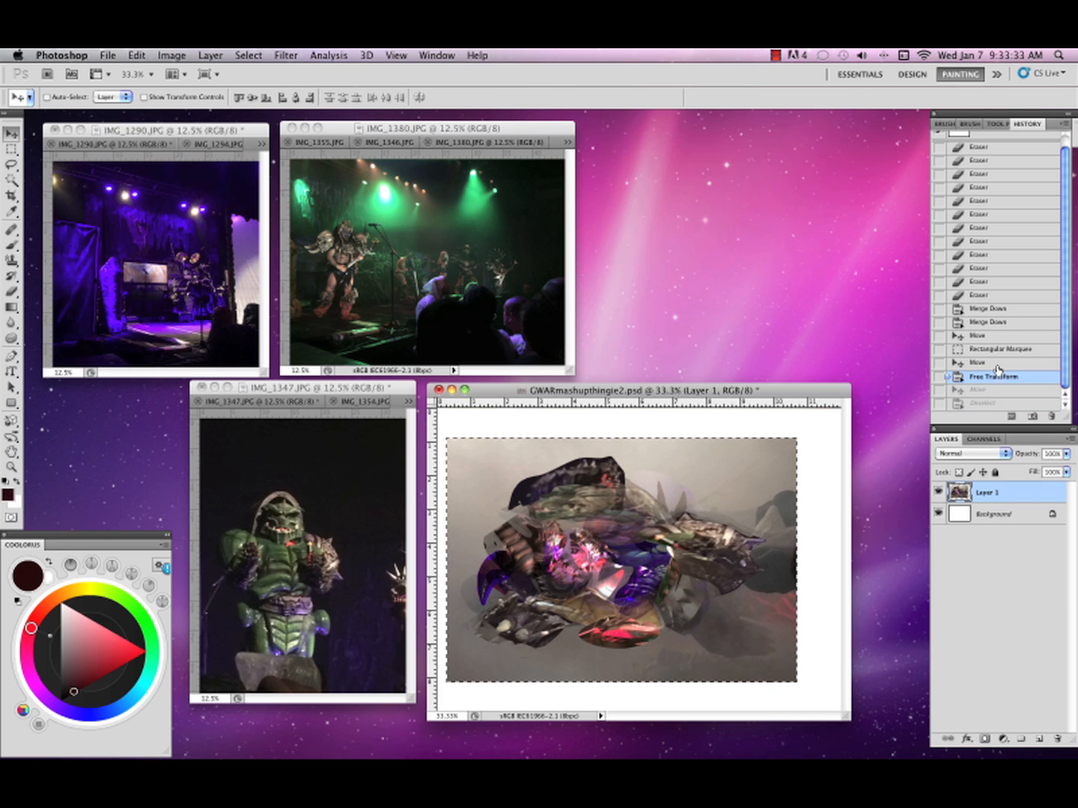
left_click(998, 363)
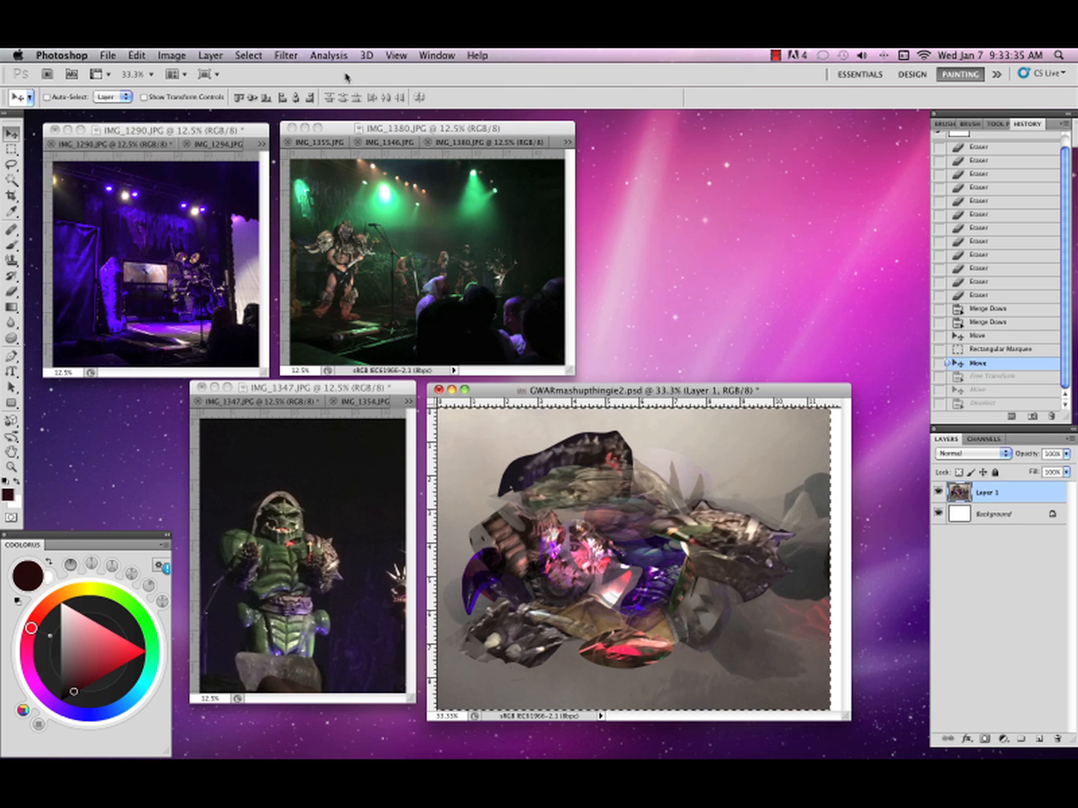
Clear the rectangular selection and lasso a loose outline around the whole creature collage on Layer 1.
left_click(242, 54)
left_click(260, 83)
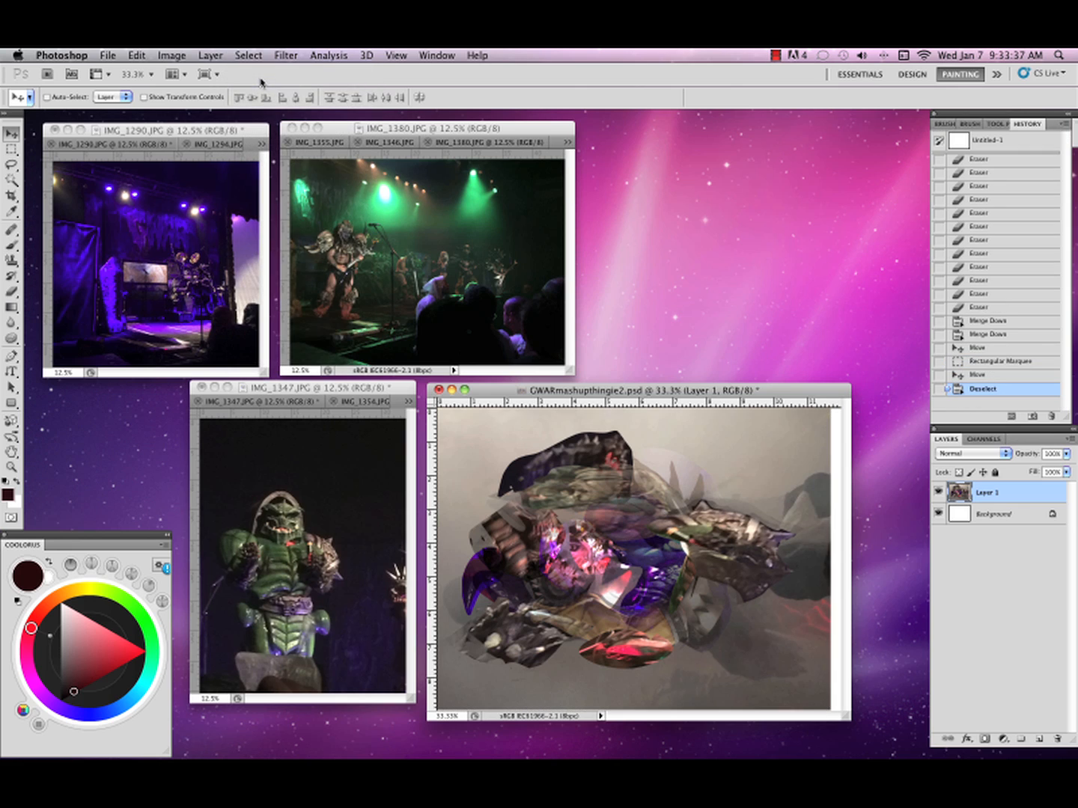
key("l")
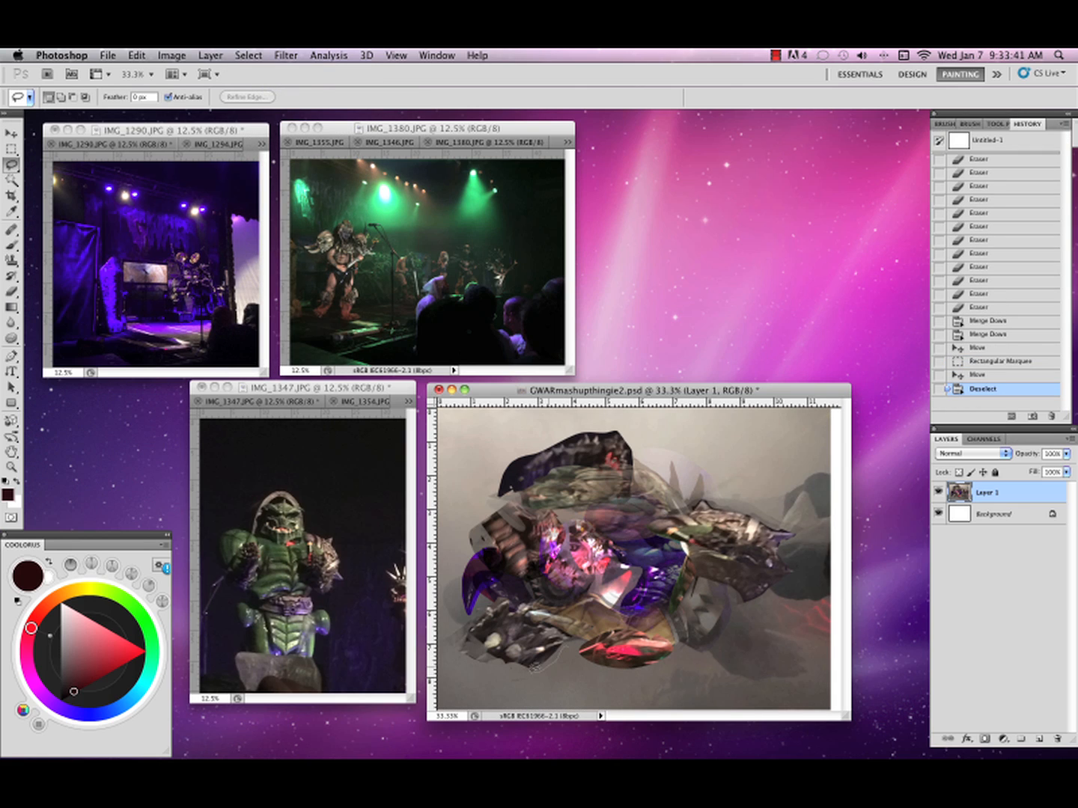
left_click_drag(485, 657, 461, 622)
mouse_move(455, 561)
left_mouse_down()
mouse_move(473, 469)
mouse_move(540, 414)
mouse_move(645, 410)
mouse_move(763, 480)
mouse_move(789, 517)
mouse_move(800, 571)
mouse_move(721, 643)
mouse_move(606, 678)
mouse_move(554, 659)
left_mouse_up()
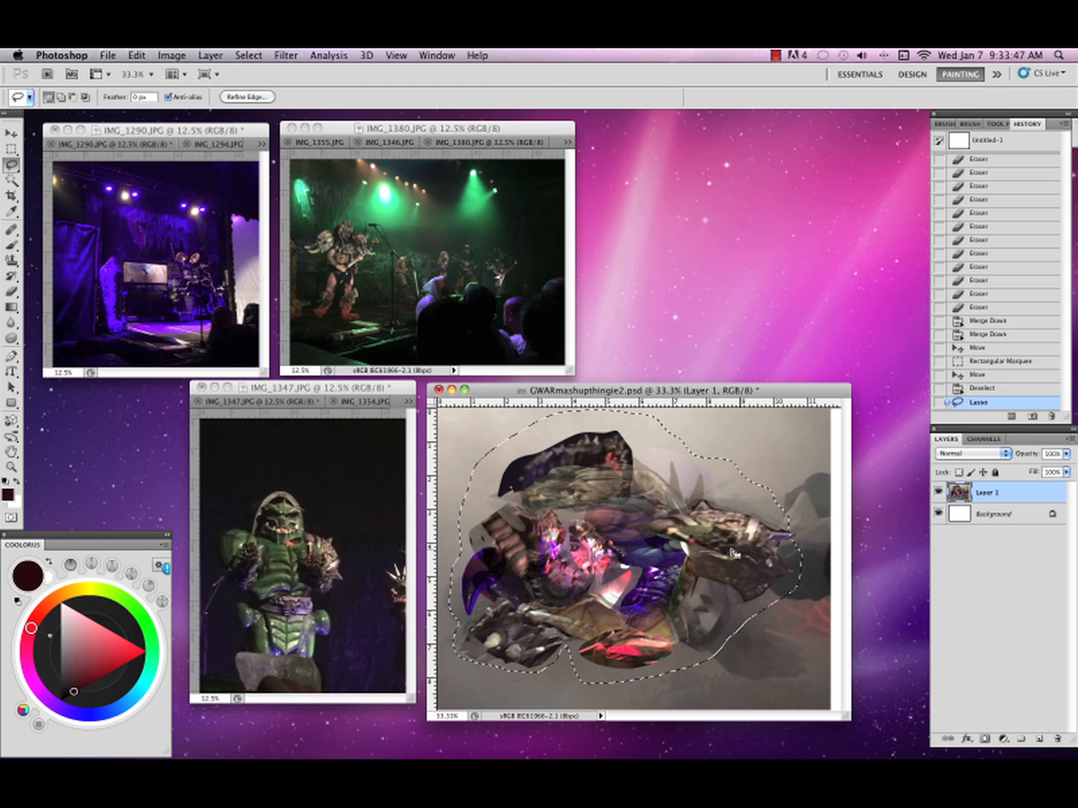
Copy the lassoed collage with Copy Merged and paste it in place on a new layer.
left_click(137, 54)
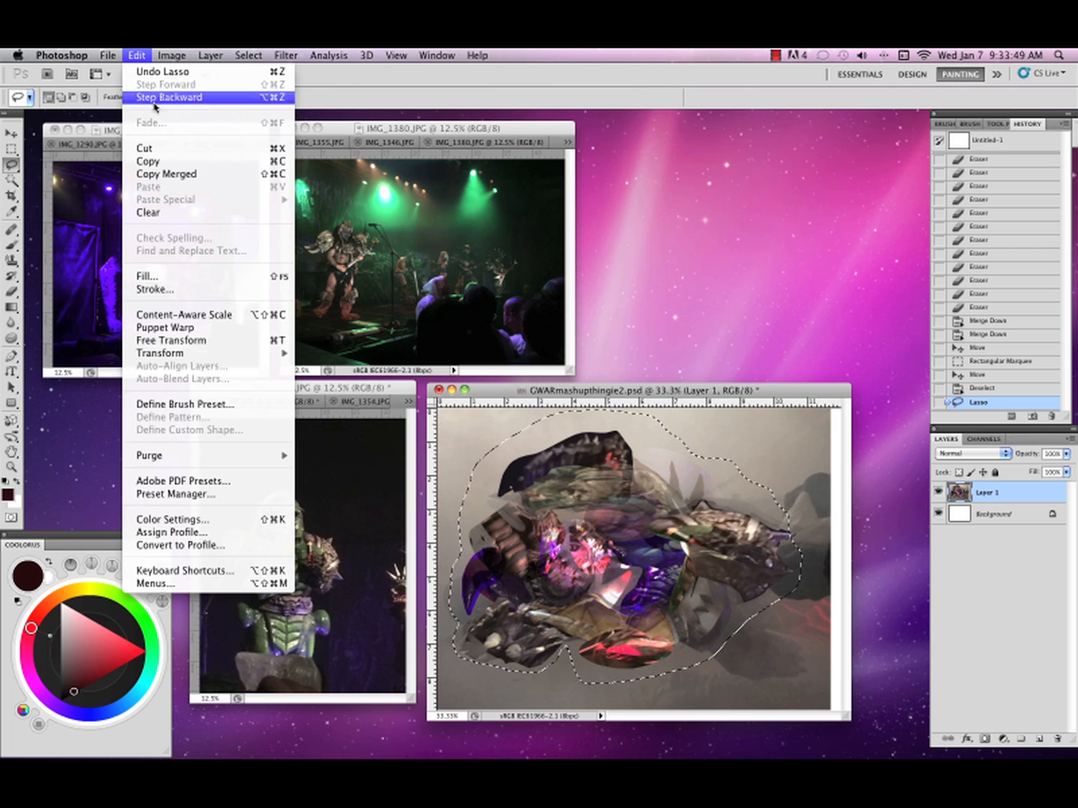
left_click(168, 174)
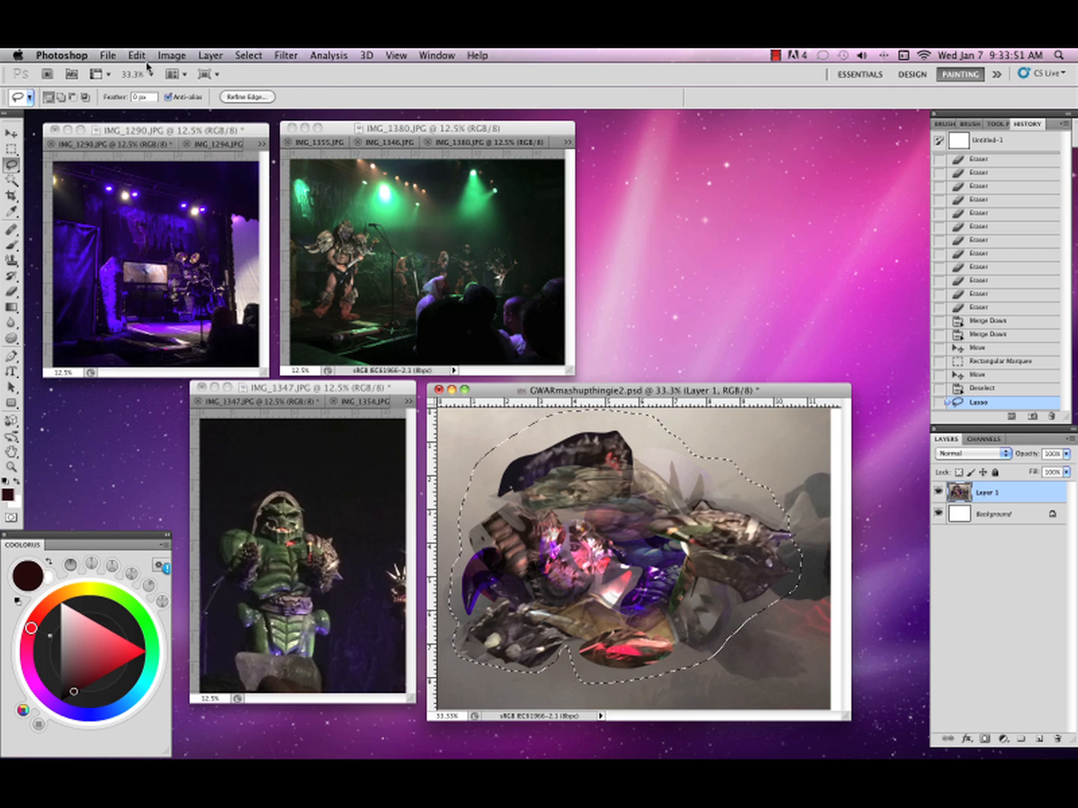
left_click(137, 55)
mouse_move(185, 200)
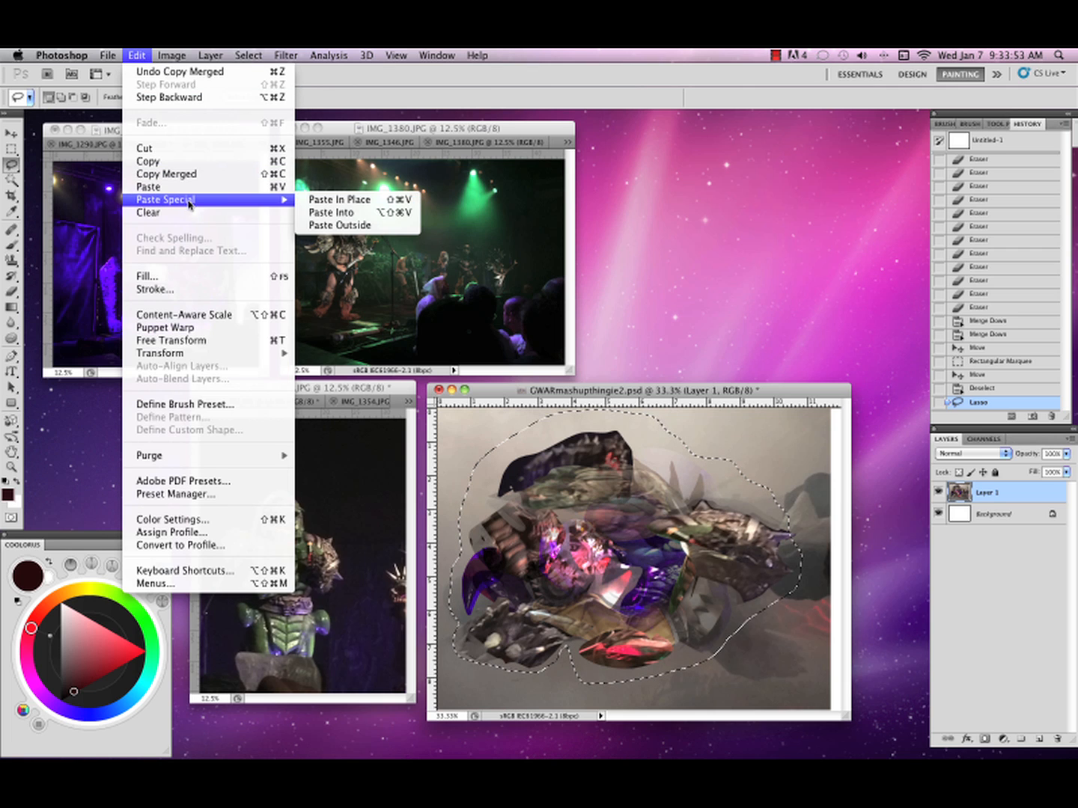
left_click(367, 200)
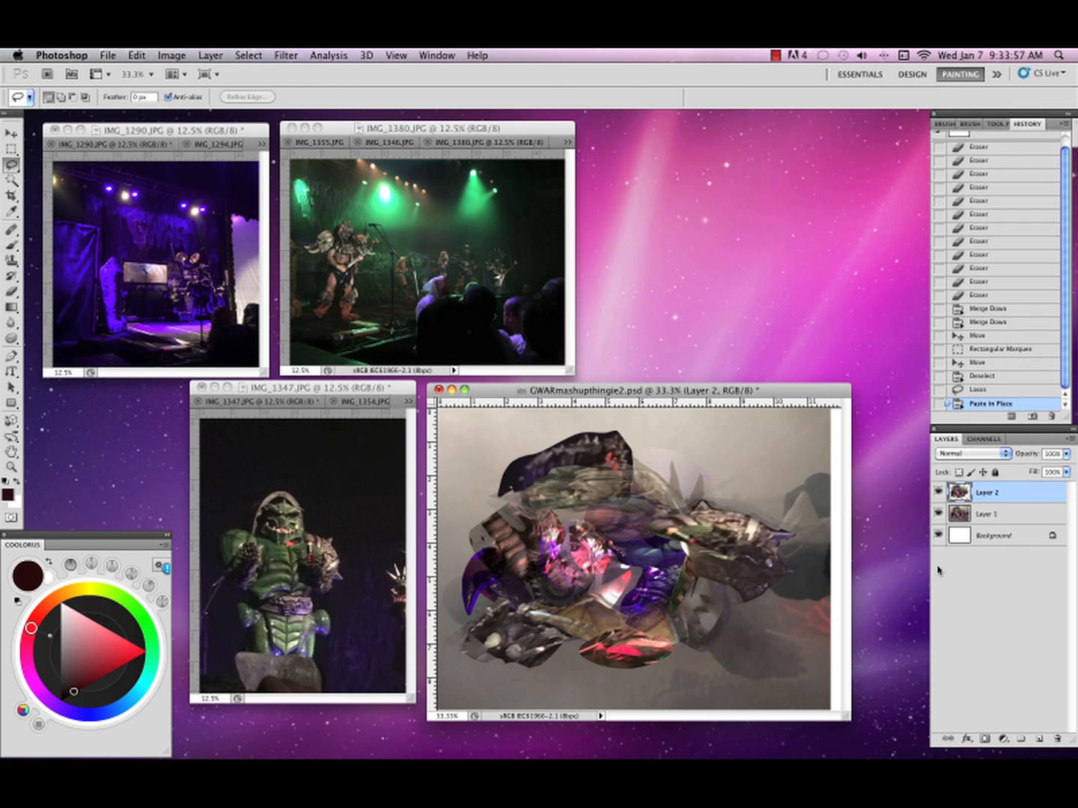
Reposition Layer 1 so its plain gray area extends across the canvas's lower part, and hide Layer 2.
left_click(992, 515)
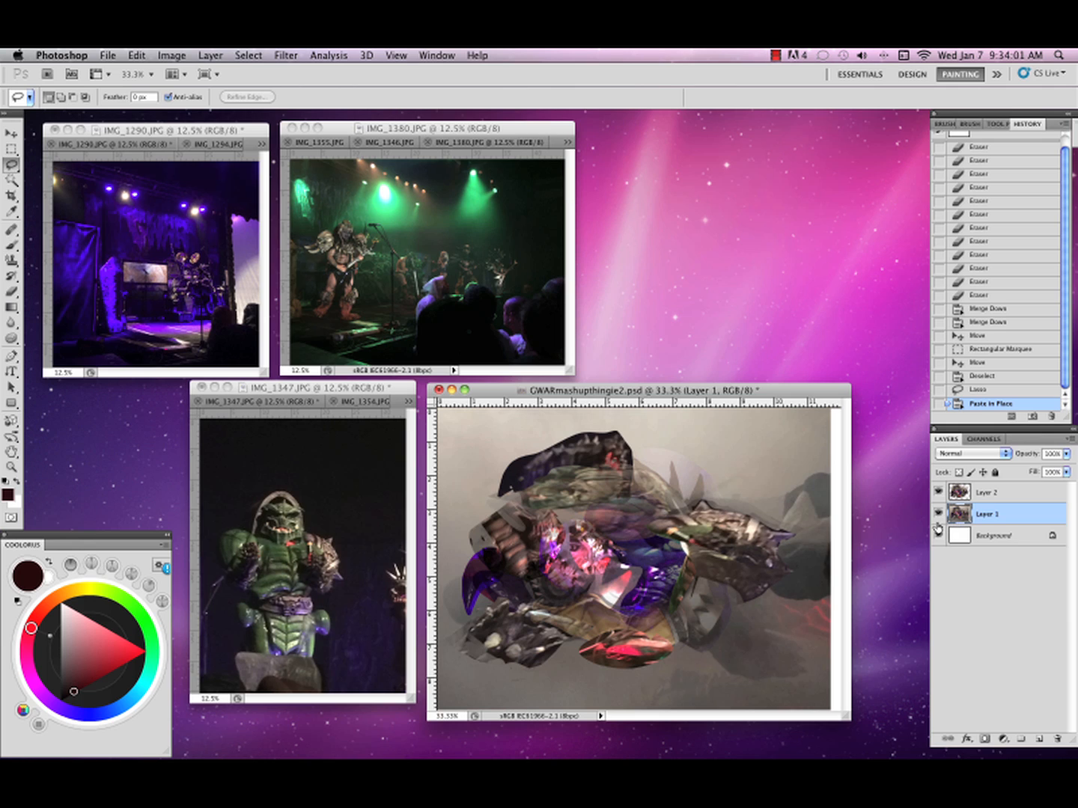
key("v")
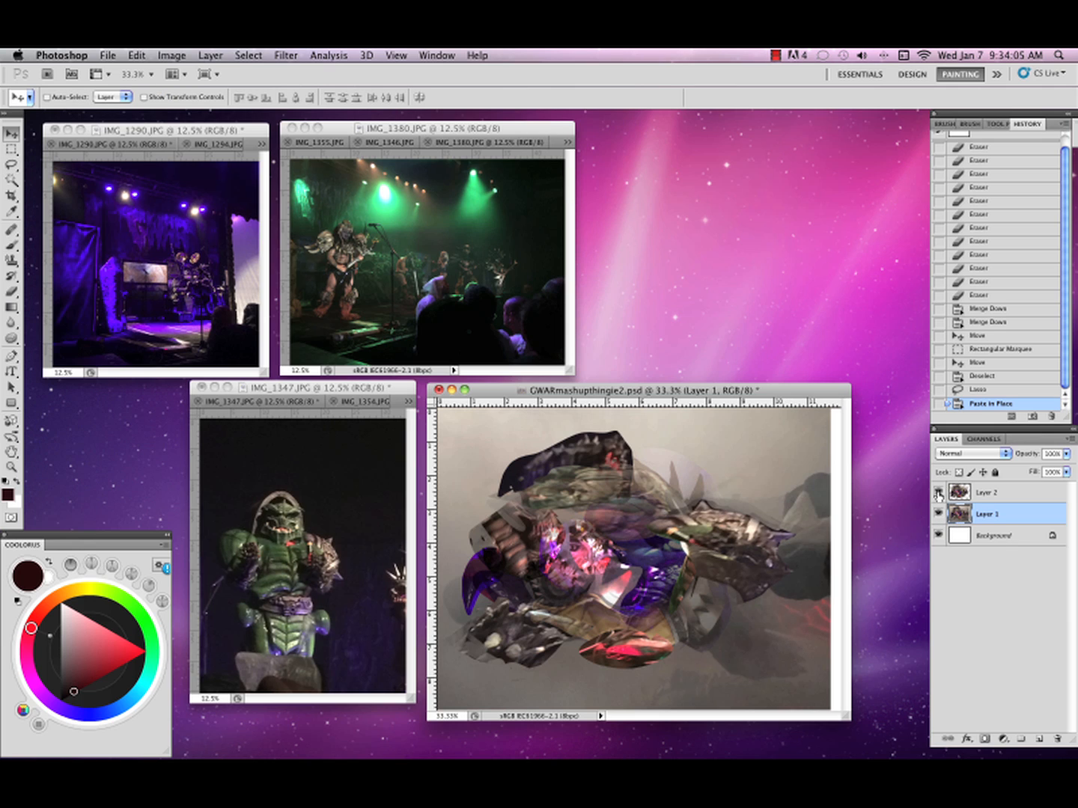
mouse_move(760, 644)
left_mouse_down()
mouse_move(688, 677)
mouse_move(697, 692)
mouse_move(755, 701)
mouse_move(773, 658)
left_mouse_up()
left_click_drag(779, 476, 715, 488)
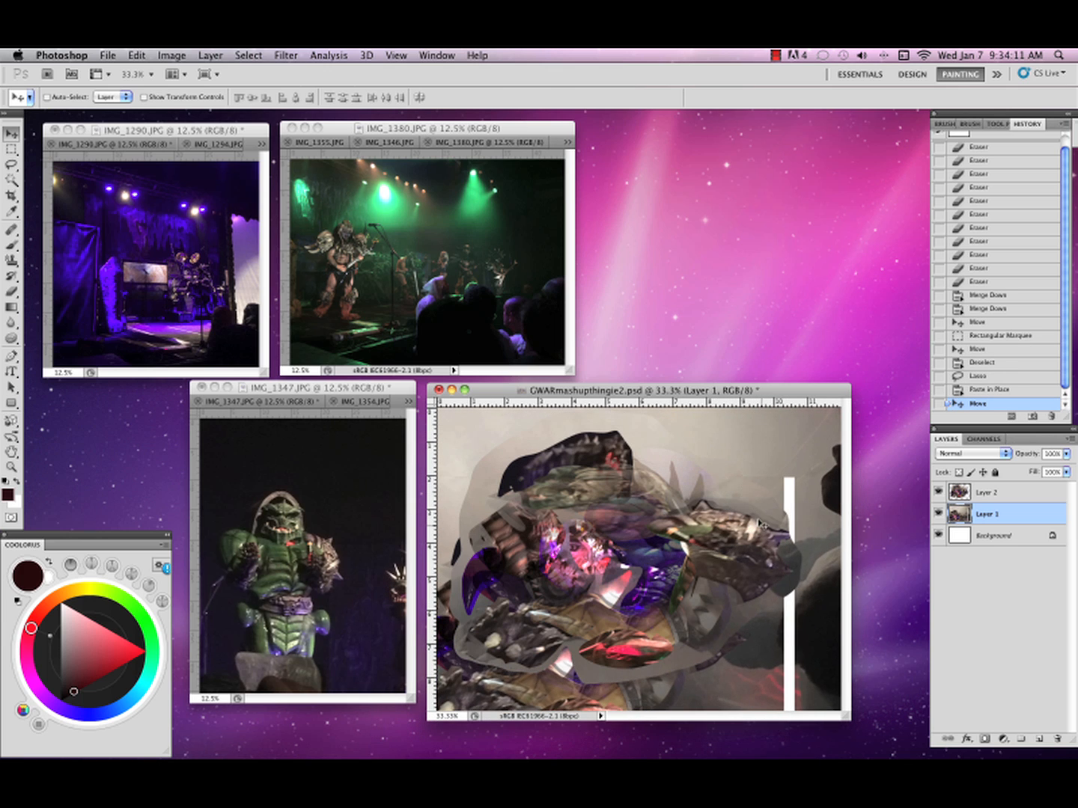
left_click_drag(806, 672, 779, 559)
left_click_drag(800, 618, 779, 567)
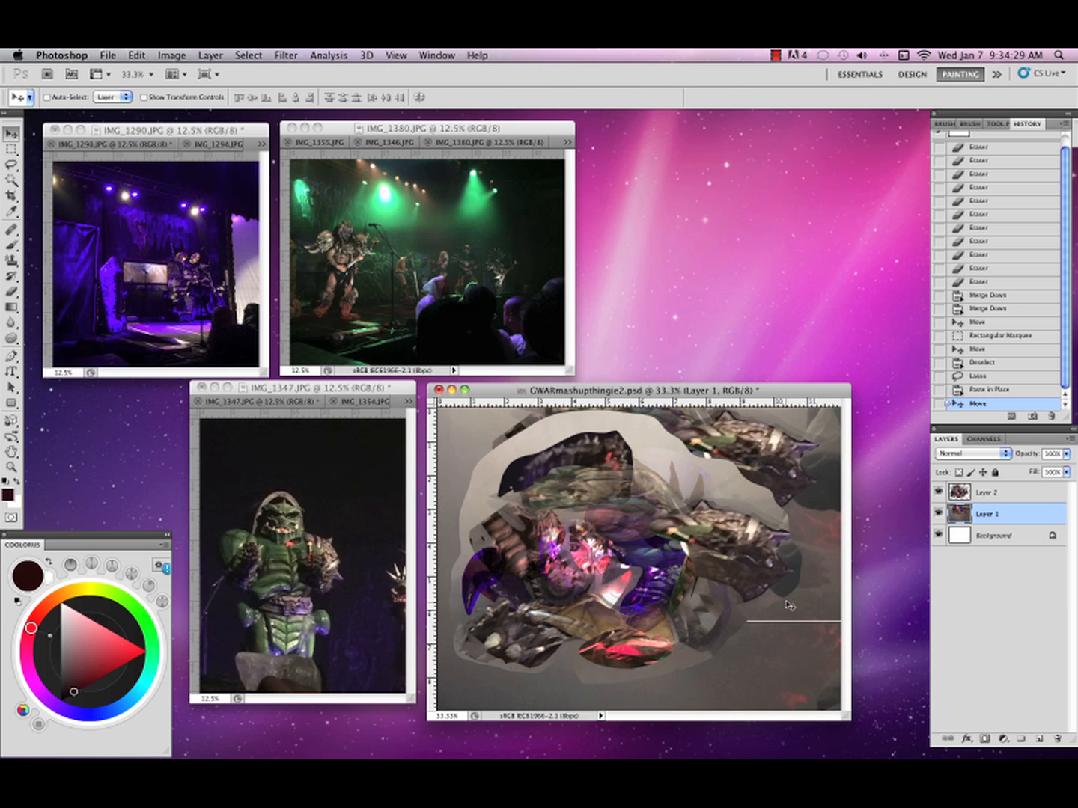
left_click(939, 491)
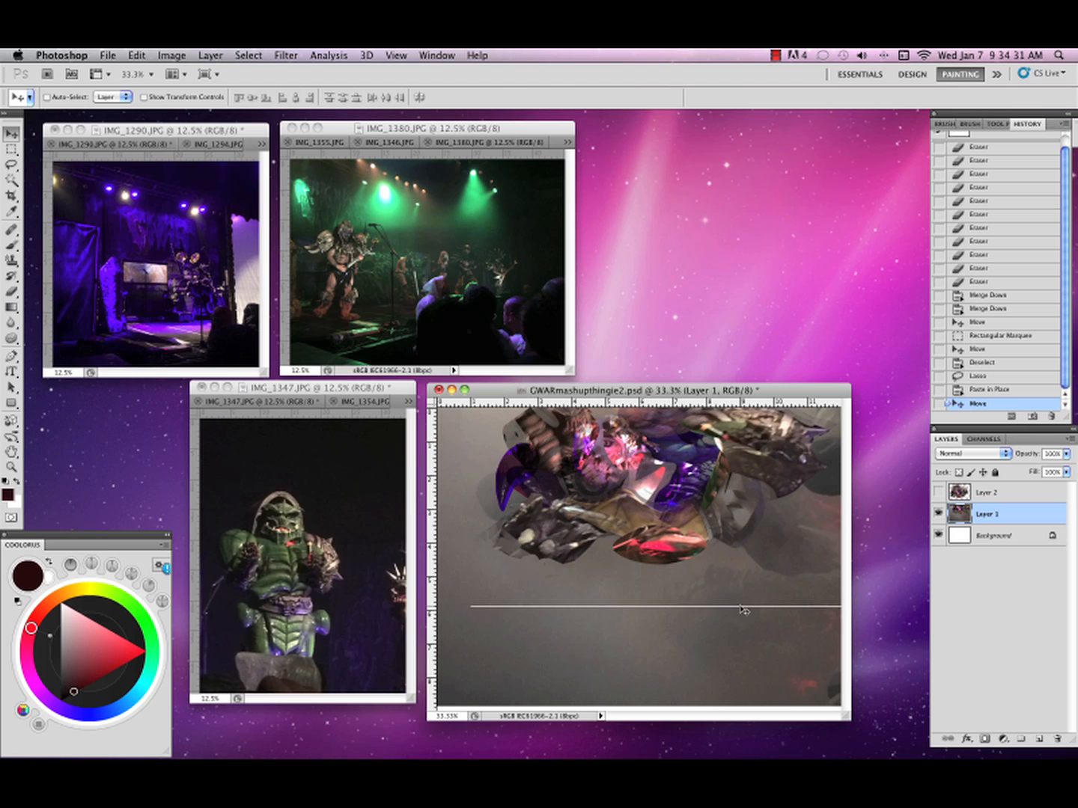
mouse_move(764, 575)
left_mouse_down()
mouse_move(759, 529)
mouse_move(769, 594)
left_mouse_up()
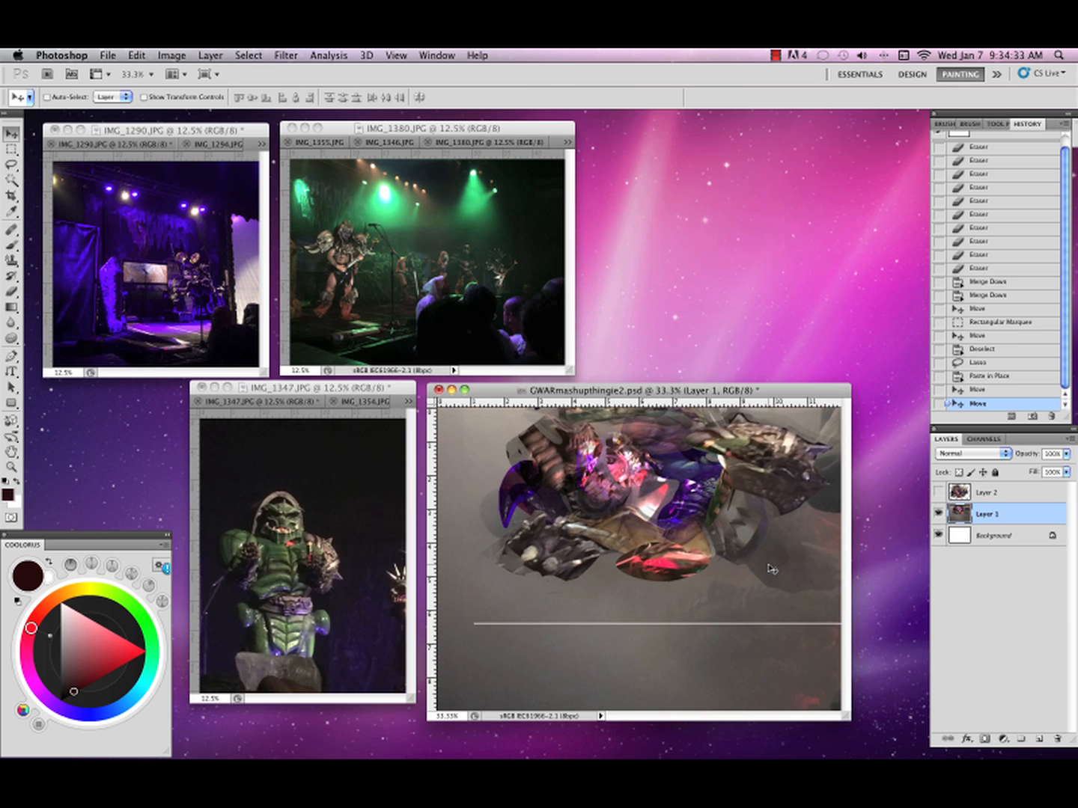
Paint over the creature on Layer 1 with Background Texture Brush 1 in gray tones sampled from the surrounding background.
left_click(1000, 125)
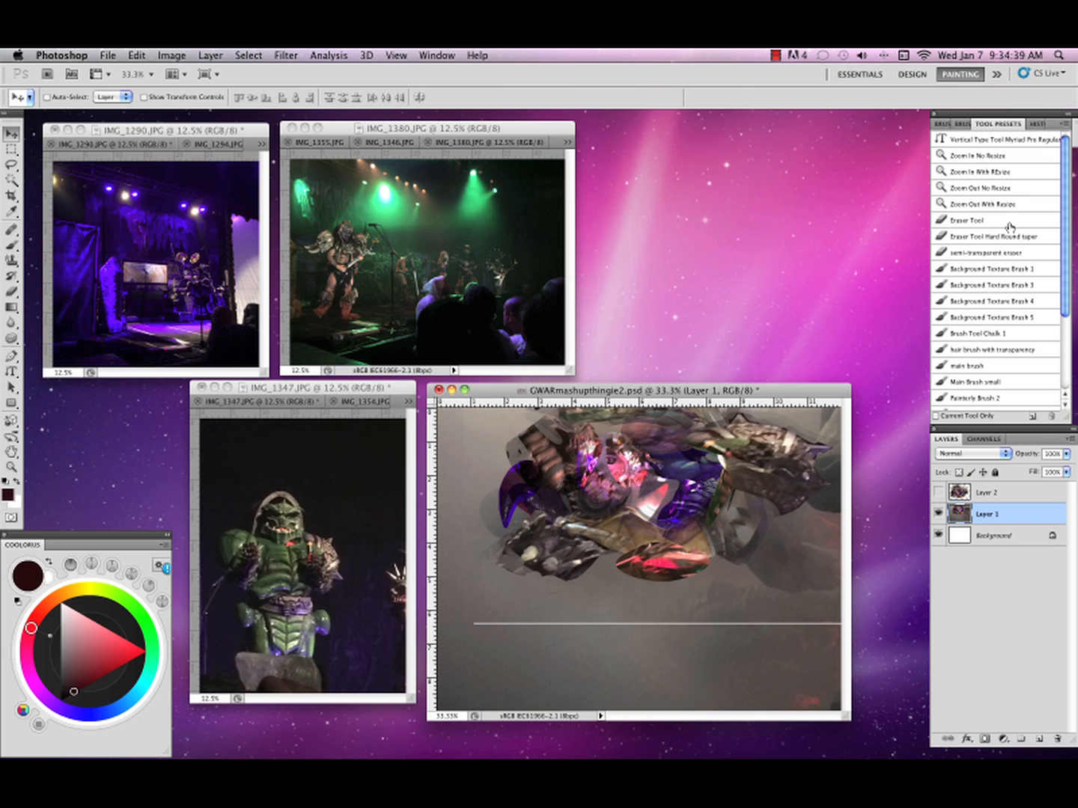
left_click(1027, 267)
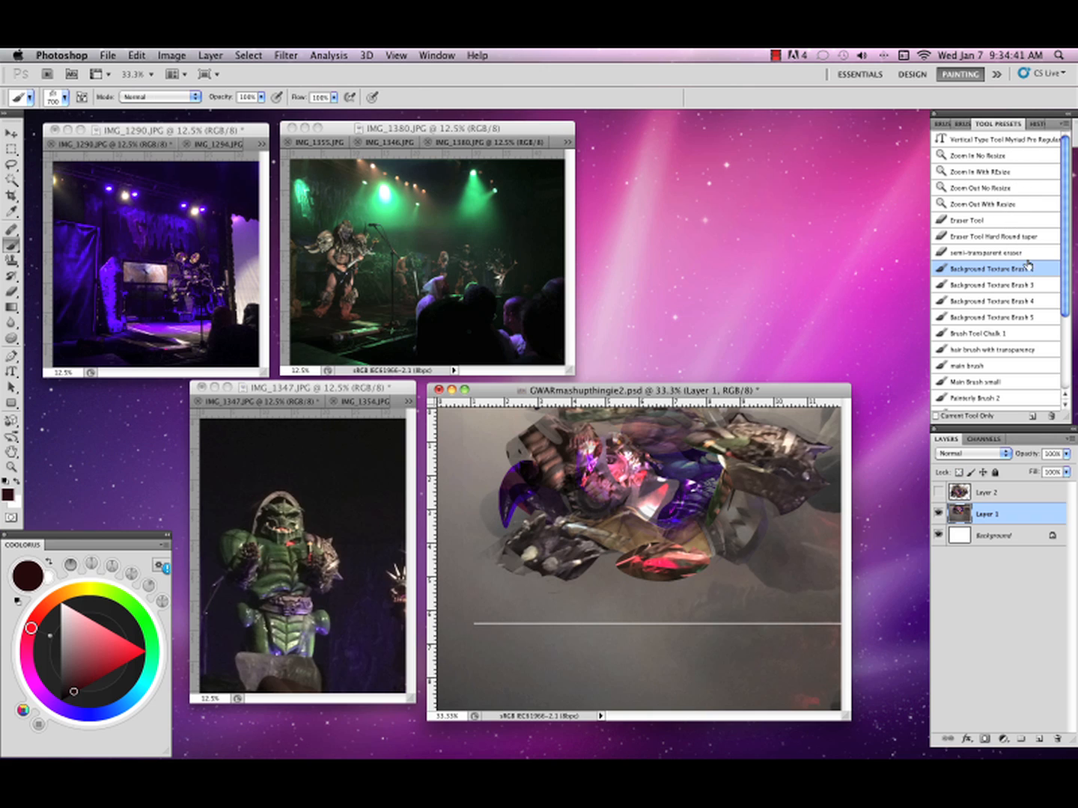
left_click(722, 588, "alt")
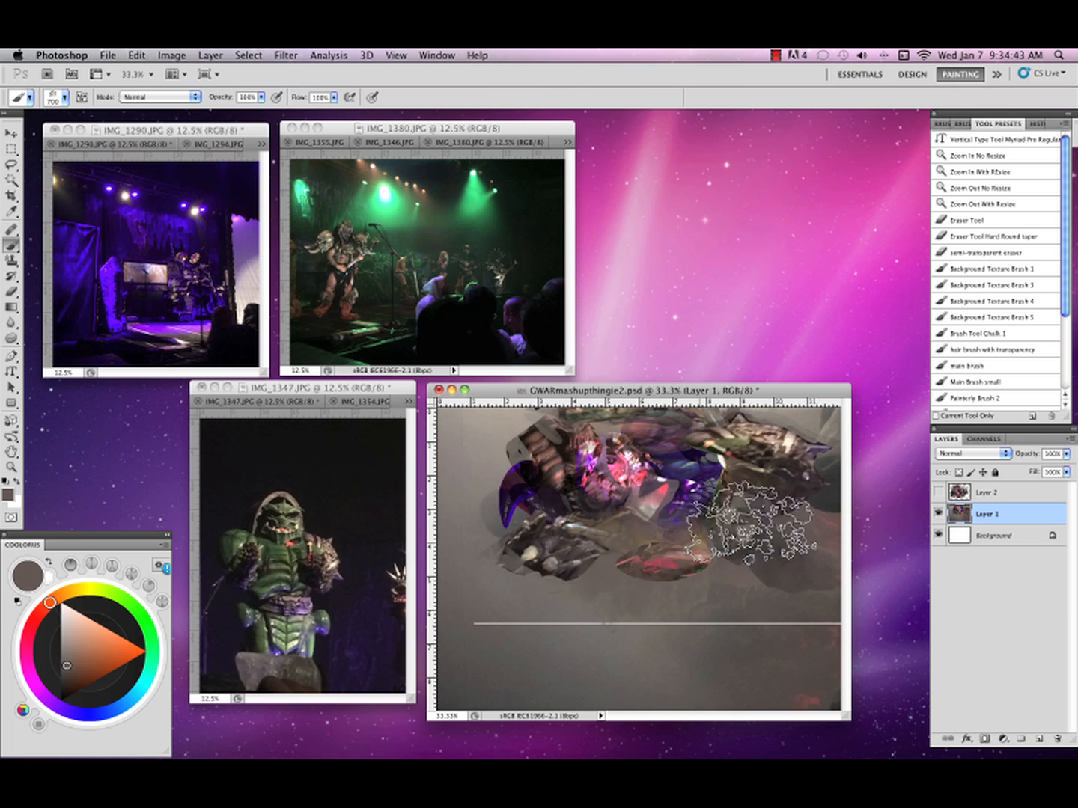
mouse_move(750, 523)
left_mouse_down()
mouse_move(509, 526)
mouse_move(513, 481)
mouse_move(595, 410)
mouse_move(801, 390)
mouse_move(726, 565)
left_mouse_up()
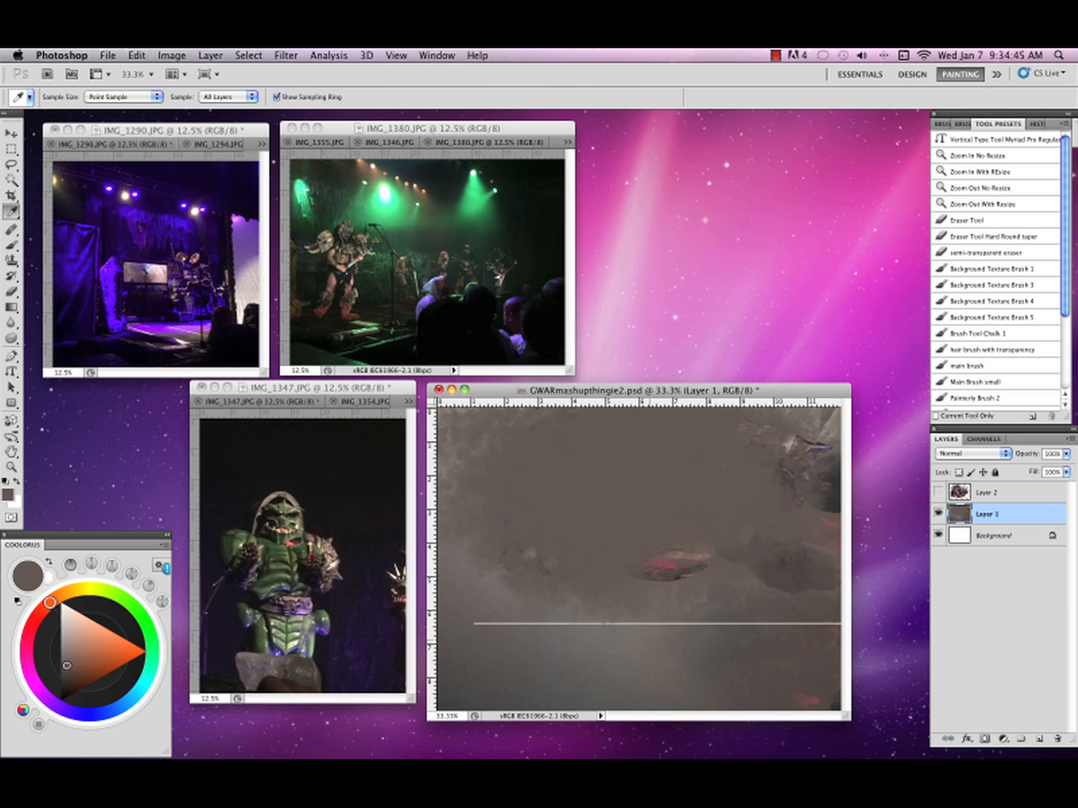
left_click(646, 651, "alt")
mouse_move(621, 621)
left_mouse_down()
mouse_move(477, 616)
mouse_move(762, 609)
mouse_move(676, 628)
mouse_move(800, 489)
left_mouse_up()
Merge the painted Layer 1 down into the Background and make Layer 2 with the creature visible again.
left_click(938, 513)
left_click(938, 513)
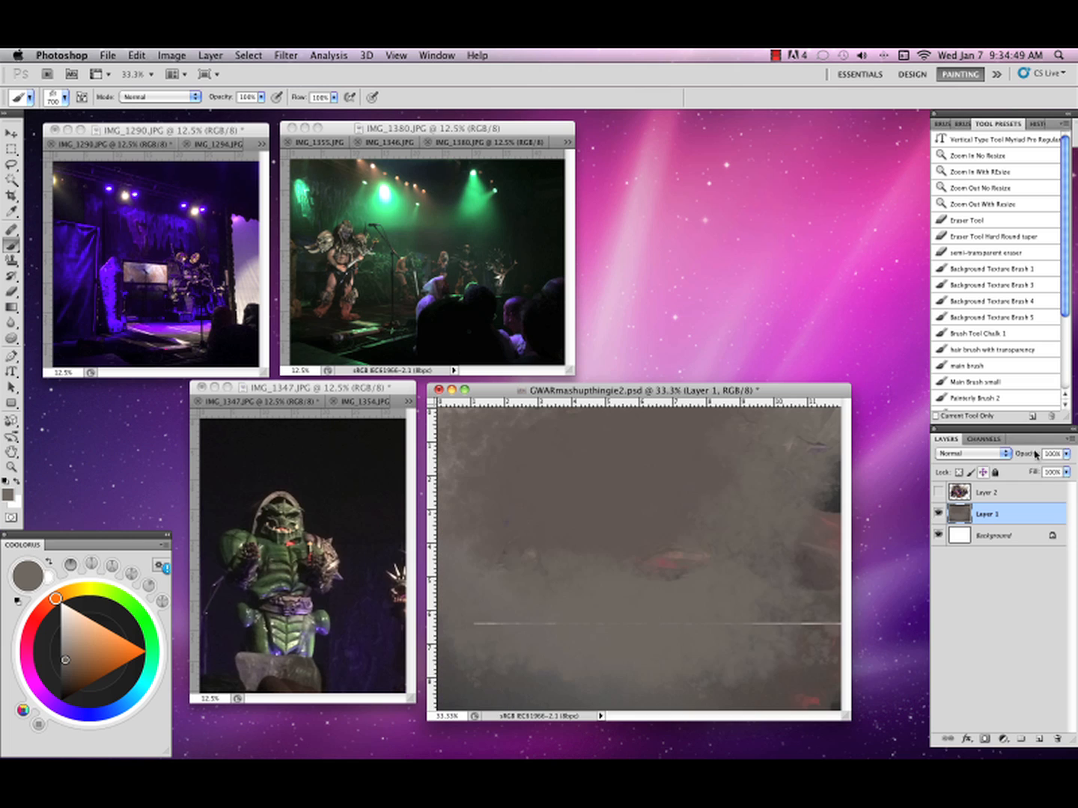
left_click(1070, 440)
left_click(955, 662)
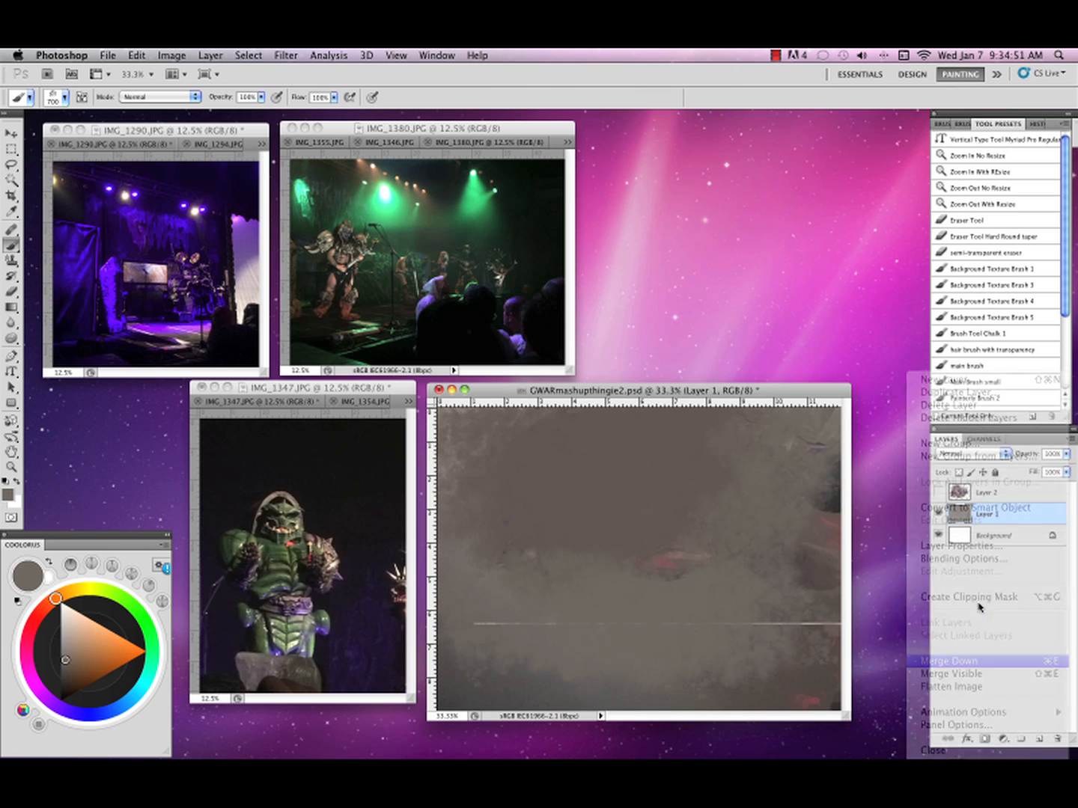
left_click(939, 491)
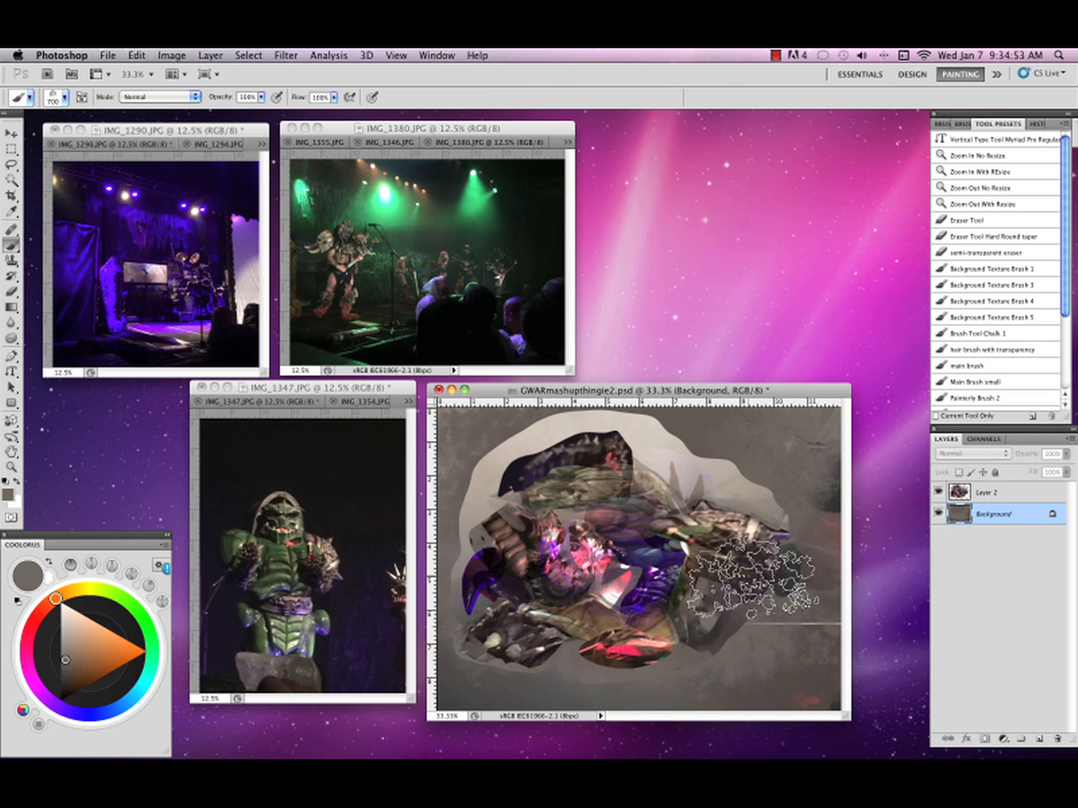
Erase the leftover gray border around the creature on Layer 2 with the Eraser Tool preset.
key("l")
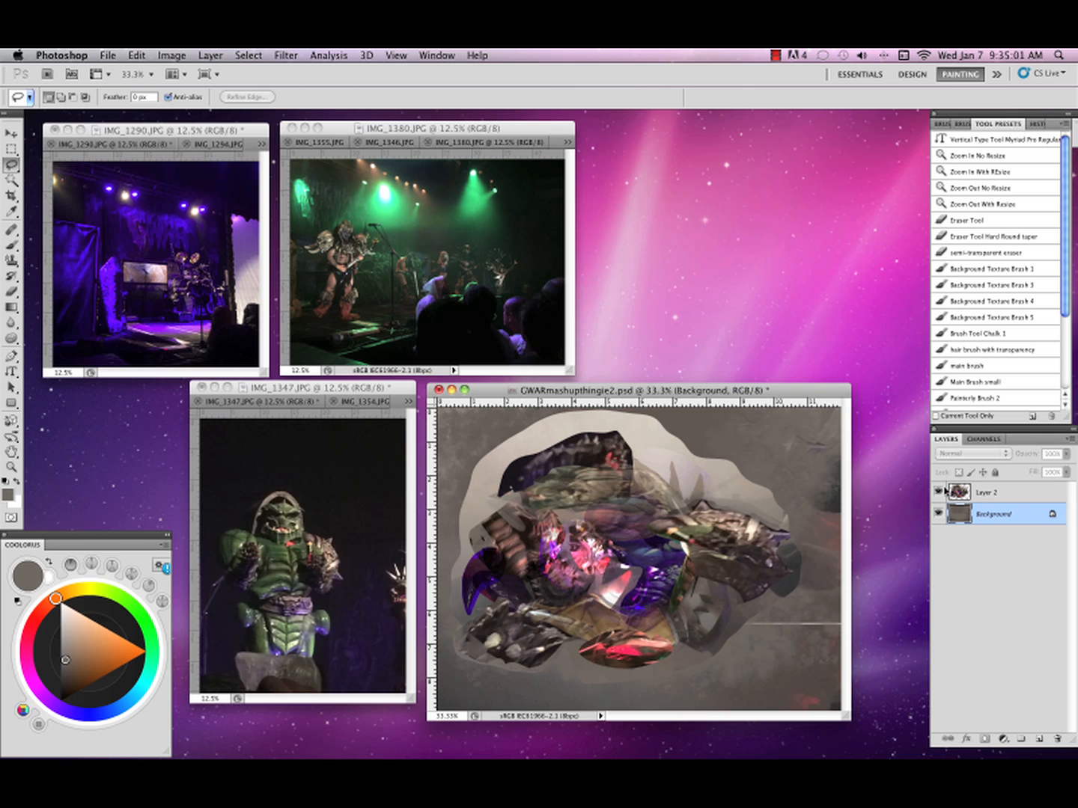
left_click(986, 491)
left_click(1036, 237)
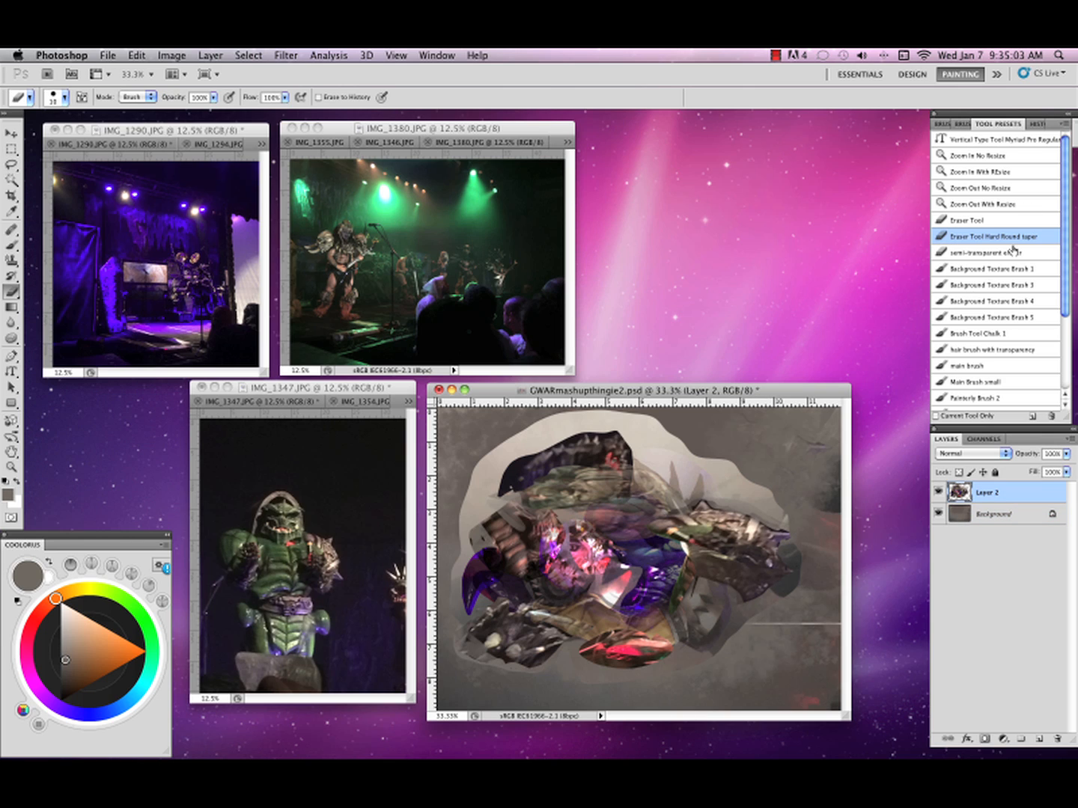
left_click(1021, 254)
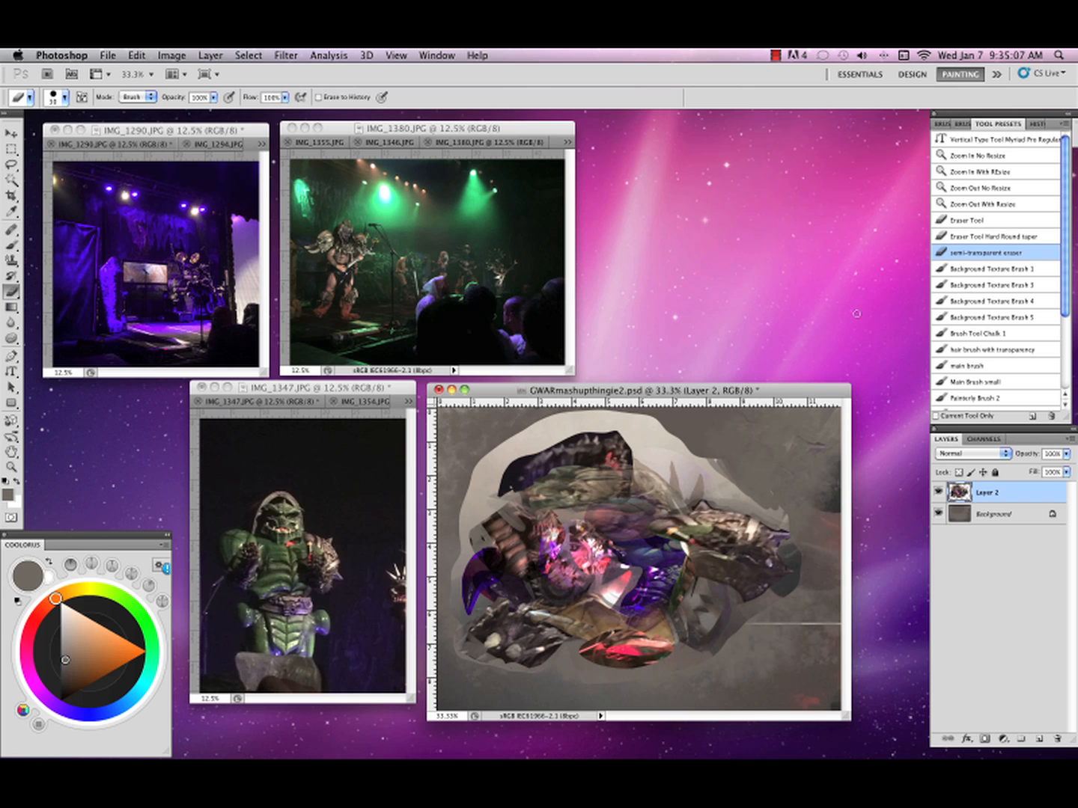
left_click(1004, 237)
left_click(1003, 220)
mouse_move(706, 464)
left_mouse_down()
mouse_move(722, 475)
mouse_move(725, 450)
mouse_move(737, 494)
mouse_move(786, 526)
mouse_move(779, 491)
left_mouse_up()
mouse_move(792, 547)
left_mouse_down()
mouse_move(804, 574)
mouse_move(737, 610)
mouse_move(701, 652)
mouse_move(747, 626)
left_mouse_up()
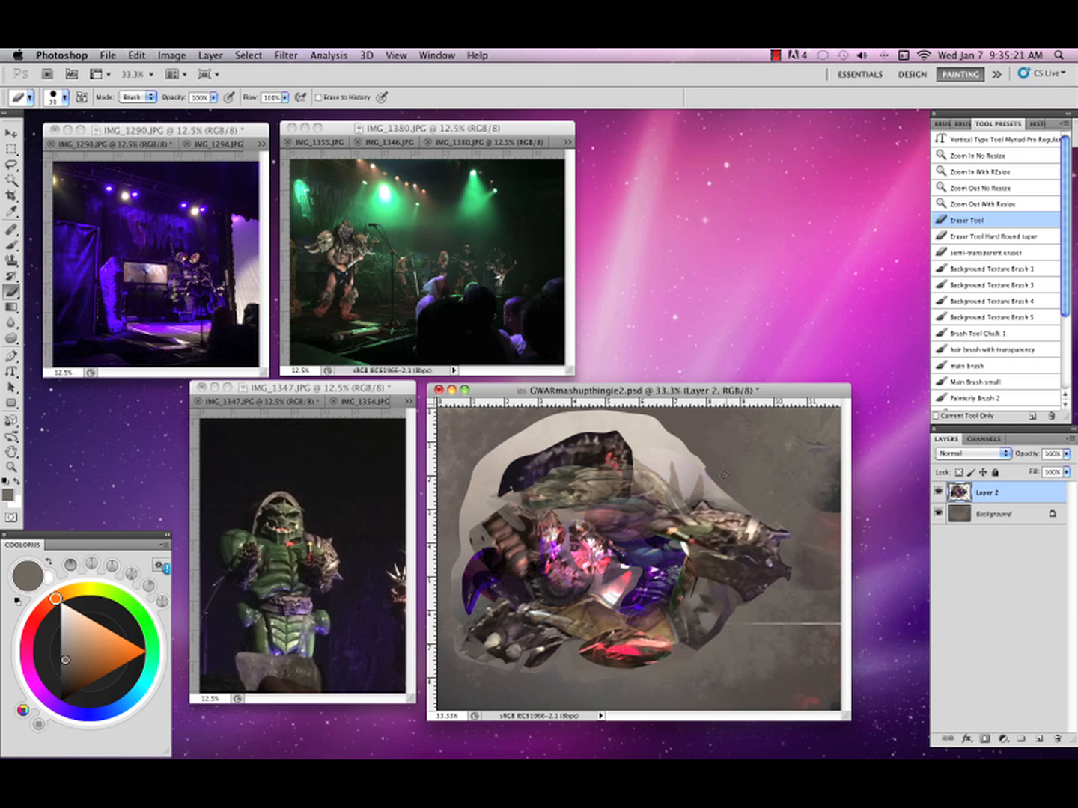
mouse_move(734, 506)
left_mouse_down()
mouse_move(706, 464)
mouse_move(711, 493)
mouse_move(713, 479)
mouse_move(738, 498)
mouse_move(719, 501)
mouse_move(700, 441)
mouse_move(688, 486)
mouse_move(694, 453)
mouse_move(671, 450)
mouse_move(689, 460)
mouse_move(696, 437)
mouse_move(666, 422)
mouse_move(661, 470)
mouse_move(670, 437)
mouse_move(669, 465)
mouse_move(657, 417)
mouse_move(648, 418)
mouse_move(648, 455)
mouse_move(632, 430)
mouse_move(554, 429)
mouse_move(632, 419)
mouse_move(554, 431)
mouse_move(649, 422)
mouse_move(597, 415)
mouse_move(502, 460)
mouse_move(498, 441)
mouse_move(516, 426)
mouse_move(498, 473)
mouse_move(595, 422)
mouse_move(553, 436)
mouse_move(566, 413)
mouse_move(503, 450)
mouse_move(465, 551)
left_mouse_up()
mouse_move(456, 615)
left_mouse_down()
mouse_move(456, 647)
mouse_move(477, 666)
mouse_move(470, 640)
mouse_move(506, 666)
mouse_move(462, 658)
mouse_move(454, 638)
mouse_move(565, 689)
mouse_move(552, 680)
mouse_move(557, 663)
mouse_move(527, 660)
left_mouse_up()
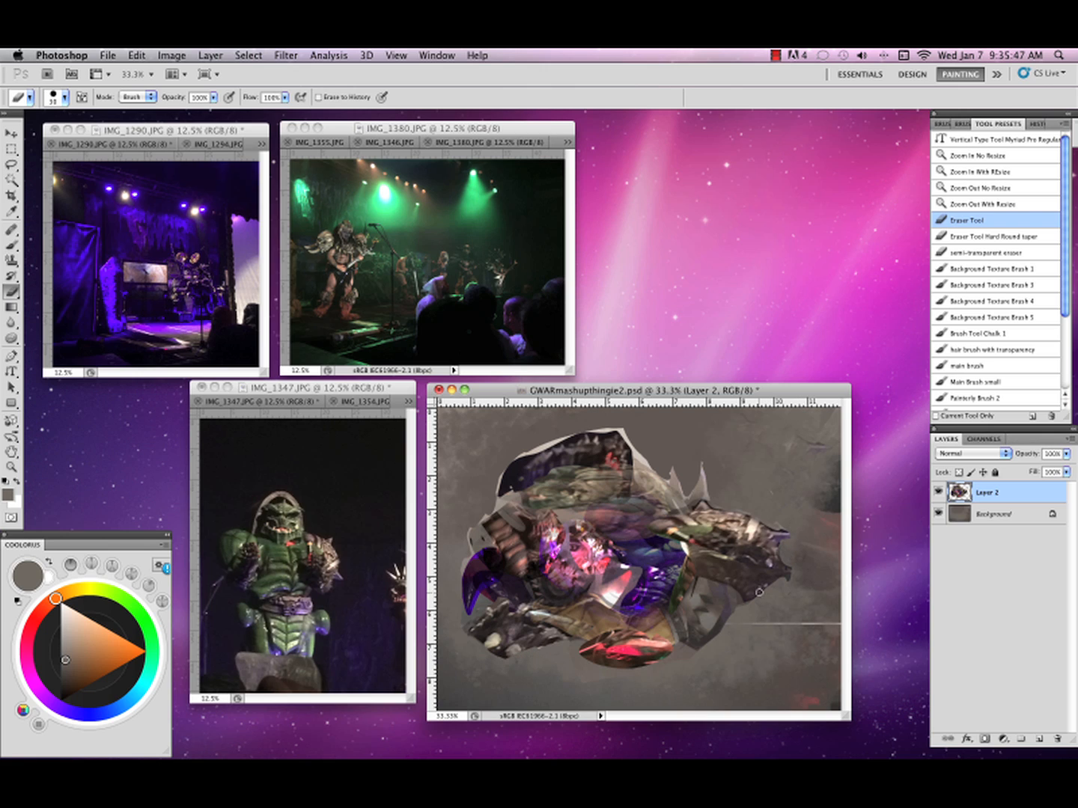
Scale the creature on Layer 2 down slightly with Free Transform and move it closer to the canvas's center.
key("ctrl+t")
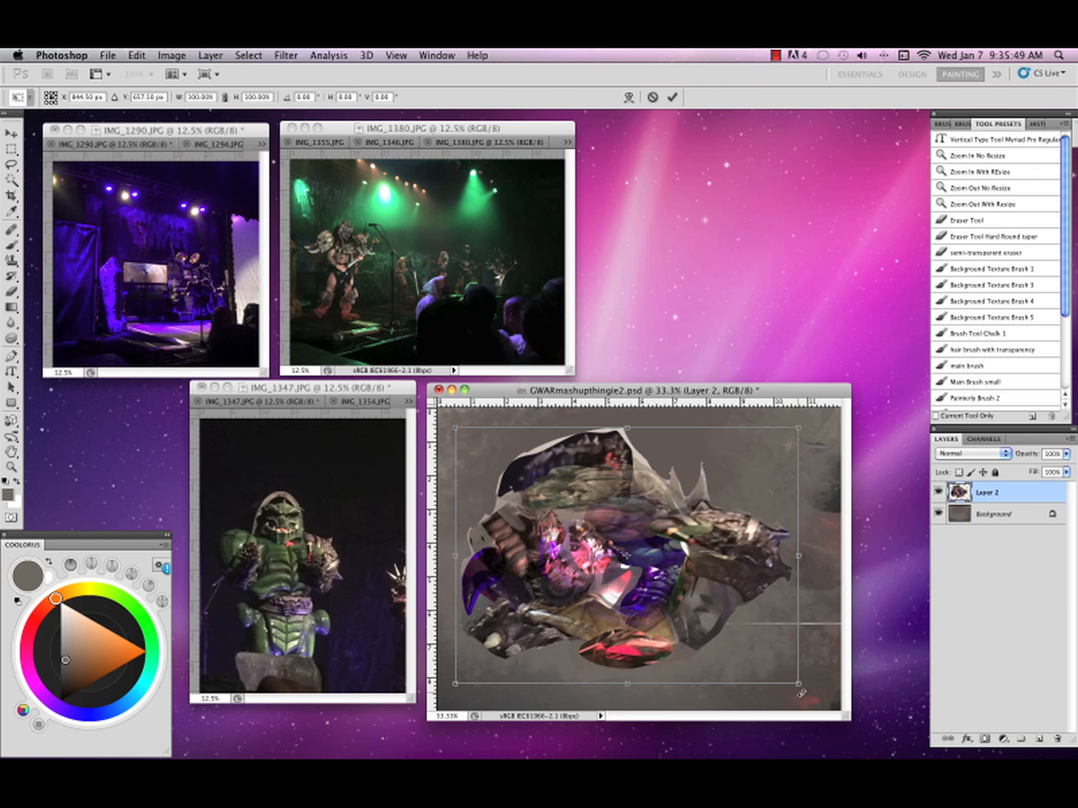
left_click_drag(796, 682, 760, 663)
left_click_drag(747, 603, 784, 620)
key("Return")
key("e")
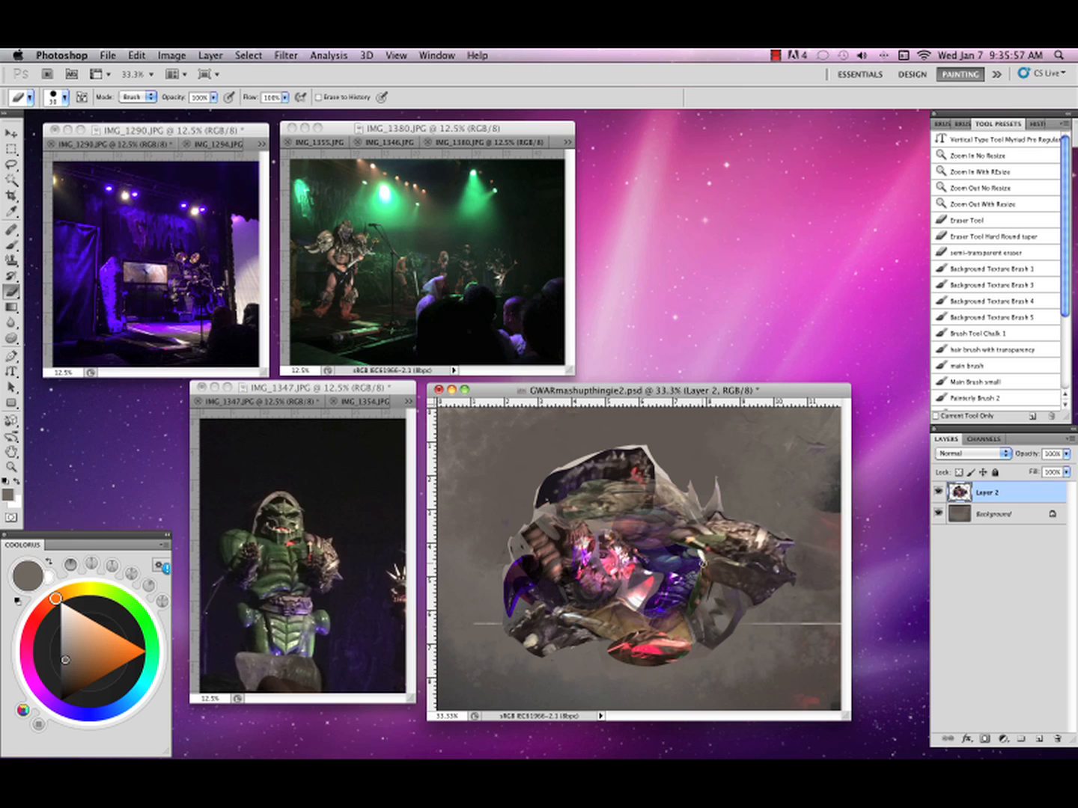
Flip the whole collage both horizontally and vertically.
key("super+shift+h")
key("super+shift+v")
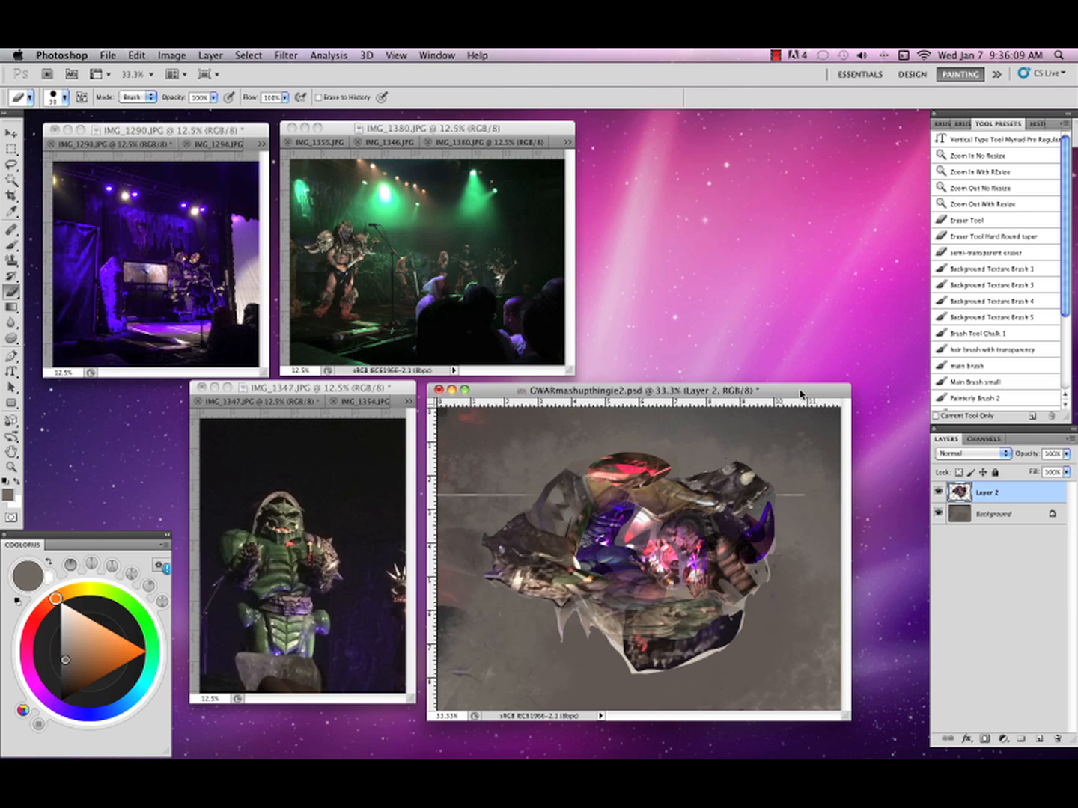
left_click_drag(800, 395, 809, 387)
Make the collage's Background layer active and lasso the purple-lit stage area with the spotlights in IMG_1290.JPG.
left_click(980, 513)
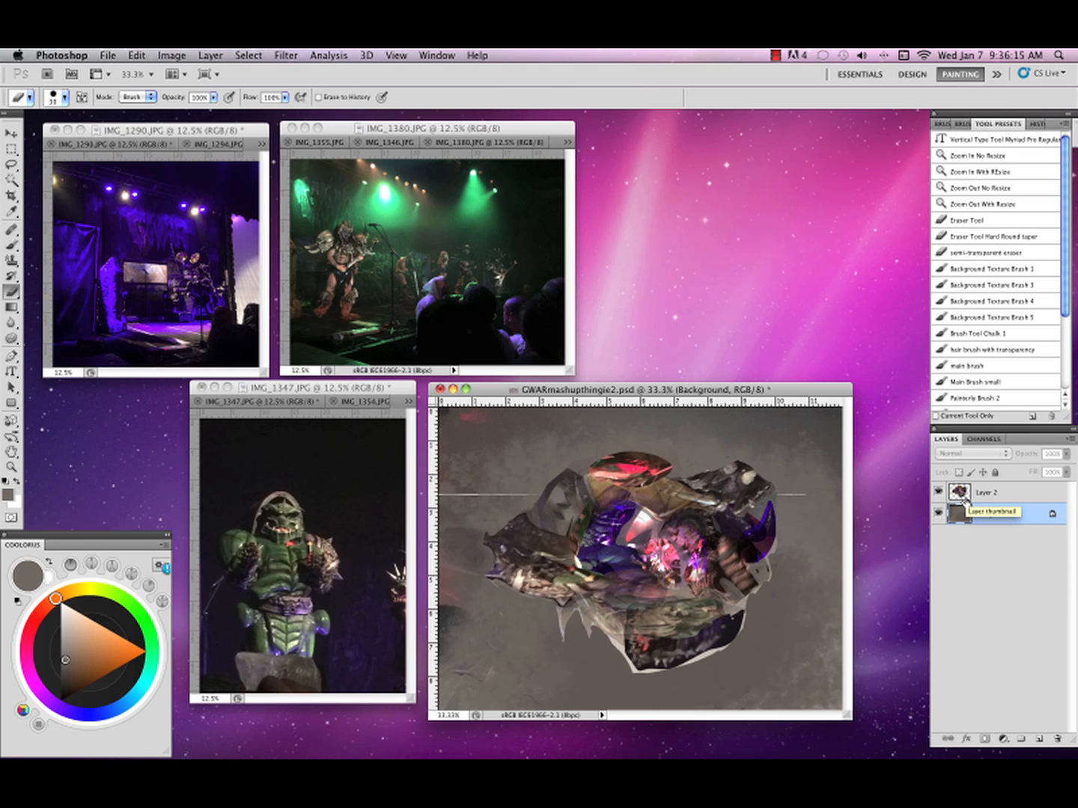
left_click(209, 262)
key("l")
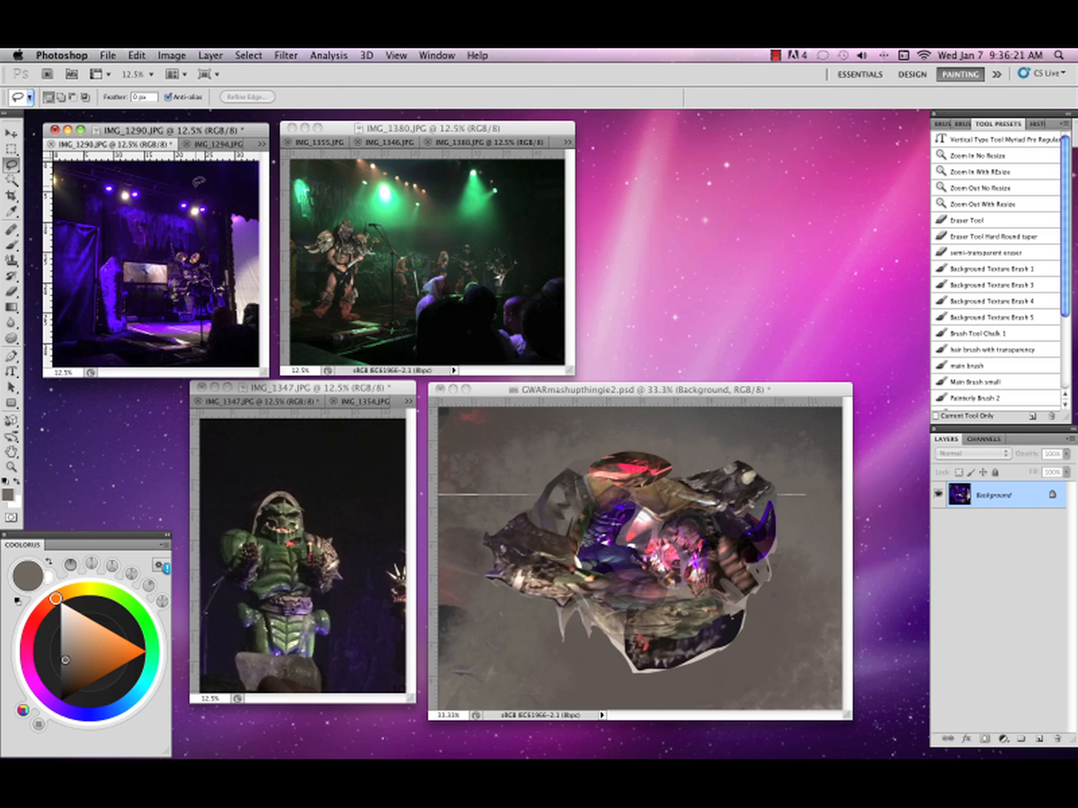
left_click_drag(198, 181, 96, 167)
left_click_drag(230, 254, 238, 217)
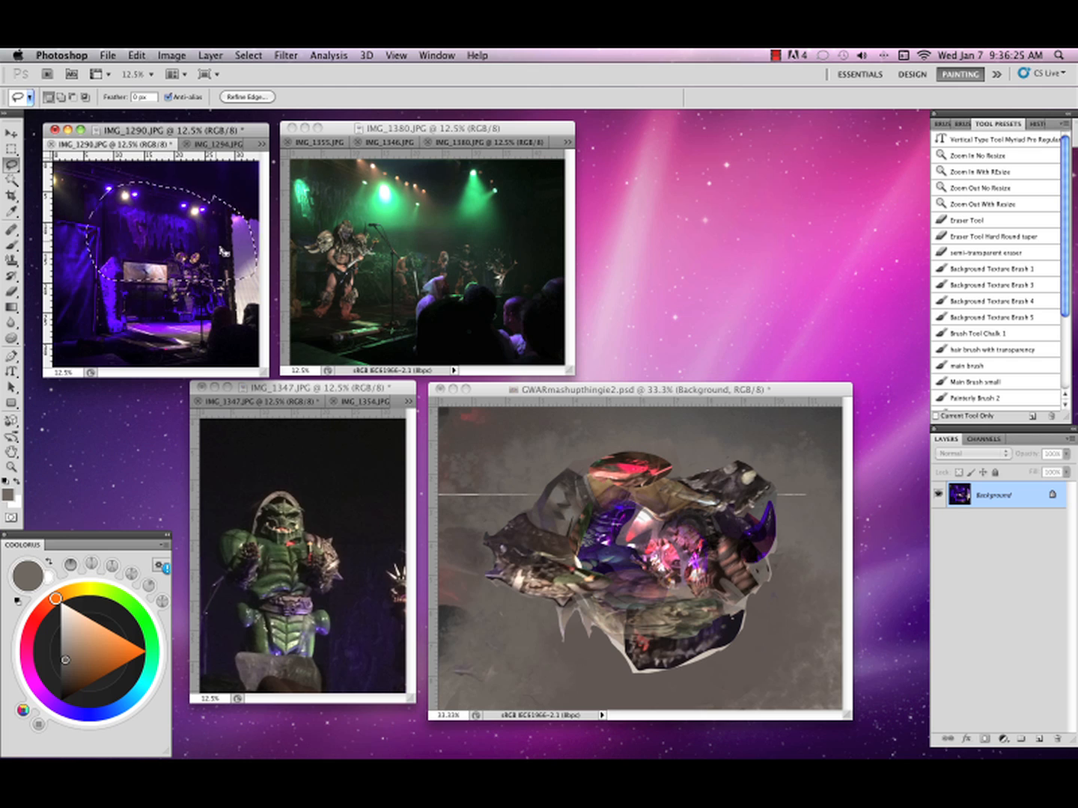
left_click(717, 589)
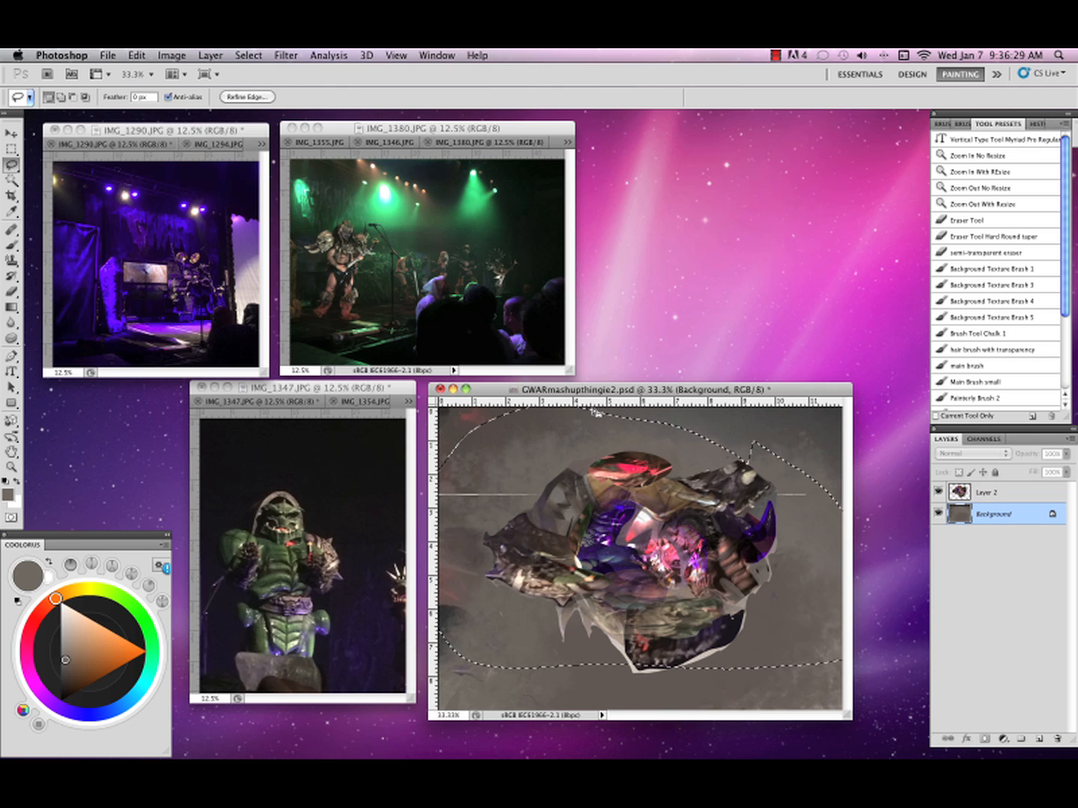
left_click(248, 55)
left_click(256, 85)
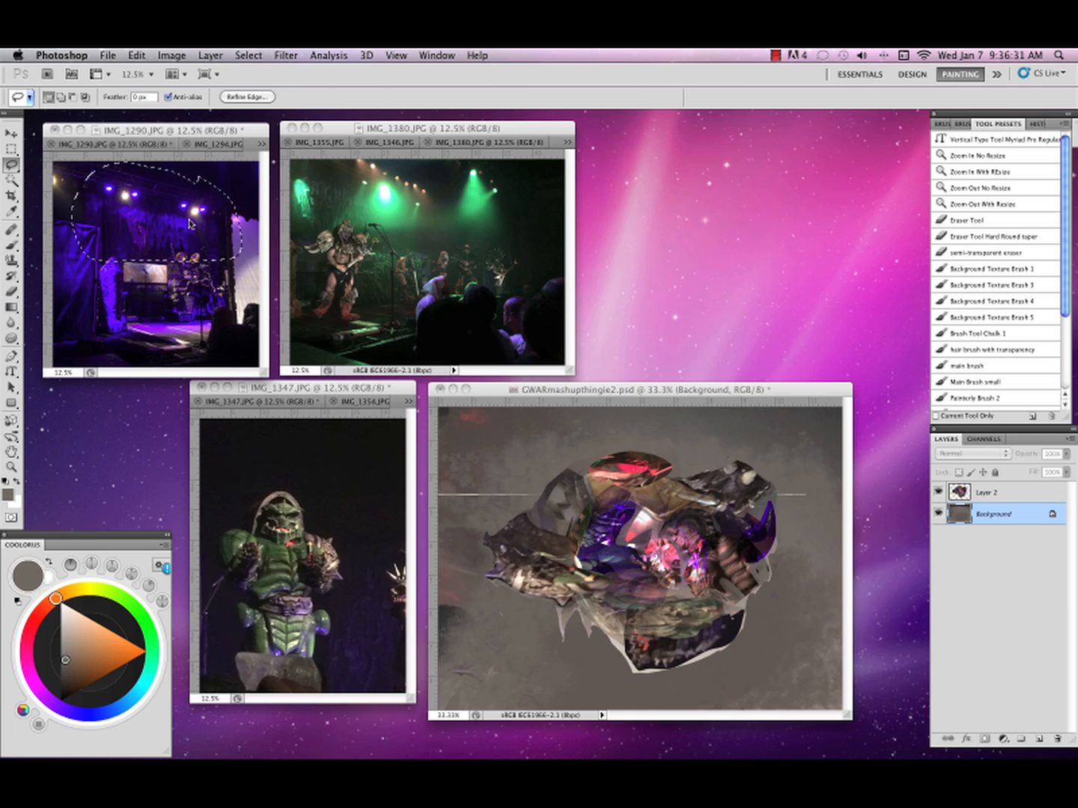
Copy the lassoed stage piece from IMG_1290.JPG into the collage between Background and Layer 2, and position it behind the creature.
left_click(162, 221)
key("v")
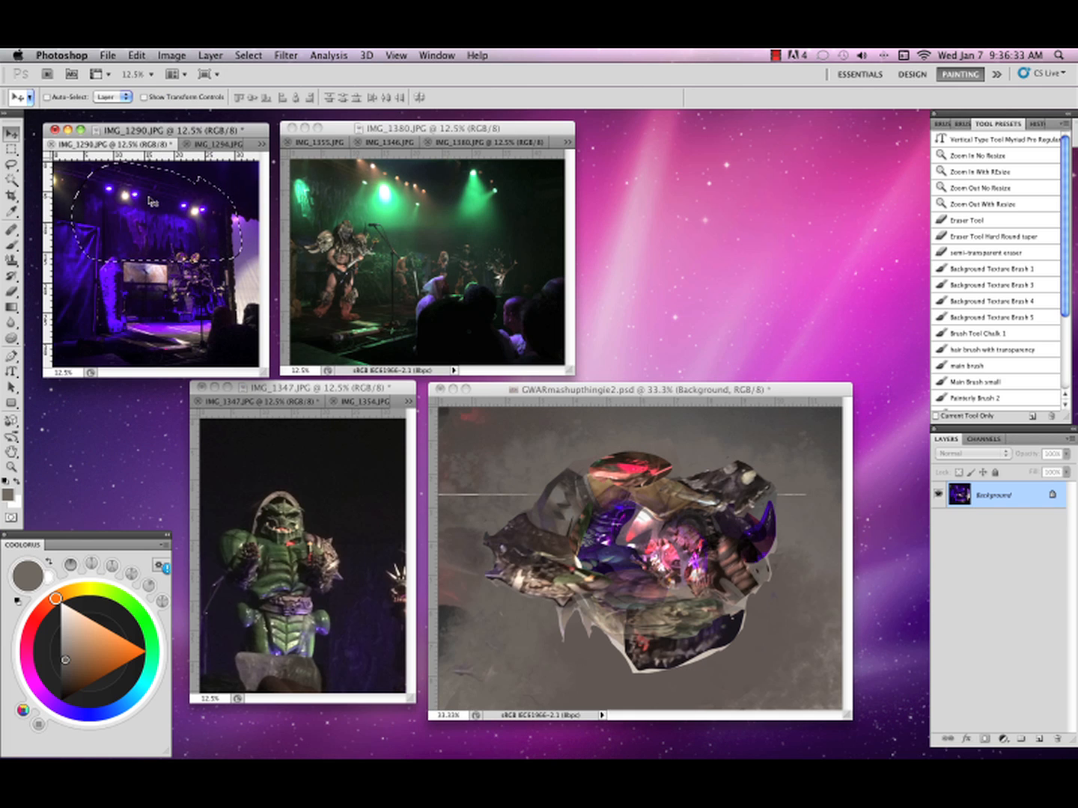
mouse_move(162, 221)
left_mouse_down()
mouse_move(480, 480)
mouse_move(599, 622)
left_mouse_up()
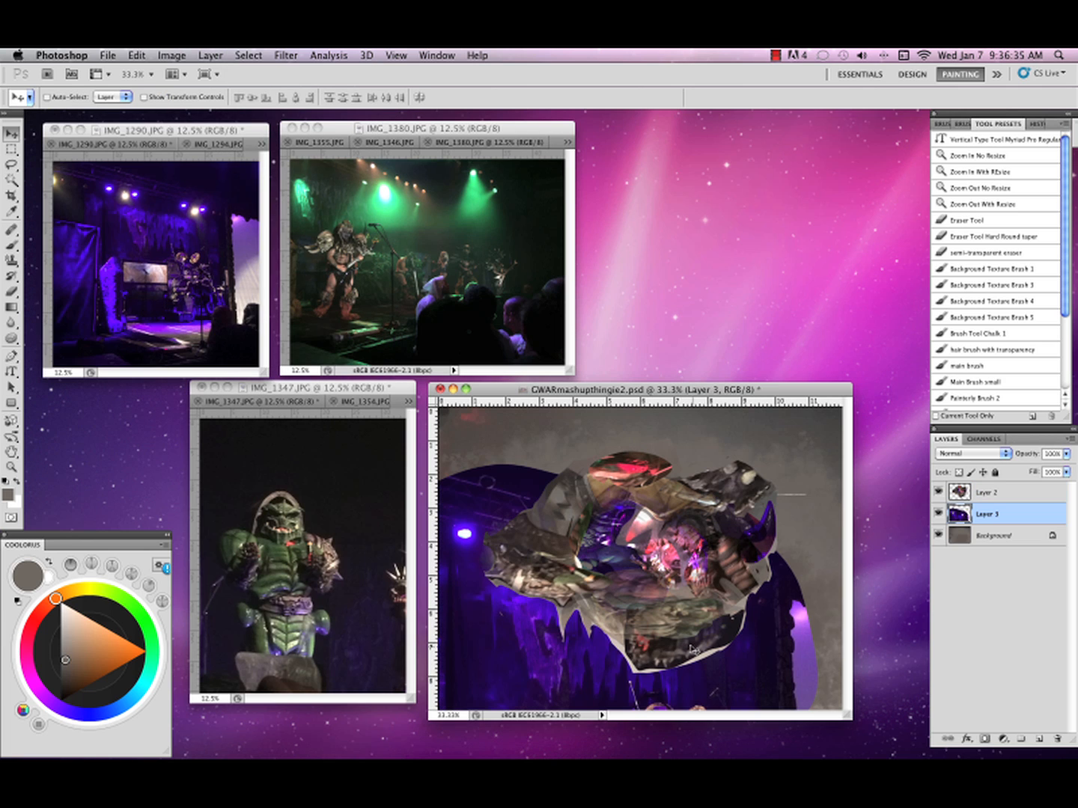
left_click_drag(767, 622, 824, 580)
Try the Color blend mode on the purple stage layer, and set it to Soft Light instead.
left_click(1007, 453)
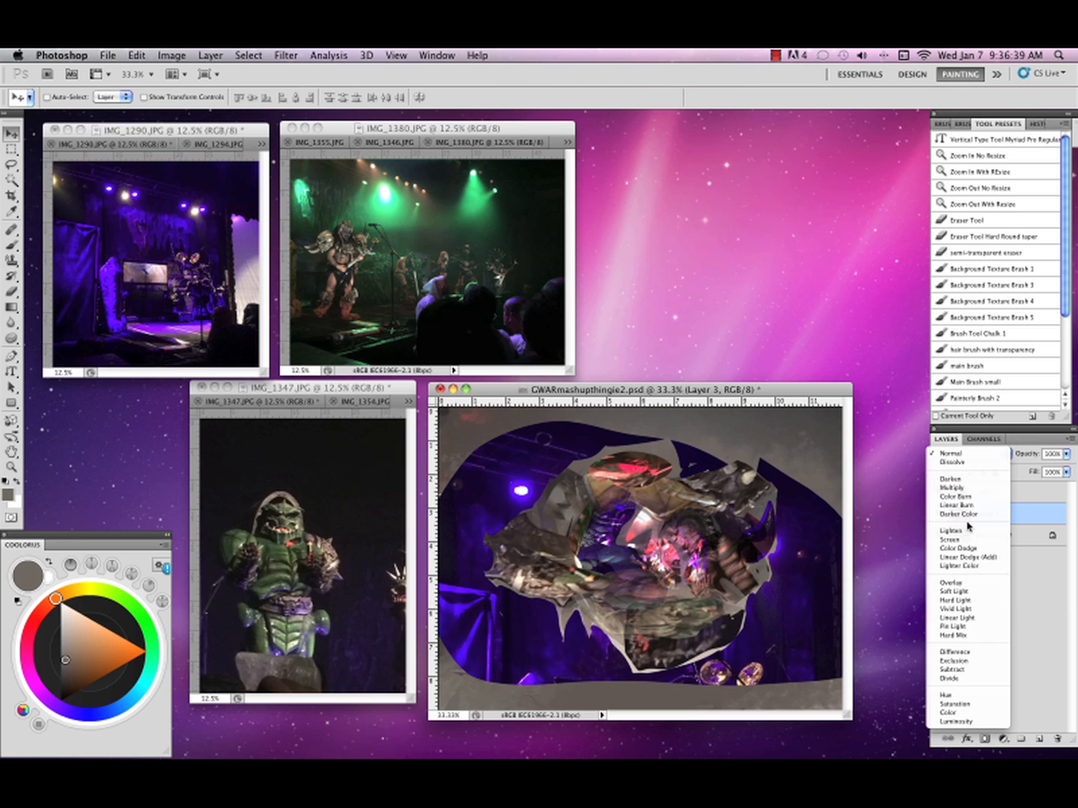
left_click(949, 707)
left_click(1003, 453)
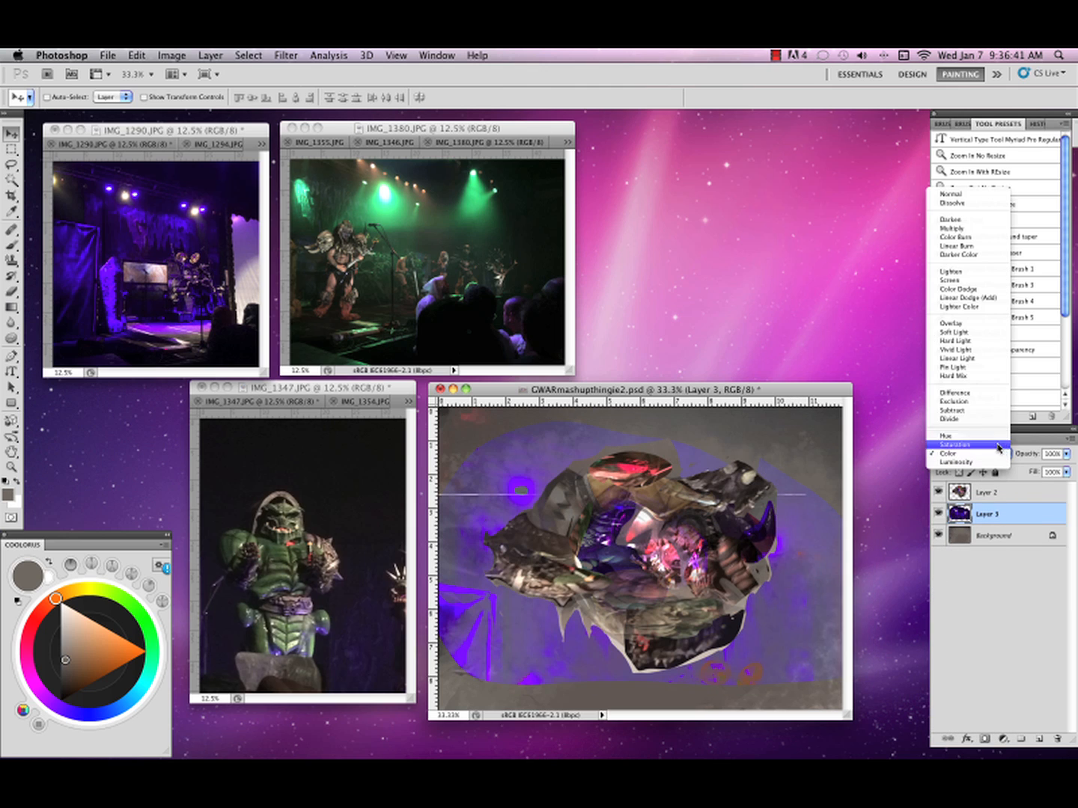
left_click(966, 336)
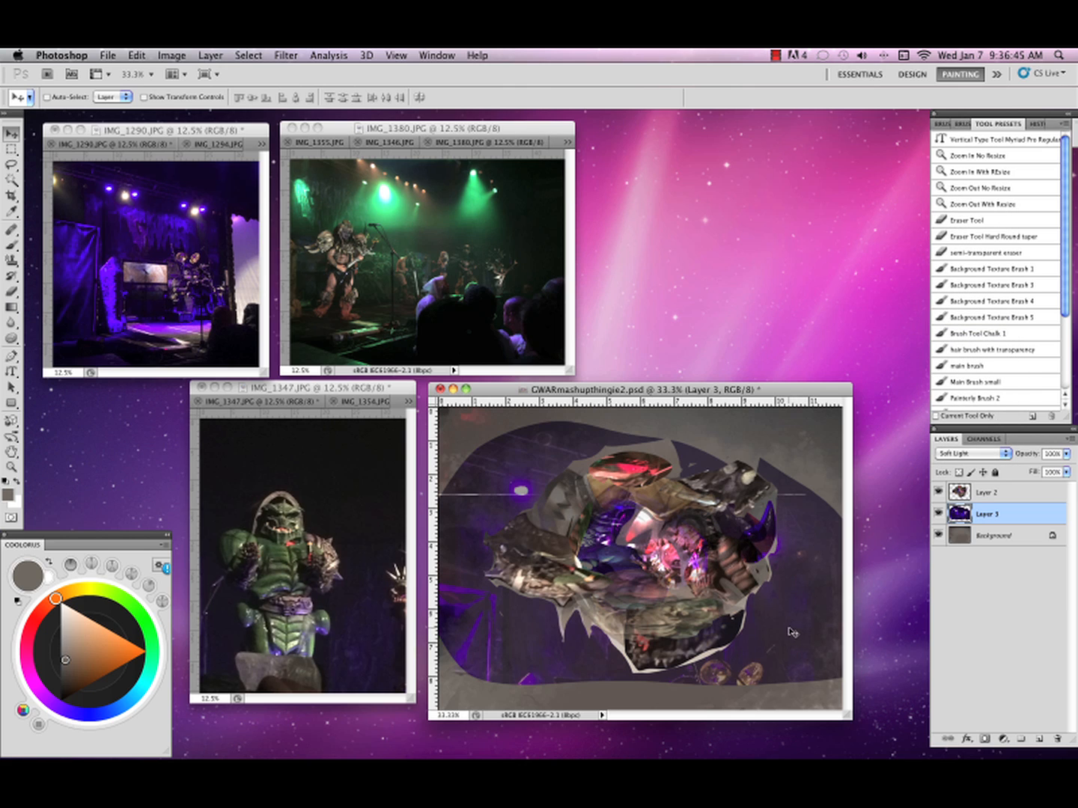
Stretch the stage layer to about 146% height with Free Transform and reposition it to cover most of the canvas.
key("ctrl+t")
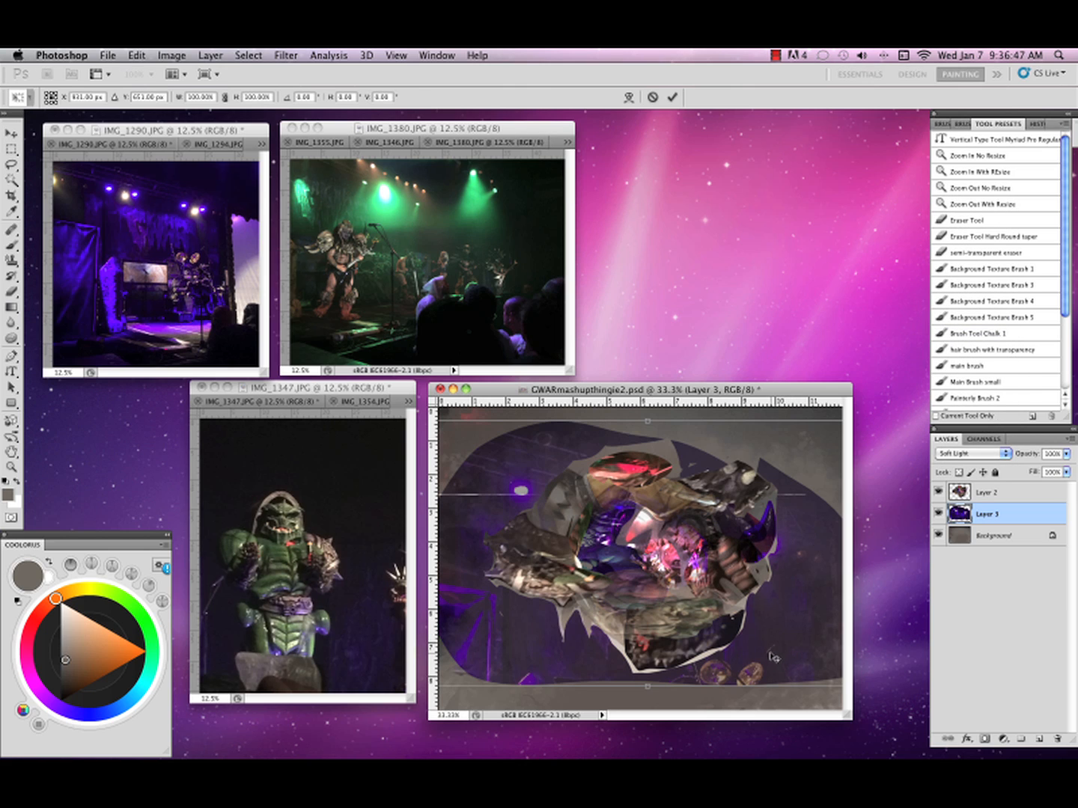
mouse_move(648, 683)
left_mouse_down()
mouse_move(650, 700)
mouse_move(650, 679)
left_mouse_up()
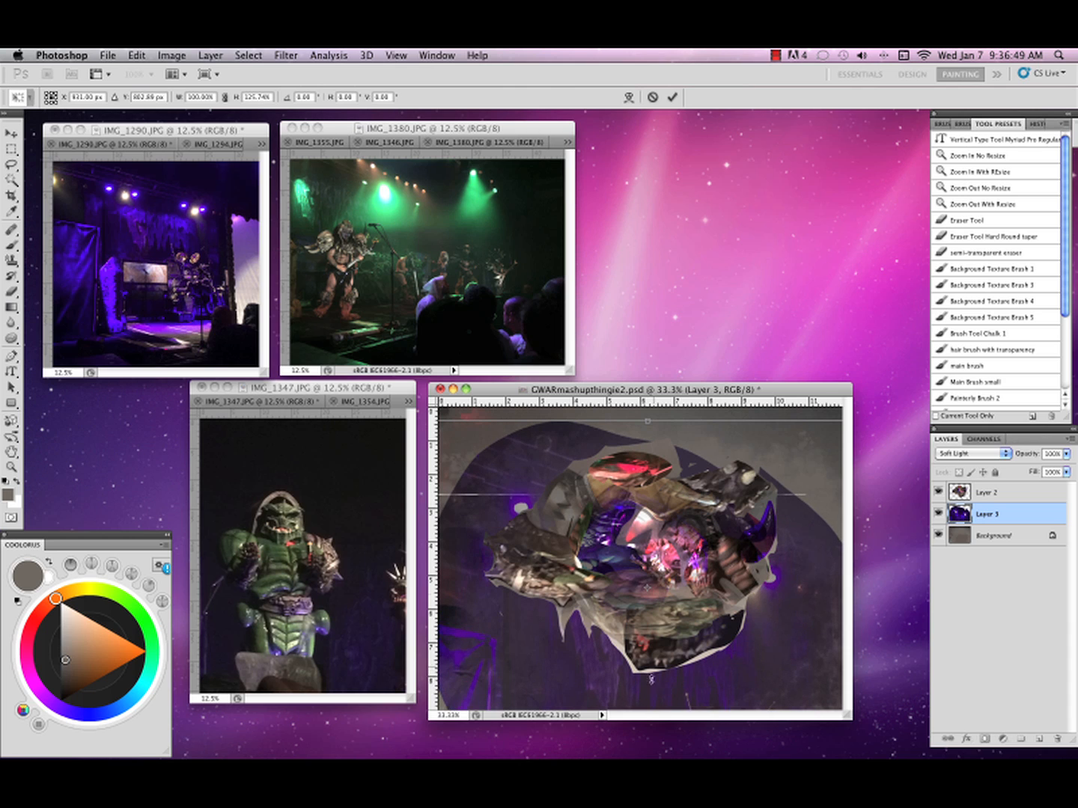
left_click_drag(648, 419, 659, 347)
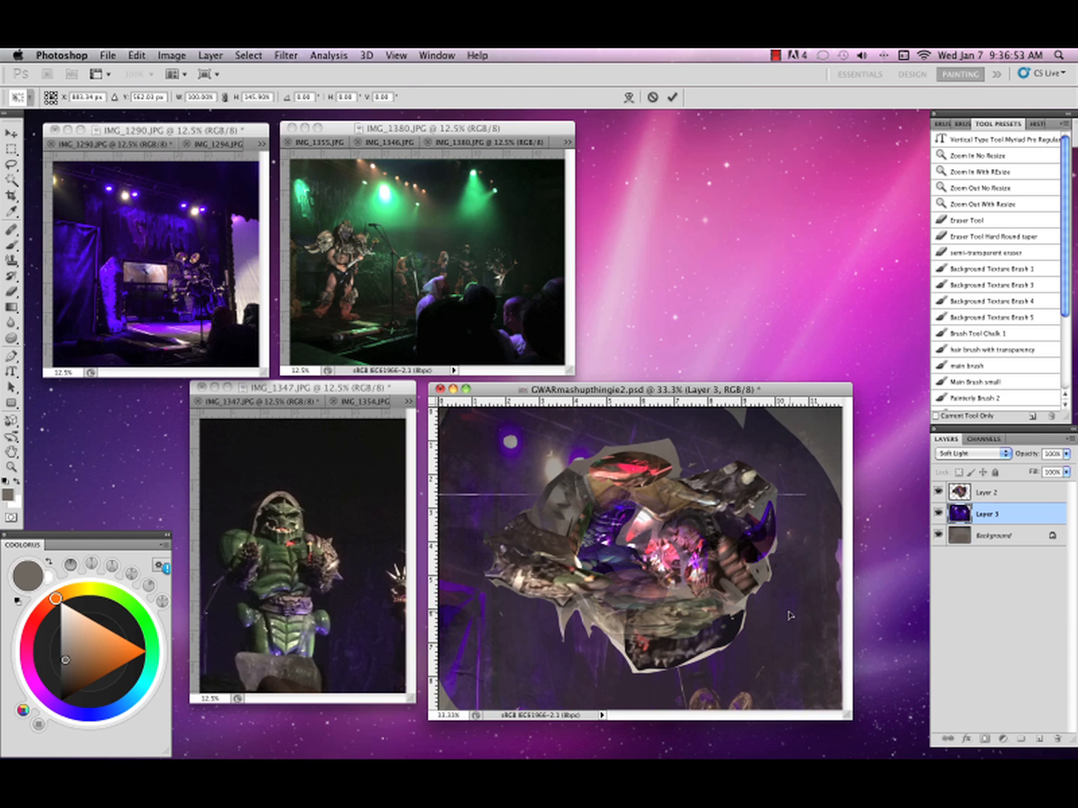
key("Return")
Lower the stage layer's opacity to about 50% and merge it down into the Background.
left_click(1063, 453)
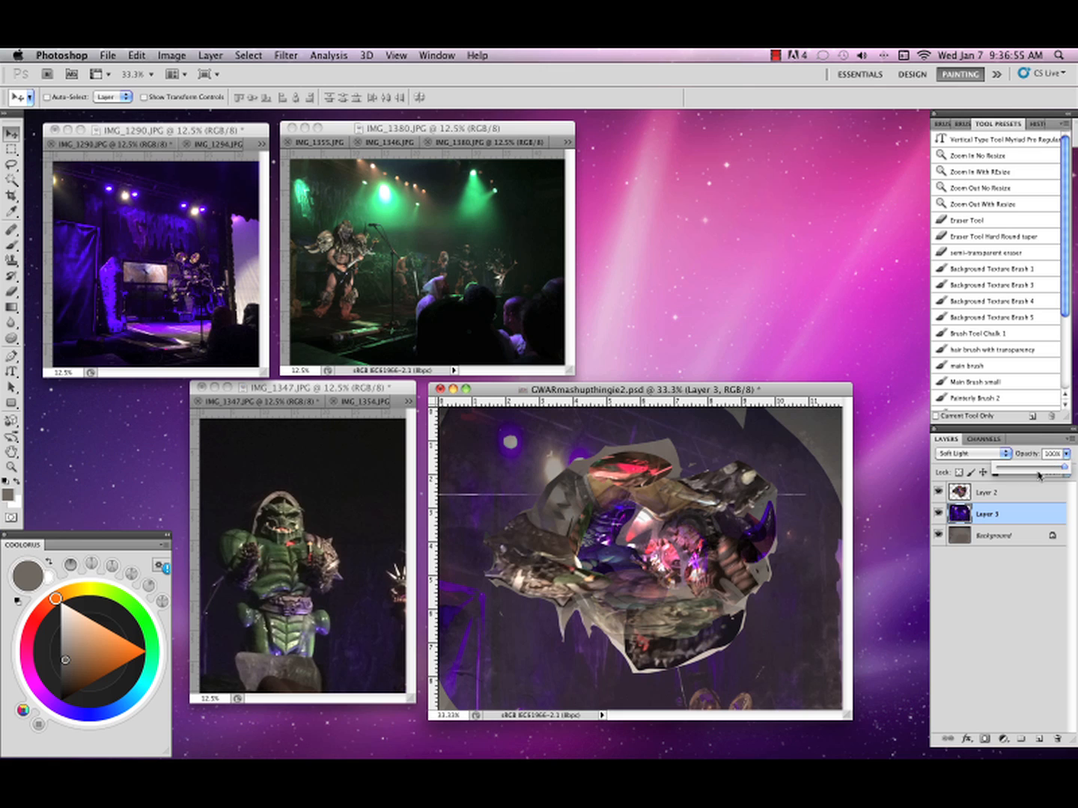
left_click_drag(1031, 469, 1029, 470)
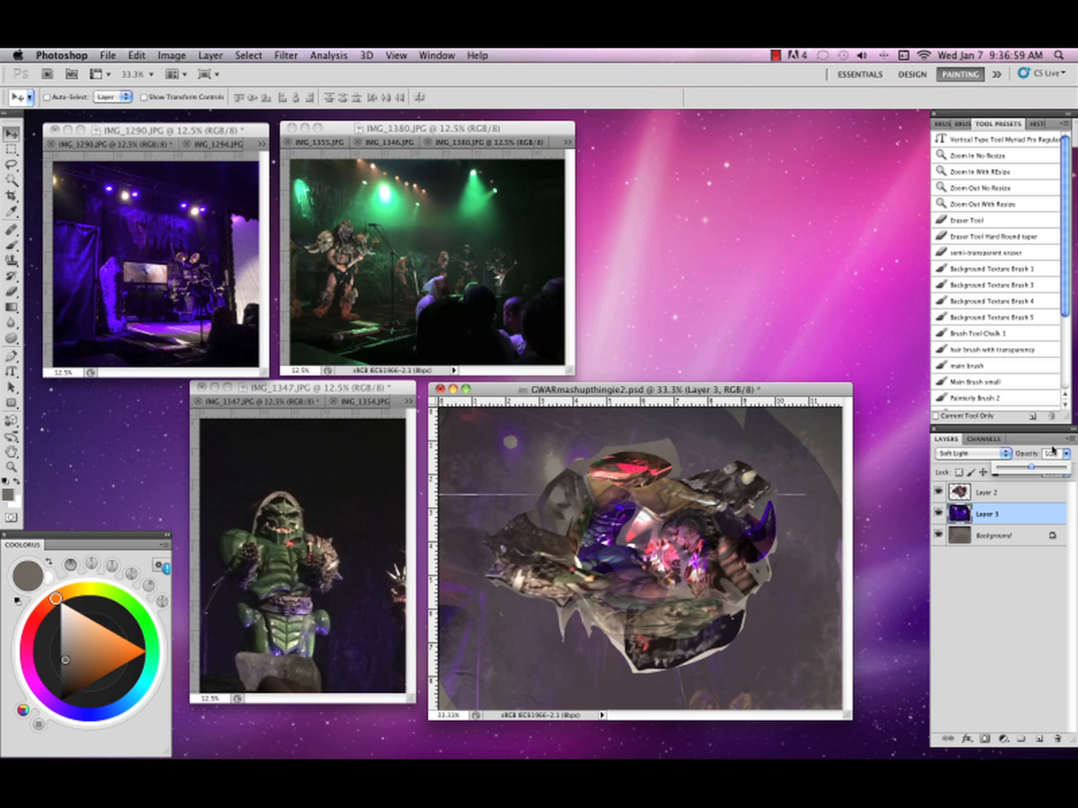
left_click(1070, 441)
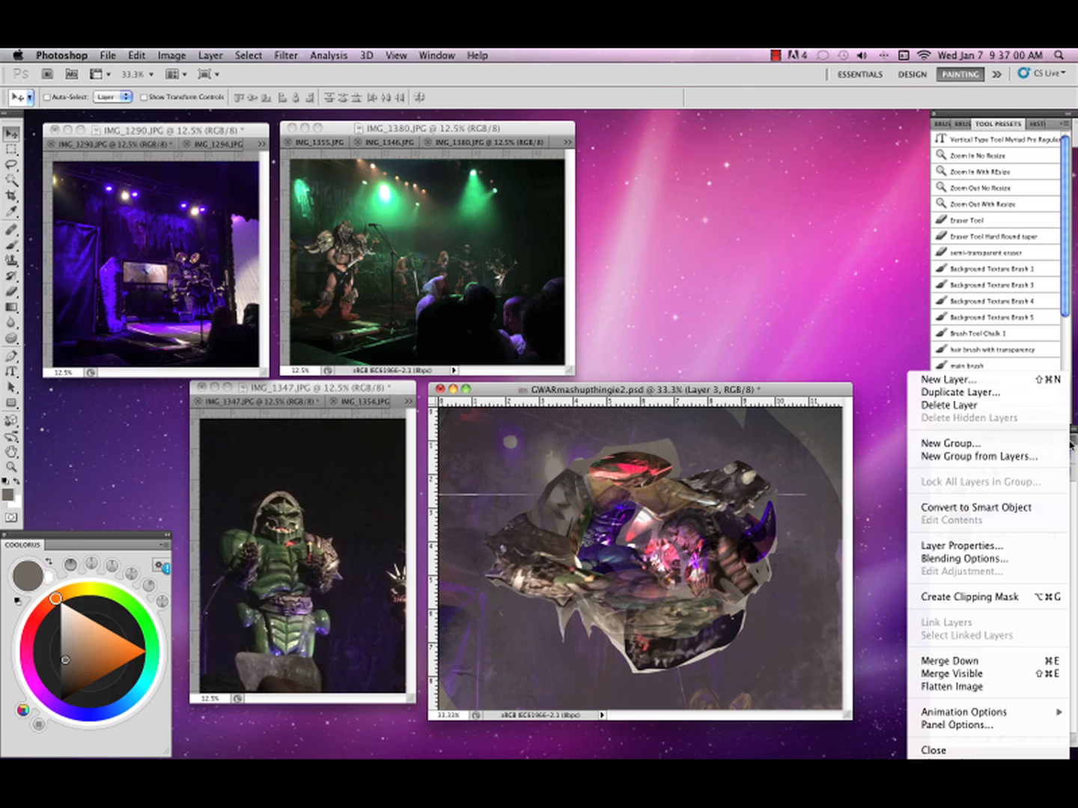
left_click(948, 661)
Paint over the Background's uneven gray edges with a sampled purple-gray, and make Layer 2 active with the Lasso tool.
key("b")
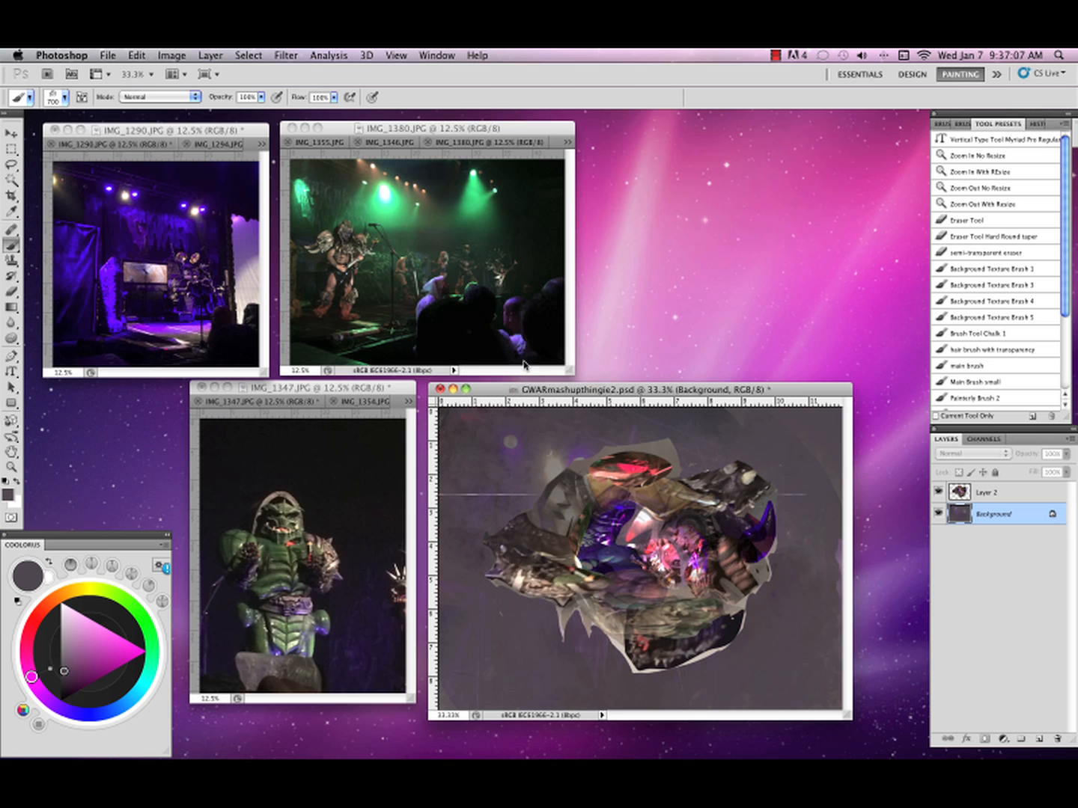
left_click(979, 494)
left_click(396, 388)
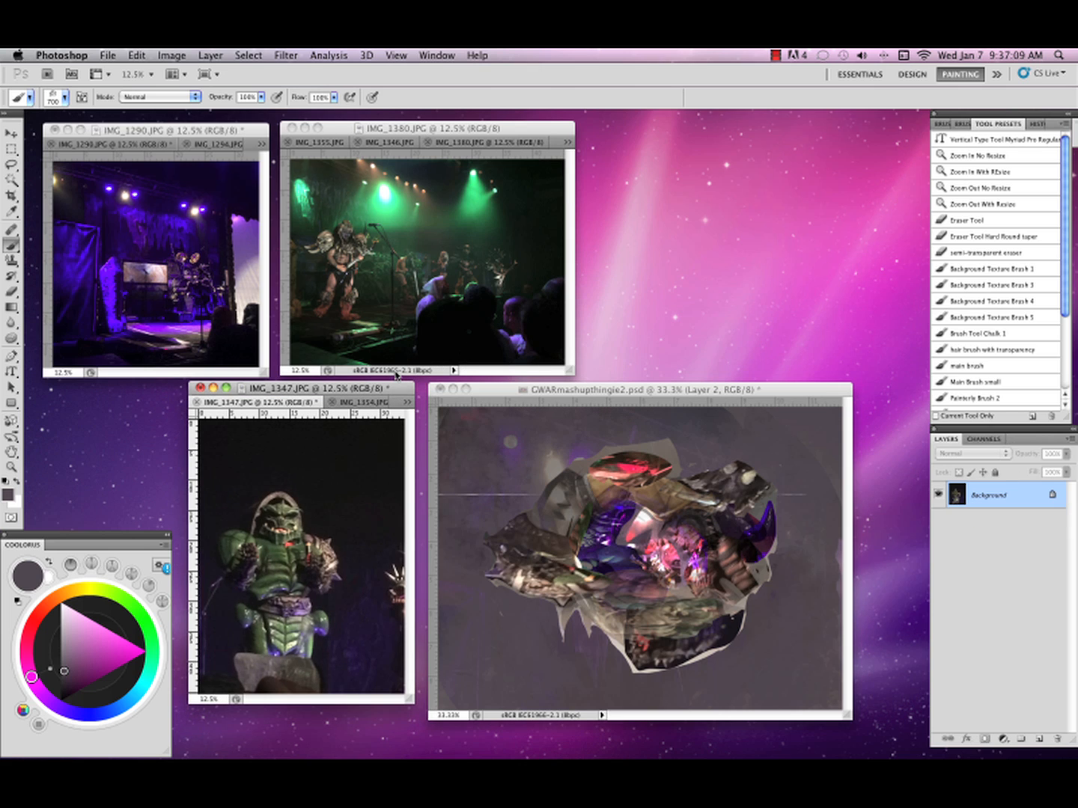
left_click(850, 473)
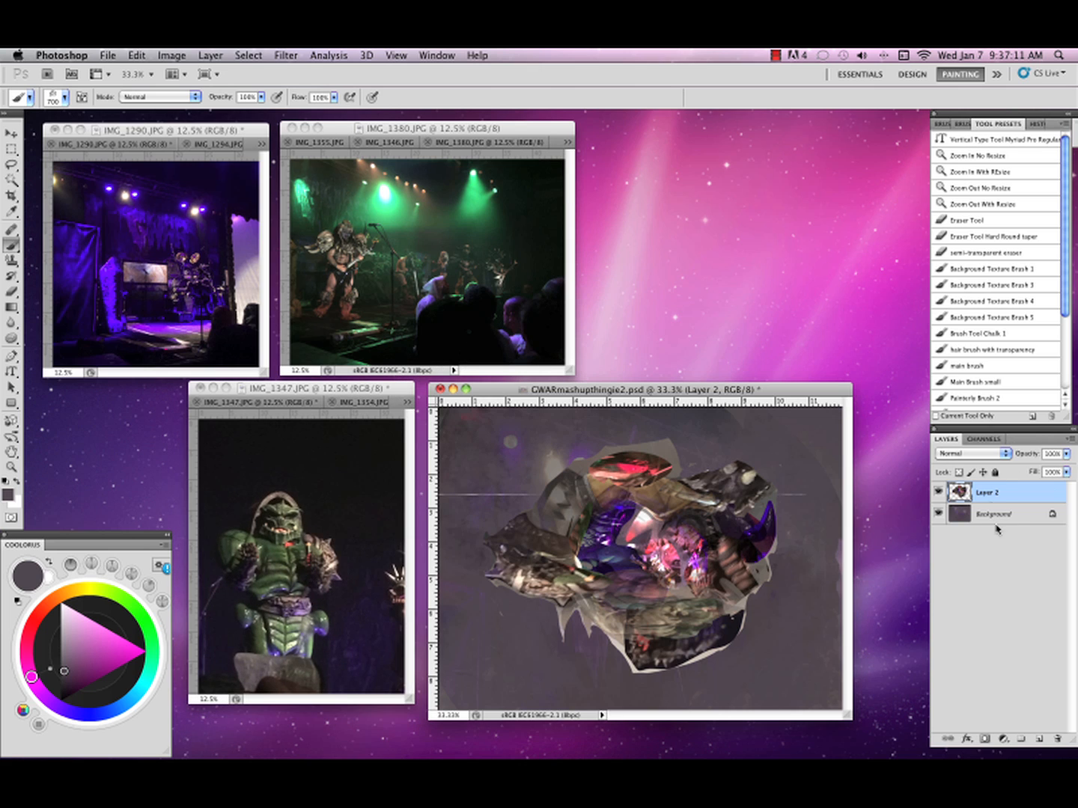
key("l")
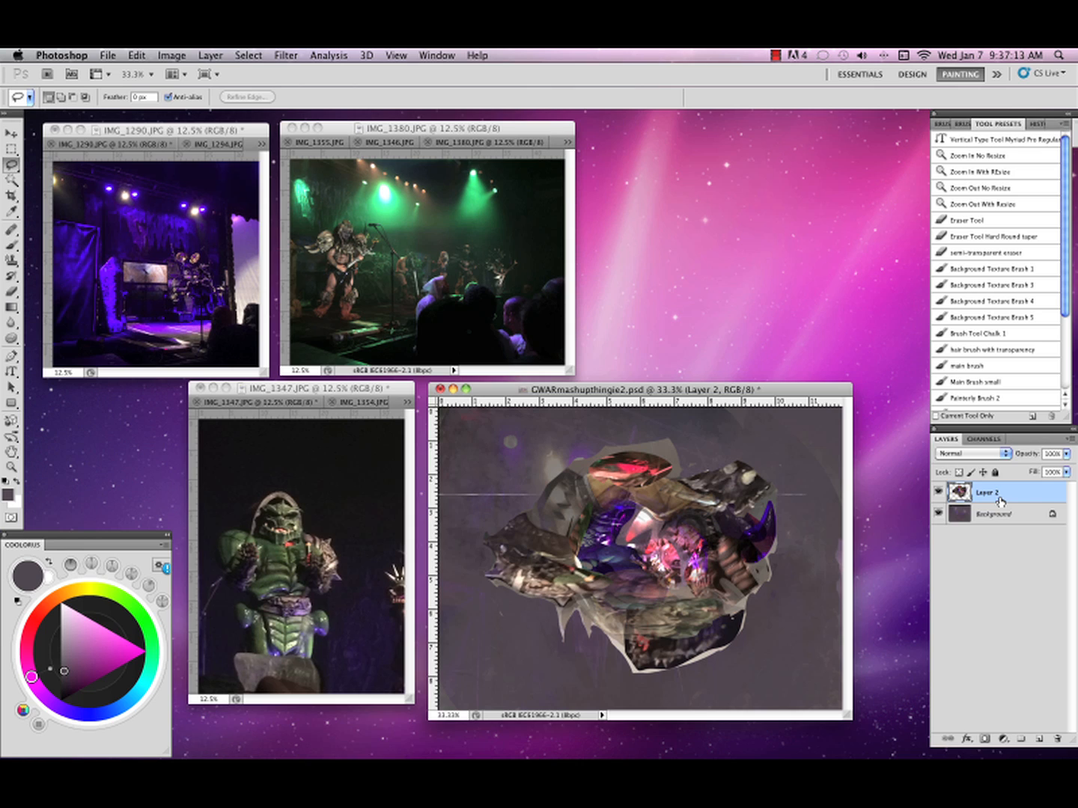
Lasso the green figure's head in IMG_1347.JPG, copy it into the collage, and transform it to about 97% width and 43% height.
left_click(313, 534)
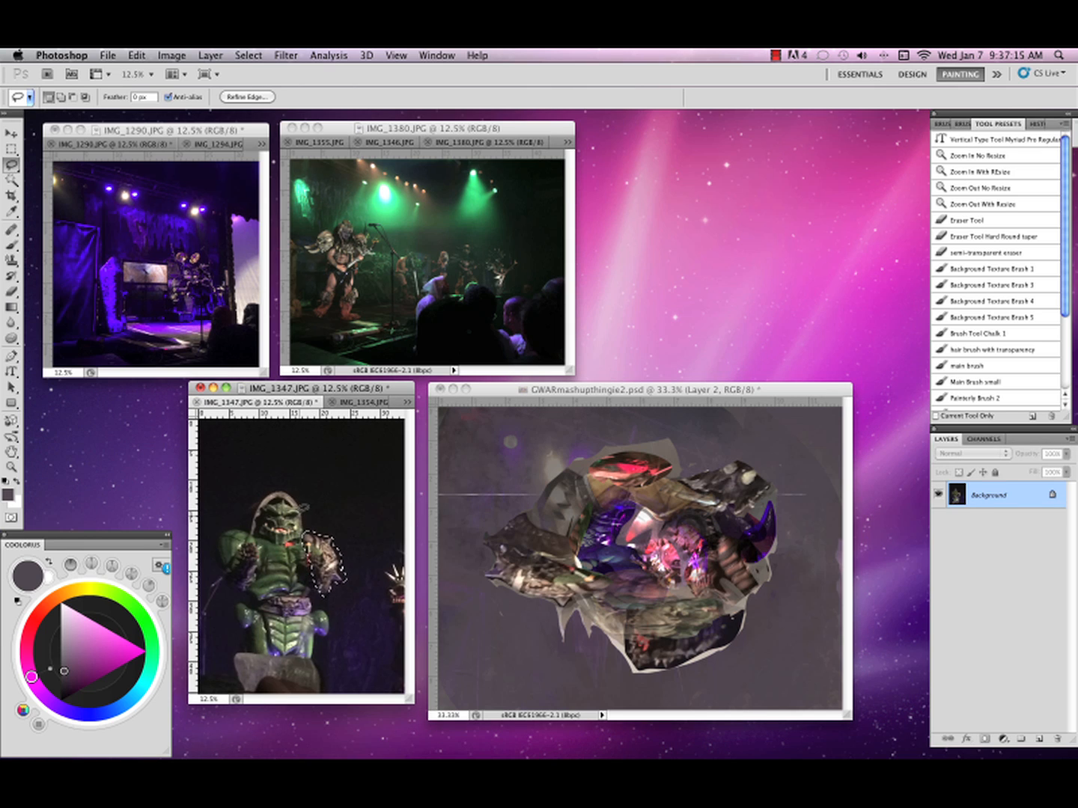
left_click(299, 521)
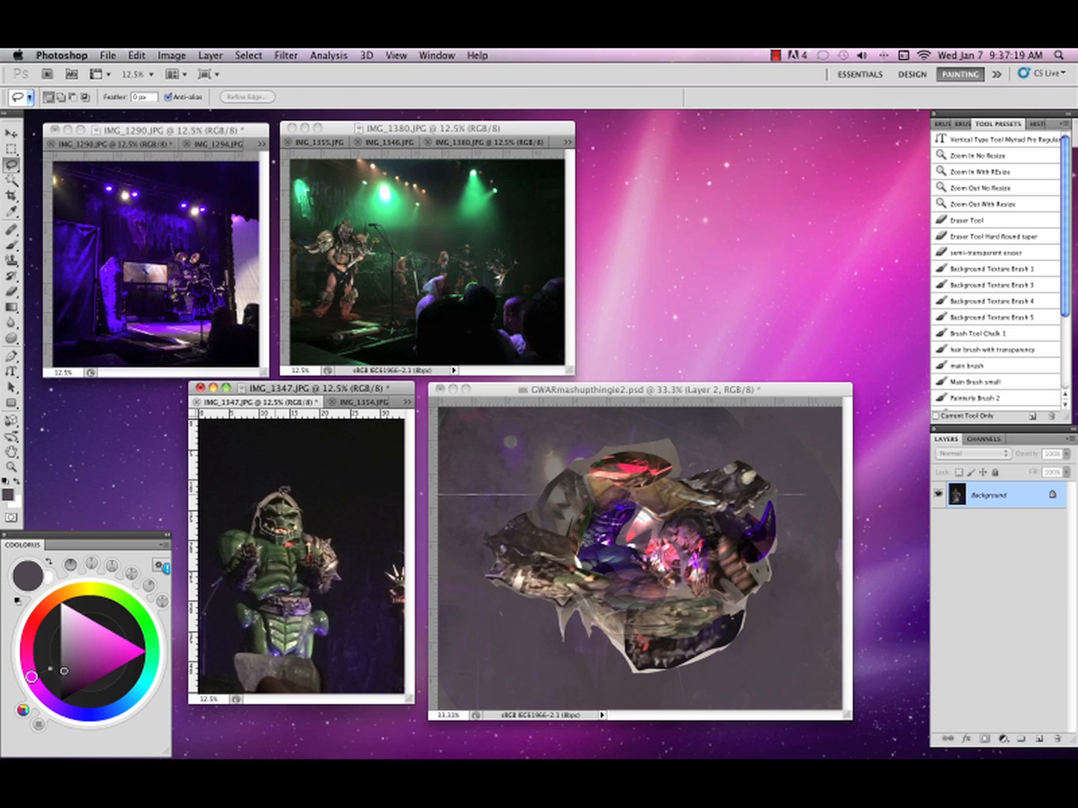
mouse_move(304, 507)
left_mouse_down()
mouse_move(301, 516)
mouse_move(417, 583)
mouse_move(673, 657)
mouse_move(737, 650)
mouse_move(726, 607)
mouse_move(736, 601)
mouse_move(723, 619)
mouse_move(723, 590)
left_mouse_up()
key("v")
key("ctrl+t")
key("Return")
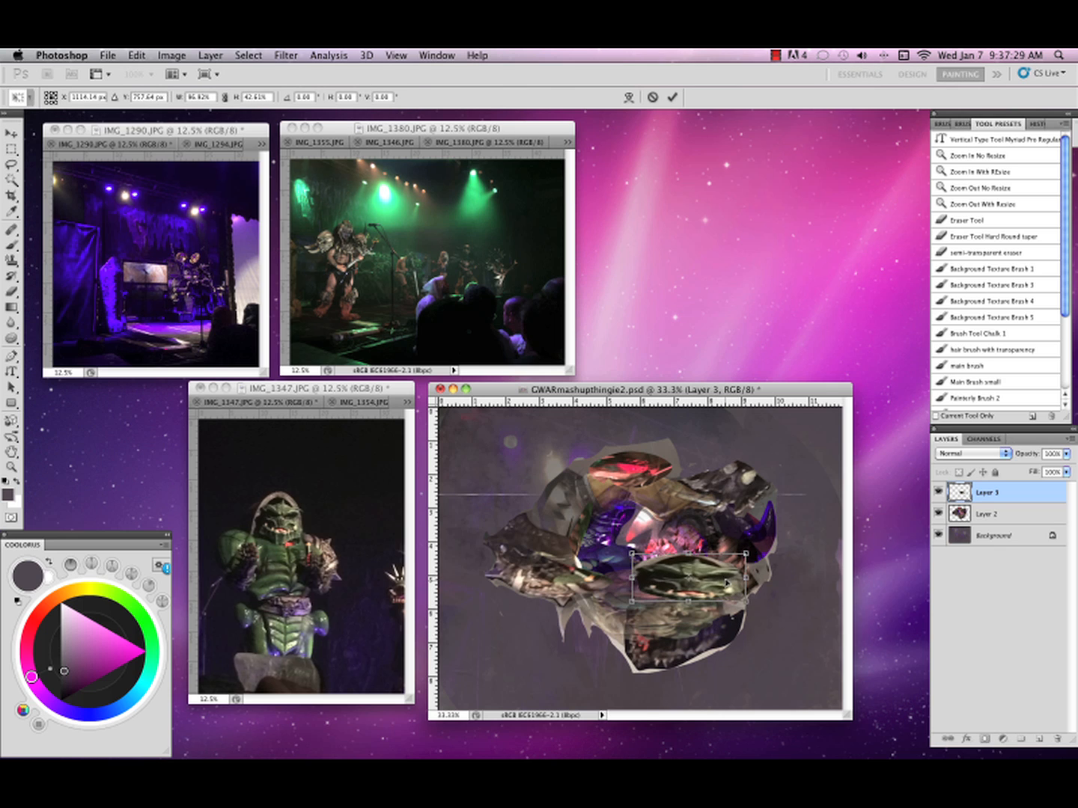
Set the head piece's layer to Overlay blend mode and move it over the creature's upper edge.
left_click(1003, 455)
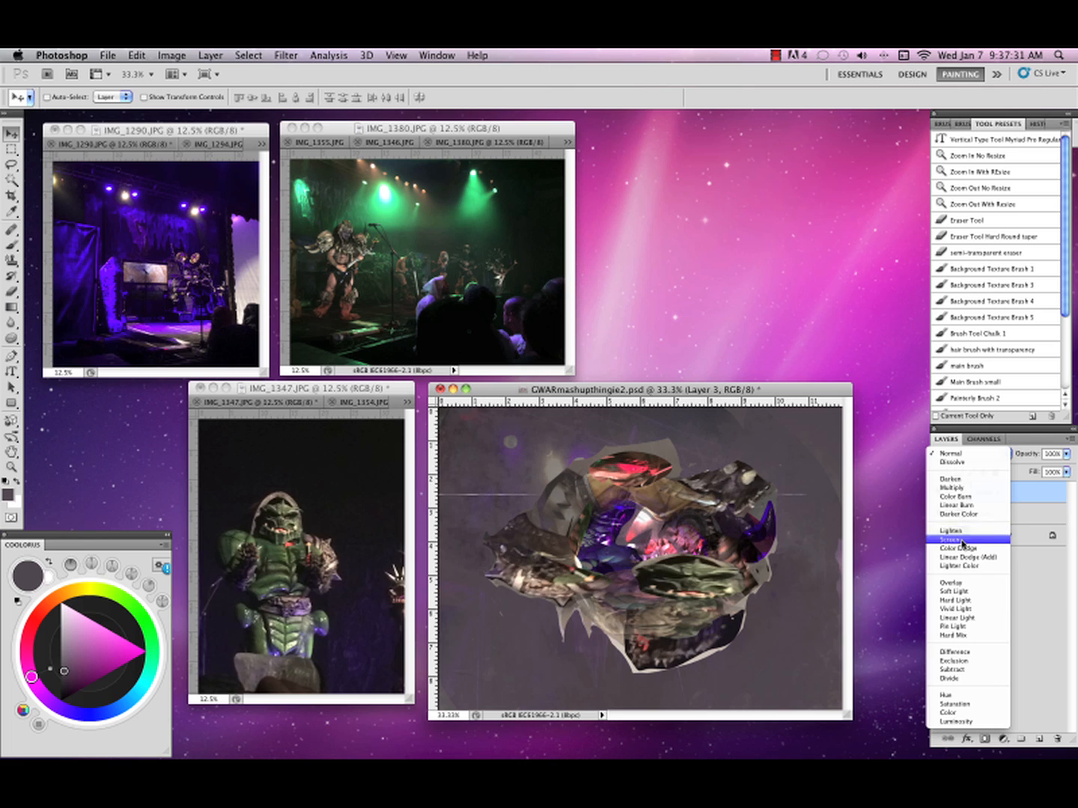
left_click(959, 583)
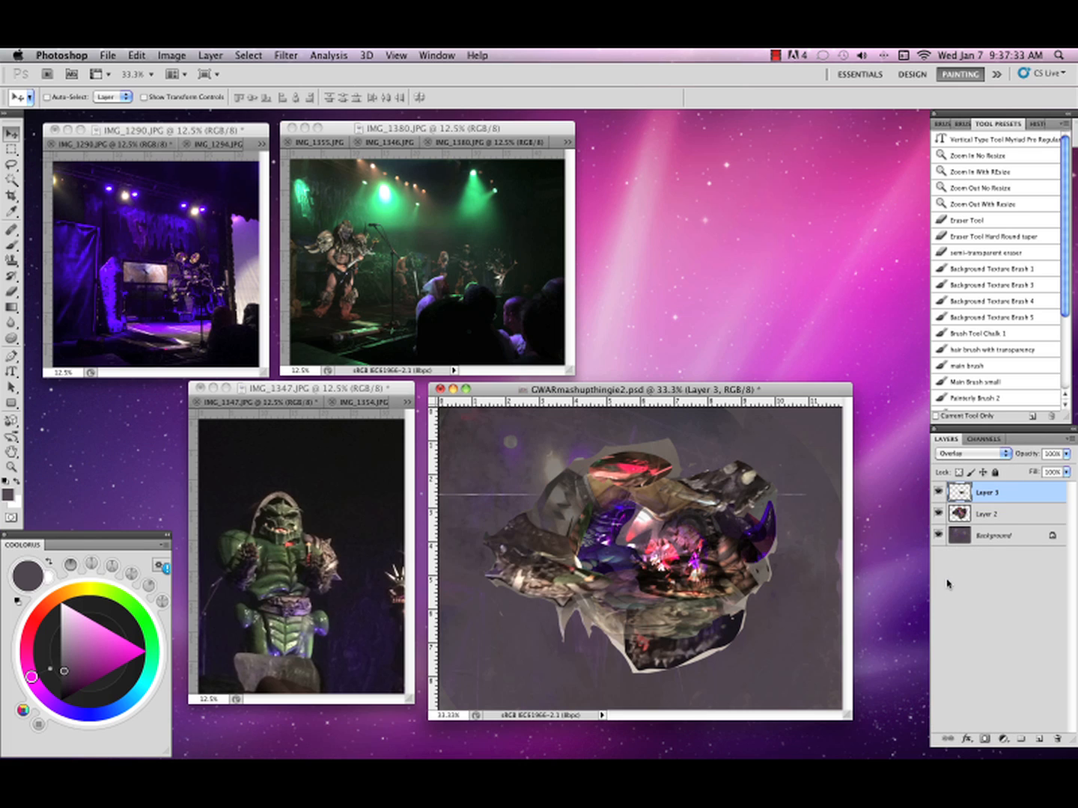
left_click_drag(727, 595, 732, 463)
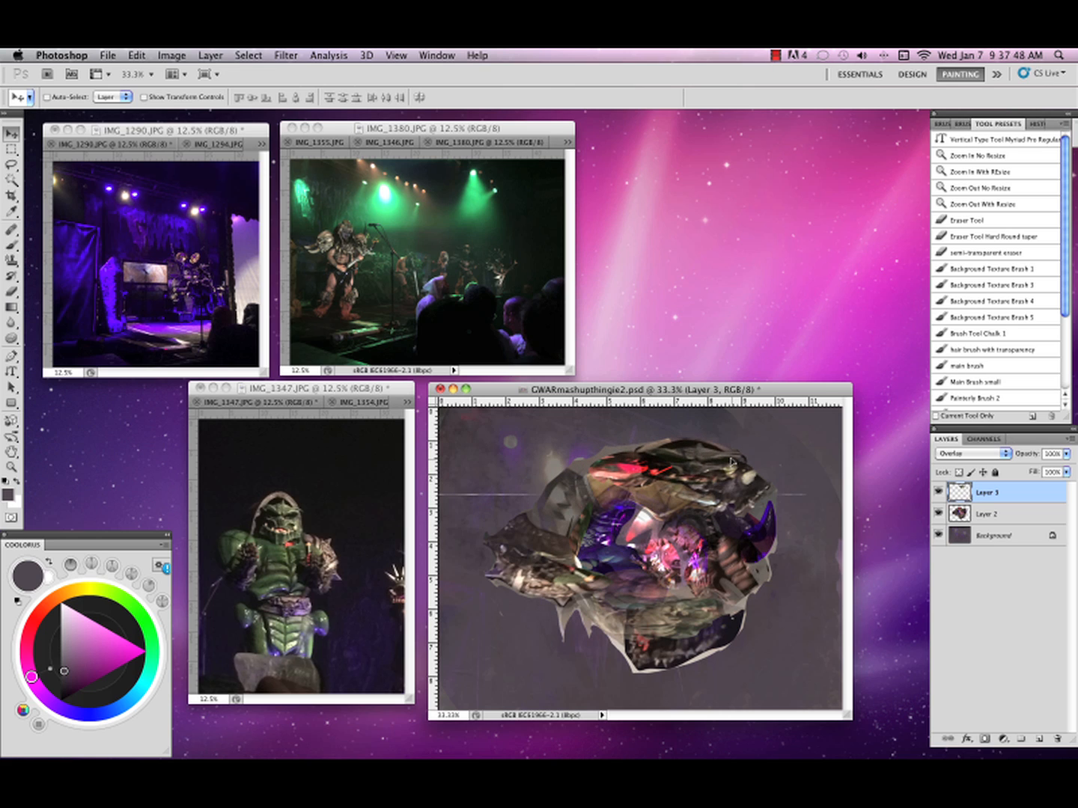
Merge the head piece down into Layer 2, and step back in the history to before the merge.
left_click(1070, 447)
left_click(951, 664)
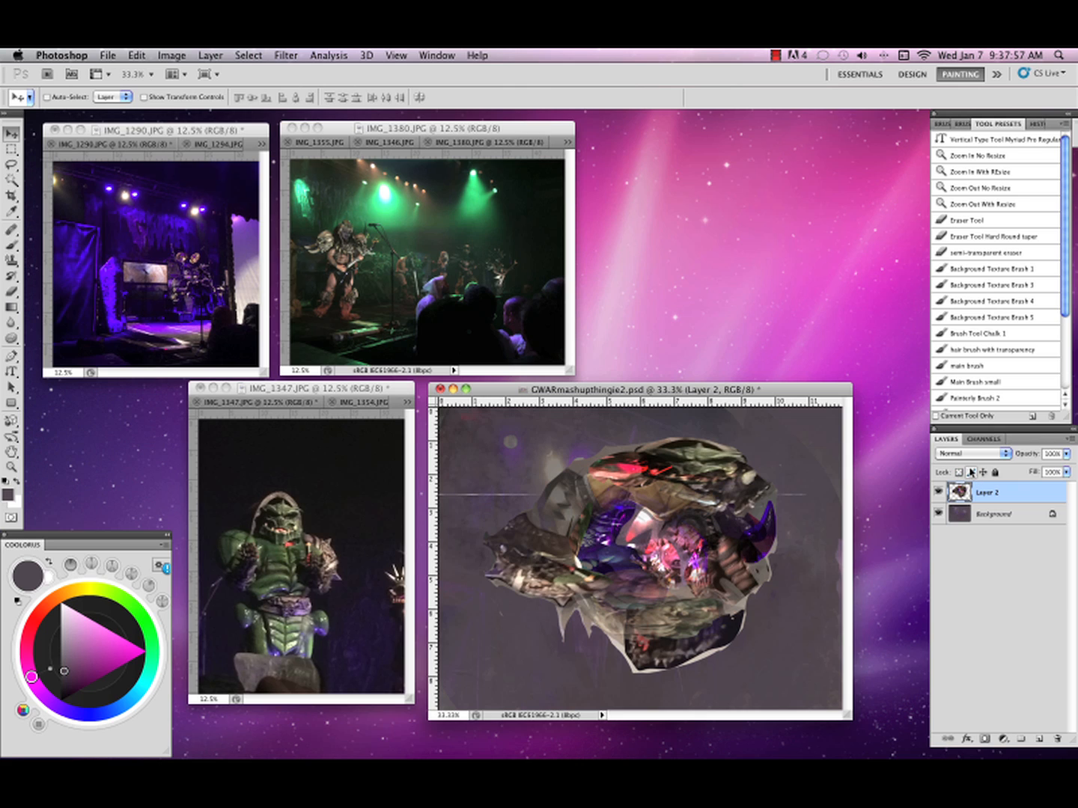
left_click(1033, 125)
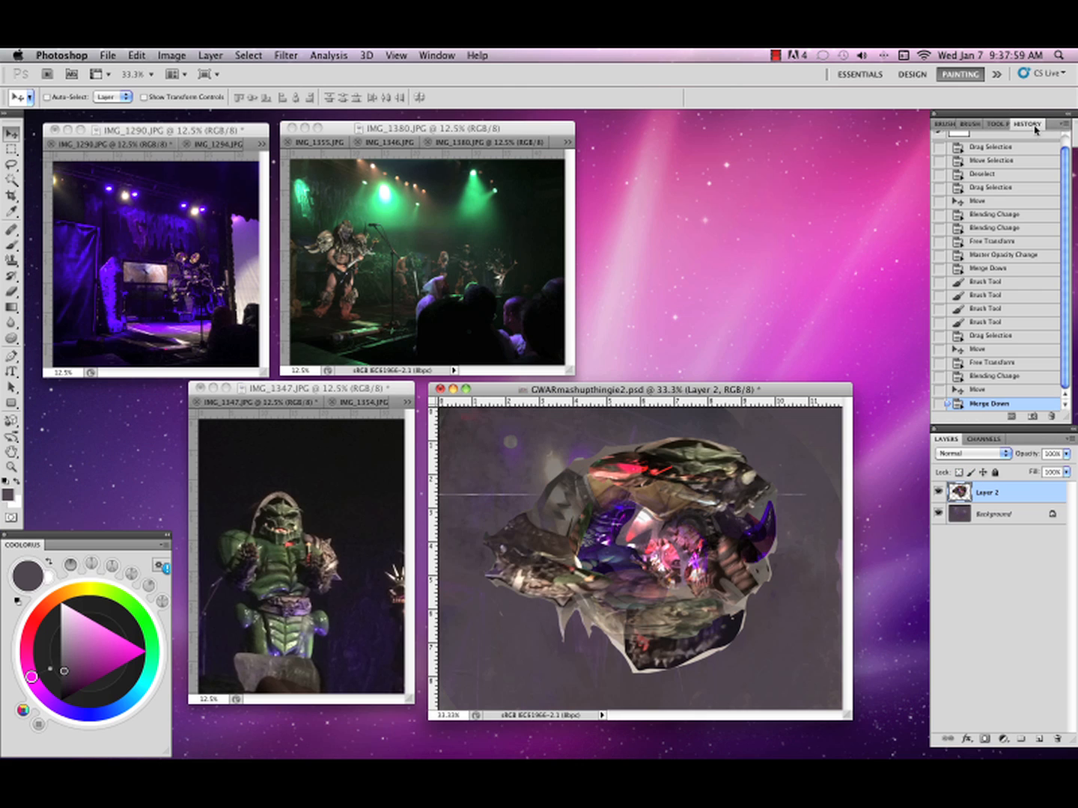
left_click(997, 391)
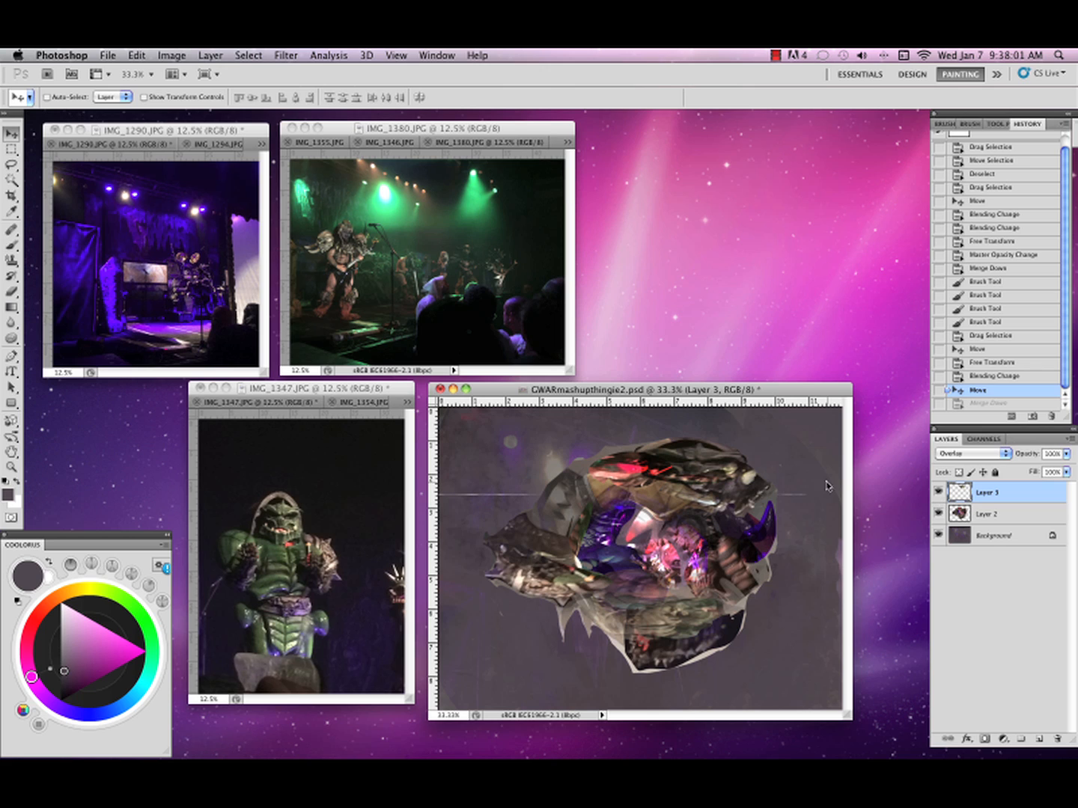
Clip the head piece's layer to Layer 2 and position it just below the creature's red top piece.
mouse_move(735, 494)
left_mouse_down()
mouse_move(721, 530)
mouse_move(730, 533)
mouse_move(743, 519)
mouse_move(739, 489)
left_mouse_up()
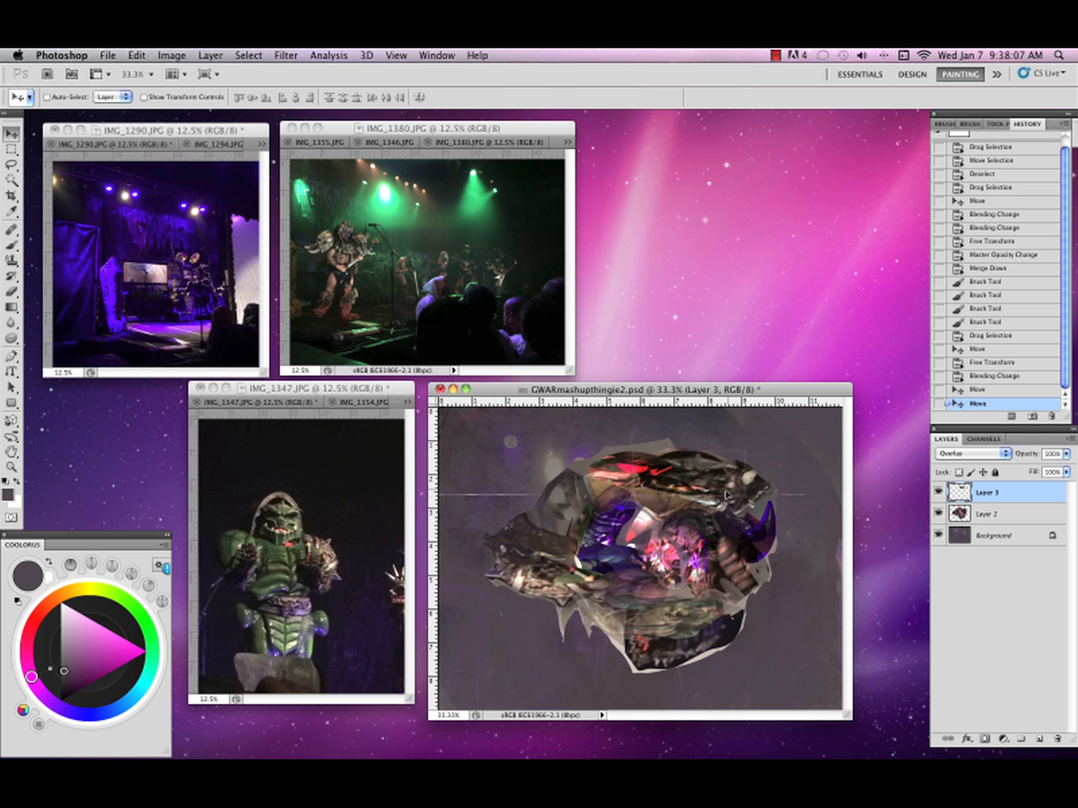
left_click_drag(732, 475, 673, 608)
left_click(1068, 438)
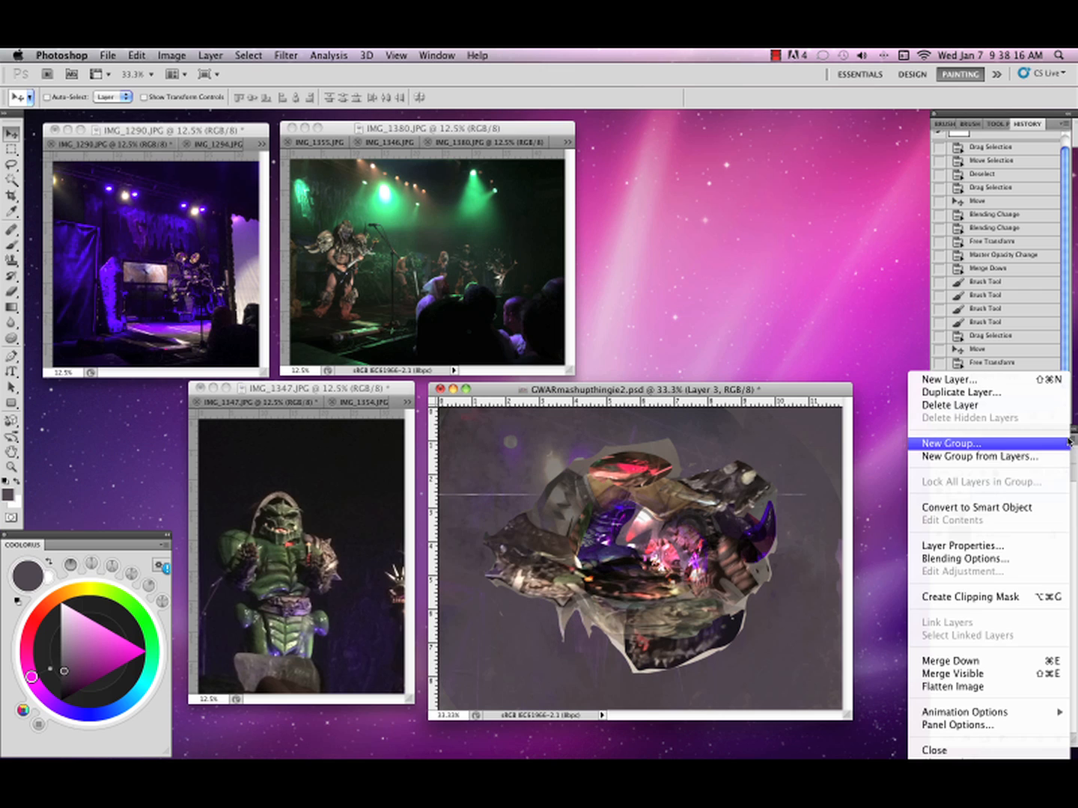
left_click(987, 593)
left_click_drag(672, 582, 701, 503)
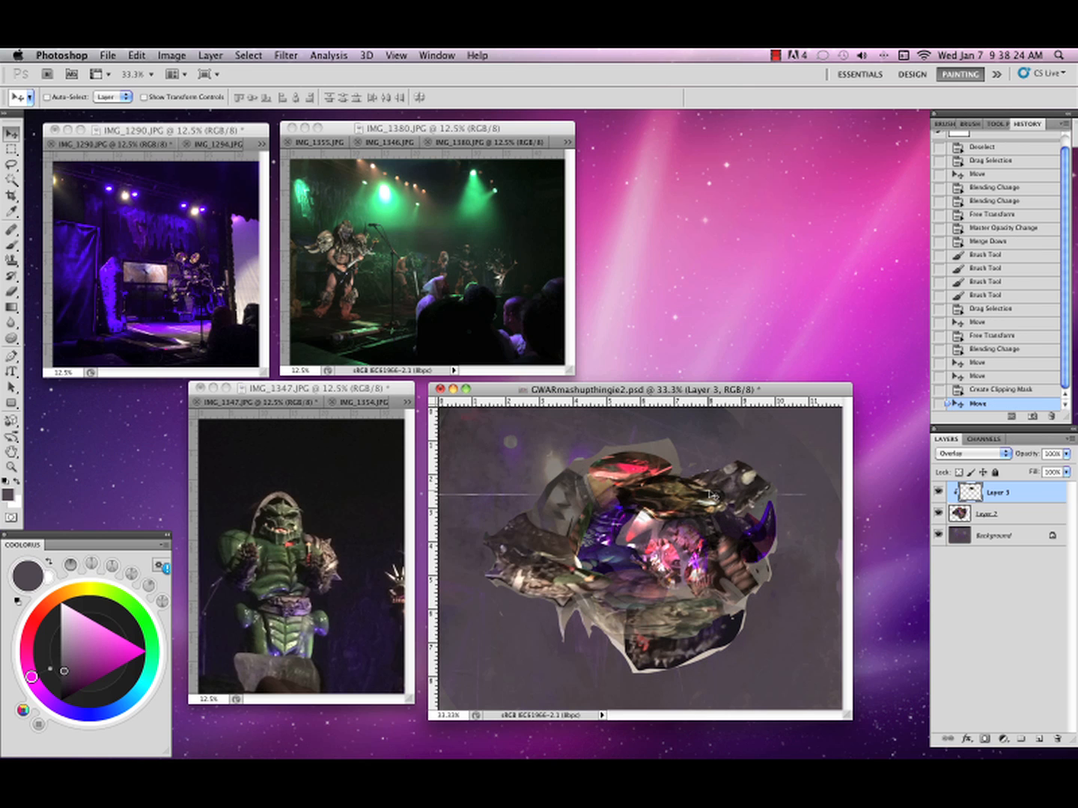
Lower the clipped head piece's opacity slightly, merge it down into Layer 2, and show the tool presets.
left_click(1061, 456)
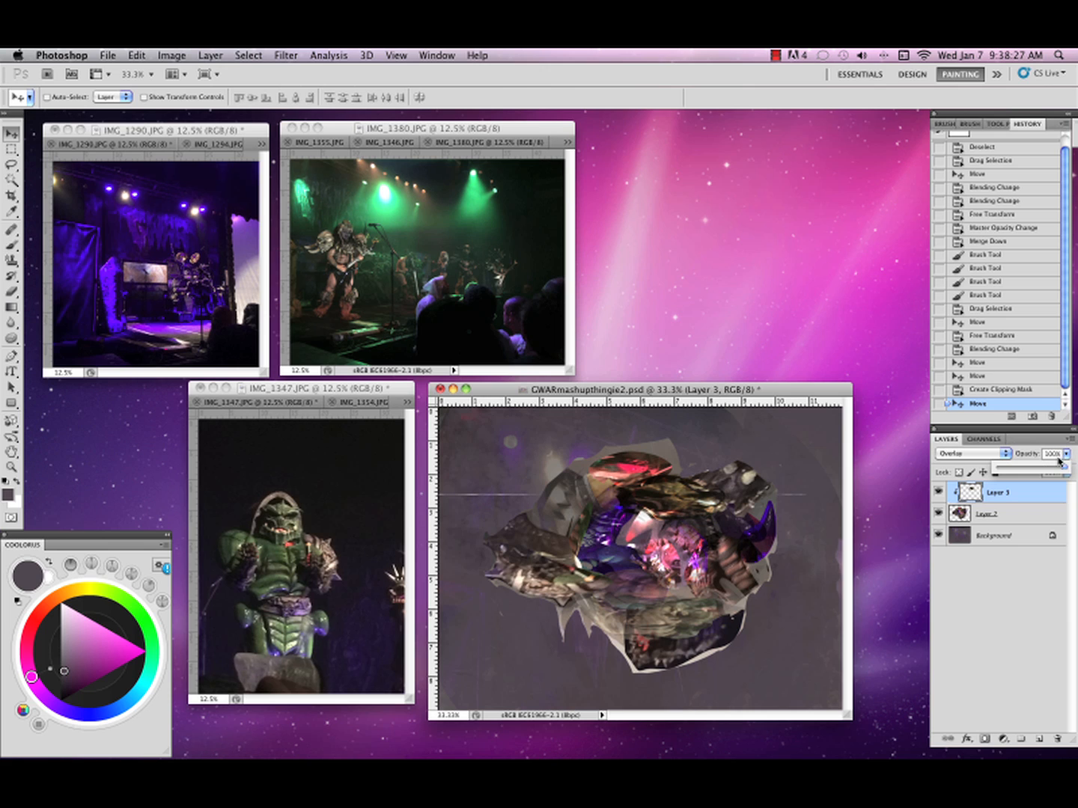
left_click_drag(1042, 472, 1041, 470)
left_click(1066, 445)
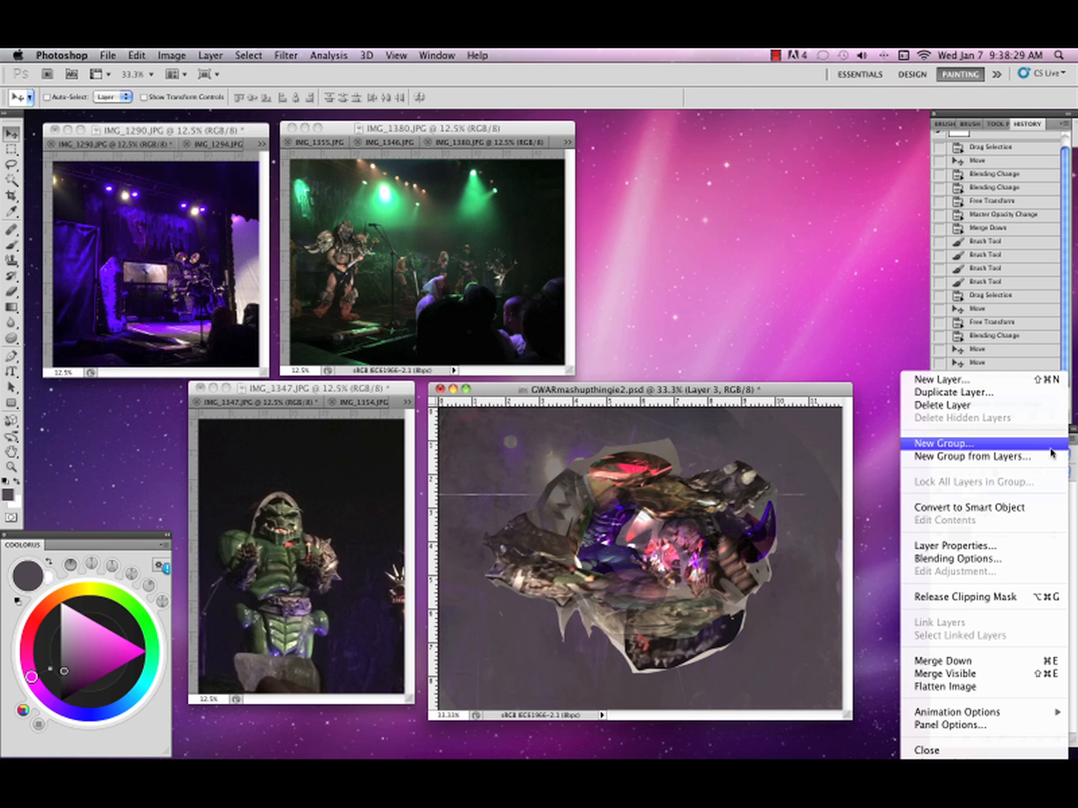
left_click(954, 659)
left_click(997, 124)
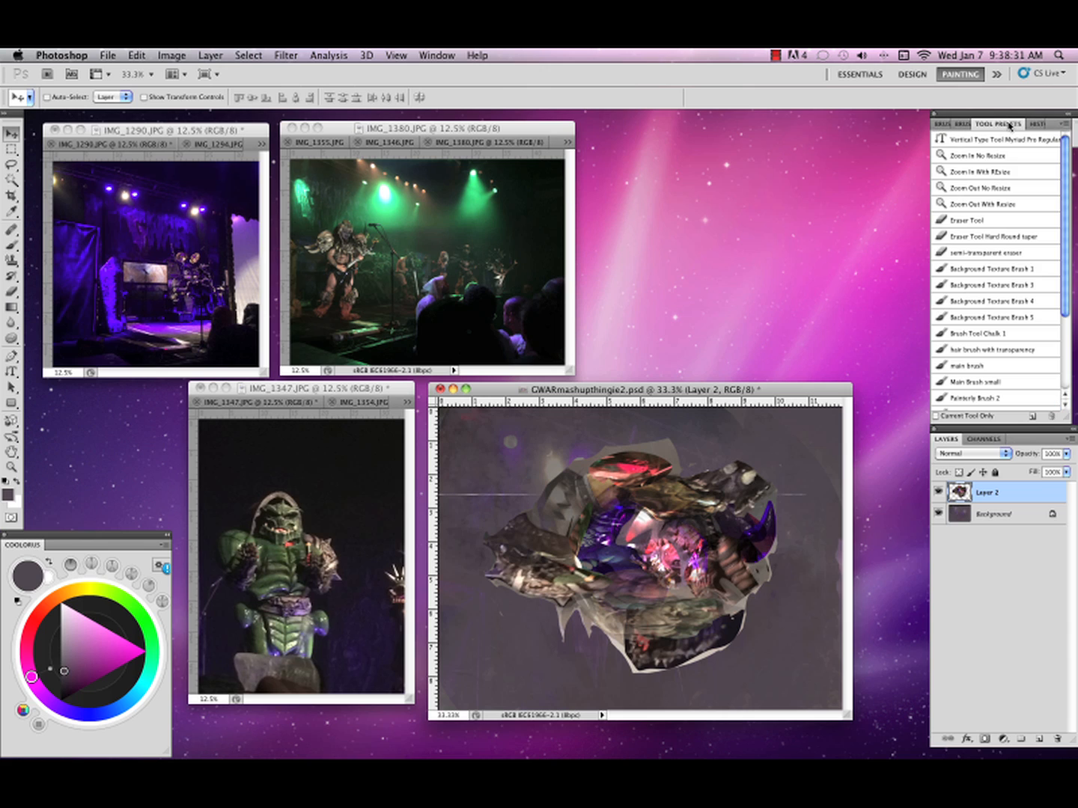
Close IMG_1347.JPG and lasso the horned mask of the kneeling figure in IMG_1319.JPG.
left_click(217, 416)
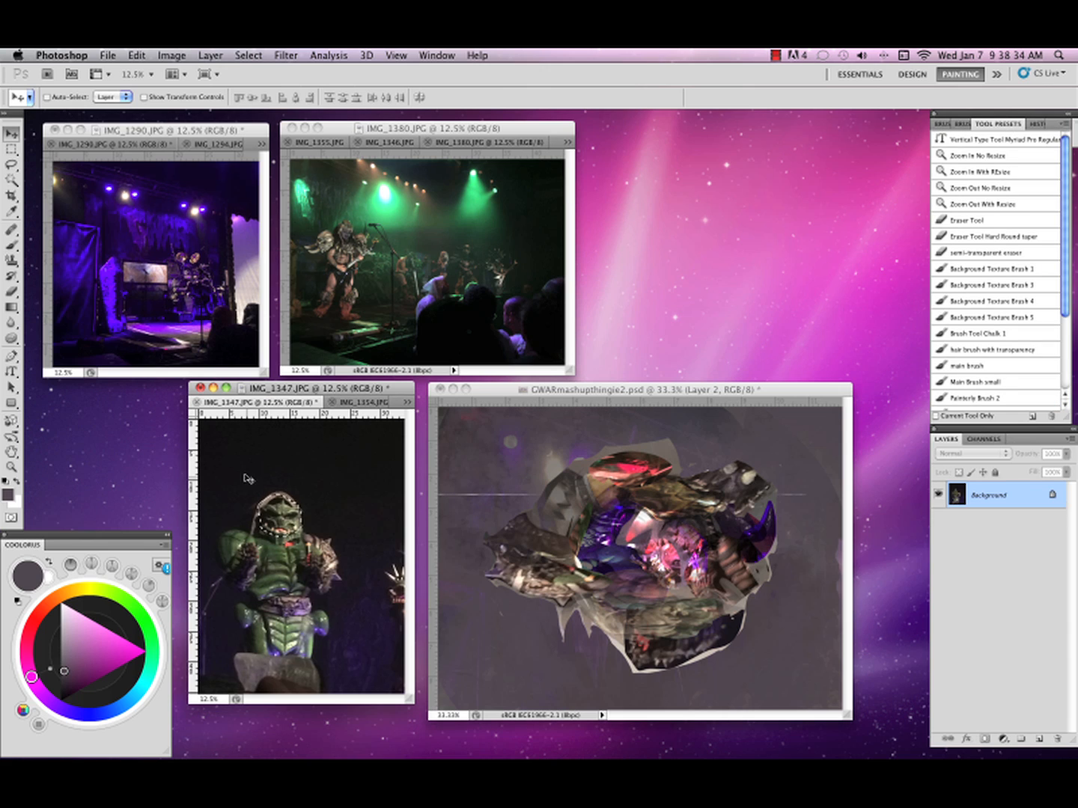
left_click(198, 402)
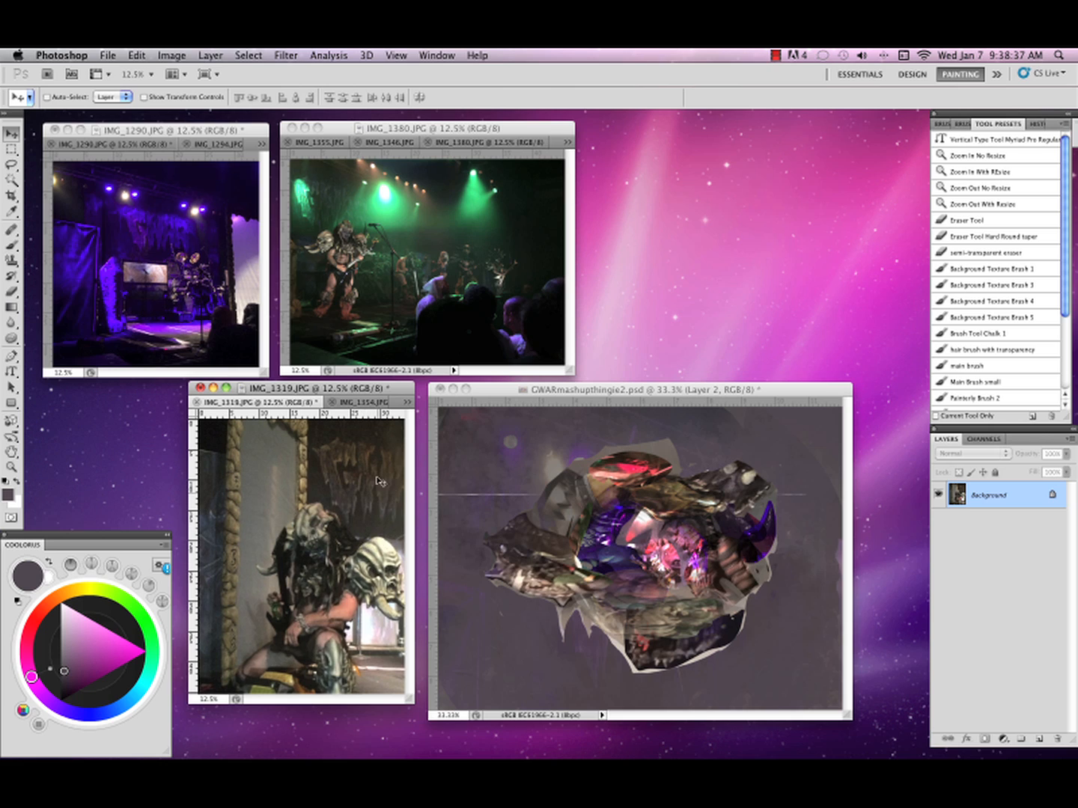
key("l")
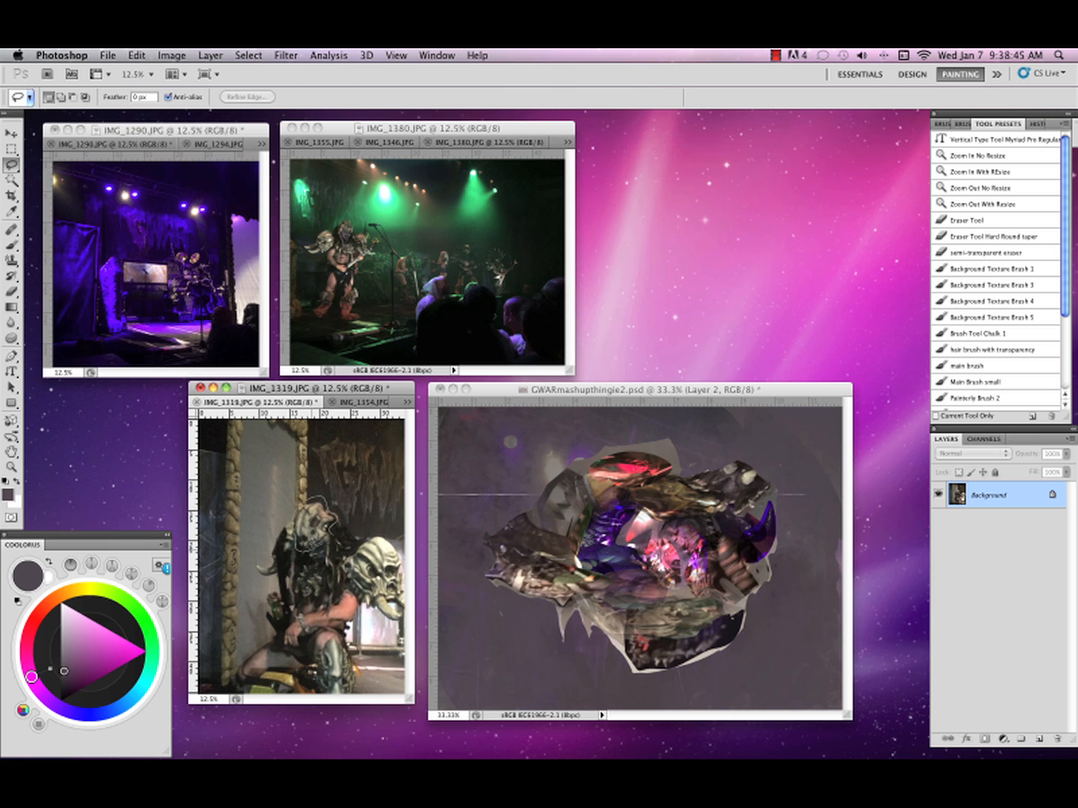
Copy the mask piece into the collage, flatten it with Free Transform, and place it on the creature's left part.
mouse_move(333, 546)
left_mouse_down()
mouse_move(717, 589)
mouse_move(719, 607)
mouse_move(715, 592)
mouse_move(657, 593)
left_mouse_up()
key("v")
key("super+t")
left_click_drag(708, 635, 683, 553)
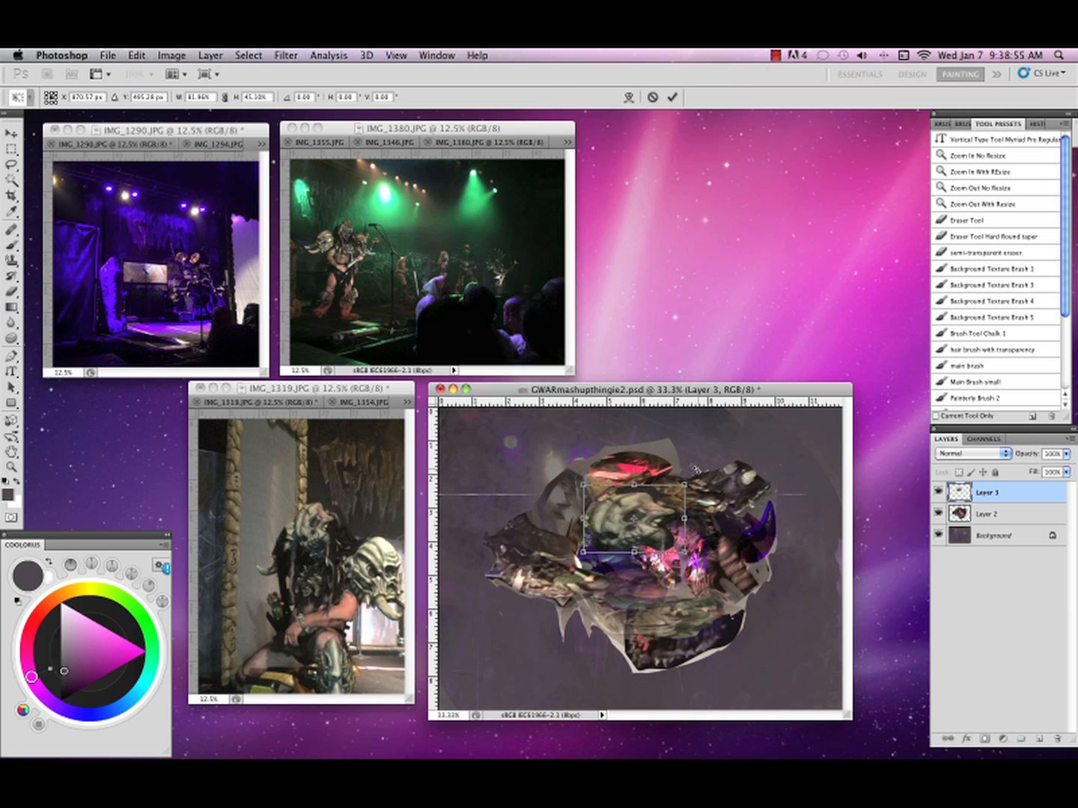
left_click_drag(684, 485, 636, 527)
key("Return")
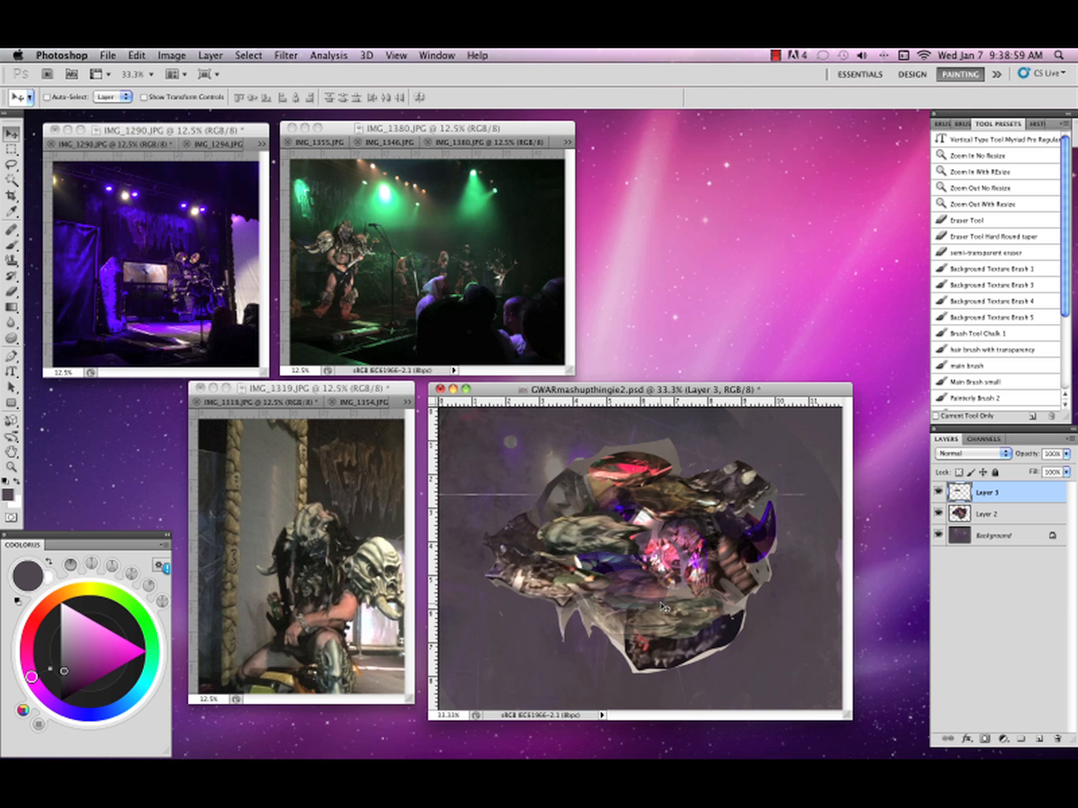
Try the Overlay blend mode on the mask piece and move it to the creature's left end.
left_click(999, 454)
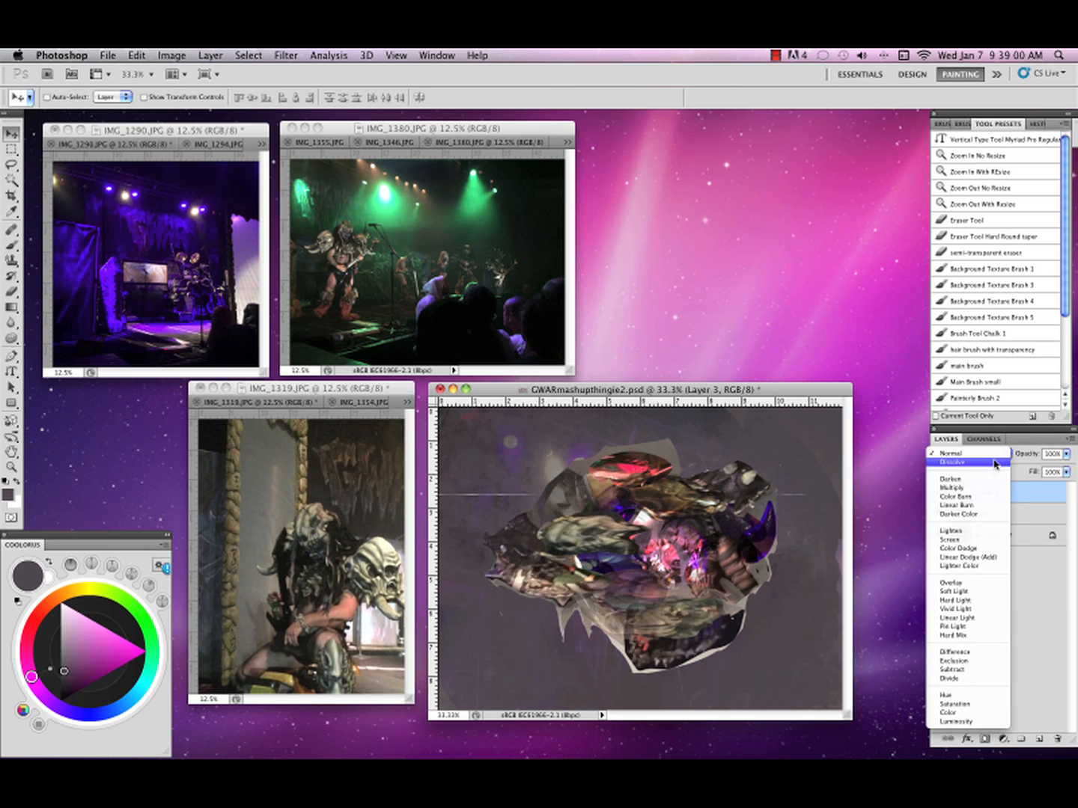
left_click(949, 585)
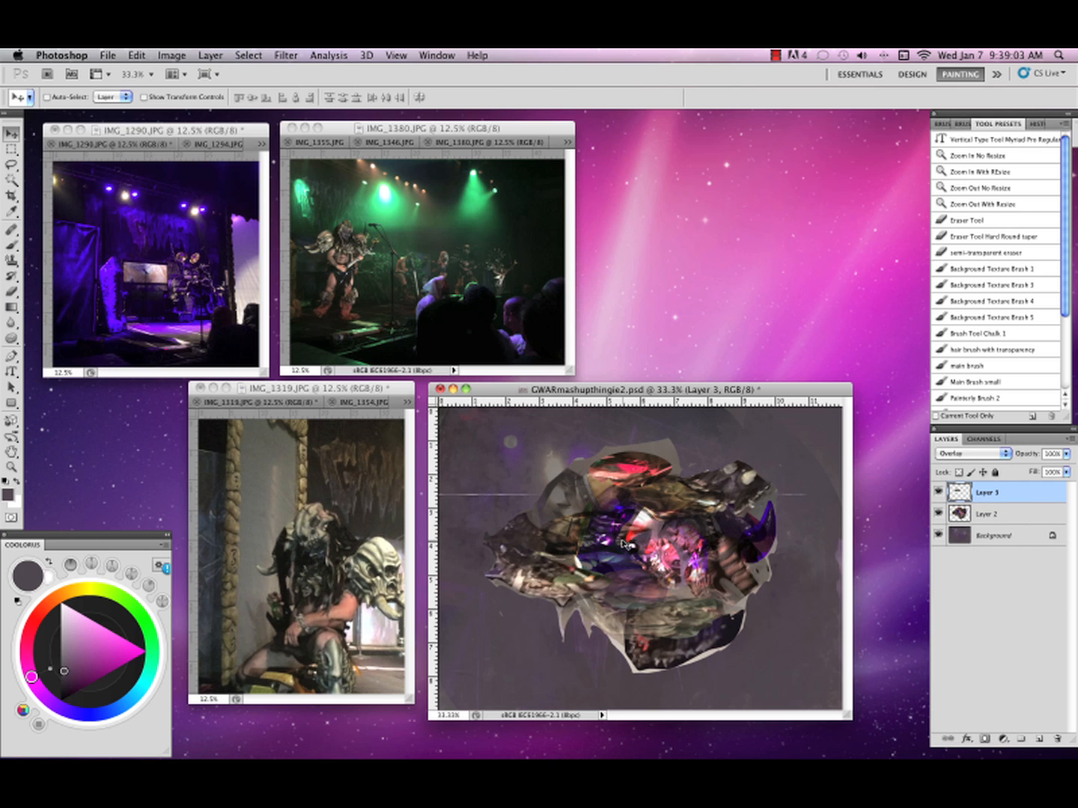
left_click_drag(625, 544, 549, 530)
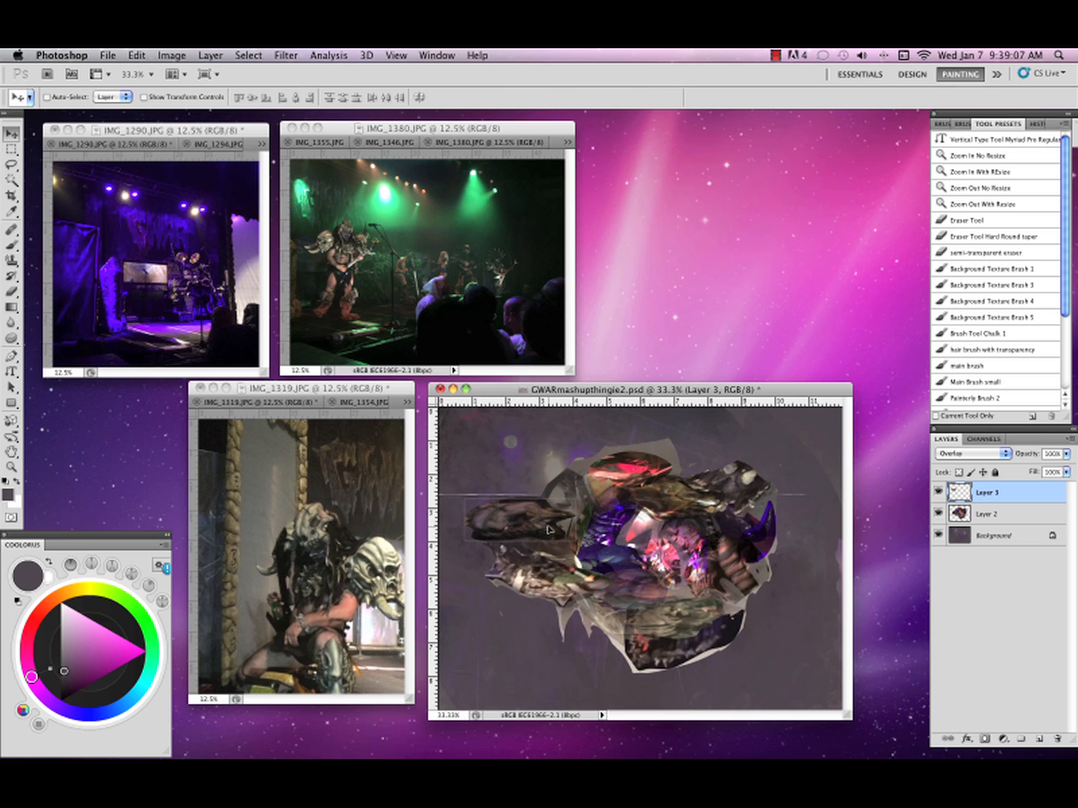
Return the mask piece to Normal blend mode, lower its opacity to 55%, and merge it down into Layer 2.
left_click(973, 454)
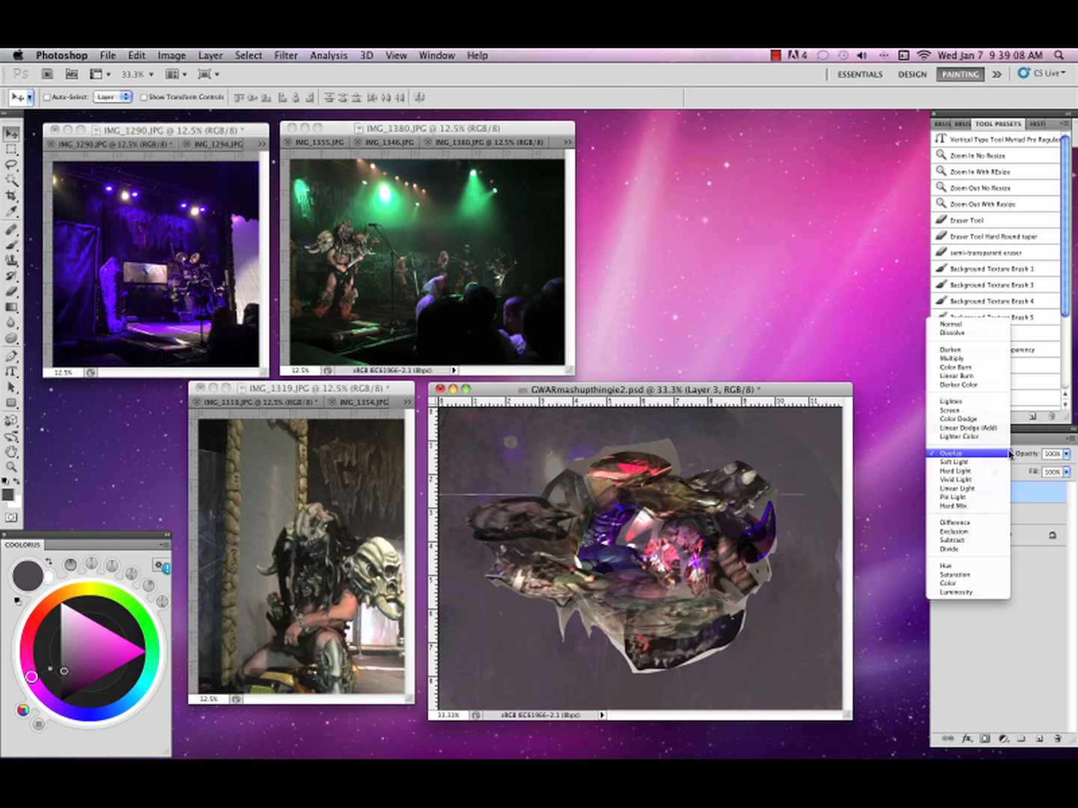
left_click(970, 326)
left_click(1063, 454)
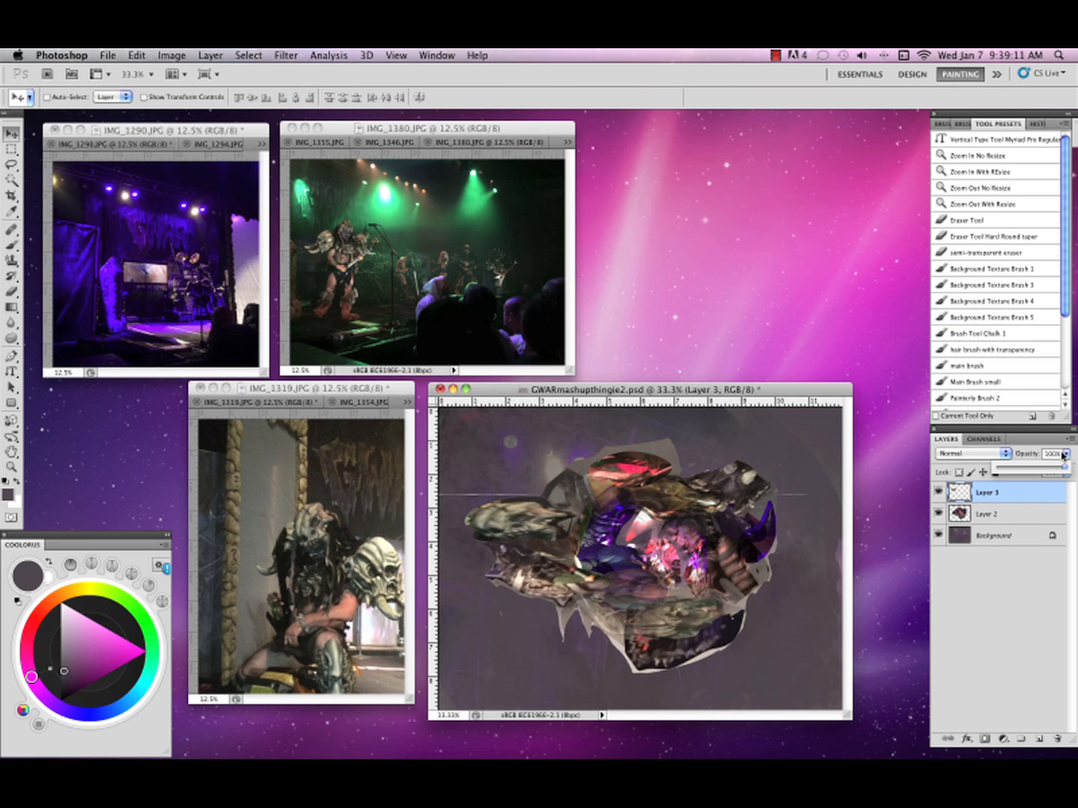
left_click_drag(1037, 473, 1033, 472)
left_click(1066, 456)
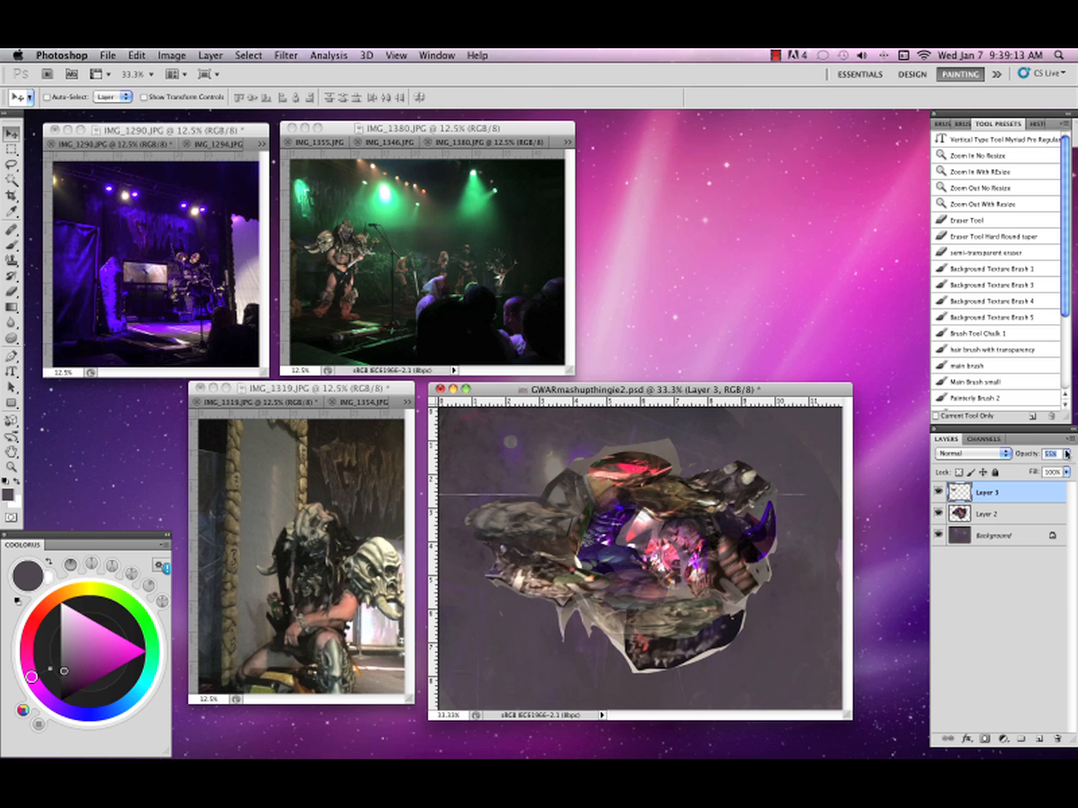
left_click(1072, 439)
left_click(945, 659)
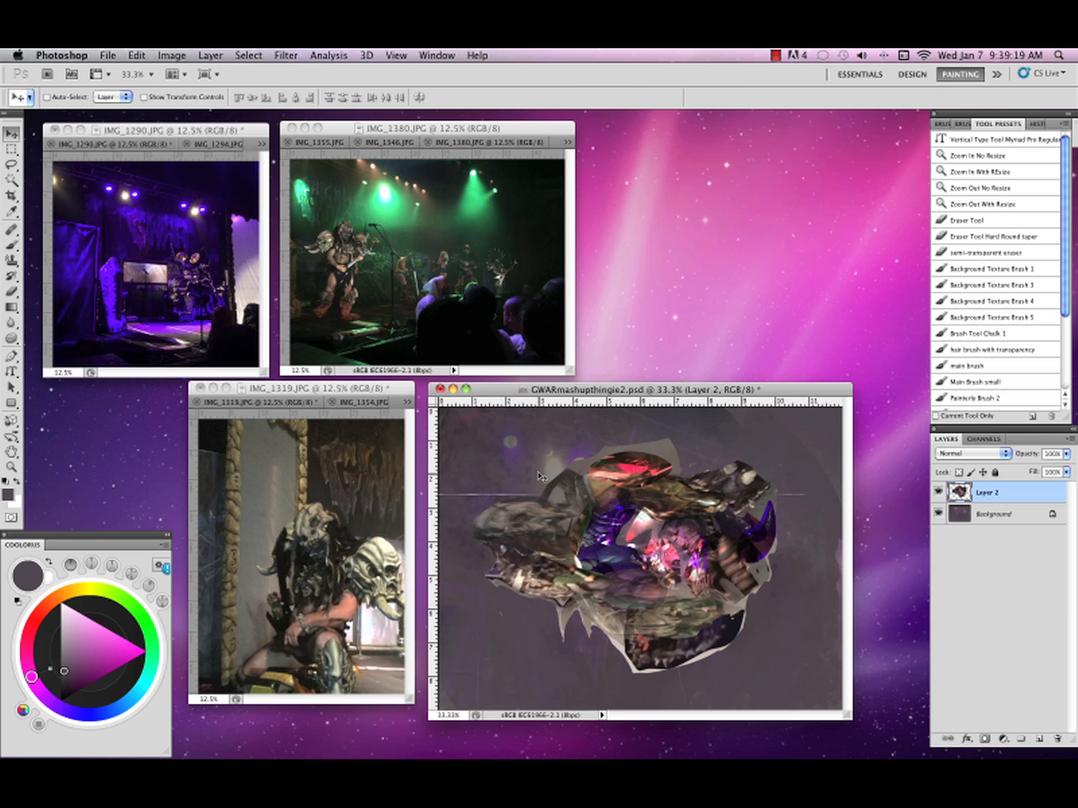
Lasso the skull-shaped shoulder armor in IMG_1319.JPG and copy it onto the lower right of the collage's creature.
key("l")
left_click(389, 557)
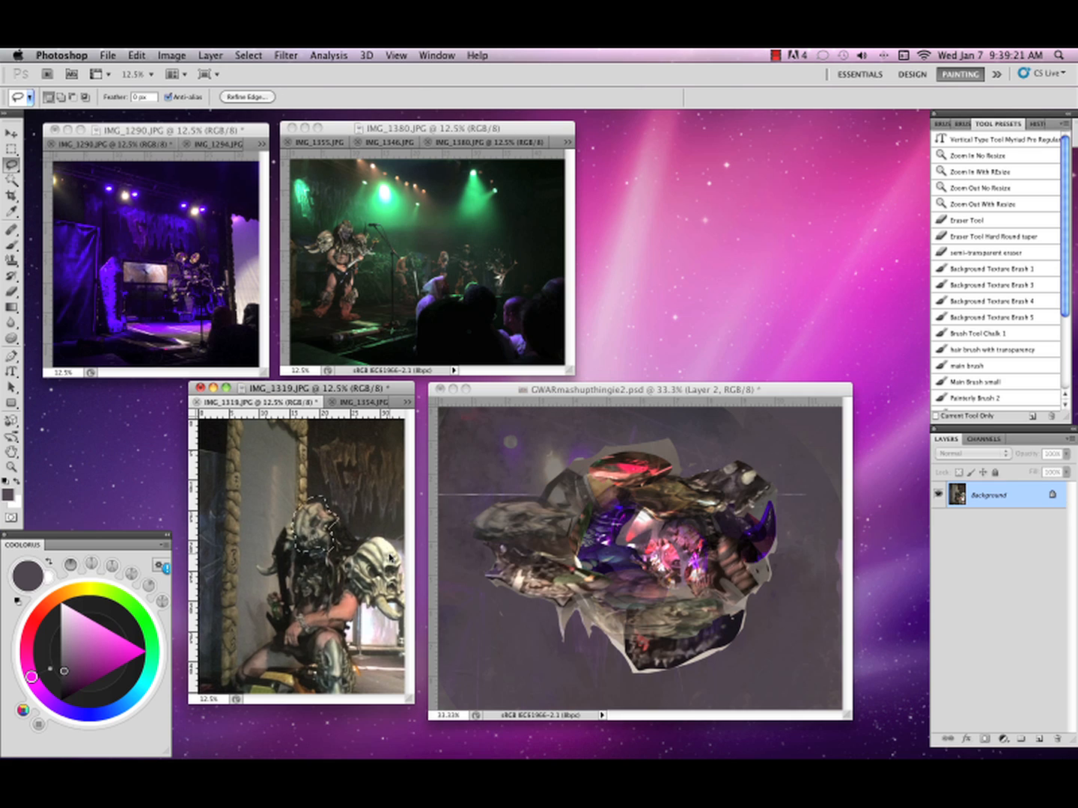
key("v")
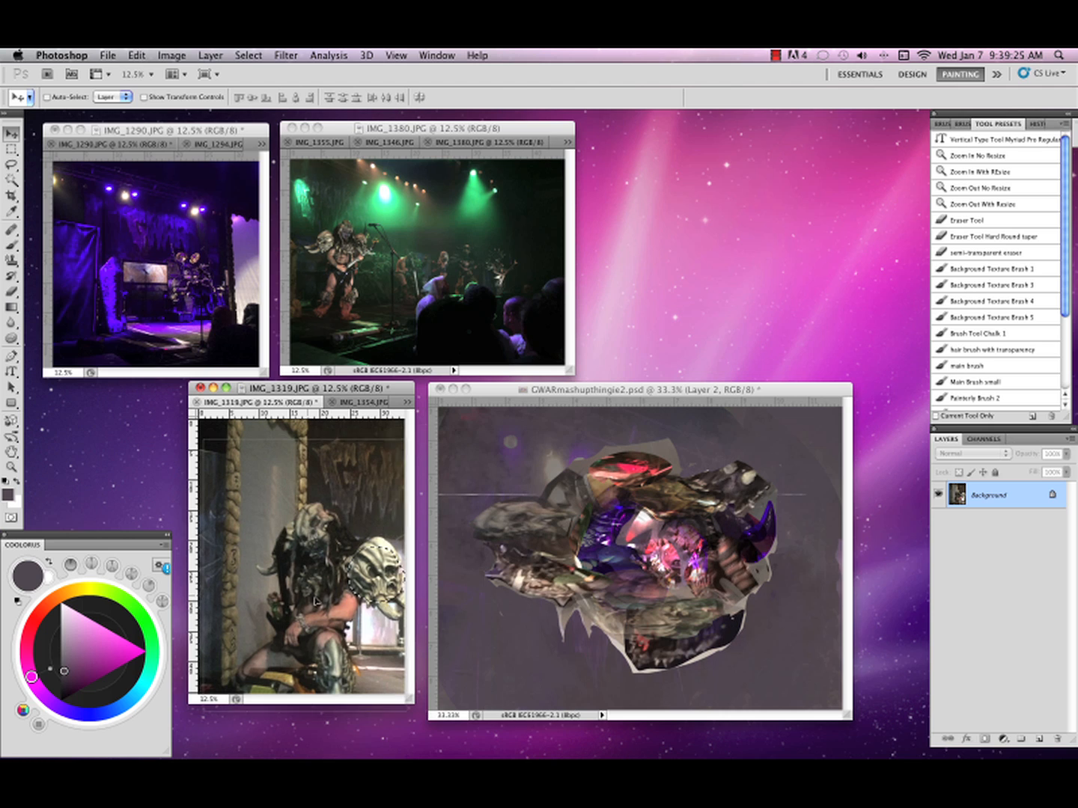
left_click_drag(315, 584, 754, 623)
left_click(637, 297)
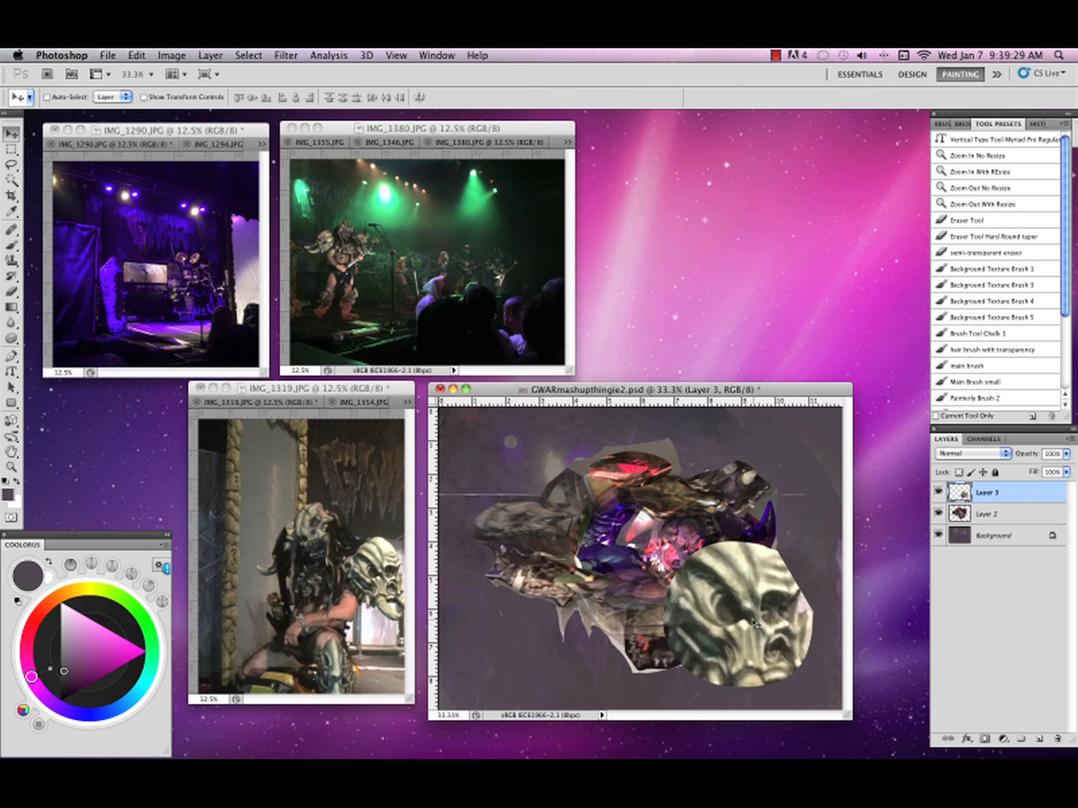
Transform the skull piece to about 114% width, 46% height and -58° rotation, and warp it to curve around the creature's lower right.
key("ctrl+t")
left_click_drag(812, 686, 779, 584)
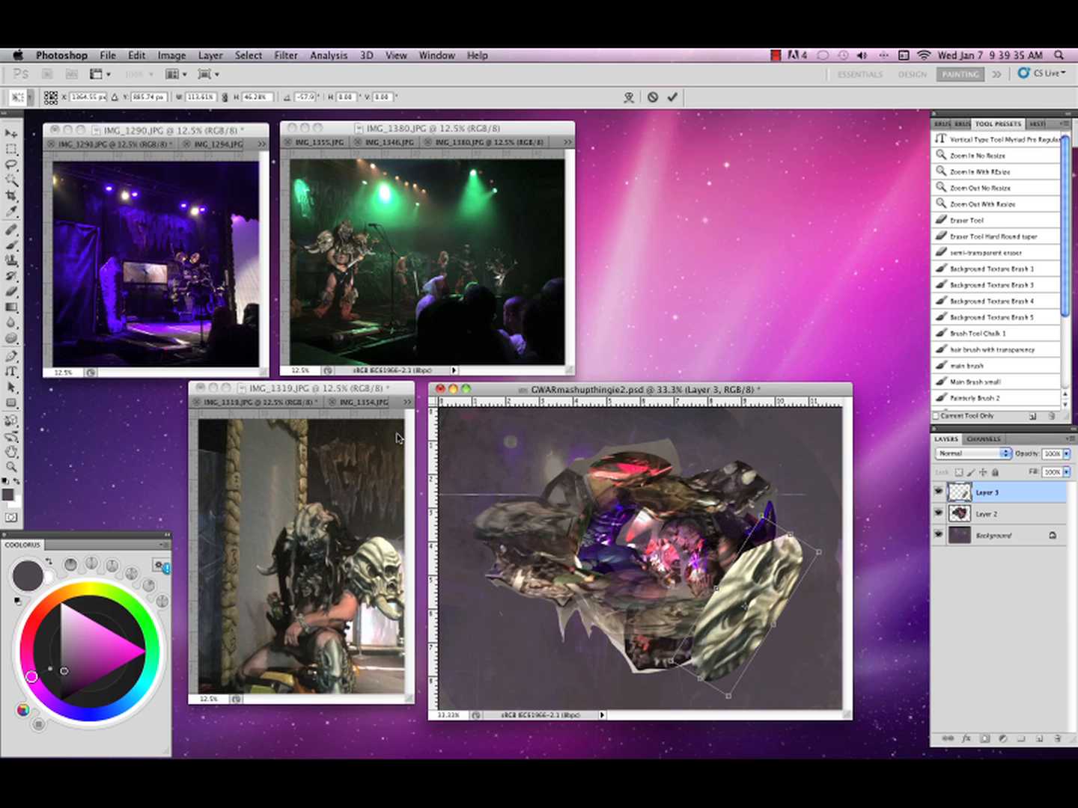
left_click(138, 54)
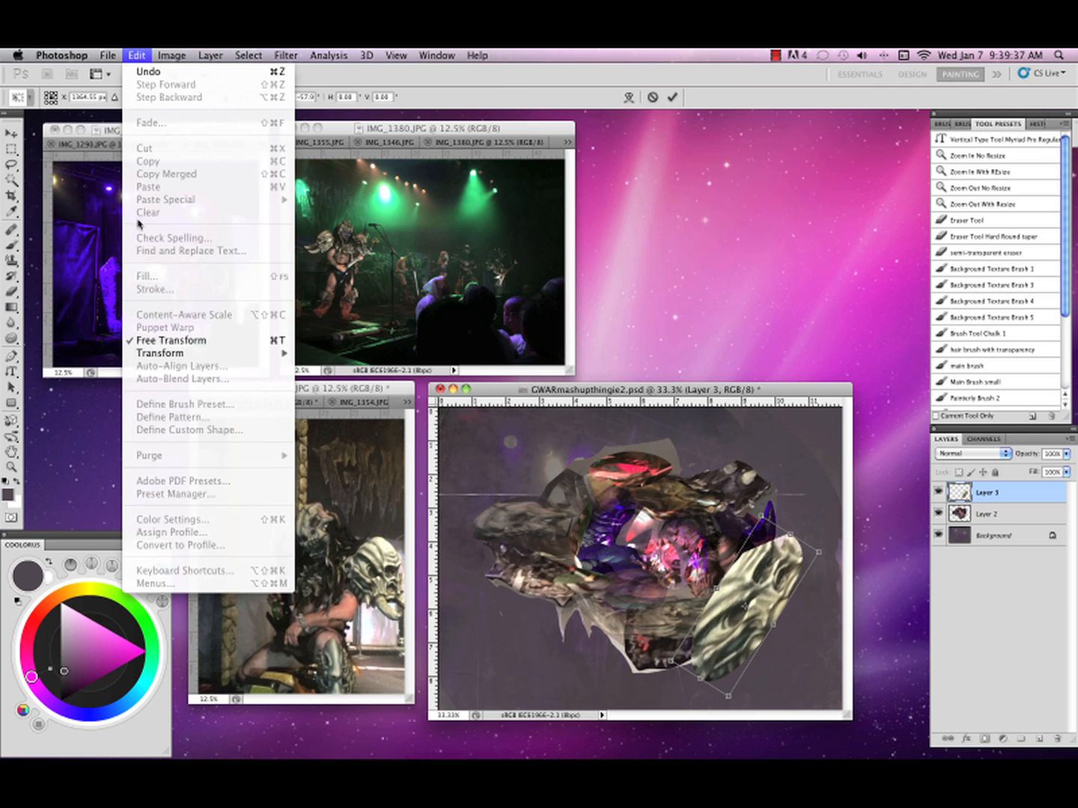
mouse_move(224, 352)
left_click(330, 440)
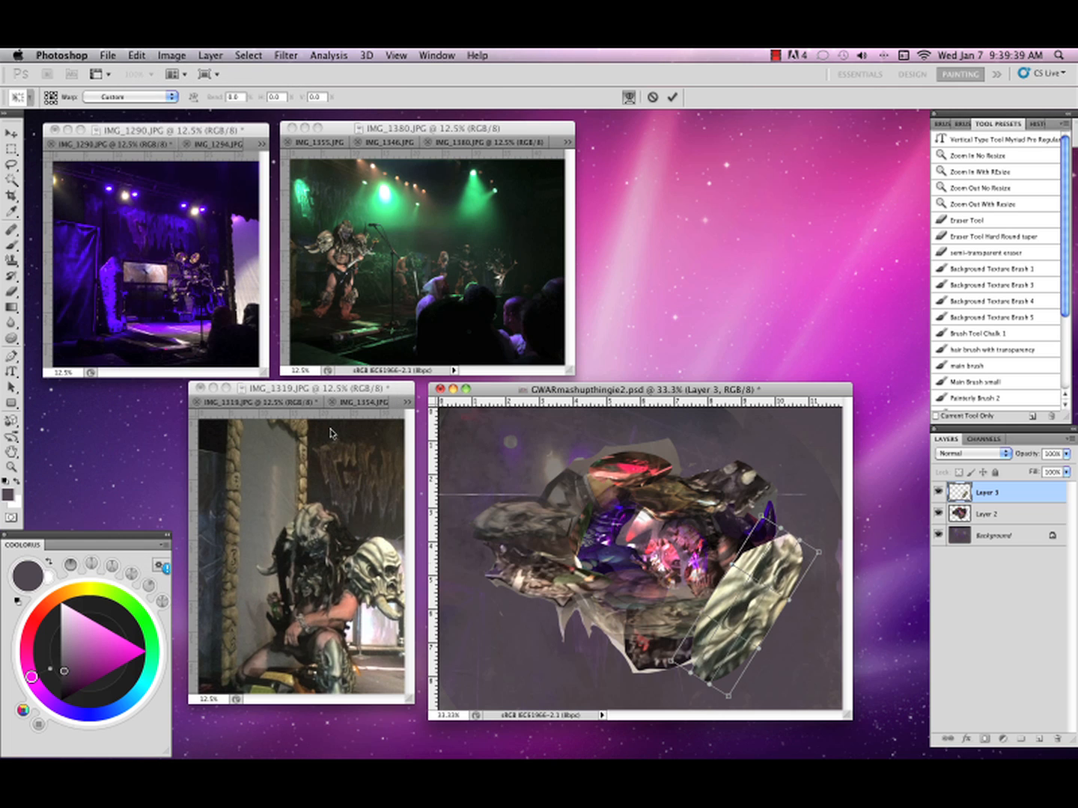
left_click_drag(690, 664, 722, 647)
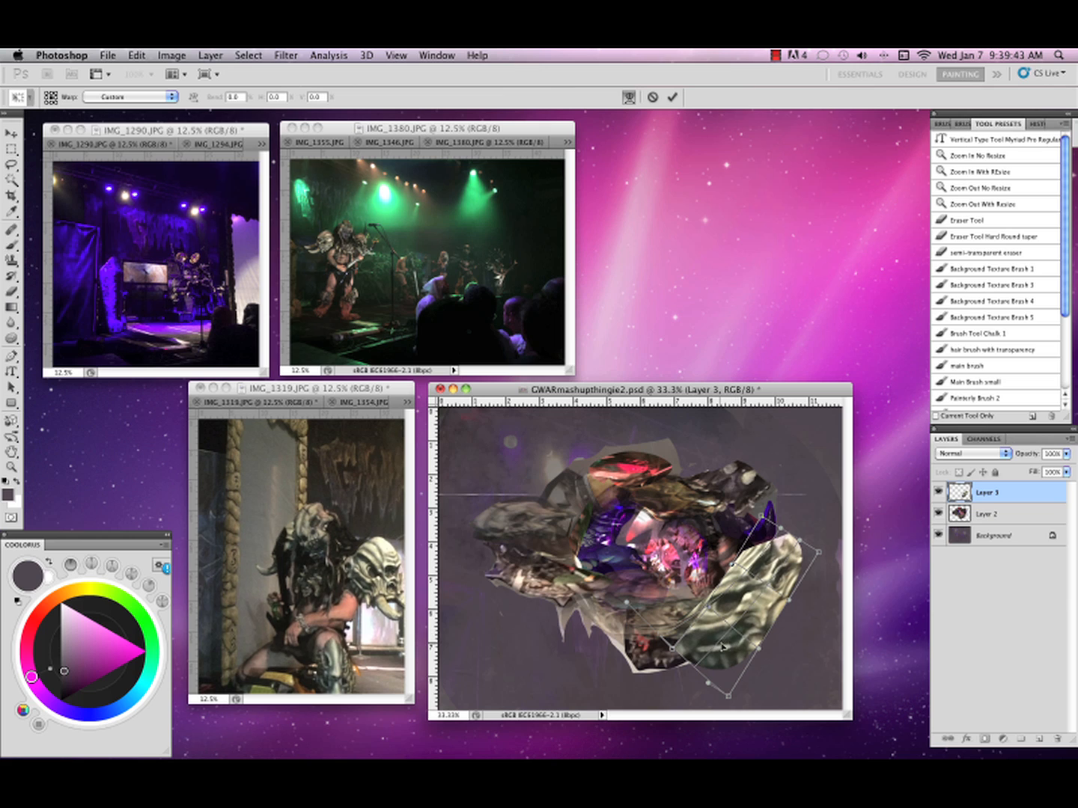
mouse_move(774, 603)
left_mouse_down()
mouse_move(798, 592)
mouse_move(771, 579)
left_mouse_up()
left_click_drag(758, 527, 700, 467)
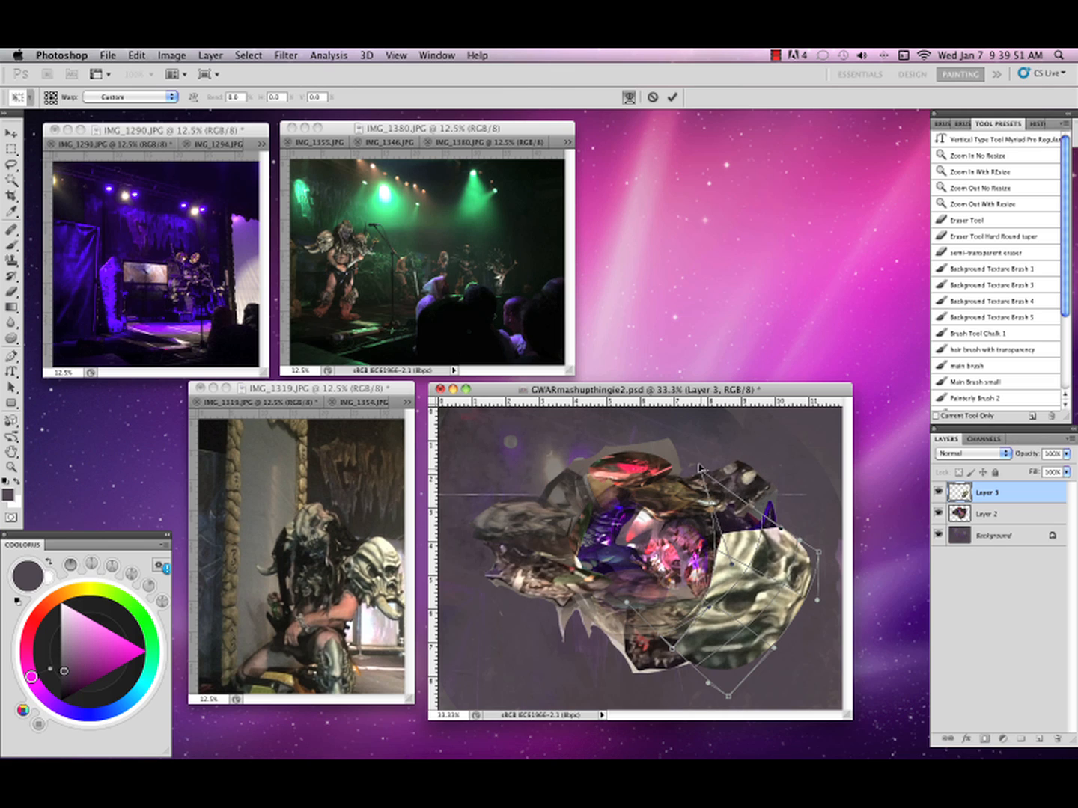
left_click_drag(816, 558, 765, 577)
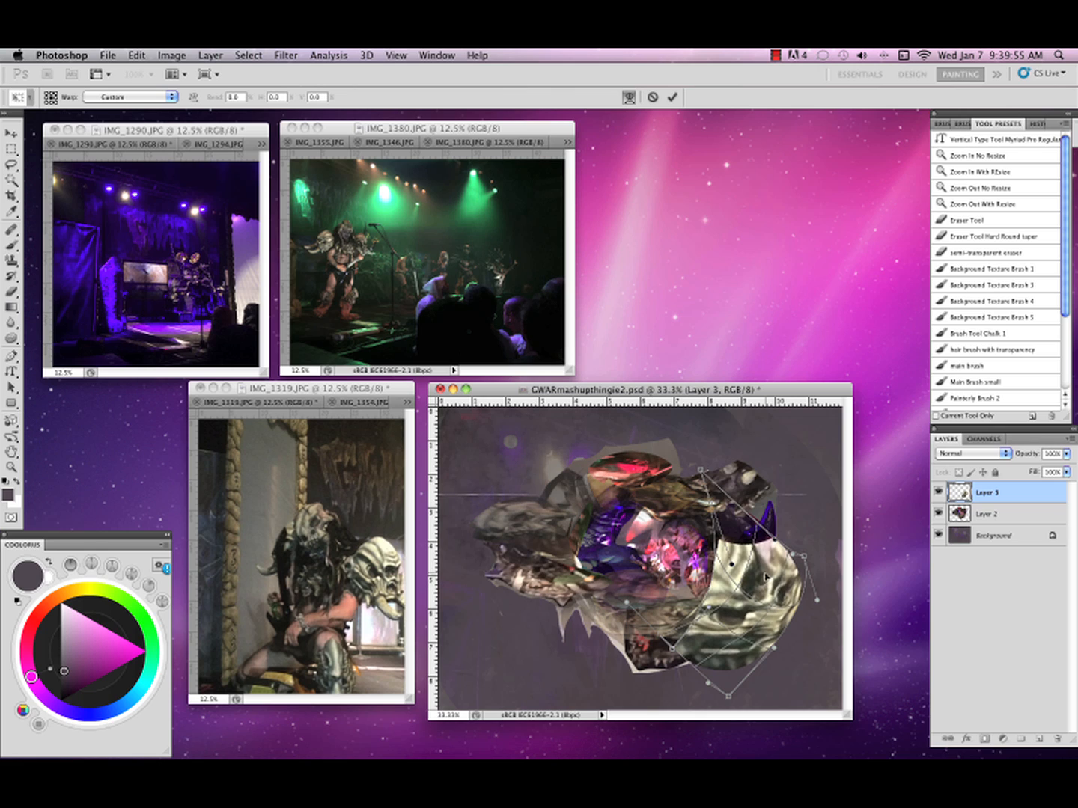
left_click(673, 97)
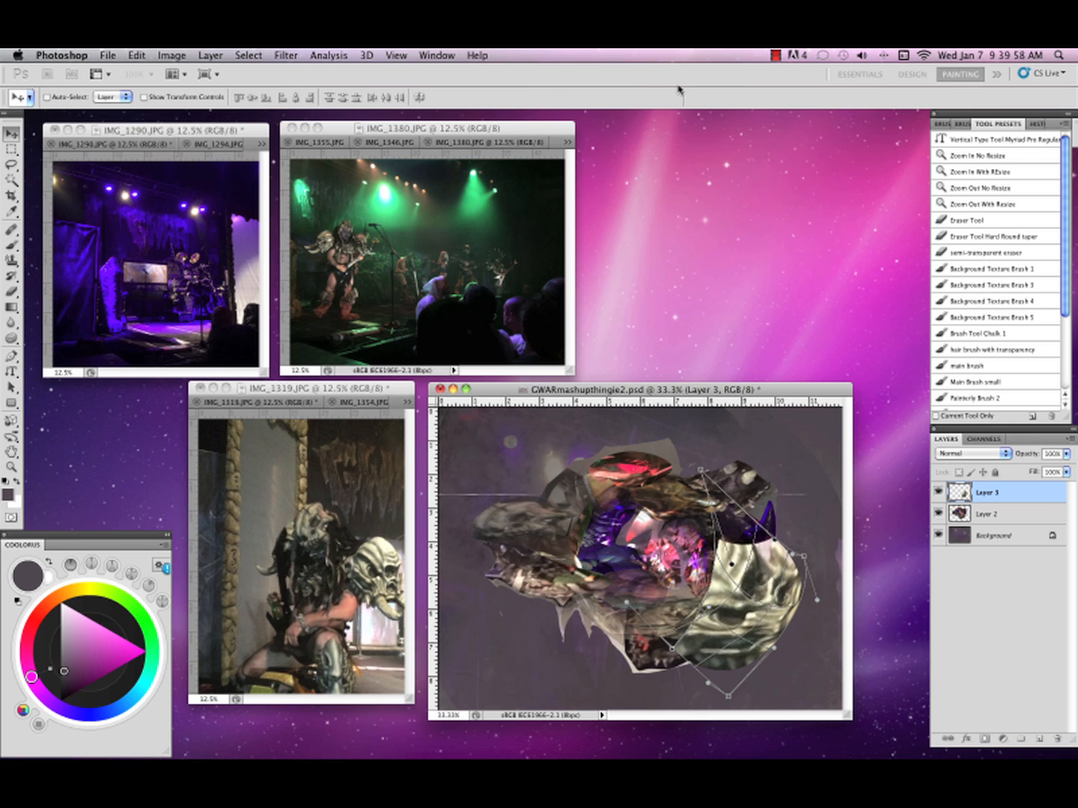
Blend the skull piece's inner edges and center into the creature with the semi-transparent eraser preset.
left_click(1032, 256)
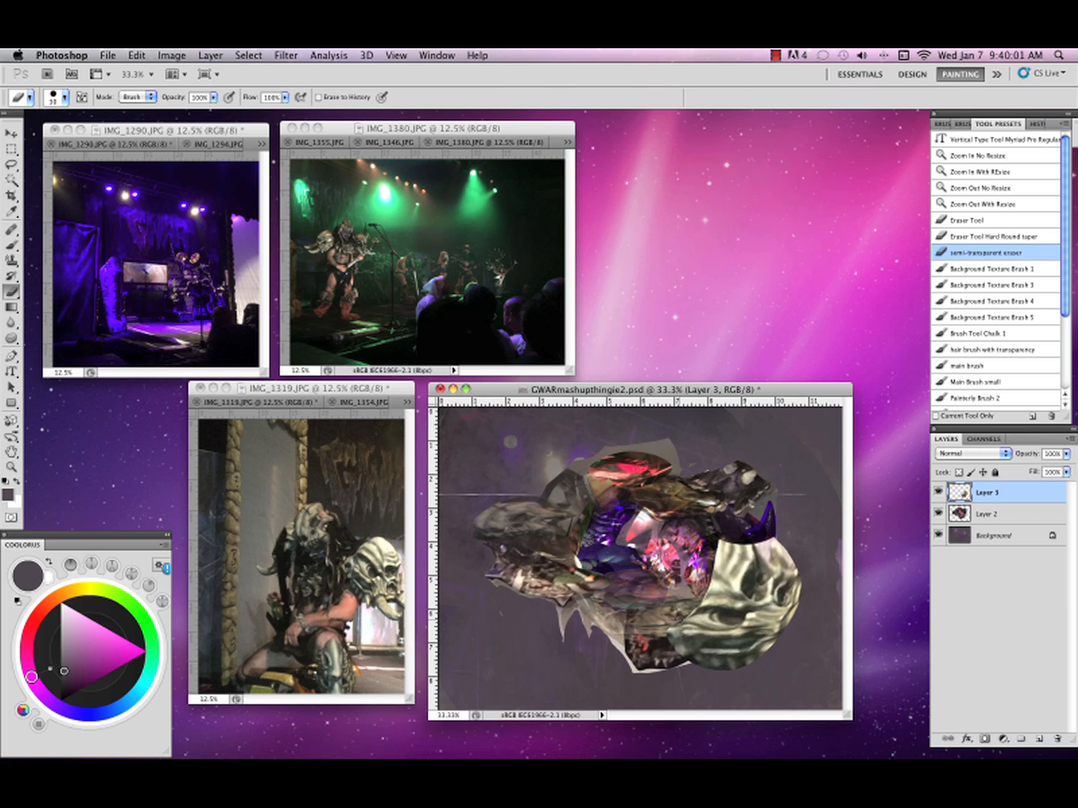
mouse_move(679, 619)
left_mouse_down()
mouse_move(702, 613)
mouse_move(698, 600)
mouse_move(726, 616)
mouse_move(692, 617)
mouse_move(721, 577)
mouse_move(740, 572)
mouse_move(721, 589)
mouse_move(724, 558)
mouse_move(731, 589)
mouse_move(747, 576)
mouse_move(745, 588)
mouse_move(748, 540)
mouse_move(764, 576)
mouse_move(767, 525)
mouse_move(798, 562)
left_mouse_up()
mouse_move(722, 630)
left_mouse_down()
mouse_move(676, 648)
mouse_move(672, 636)
mouse_move(752, 643)
left_mouse_up()
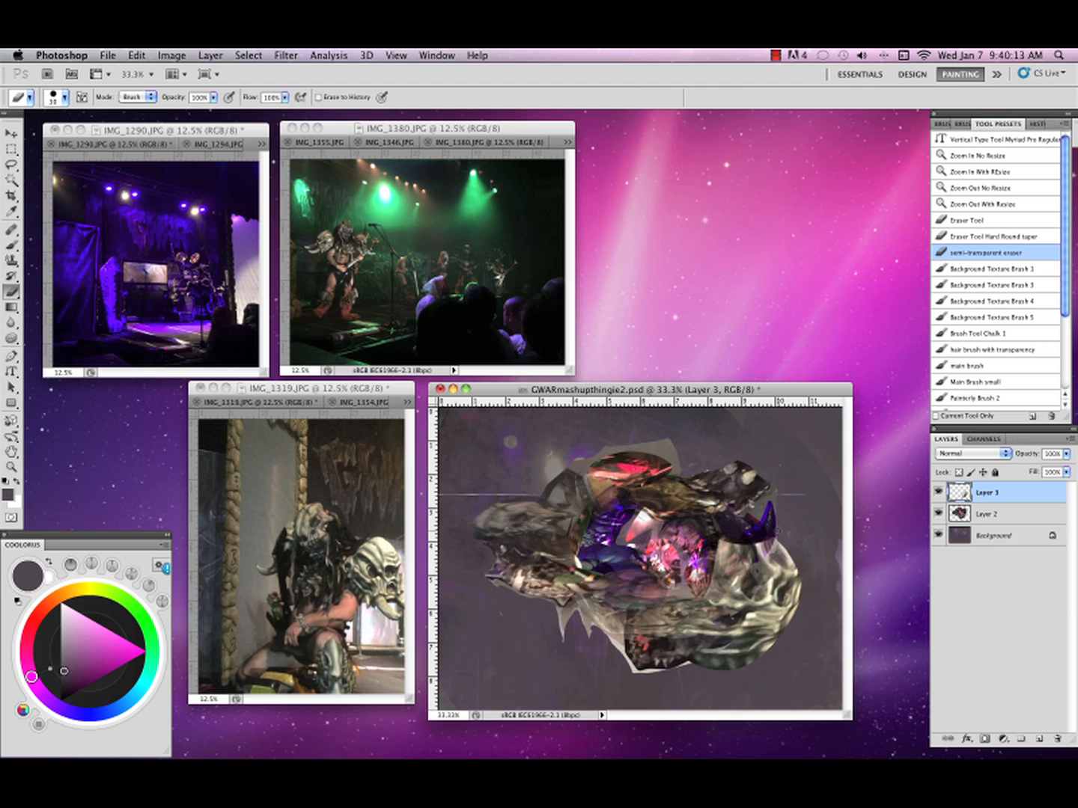
Darken Layer 3 of the collage slightly by lowering its lightness in Hue/Saturation.
left_click(171, 55)
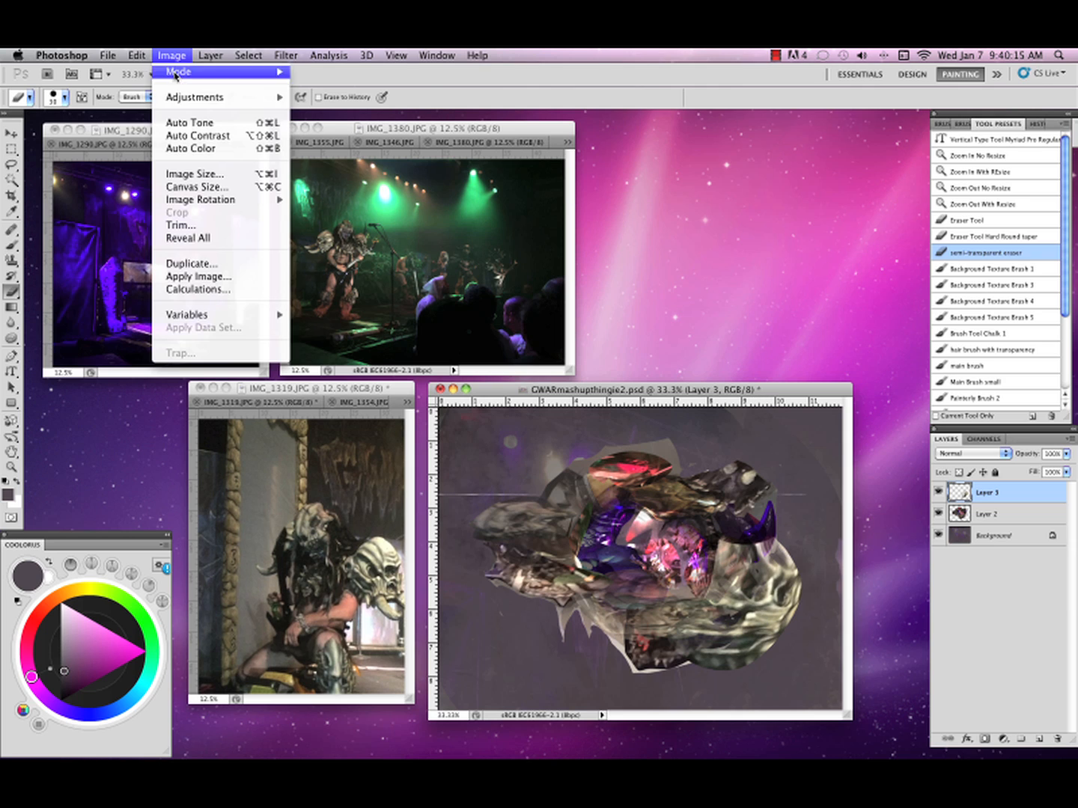
mouse_move(212, 98)
left_click(392, 174)
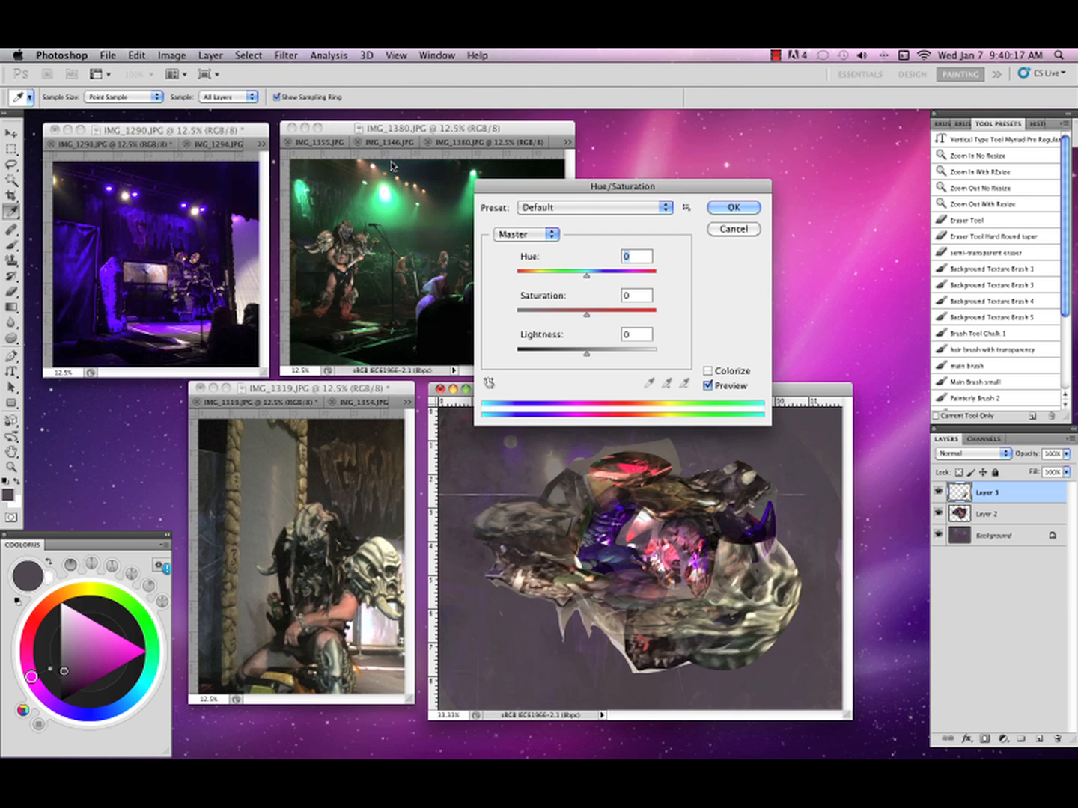
left_click_drag(587, 352, 568, 353)
left_click(734, 208)
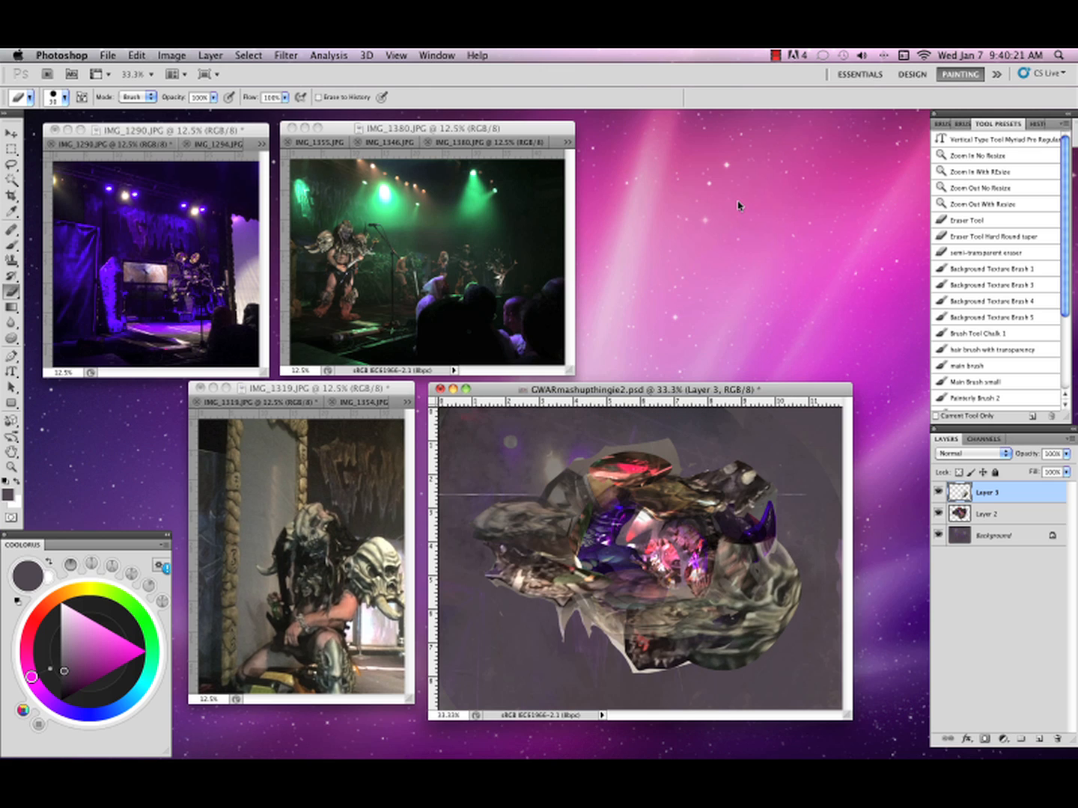
Flip the collage canvas vertically and merge Layer 3 down into Layer 2.
key("F3")
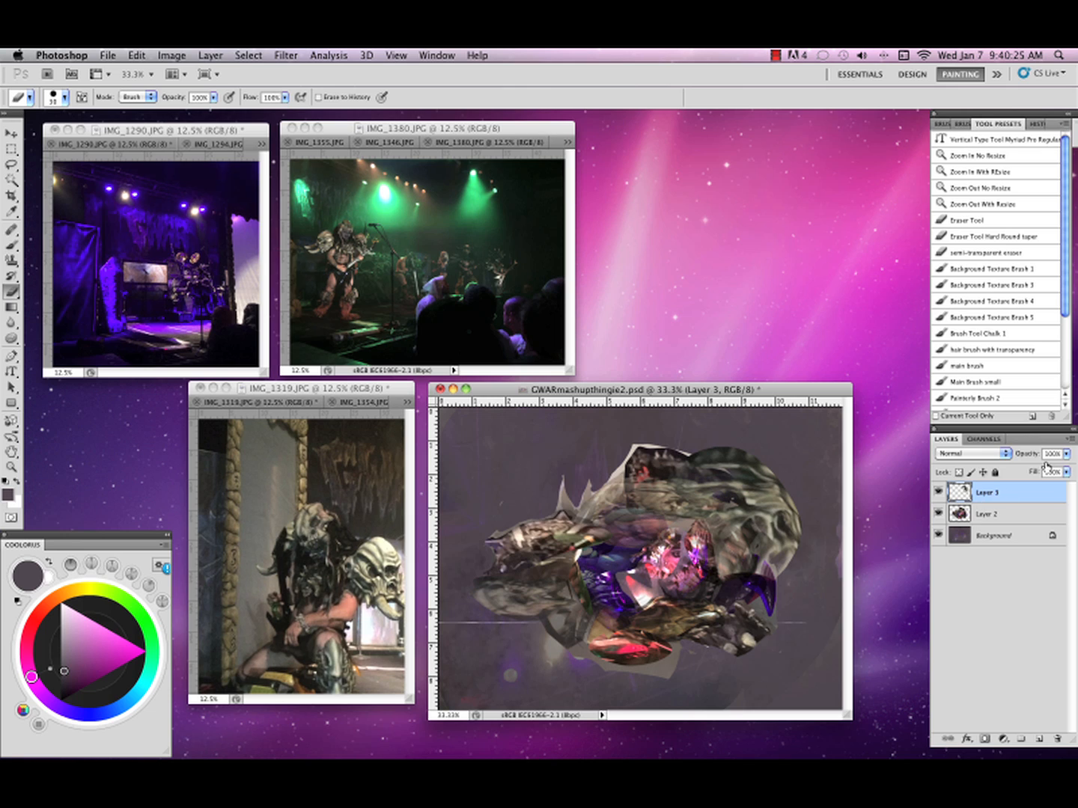
left_click(1069, 440)
left_click(953, 659)
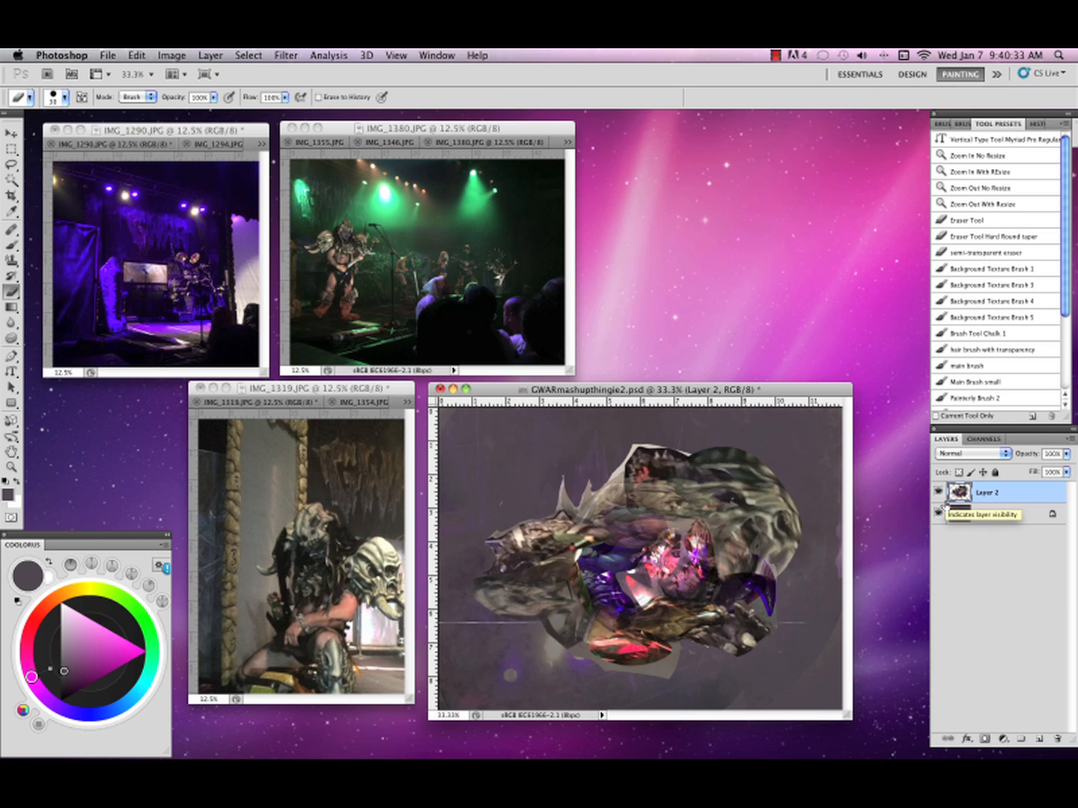
Lasso the figure's knee armour in IMG_1319.JPG and move a copy of it onto the upper part of the collage creature.
left_click(378, 389)
key("l")
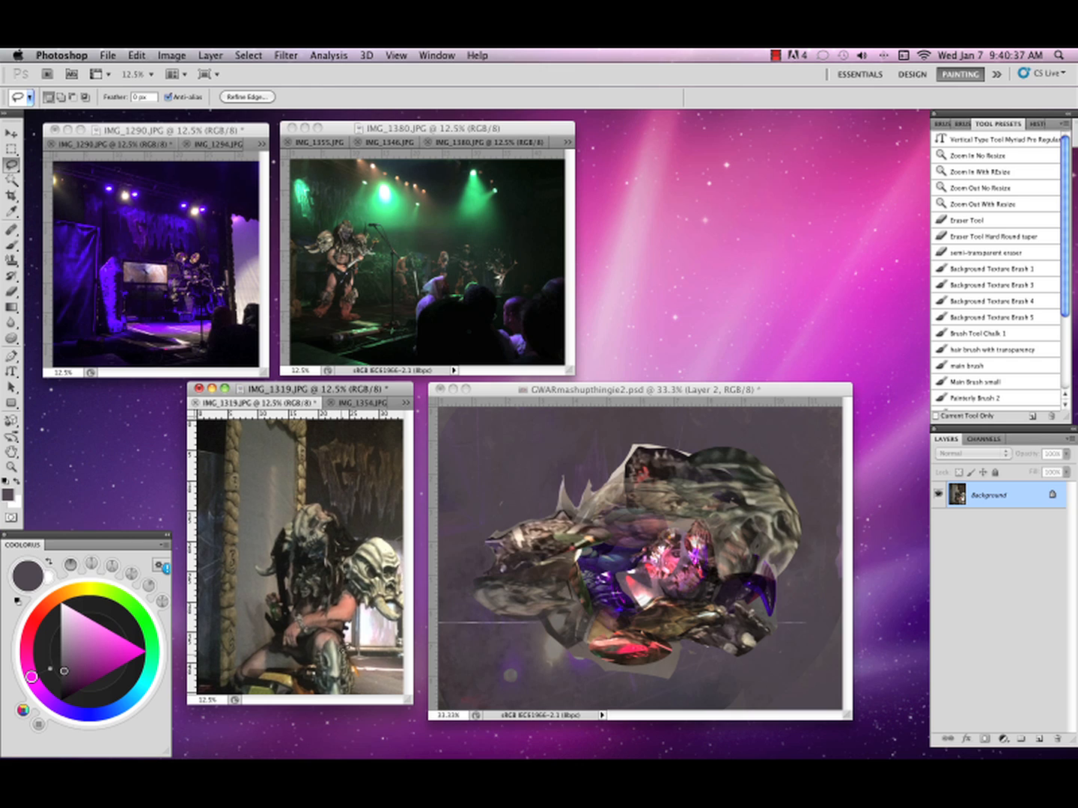
left_click(341, 652)
mouse_move(313, 642)
left_mouse_down()
mouse_move(333, 694)
mouse_move(322, 636)
mouse_move(337, 644)
mouse_move(386, 629)
mouse_move(681, 475)
left_mouse_up()
key("v")
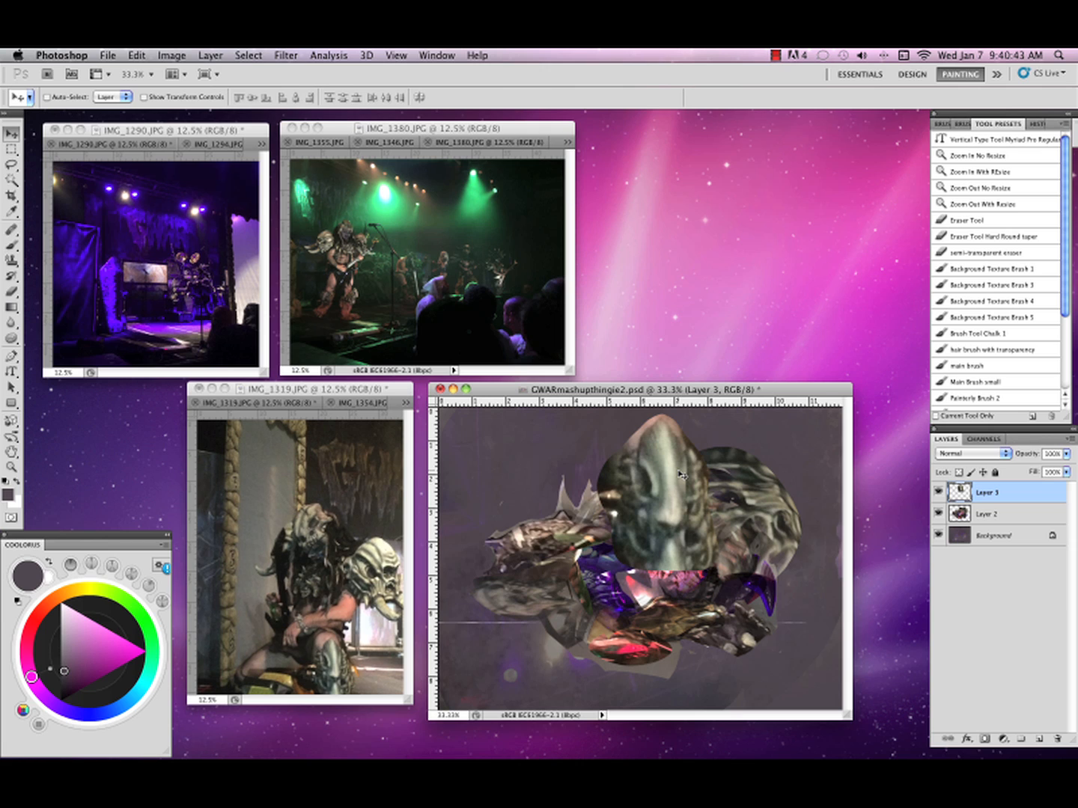
Scale the knee armour piece to about 79% width and 38% height, rotate it about -19°, and place it on the creature's top edge.
key("ctrl+t")
left_click_drag(719, 571, 674, 470)
mouse_move(729, 444)
left_mouse_down()
mouse_move(713, 431)
mouse_move(728, 417)
left_mouse_up()
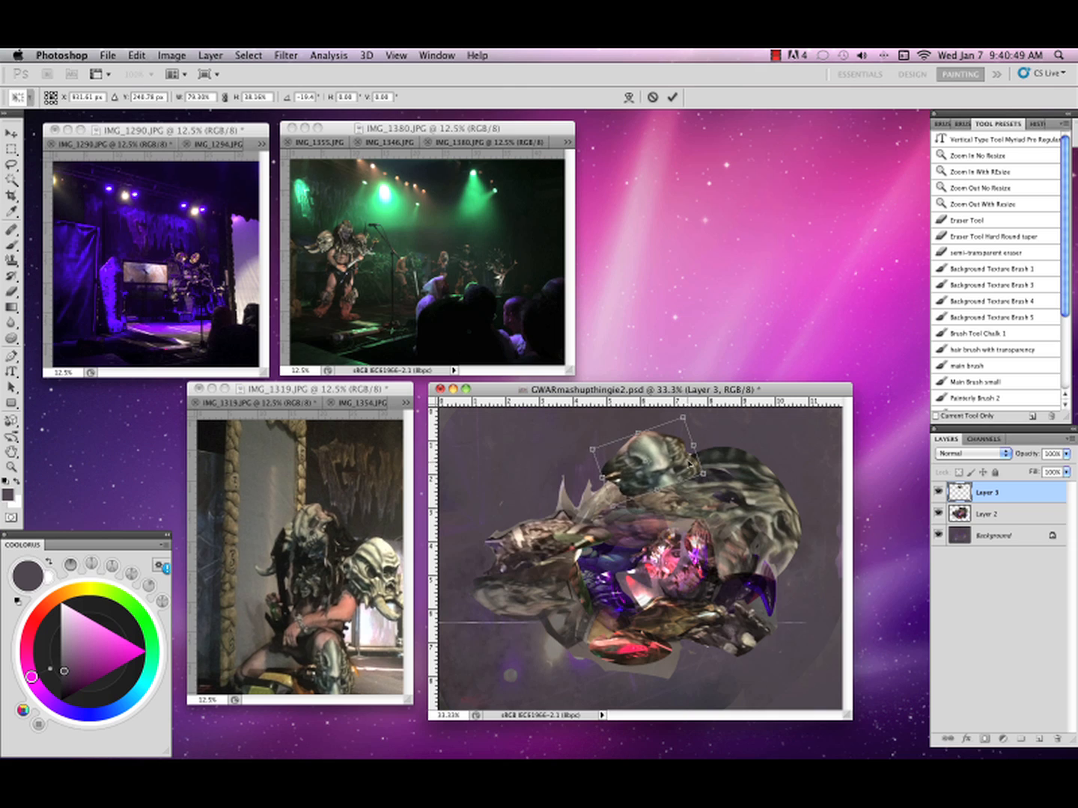
key("Return")
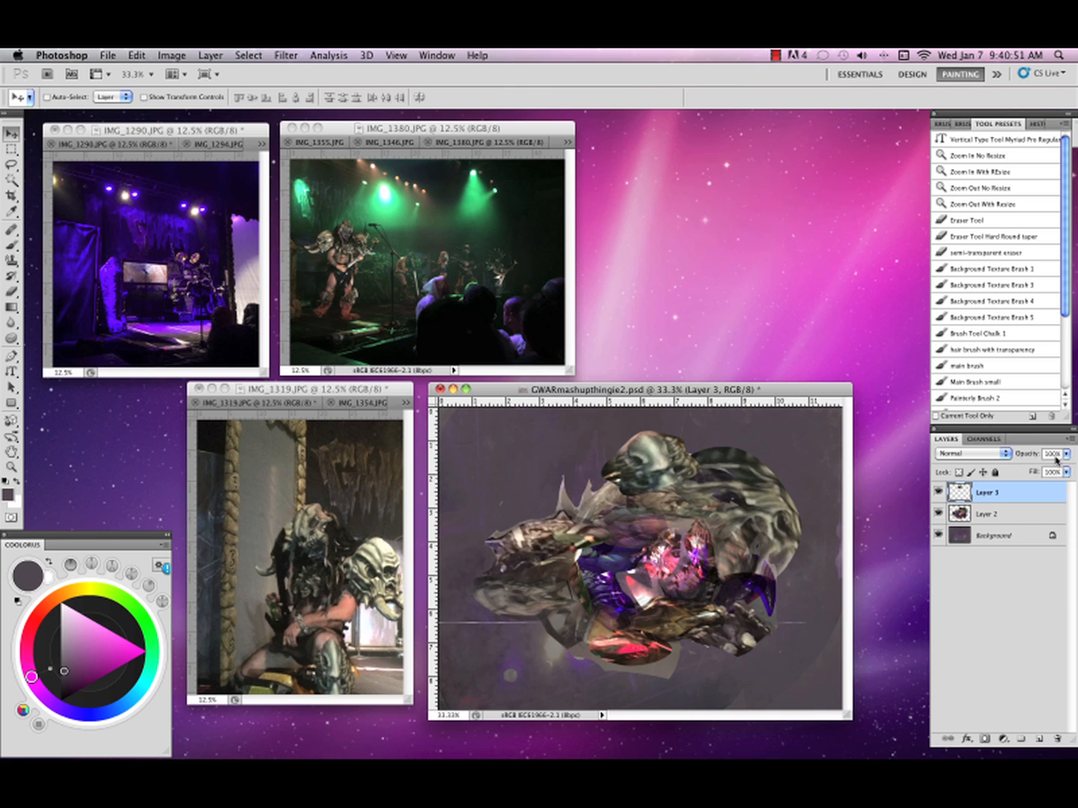
Set Layer 3's opacity to 78%, compare the collage with and without it, and merge it down into Layer 2.
left_click(1066, 453)
left_click_drag(1063, 469, 1049, 469)
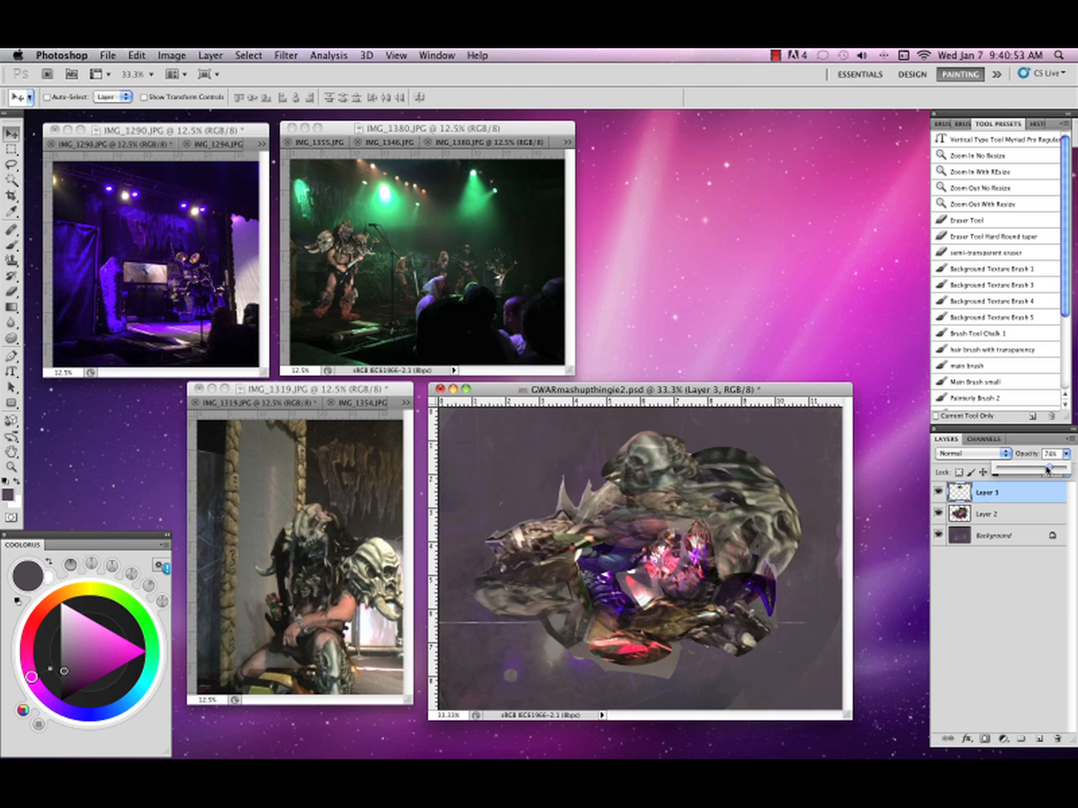
left_click(940, 492)
left_click(940, 491)
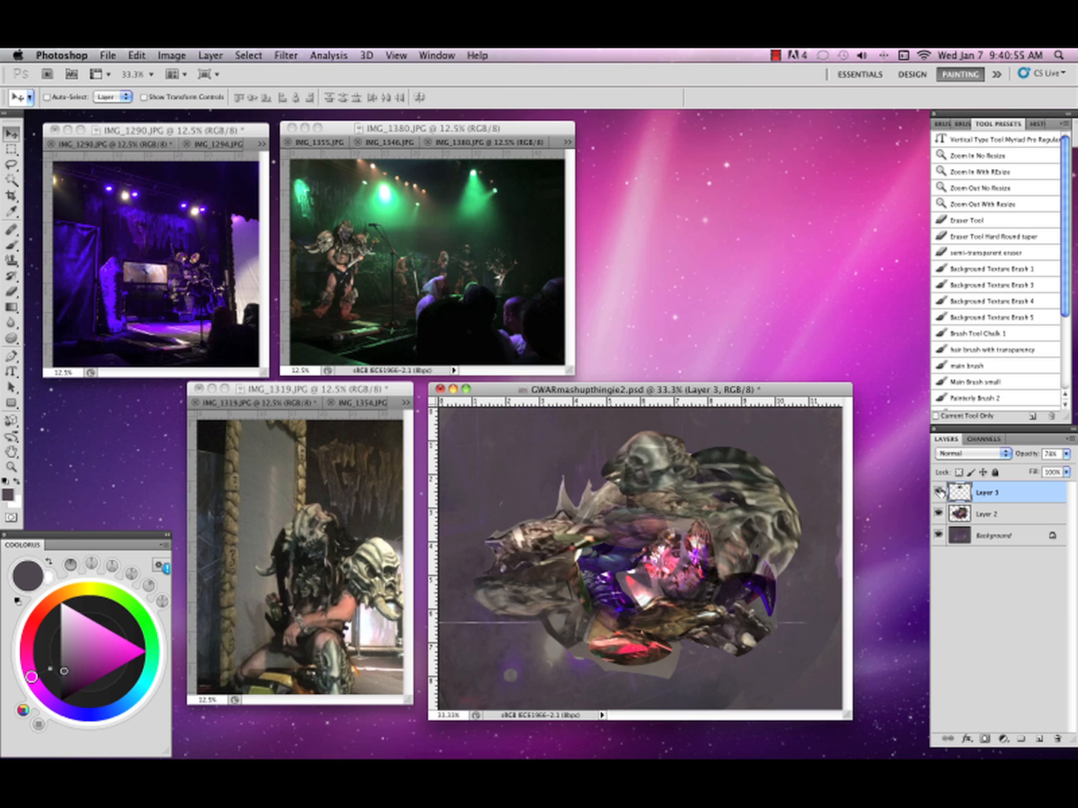
left_click(1065, 442)
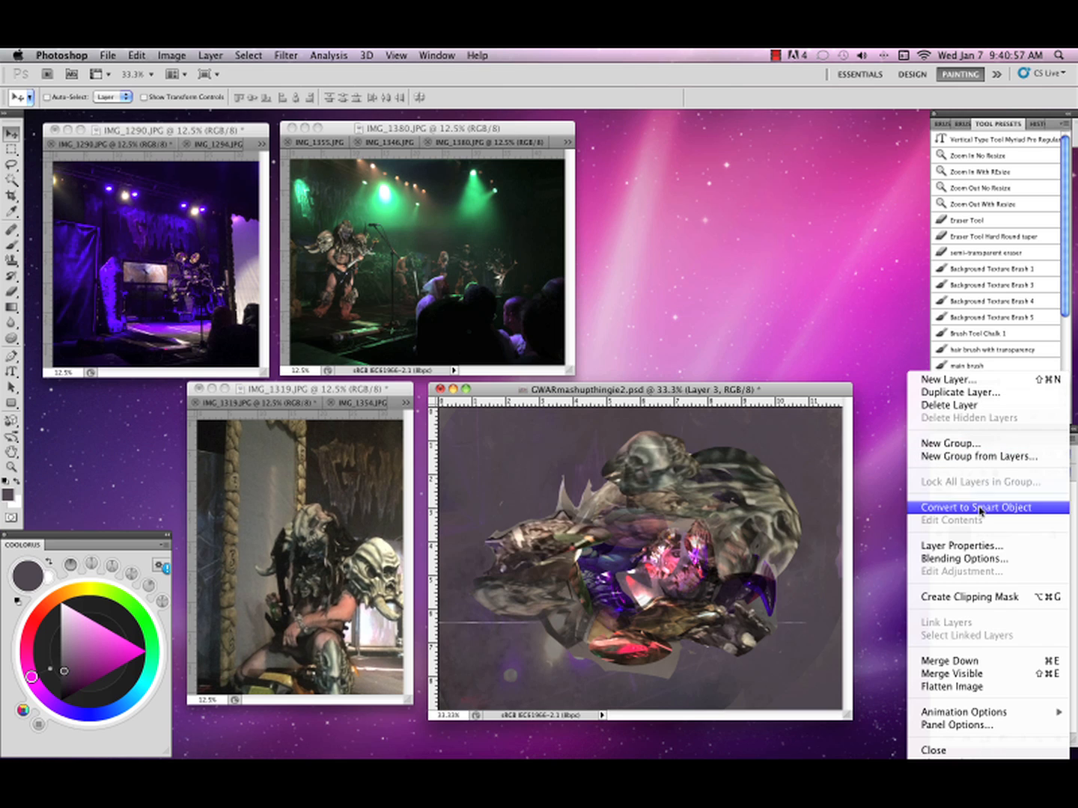
left_click(945, 659)
Close IMG_1319.JPG, lasso a piece of the green-lit figure's armour in IMG_1351.JPG, and copy it onto the collage creature's lower right edge.
left_click(374, 400)
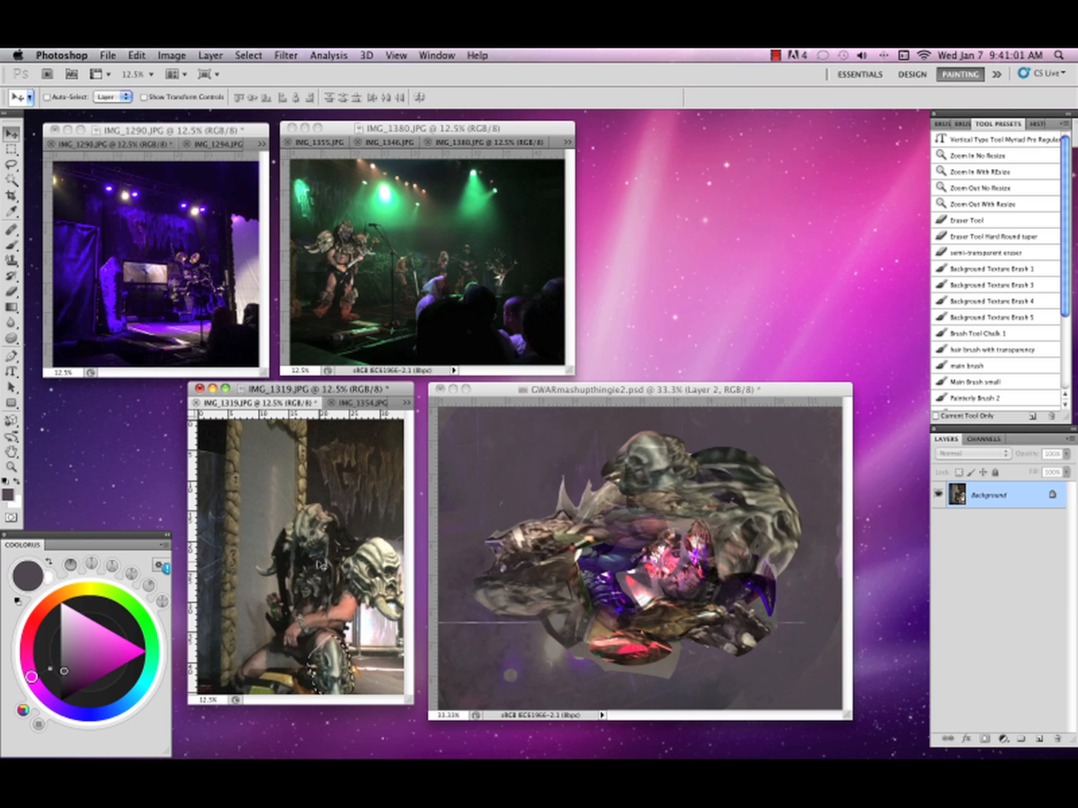
left_click(196, 402)
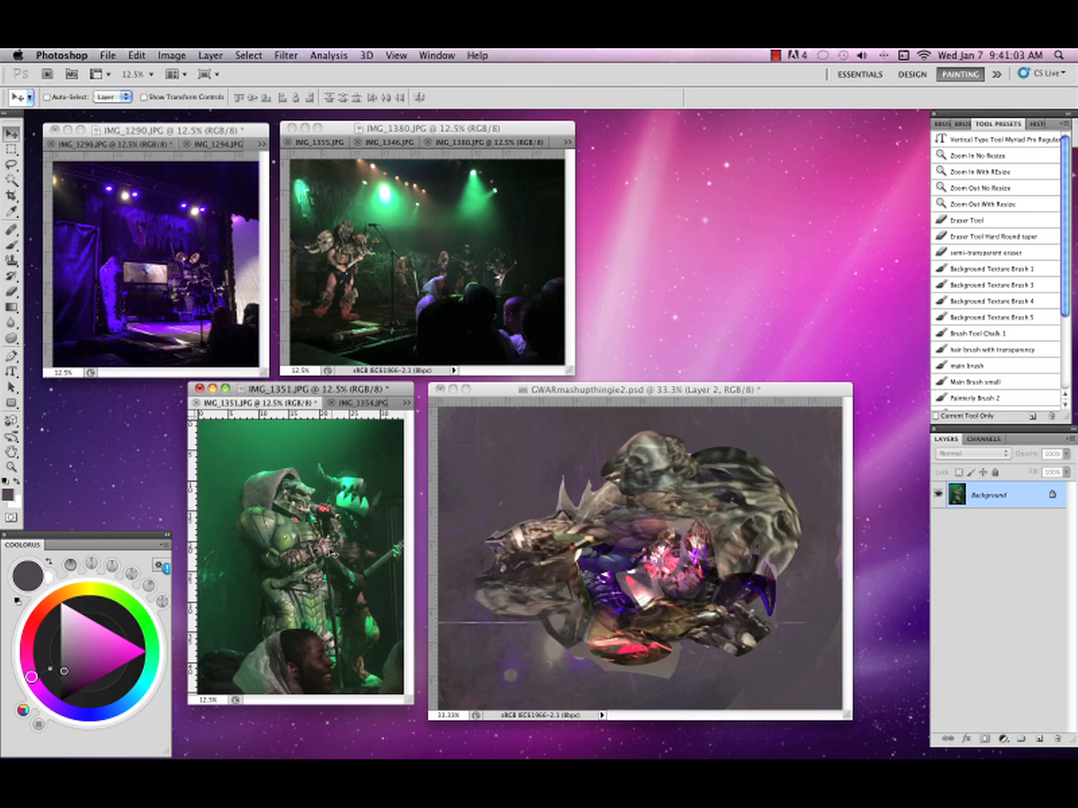
key("l")
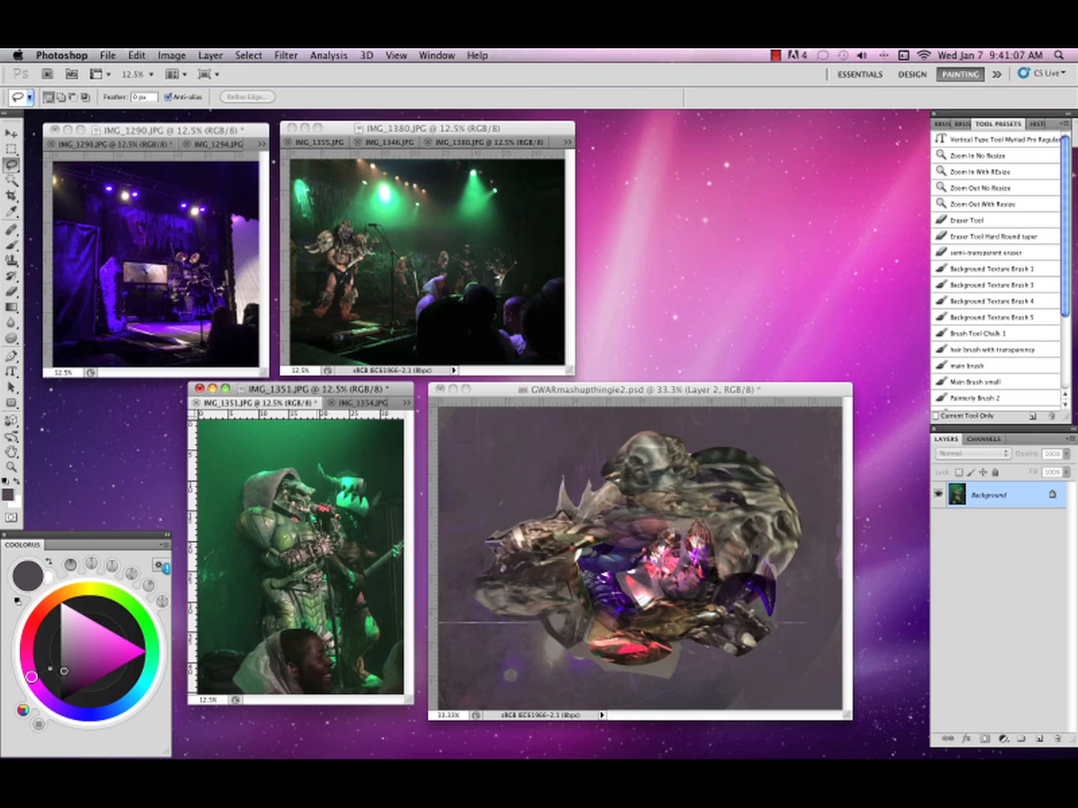
mouse_move(324, 534)
left_mouse_down()
mouse_move(295, 541)
mouse_move(281, 568)
mouse_move(314, 563)
mouse_move(322, 545)
mouse_move(683, 596)
mouse_move(704, 636)
mouse_move(775, 700)
mouse_move(735, 659)
left_mouse_up()
key("v")
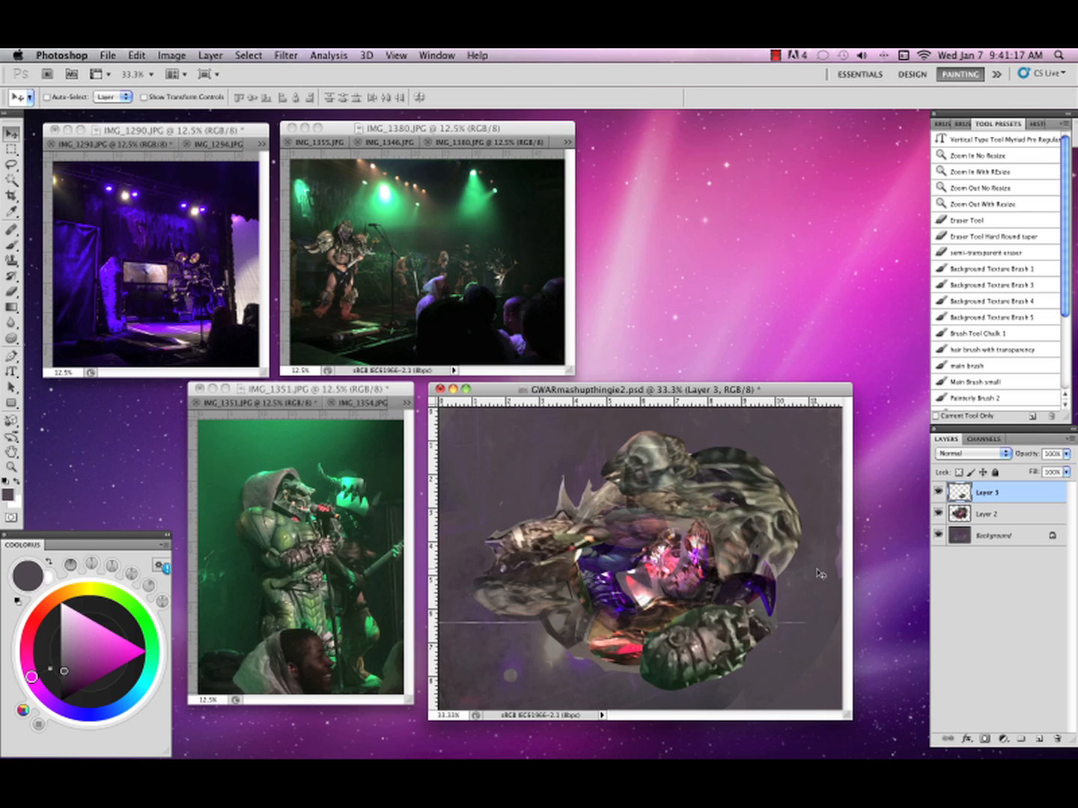
Free-transform the green armour piece to fit the lower right edge of the creature.
key("super+t")
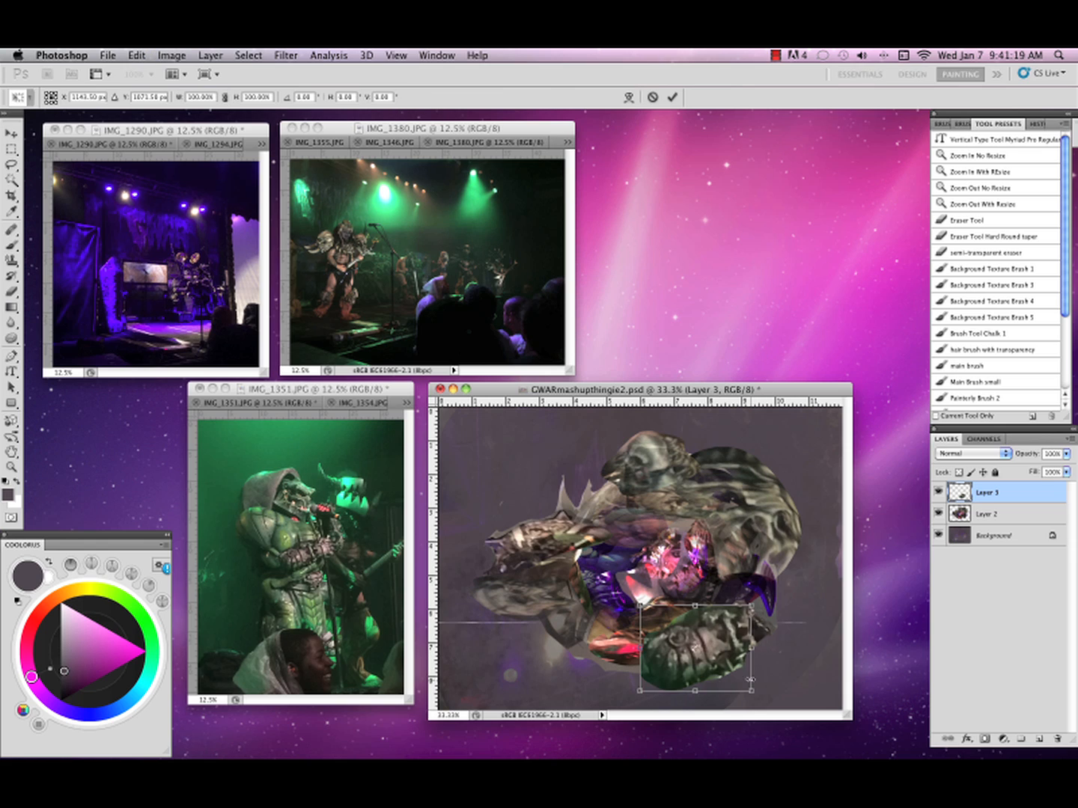
left_click_drag(750, 679, 732, 656)
key("Return")
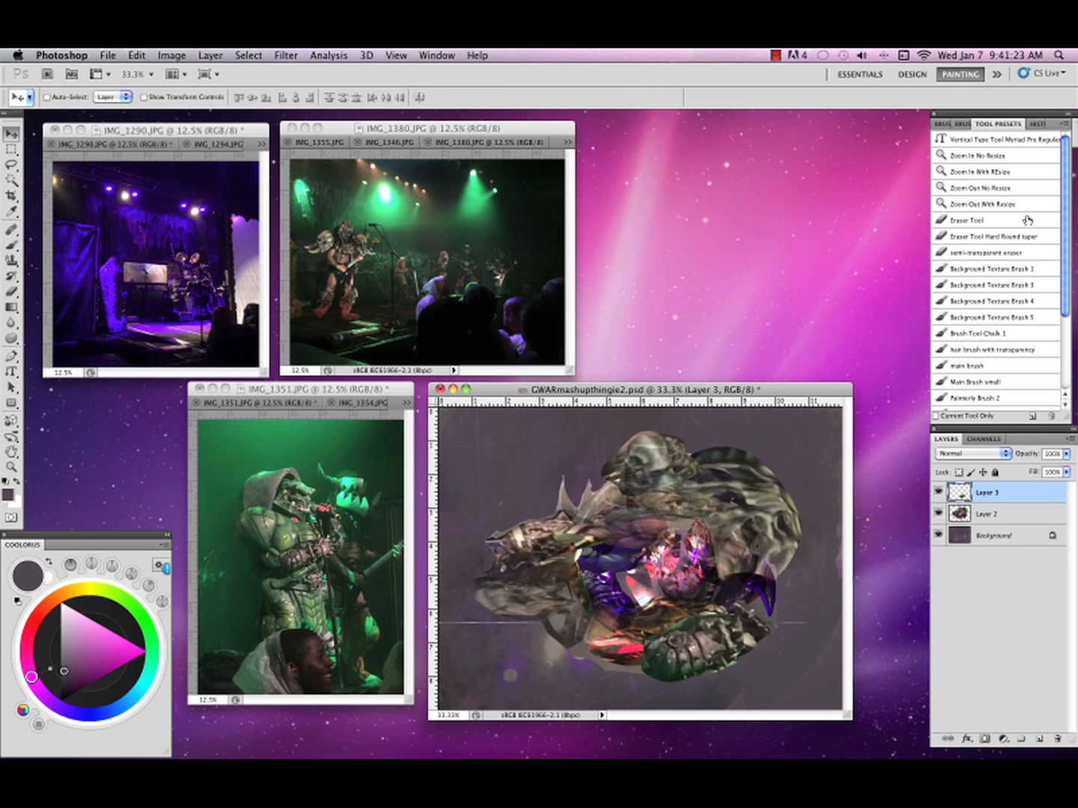
Blend the armour piece's edges with the semi-transparent eraser preset and merge Layer 3 down into Layer 2.
left_click(1024, 250)
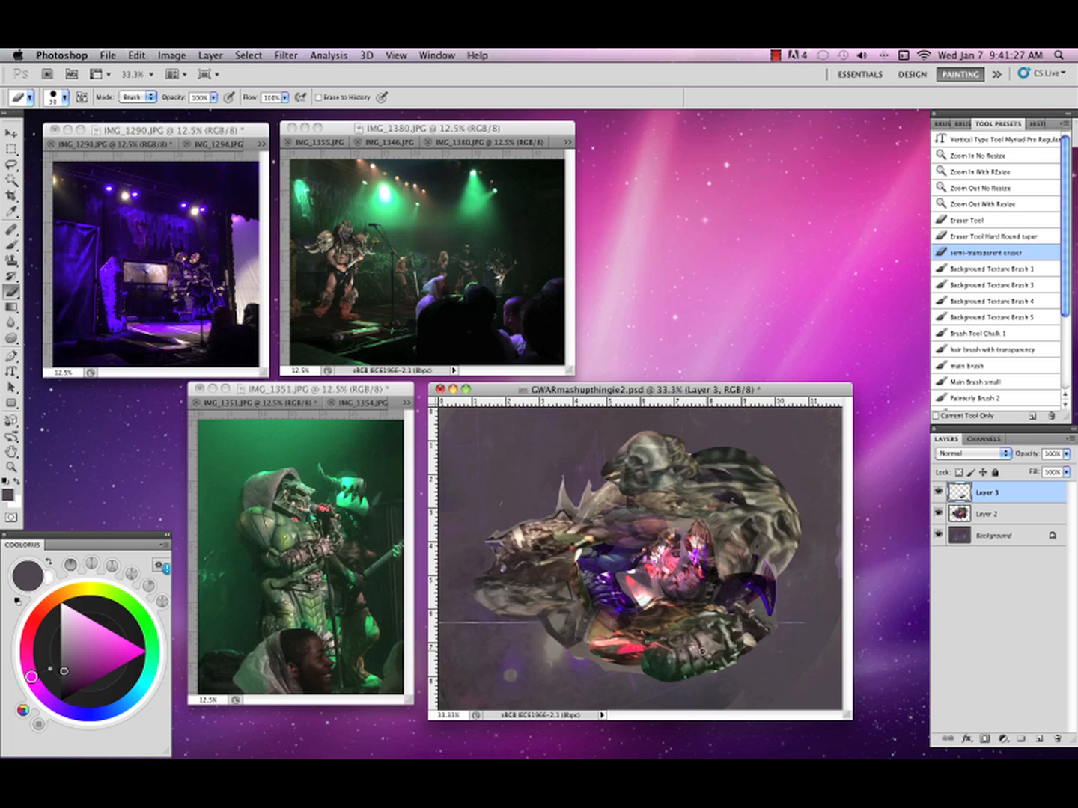
mouse_move(703, 652)
left_mouse_down()
mouse_move(729, 642)
mouse_move(679, 639)
mouse_move(703, 616)
left_mouse_up()
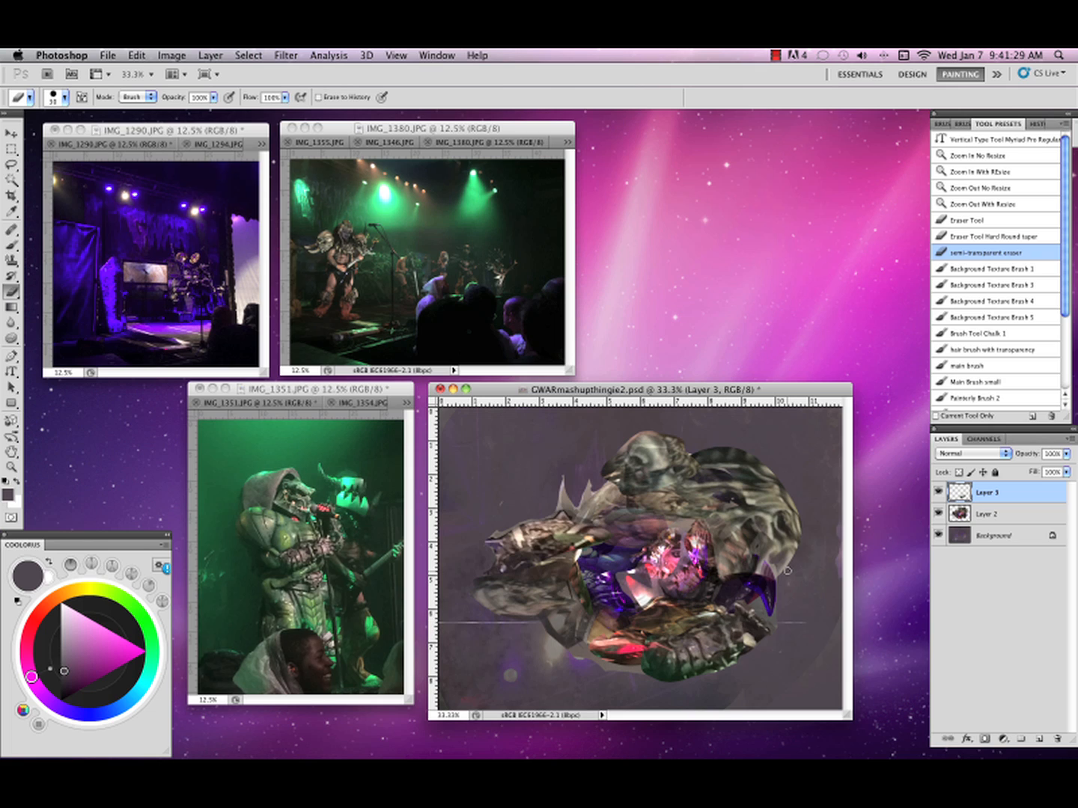
left_click(1071, 441)
left_click(931, 657)
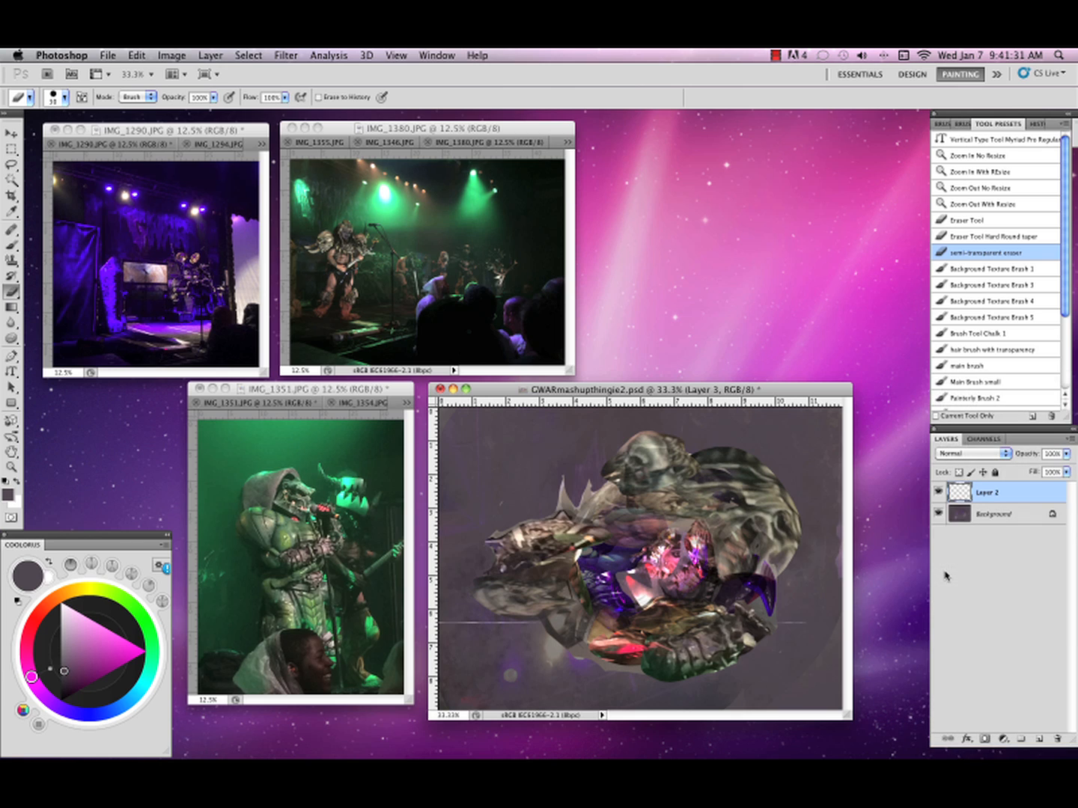
Lasso the hooded figure's head in IMG_1351.JPG and move a copy over the purple horn on the creature's right side.
key("l")
left_click(341, 542)
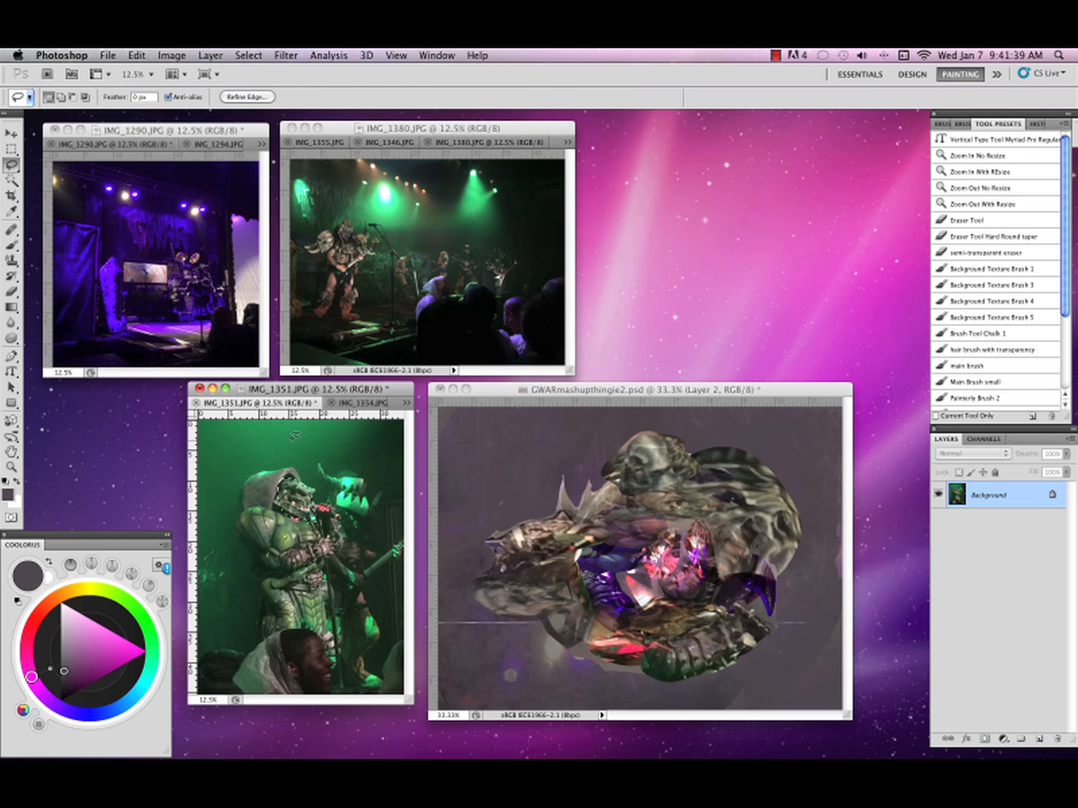
key("v")
mouse_move(298, 500)
left_mouse_down()
mouse_move(485, 582)
mouse_move(692, 595)
mouse_move(700, 580)
mouse_move(767, 587)
left_mouse_up()
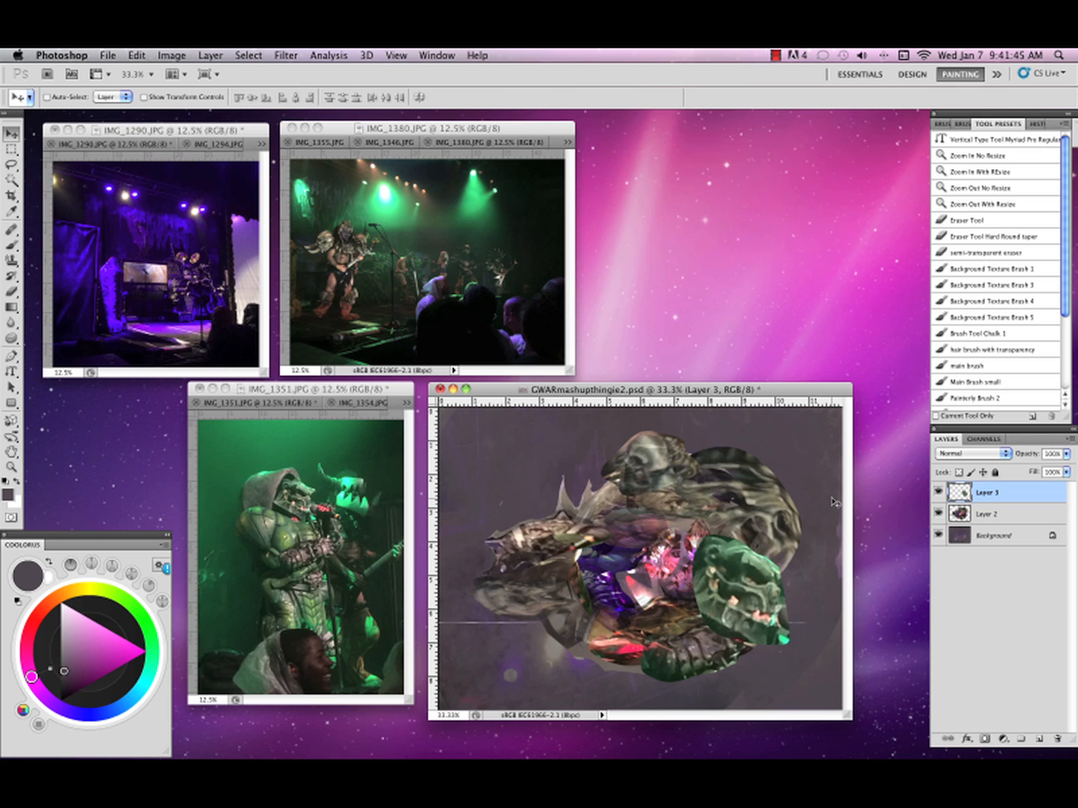
Shift the hue and lower the saturation of the copied head with Hue/Saturation to match the collage's muted tones.
left_click(172, 57)
mouse_move(209, 97)
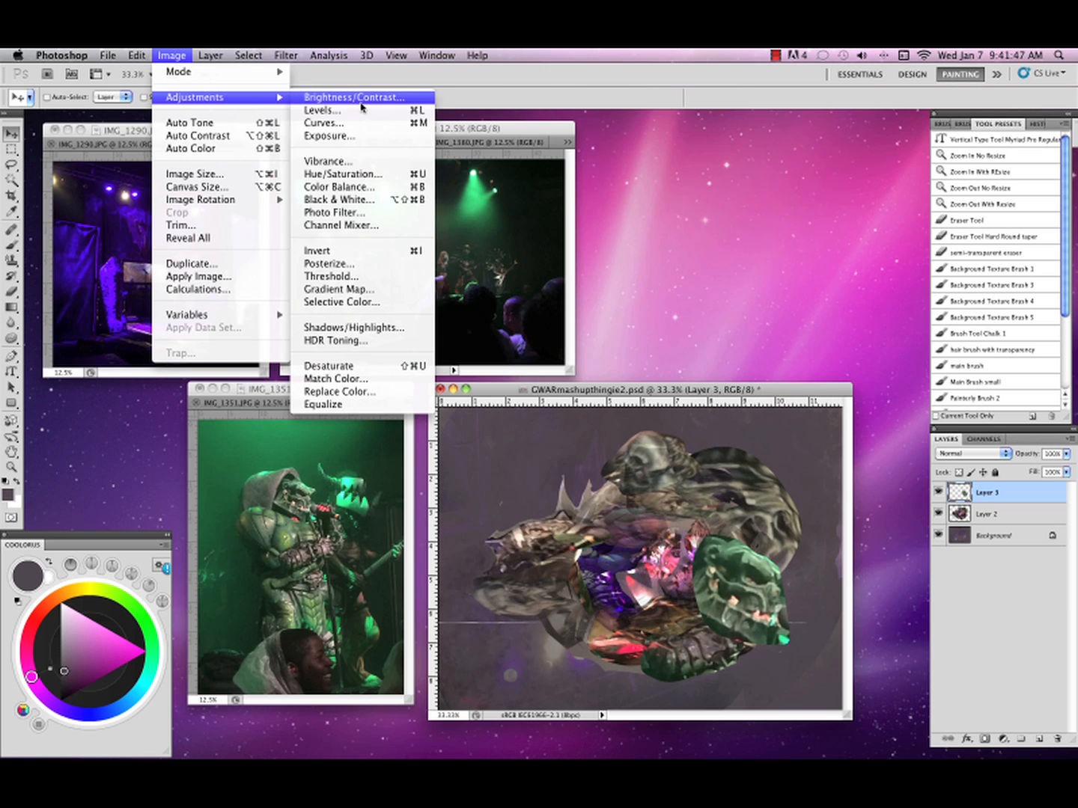
left_click(388, 174)
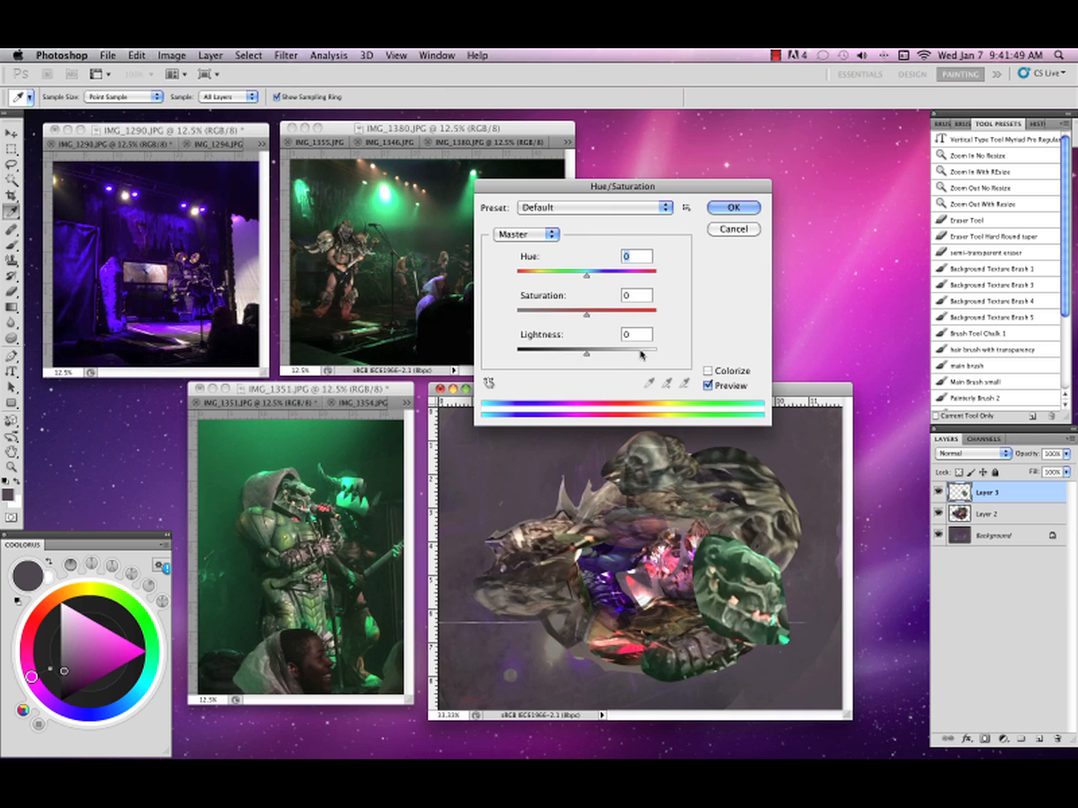
left_click_drag(588, 276, 573, 314)
left_click(736, 207)
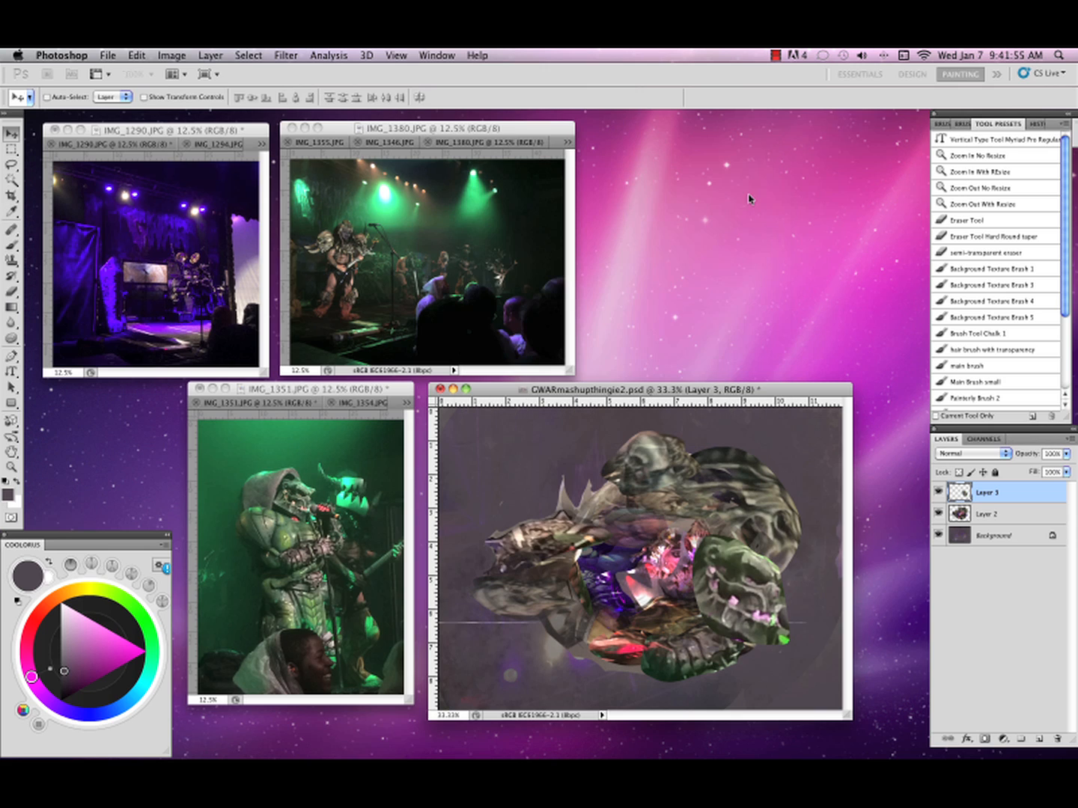
Erase the copied head's edges with the semi-transparent eraser preset to blend it into the surrounding creature.
left_click(1025, 253)
left_click_drag(699, 548, 698, 563)
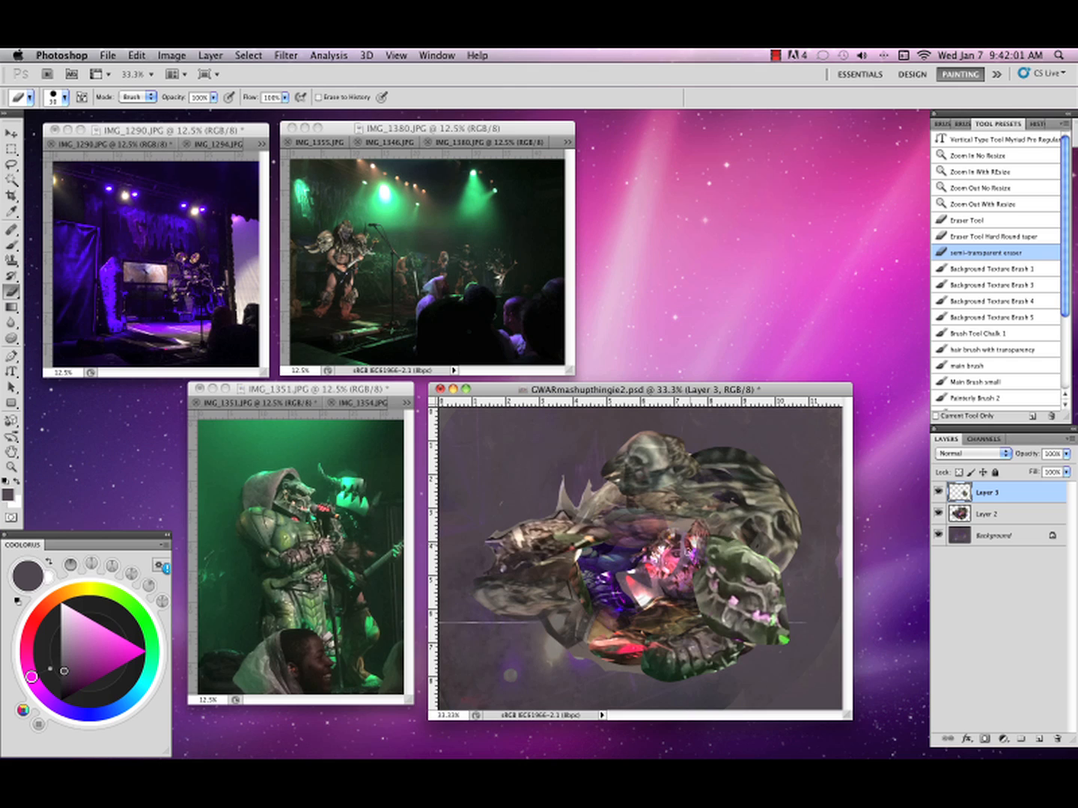
mouse_move(701, 560)
left_mouse_down()
mouse_move(756, 563)
mouse_move(722, 560)
mouse_move(755, 545)
mouse_move(728, 539)
mouse_move(760, 539)
mouse_move(759, 573)
left_mouse_up()
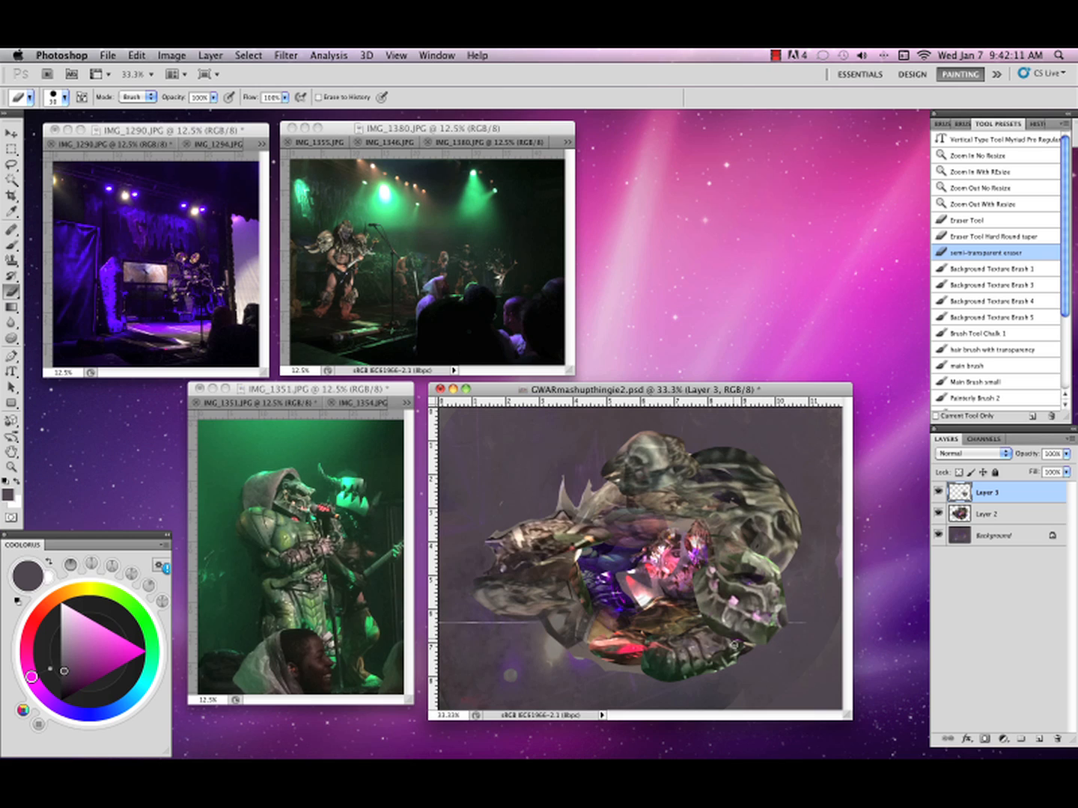
mouse_move(705, 612)
left_mouse_down()
mouse_move(692, 572)
mouse_move(710, 622)
mouse_move(721, 609)
mouse_move(737, 632)
left_mouse_up()
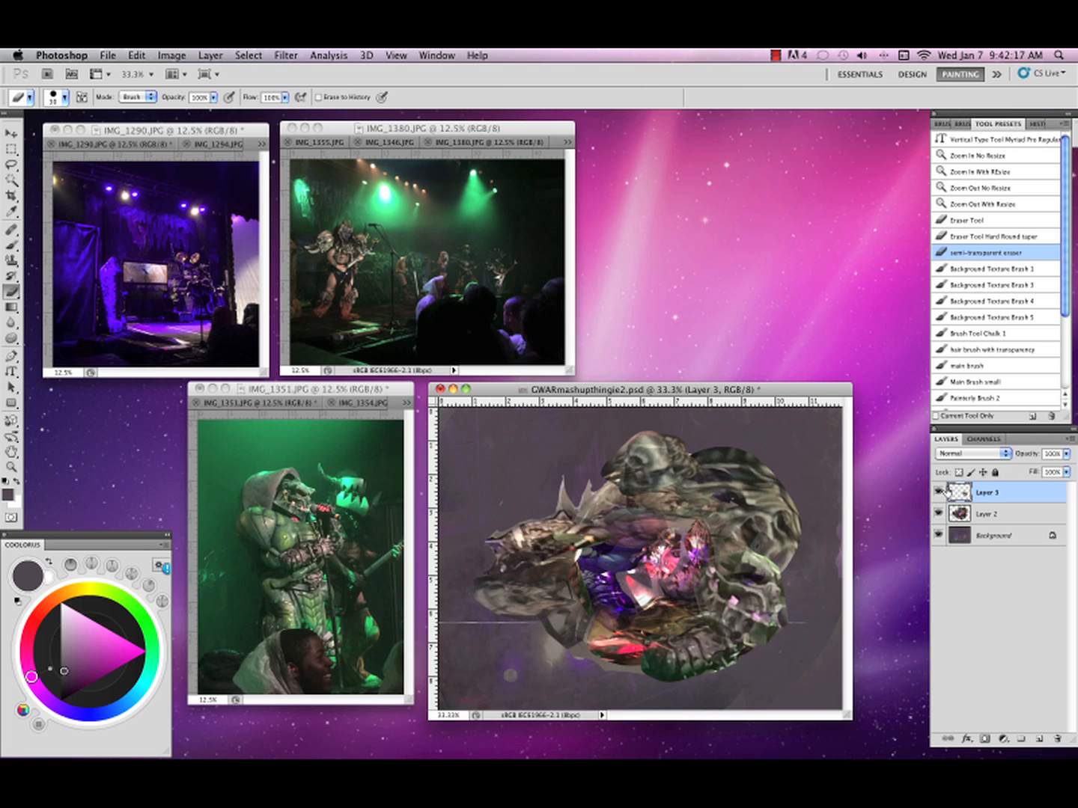
Compare the collage with Layer 3 hidden and shown, and merge the layer down into Layer 2.
left_click(938, 491)
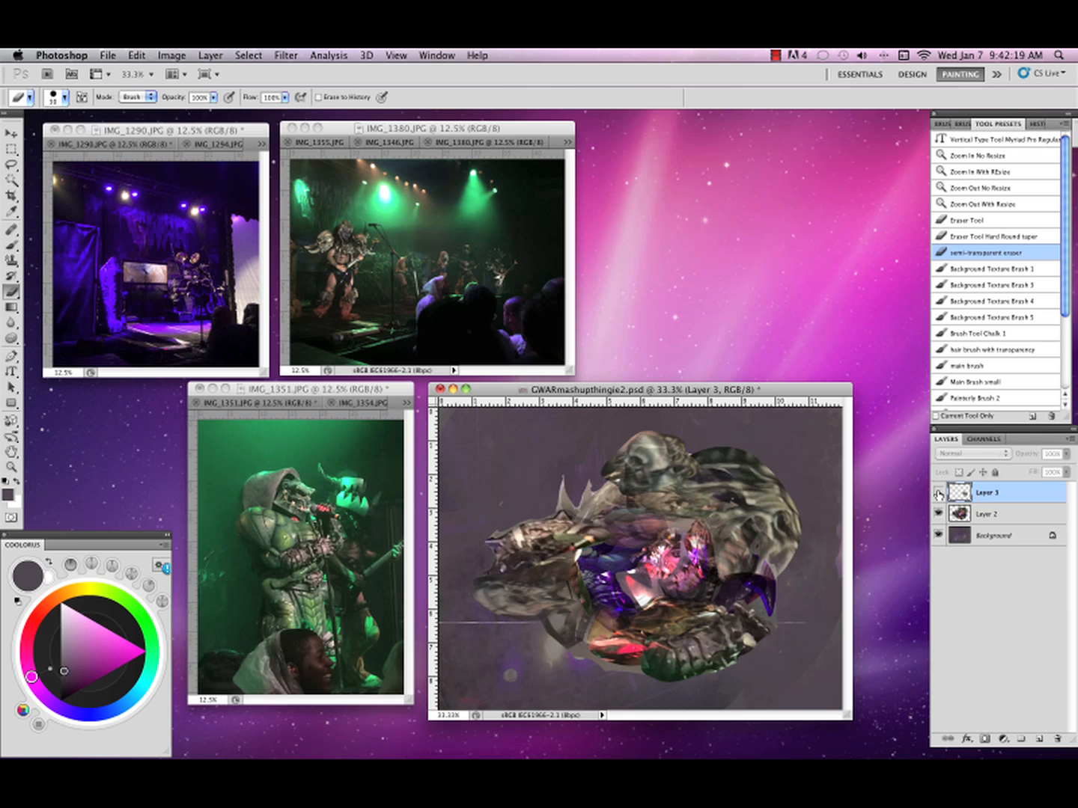
left_click(938, 492)
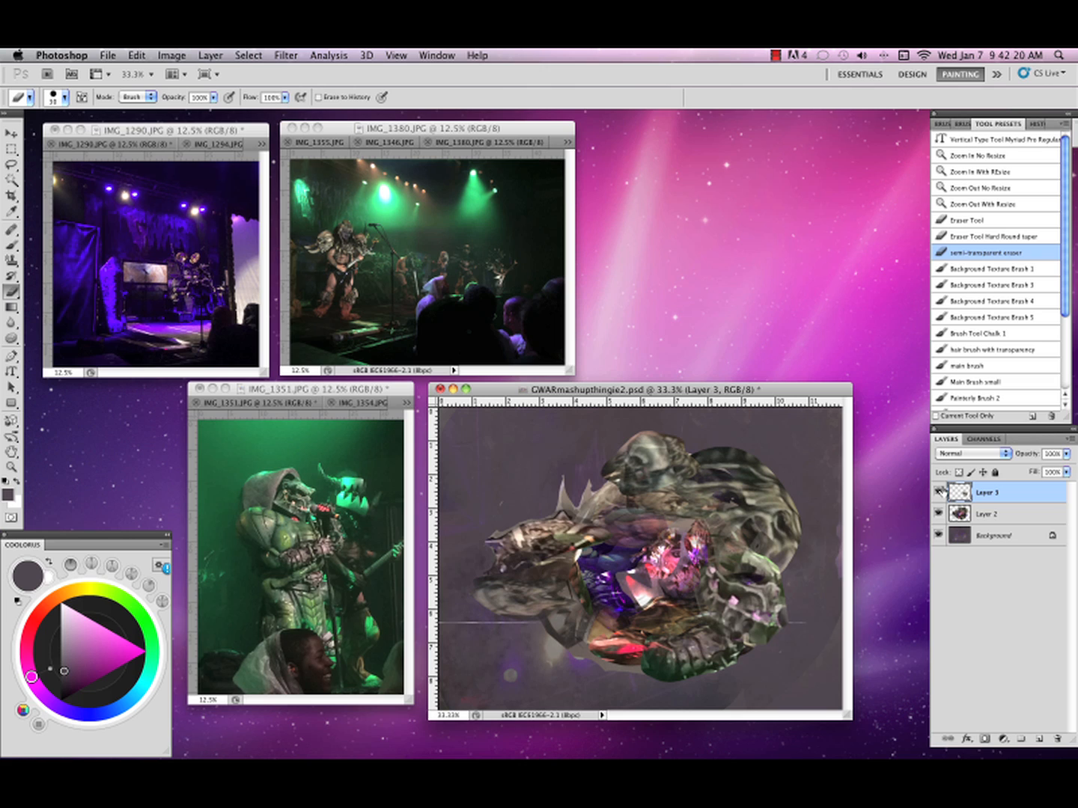
left_click(1071, 440)
left_click(944, 661)
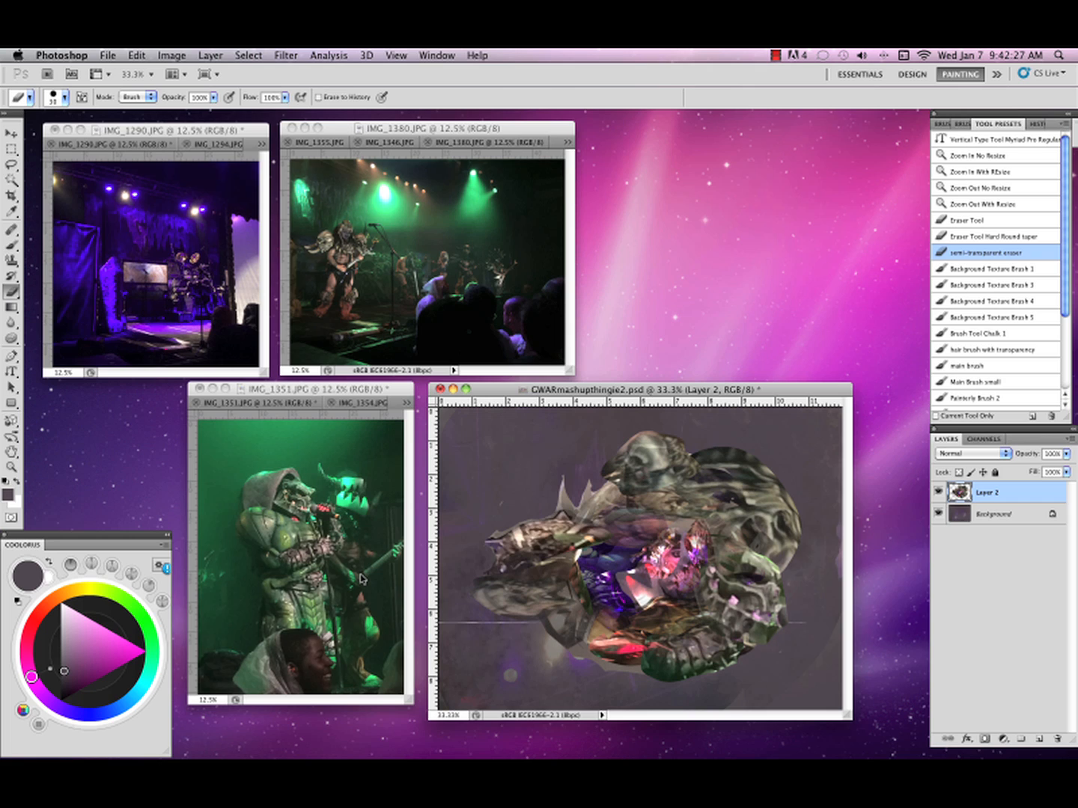
Flip the collage canvas horizontally, close the IMG_1351.JPG photo, and return to the collage document.
key("super+shift+h")
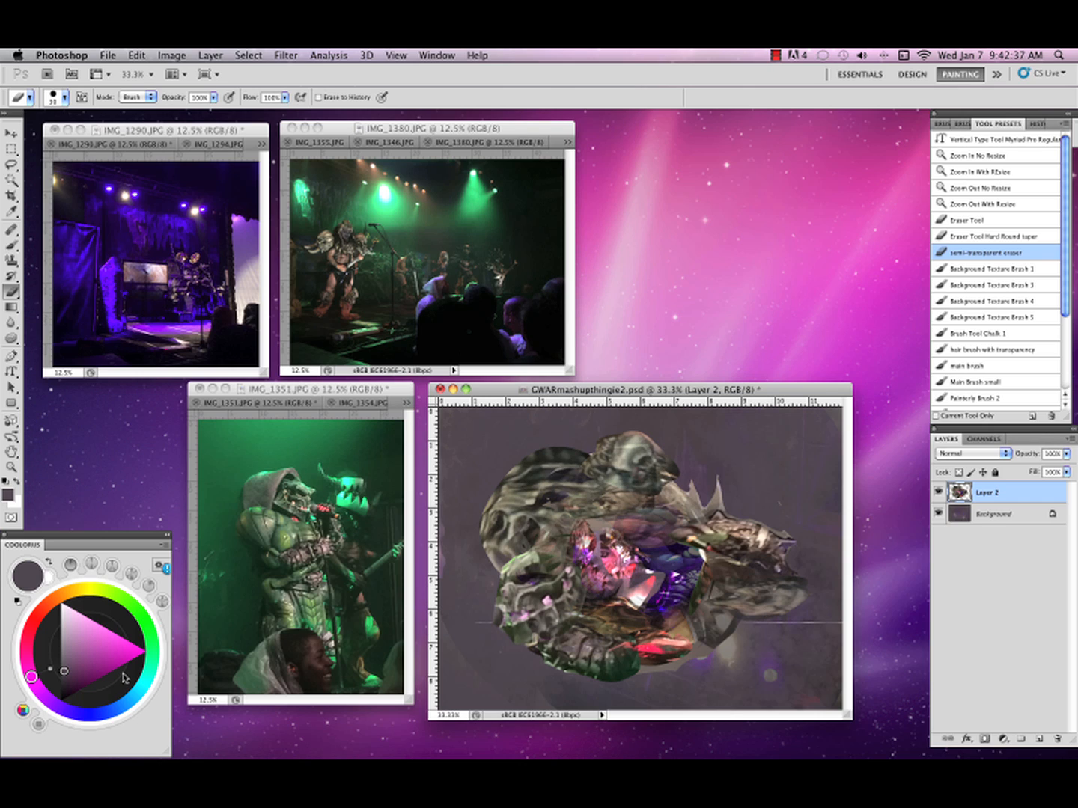
left_click(202, 404)
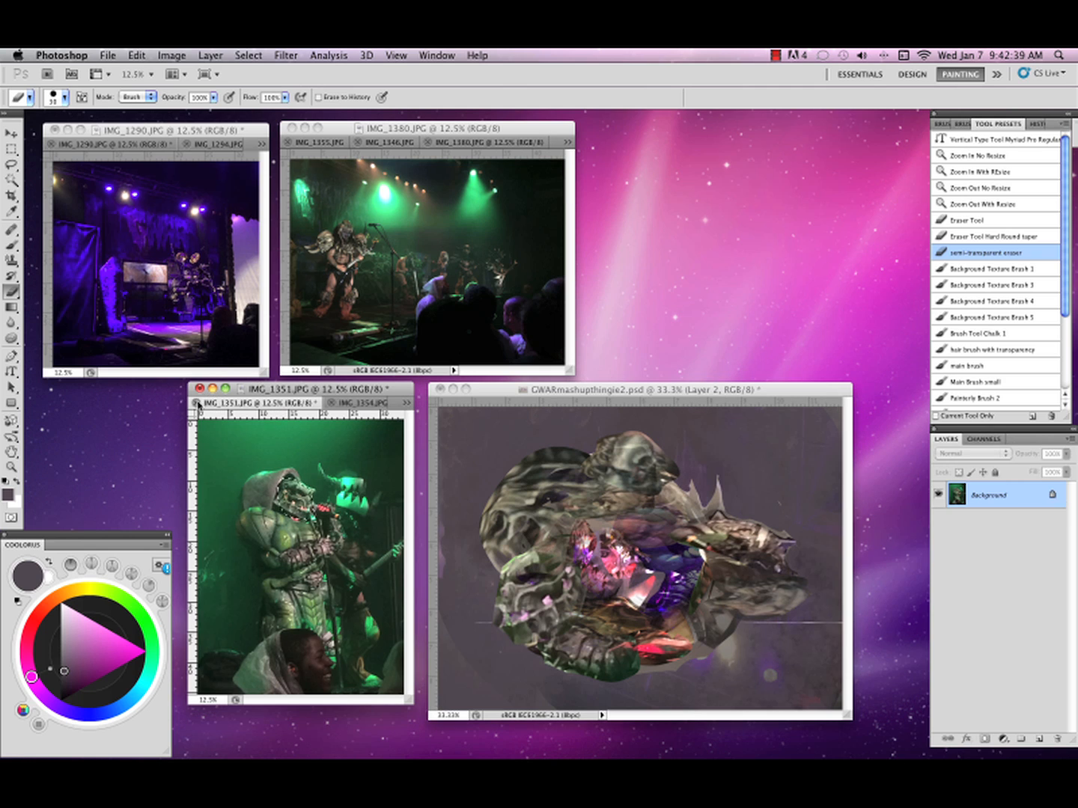
left_click(196, 403)
left_click(677, 429)
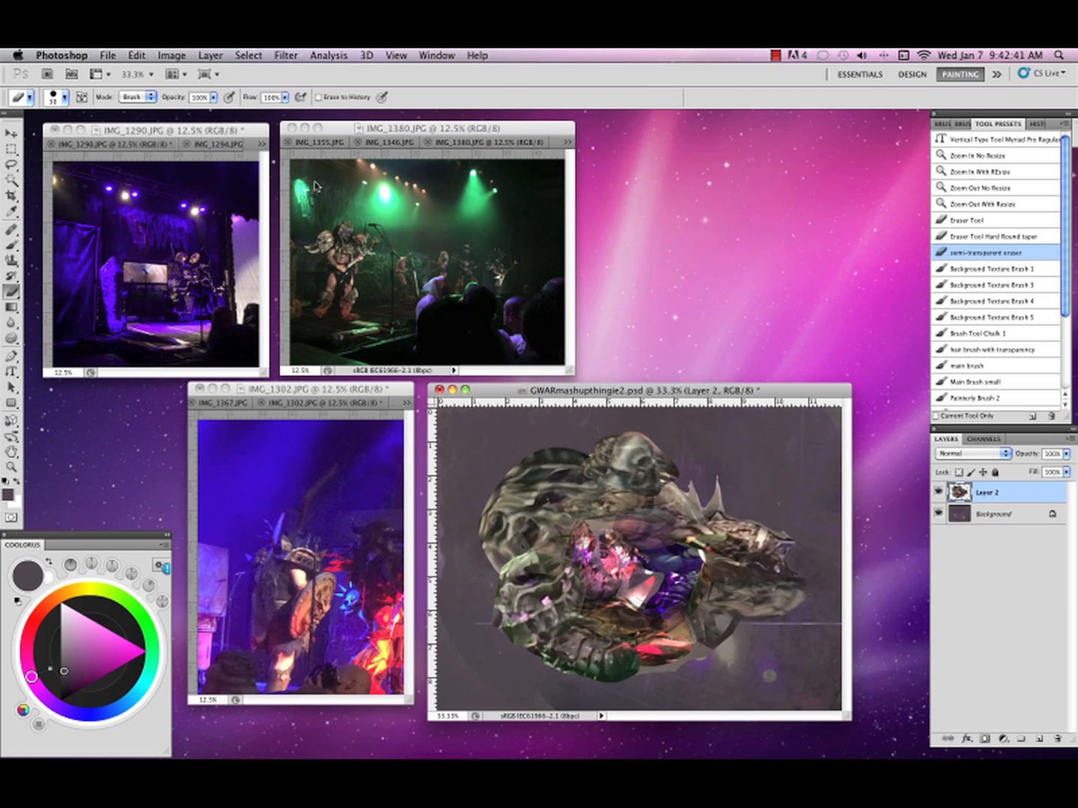
Rotate the collage canvas 90° counter-clockwise, and flip it both vertically and horizontally.
left_click(172, 56)
mouse_move(201, 98)
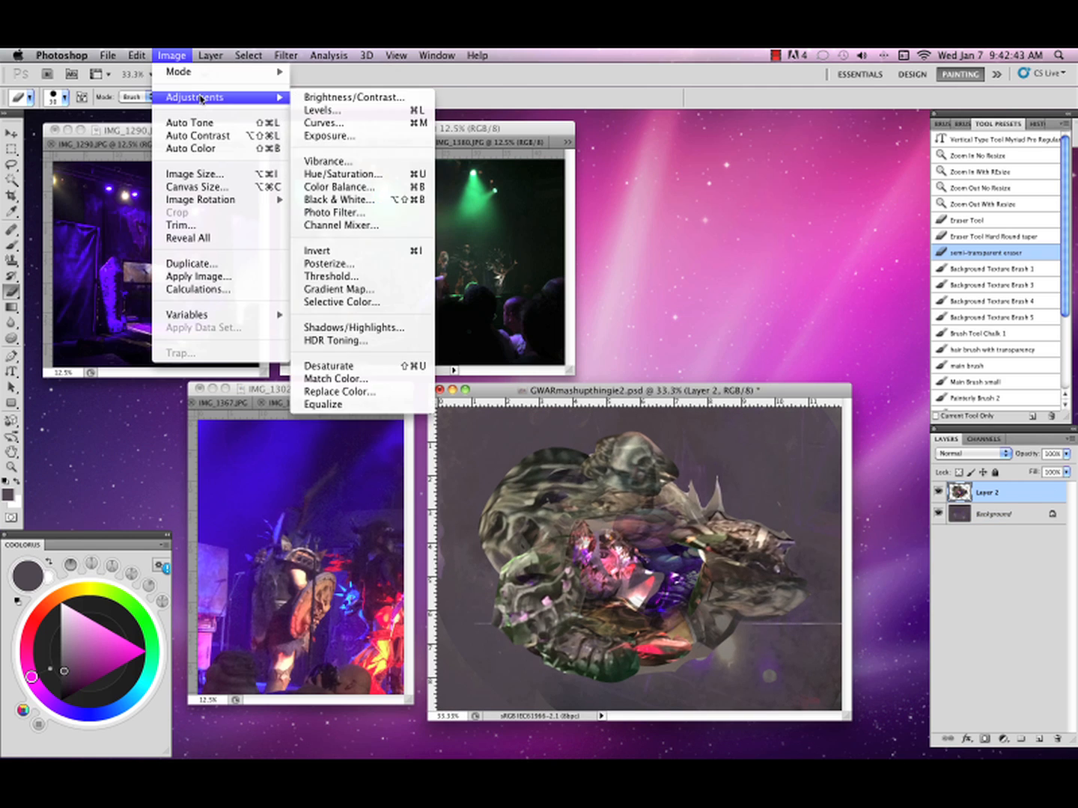
mouse_move(275, 200)
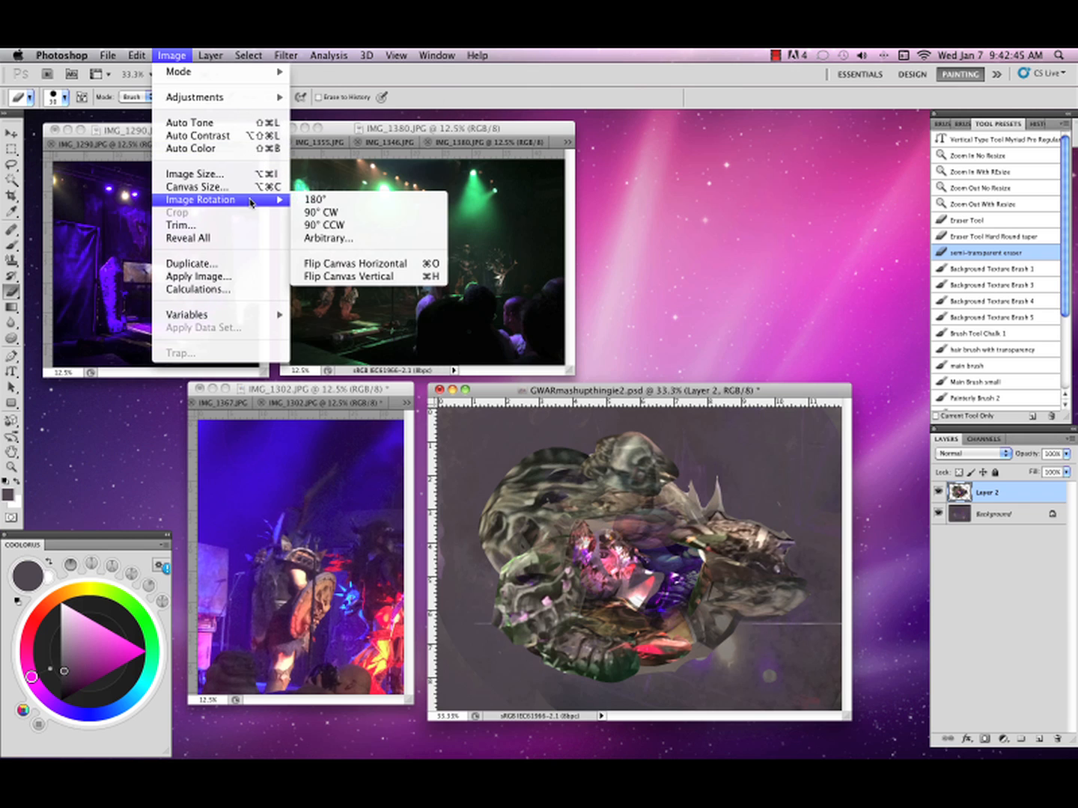
left_click(353, 226)
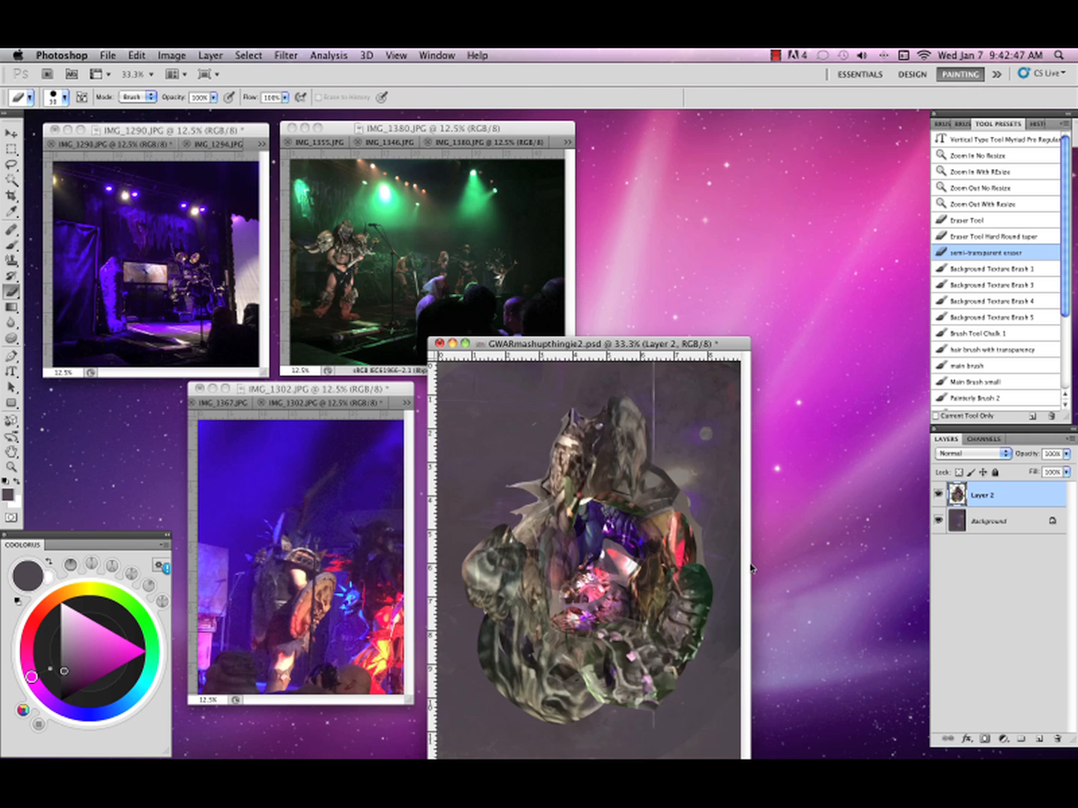
left_click_drag(734, 351, 872, 266)
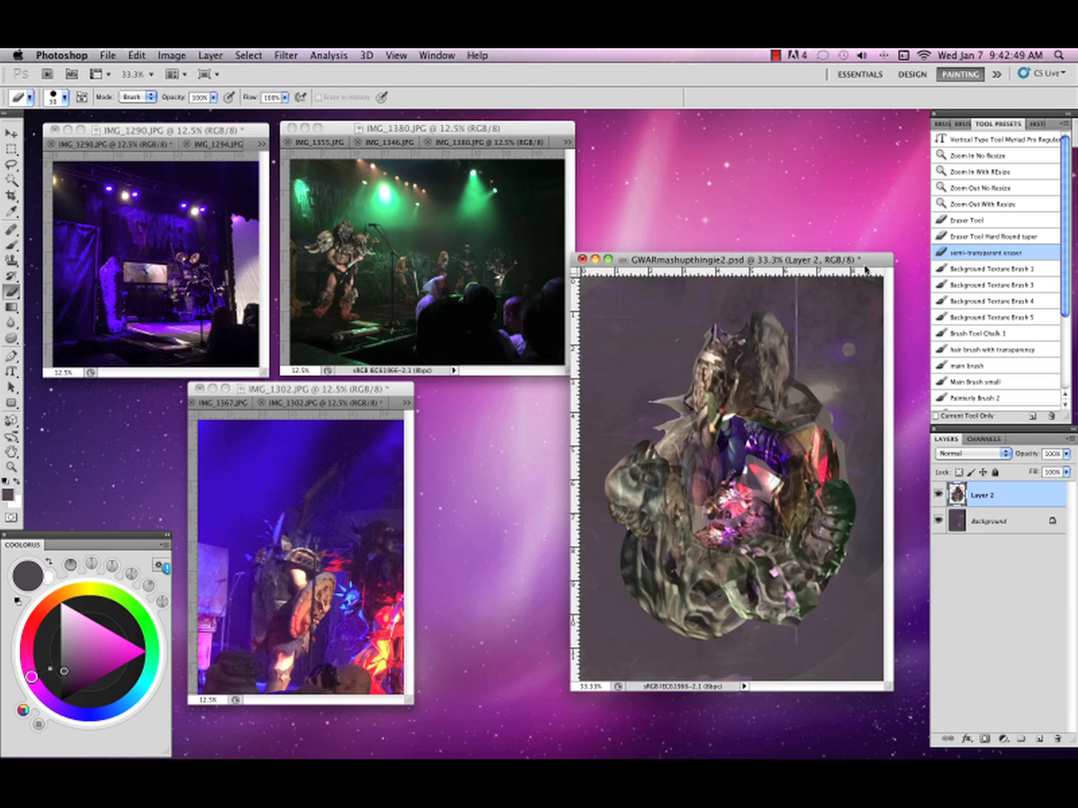
key("F2")
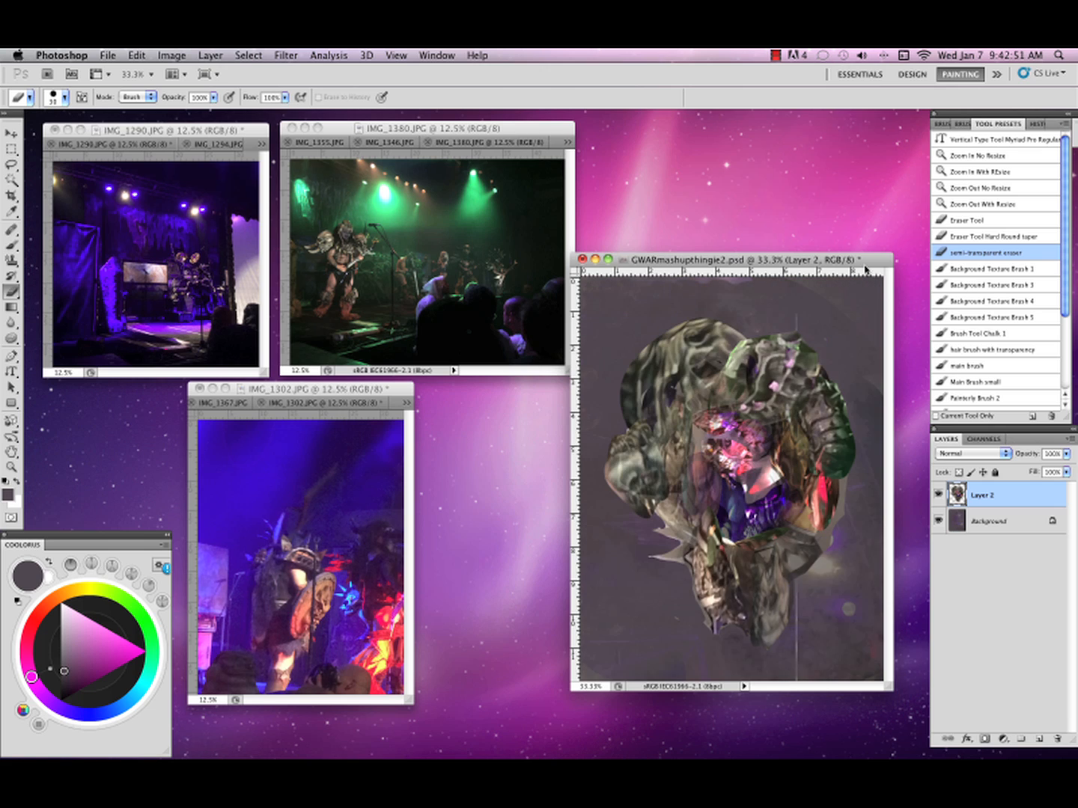
key("F3")
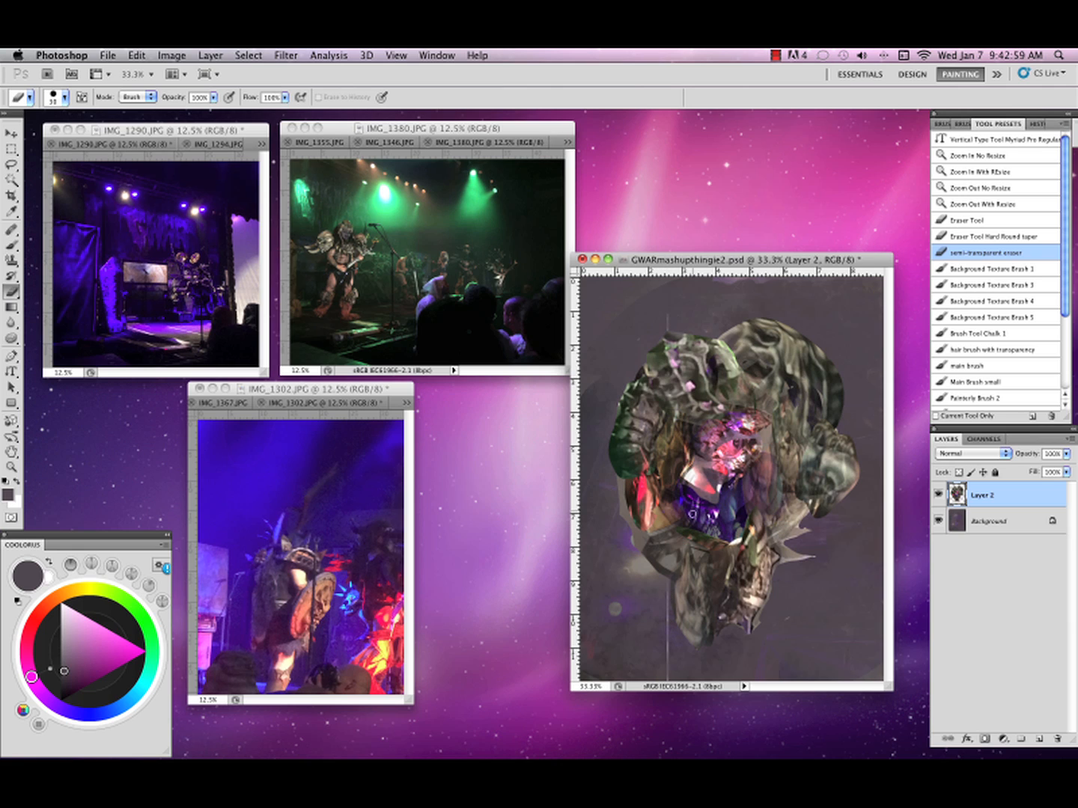
Lasso the blue spiked figure and adjoining red area in IMG_1302.JPG and copy them onto the collage's lower face.
left_click(398, 391)
key("l")
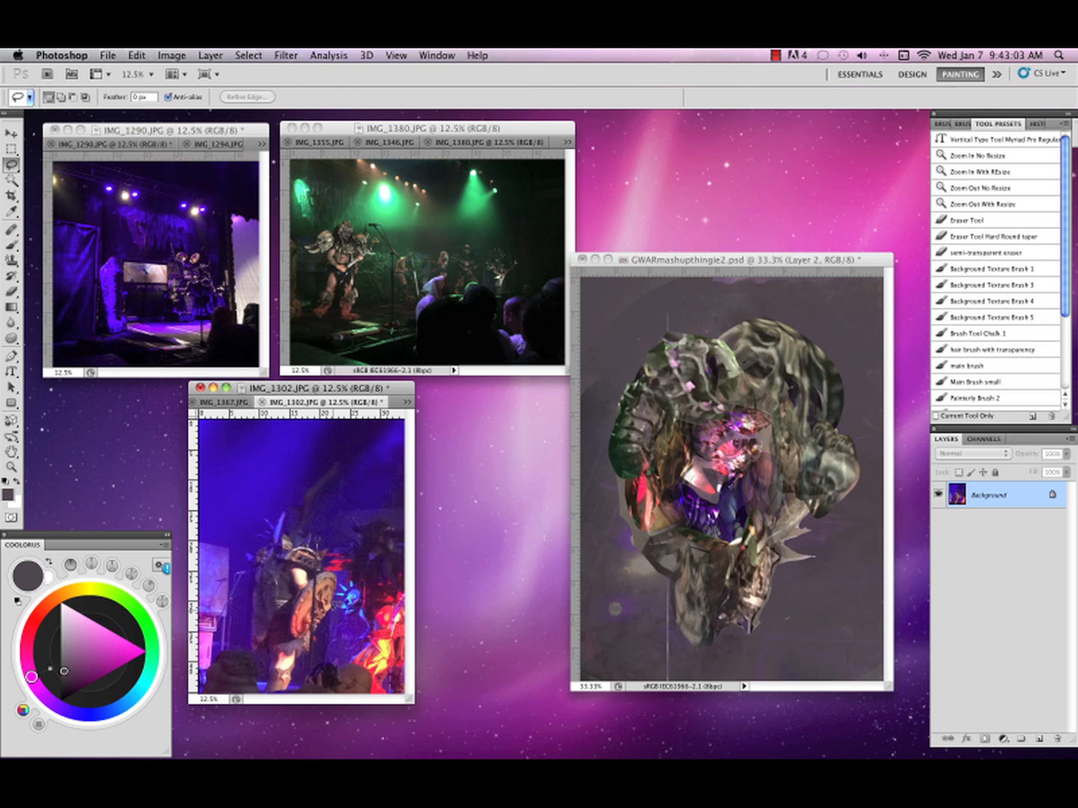
mouse_move(364, 584)
left_mouse_down()
mouse_move(347, 622)
mouse_move(390, 616)
mouse_move(358, 610)
mouse_move(607, 592)
mouse_move(755, 564)
left_mouse_up()
key("v")
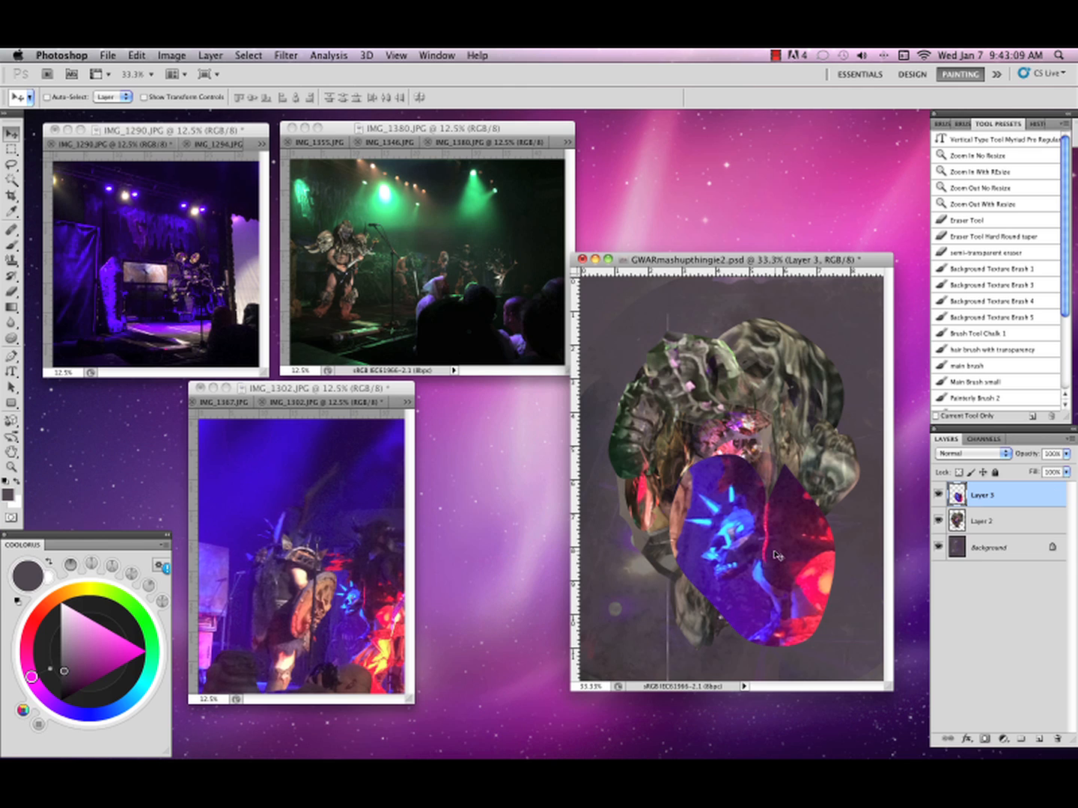
Squash the blue and red piece to about 44% height, place it across the creature's jaw and rotate it about -3°.
key("super+t")
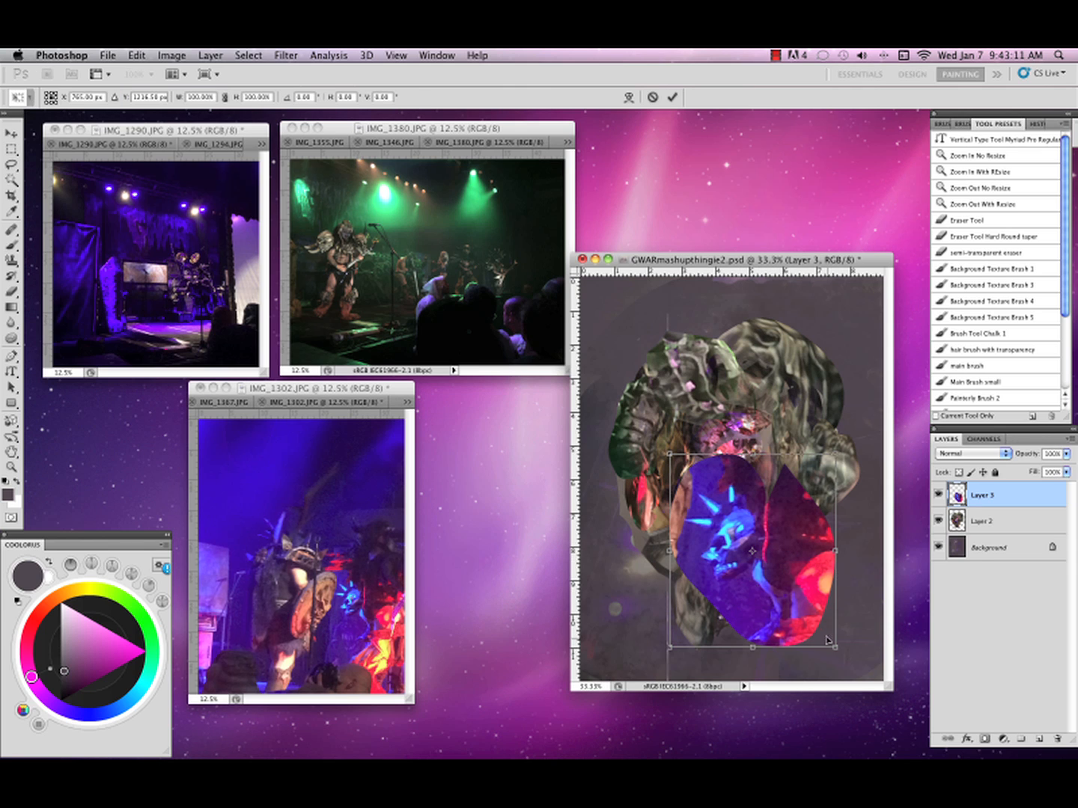
left_click_drag(828, 640, 831, 545)
left_click_drag(797, 494, 715, 516)
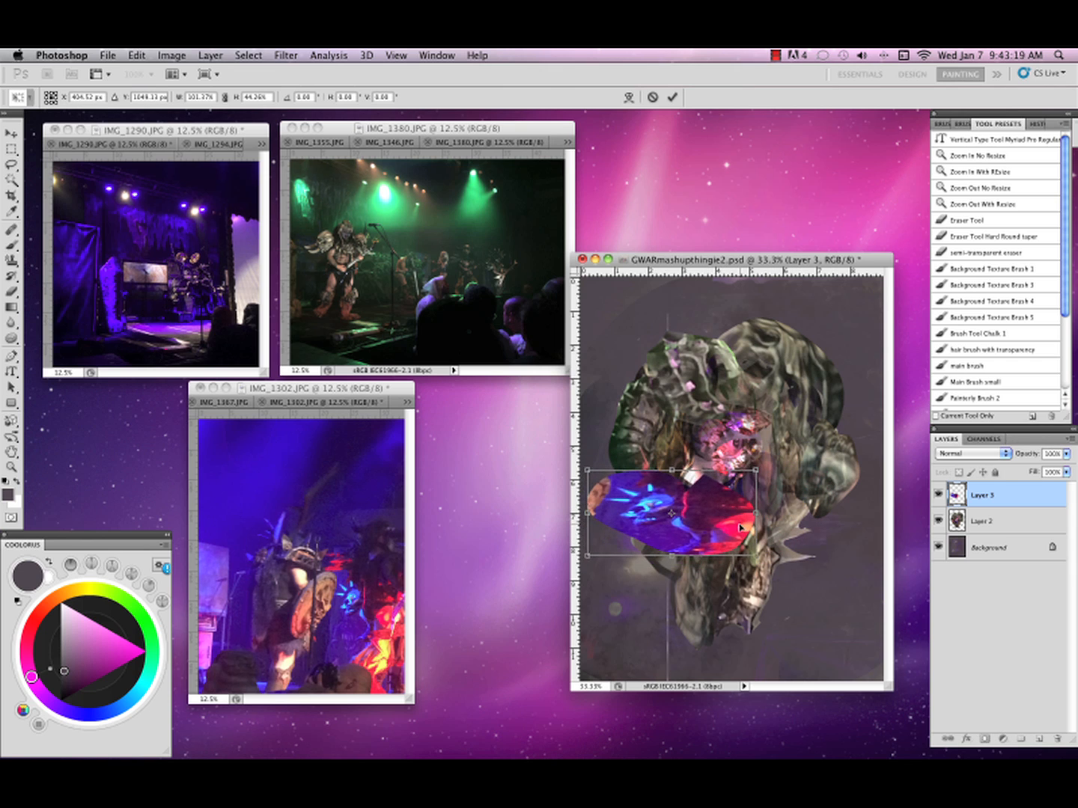
left_click_drag(785, 502, 796, 493)
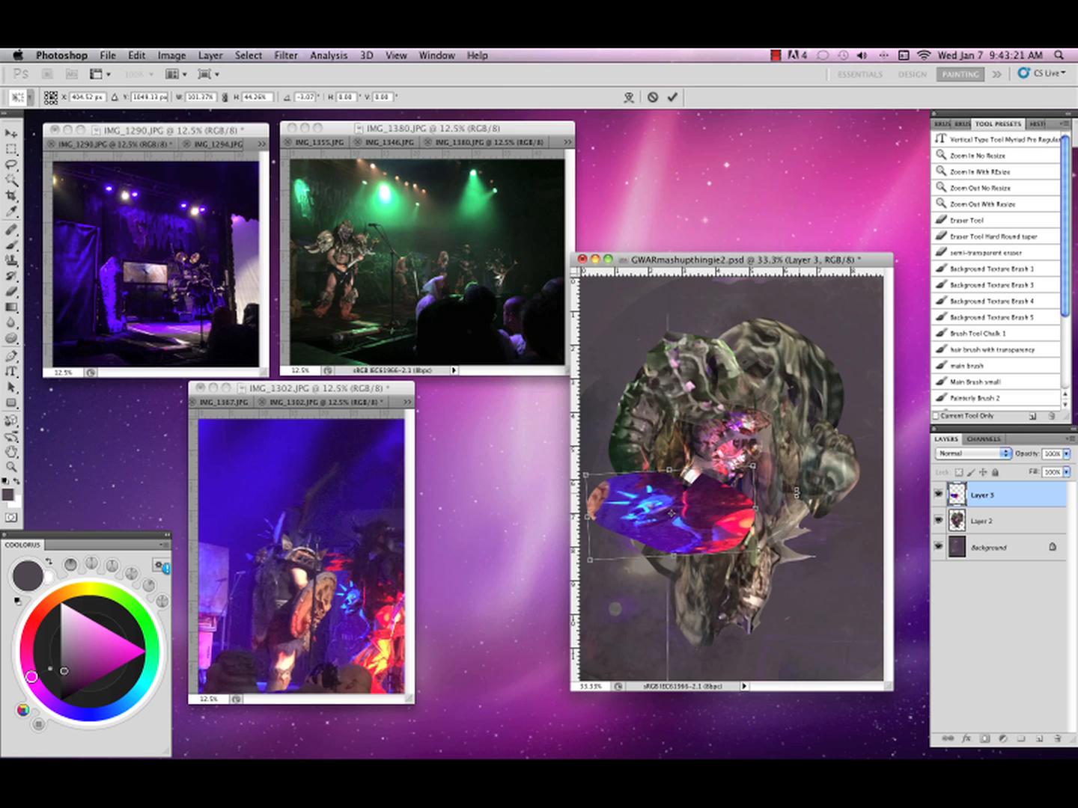
key("Return")
Erase the surplus background around the blue spiked figure with the semi-transparent eraser preset.
key("l")
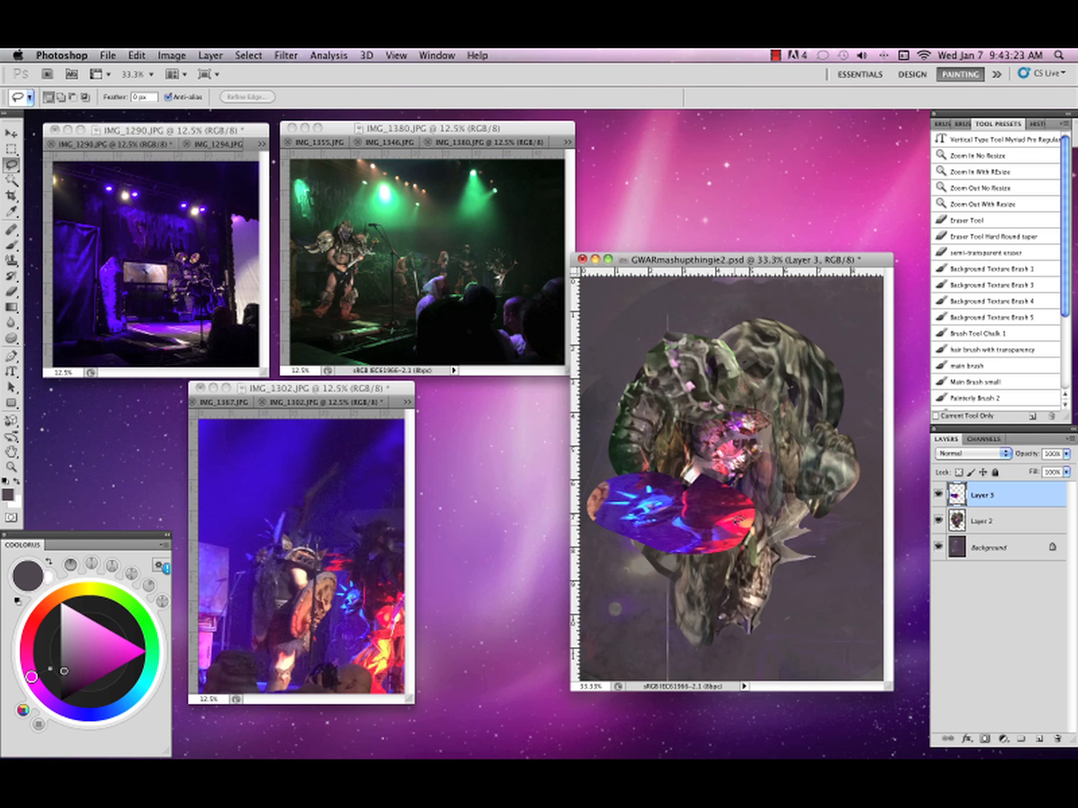
left_click(1036, 254)
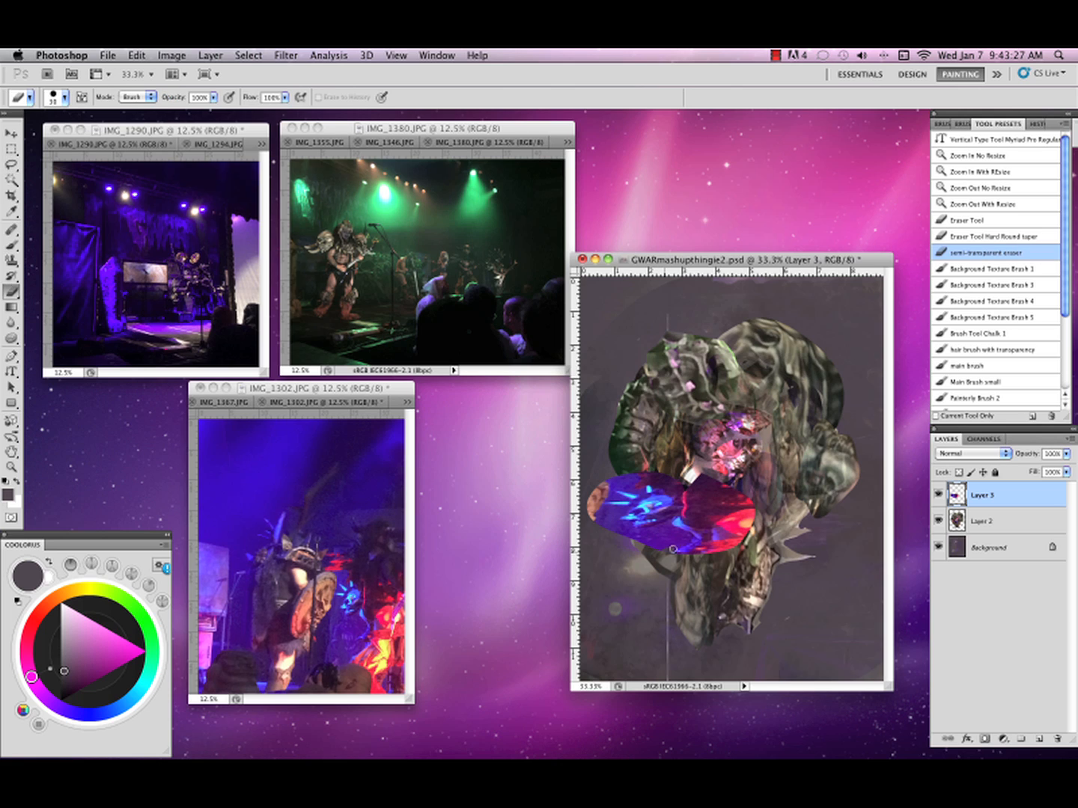
mouse_move(668, 523)
left_mouse_down()
mouse_move(633, 534)
mouse_move(659, 531)
mouse_move(640, 543)
mouse_move(661, 544)
left_mouse_up()
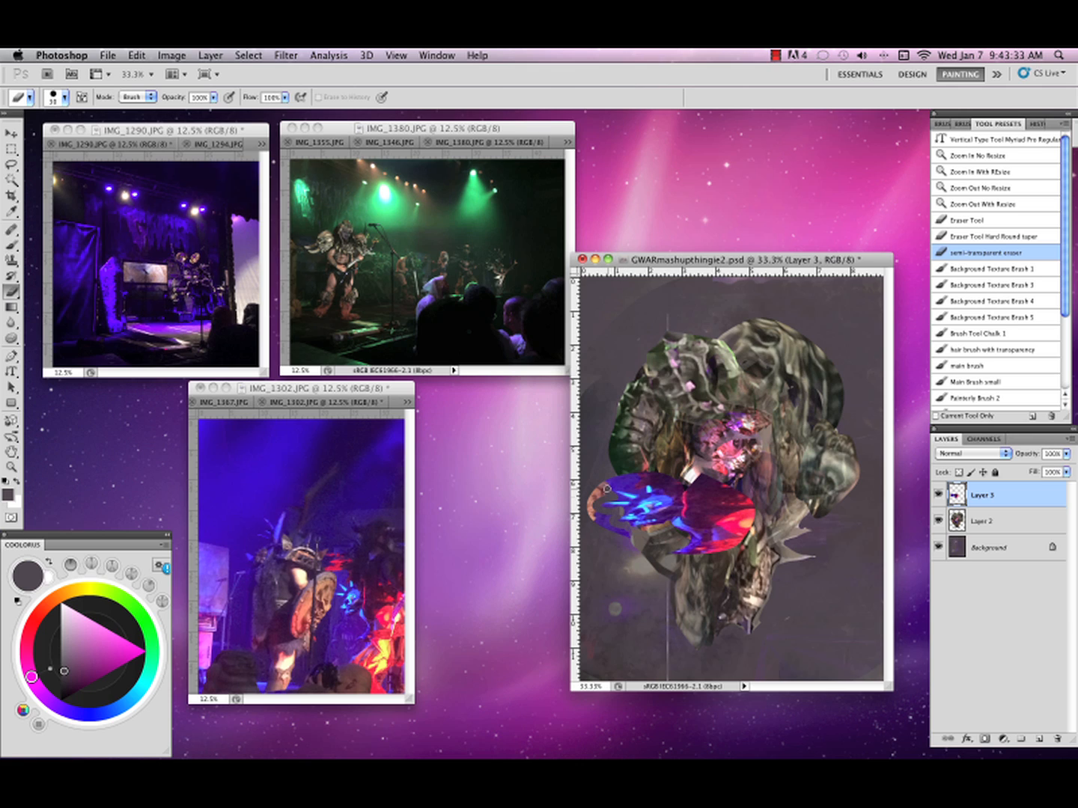
mouse_move(606, 489)
left_mouse_down()
mouse_move(647, 478)
mouse_move(584, 491)
mouse_move(607, 485)
mouse_move(598, 521)
mouse_move(621, 533)
left_mouse_up()
Compare the collage with Layer 3 hidden and shown, and set the layer's blend mode to Color Dodge.
left_click(939, 495)
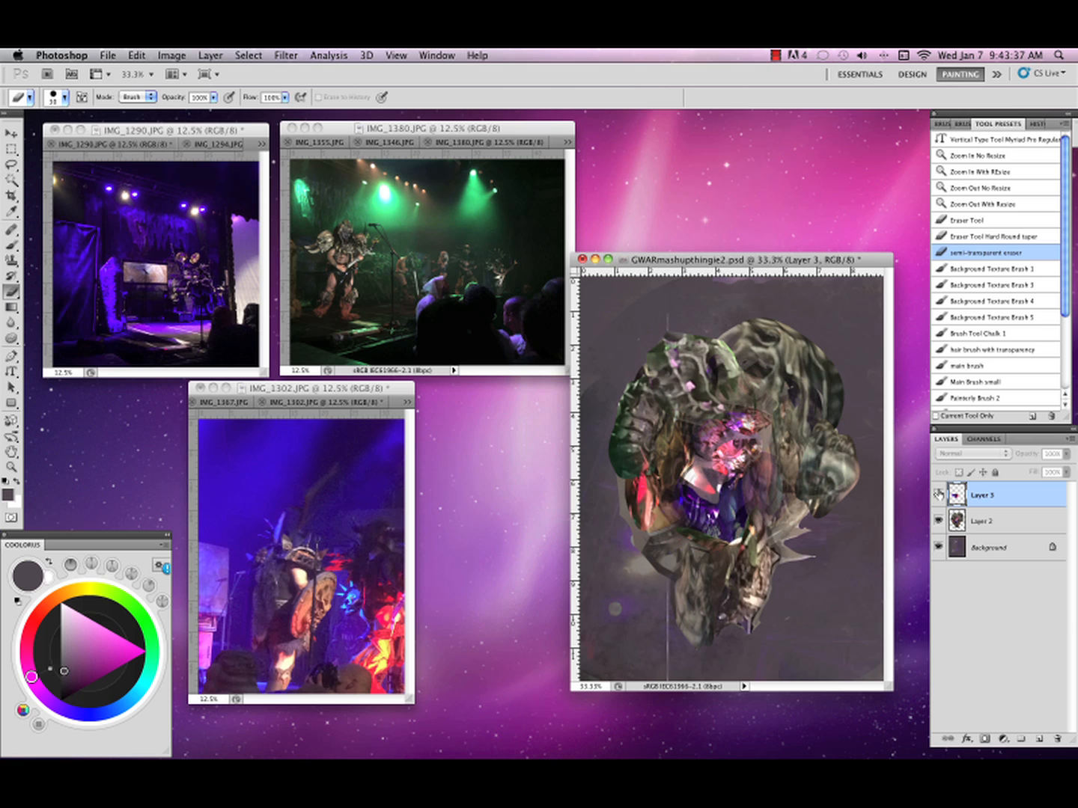
left_click(938, 495)
left_click(999, 457)
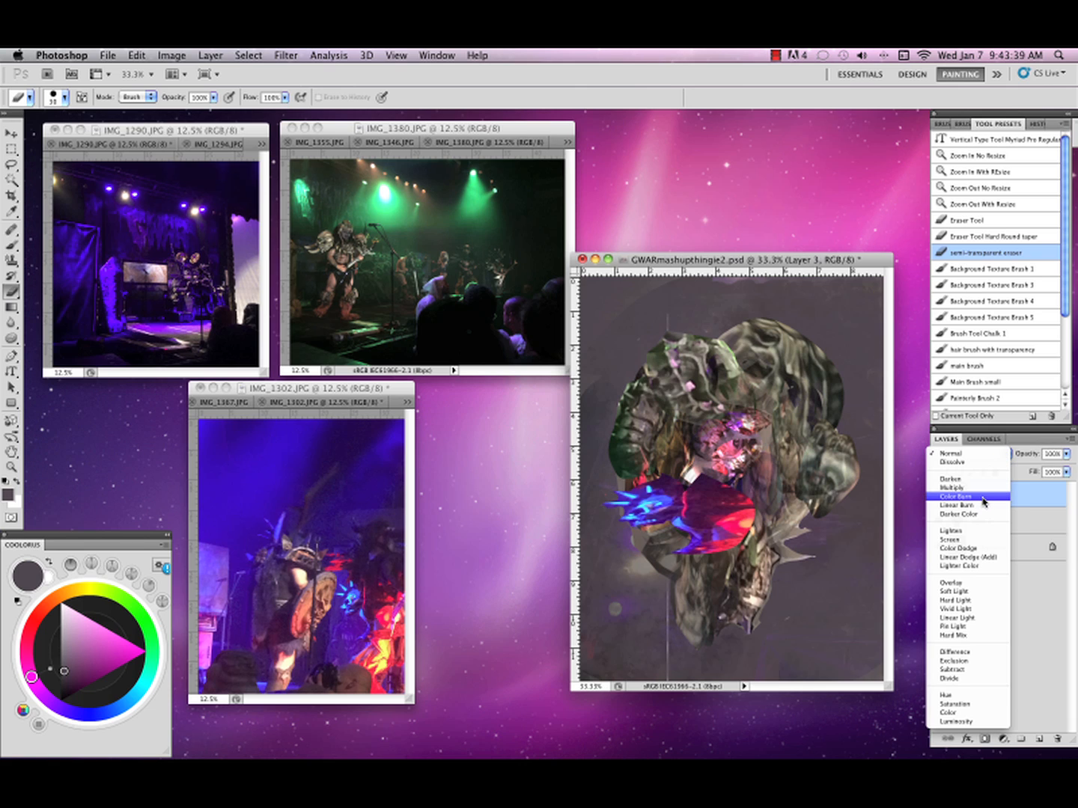
left_click(977, 548)
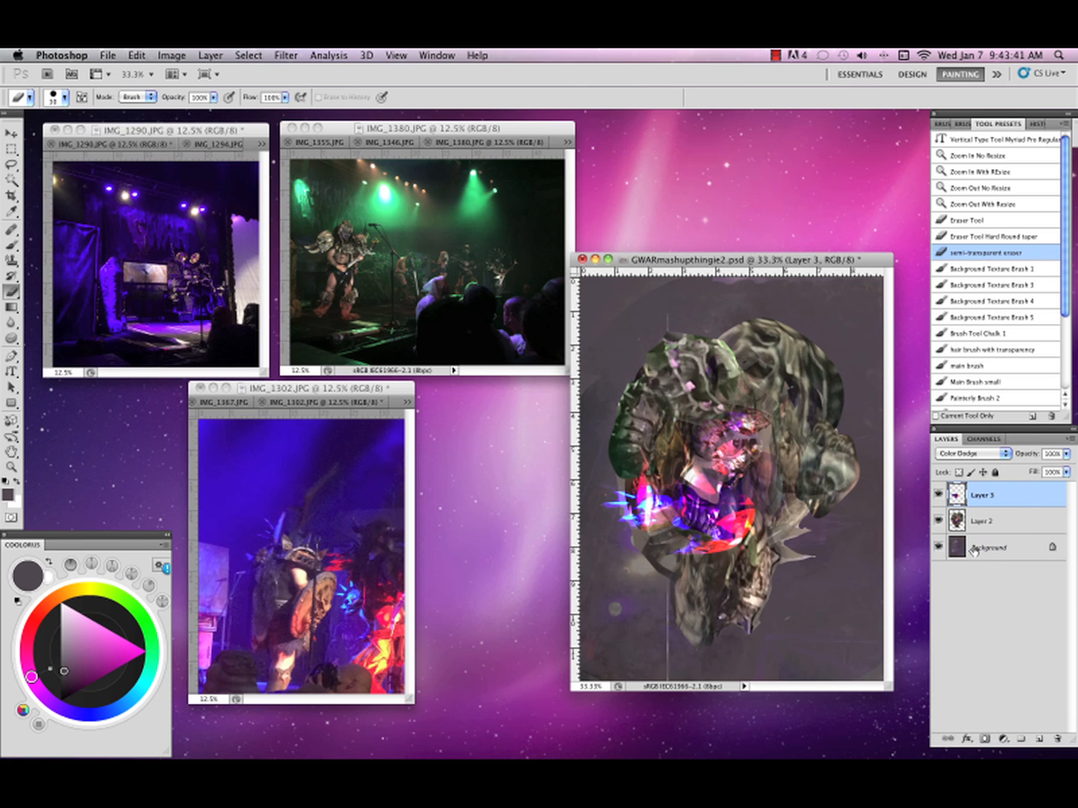
Check the Color Dodge effect by toggling Layer 3's visibility, and merge the layer down into Layer 2.
left_click(940, 496)
left_click(938, 495)
left_click(1071, 440)
left_click(945, 662)
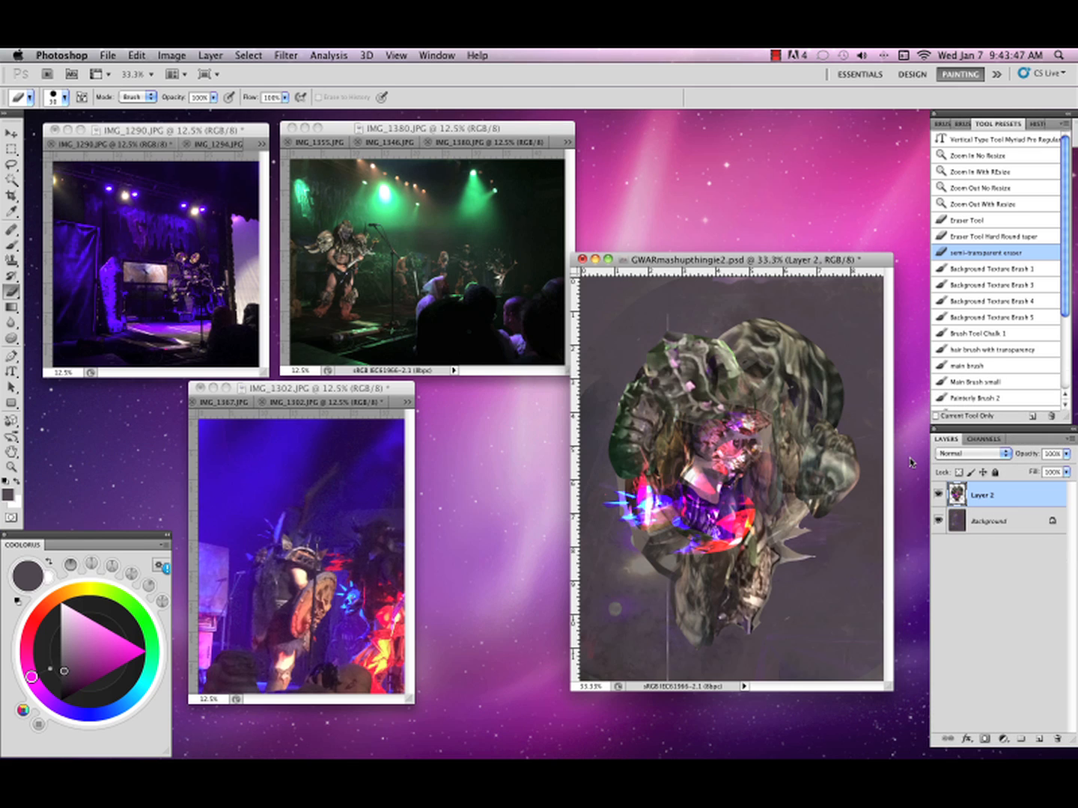
Close the IMG_1367.JPG and IMG_1302.JPG photos, and save the collage document.
left_click(194, 403)
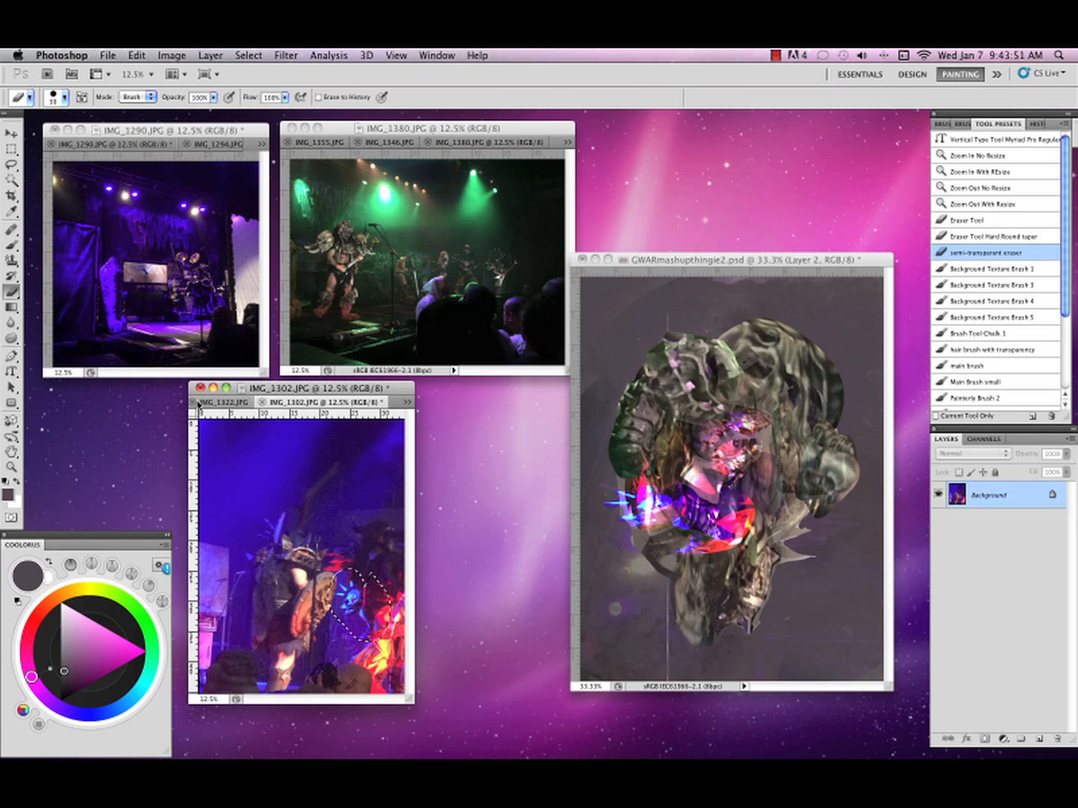
left_click(262, 401)
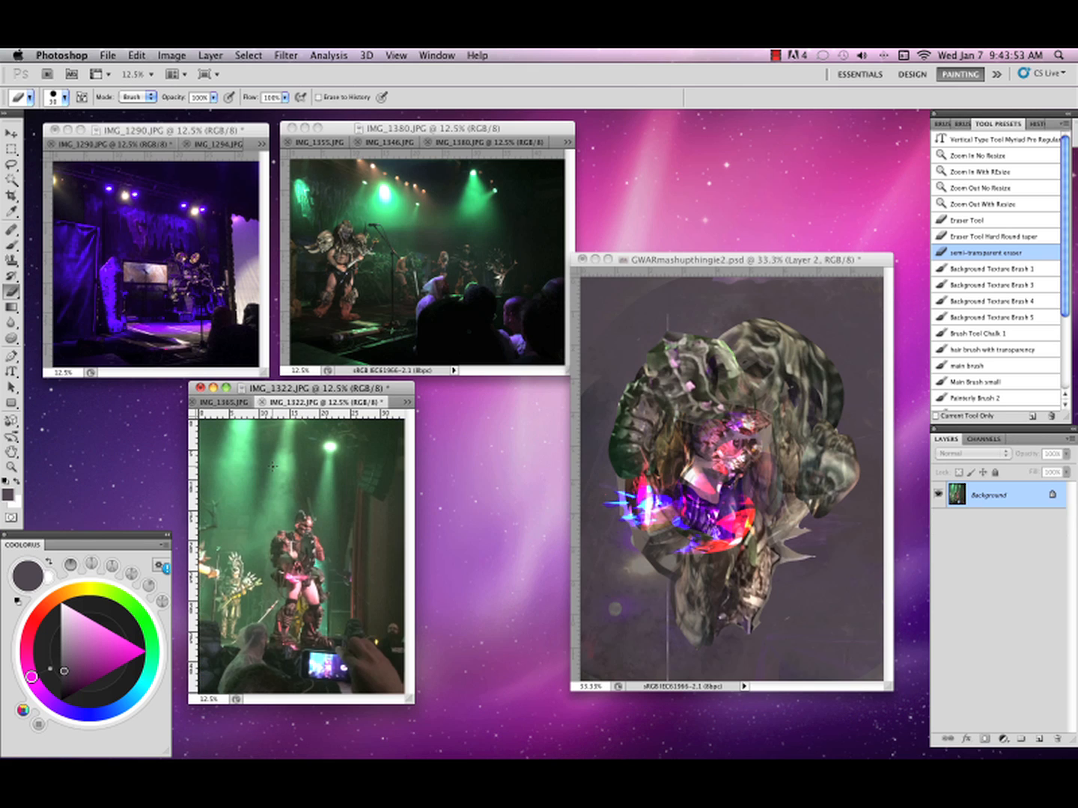
left_click(769, 271)
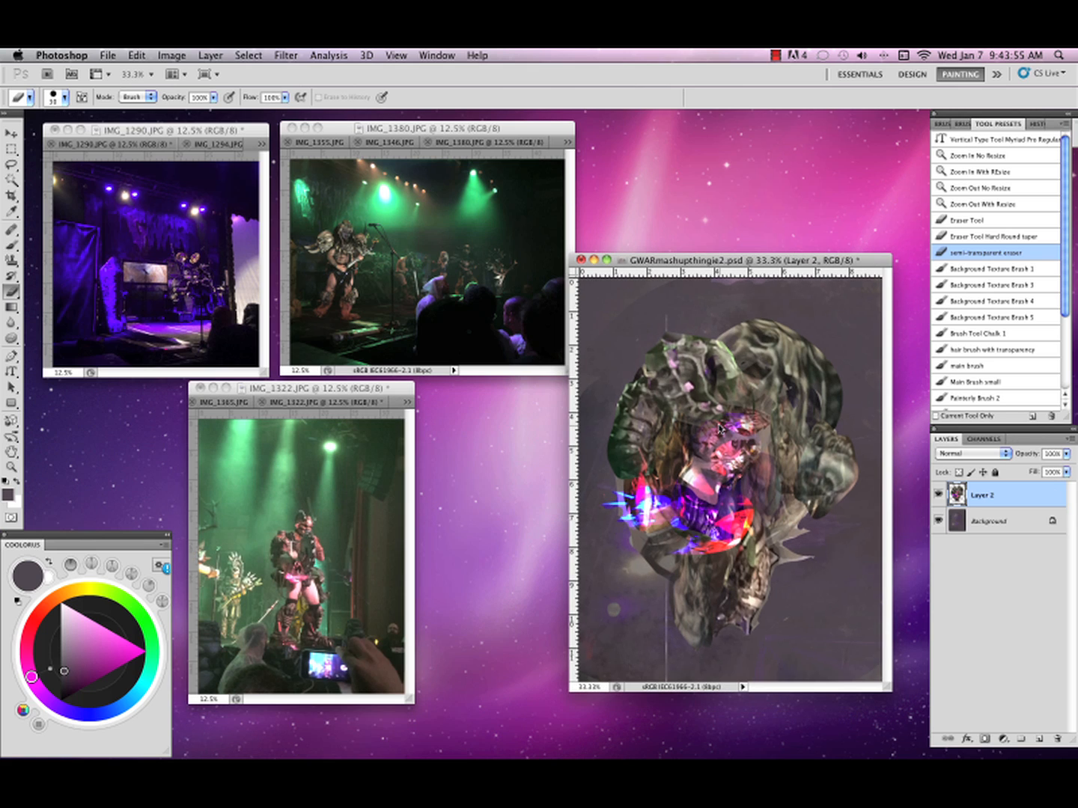
key("cmd+s")
key("l")
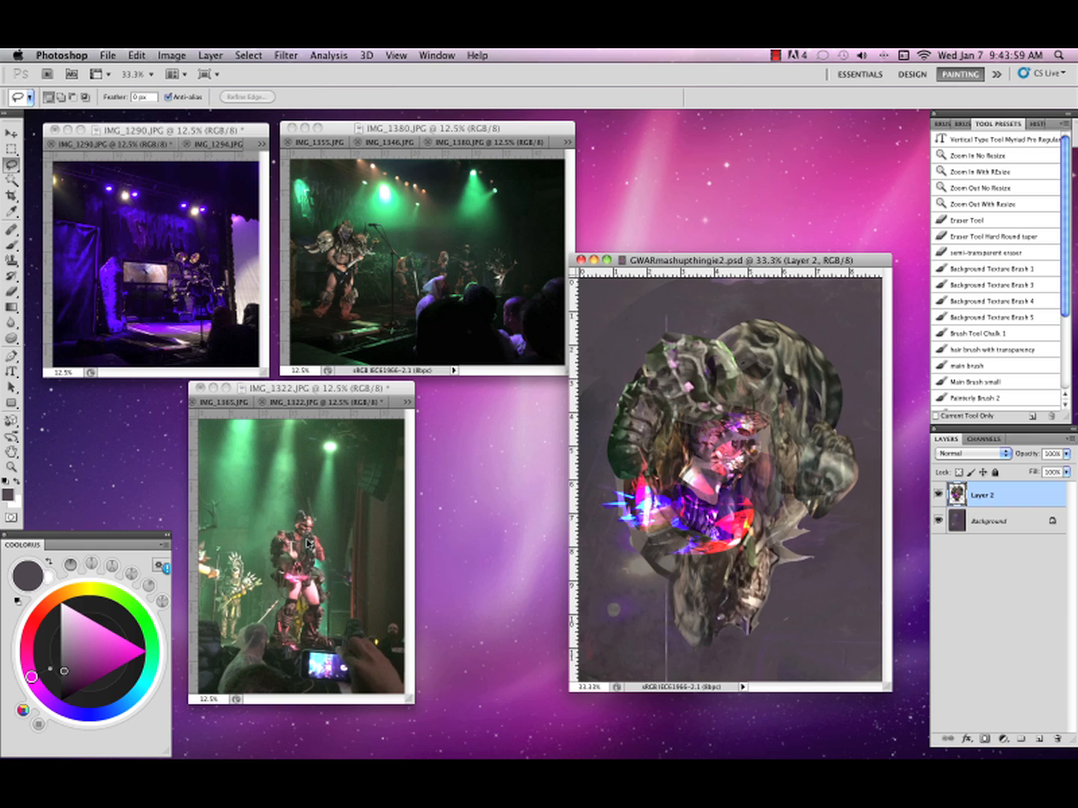
left_click(309, 544)
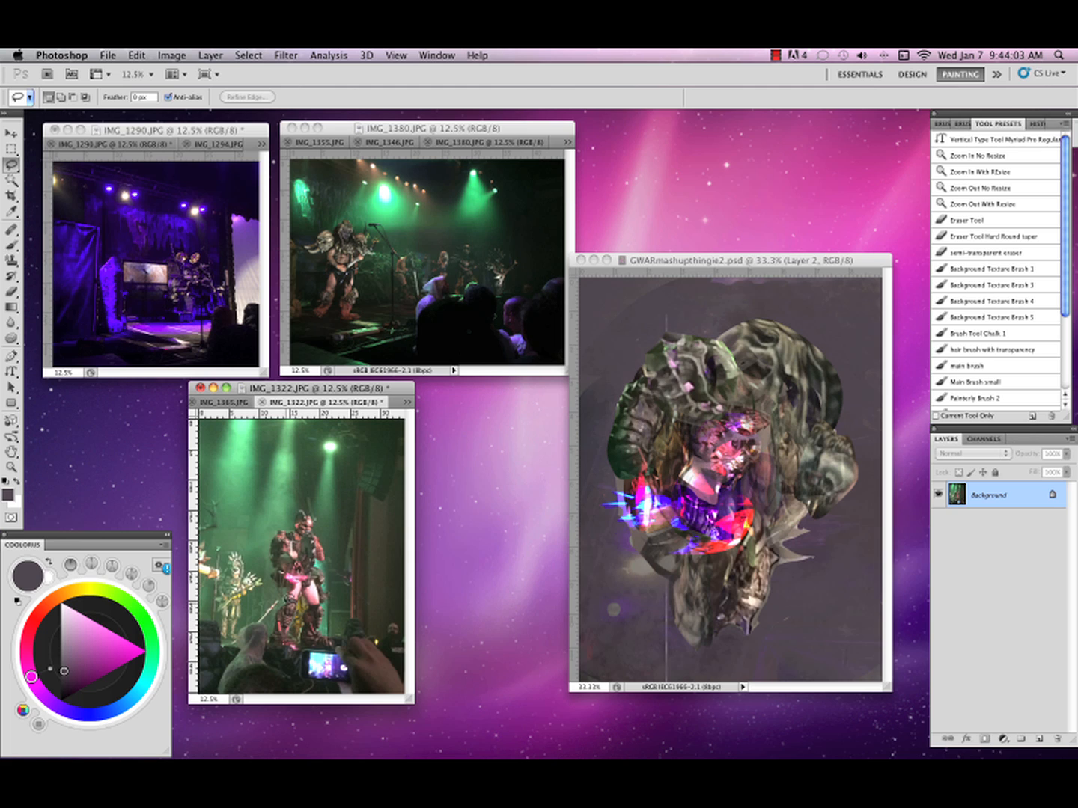
mouse_move(275, 603)
left_mouse_down()
mouse_move(299, 632)
mouse_move(464, 591)
mouse_move(799, 552)
left_mouse_up()
key("v")
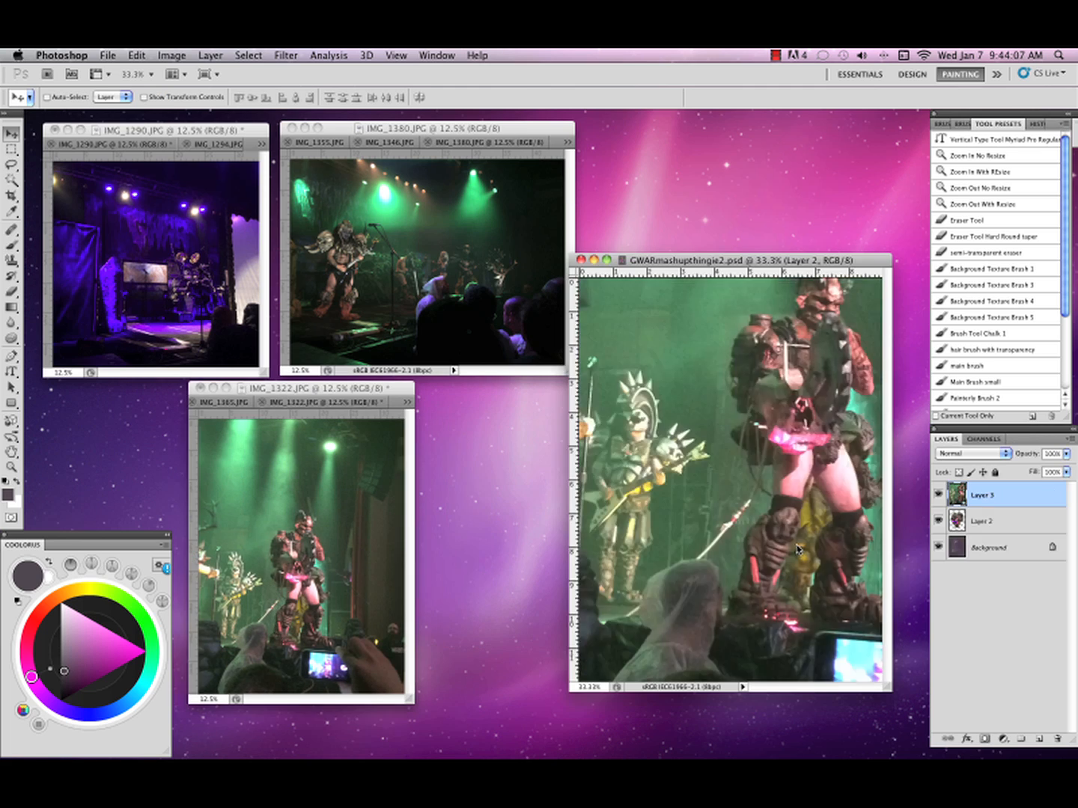
left_click_drag(973, 496, 1057, 739)
Copy a piece of the armoured leg from IMG_1322.JPG onto the collage, narrow it to about 59% width and rotate it about 33°.
left_click(309, 619)
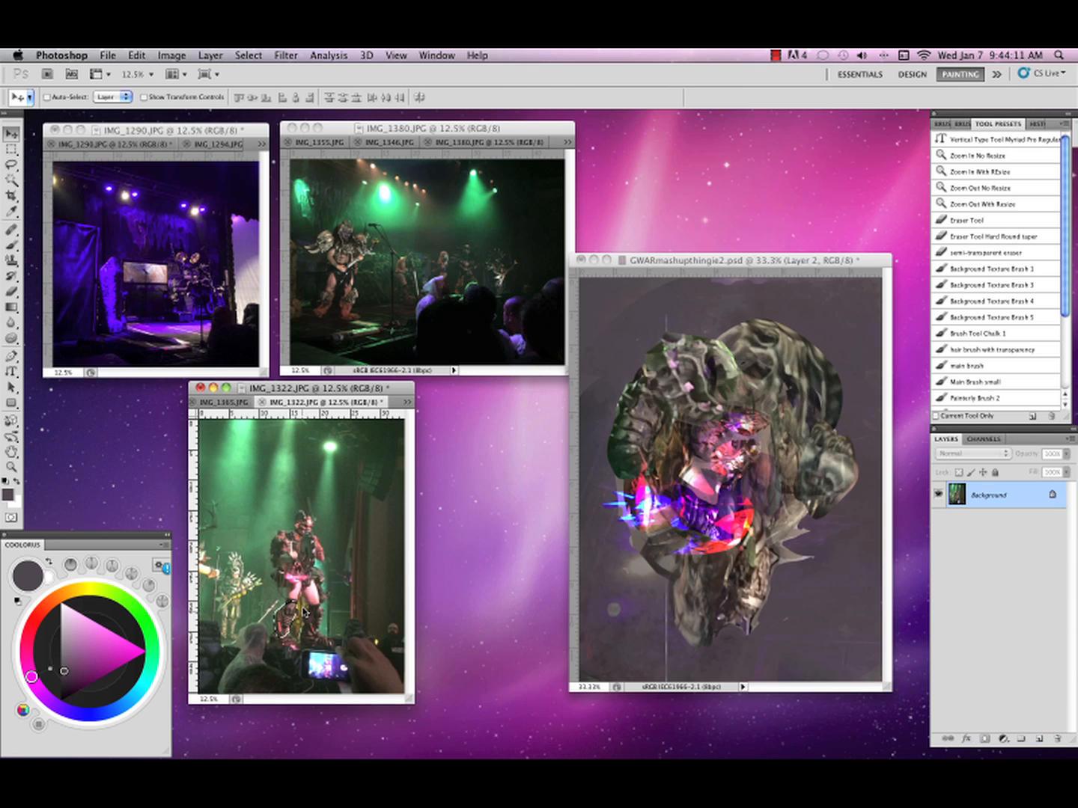
left_click_drag(303, 614, 806, 514)
key("super+t")
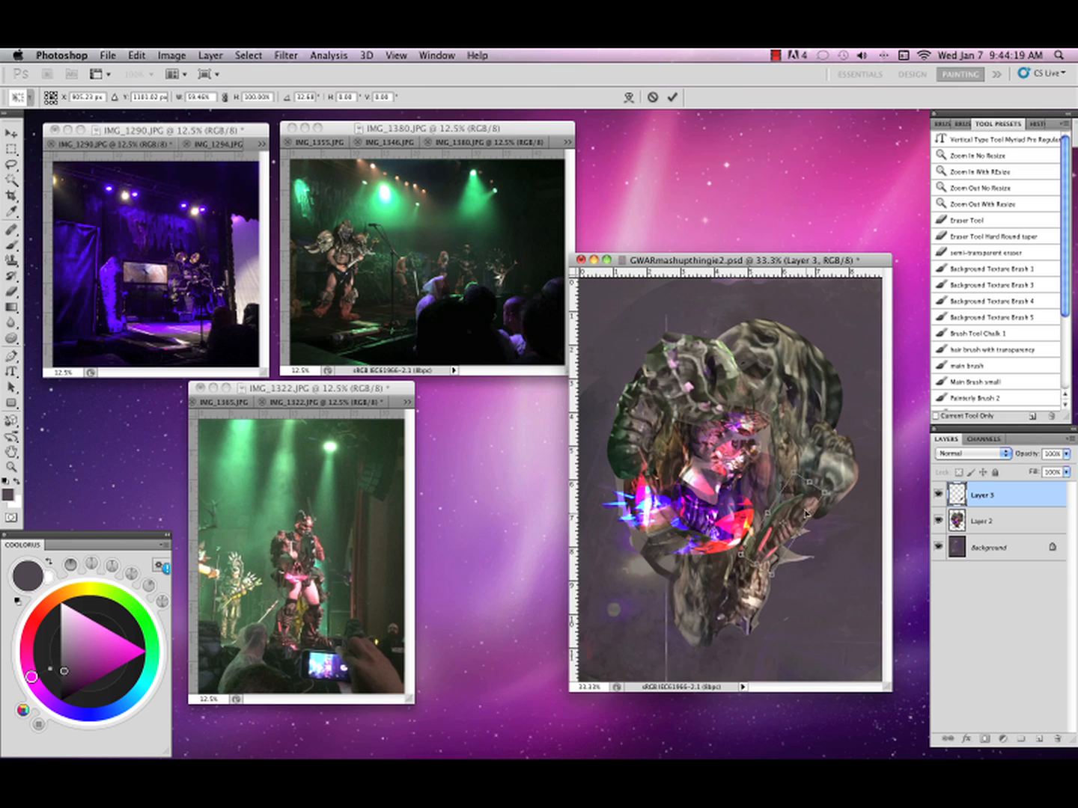
key("Return")
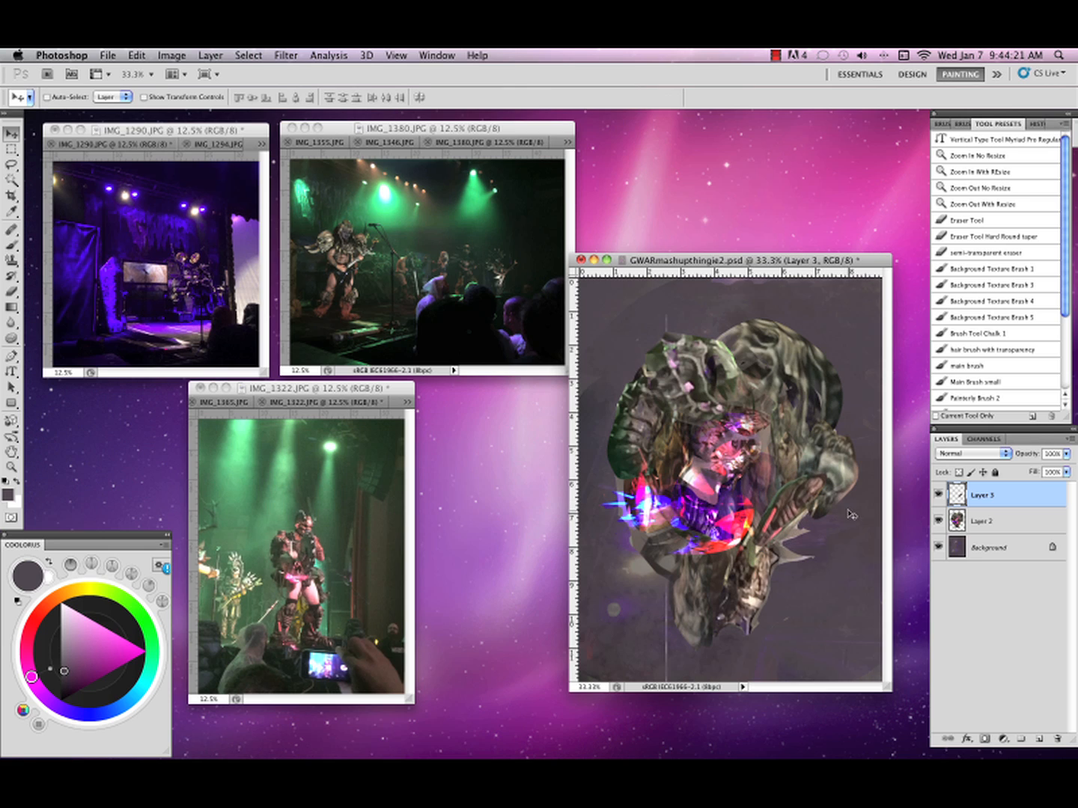
Blend the armoured leg piece into the creature with the semi-transparent eraser preset and merge it down into Layer 2.
left_click(1028, 253)
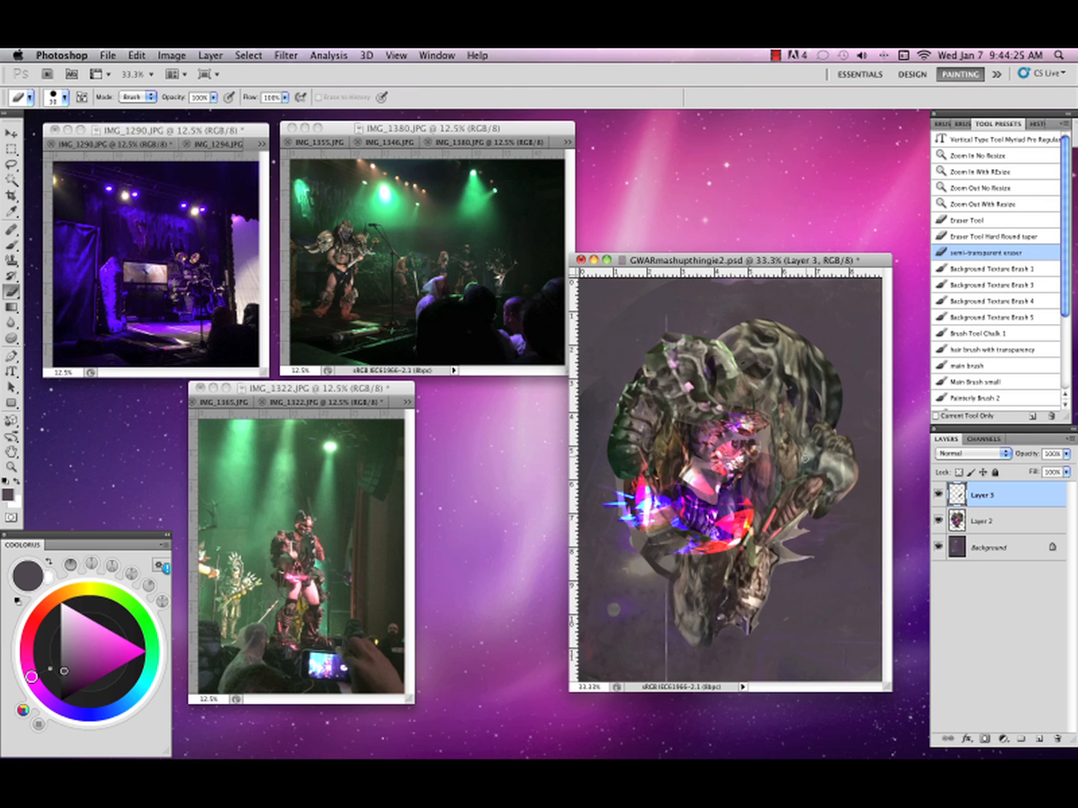
mouse_move(827, 492)
left_mouse_down()
mouse_move(767, 536)
mouse_move(825, 479)
mouse_move(763, 533)
mouse_move(820, 490)
left_mouse_up()
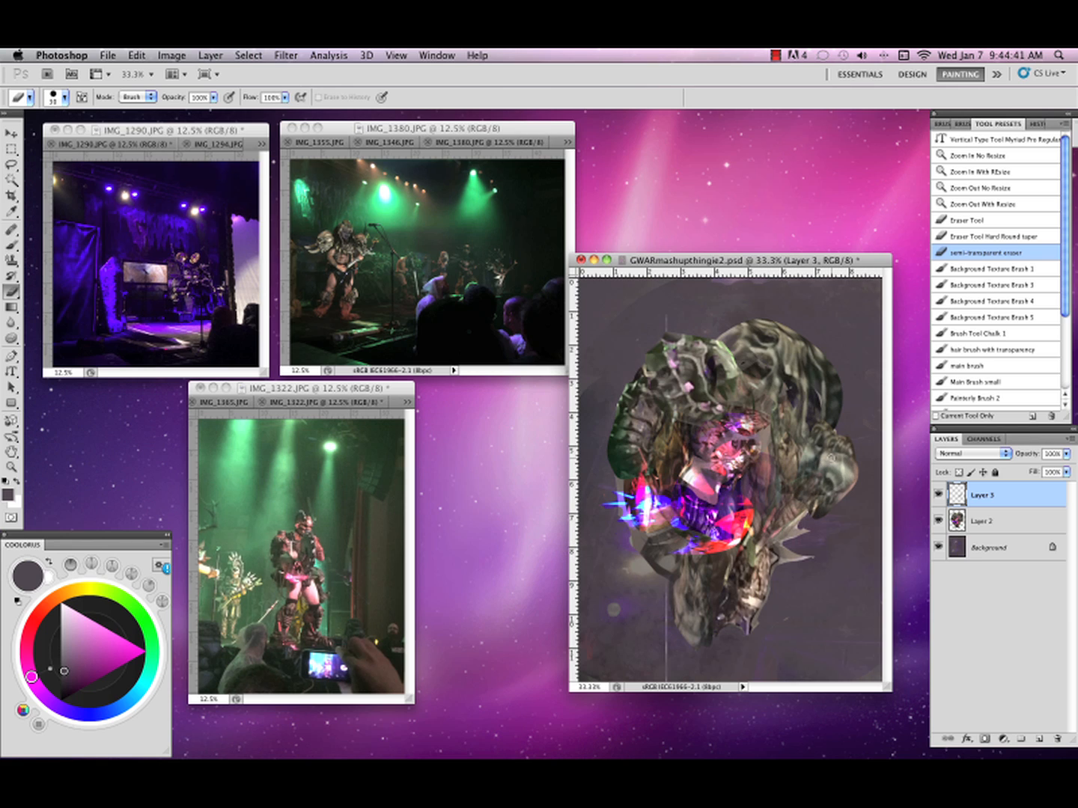
left_click(1072, 440)
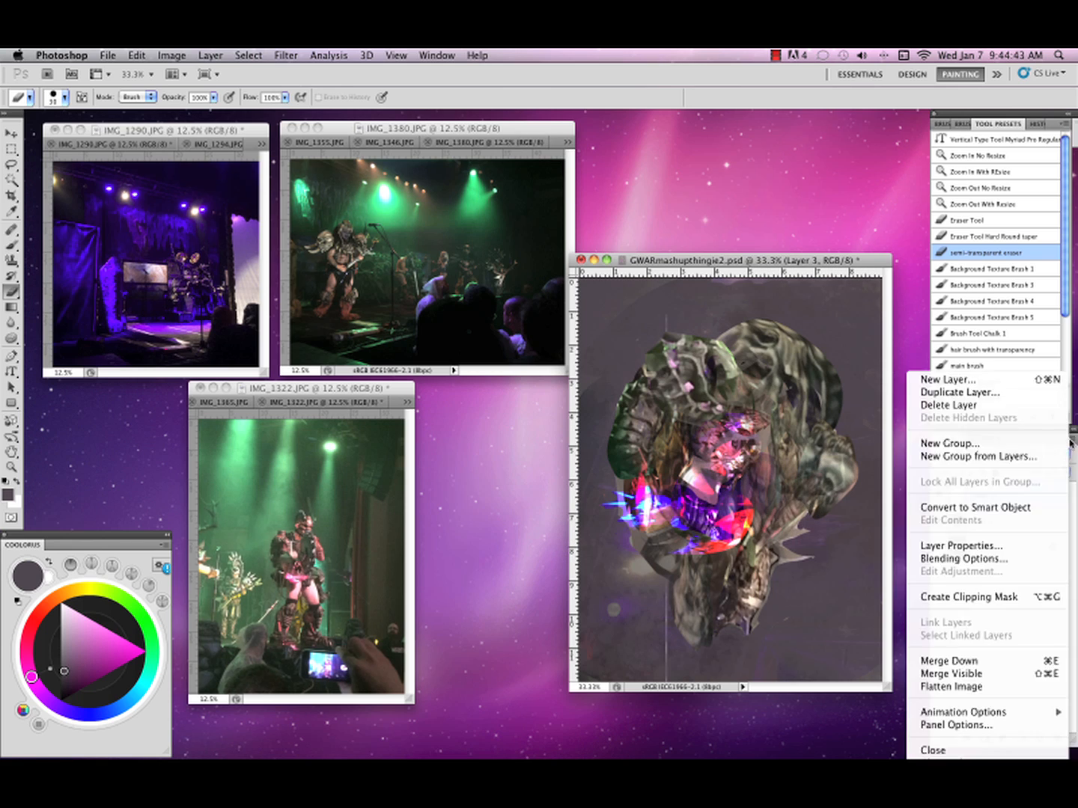
left_click(945, 661)
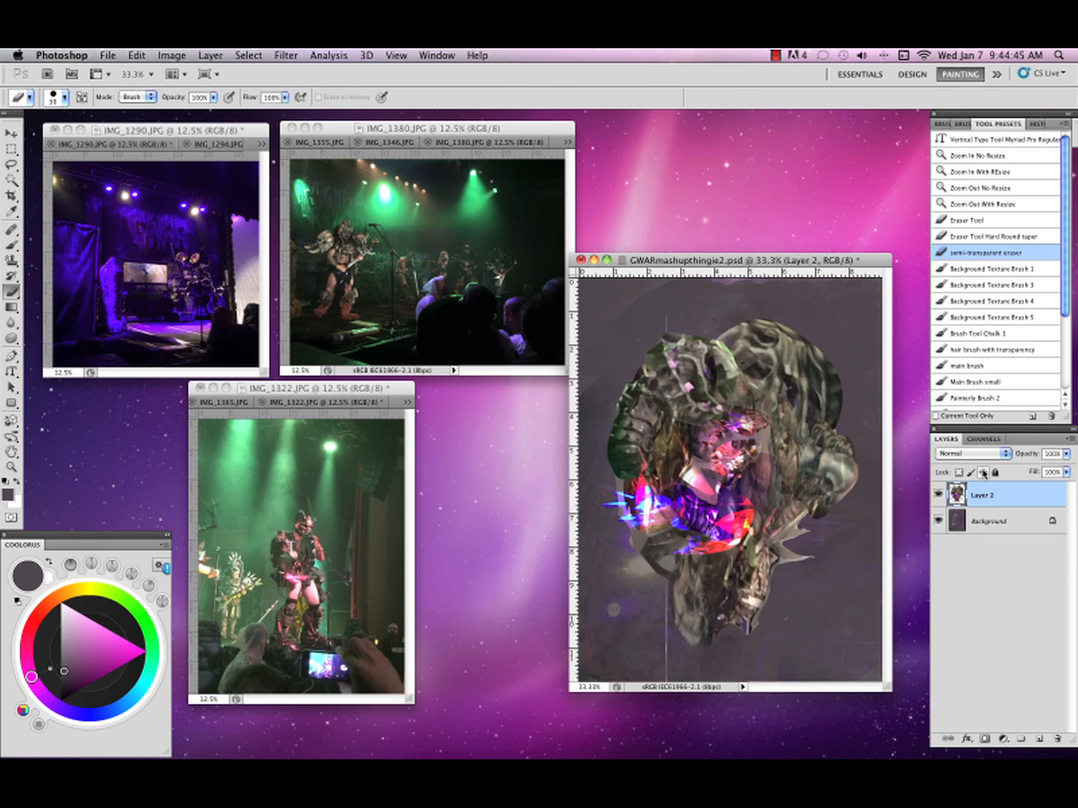
Lasso the golden spiked figure in IMG_1322.JPG and copy it onto the right side of the collage creature's face.
key("l")
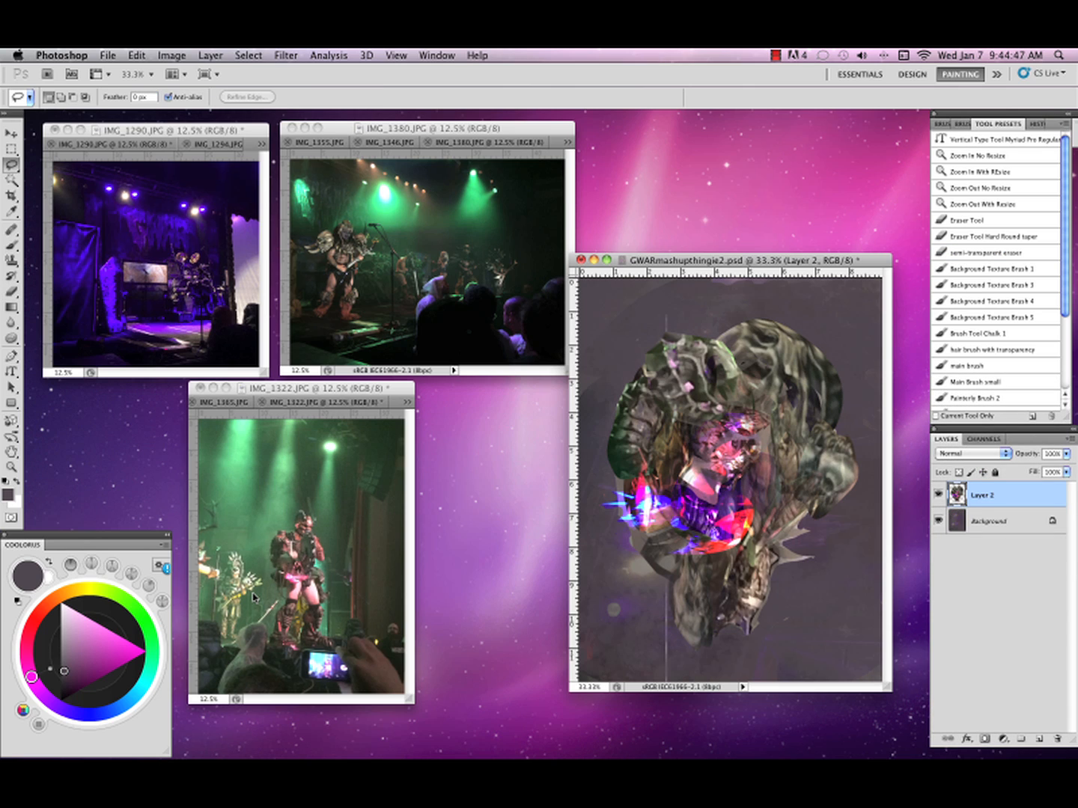
left_click(286, 534)
left_click_drag(294, 601, 291, 603)
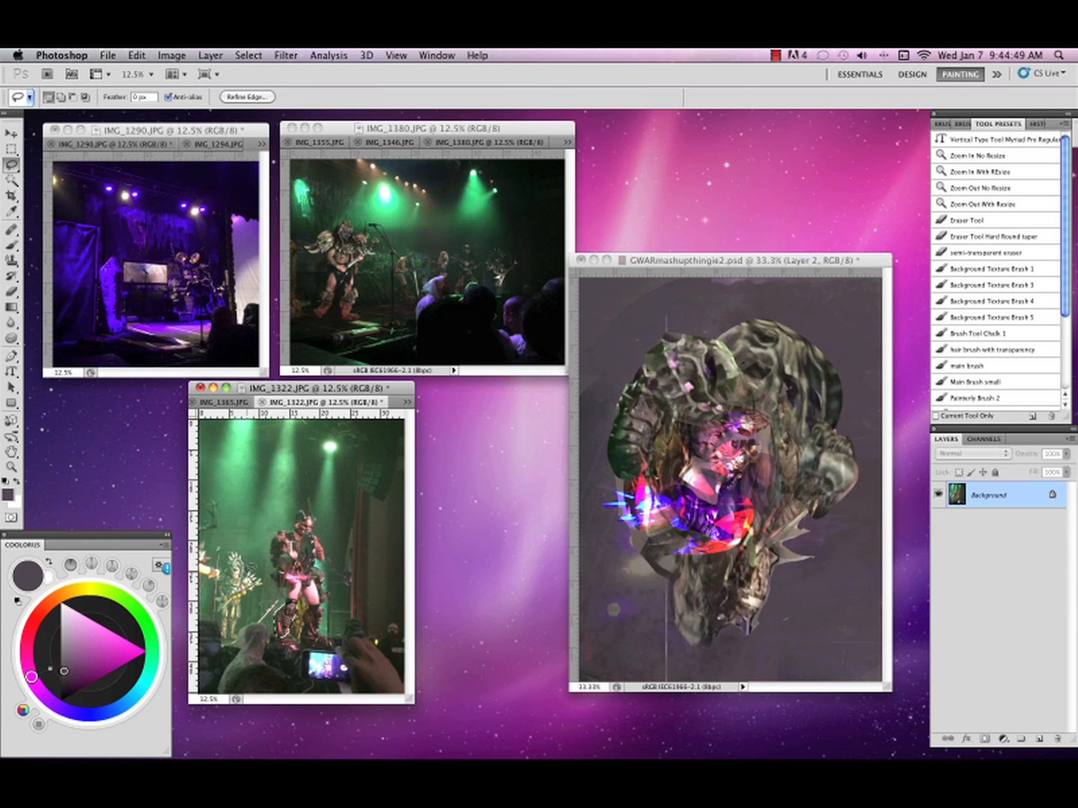
left_click(243, 573)
mouse_move(247, 584)
left_mouse_down()
mouse_move(225, 550)
mouse_move(252, 588)
mouse_move(351, 554)
mouse_move(801, 480)
mouse_move(784, 487)
left_mouse_up()
key("v")
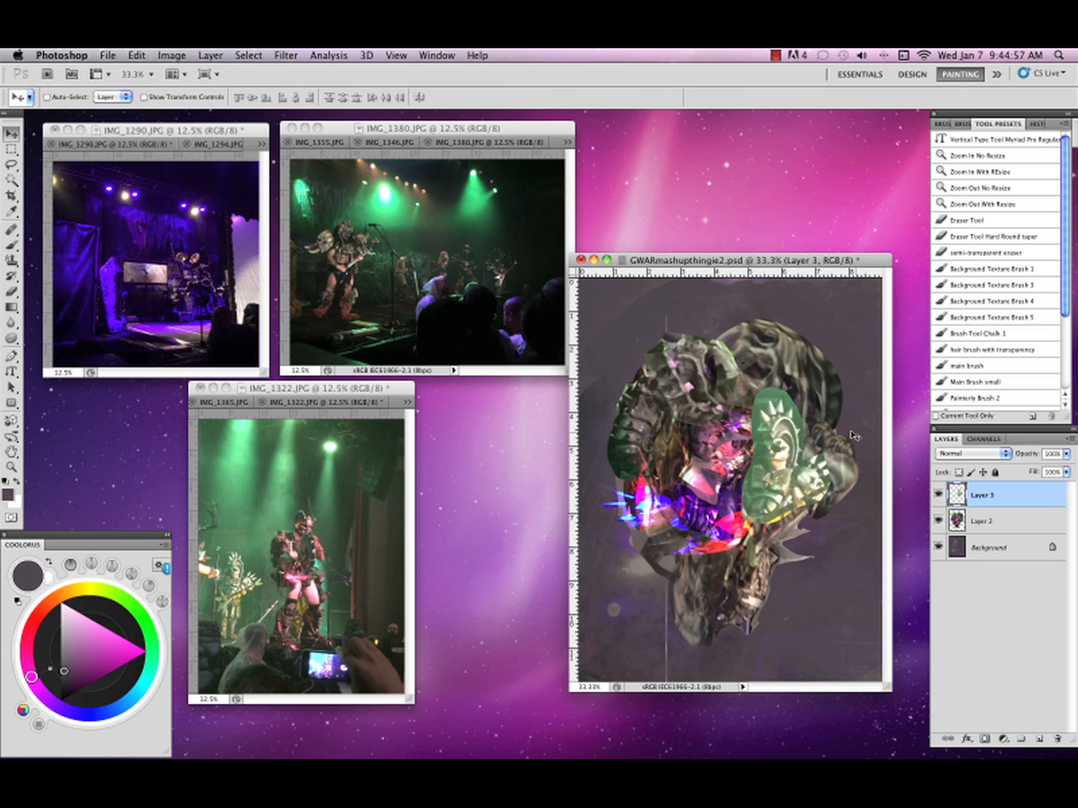
Set the spiked figure layer's blend mode to Overlay and merge it down into Layer 2.
left_click(1005, 454)
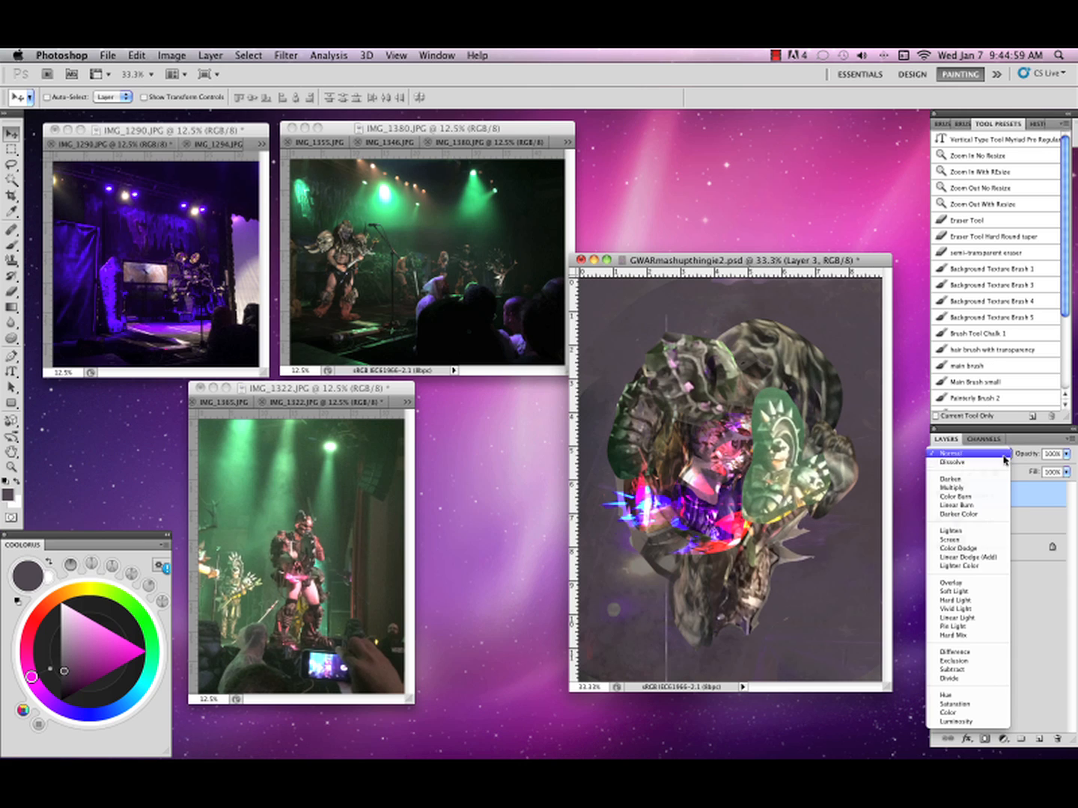
left_click(955, 583)
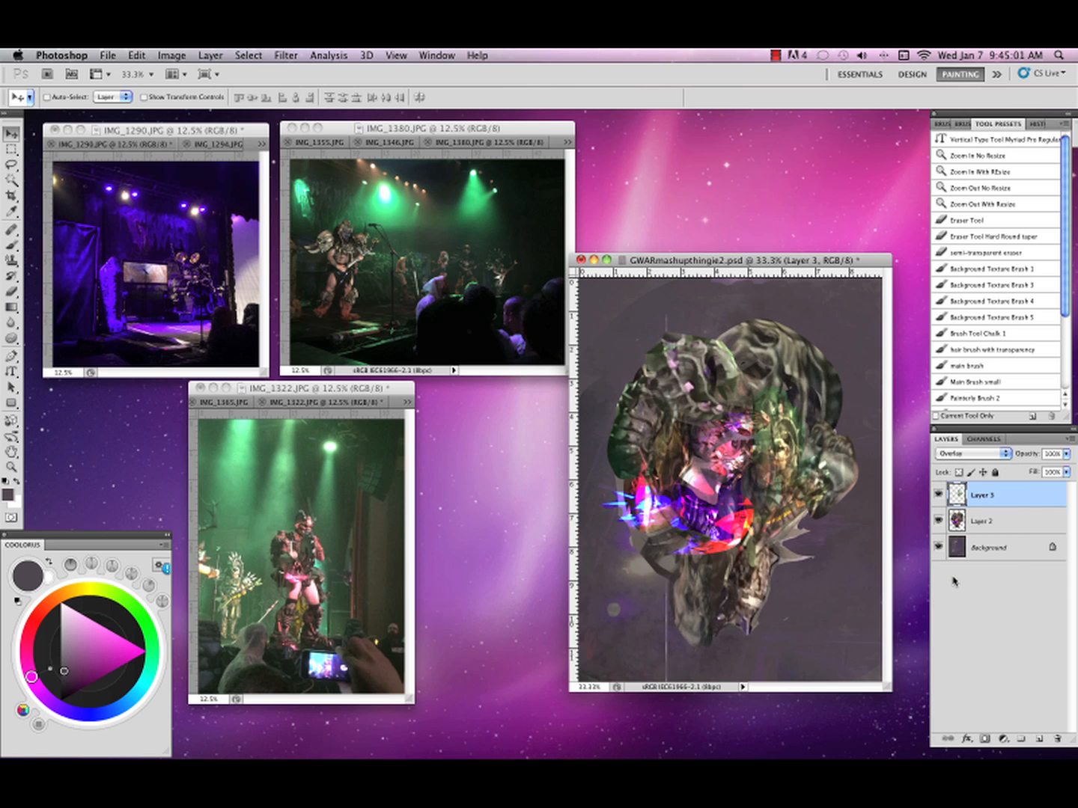
left_click(1069, 445)
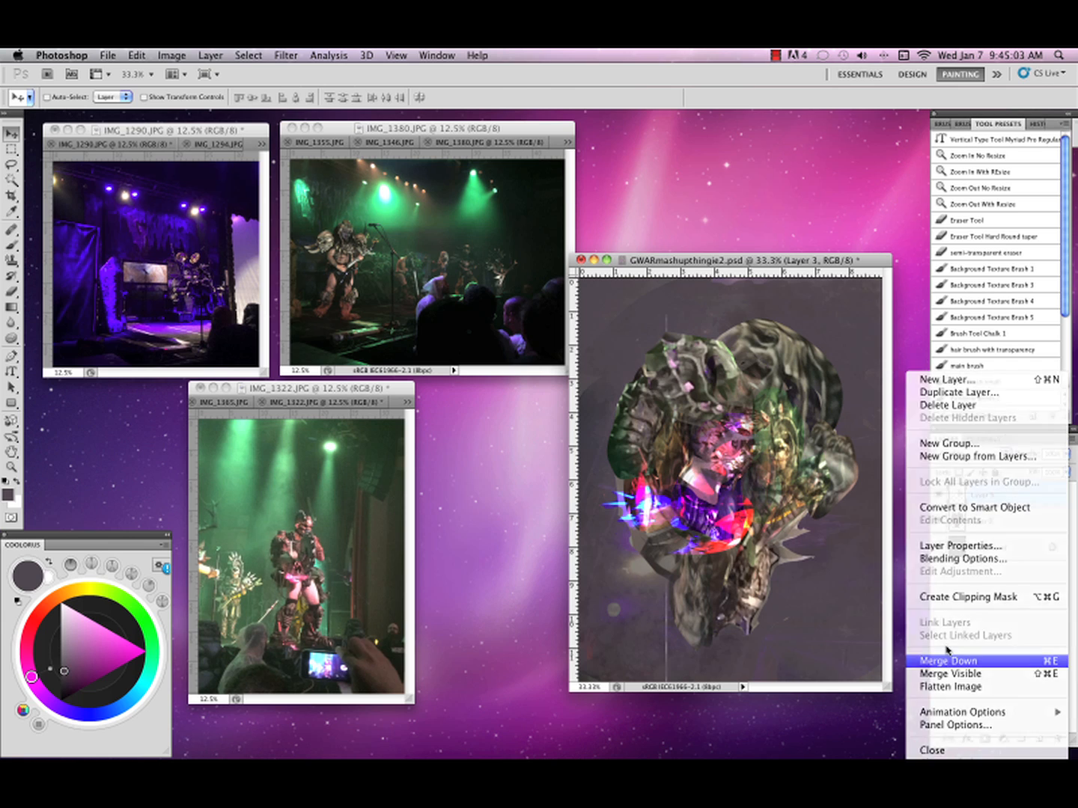
left_click(898, 659)
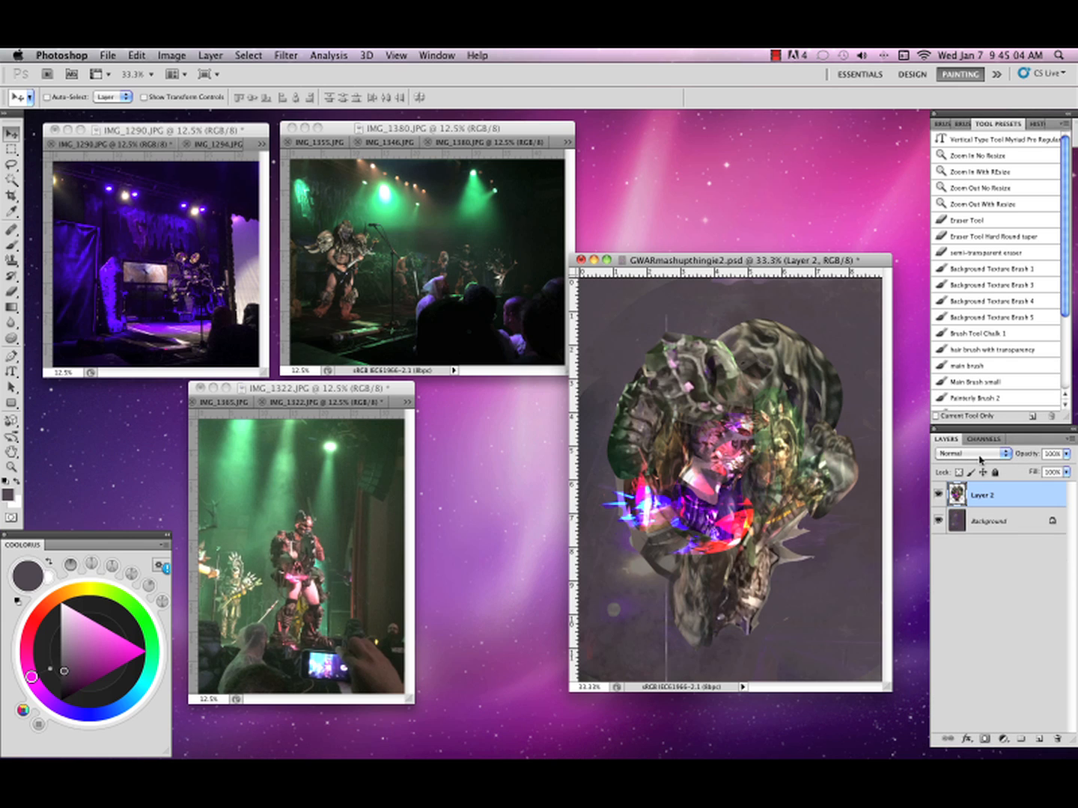
Copy the performer's hips and thighs from IMG_1365.JPG into the collage, shrink the piece and place it on the creature's upper right.
left_click(215, 397)
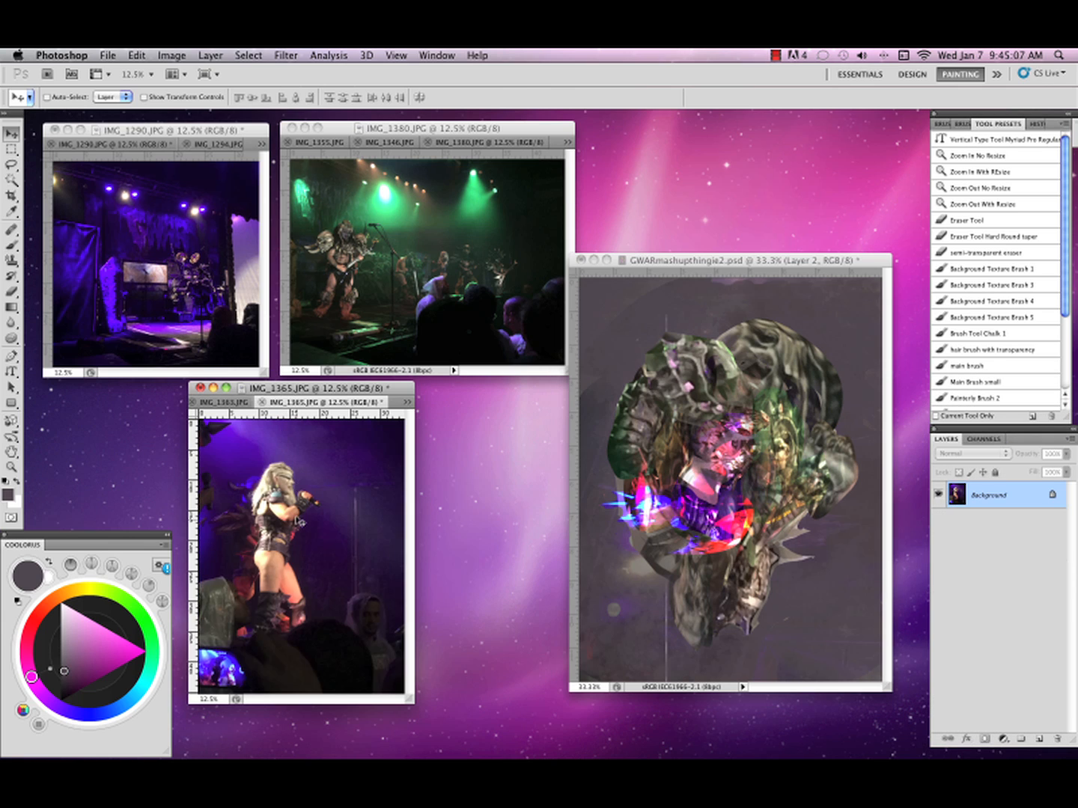
key("l")
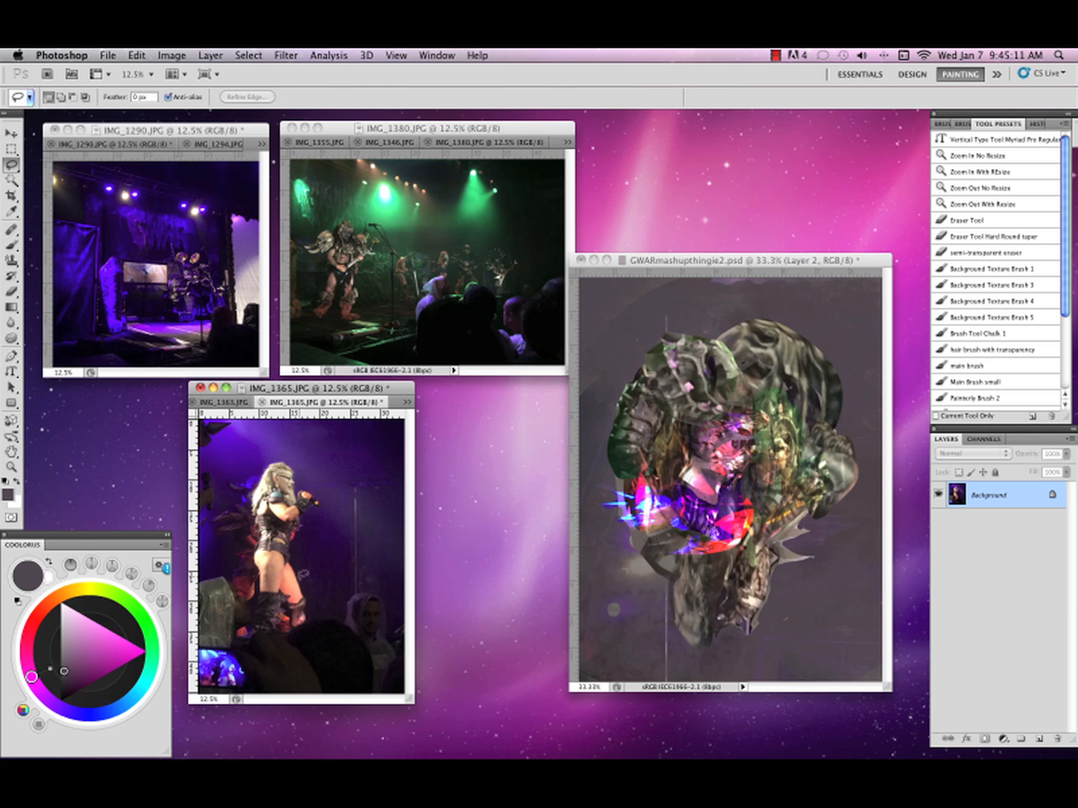
mouse_move(293, 602)
left_mouse_down()
mouse_move(256, 576)
mouse_move(248, 541)
mouse_move(299, 545)
mouse_move(296, 603)
mouse_move(738, 569)
mouse_move(801, 523)
mouse_move(780, 587)
left_mouse_up()
key("v")
key("ctrl+t")
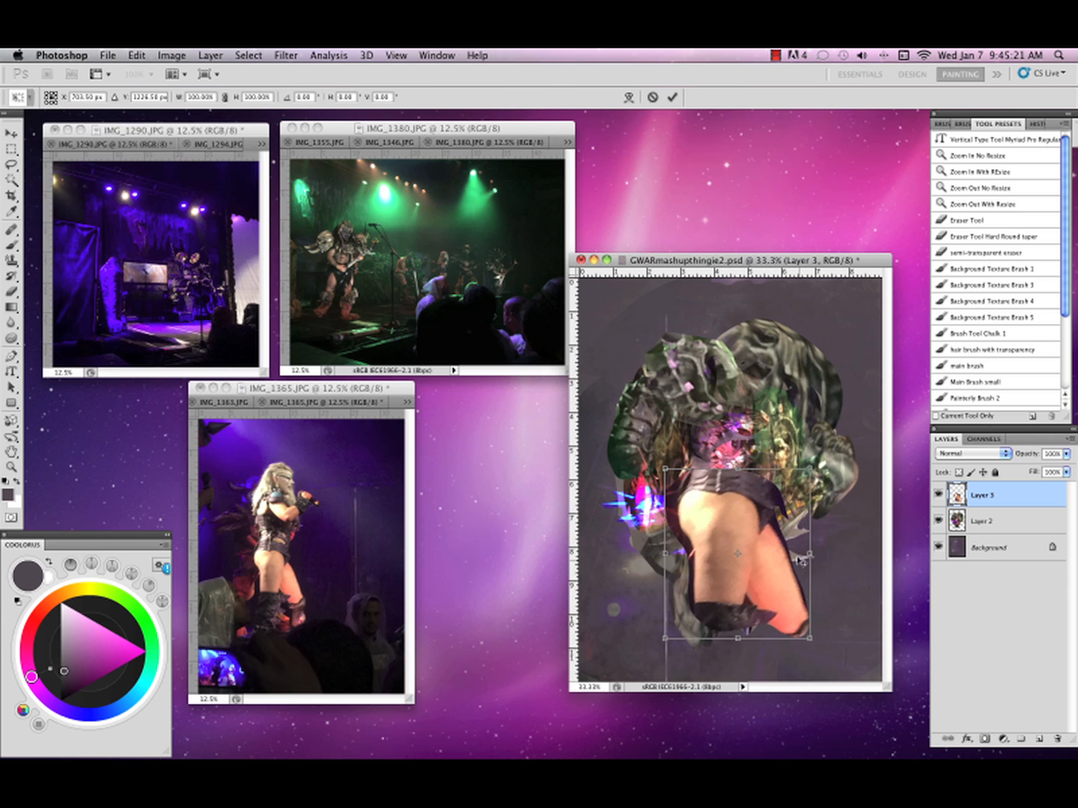
left_click_drag(812, 640, 810, 419)
key("Return")
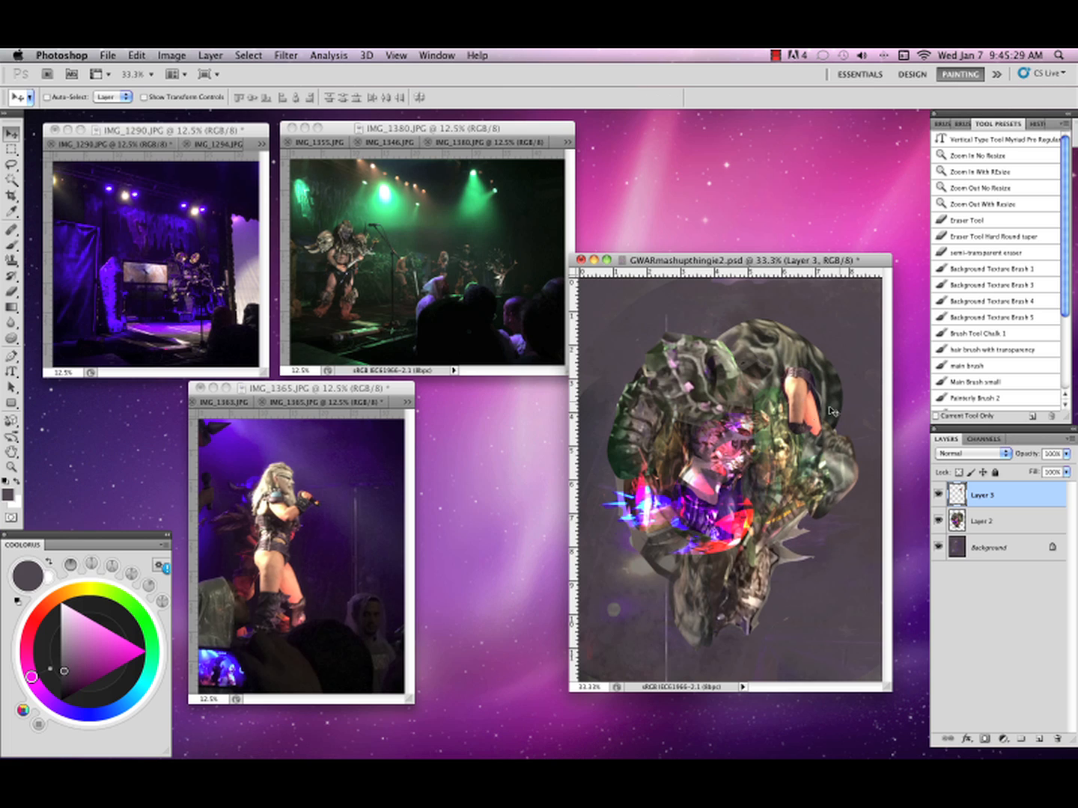
Set the legs piece's blend mode to Overlay and rotate it about -19° to follow the creature's upper-right curve.
left_click(1006, 454)
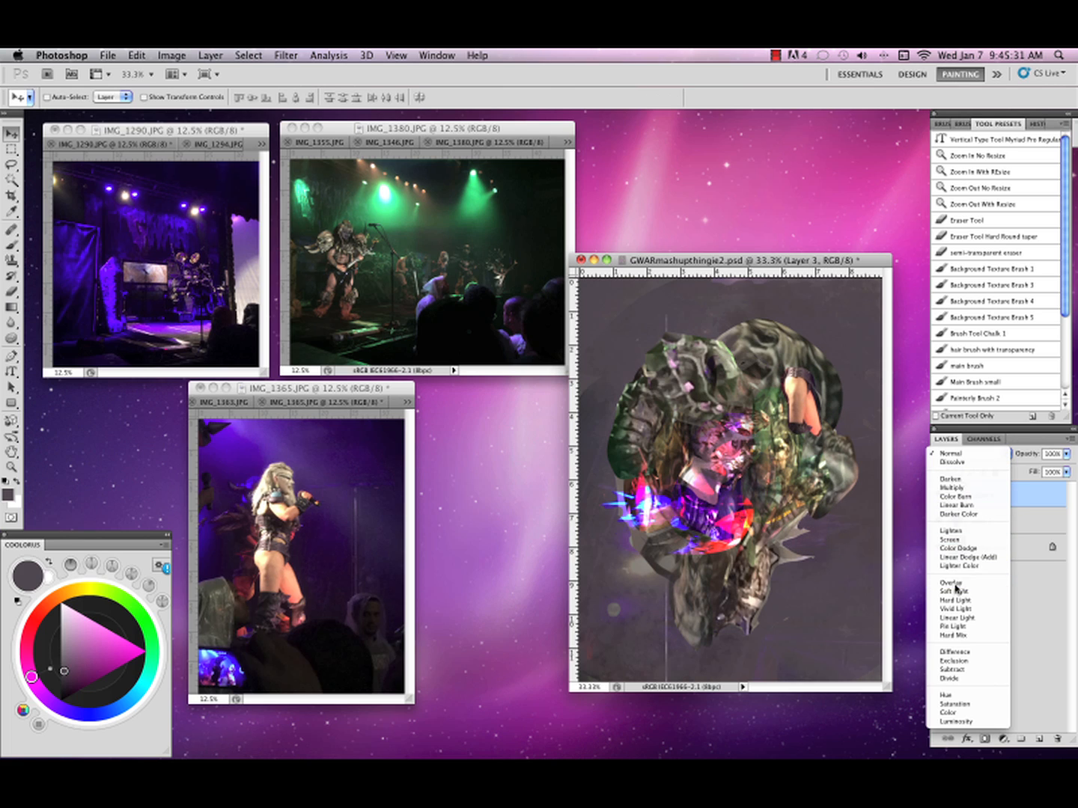
left_click(954, 582)
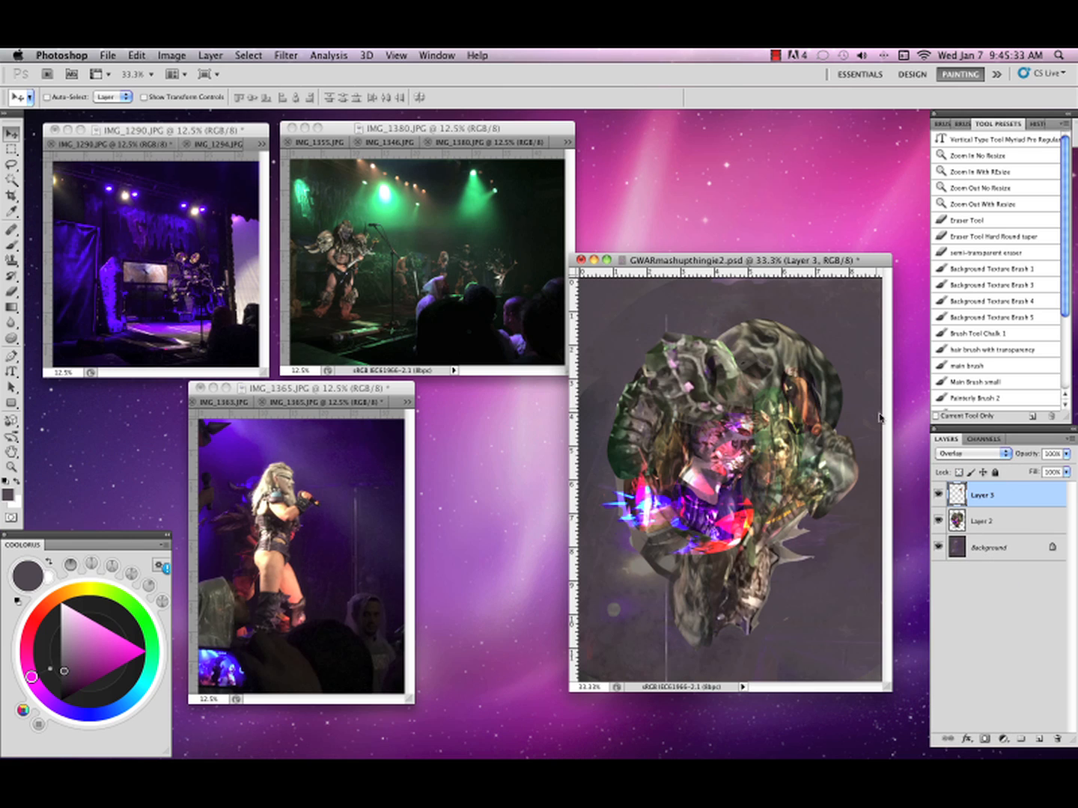
key("super+t")
left_click_drag(858, 396, 828, 400)
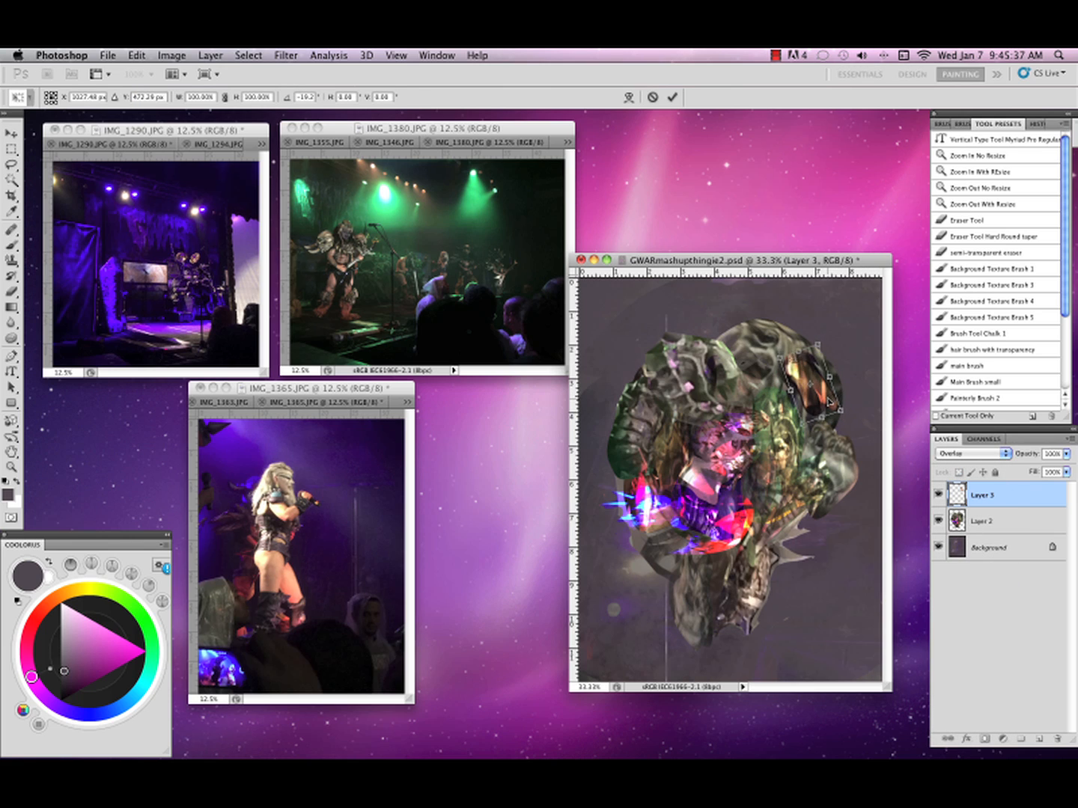
key("Return")
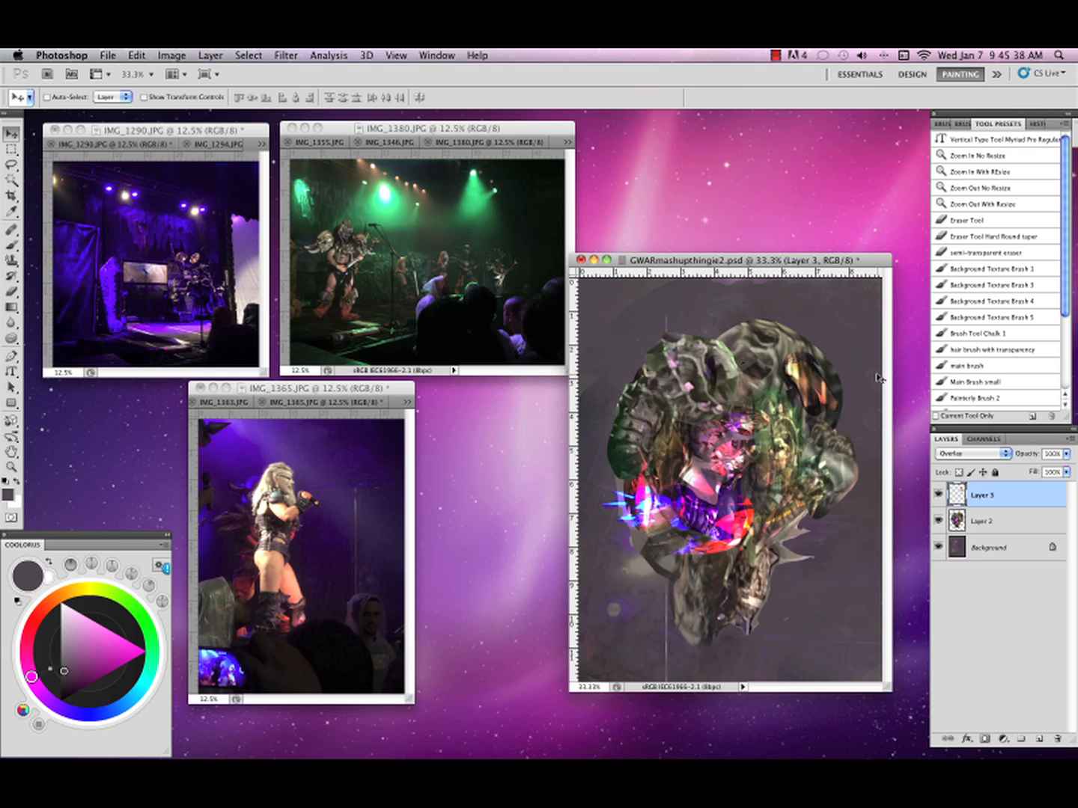
Merge the legs piece down into Layer 2 and flip the collage canvas horizontally.
left_click(1067, 455)
left_click(947, 659)
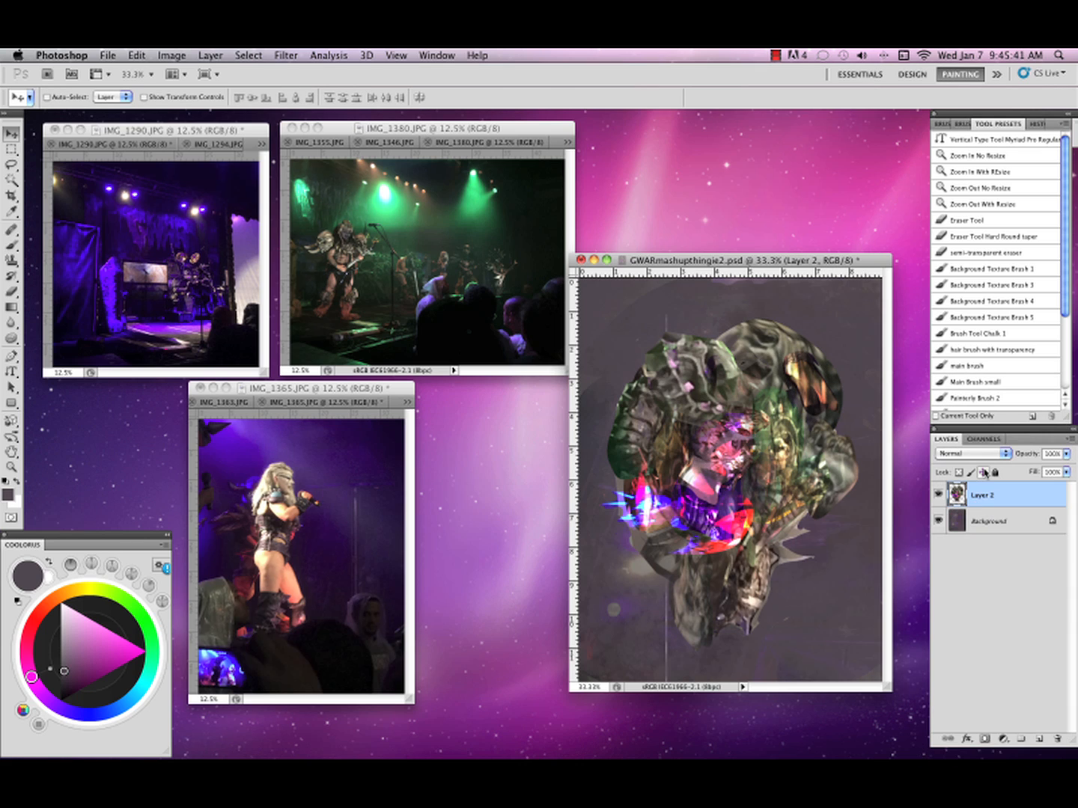
key("super+shift+h")
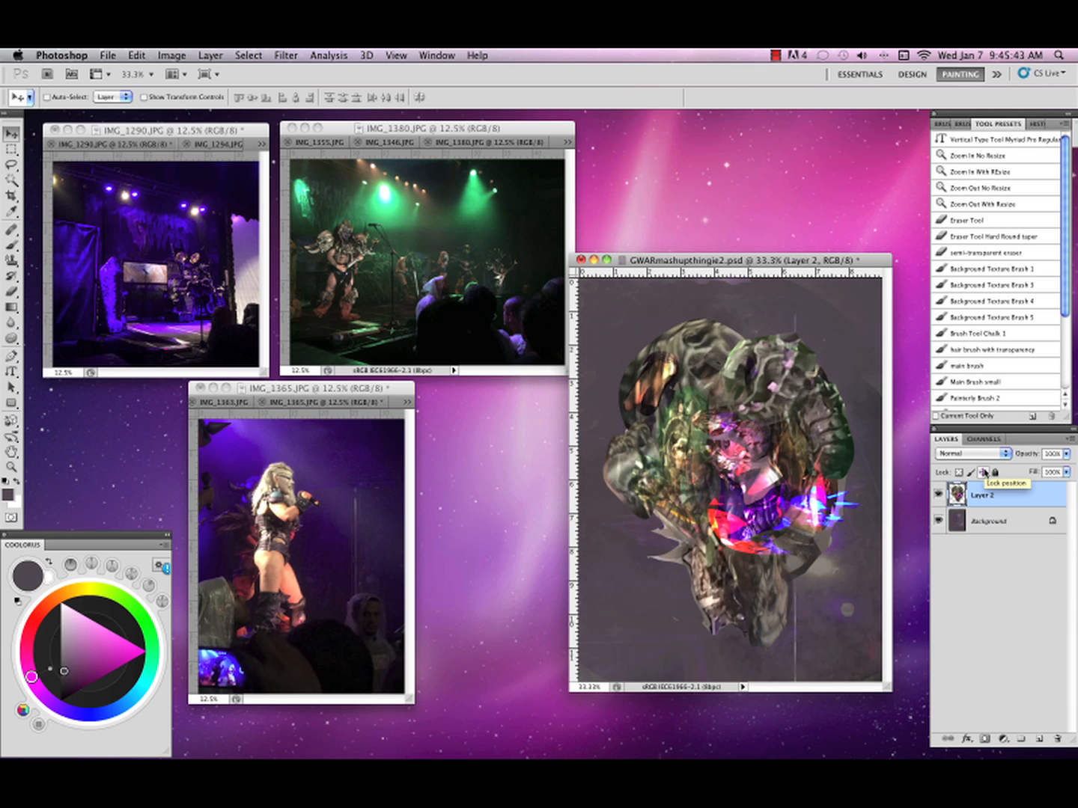
Copy the performer's head from IMG_1365.JPG into the collage, shrink it and place it on the creature's lower neck.
key("l")
left_click(304, 520)
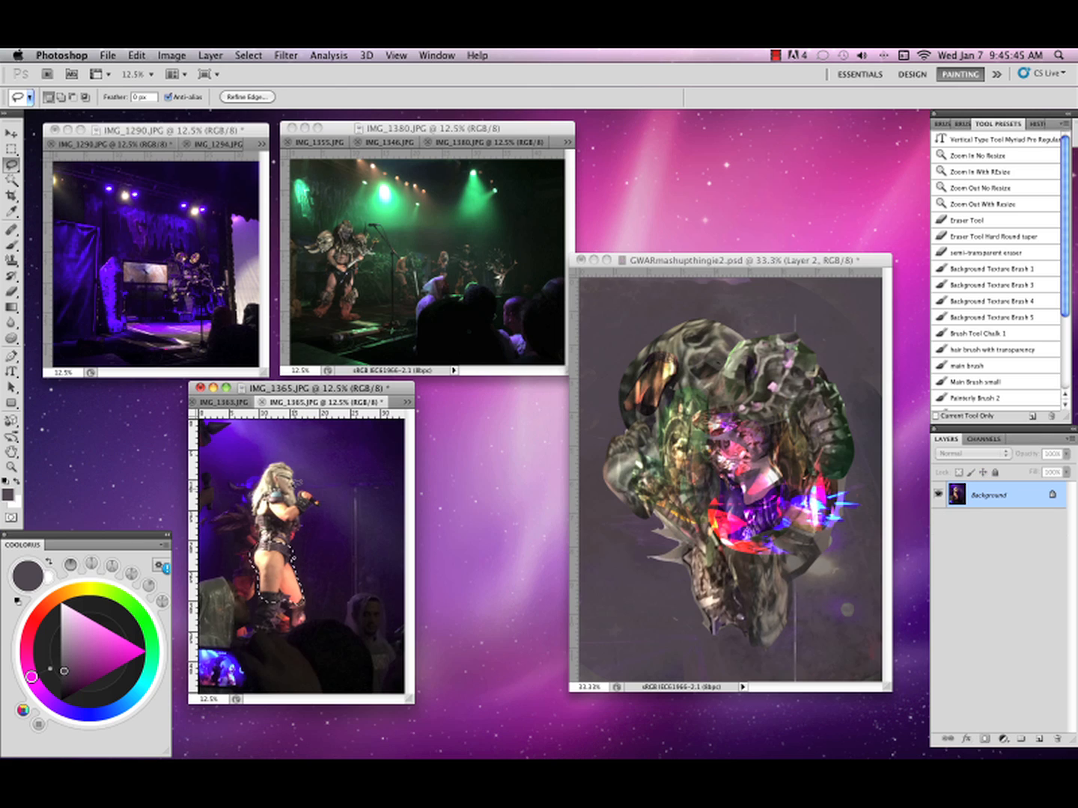
mouse_move(296, 460)
left_mouse_down()
mouse_move(265, 459)
mouse_move(261, 478)
mouse_move(294, 435)
mouse_move(436, 525)
mouse_move(773, 604)
left_mouse_up()
key("v")
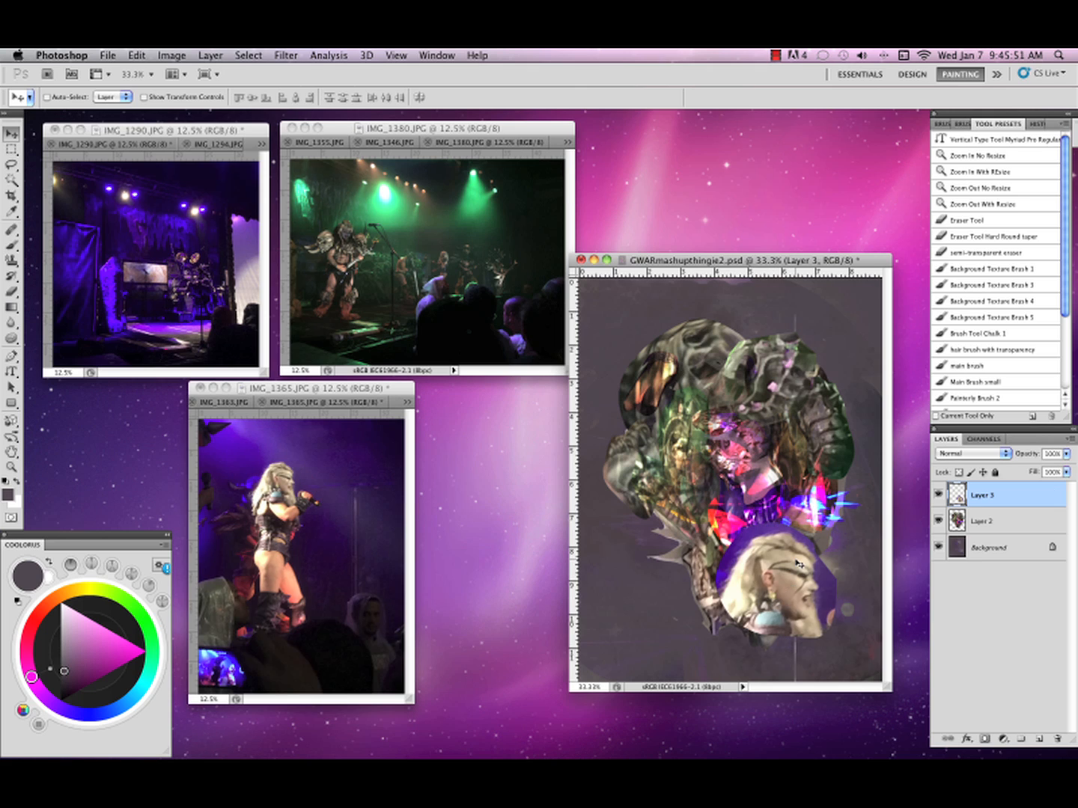
key("ctrl+t")
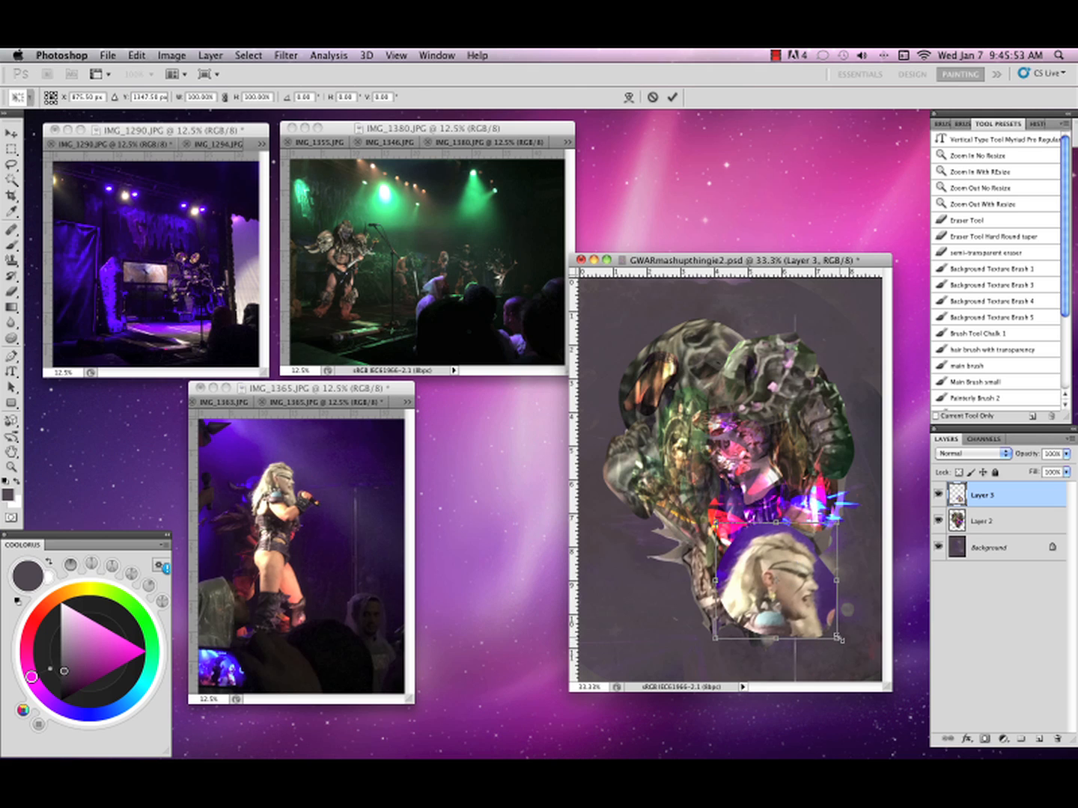
left_click_drag(838, 638, 774, 584)
key("Return")
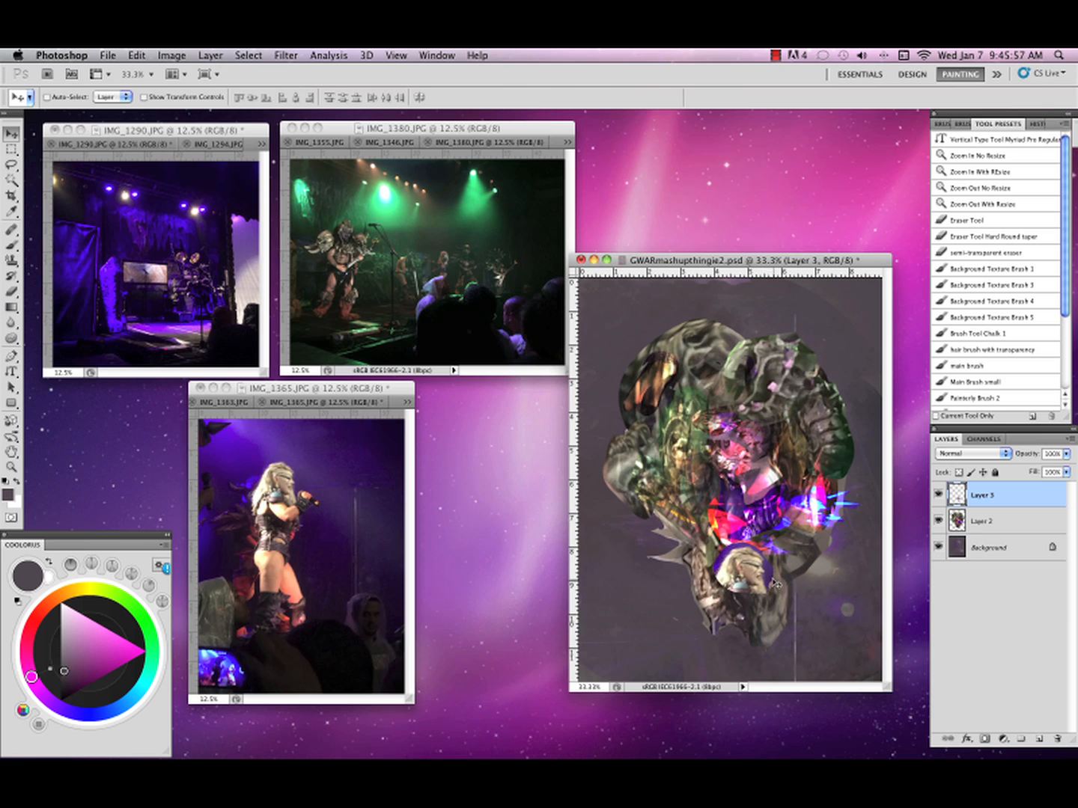
Soften the head piece into the creature's neck with the semi-transparent eraser preset.
left_click(1035, 236)
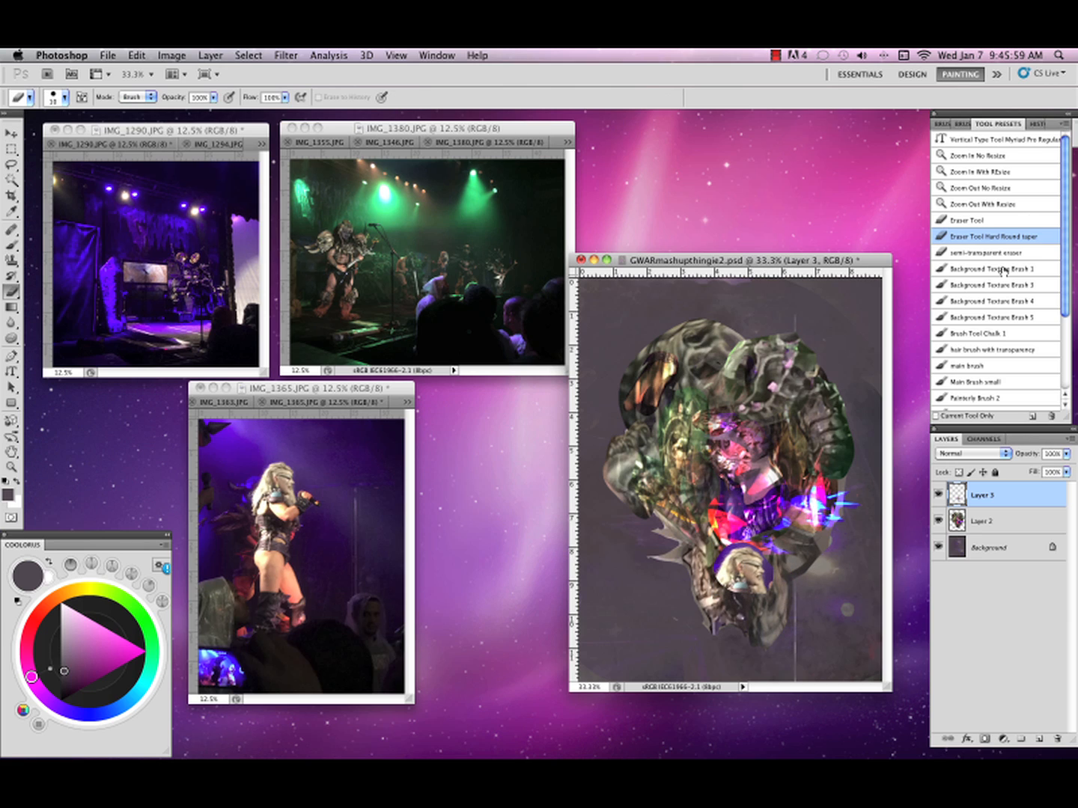
left_click(987, 252)
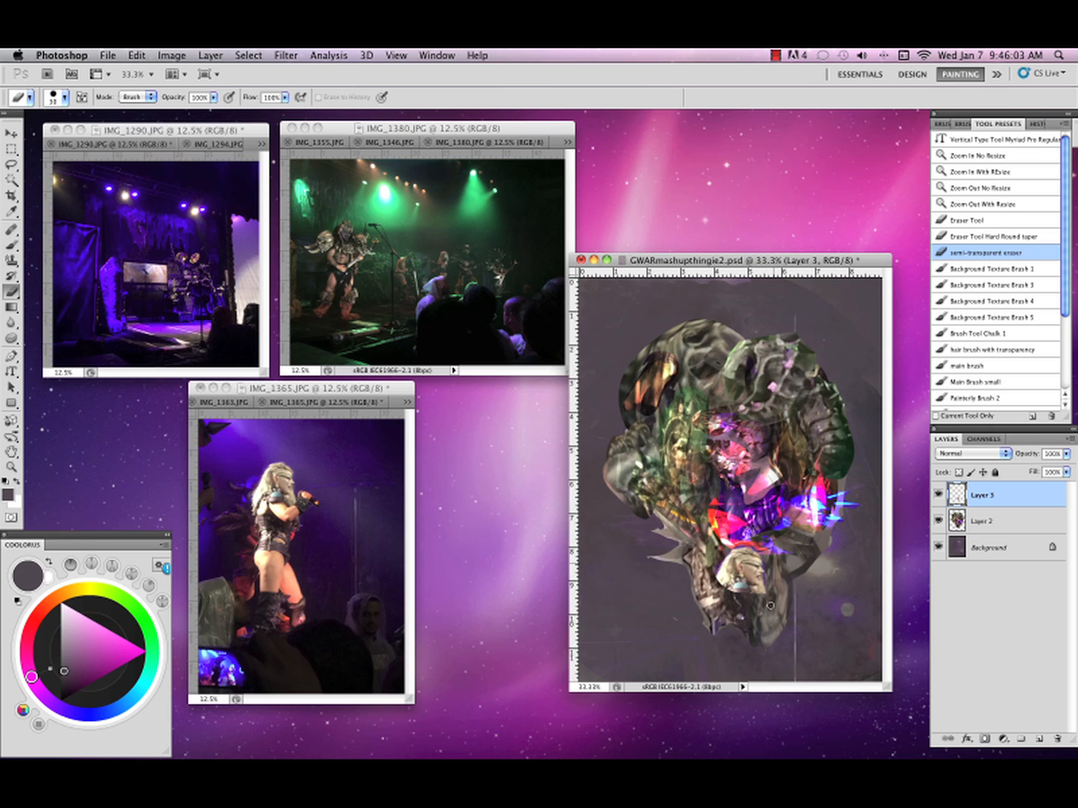
left_click_drag(722, 561, 732, 596)
left_click_drag(736, 567, 726, 638)
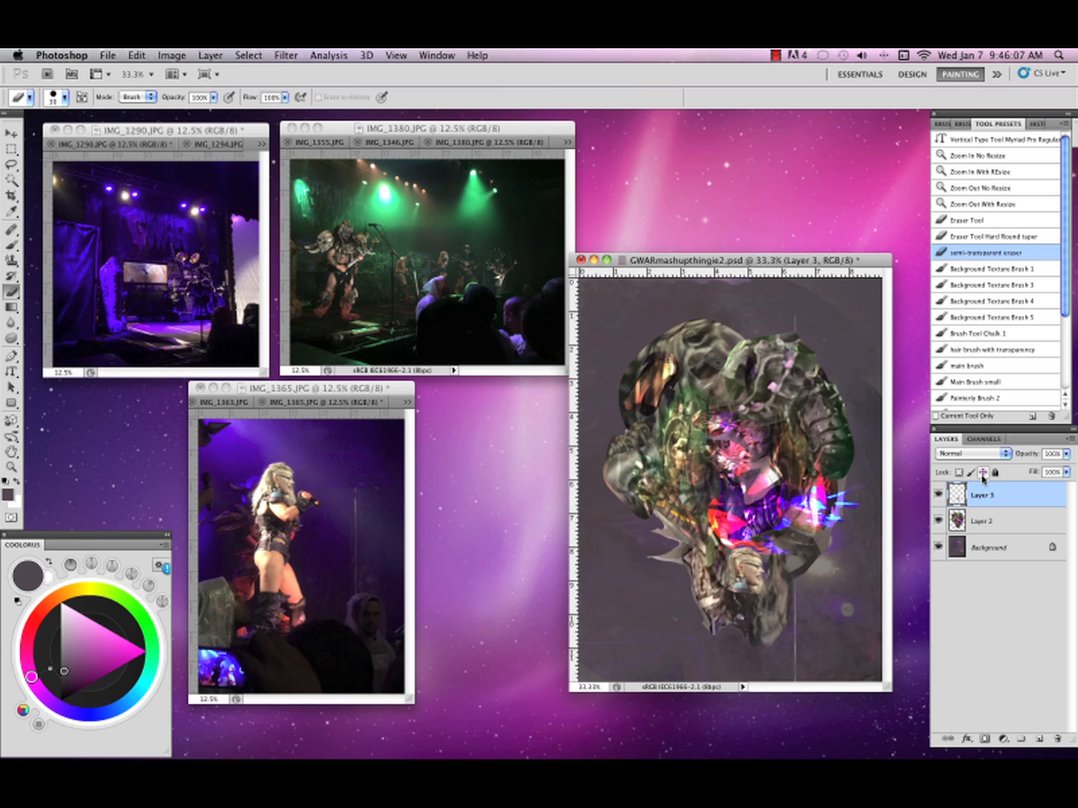
Try the Soft Light and Overlay blend modes on the head piece and return it to Normal.
left_click(1003, 454)
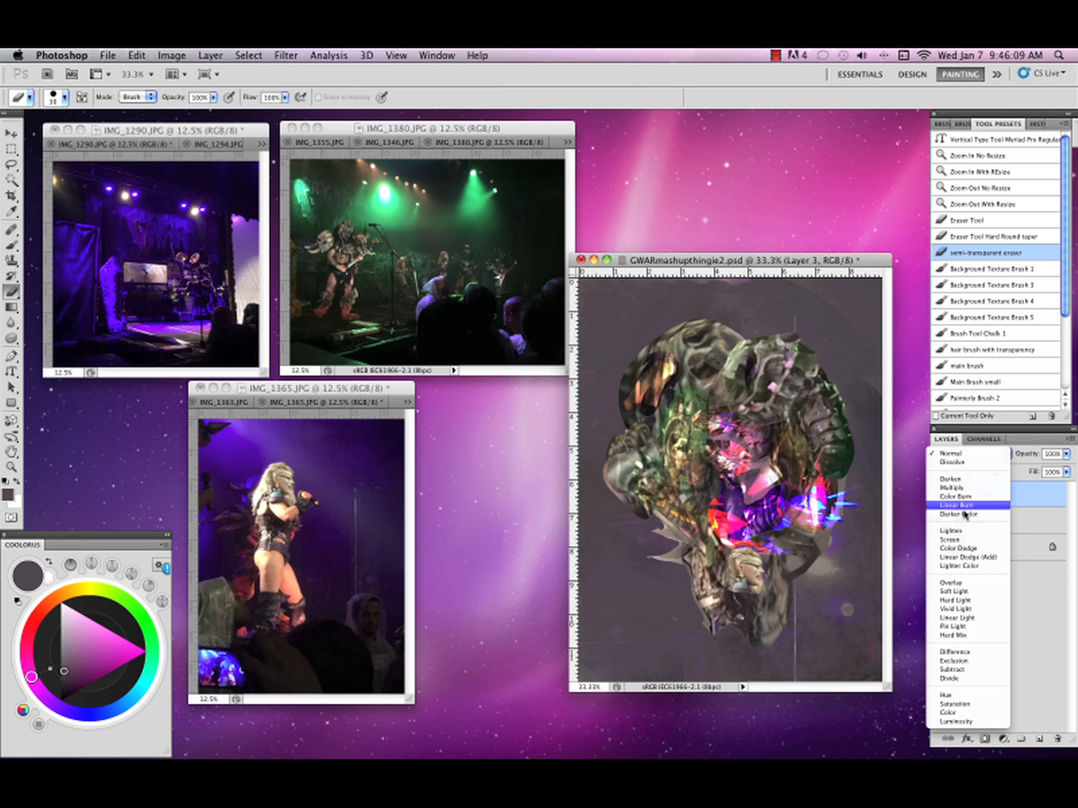
left_click(955, 591)
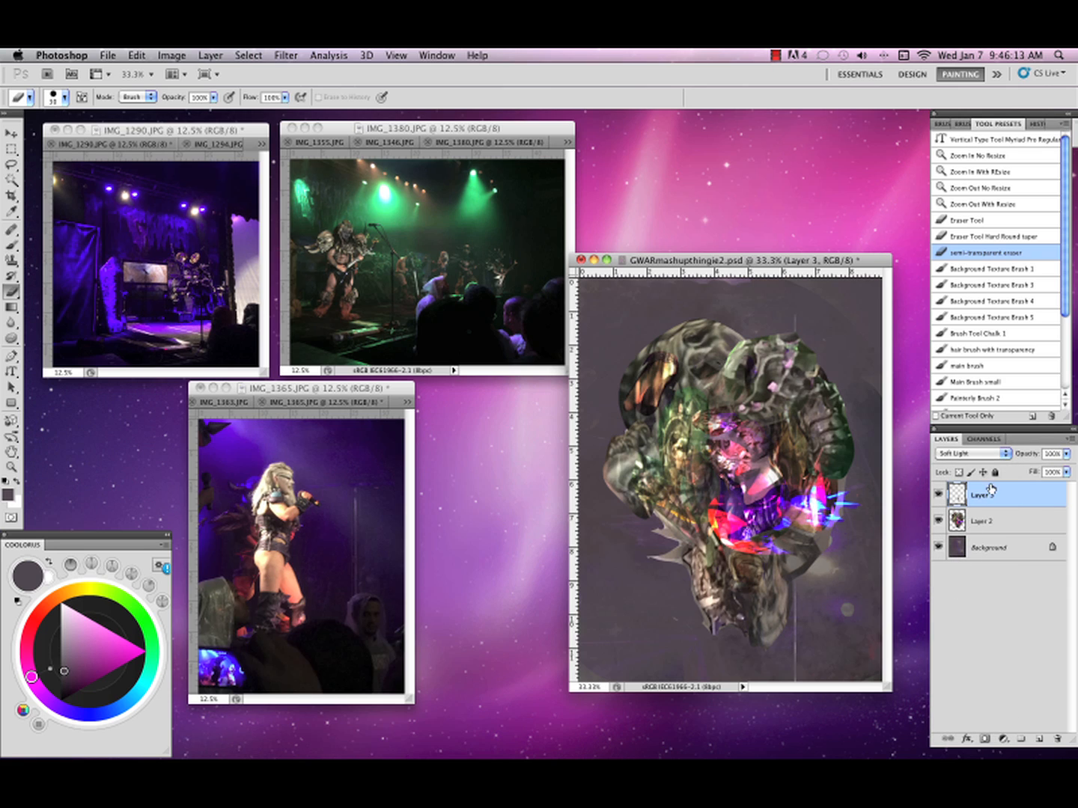
left_click(994, 454)
left_click(952, 444)
left_click(1066, 453)
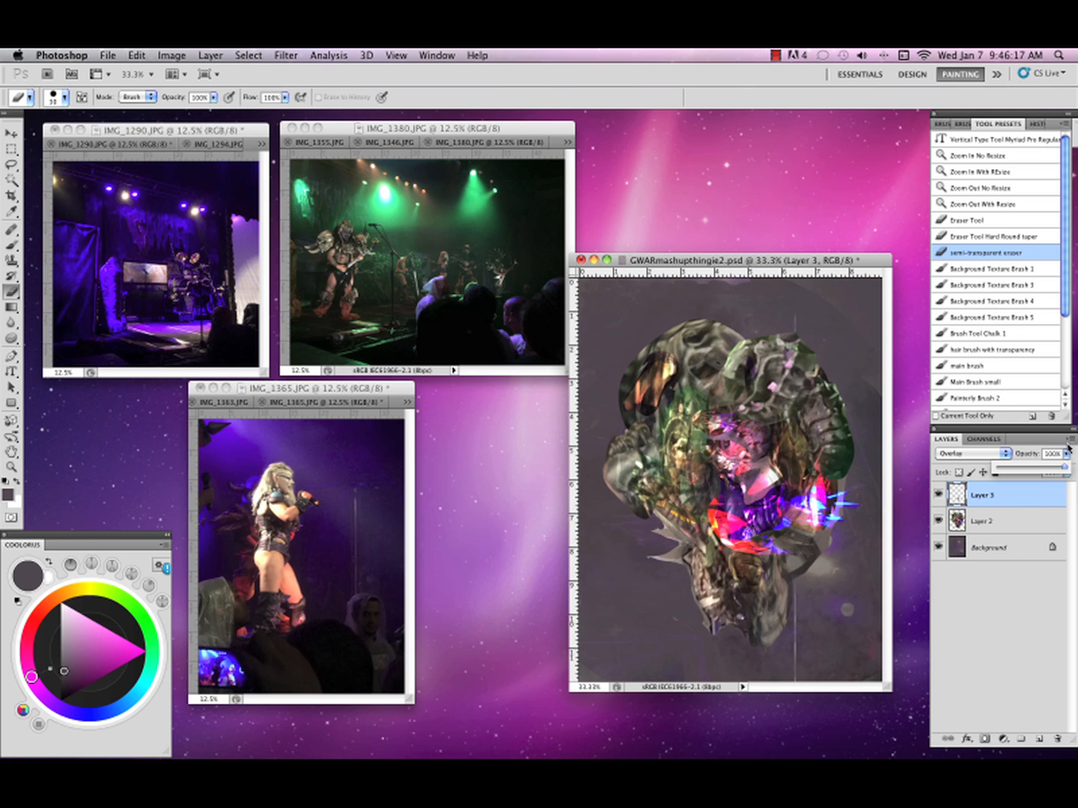
left_click(1070, 440)
left_click(880, 538)
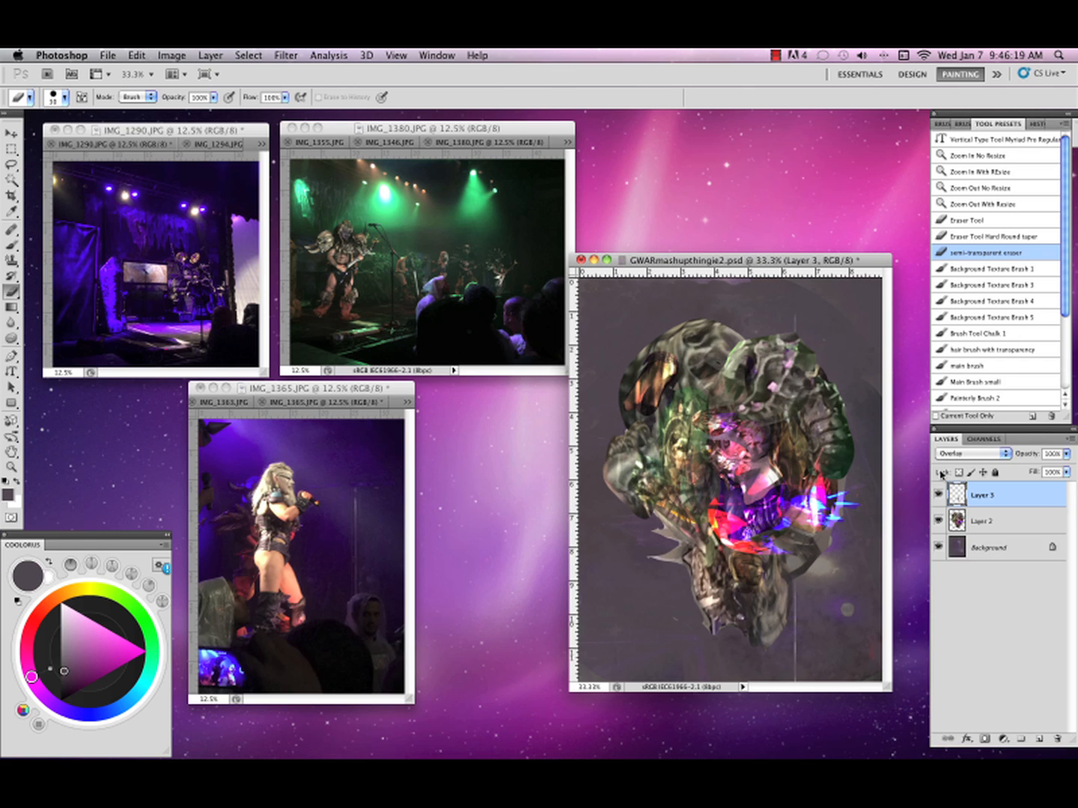
left_click(974, 453)
left_click(982, 330)
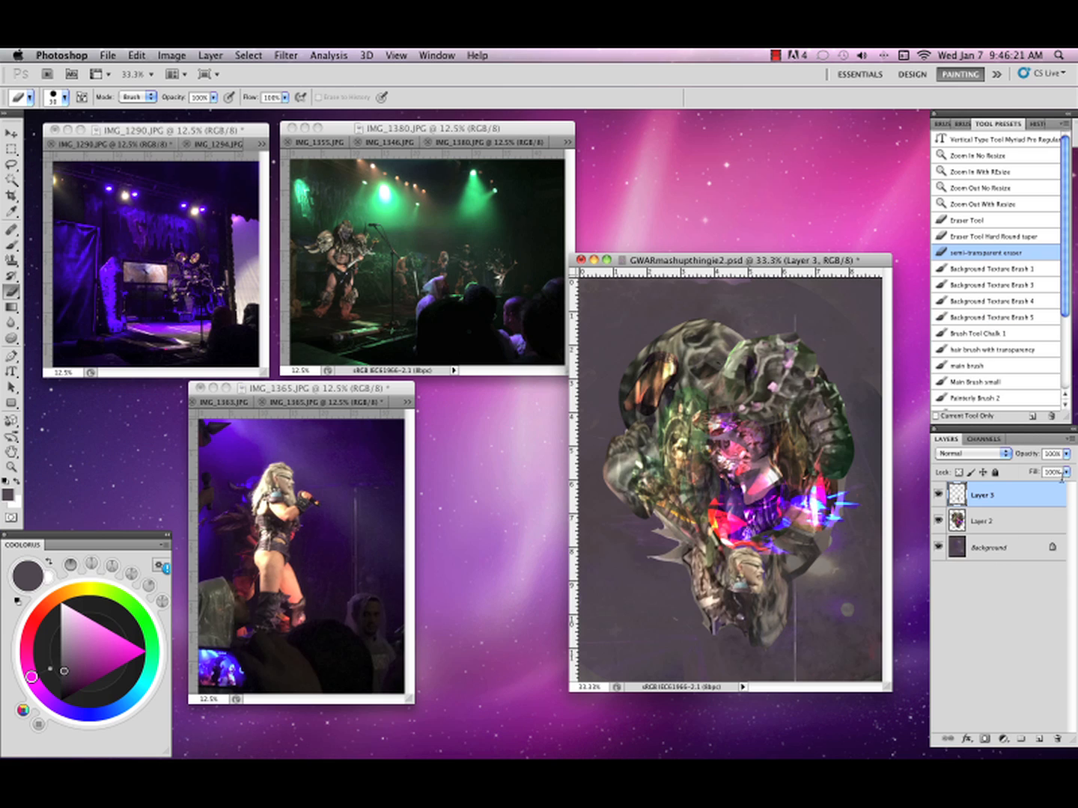
Lower the head piece's opacity to 56% and merge it down into Layer 2.
left_click(1066, 454)
left_click_drag(1065, 470, 1036, 468)
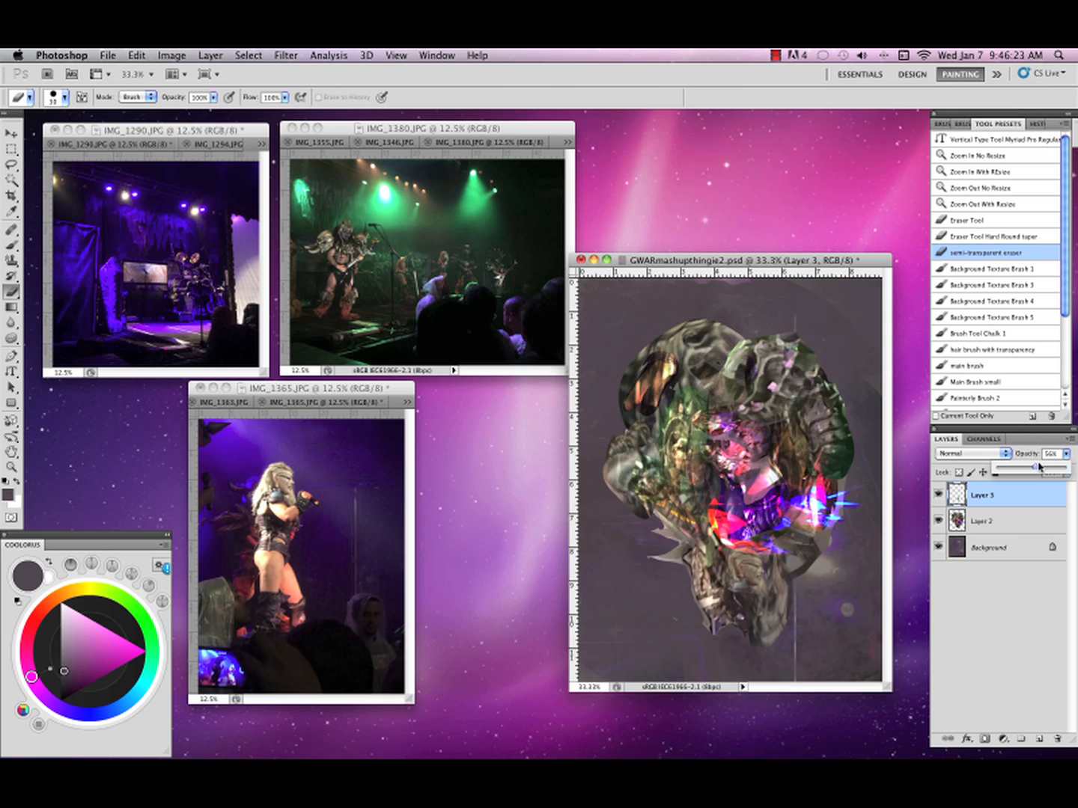
left_click(1069, 441)
left_click(945, 661)
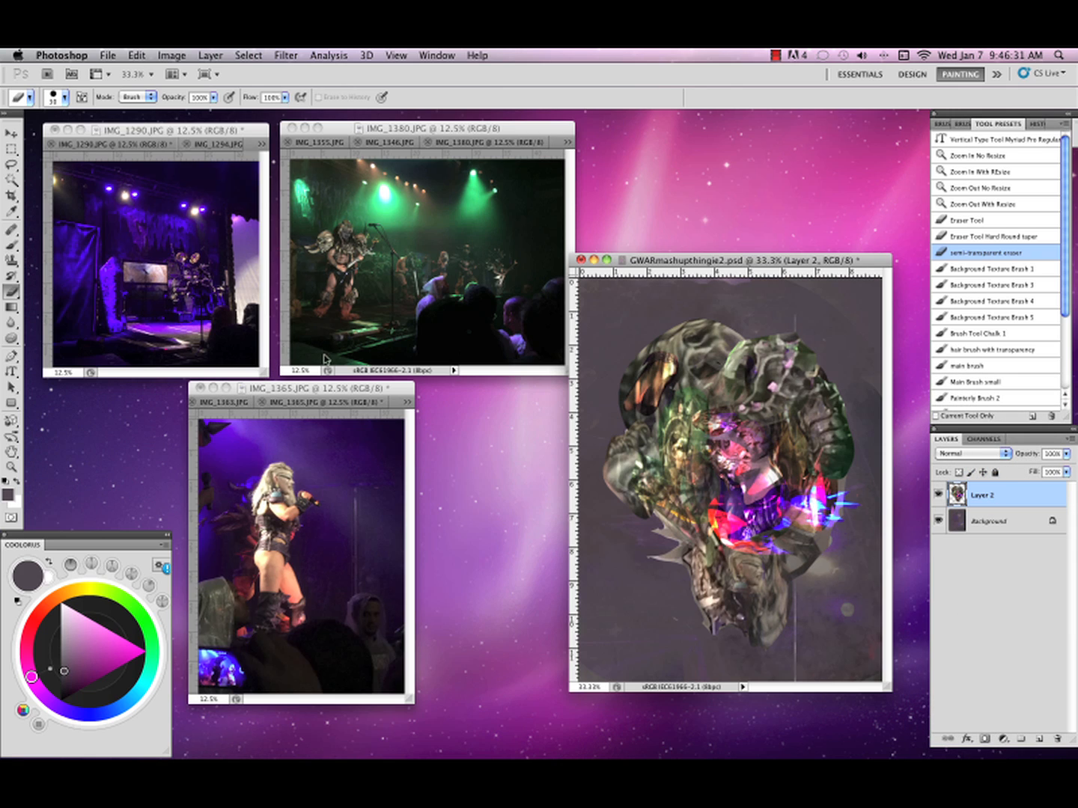
Bring up IMG_1363.JPG as the source photo and rotate the collage canvas 90° counterclockwise.
left_click(219, 402)
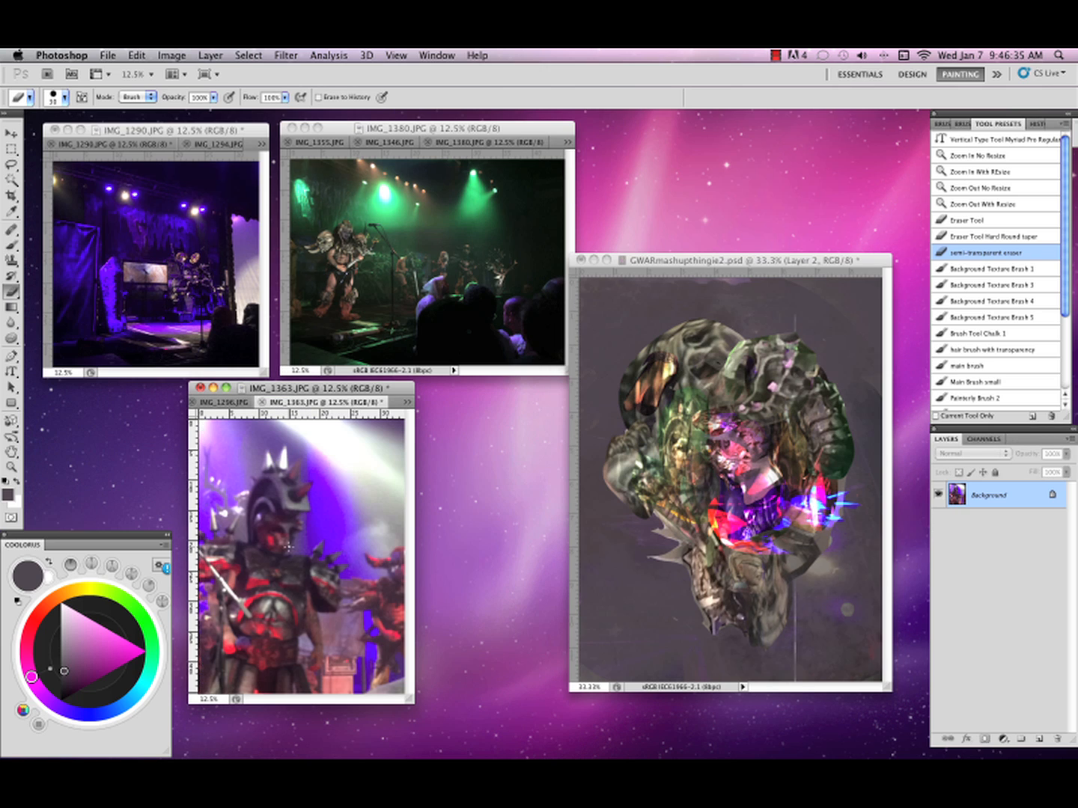
key("l")
left_click(772, 316)
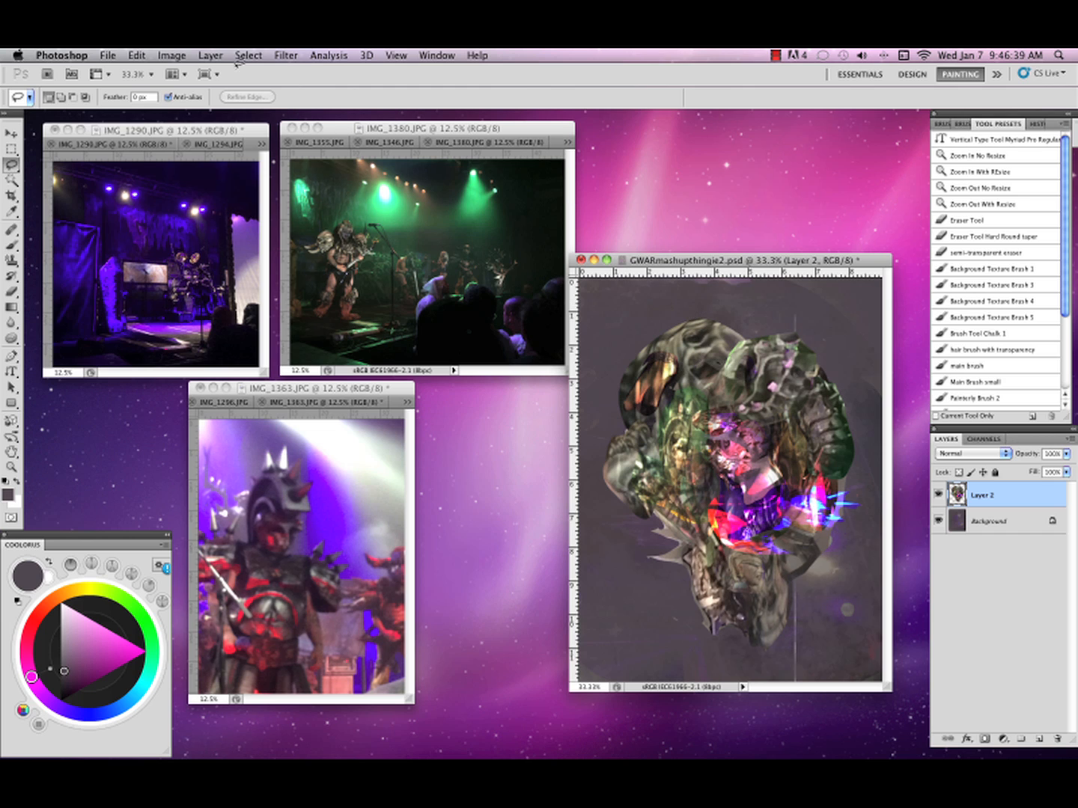
left_click(172, 55)
mouse_move(244, 205)
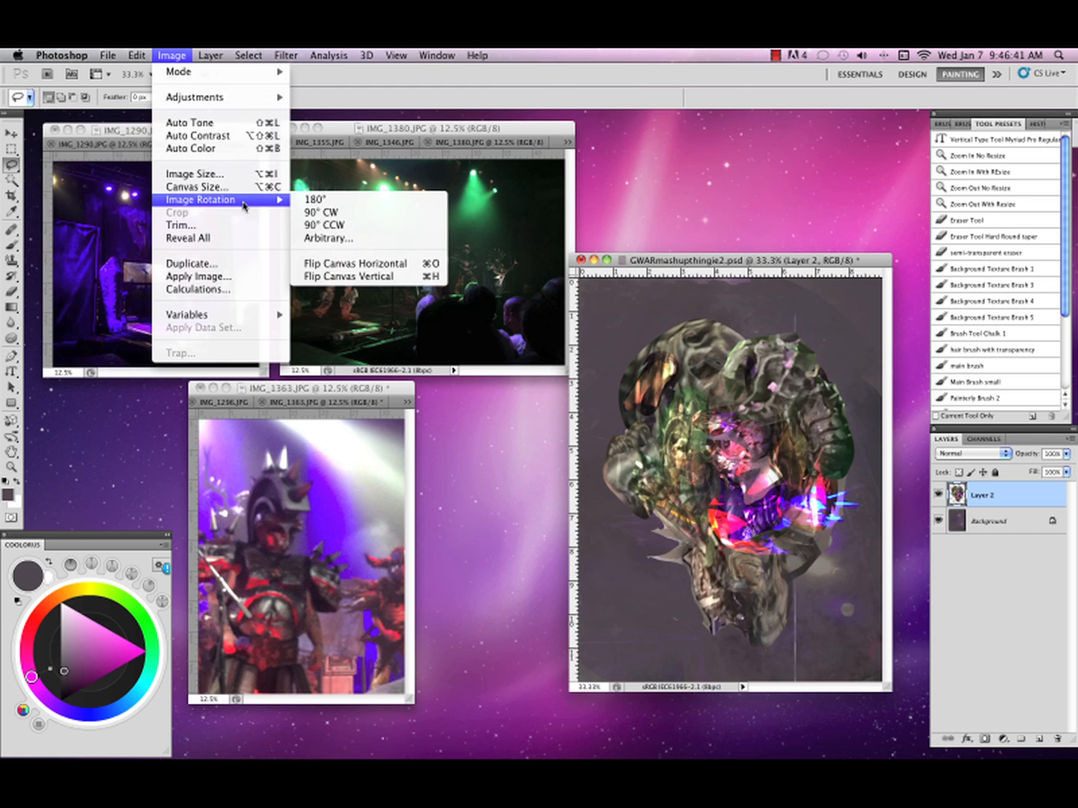
left_click(325, 224)
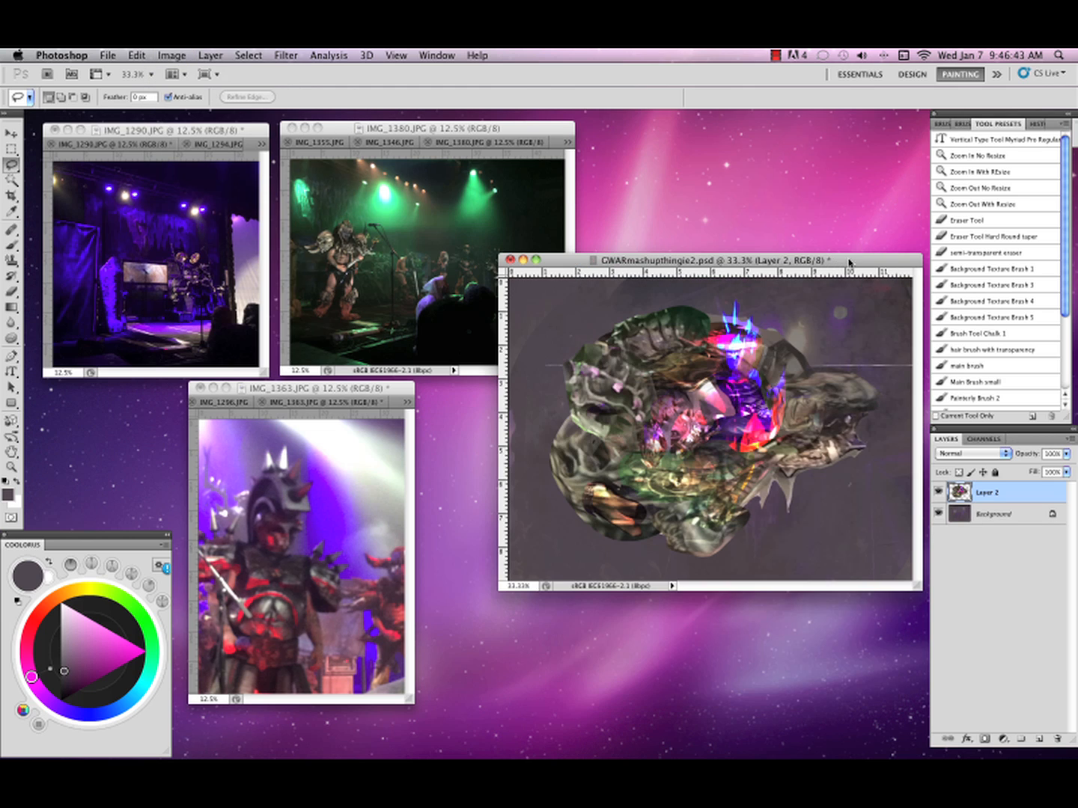
Lasso the red armoured torso in IMG_1363.JPG and place the cut-out on the creature collage.
left_click_drag(849, 261, 803, 382)
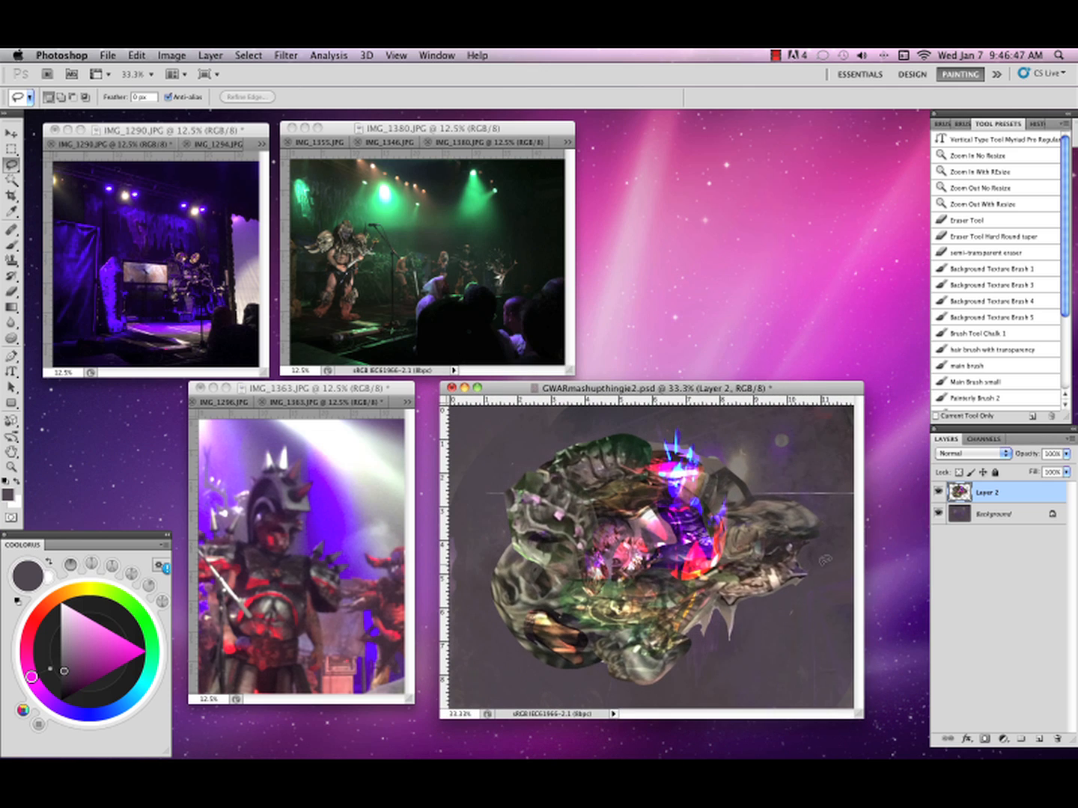
left_click(366, 636)
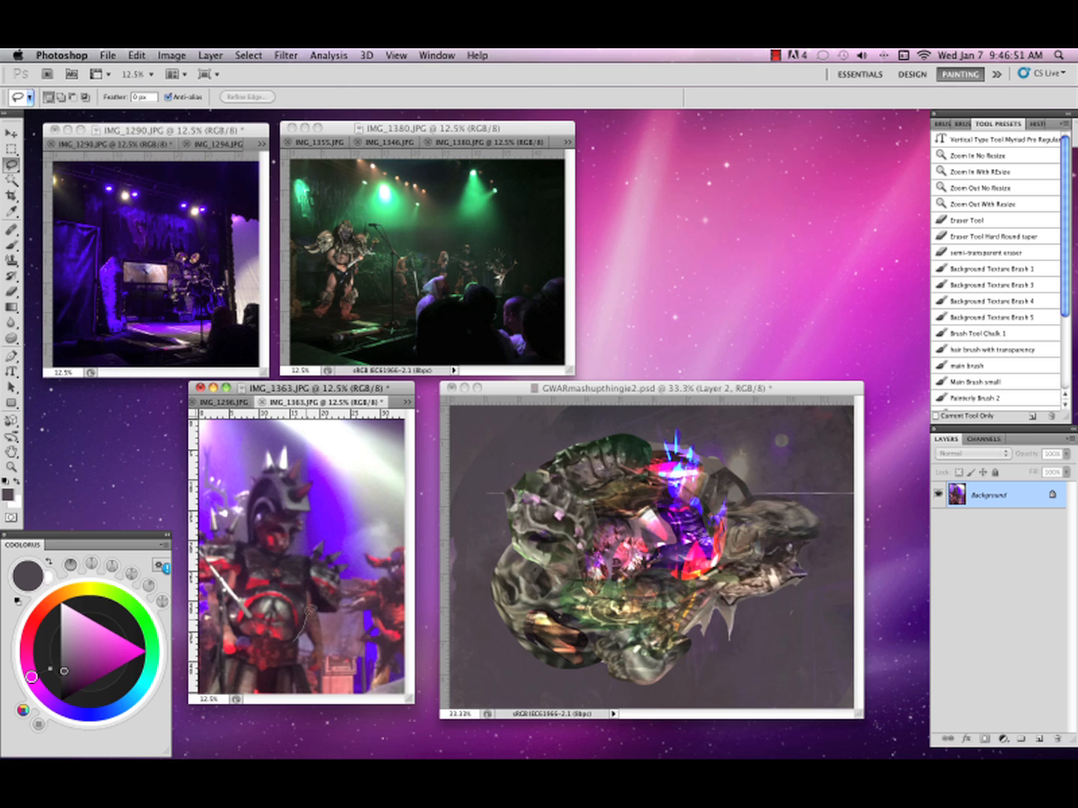
mouse_move(308, 595)
left_mouse_down()
mouse_move(296, 566)
mouse_move(242, 579)
mouse_move(247, 627)
mouse_move(292, 621)
mouse_move(587, 523)
mouse_move(597, 595)
left_mouse_up()
key("v")
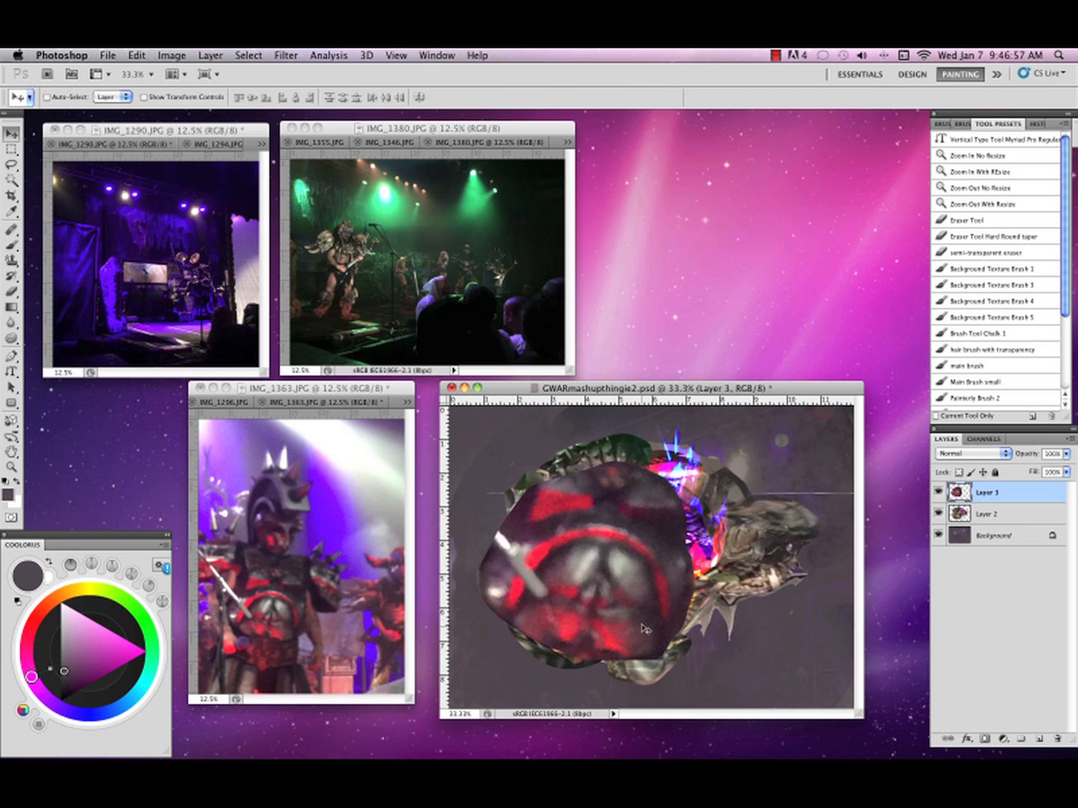
Scale down and flatten the torso piece with Free Transform, placing it on the upper part of the creature's body.
key("ctrl+t")
left_click_drag(697, 663, 642, 483)
key("Return")
Blend the torso piece with Overlay, nudge it slightly upward, and merge it down into Layer 2.
left_click(999, 454)
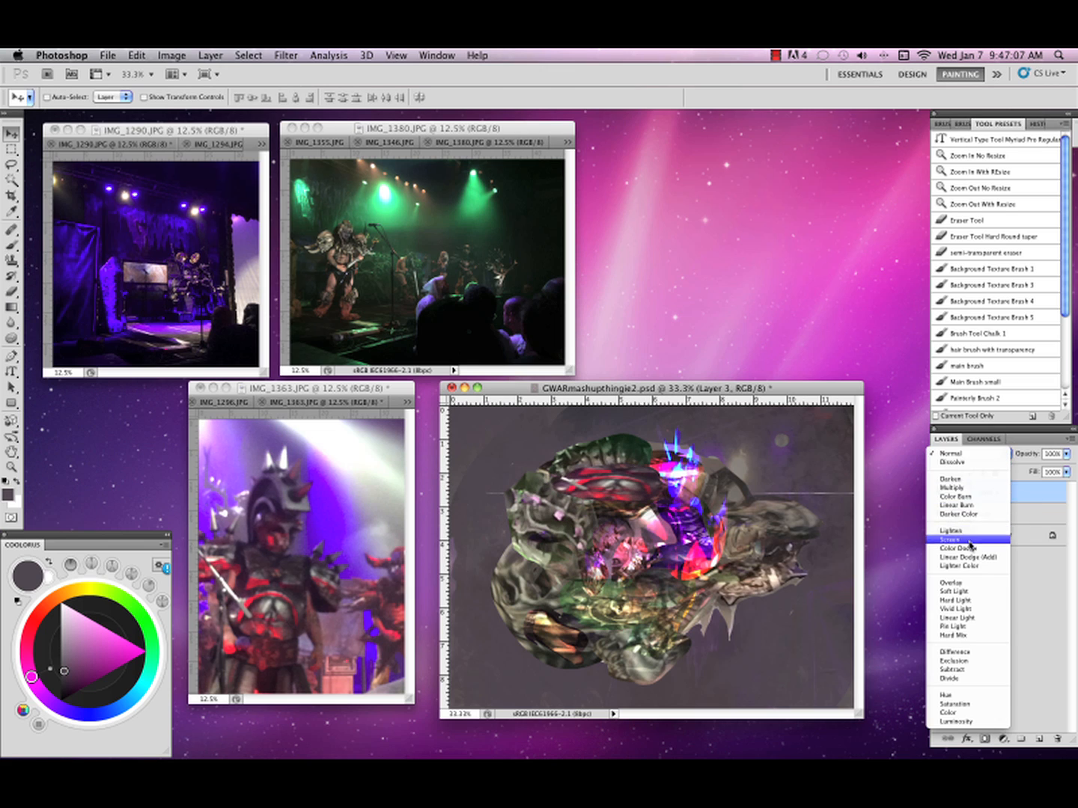
left_click(958, 583)
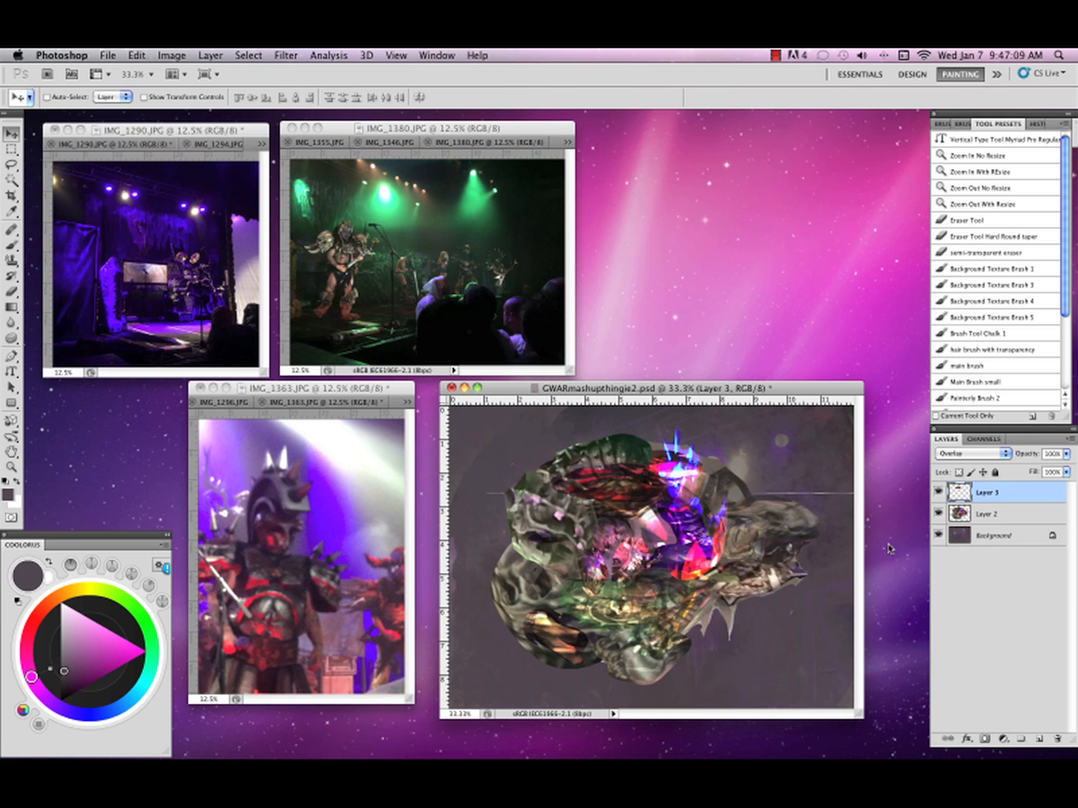
left_click_drag(650, 488, 645, 459)
left_click(1071, 439)
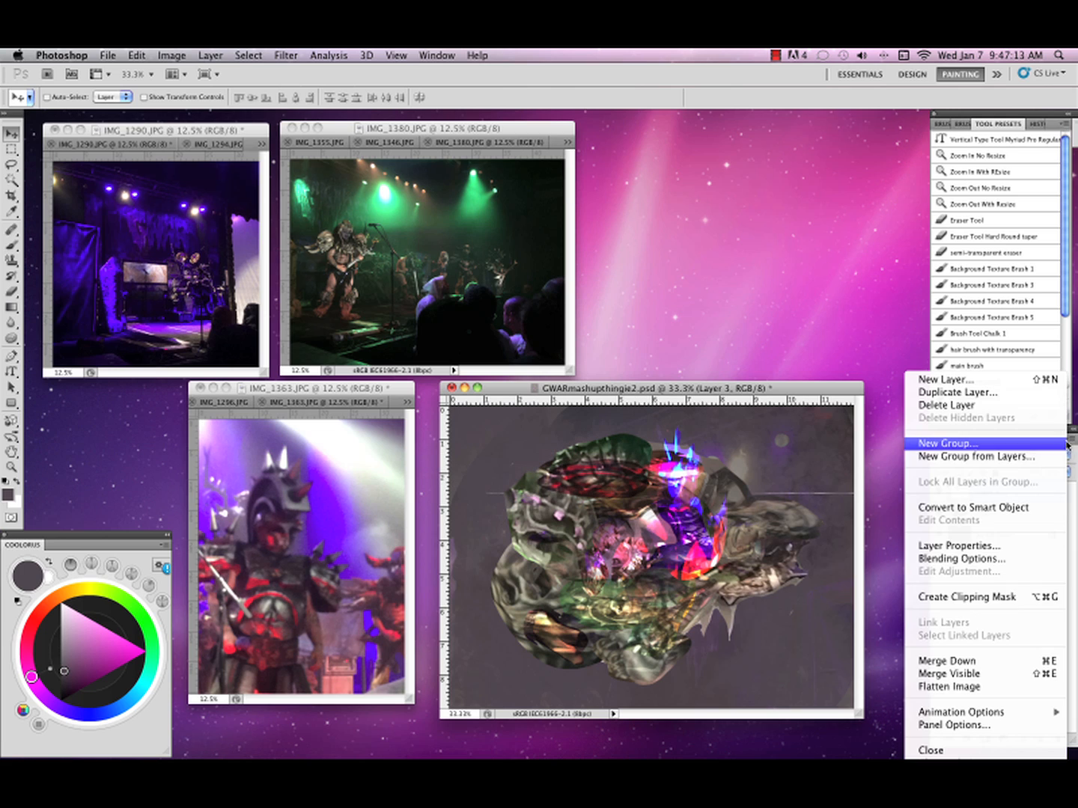
left_click(951, 656)
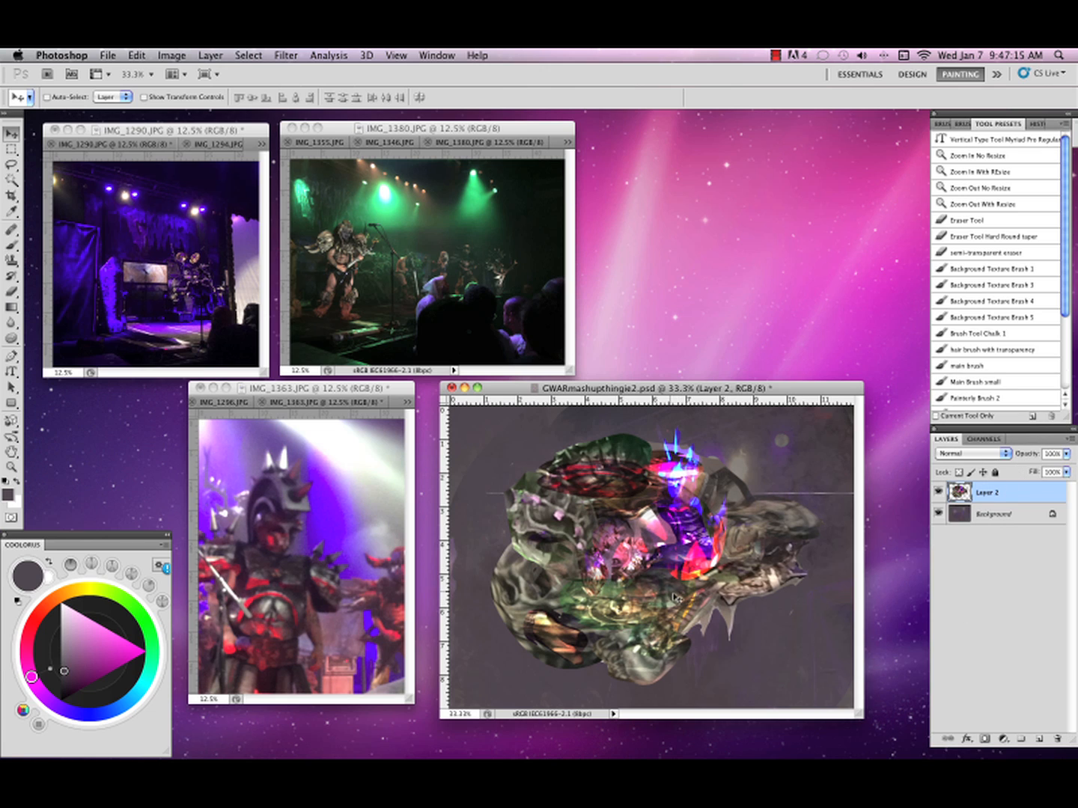
Close IMG_1363.JPG, then lasso the guitarist's head, torso and guitar in IMG_1296.JPG and place the cut-out on the creature.
left_click(261, 408)
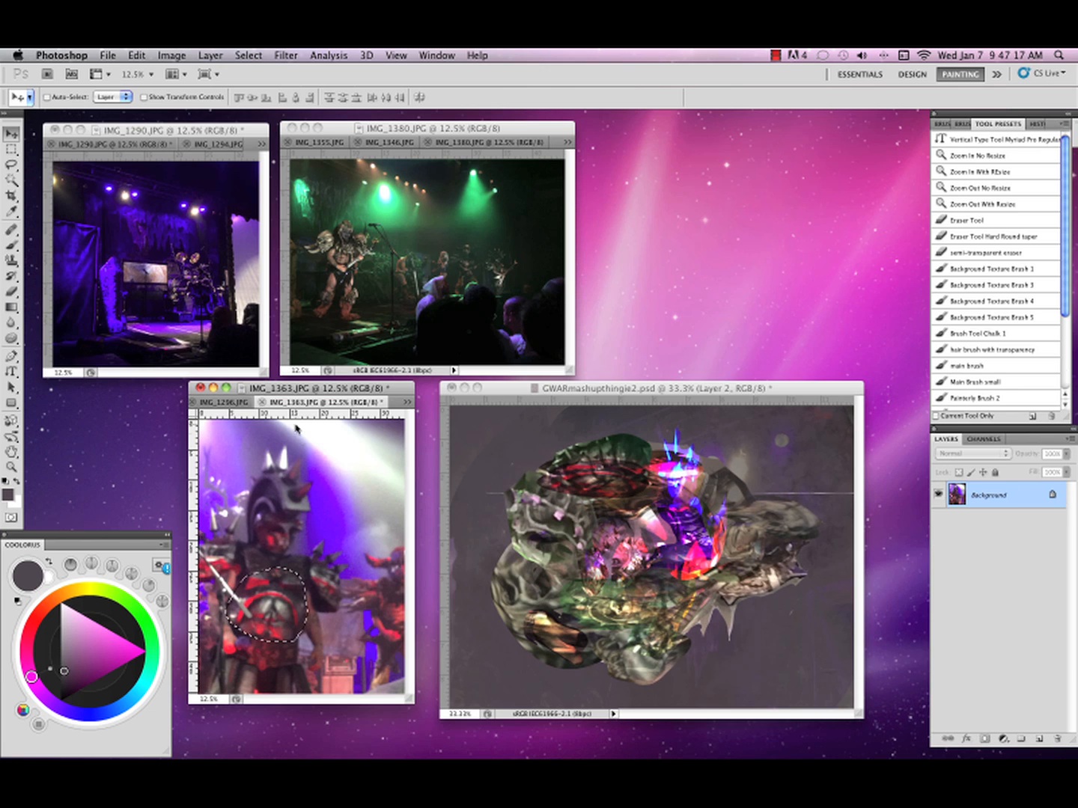
left_click(261, 406)
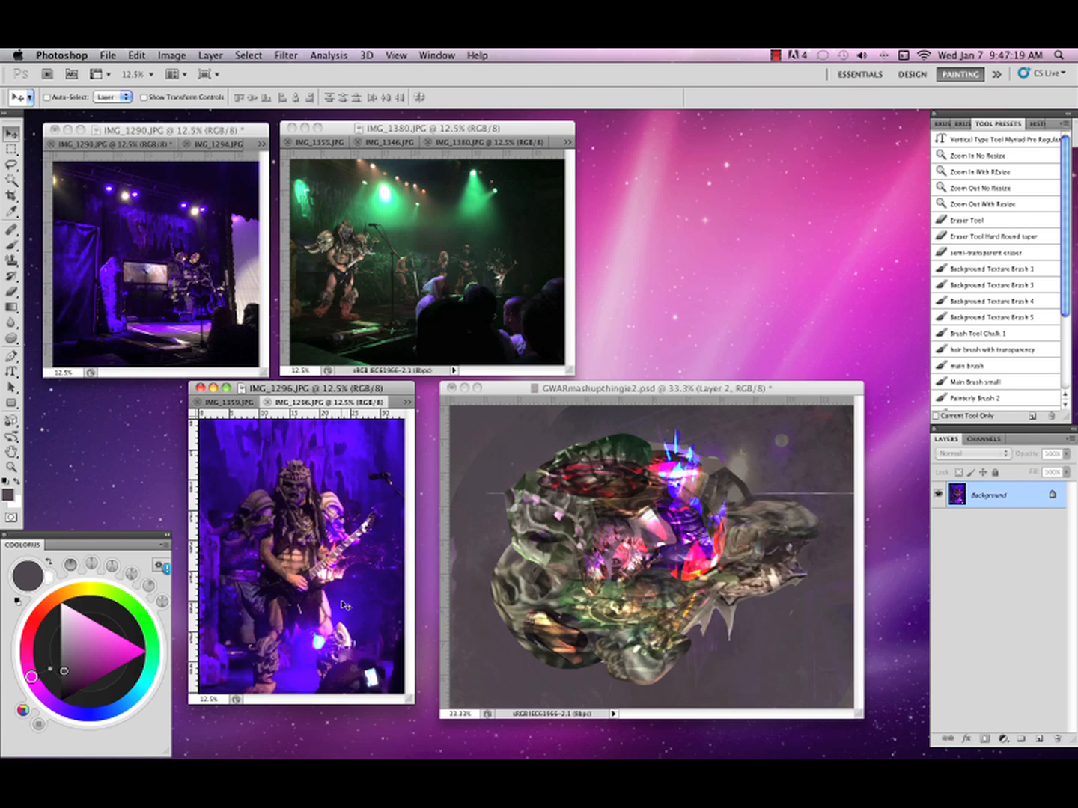
key("l")
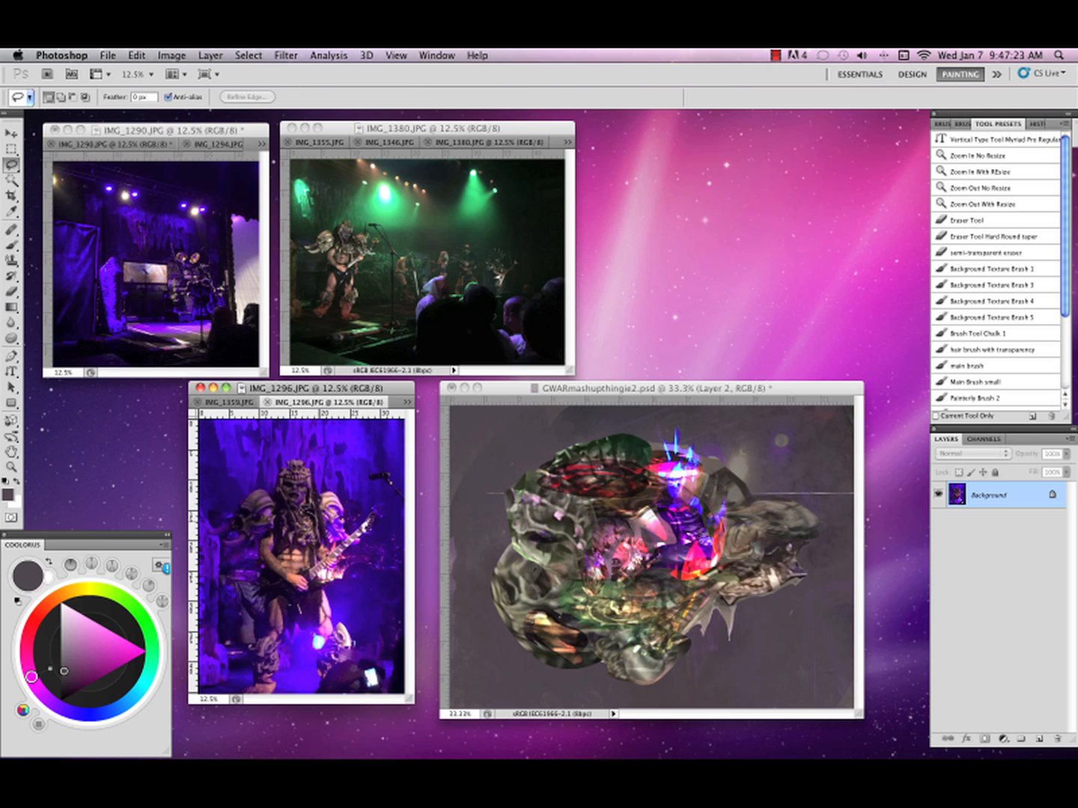
key("v")
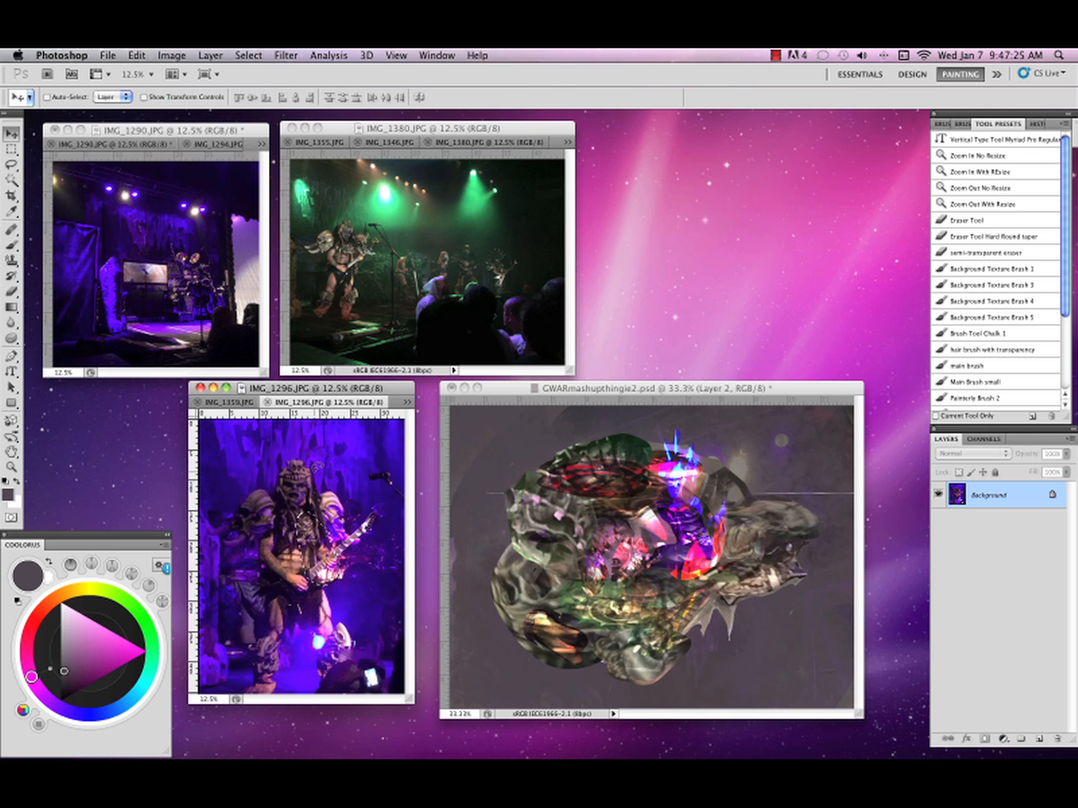
mouse_move(320, 547)
left_mouse_down()
mouse_move(532, 567)
mouse_move(744, 612)
mouse_move(740, 594)
mouse_move(698, 629)
mouse_move(725, 616)
mouse_move(686, 605)
left_mouse_up()
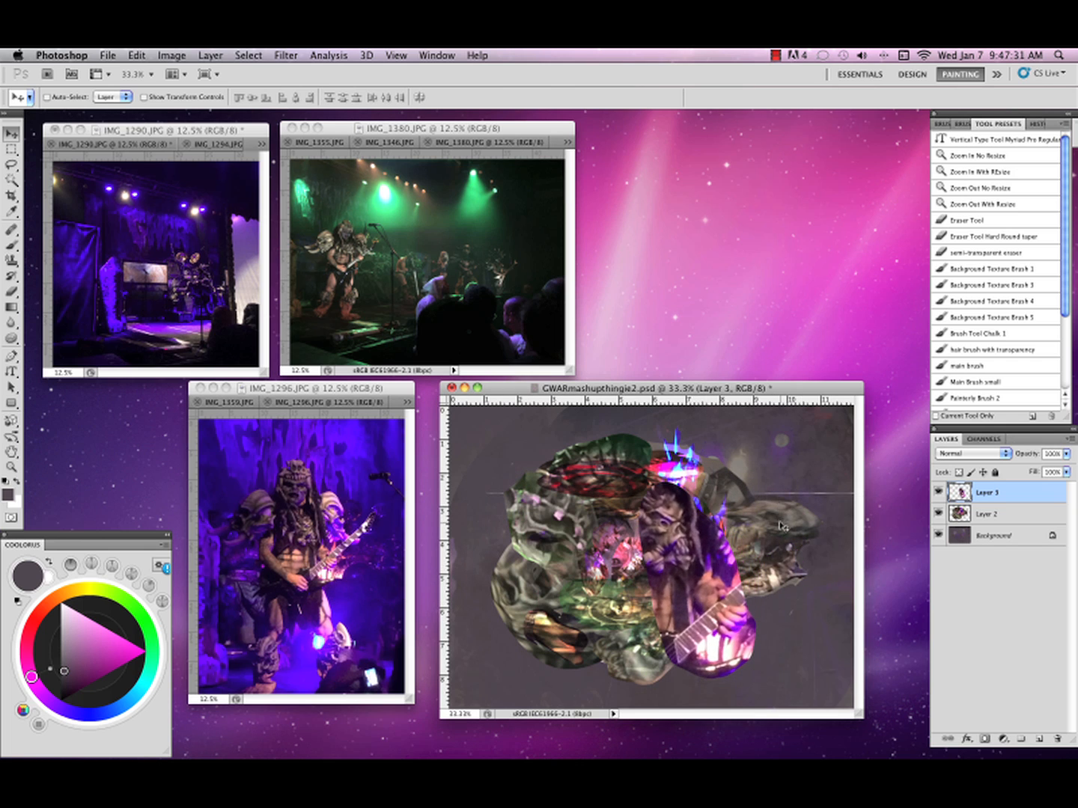
Rotate the guitarist piece about 80° clockwise and scale it to stretch along the creature's neck with Free Transform.
key("super+t")
left_click_drag(777, 469, 773, 617)
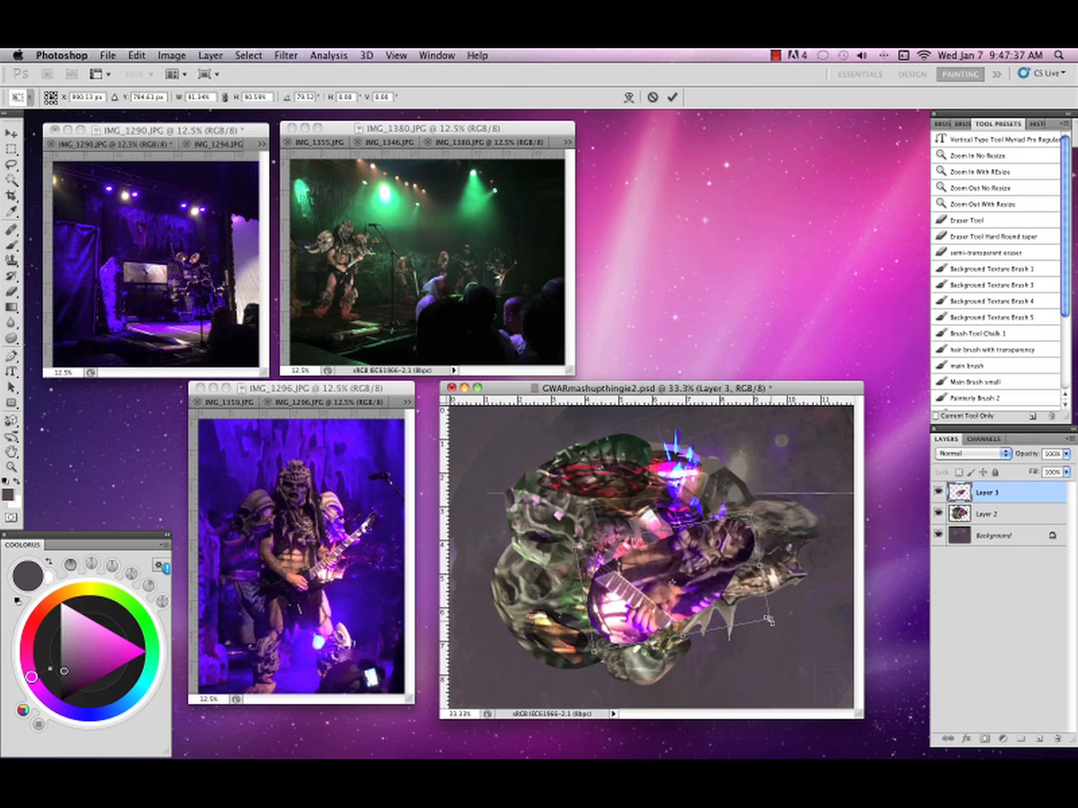
left_click_drag(752, 514, 762, 526)
key("Return")
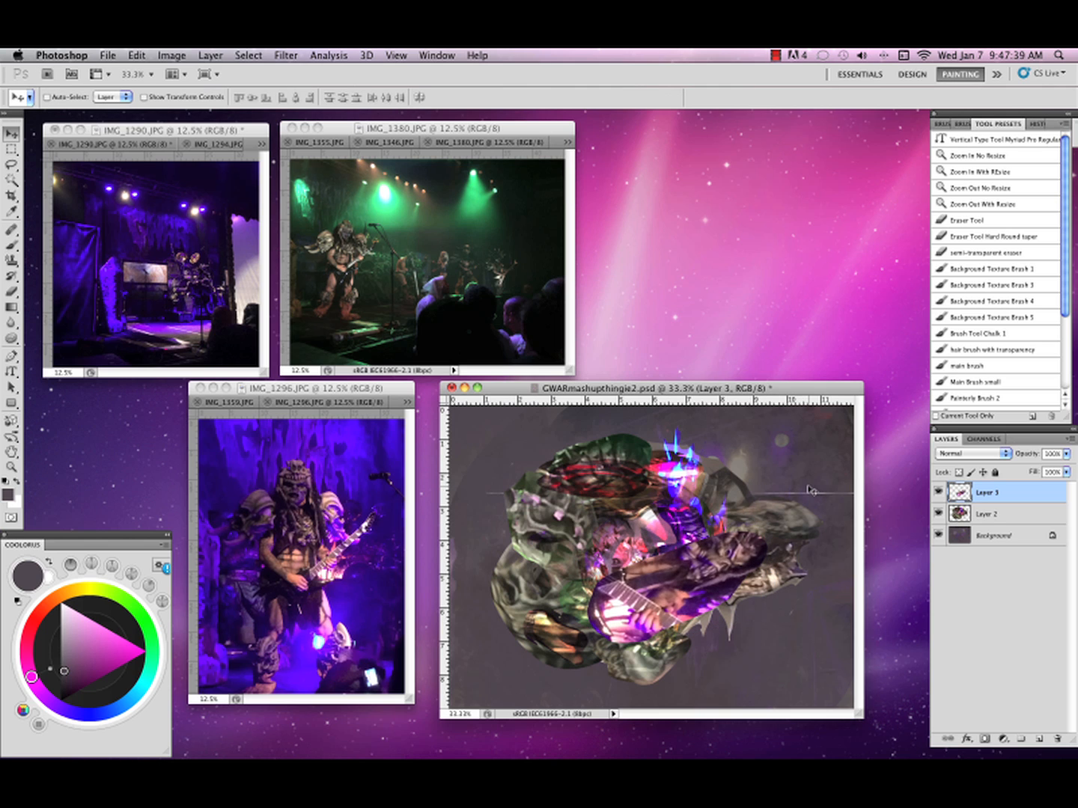
Warp the guitarist piece so it bends along the creature's neck and lower jaw.
left_click(136, 56)
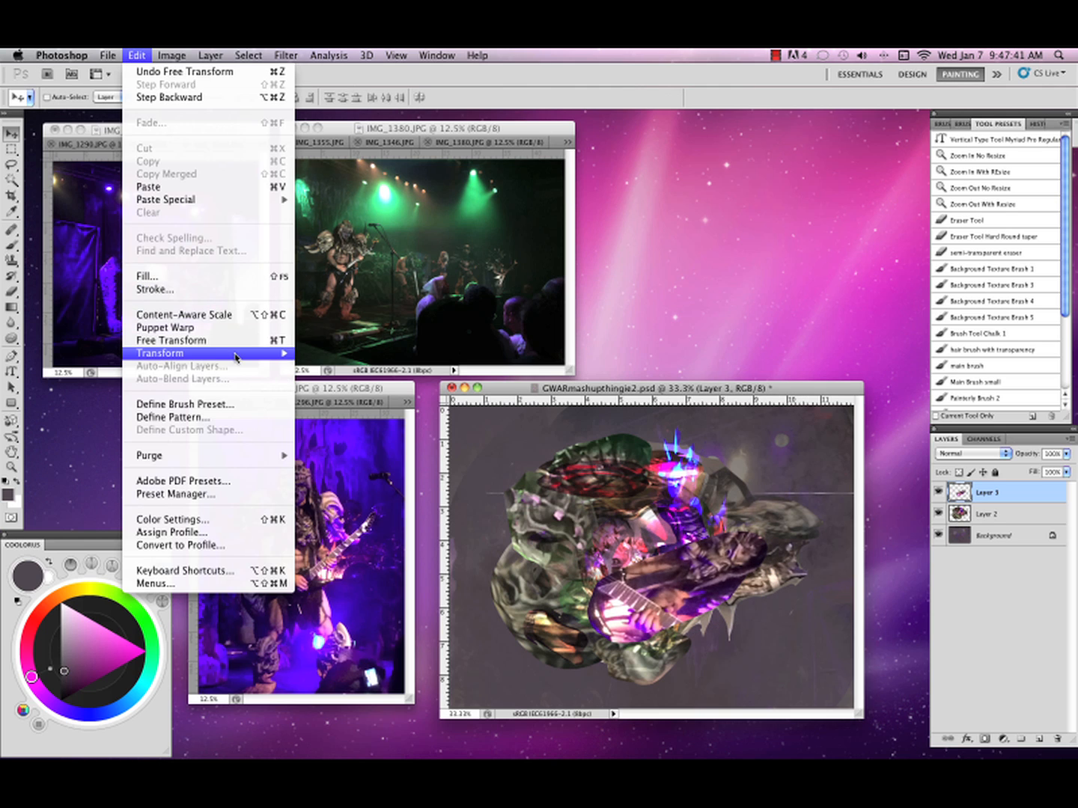
mouse_move(236, 357)
left_click(327, 446)
left_click_drag(638, 598, 653, 627)
left_click_drag(723, 614, 750, 551)
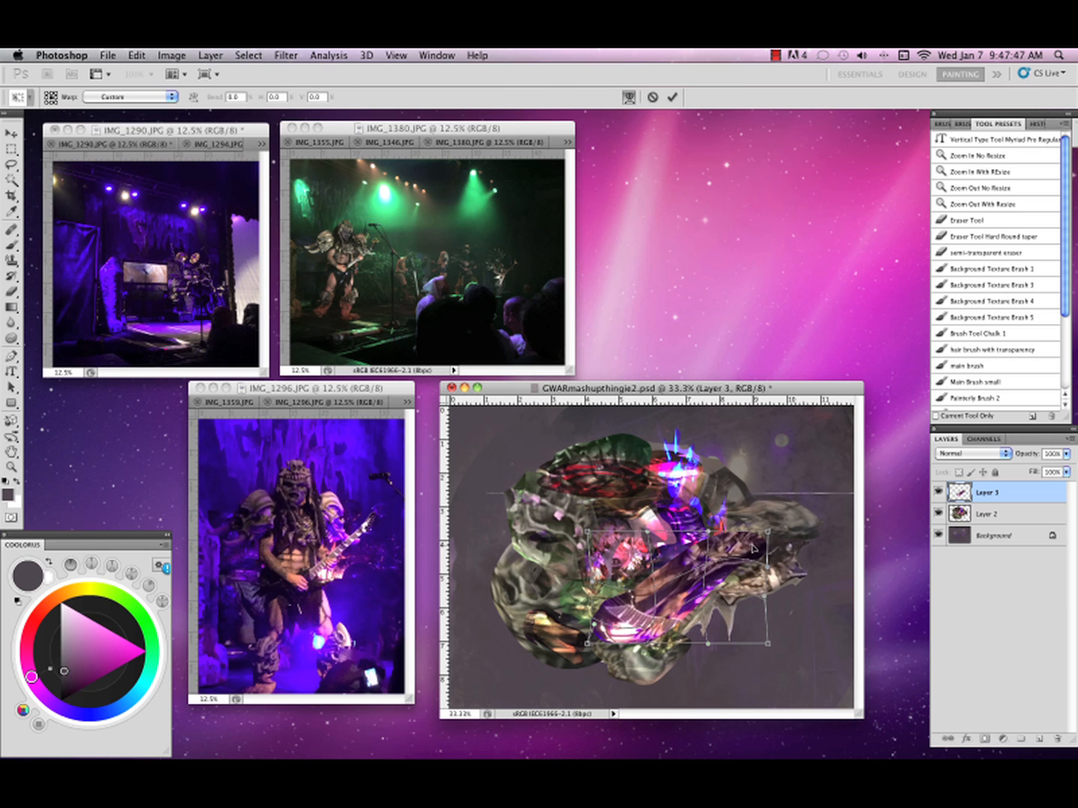
left_click(672, 96)
Blend the guitarist piece with Overlay, shift it toward the creature's head, and merge it down into Layer 2.
left_click(1001, 457)
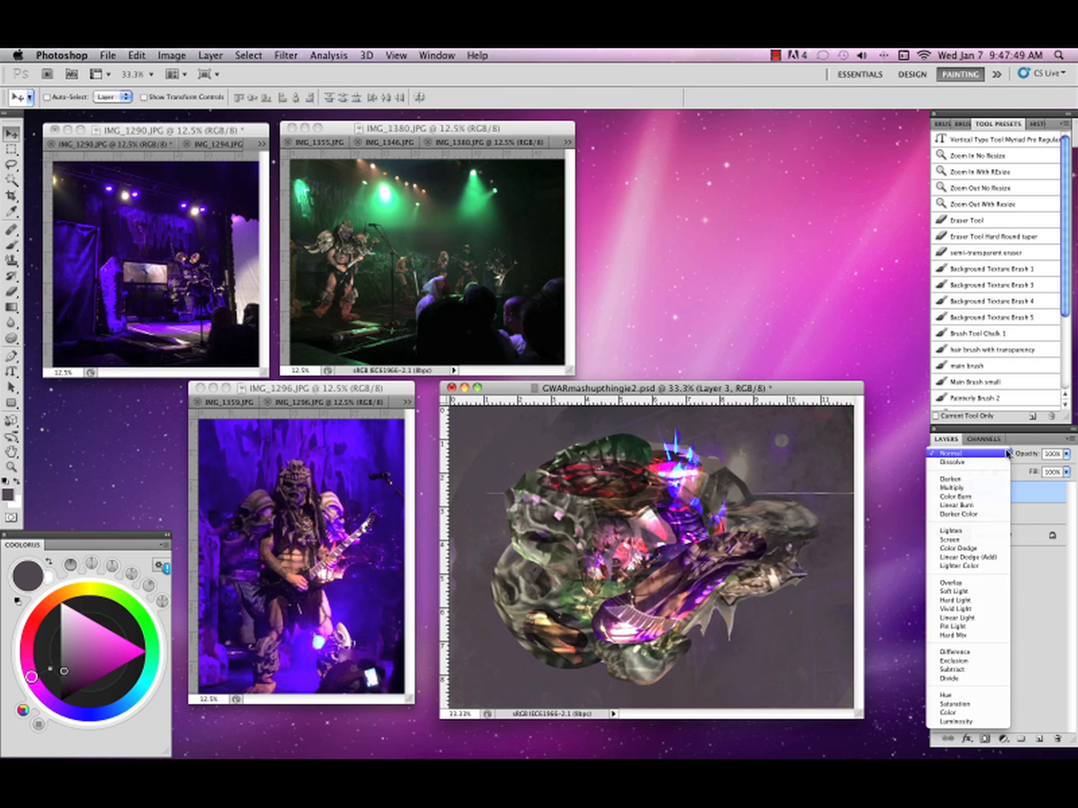
left_click(951, 582)
left_click_drag(692, 604, 727, 588)
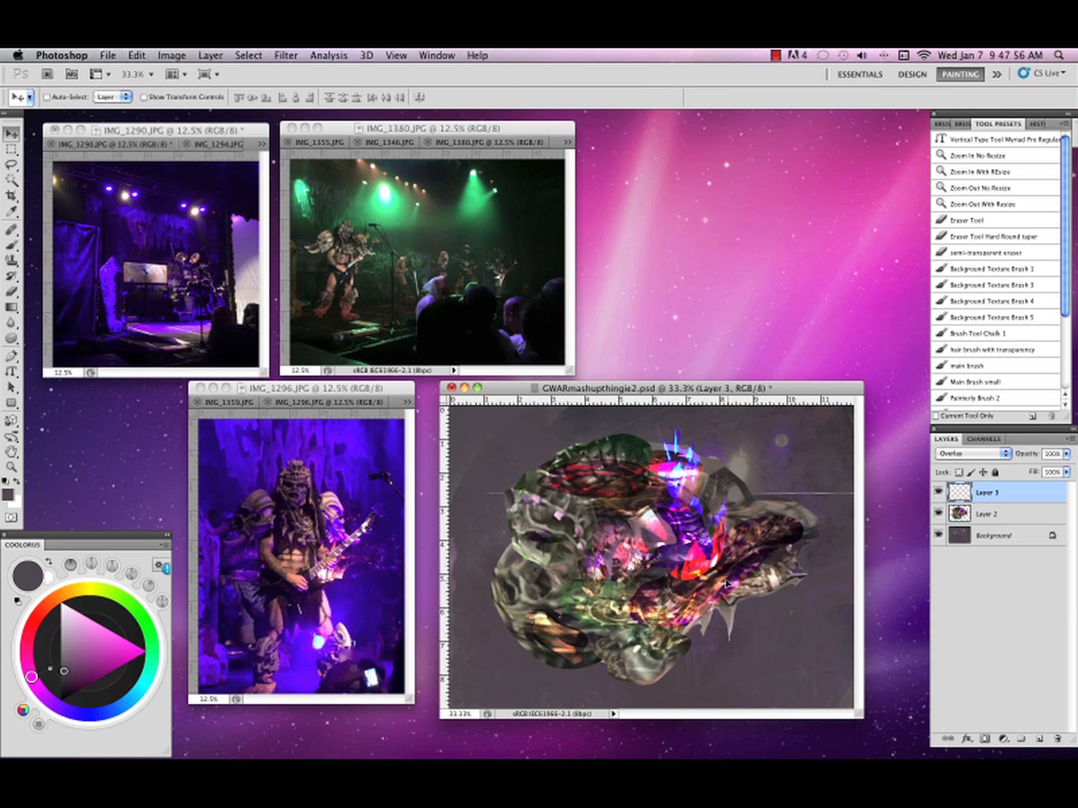
left_click(1068, 440)
left_click(943, 653)
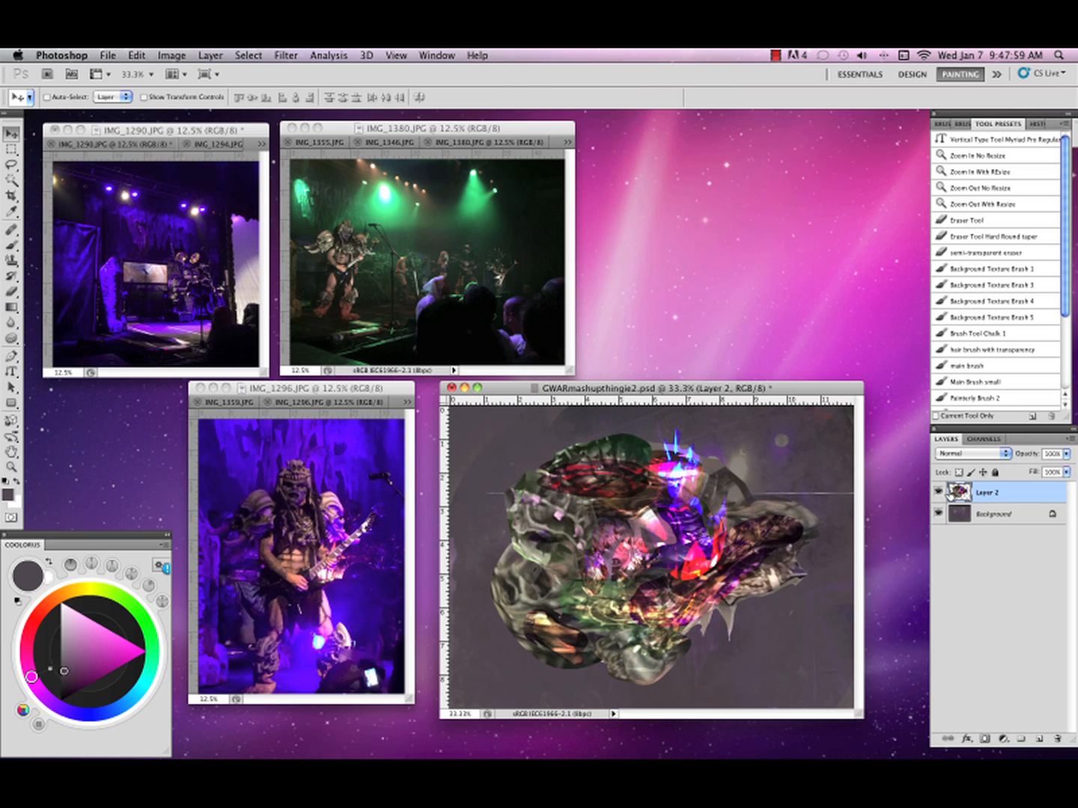
Lasso the guitarist's masked face in IMG_1296.JPG and place the cut-out on the creature's lower rear body.
key("l")
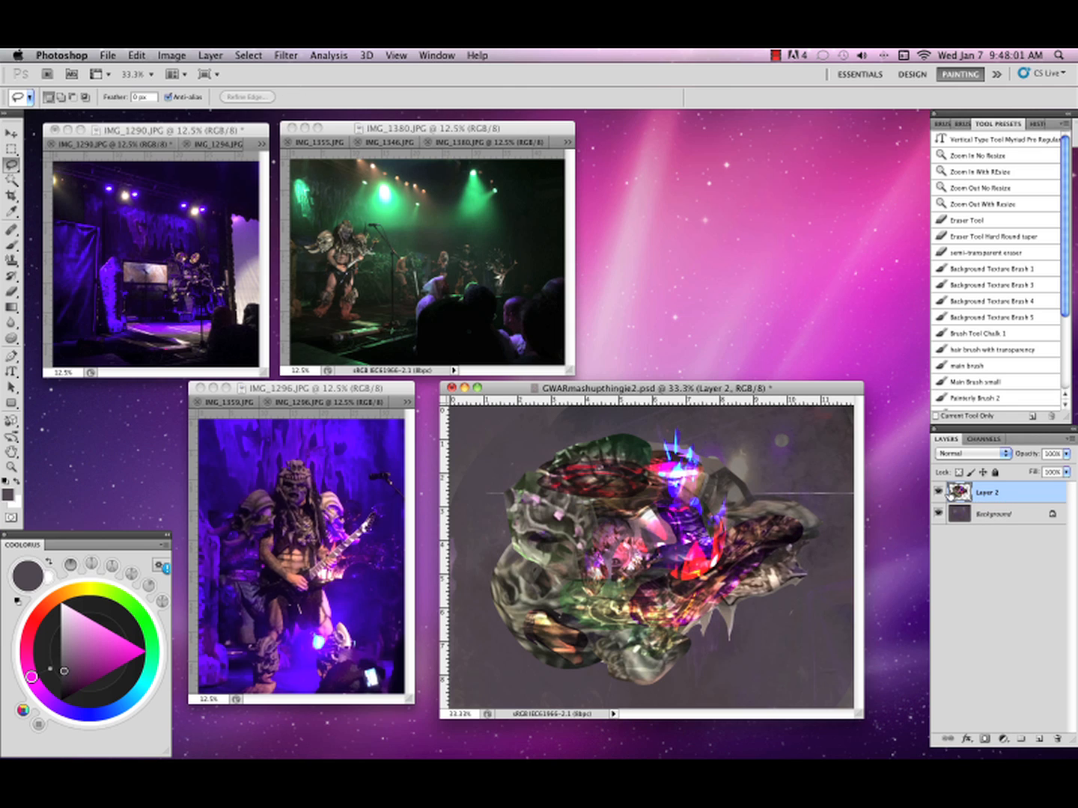
left_click(311, 488)
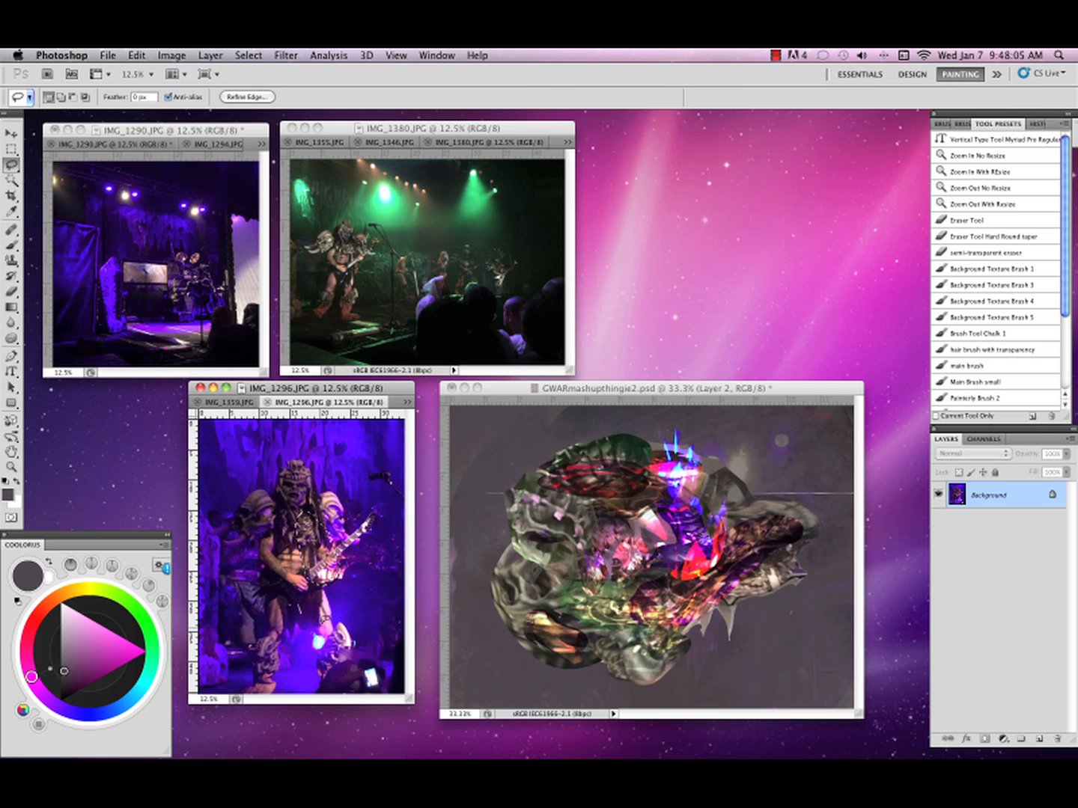
left_click(278, 648)
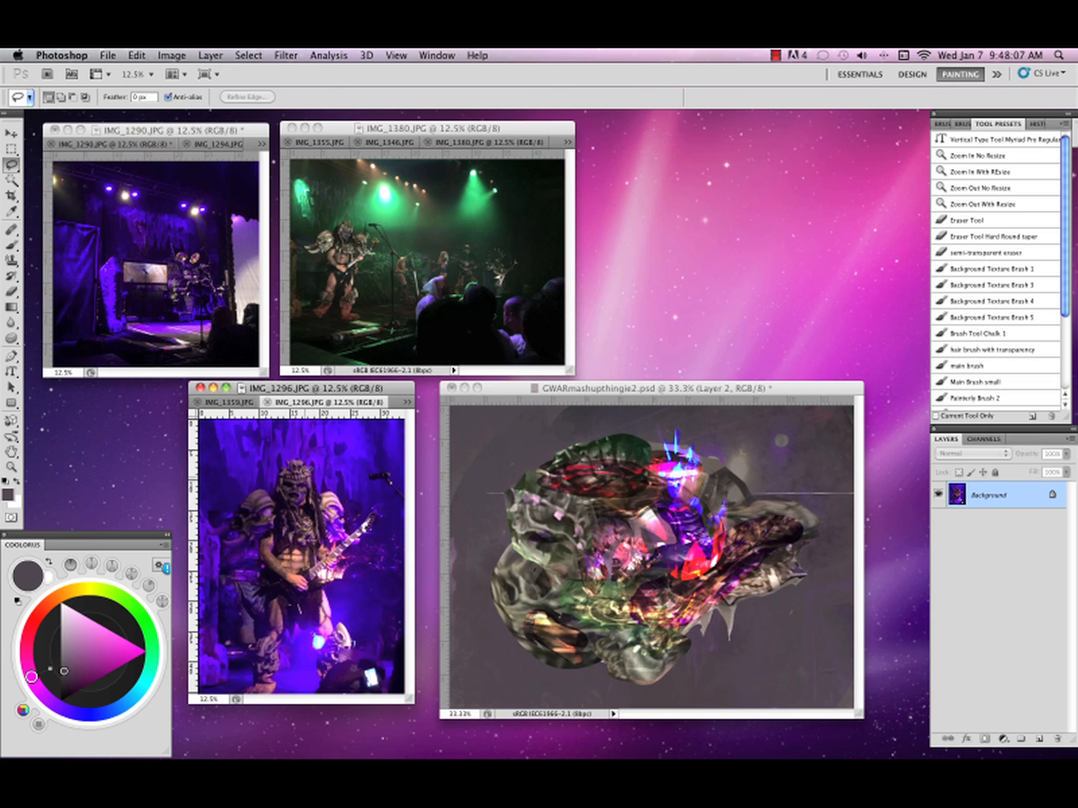
key("v")
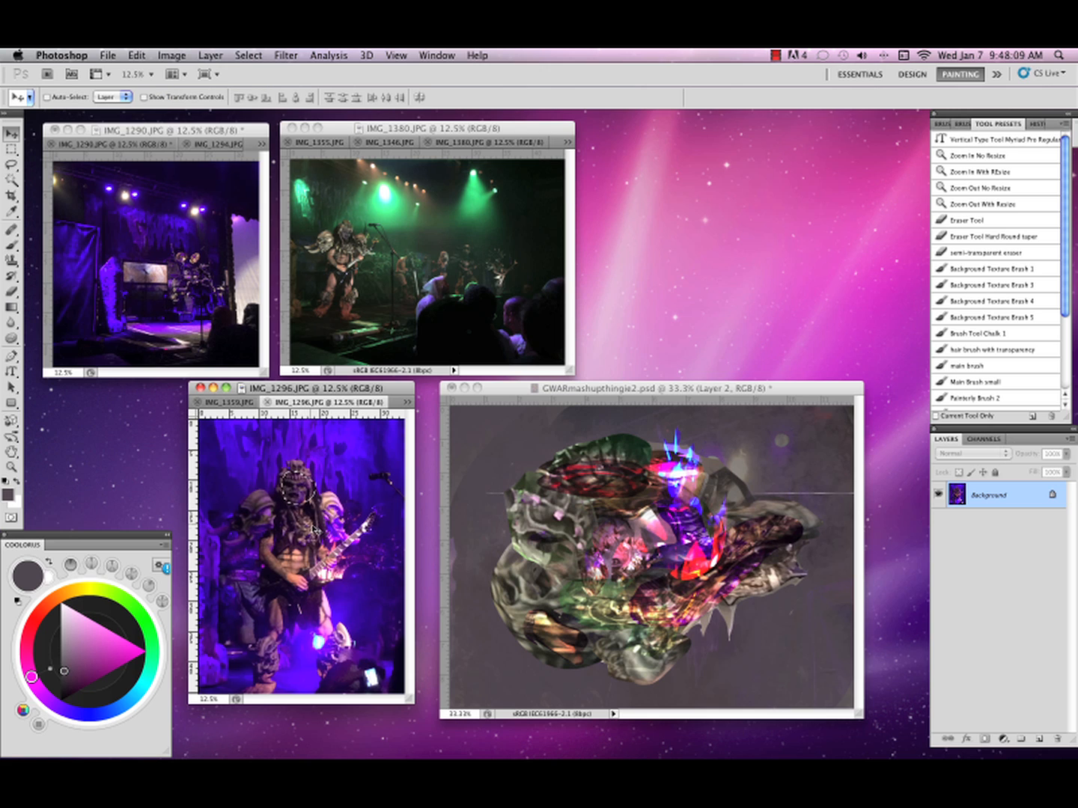
left_click_drag(315, 528, 574, 622)
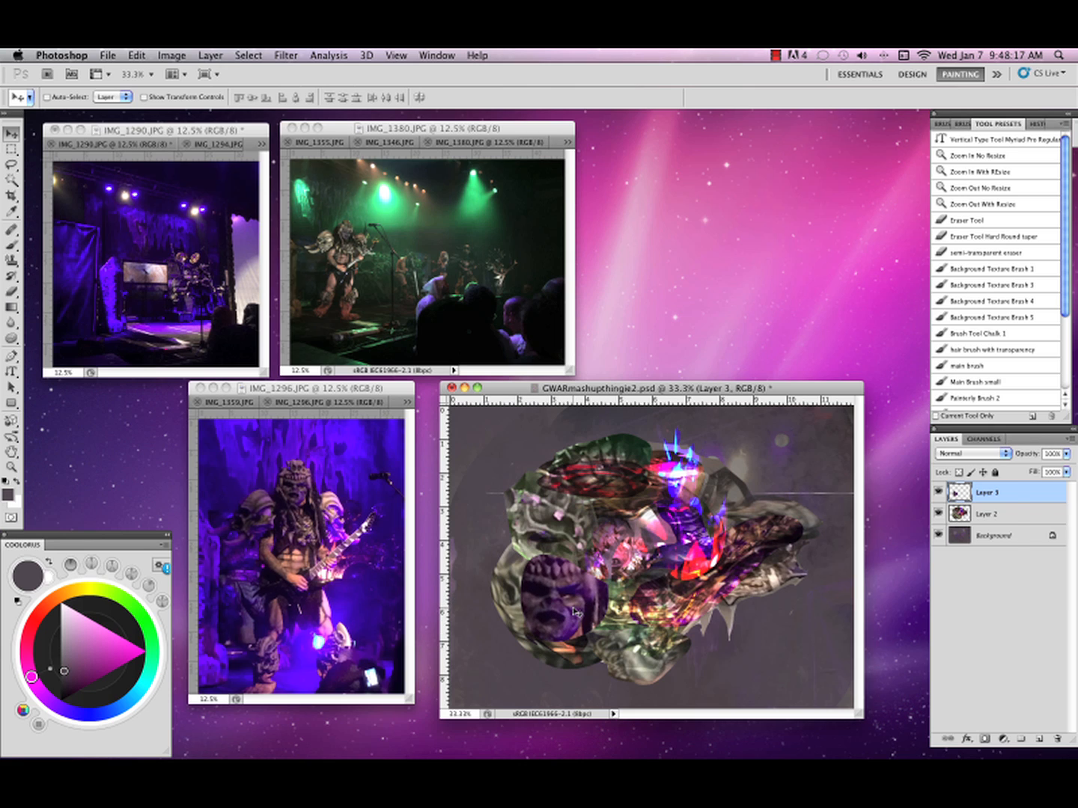
Try Overlay on the face piece, settle on Soft Light, compare it hidden and shown, and merge it down into Layer 2.
left_click(1000, 454)
left_click(964, 584)
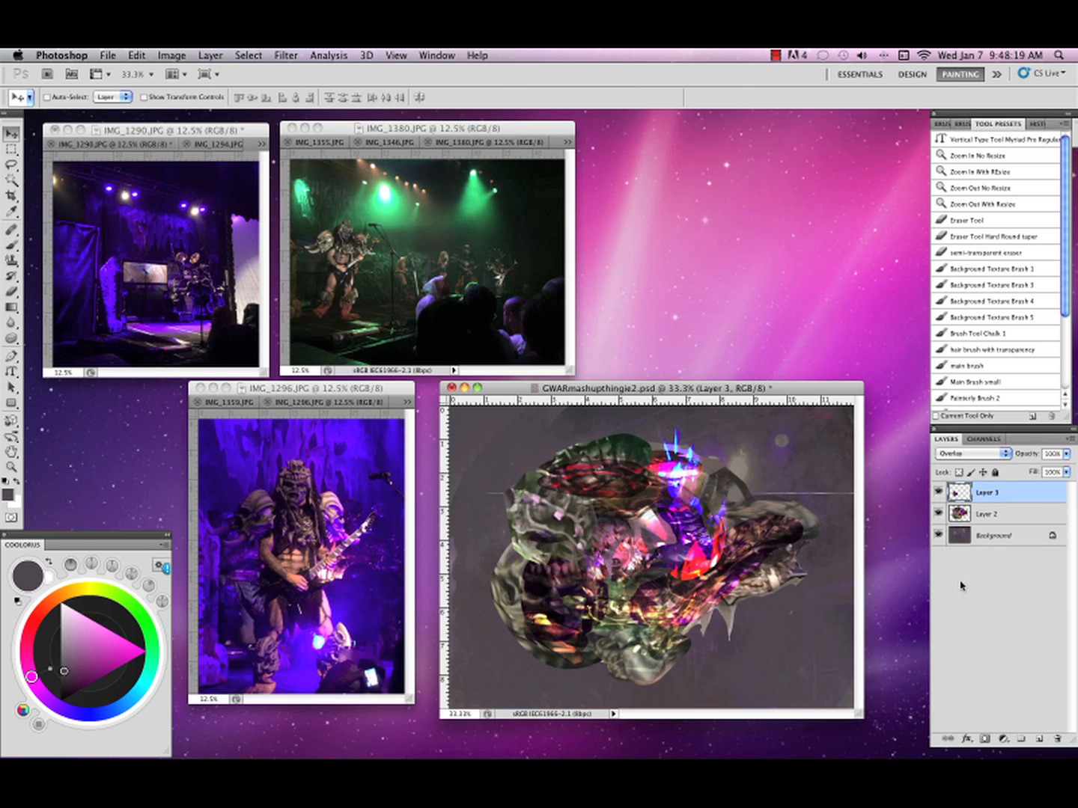
left_click(999, 454)
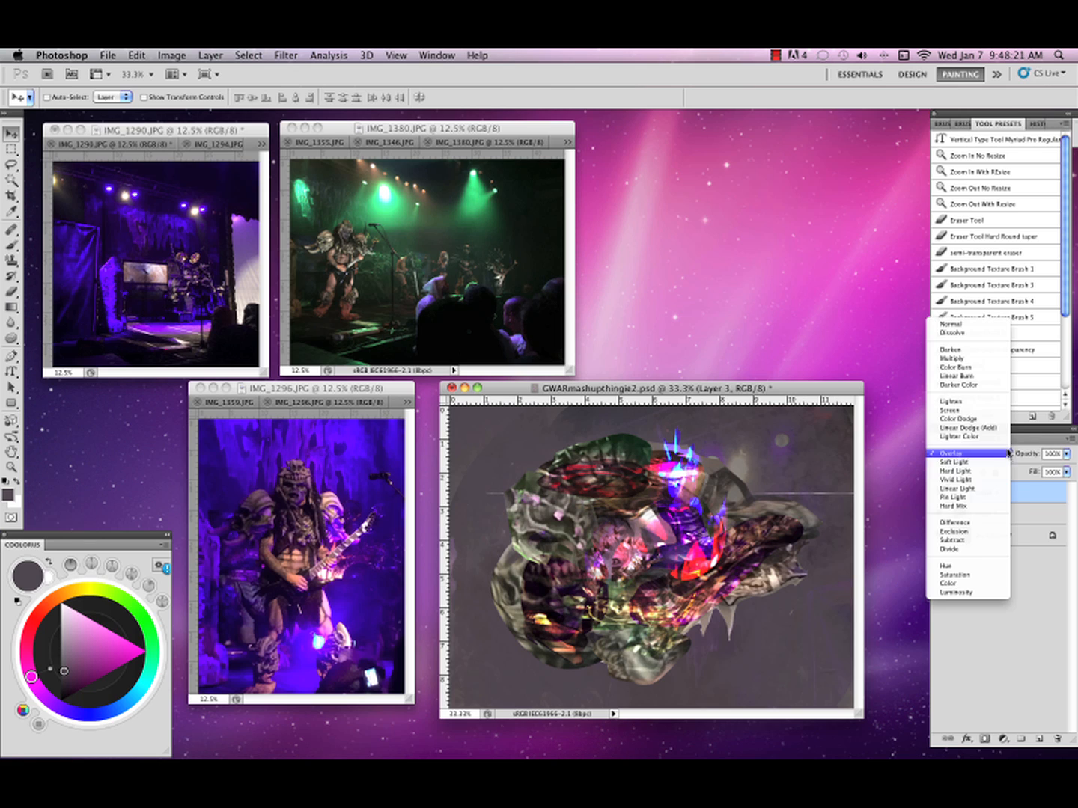
left_click(972, 469)
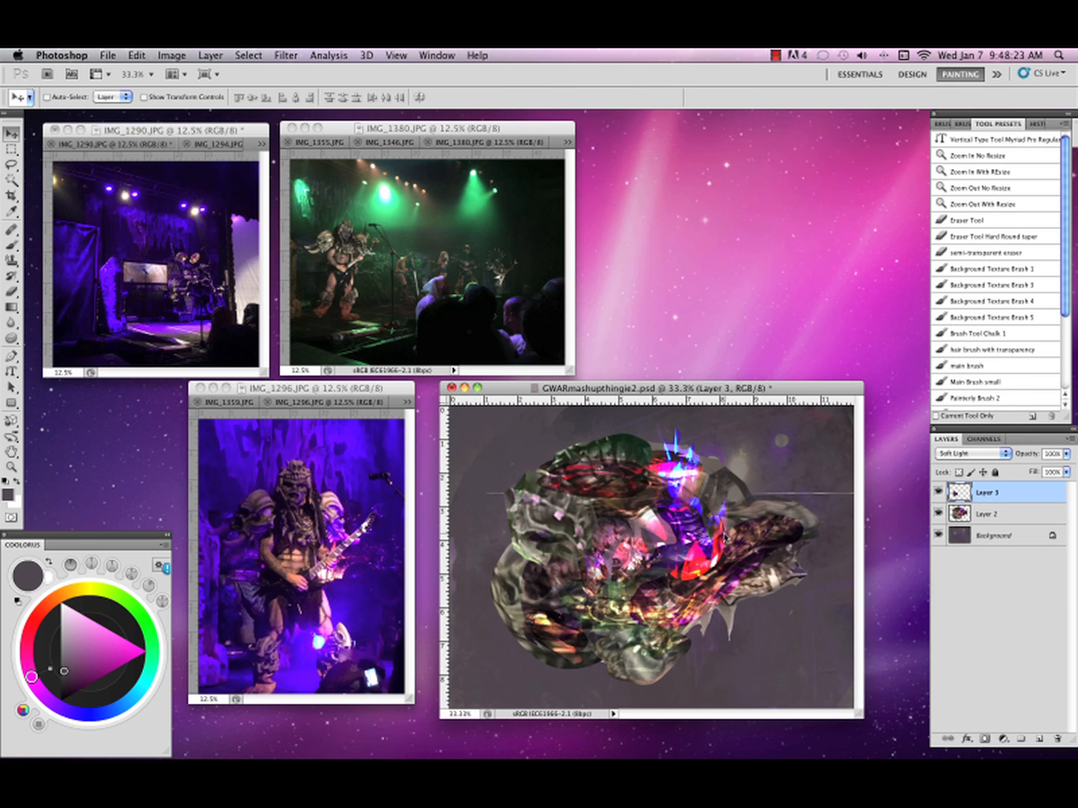
left_click(939, 493)
left_click(940, 494)
left_click(1066, 439)
left_click(946, 658)
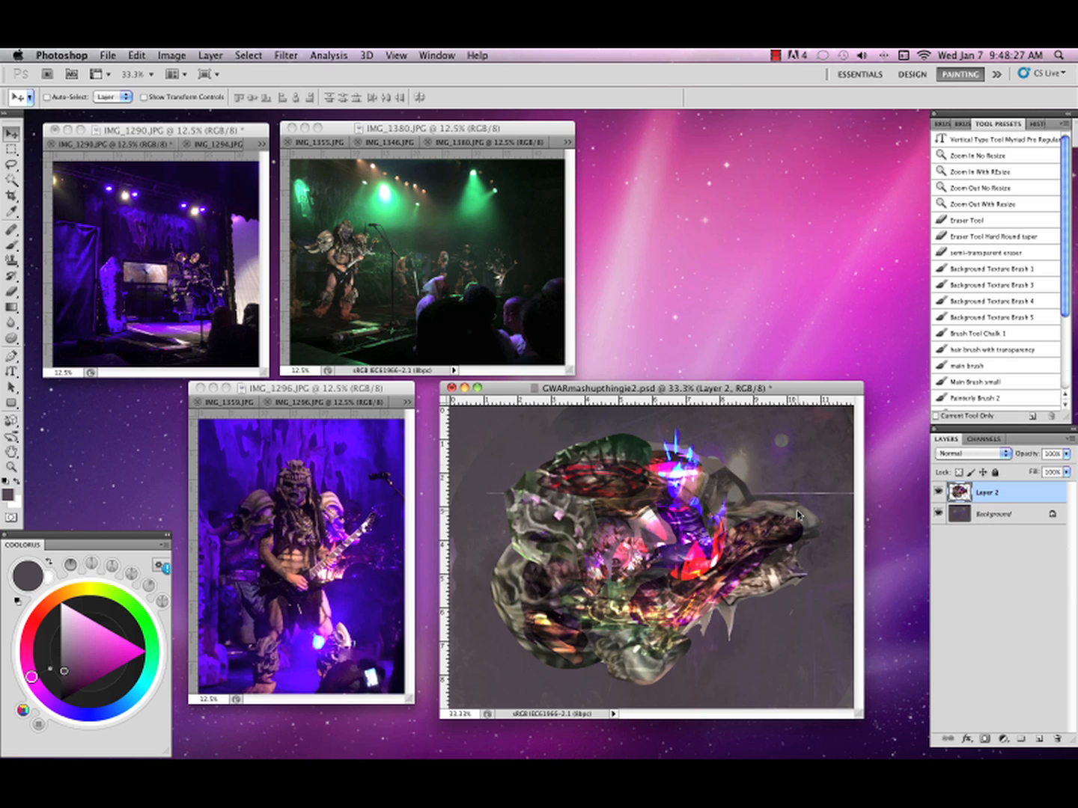
Close IMG_1296.JPG, then lasso the shoulder spikes in IMG_1359.JPG and place the cut-out above the creature's head.
left_click(296, 432)
left_click(268, 402)
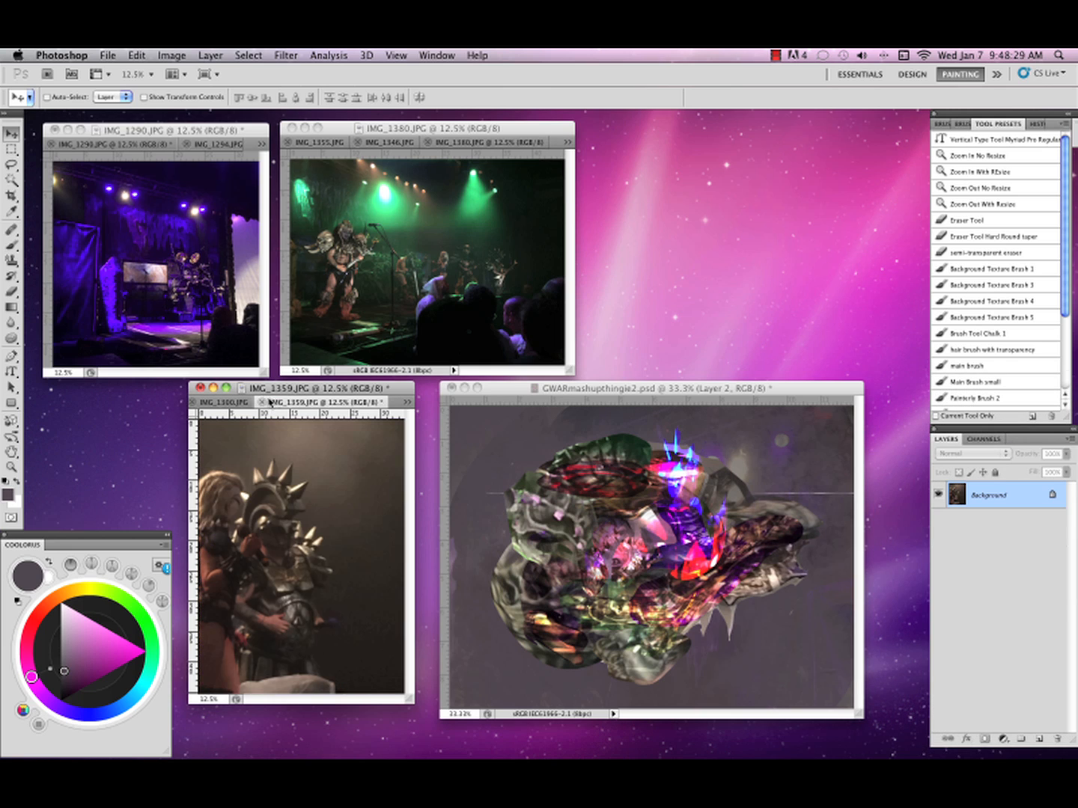
key("l")
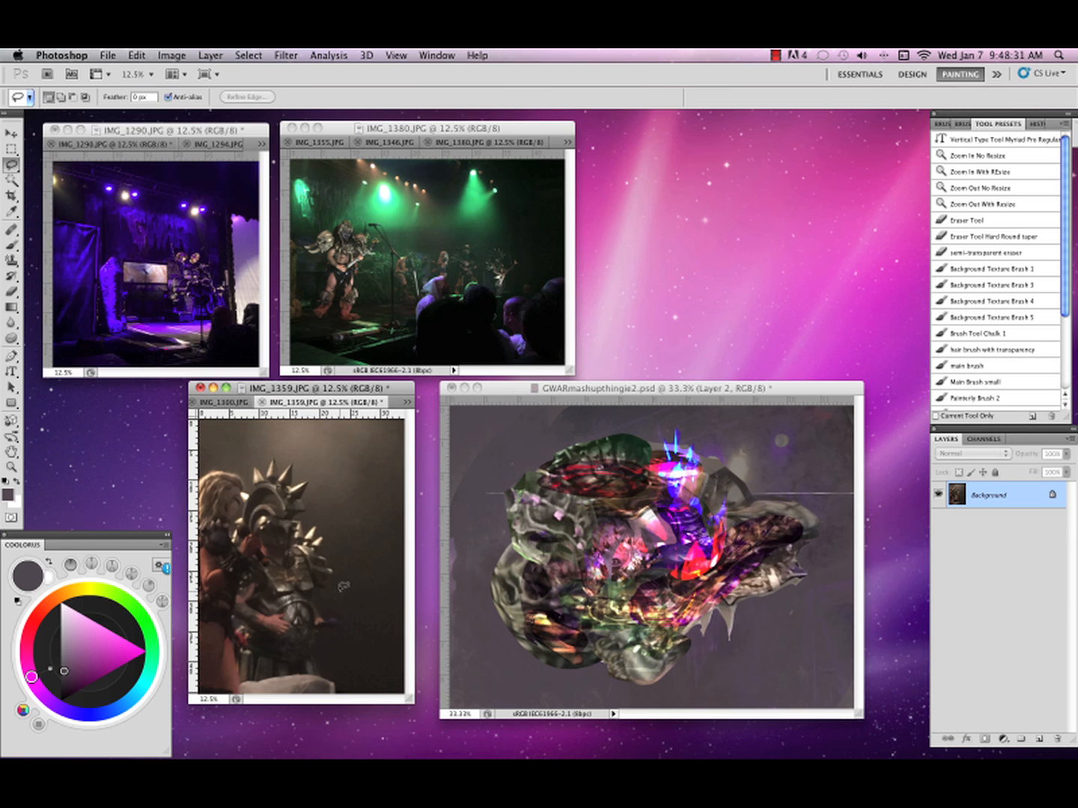
mouse_move(308, 514)
left_mouse_down()
mouse_move(333, 535)
mouse_move(296, 557)
mouse_move(300, 517)
mouse_move(385, 526)
left_mouse_up()
key("v")
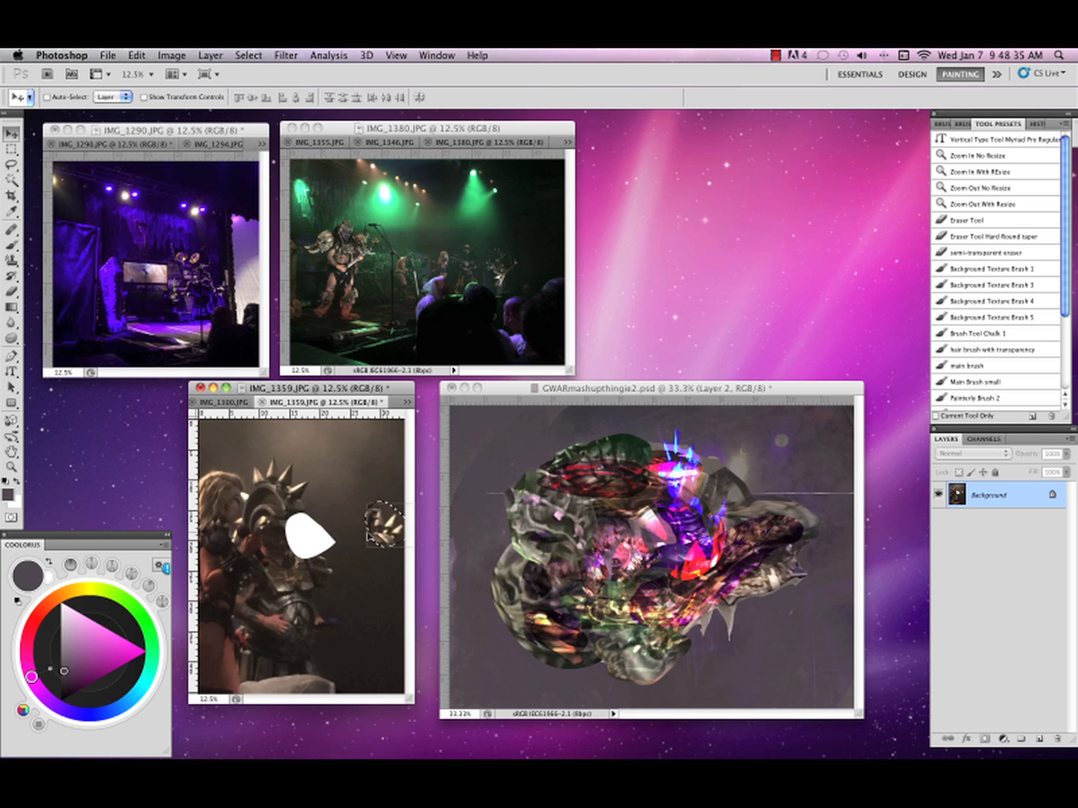
left_click_drag(737, 501, 741, 502)
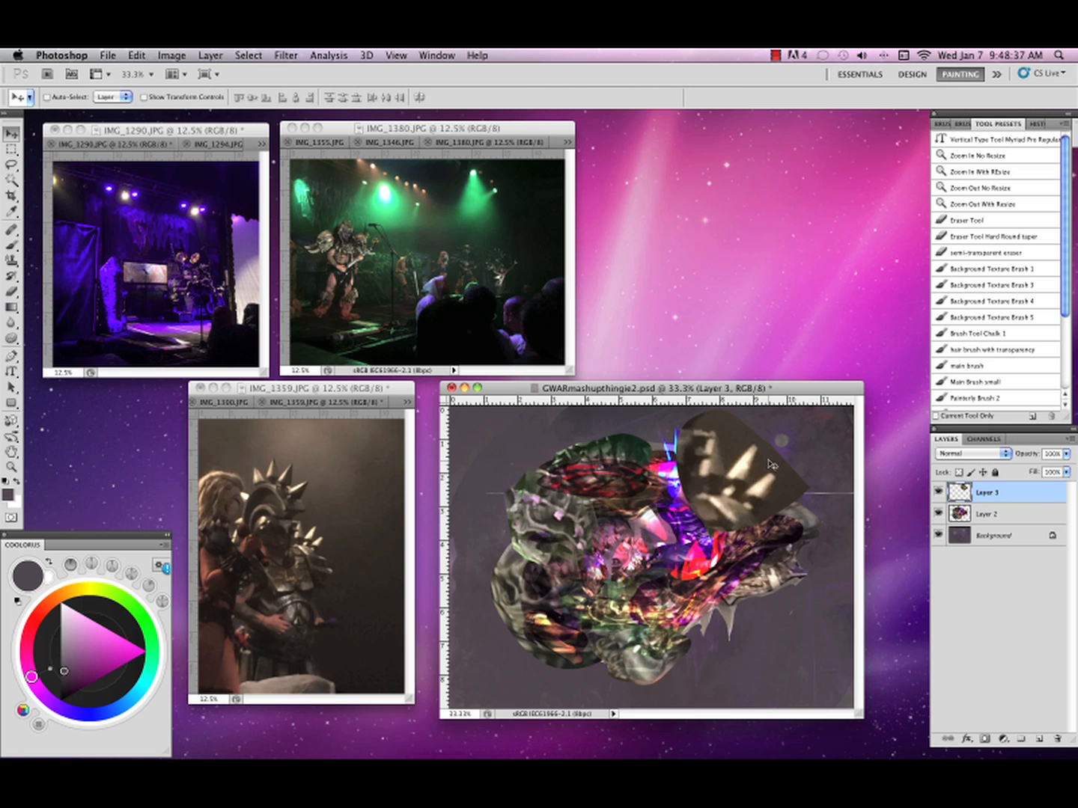
Scale and rotate the spike piece with Free Transform and seat it on top of the creature's snout.
key("super+t")
left_click_drag(809, 531, 823, 505)
left_click_drag(783, 466, 802, 501)
key("Return")
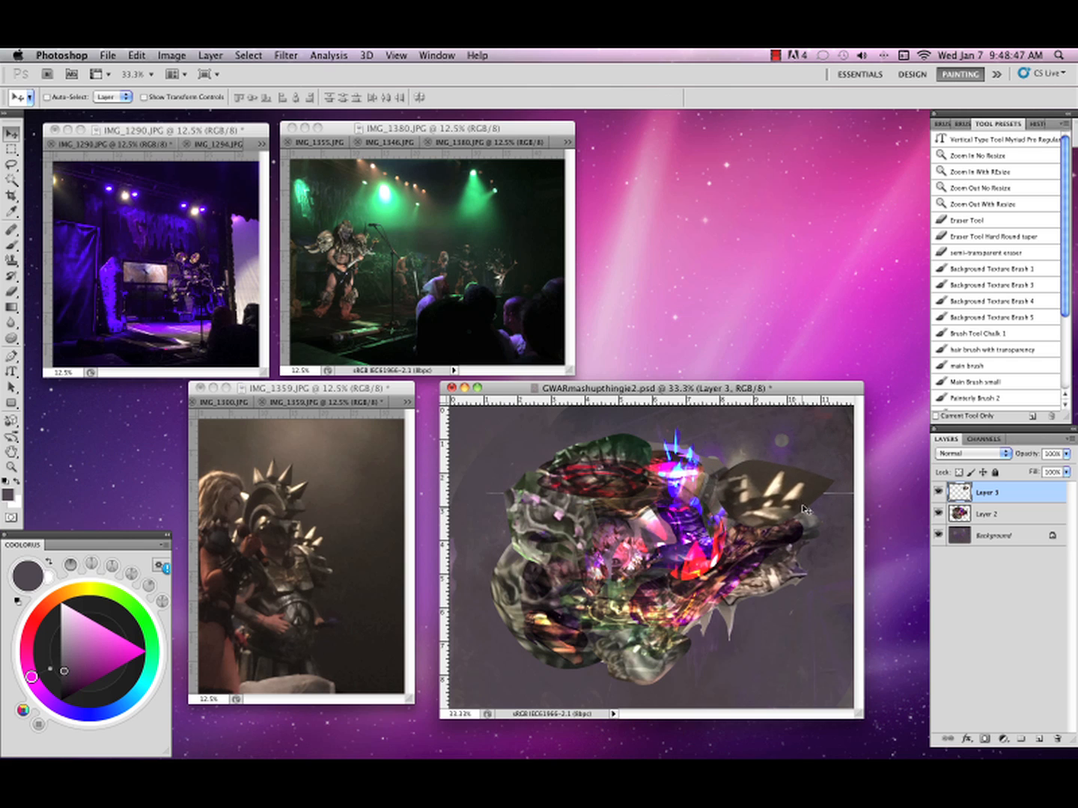
Erase the brown background around the spikes with the Eraser Tool Hard Round taper preset.
left_click(1001, 232)
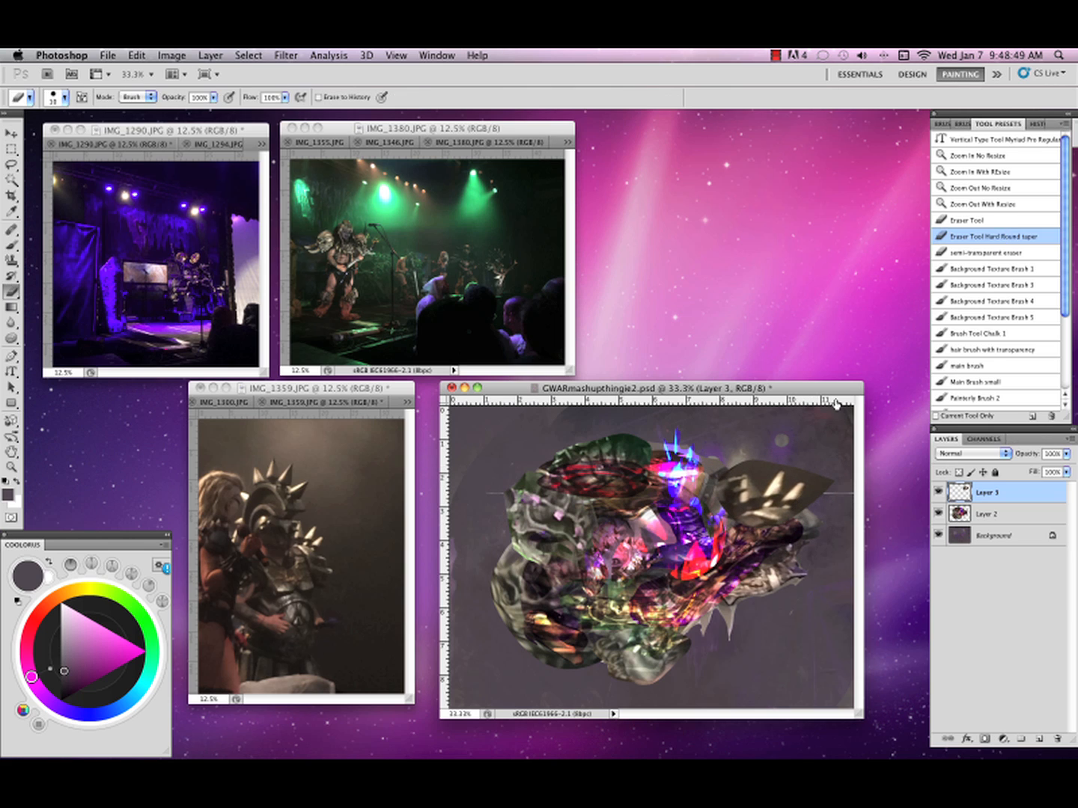
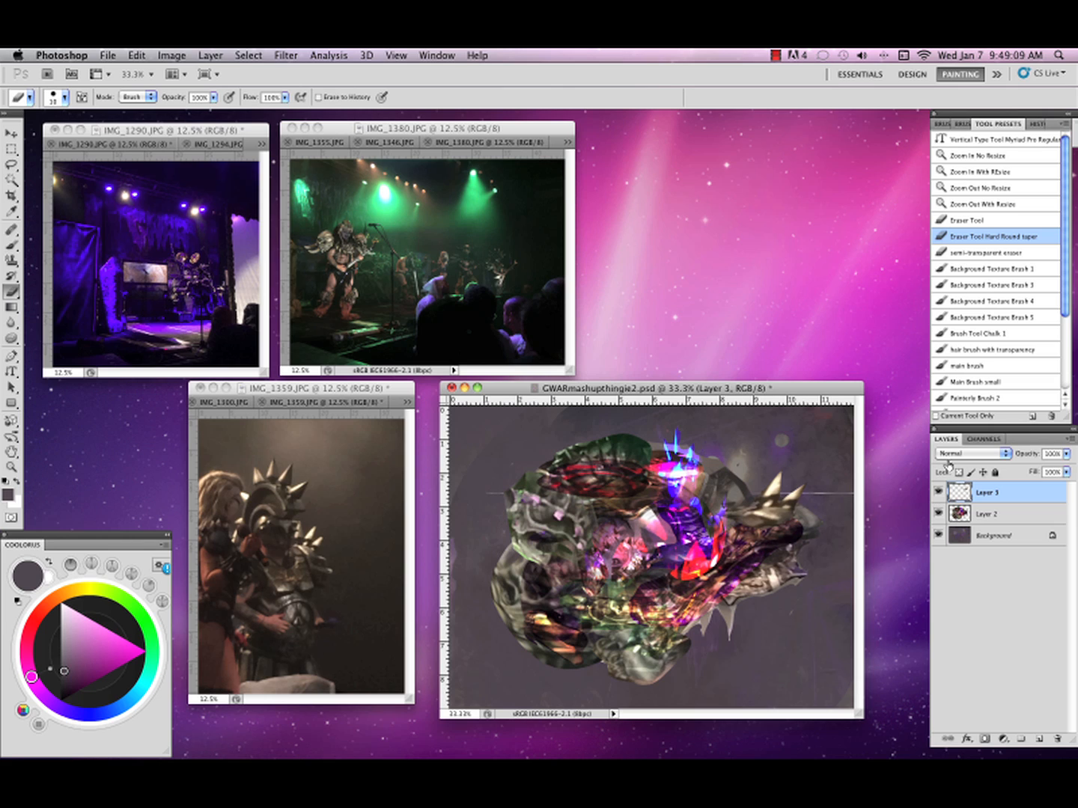
Soften the spikes' base on the snout with the semi-transparent eraser preset and merge the piece down into Layer 2.
left_click(1037, 248)
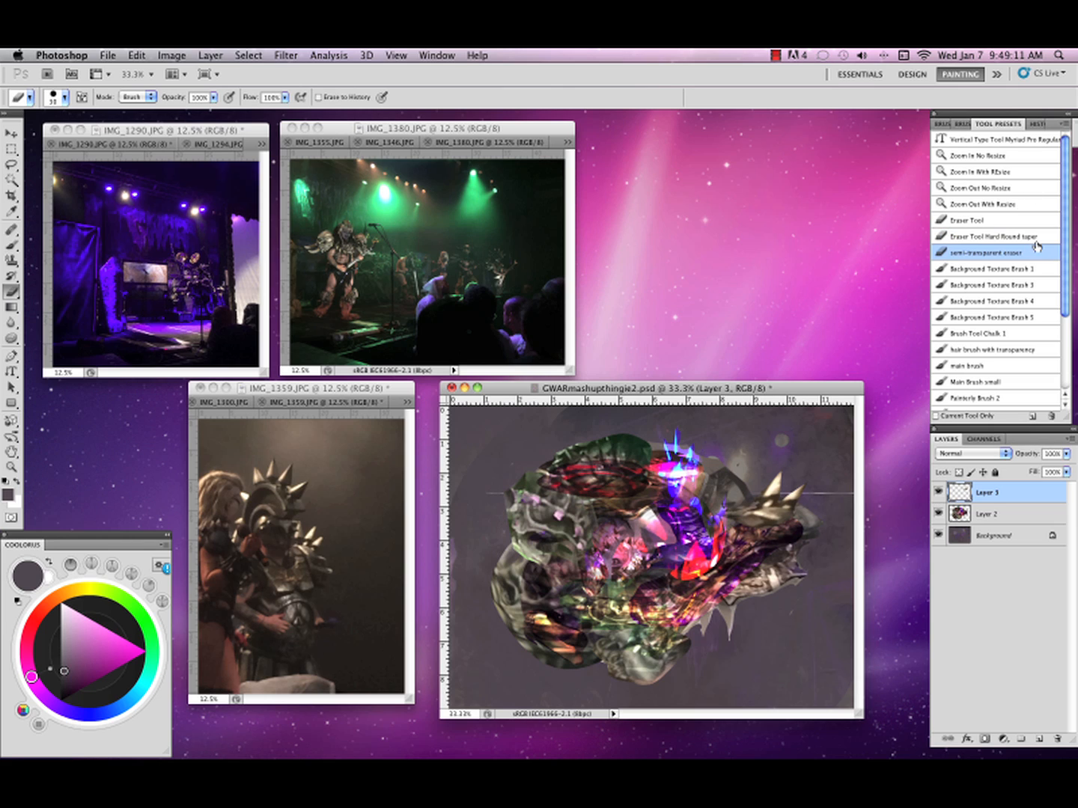
left_click_drag(744, 523, 770, 517)
left_click(1069, 440)
left_click(946, 656)
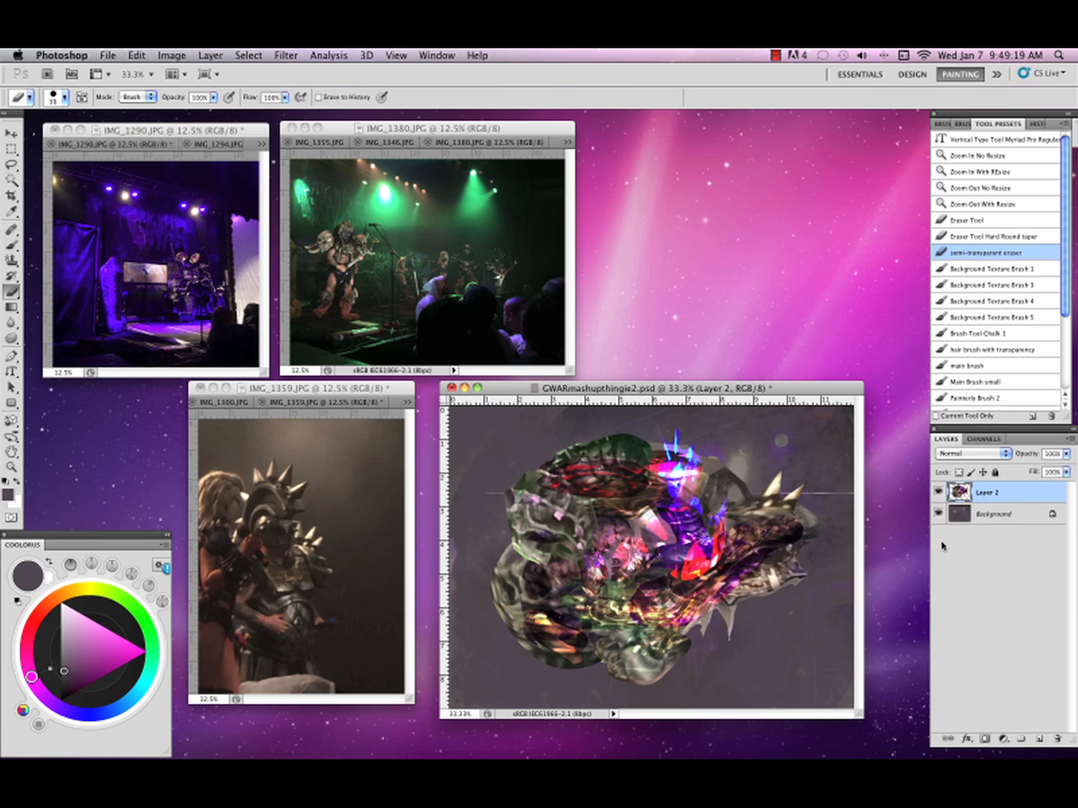
Lasso the tusked skull mask in IMG_1300.JPG and place the cut-out over the creature in GWARmashupthingie2.psd.
left_click(264, 445)
left_click(225, 401)
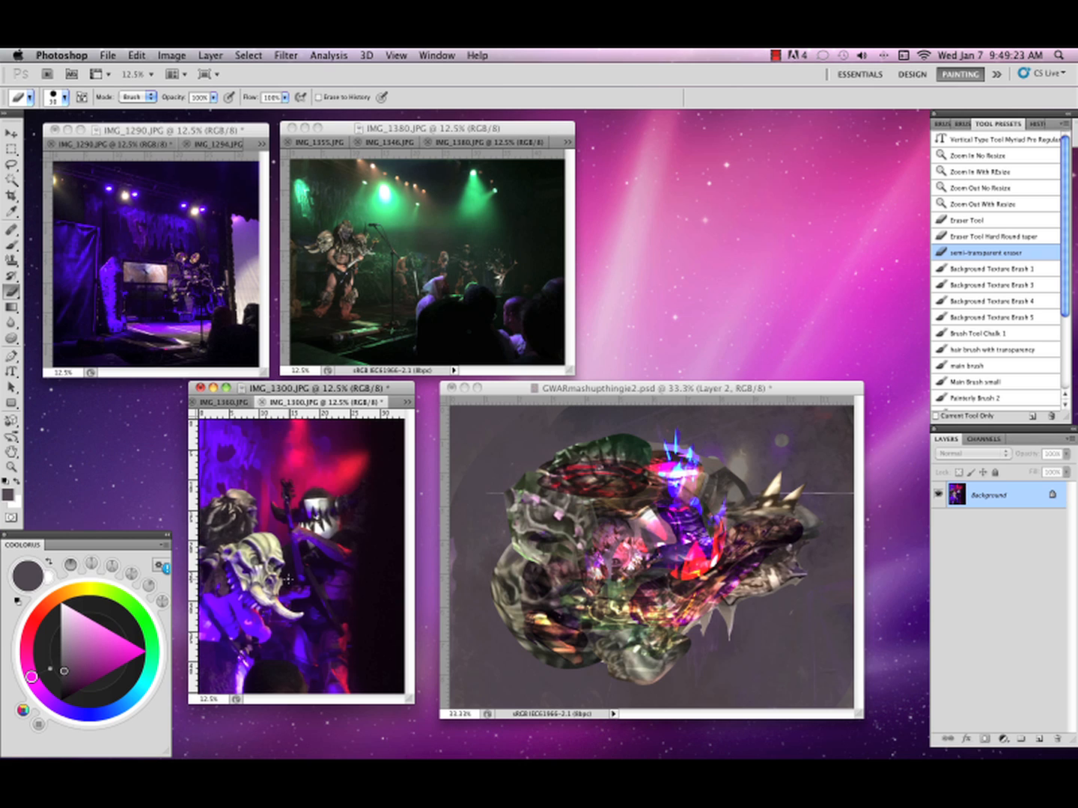
key("l")
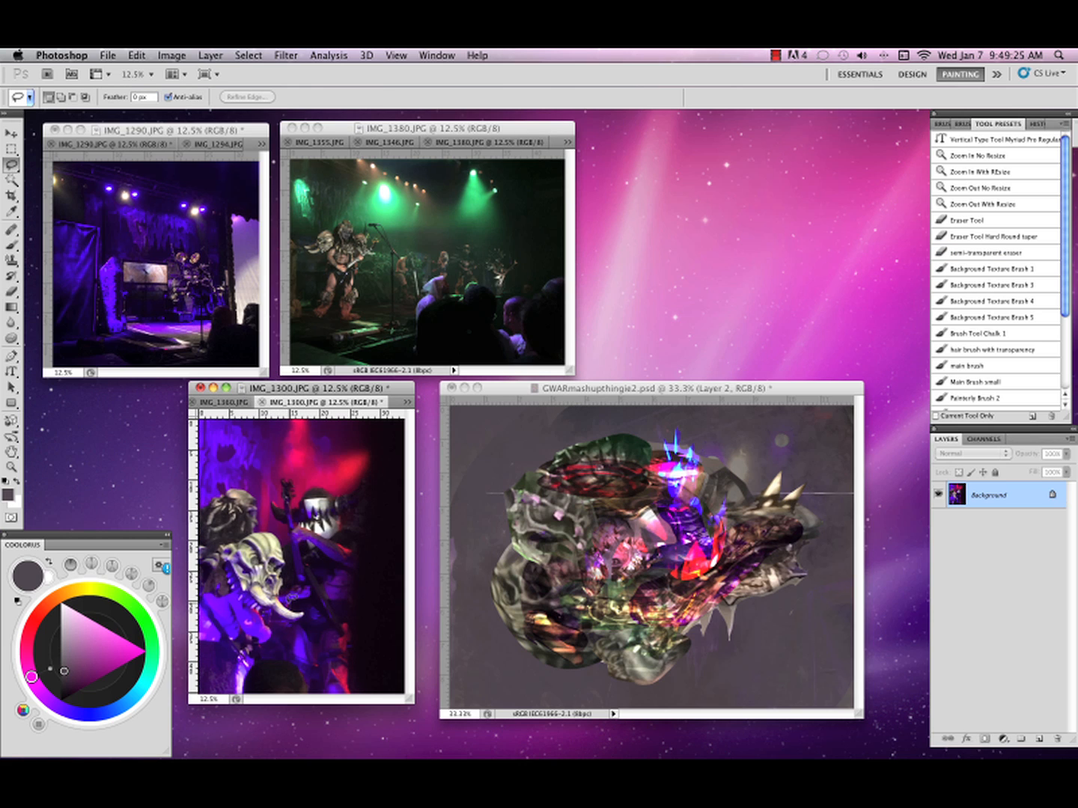
mouse_move(280, 592)
left_mouse_down()
mouse_move(310, 606)
mouse_move(303, 617)
mouse_move(259, 610)
mouse_move(230, 536)
mouse_move(256, 524)
mouse_move(290, 535)
mouse_move(291, 566)
mouse_move(275, 529)
mouse_move(219, 542)
mouse_move(232, 596)
mouse_move(271, 621)
mouse_move(313, 614)
mouse_move(284, 593)
left_mouse_up()
key("super+d")
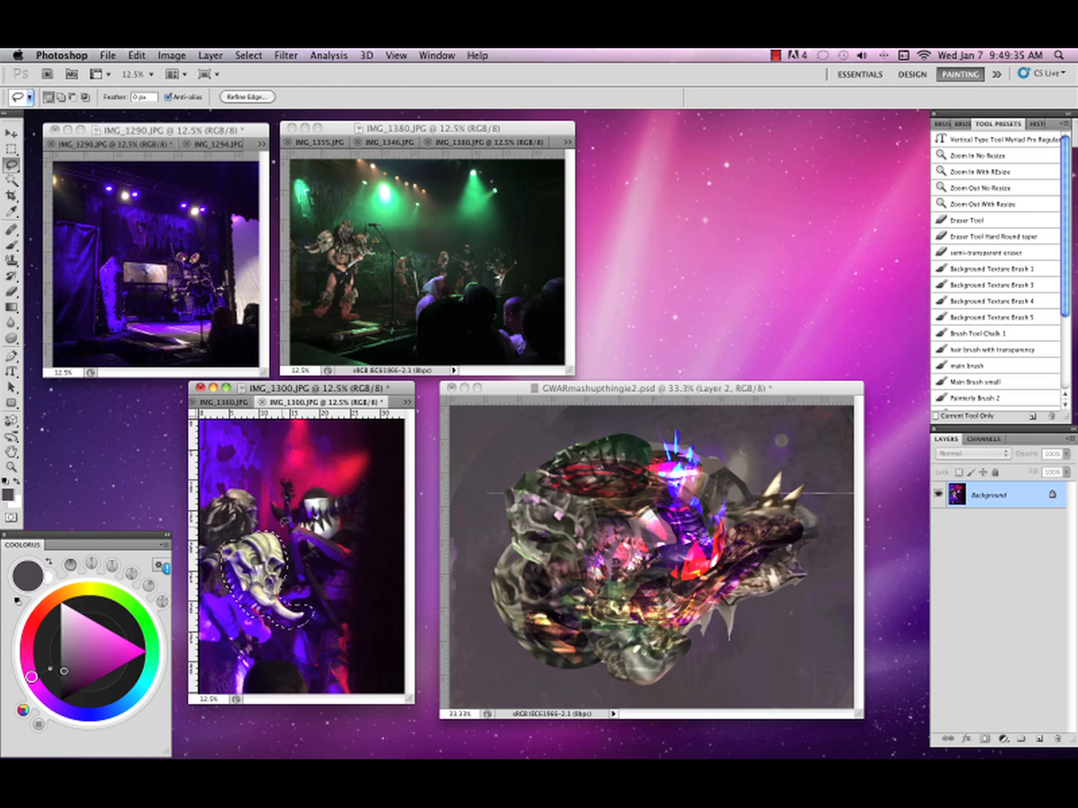
key("v")
mouse_move(269, 583)
left_mouse_down()
mouse_move(465, 683)
mouse_move(681, 669)
left_mouse_up()
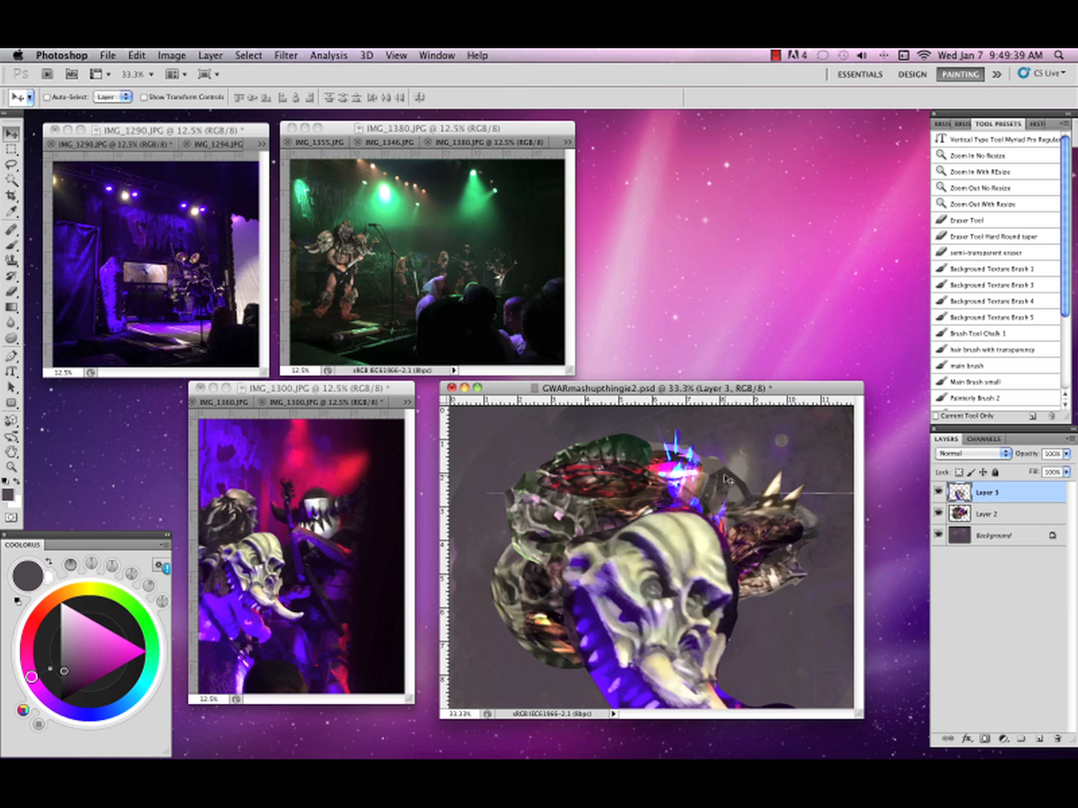
Squash and rotate the skull piece about 69° with Free Transform into a lower jaw, then check it by toggling the layers' visibility.
key("ctrl+t")
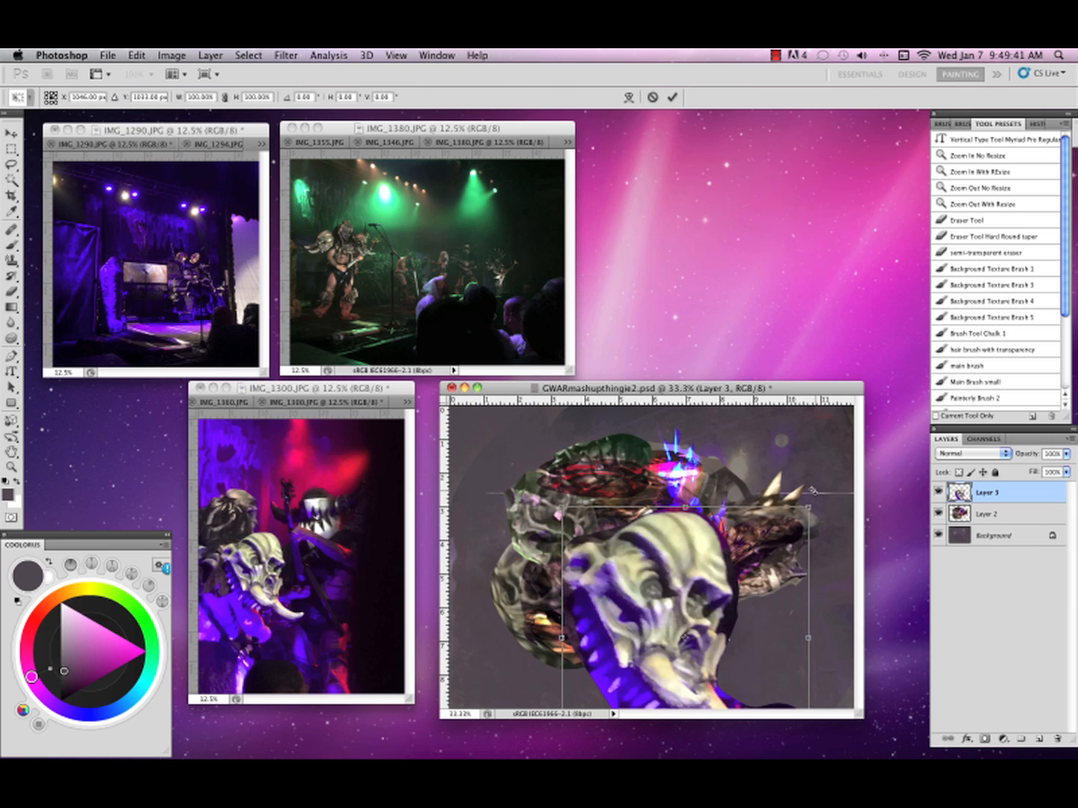
left_click_drag(807, 508, 599, 661)
left_click_drag(671, 601, 796, 567)
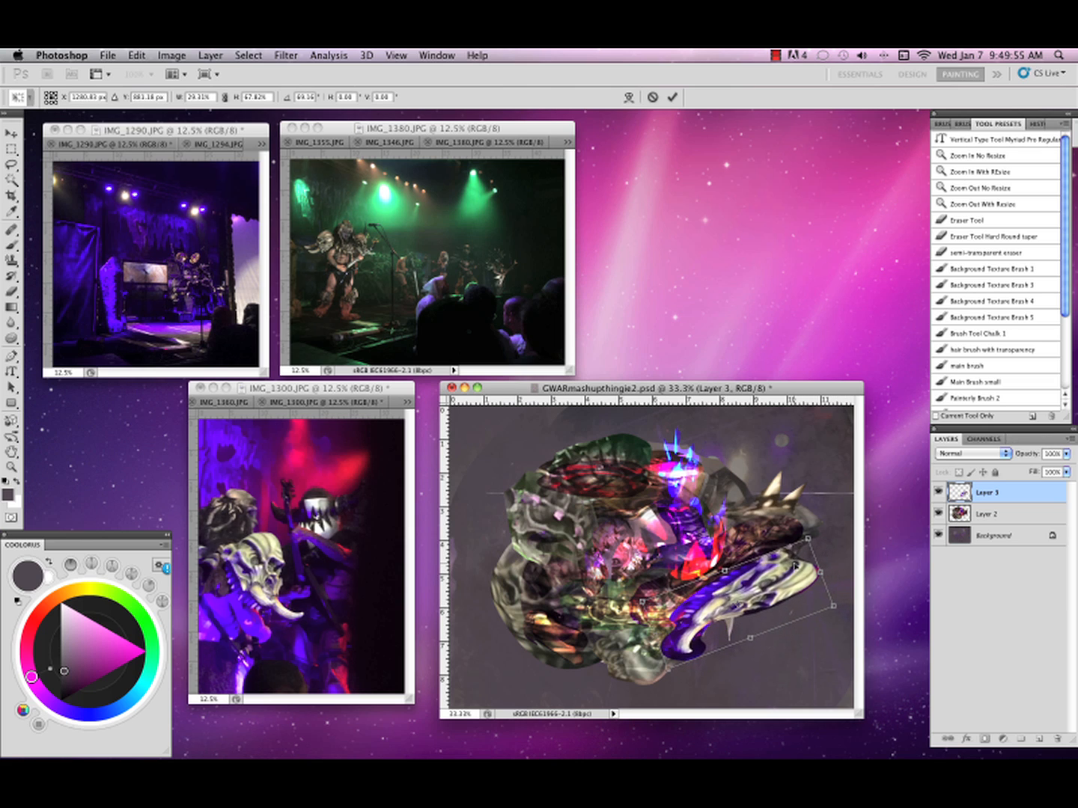
key("Return")
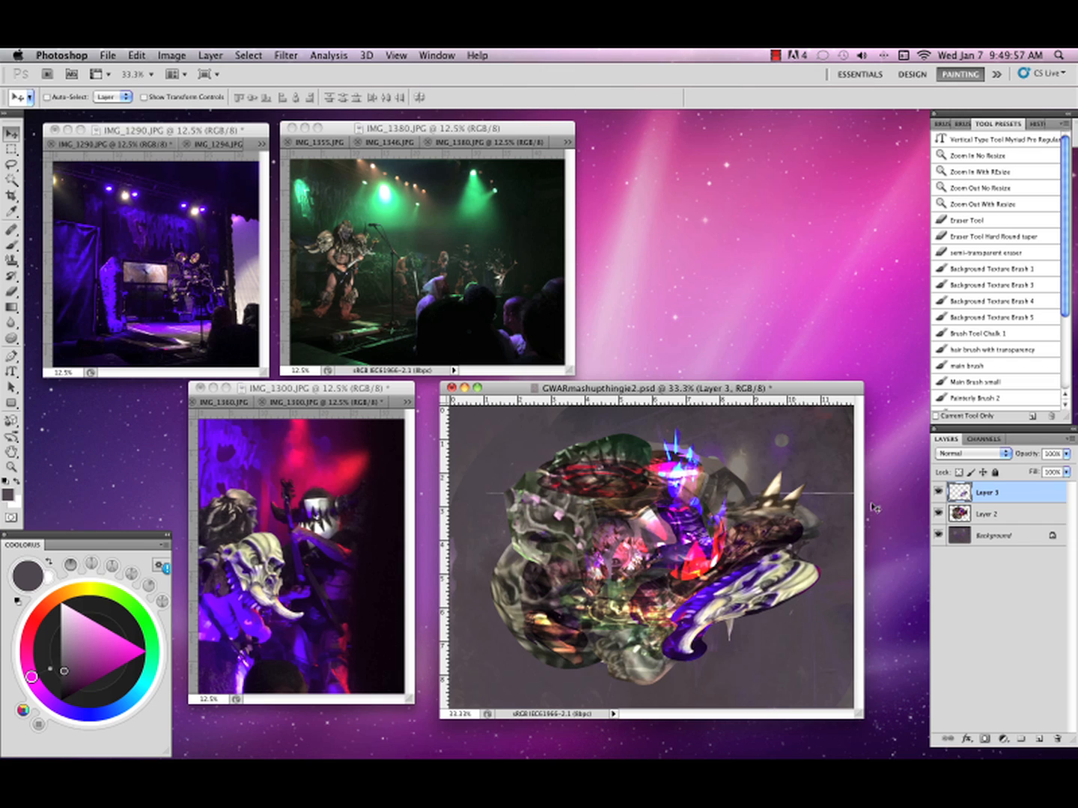
left_click(937, 515)
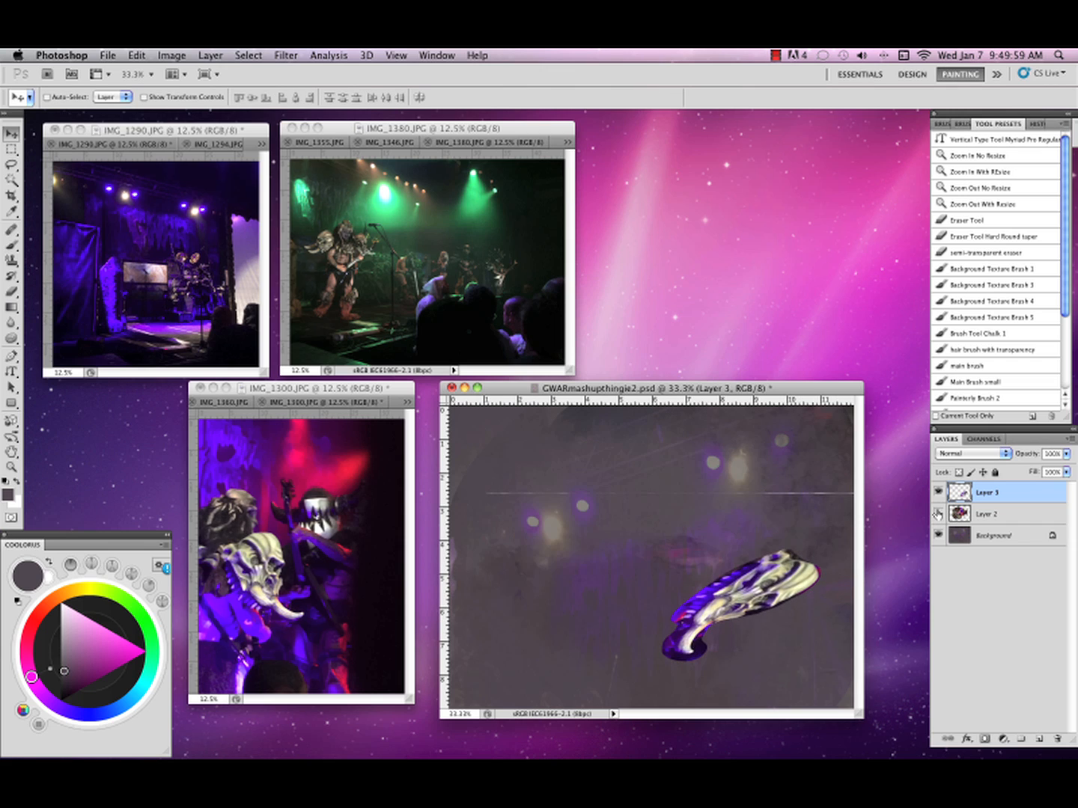
left_click(937, 513)
left_click(939, 492)
left_click(939, 492)
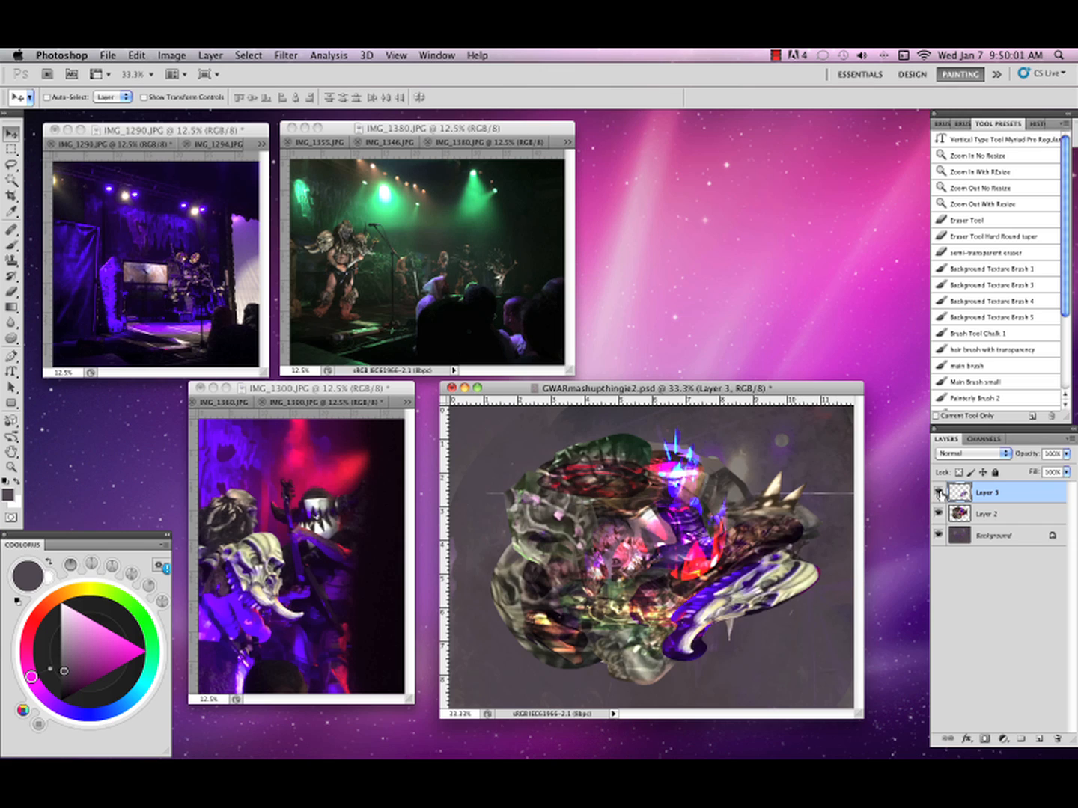
Set the jaw piece on Layer 3 to Overlay and compare the creature with it hidden and shown.
left_click(999, 455)
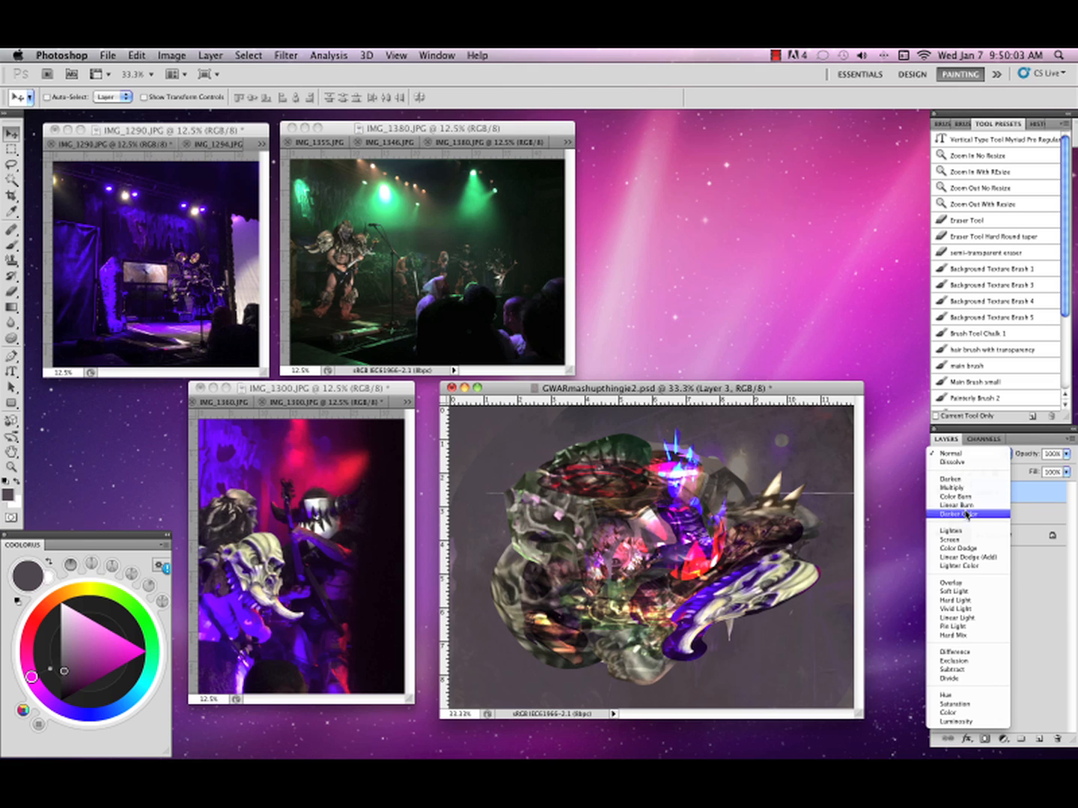
left_click(950, 583)
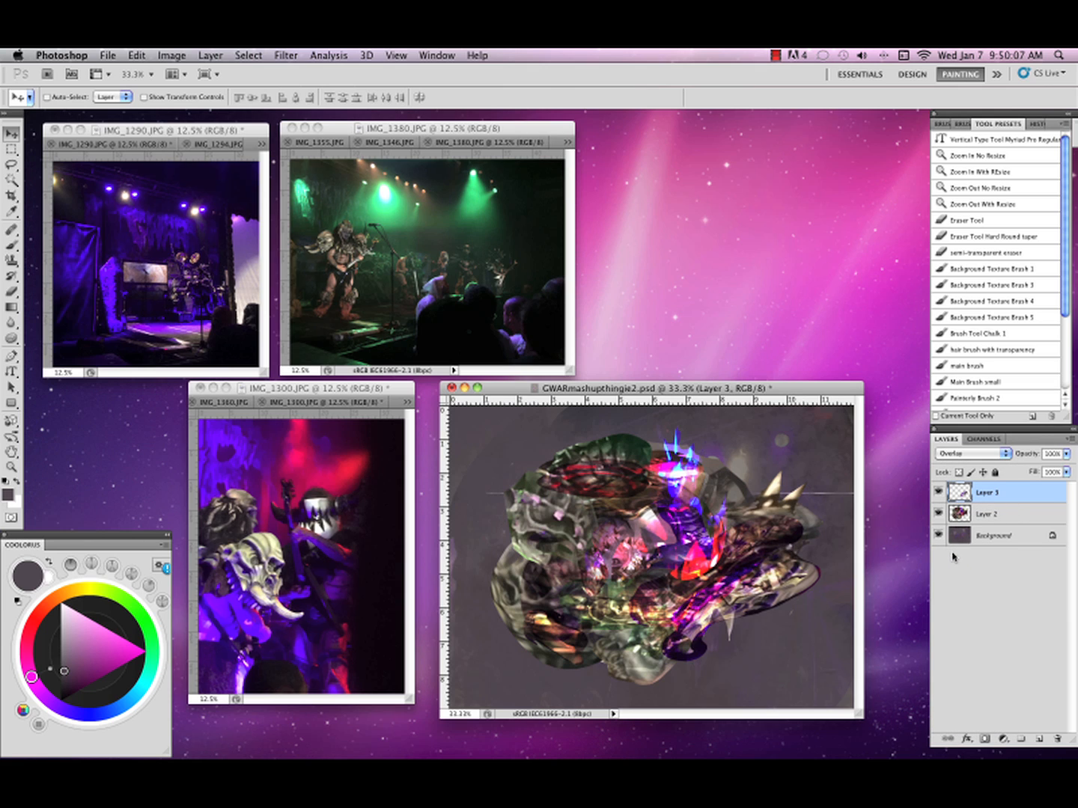
left_click(939, 493)
left_click(940, 494)
left_click(940, 493)
left_click(939, 494)
left_click(940, 494)
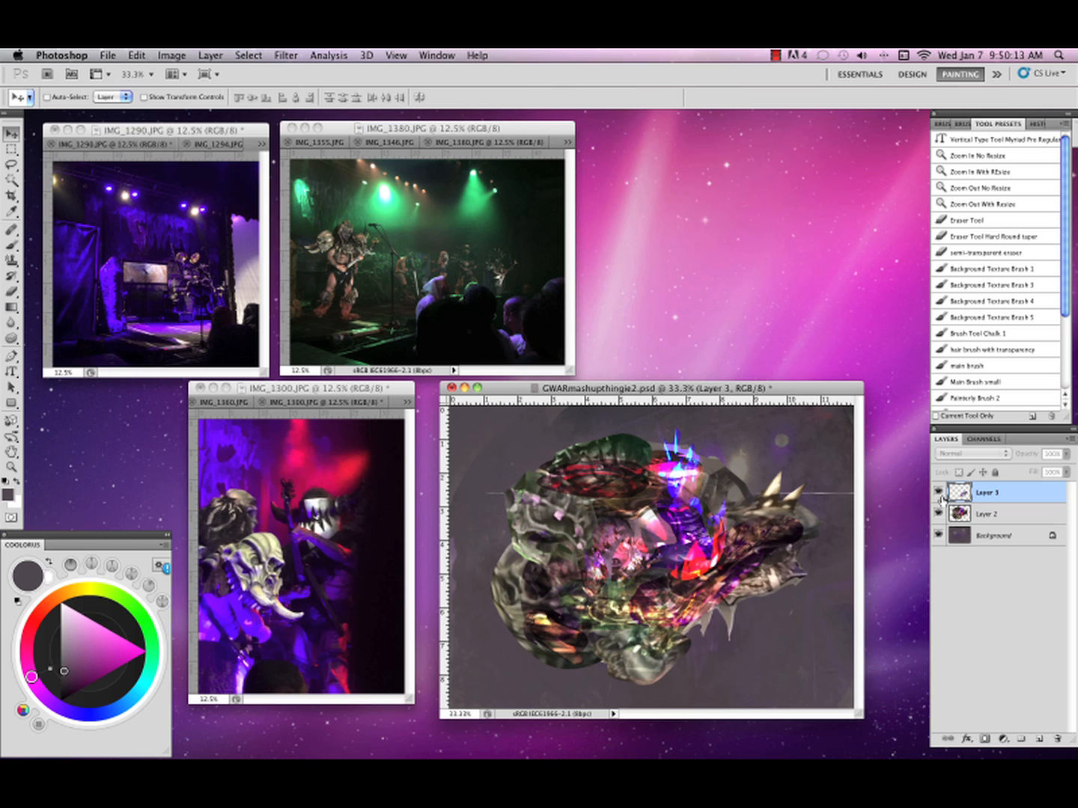
left_click(940, 494)
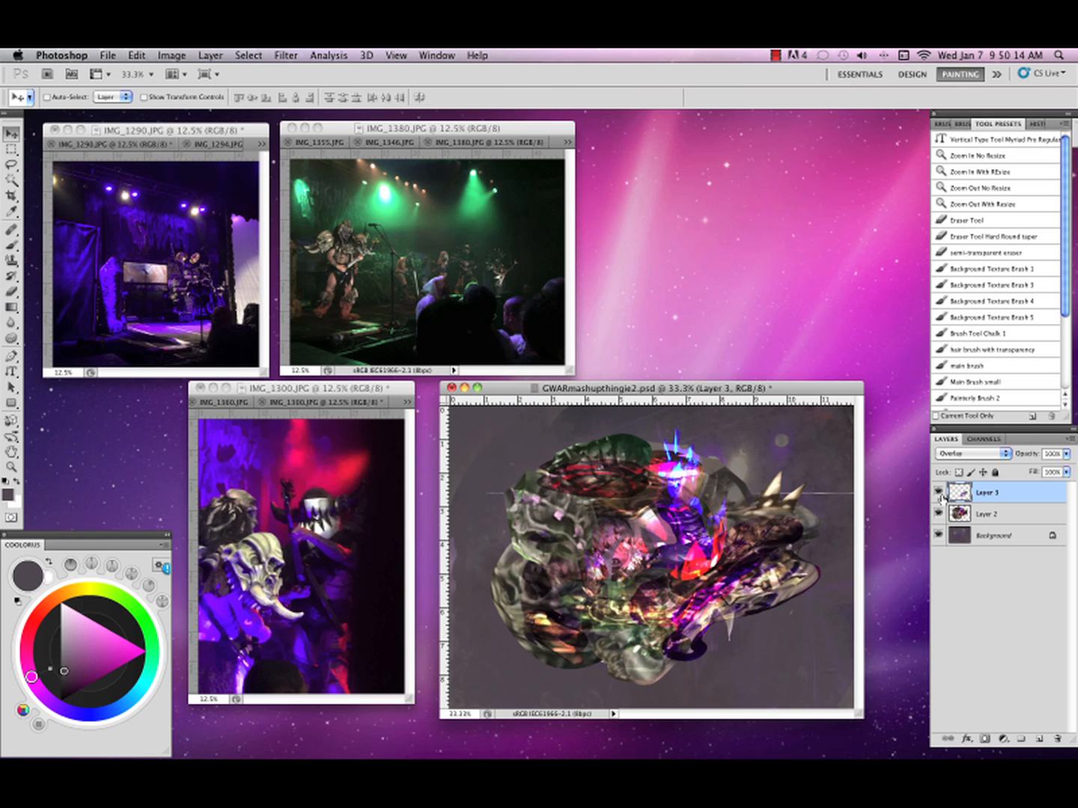
Add a new layer above the Background and paint under the jaw with the solid brush preset in a sampled background grey.
left_click(993, 533)
key("i")
key("b")
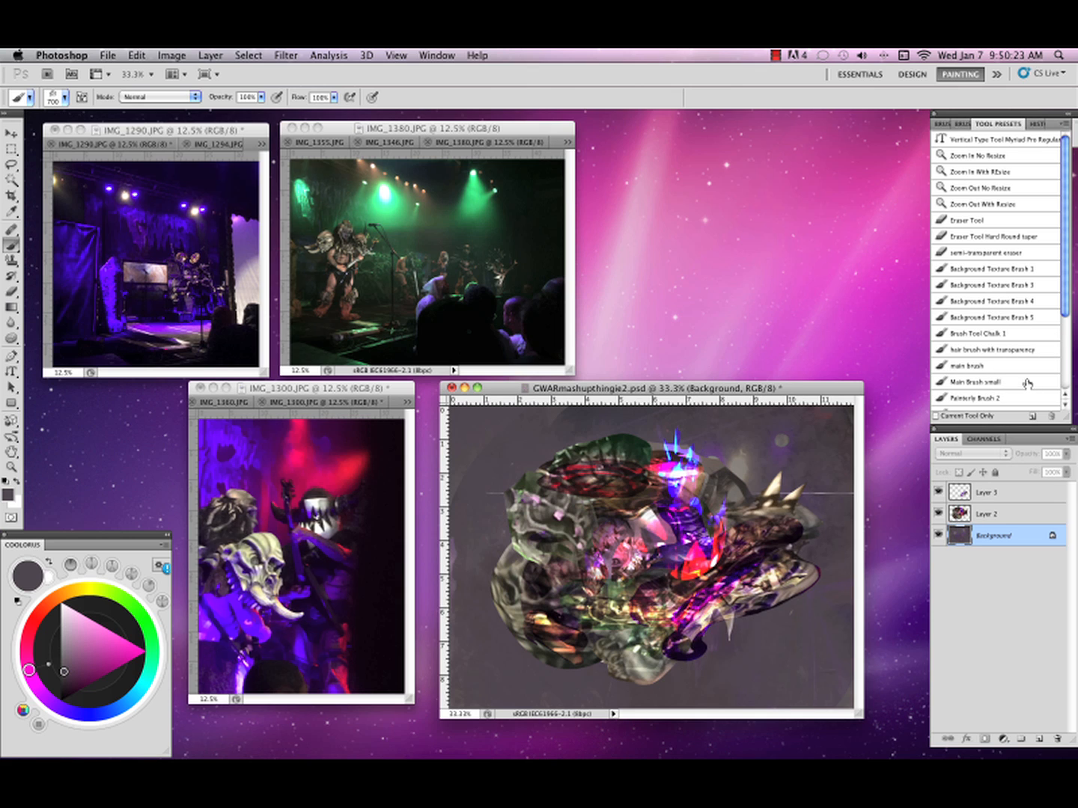
left_click(1039, 738)
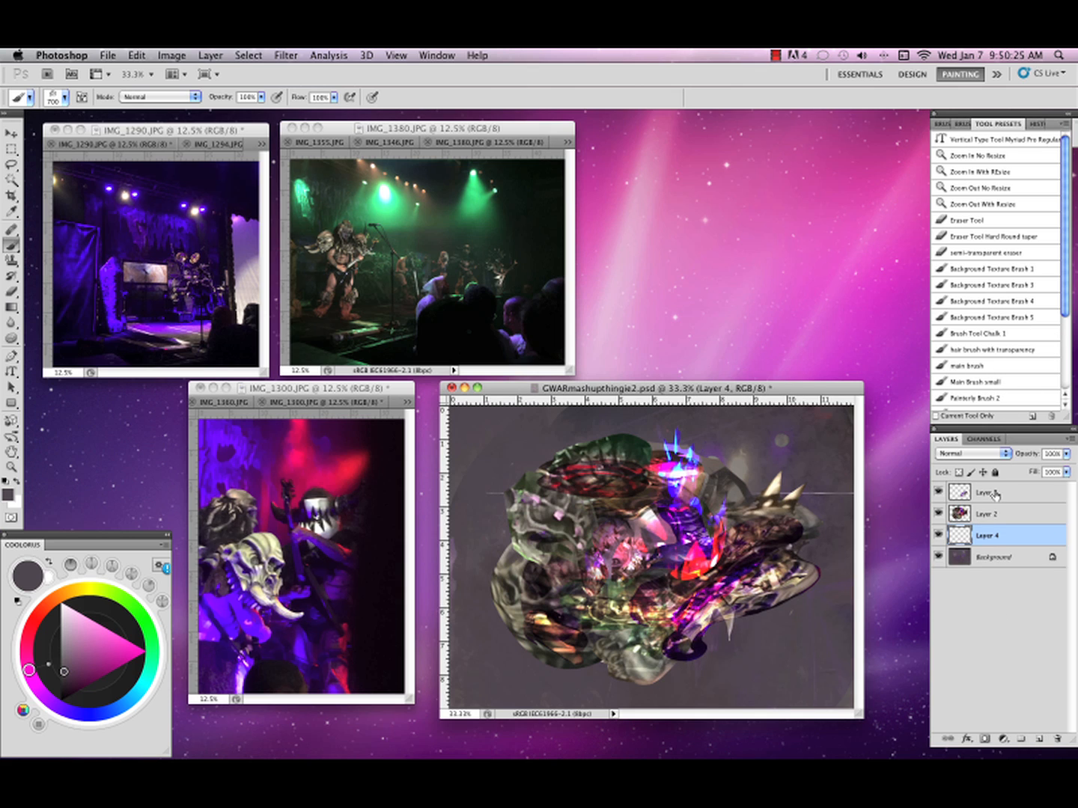
left_click_drag(1065, 309, 1061, 357)
left_click(1006, 381)
left_click(752, 642, "alt")
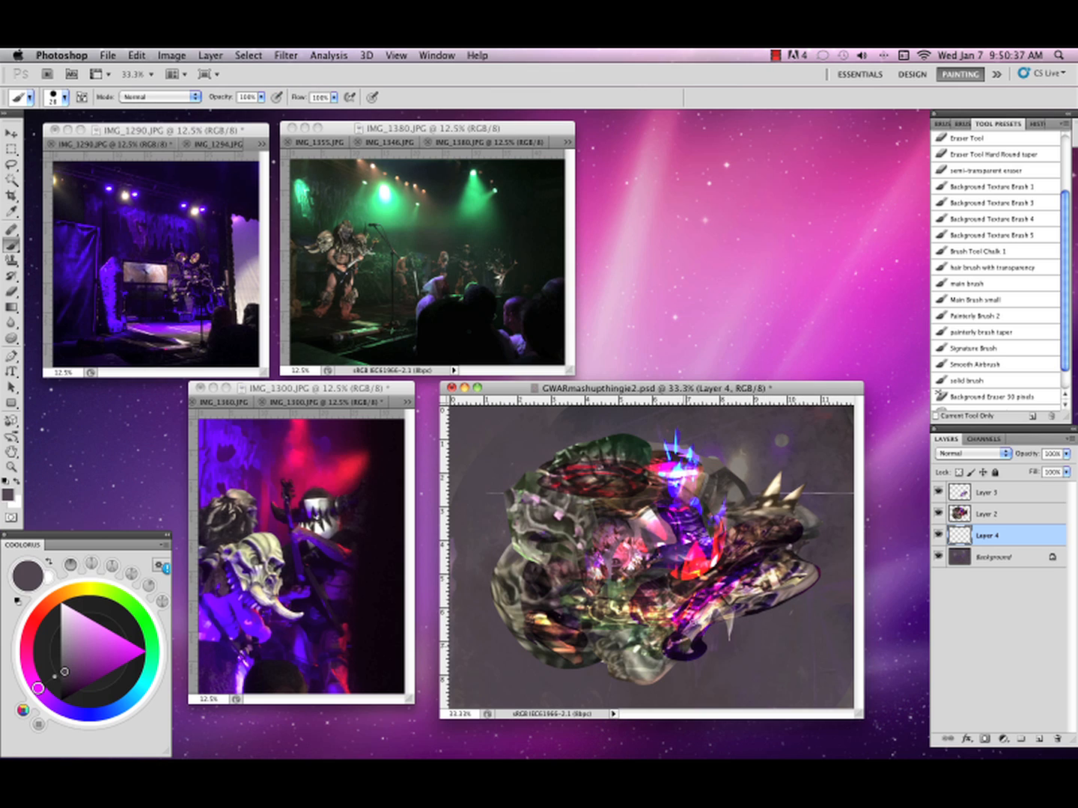
left_click_drag(726, 559, 726, 541)
Try clipping Layer 3 to Layer 2 and merging the two with Merge Clipping Mask.
left_click(1011, 493)
left_click(1071, 439)
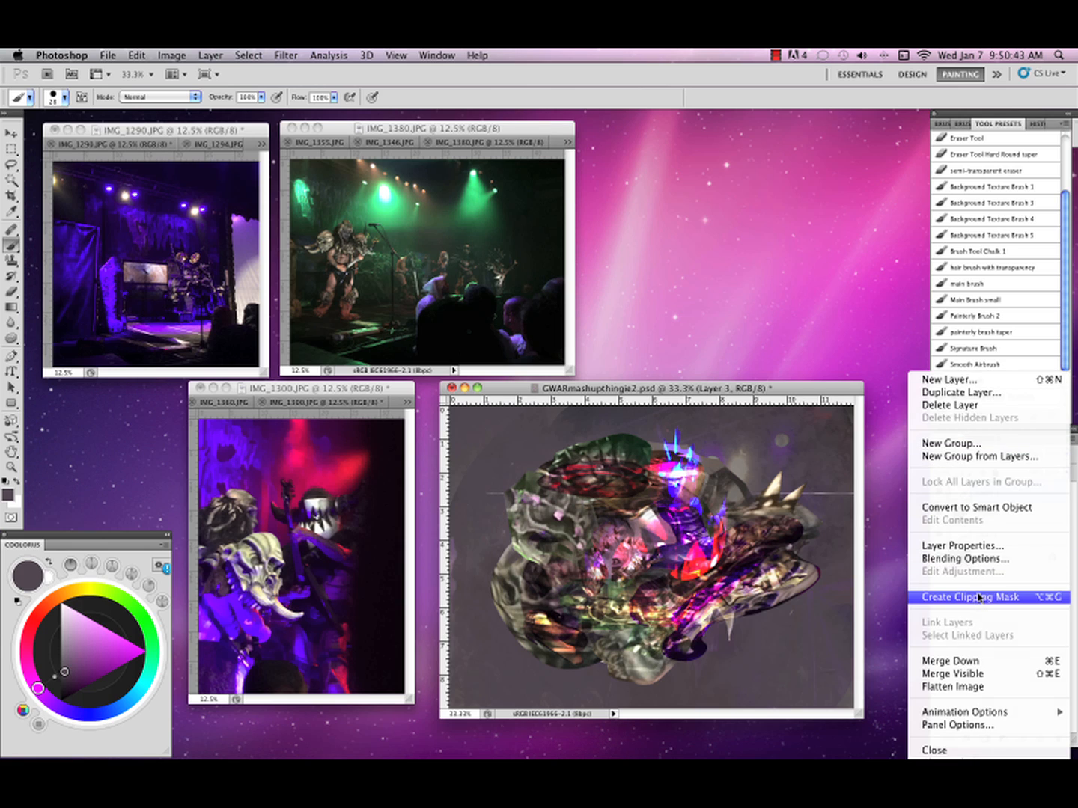
left_click(979, 597)
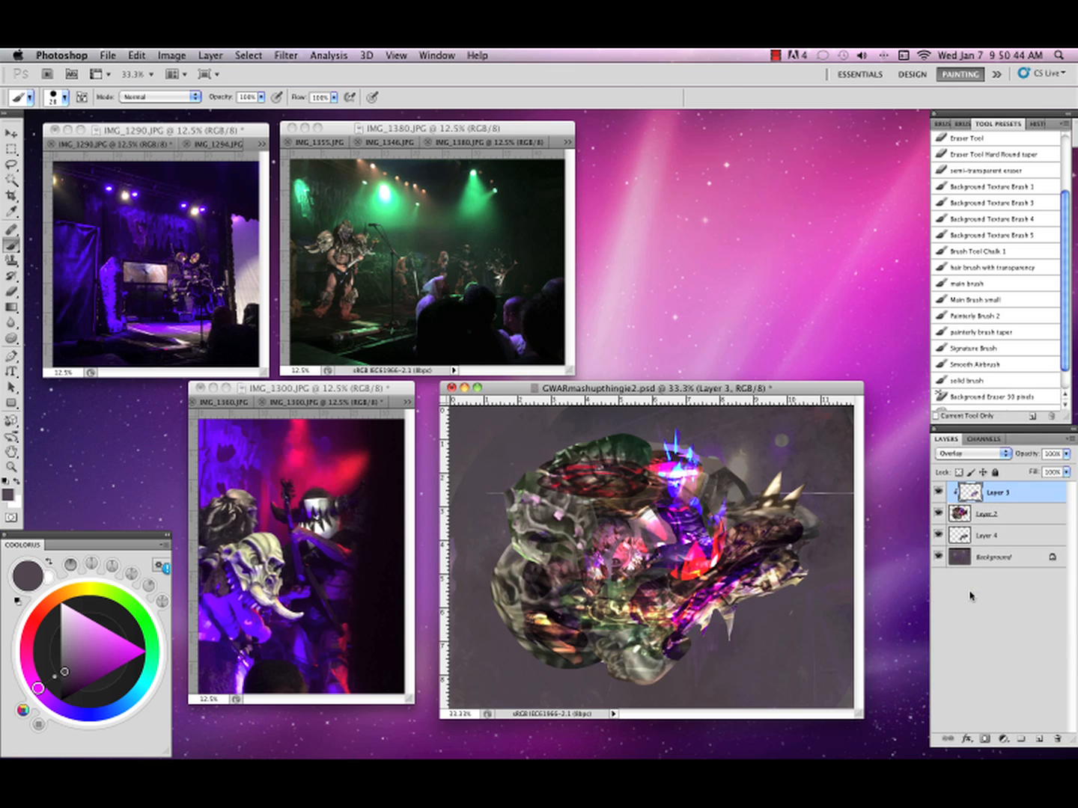
left_click(997, 536)
left_click(1014, 519)
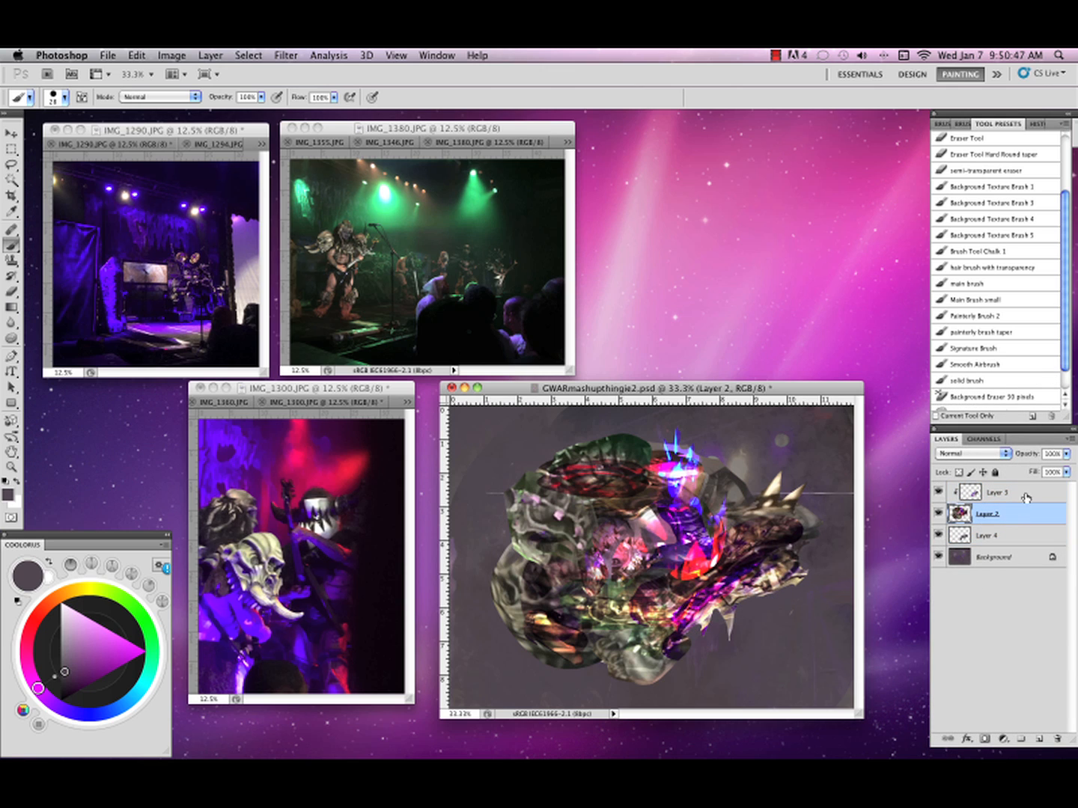
left_click(1069, 440)
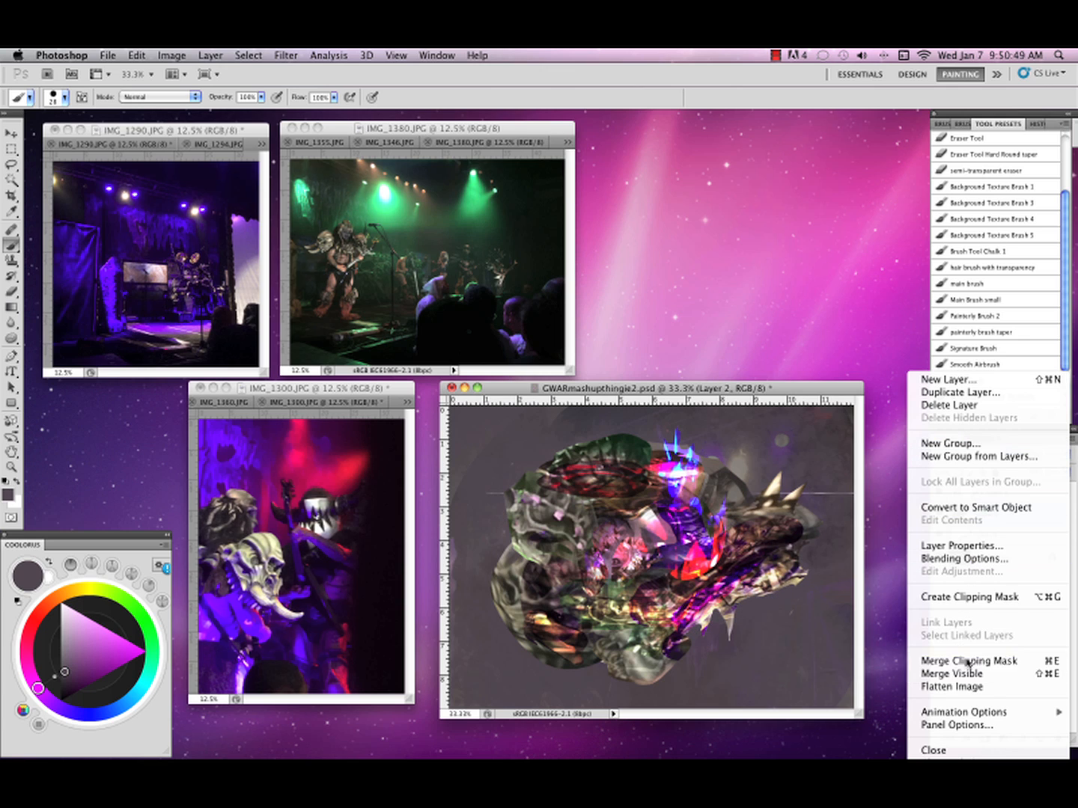
left_click(968, 663)
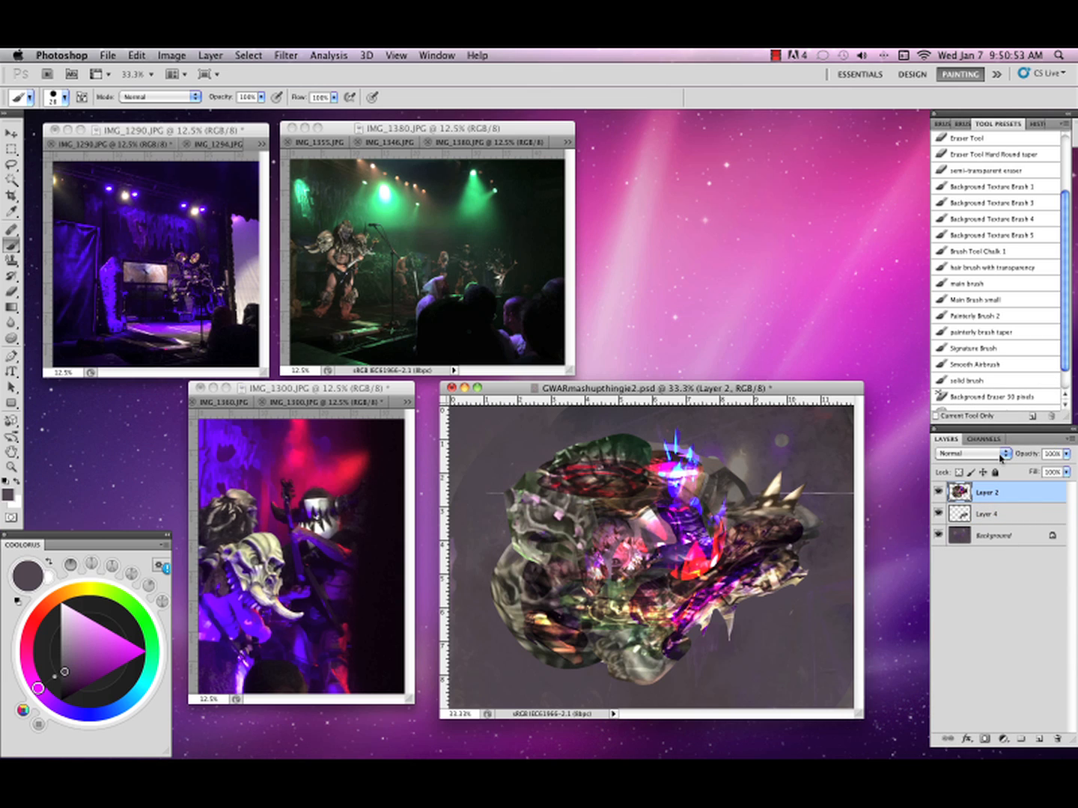
Step back in the history to before the clipping mask merge and release the mask on Layer 3.
left_click(1034, 127)
left_click(1001, 389)
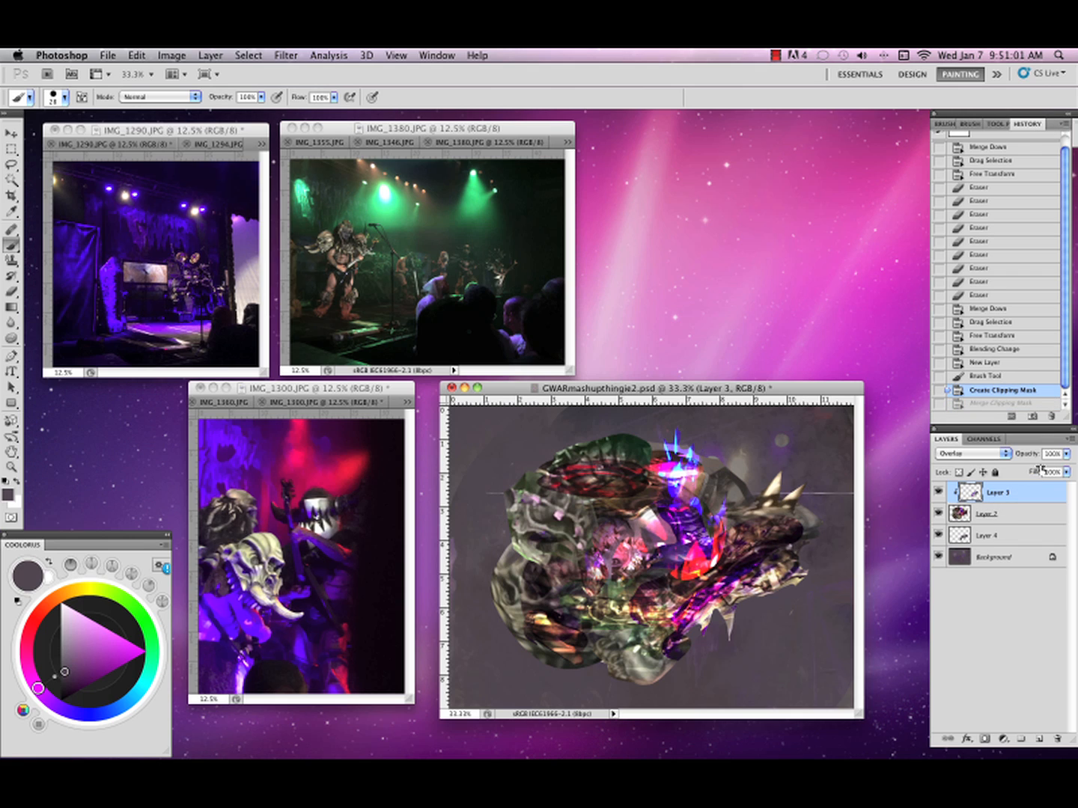
left_click(1071, 440)
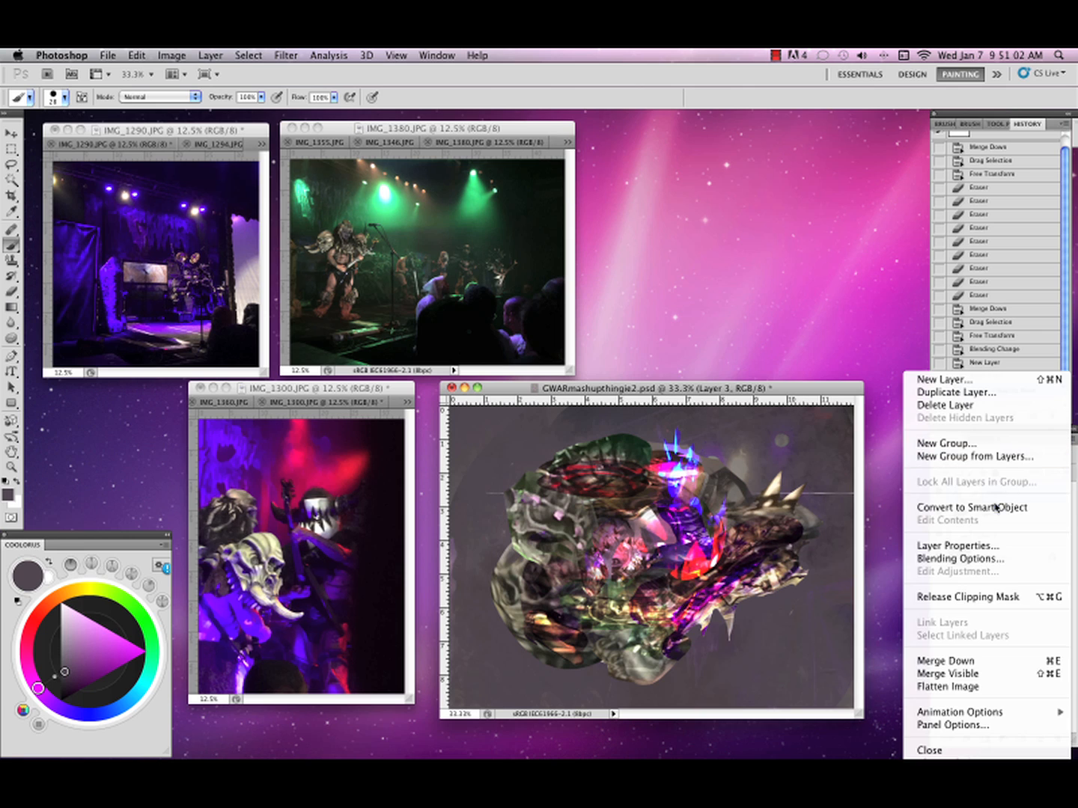
left_click(964, 597)
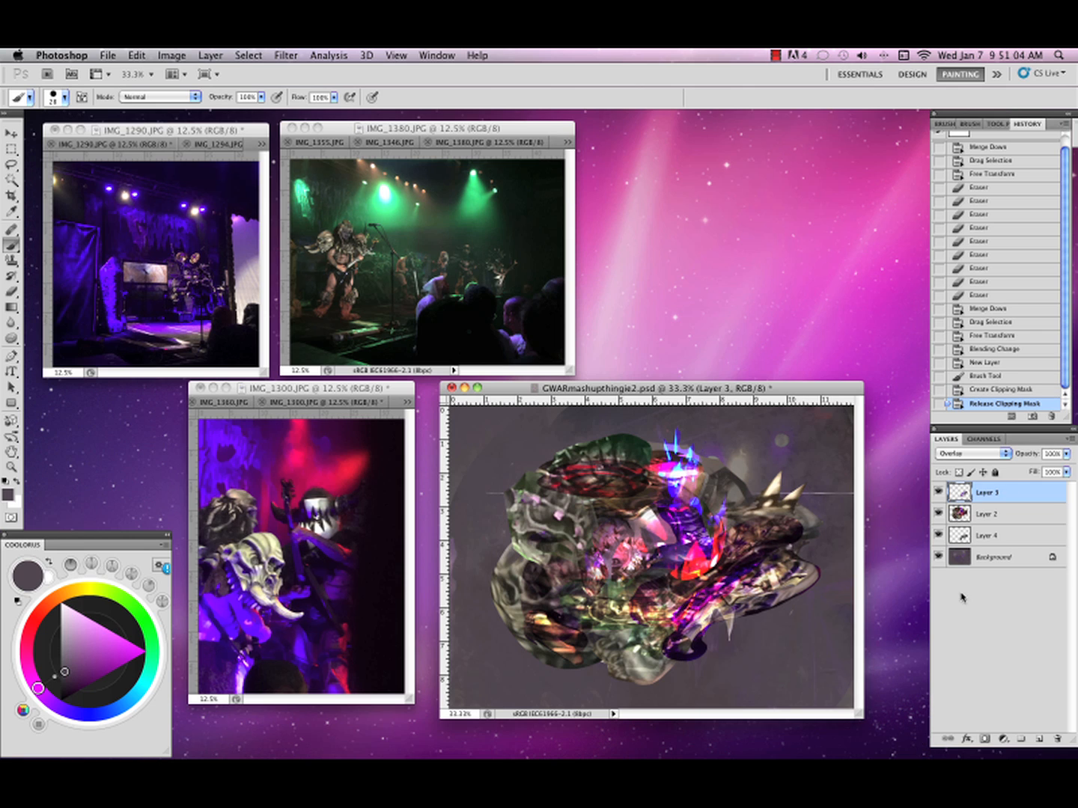
Merge Layer 2 down into Layer 4, then clip the Overlay jaw on Layer 3 to the merged layer.
left_click(995, 540)
left_click(1013, 511)
left_click(1070, 439)
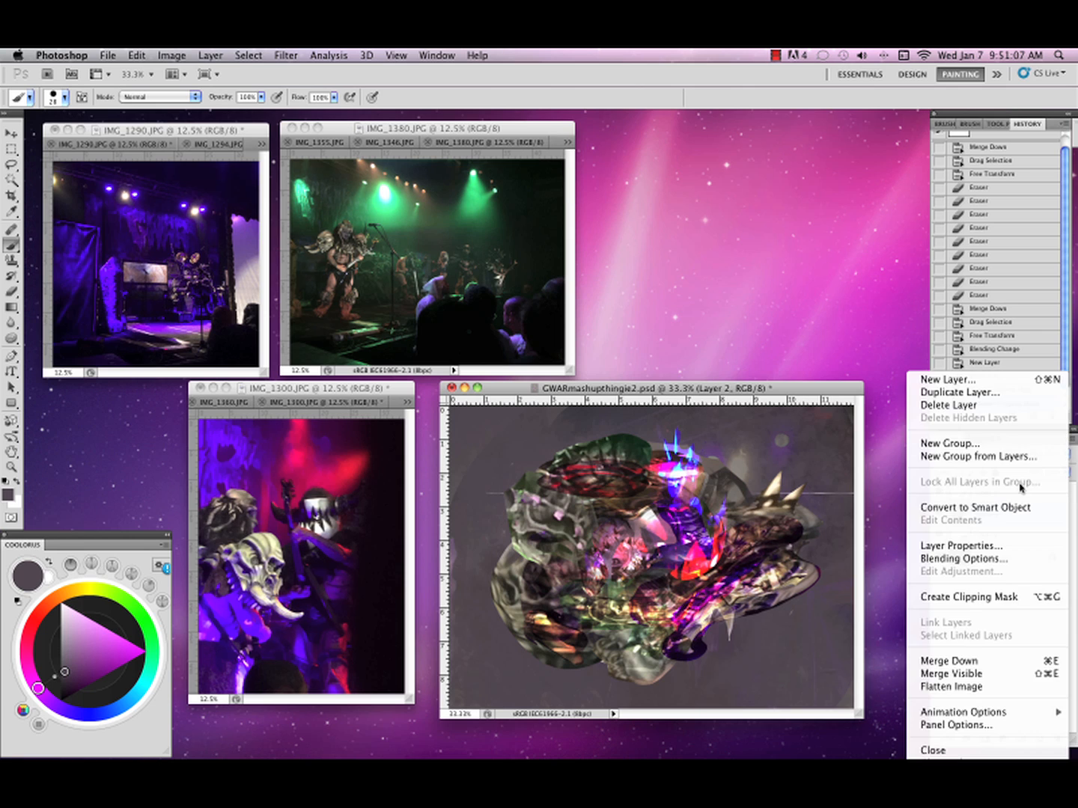
left_click(953, 662)
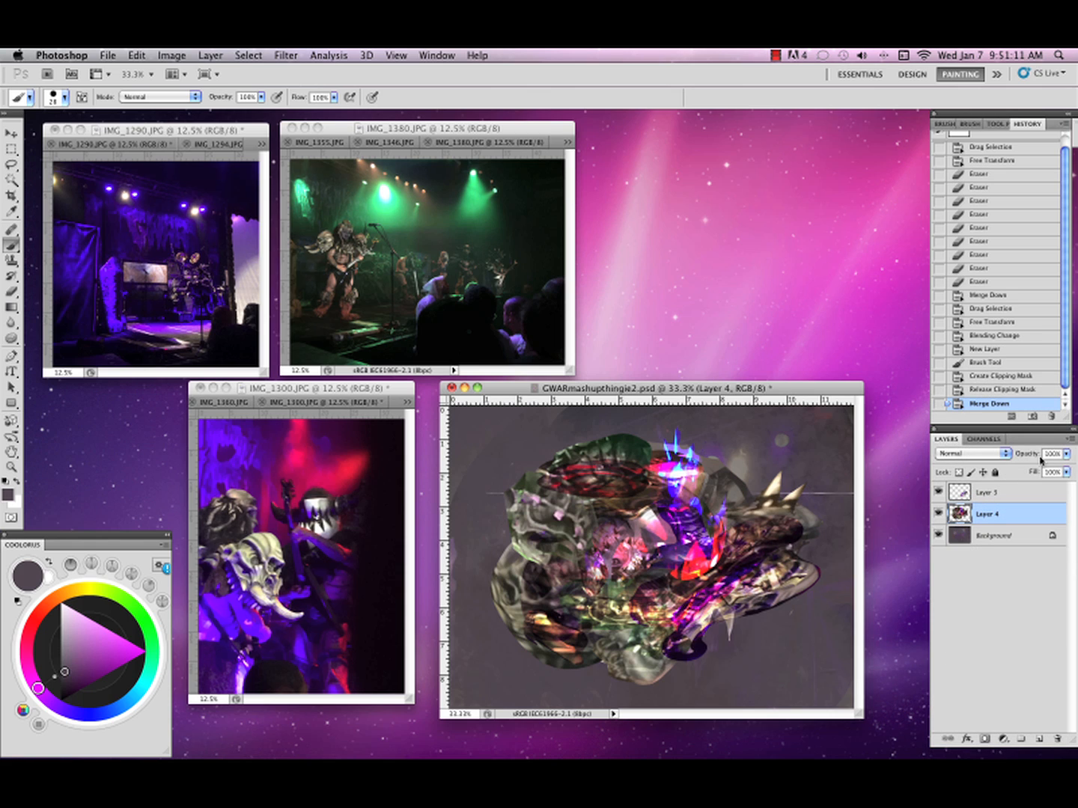
left_click(1028, 492)
left_click(1072, 440)
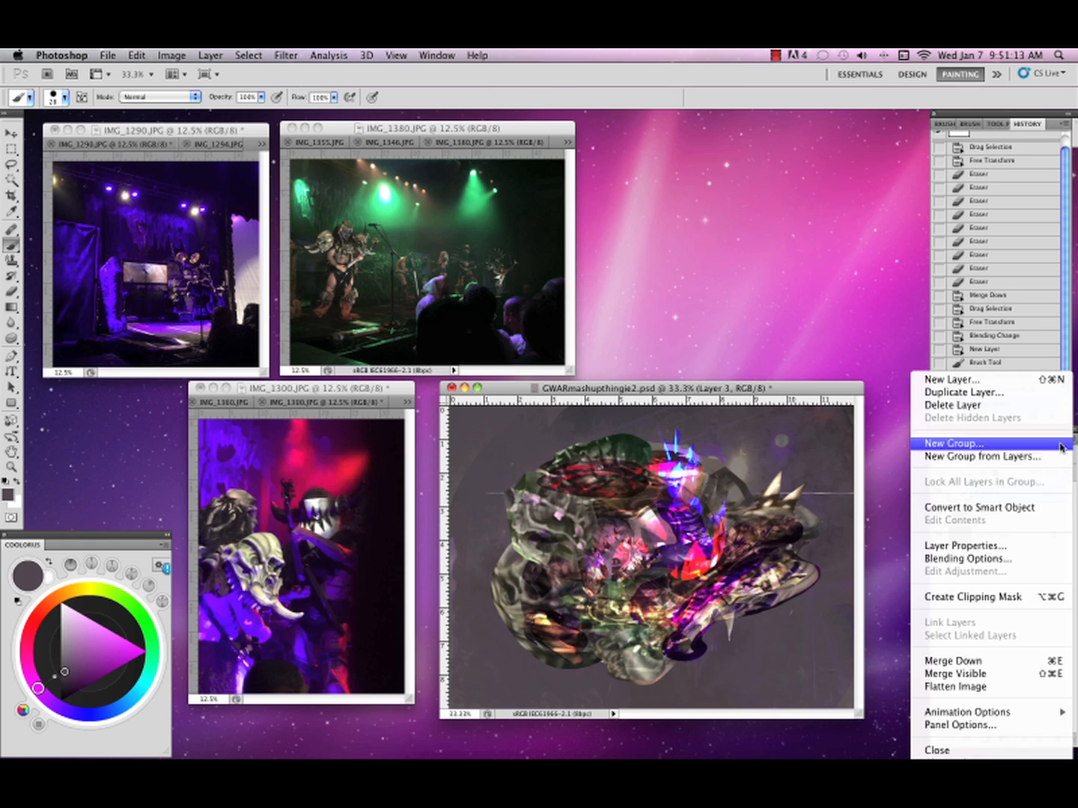
left_click(980, 598)
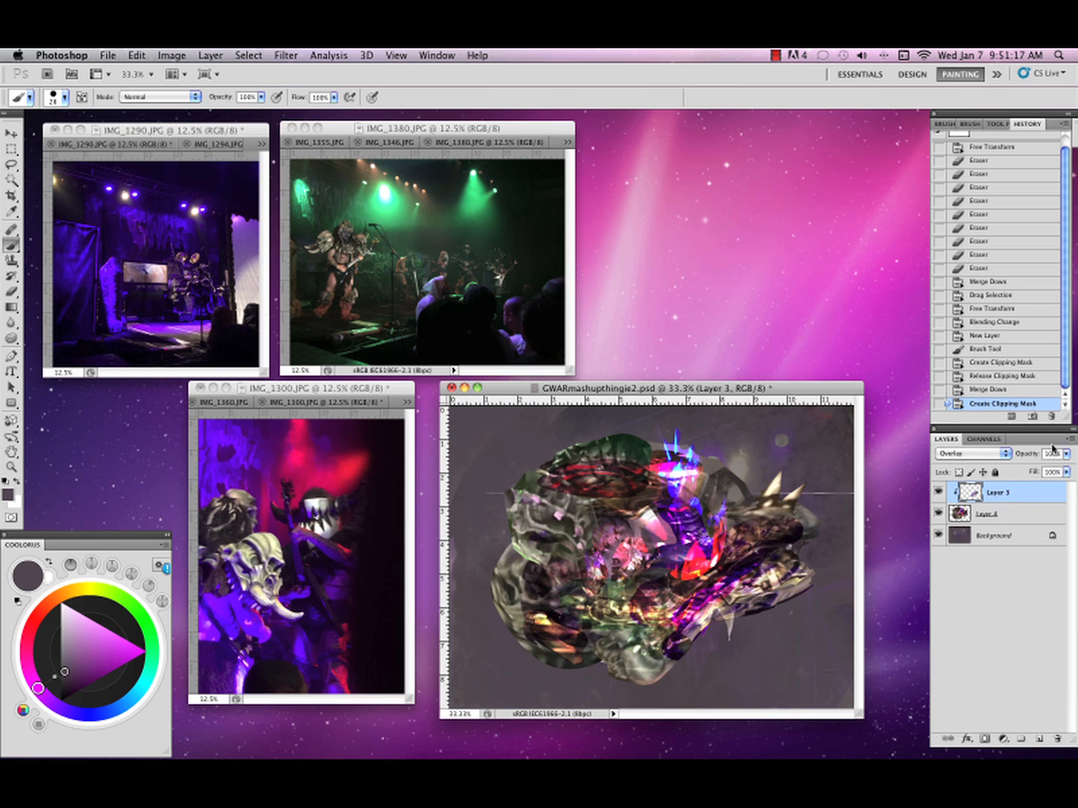
Paint on Layer 4 along the jaw's tip and underside to extend the clipped jaw's shape, toggling the layers to compare.
left_click(1000, 514)
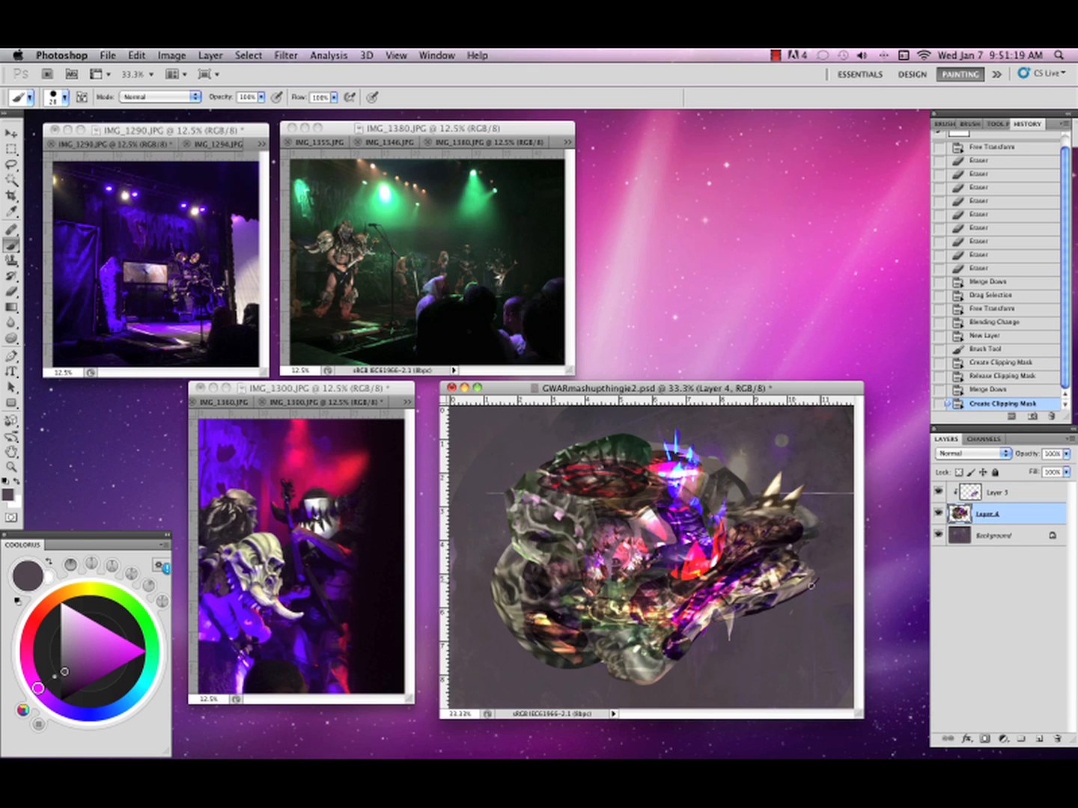
left_click_drag(811, 584, 816, 562)
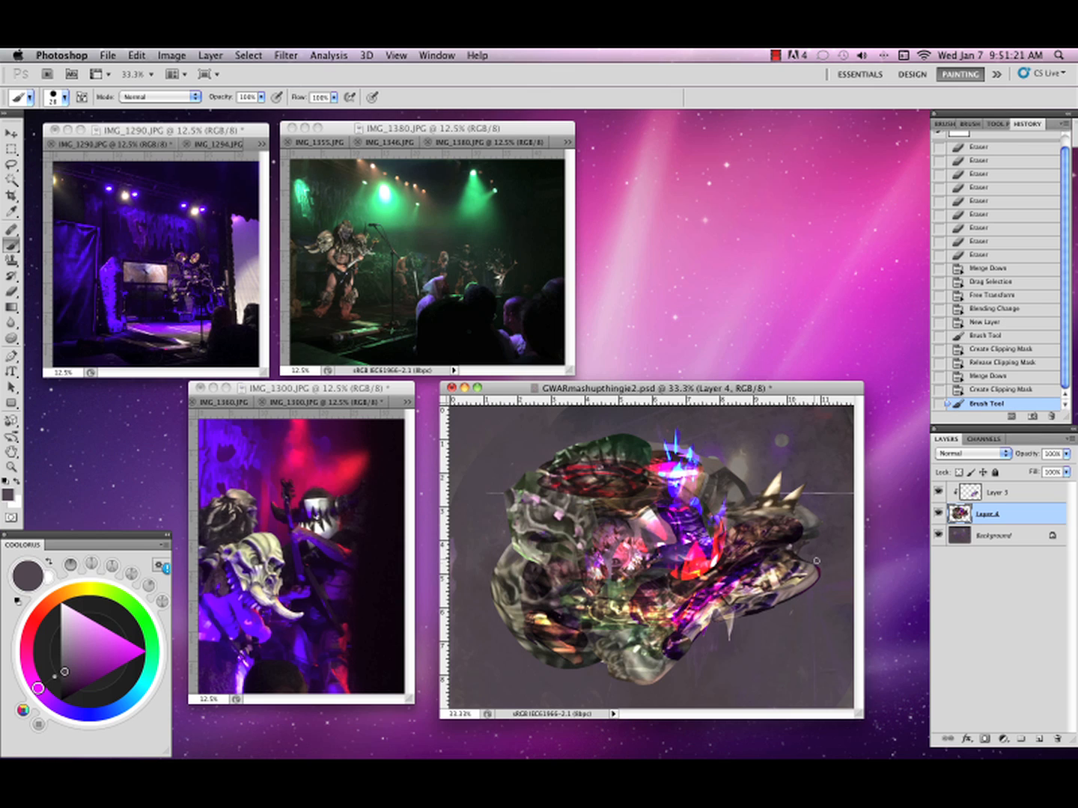
left_click(938, 514)
left_click(940, 514)
left_click(939, 492)
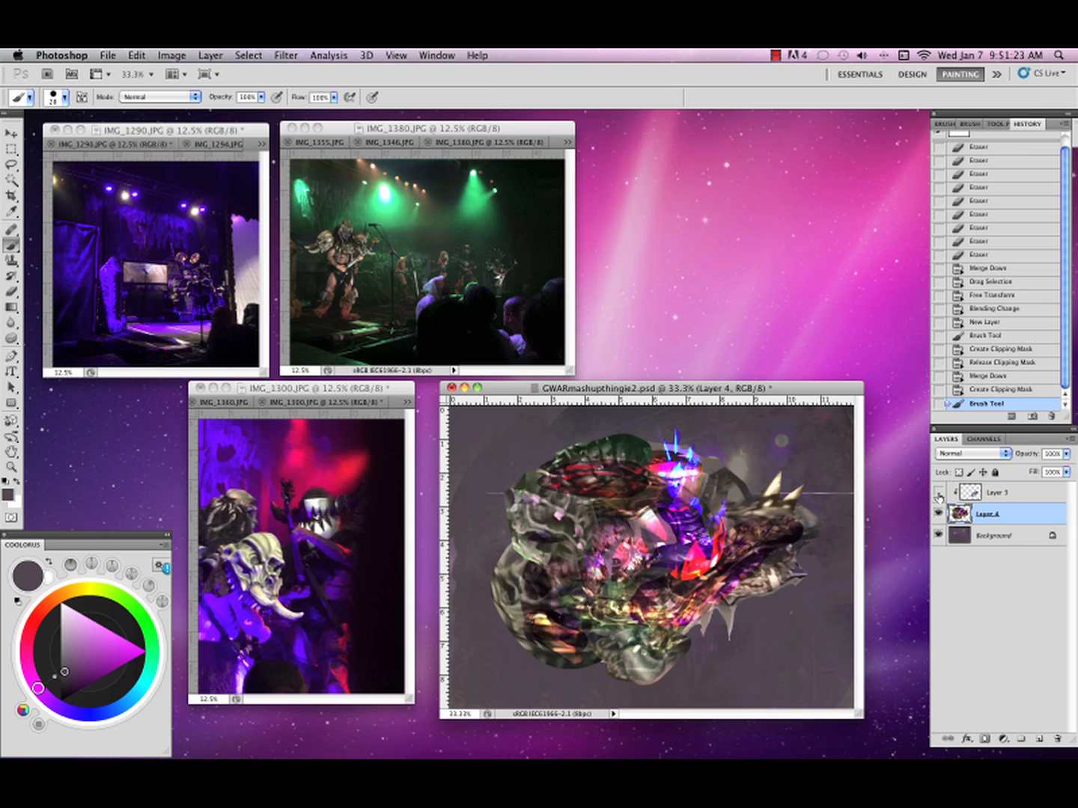
left_click(940, 492)
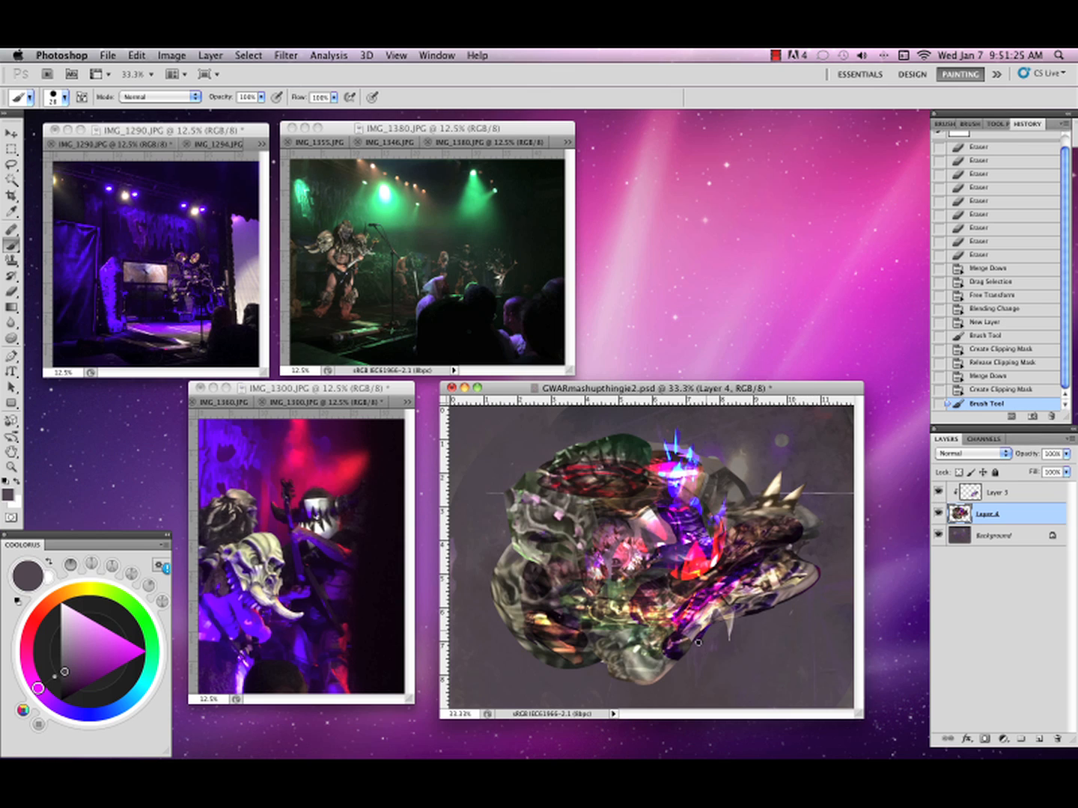
mouse_move(710, 629)
left_mouse_down()
mouse_move(786, 608)
mouse_move(738, 629)
left_mouse_up()
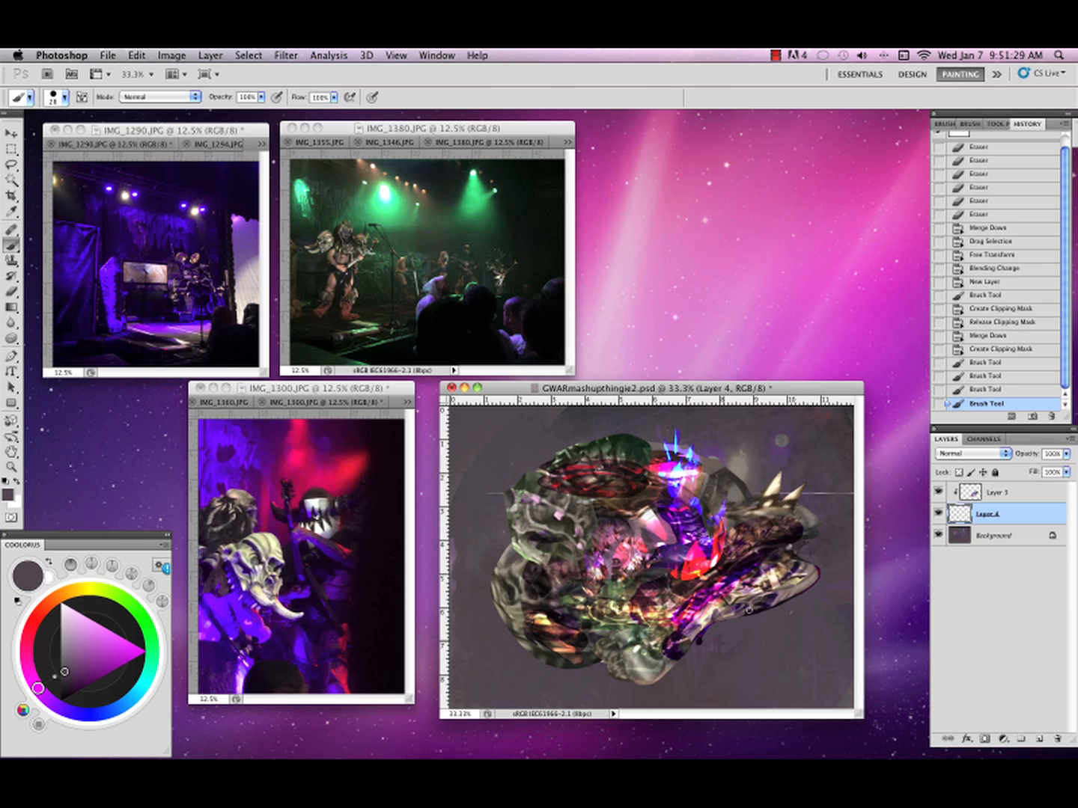
Merge the clipped jaw on Layer 3 down into Layer 4, toggling its visibility beforehand to check it.
left_click(1009, 494)
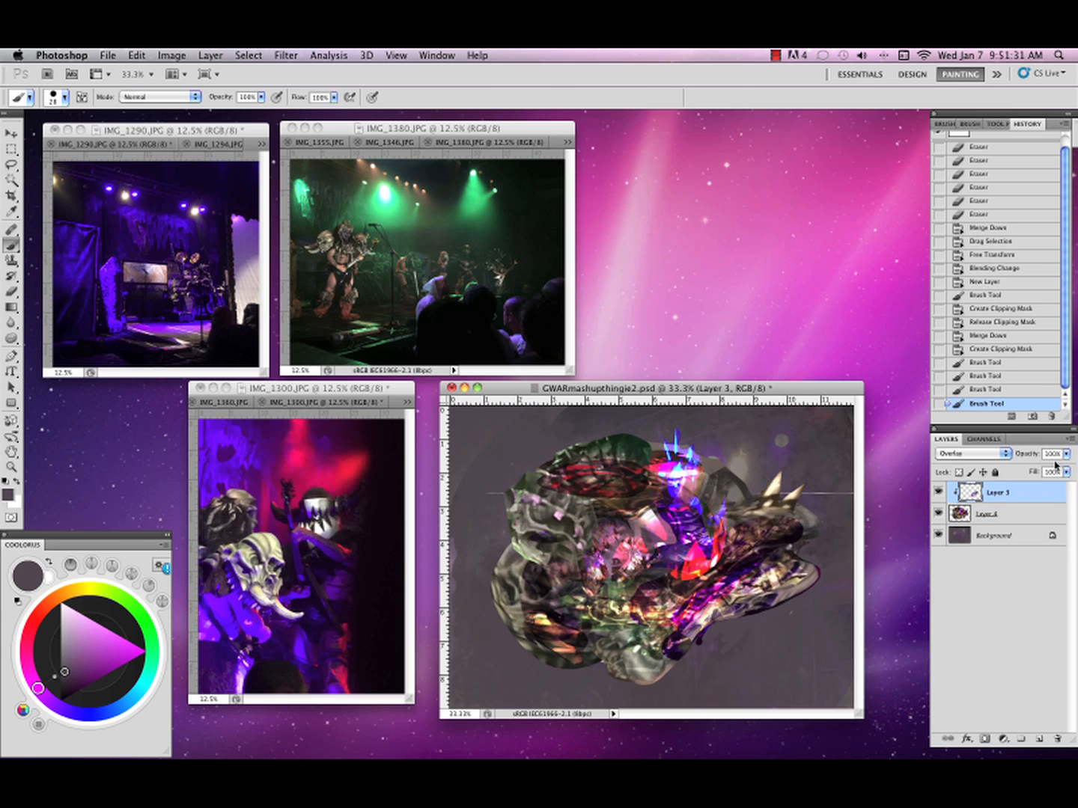
left_click(1070, 439)
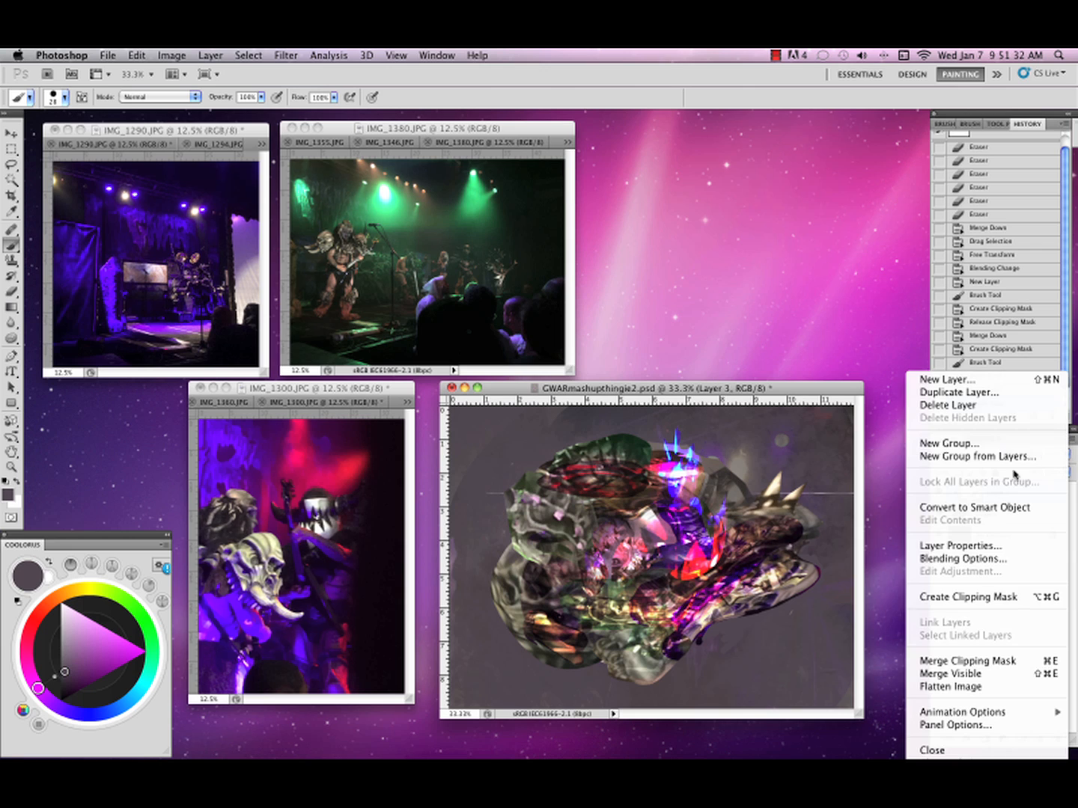
left_click(865, 617)
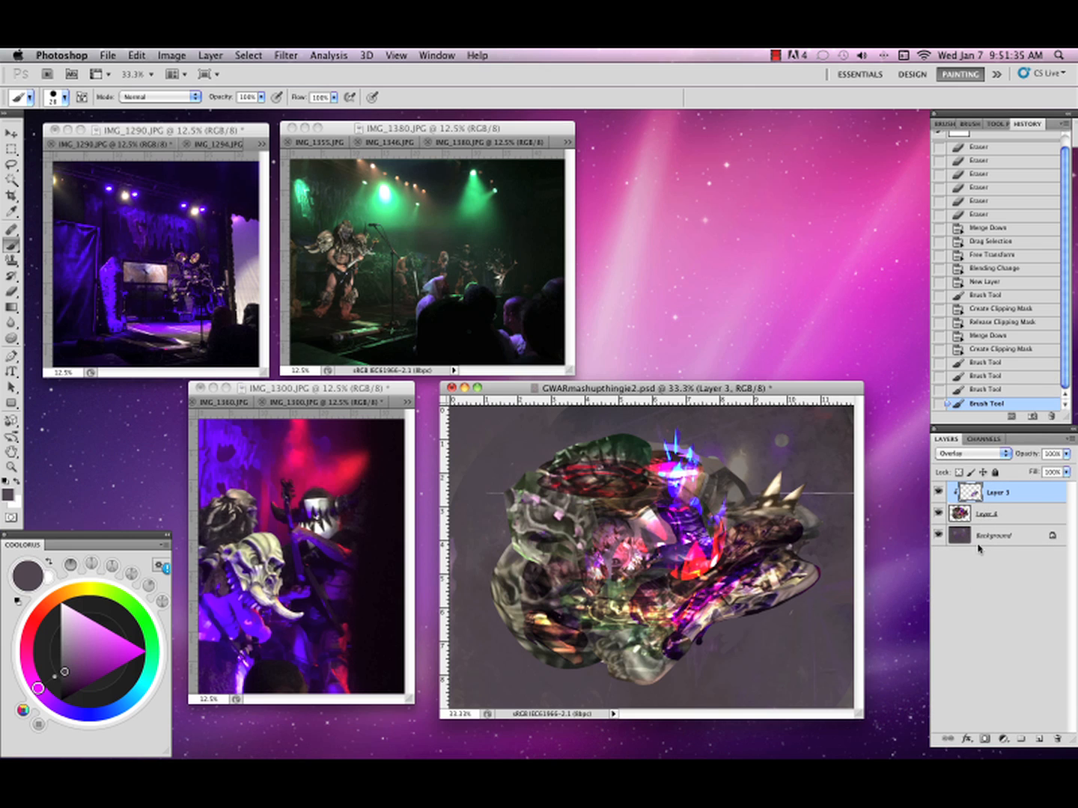
left_click(1069, 440)
left_click(951, 656)
left_click(1069, 440)
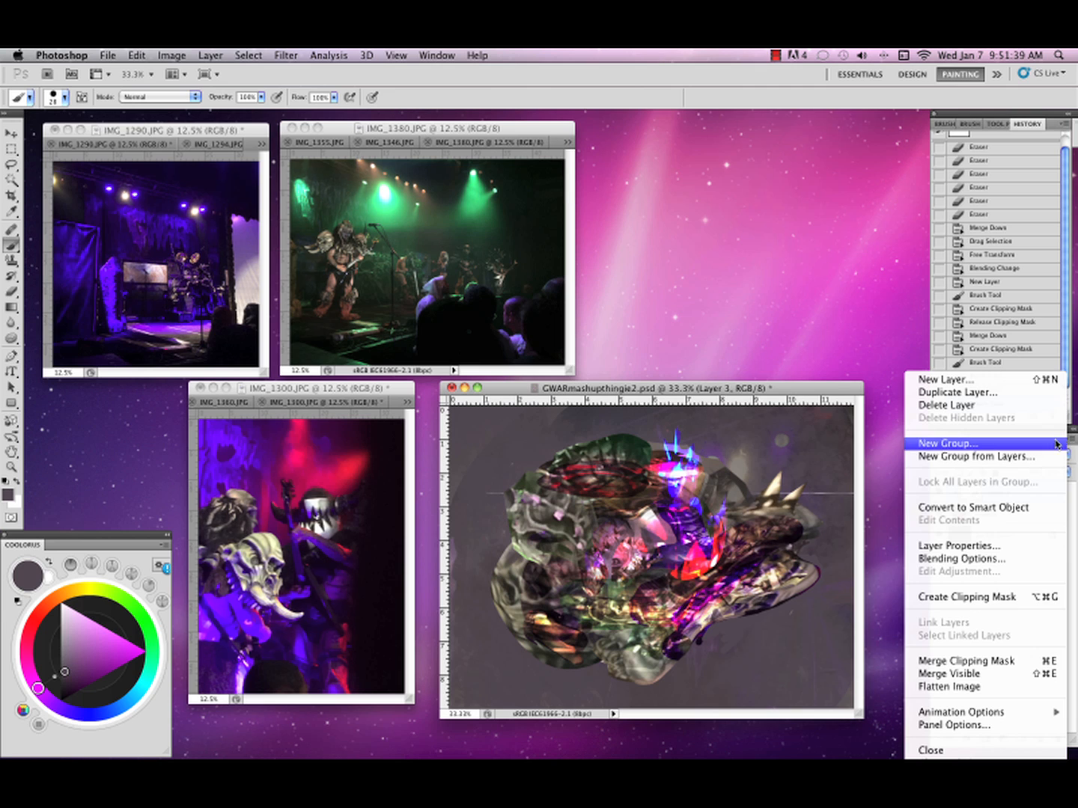
left_click(860, 567)
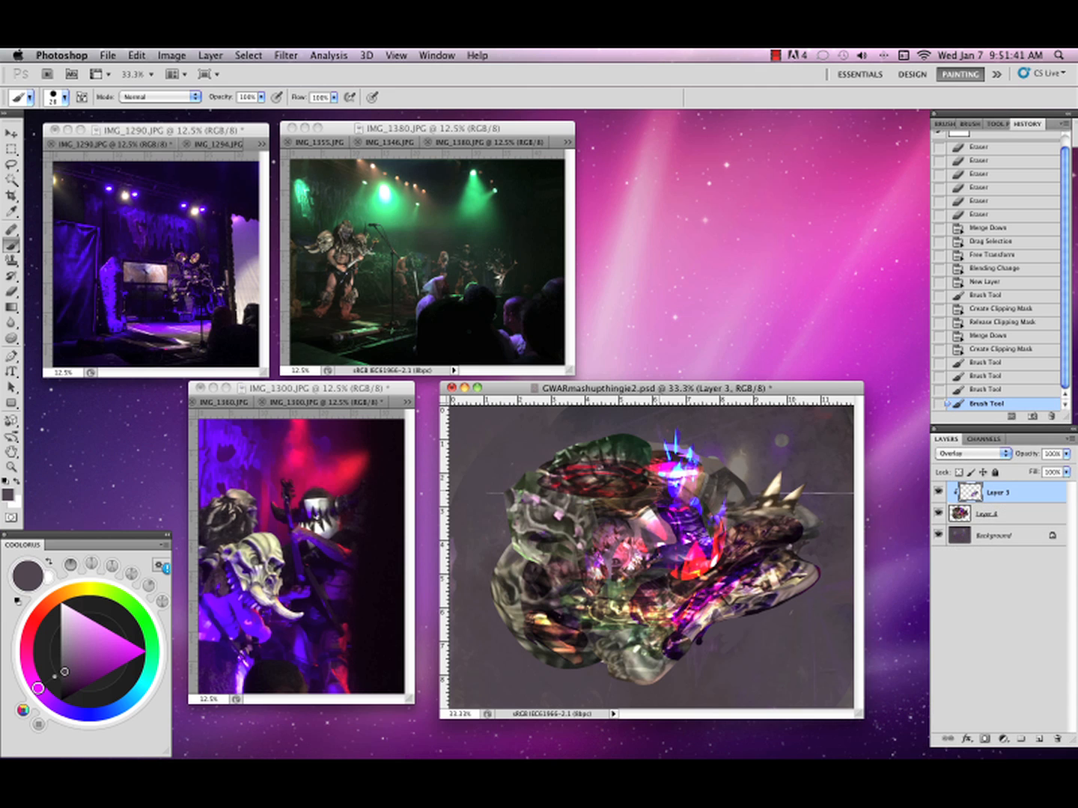
left_click_drag(400, 386, 403, 384)
left_click_drag(756, 391, 757, 387)
left_click(1069, 440)
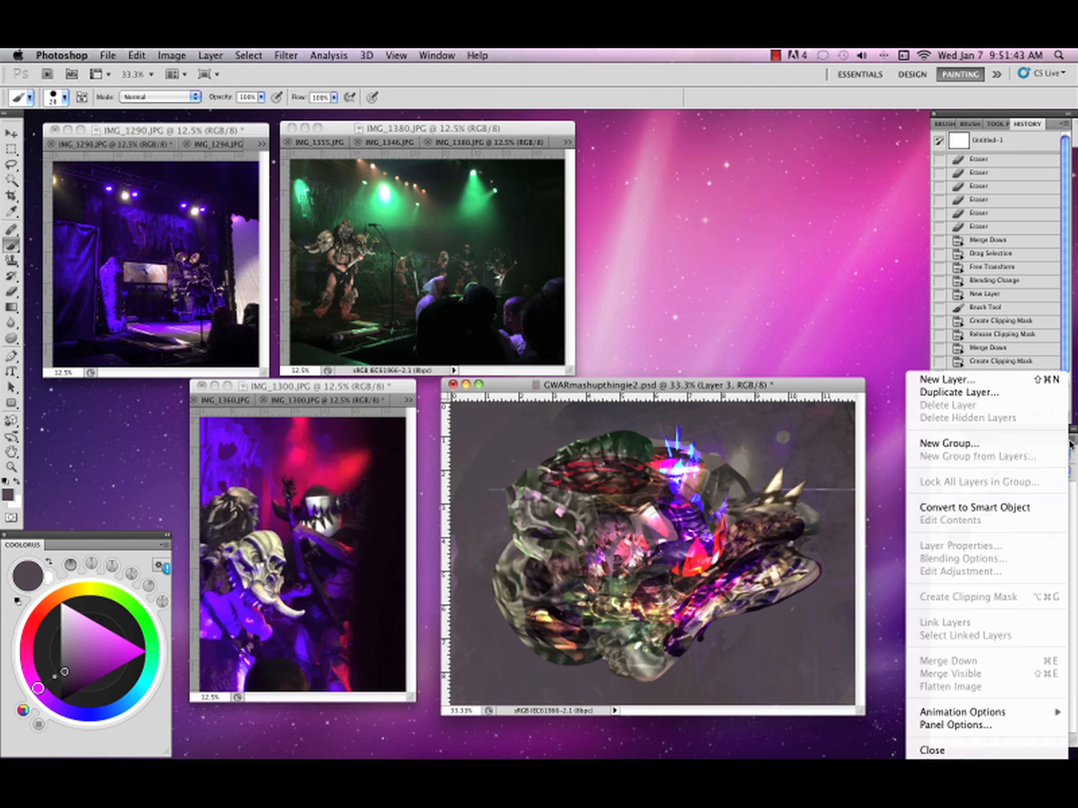
left_click(858, 436)
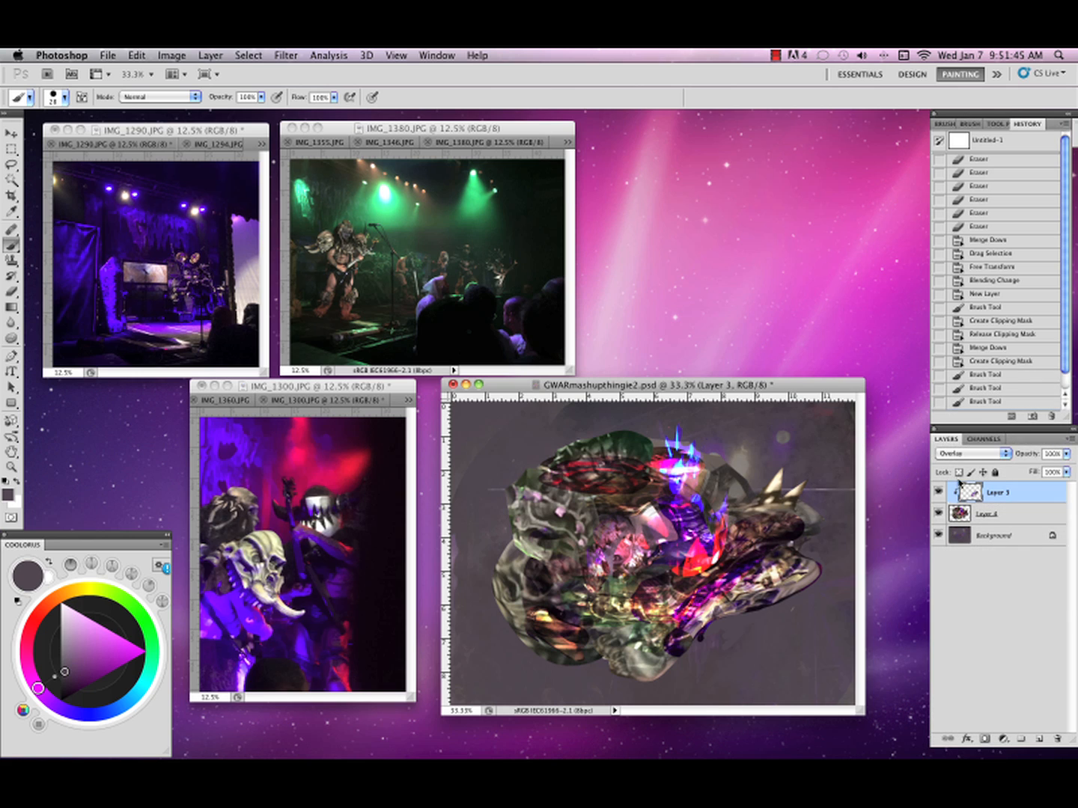
left_click(939, 490)
left_click(938, 491)
left_click(1068, 441)
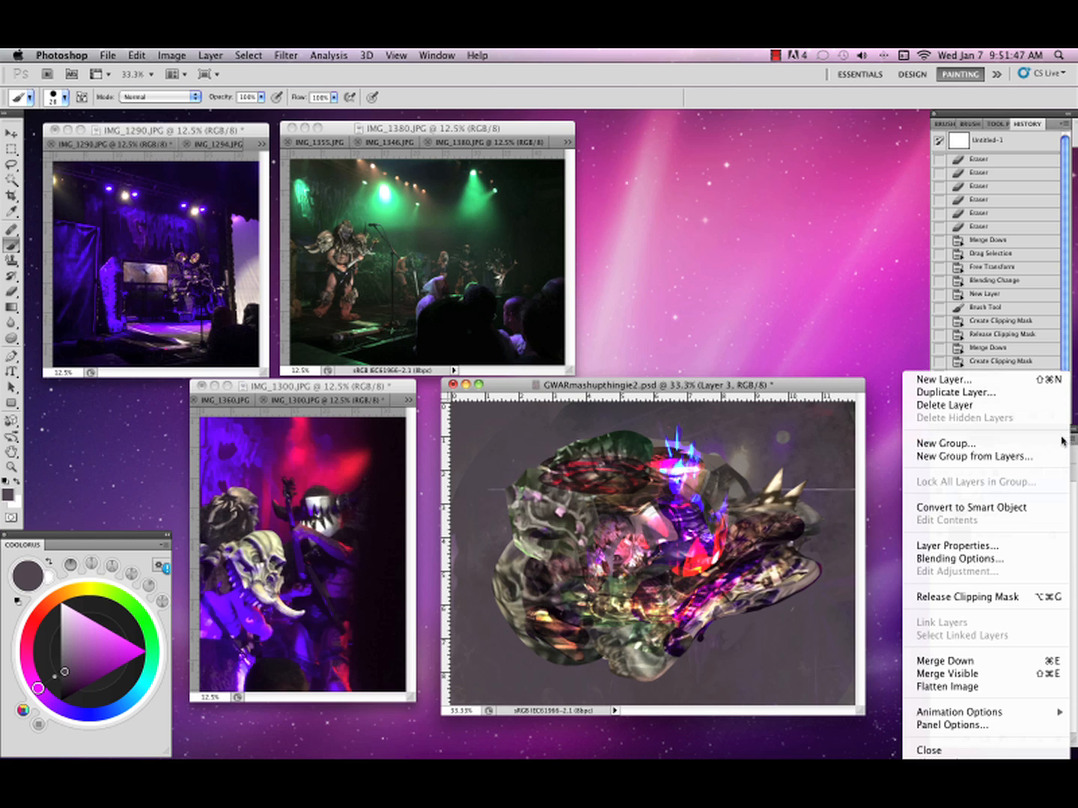
left_click(949, 662)
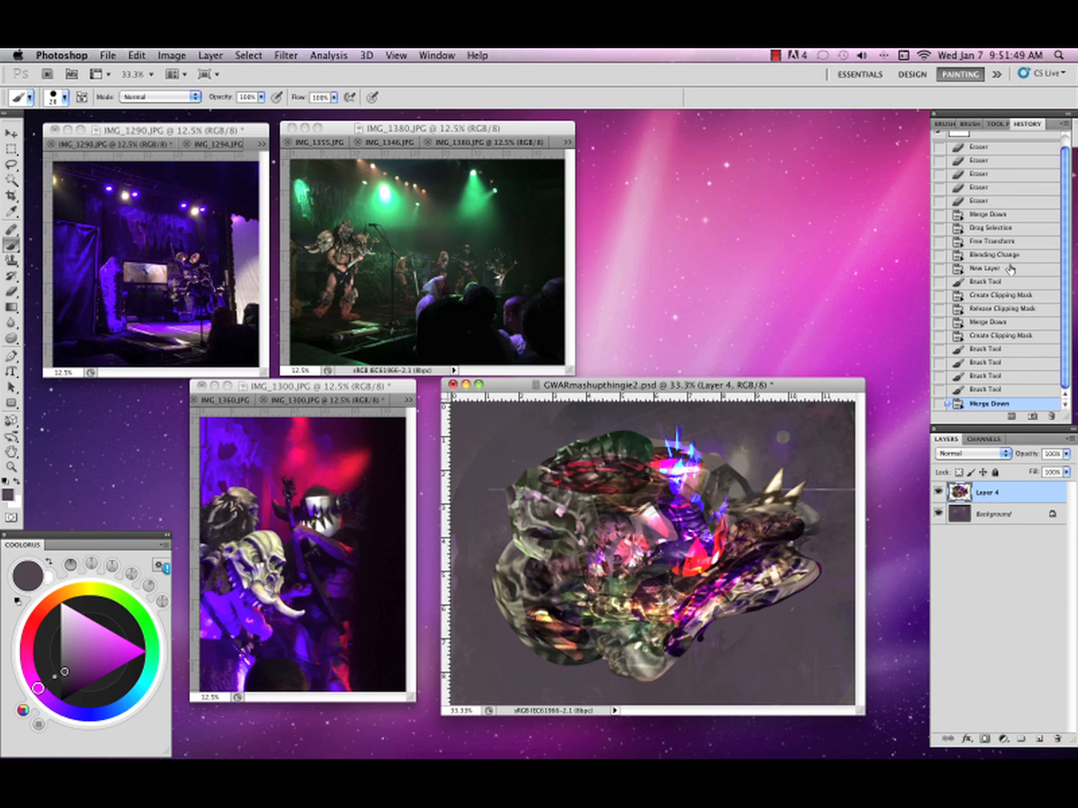
Erase along the jaw's underside on Layer 4 with the Eraser Tool preset, hiding and restoring the layers to check the edges.
left_click(996, 125)
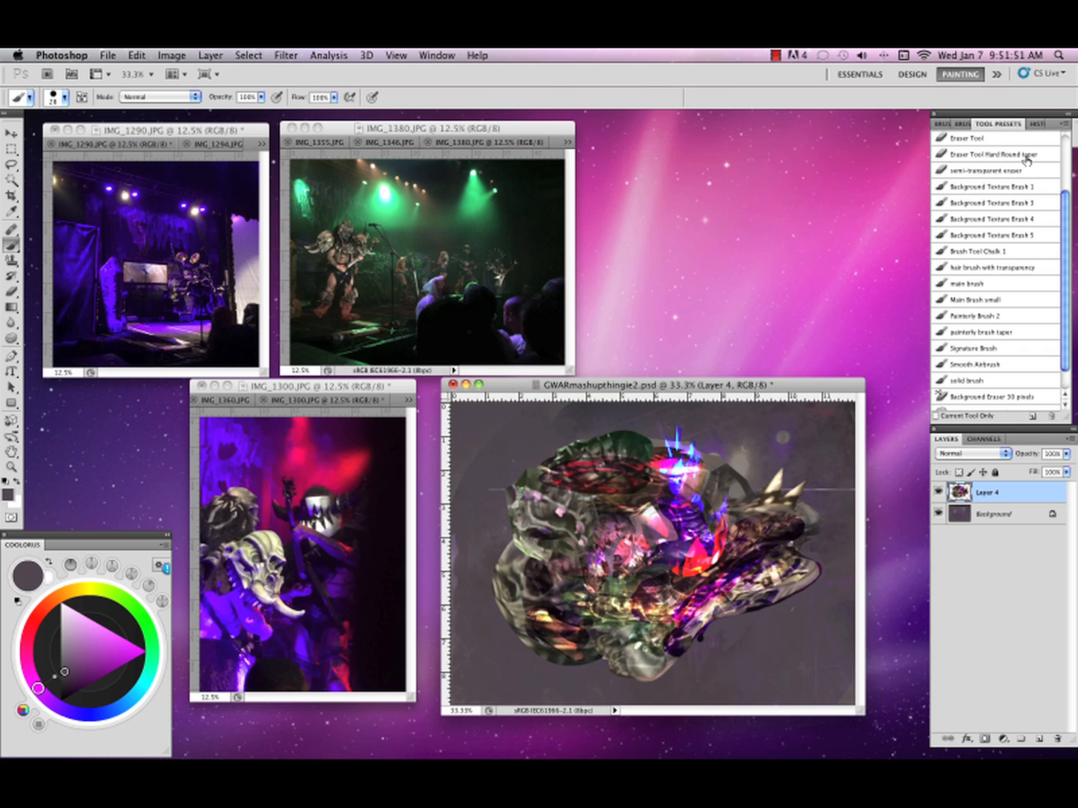
left_click(1026, 138)
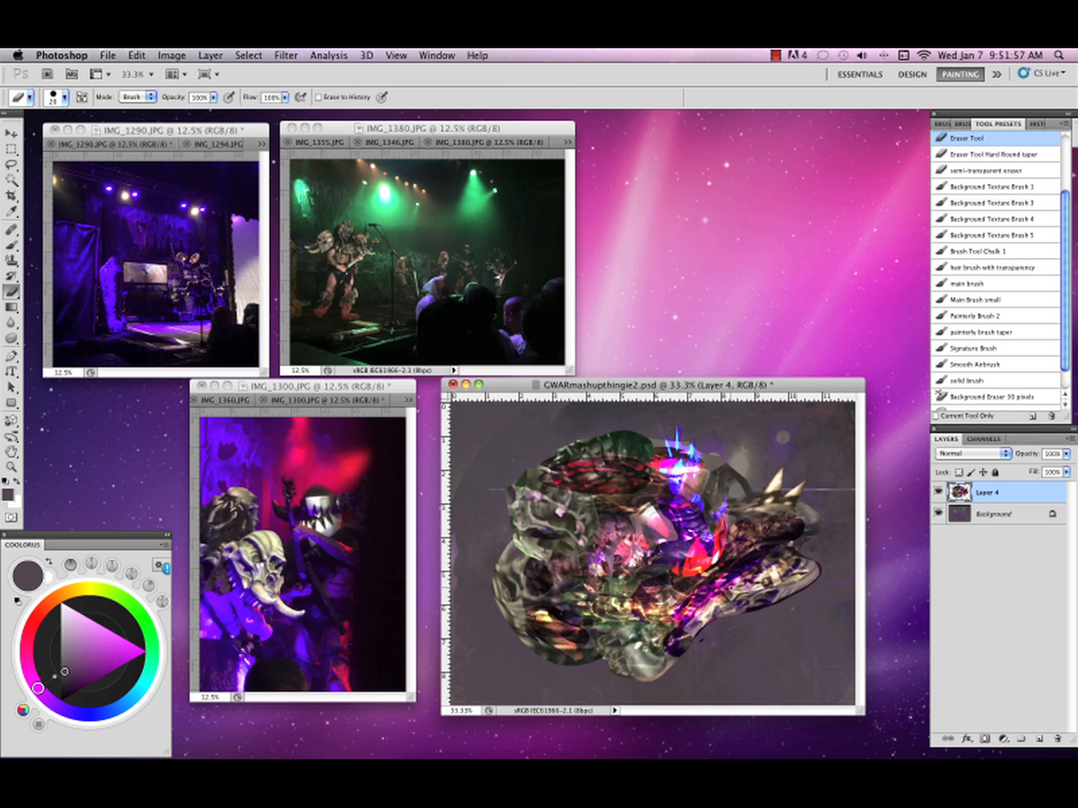
left_click(938, 516)
mouse_move(724, 629)
left_mouse_down()
mouse_move(744, 638)
mouse_move(717, 662)
mouse_move(742, 620)
mouse_move(727, 619)
mouse_move(821, 589)
mouse_move(791, 600)
mouse_move(826, 574)
mouse_move(799, 602)
mouse_move(744, 624)
left_mouse_up()
left_click(938, 493)
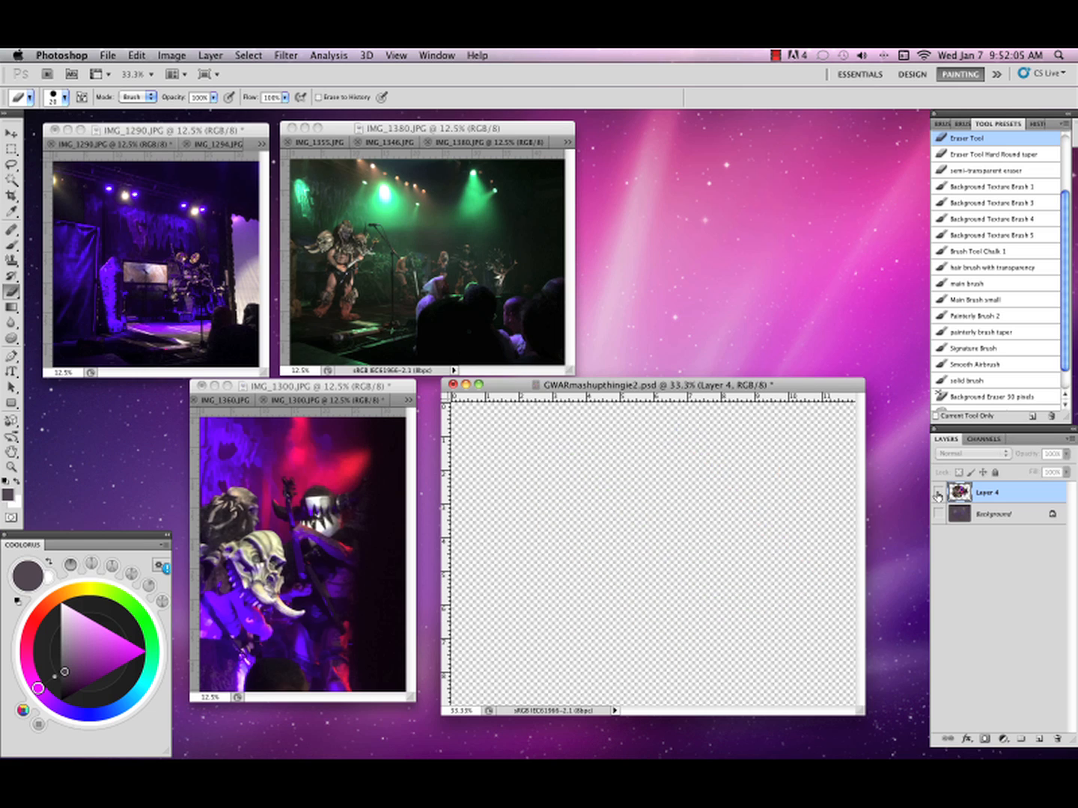
left_click(937, 492)
left_click(938, 515)
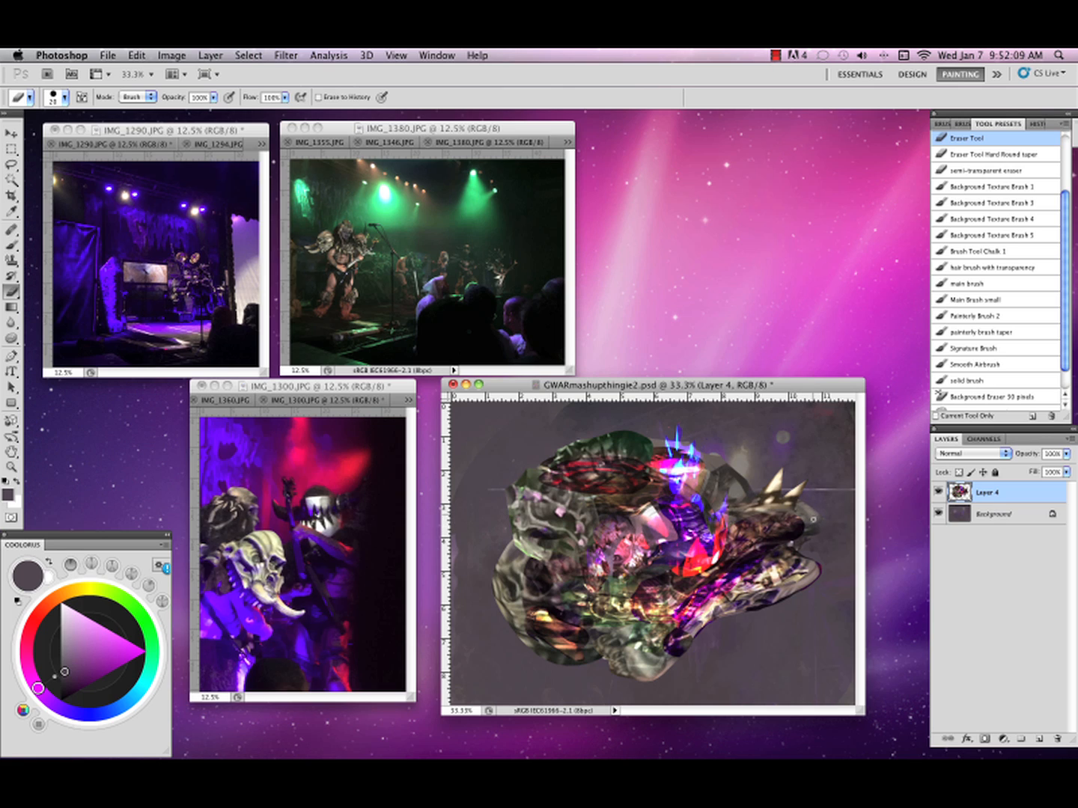
Add a new layer directly above the Background and paint behind the creature's lower jaw with the Background hidden.
left_click(988, 515)
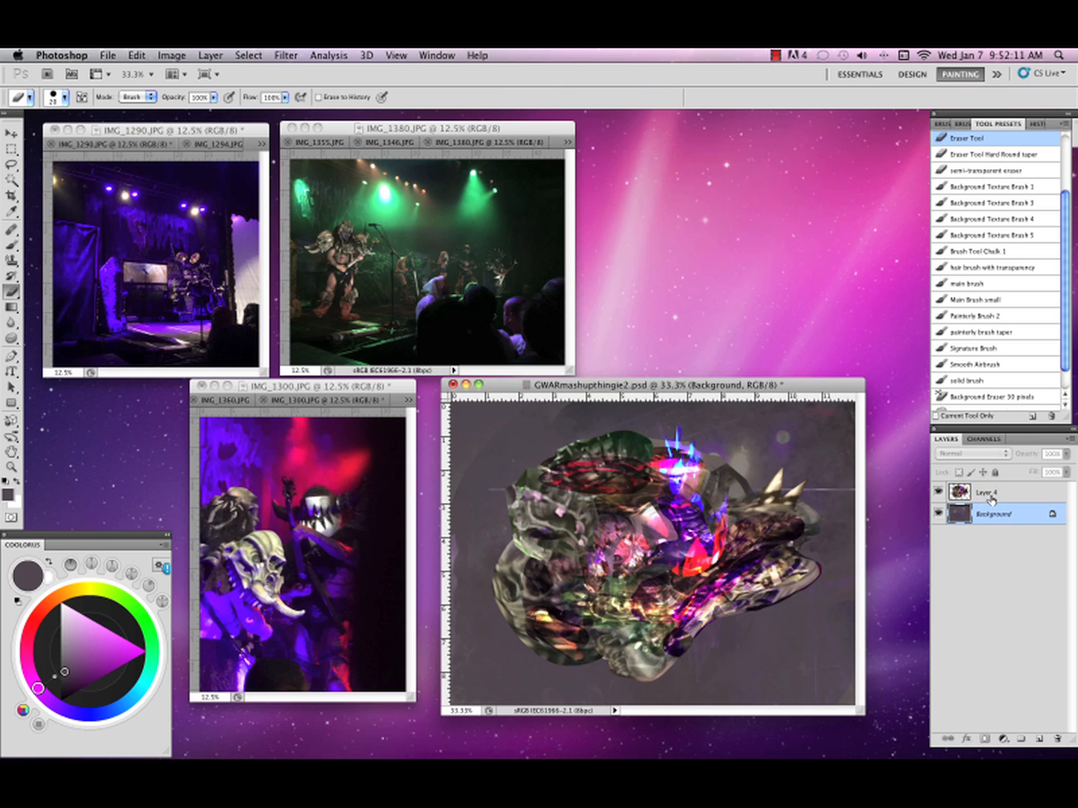
left_click(1040, 738)
key("i")
key("b")
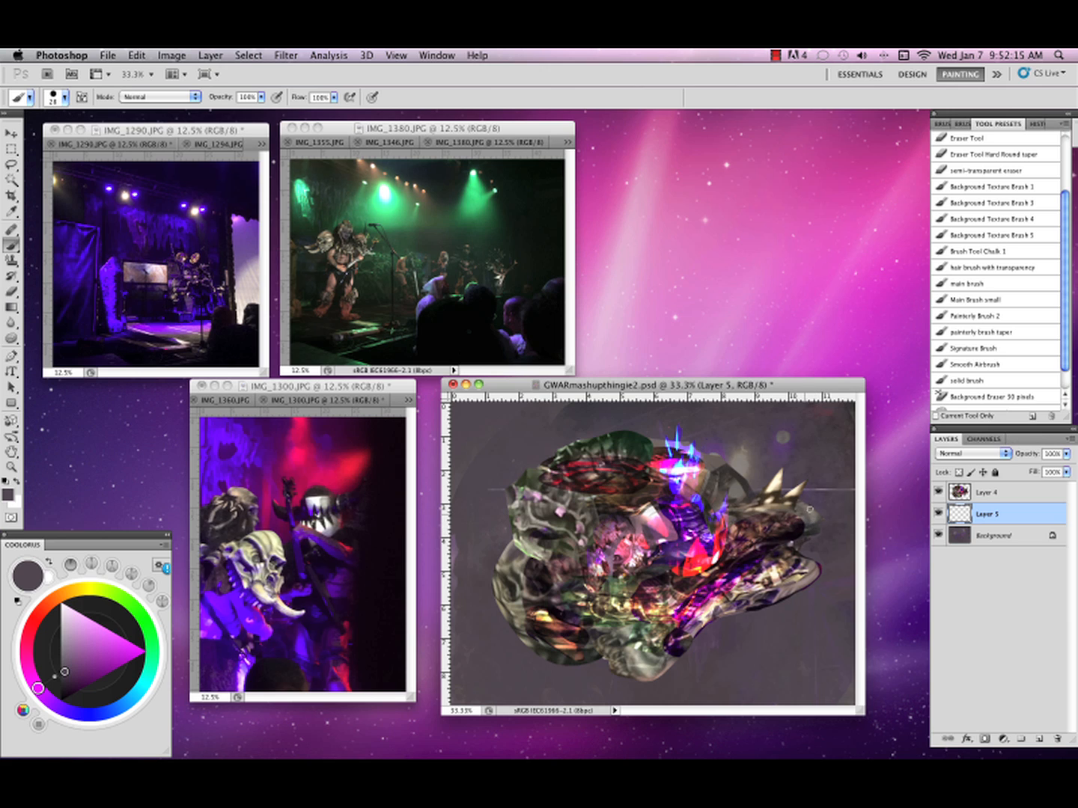
left_click(939, 491)
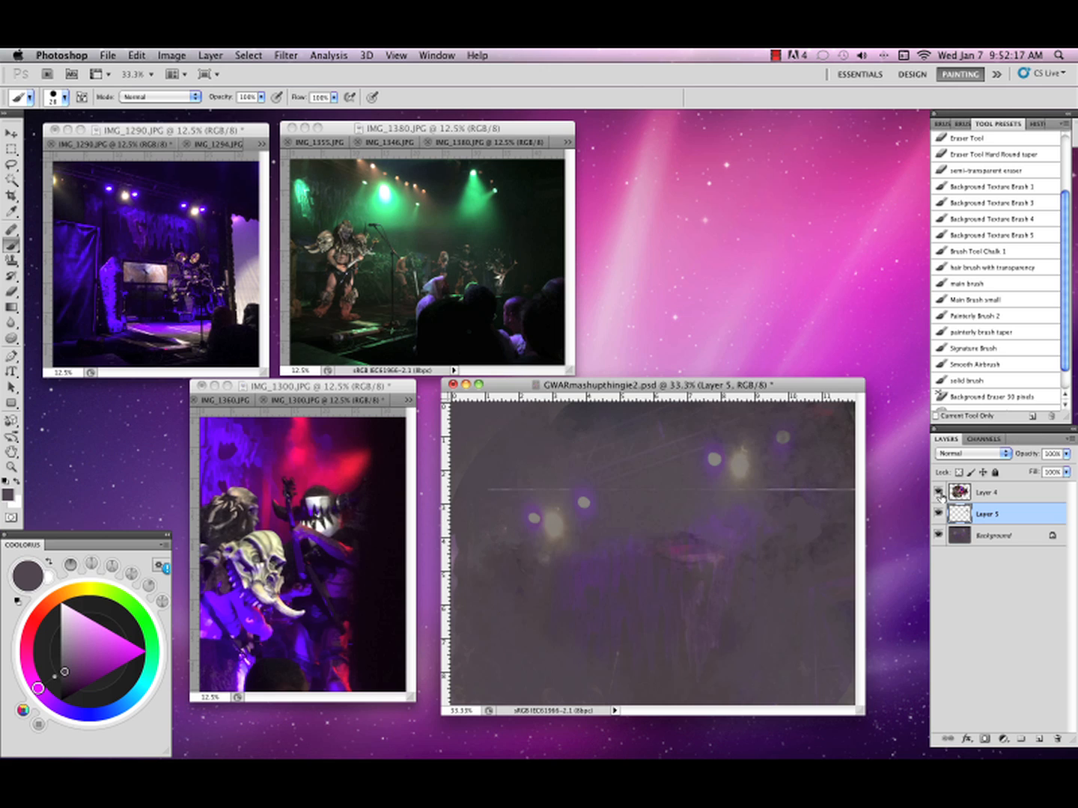
left_click(939, 492)
left_click(940, 534)
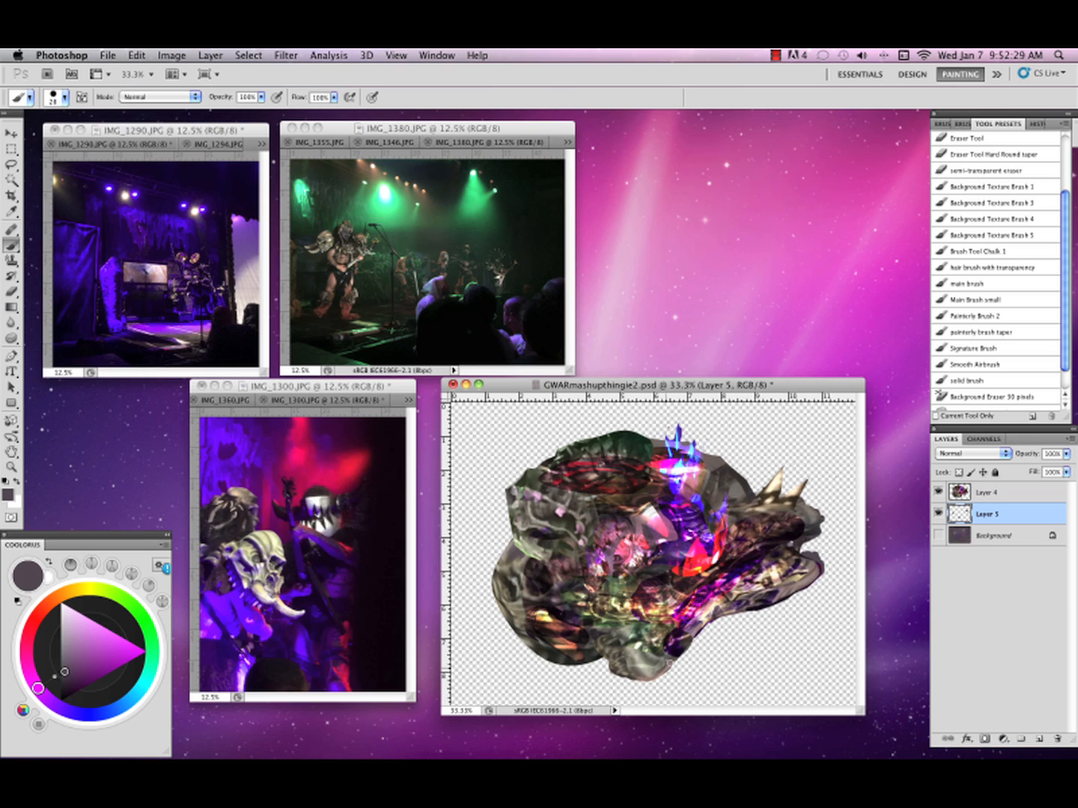
left_click_drag(678, 657, 712, 622)
Merge the visible Layer 4 and Layer 5 together, then show the Background again and save the document.
left_click(1072, 441)
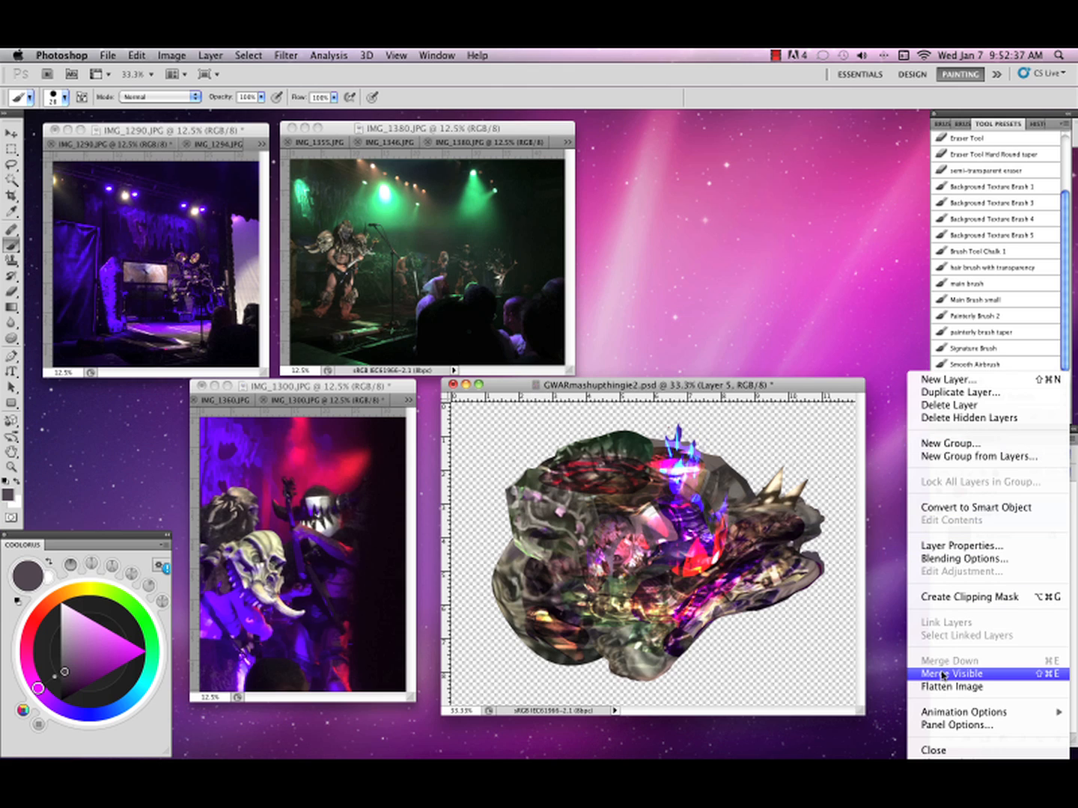
left_click(866, 598)
left_click(991, 496)
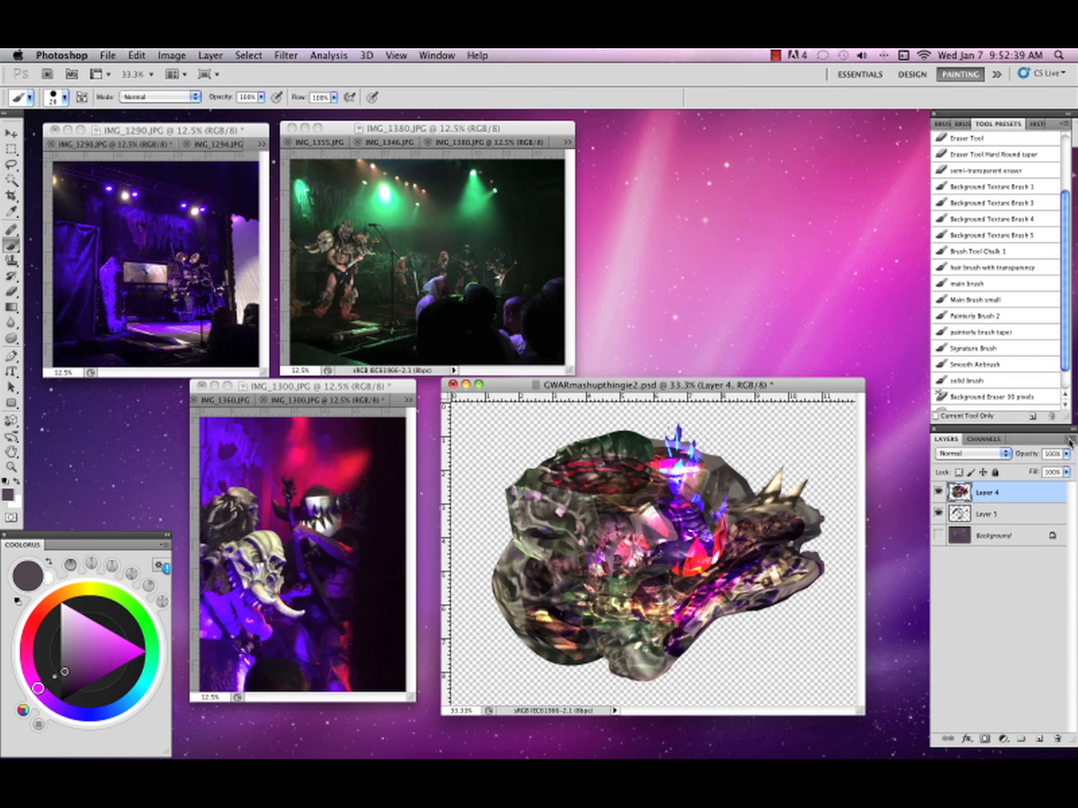
left_click(1071, 441)
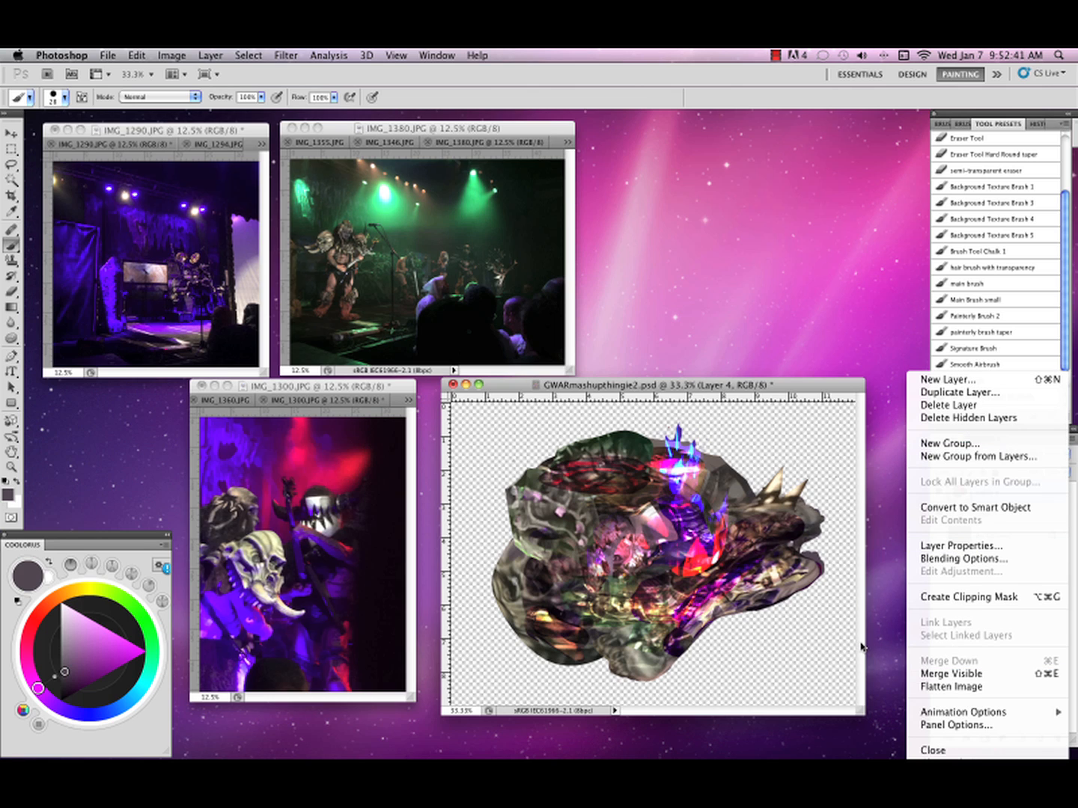
left_click(975, 674)
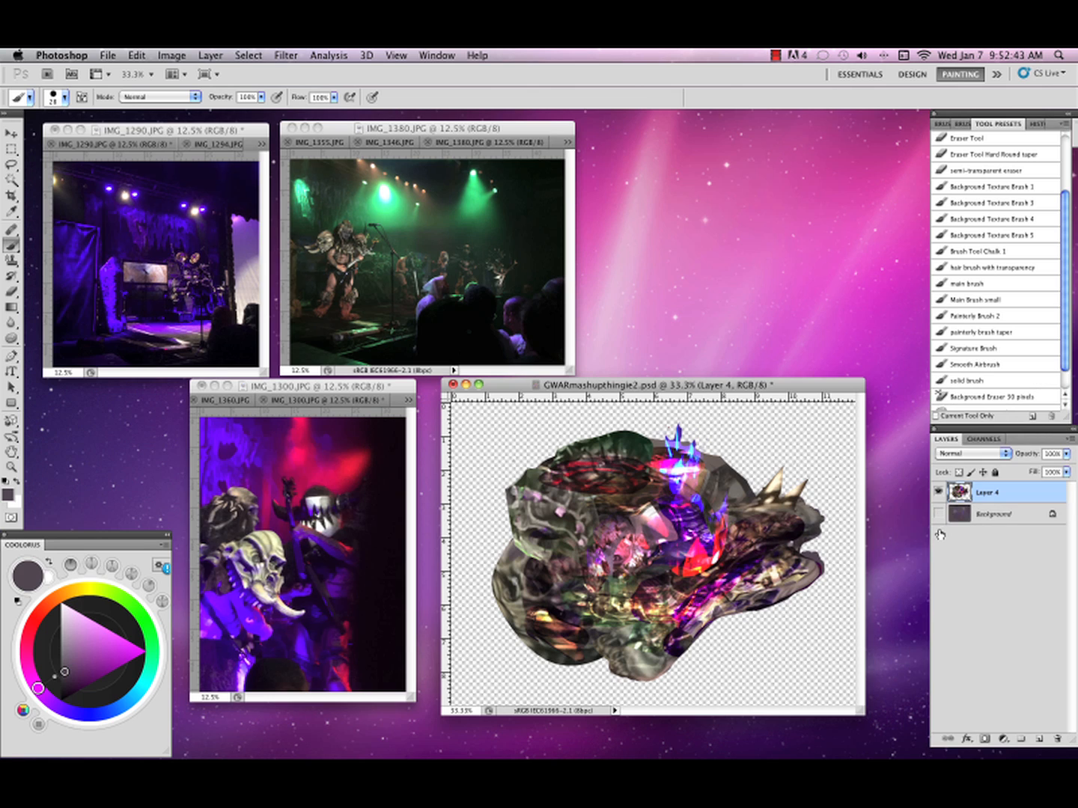
left_click(939, 513)
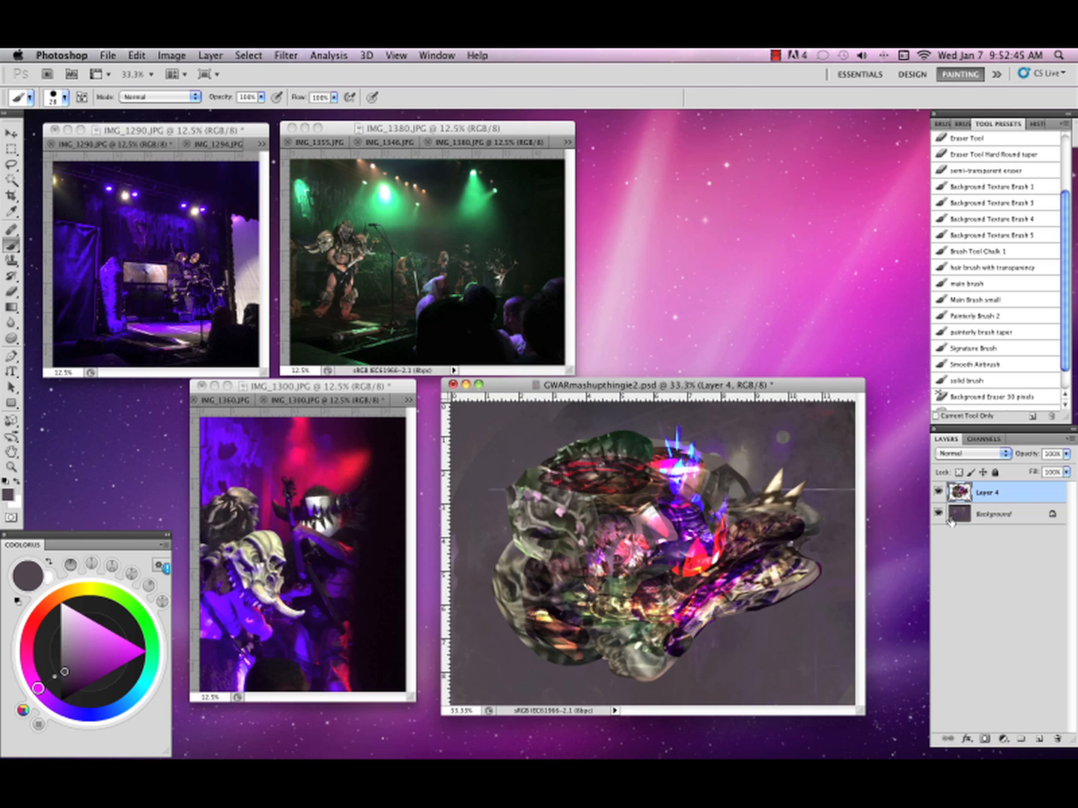
key("super+s")
Deselect the skull in IMG_1300.JPG, lasso the dark striped head above it and move that piece into the GWARmashupthingie2.psd collage.
left_click(408, 582)
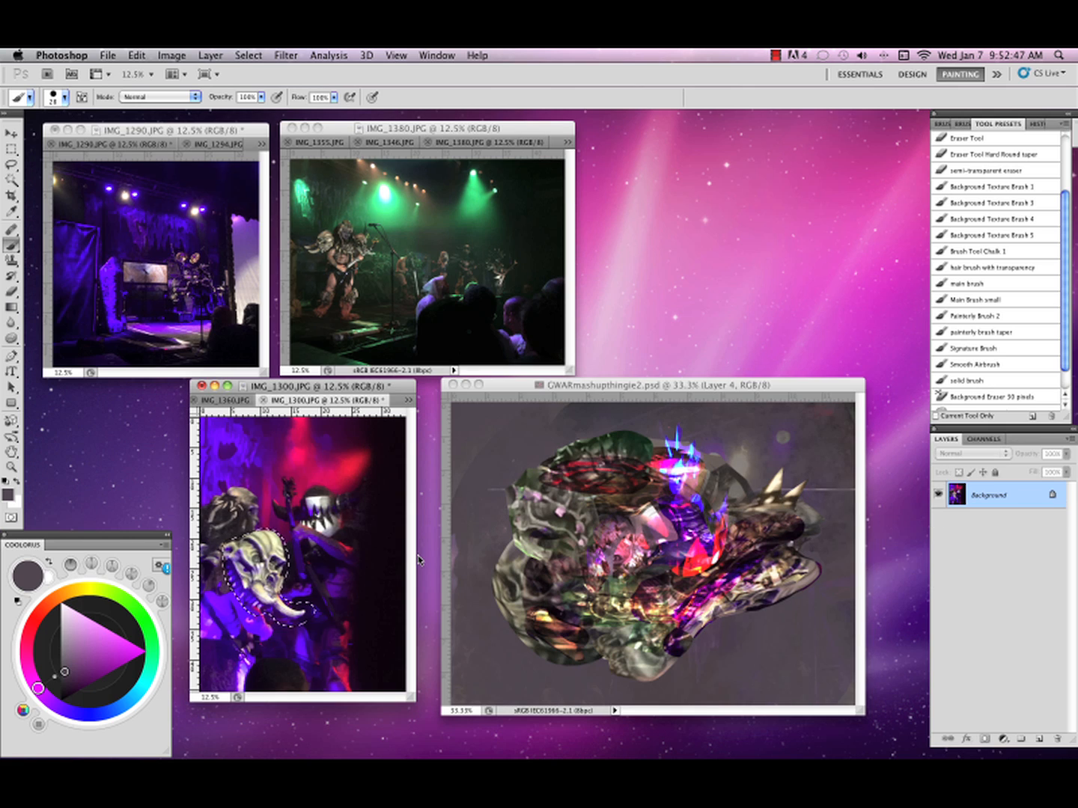
key("l")
key("super+d")
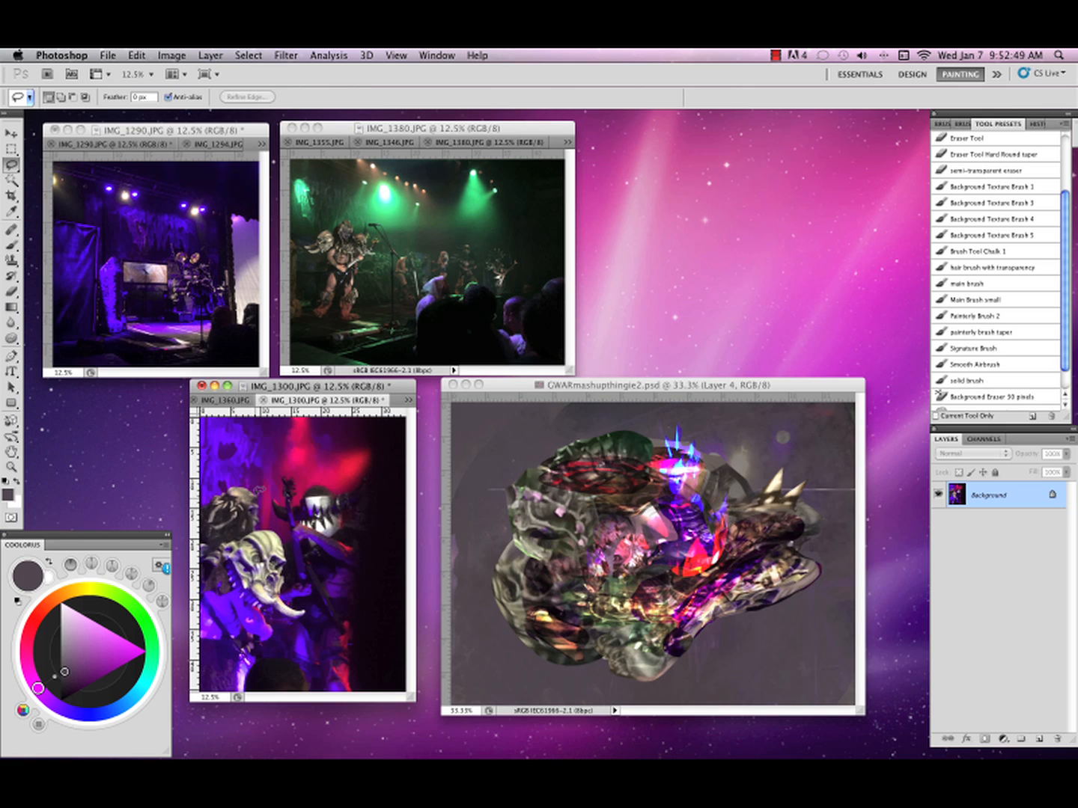
mouse_move(258, 485)
left_mouse_down()
mouse_move(217, 505)
mouse_move(259, 490)
mouse_move(495, 533)
mouse_move(760, 541)
mouse_move(743, 517)
left_mouse_up()
key("v")
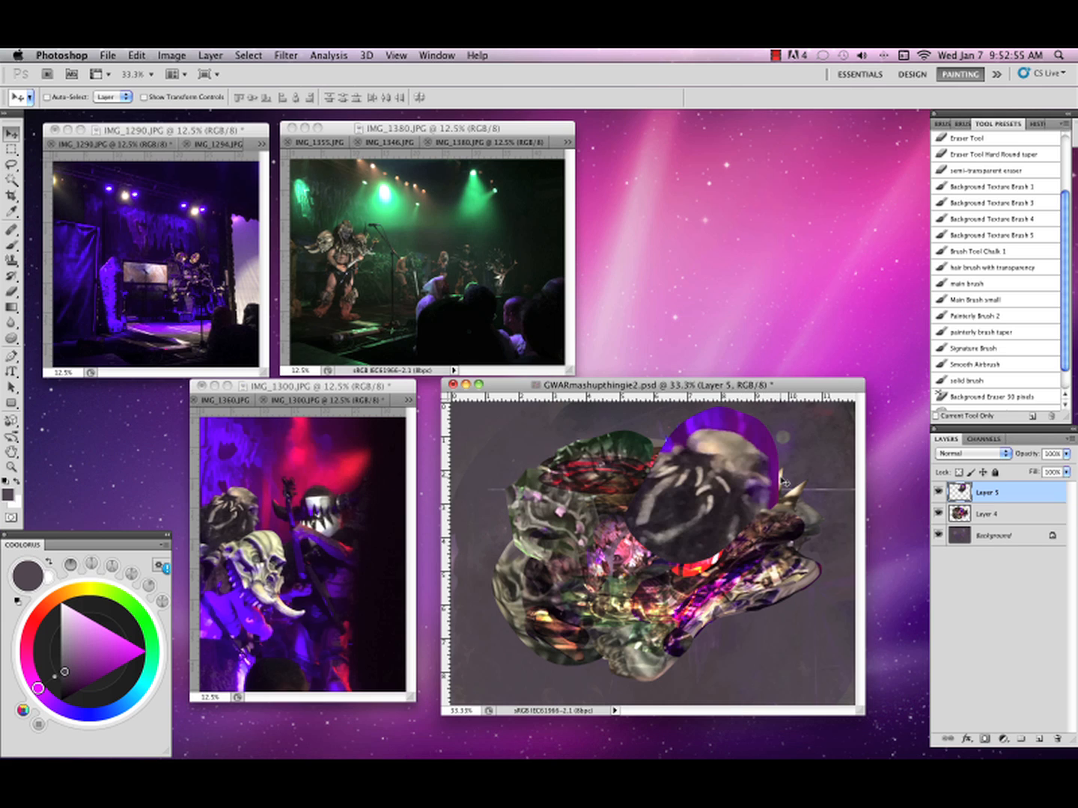
Free-transform the pasted head on Layer 5, flattening it over the blue and purple figure behind the creature's horns.
key("super+t")
left_click_drag(780, 563, 755, 496)
key("Return")
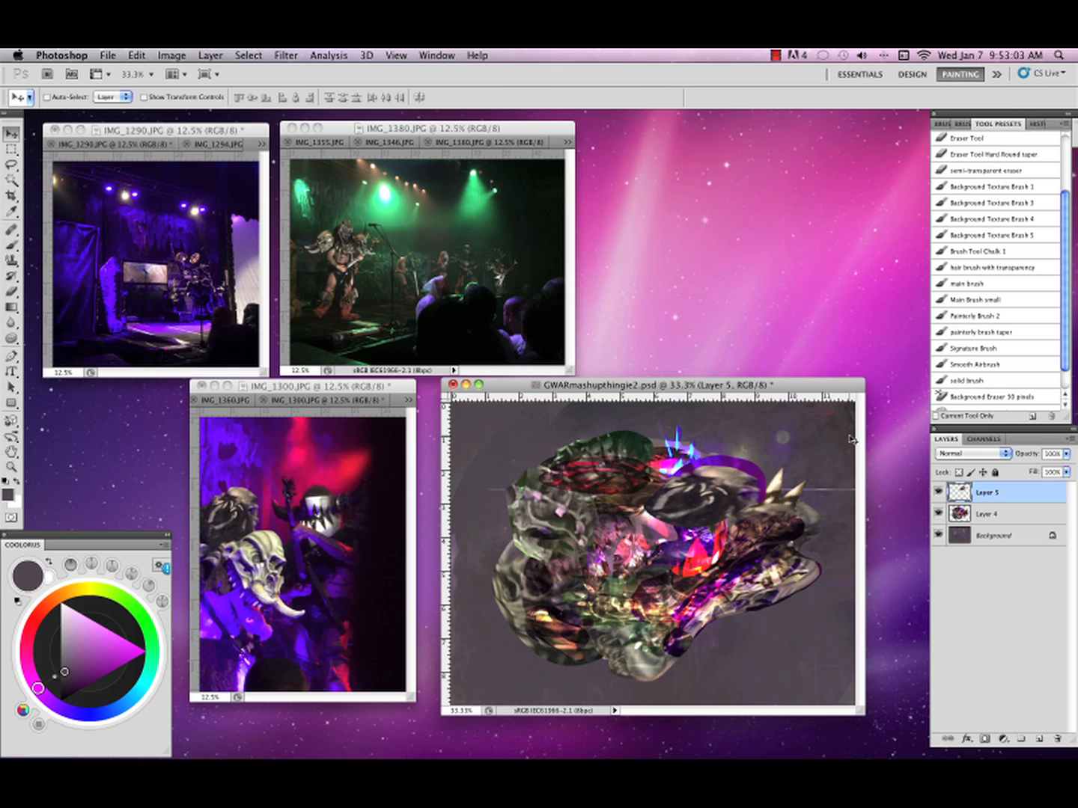
Erase the purple fringe around the head on Layer 5 with the Eraser Tool Hard Round taper preset, toggling the layer to compare.
key("l")
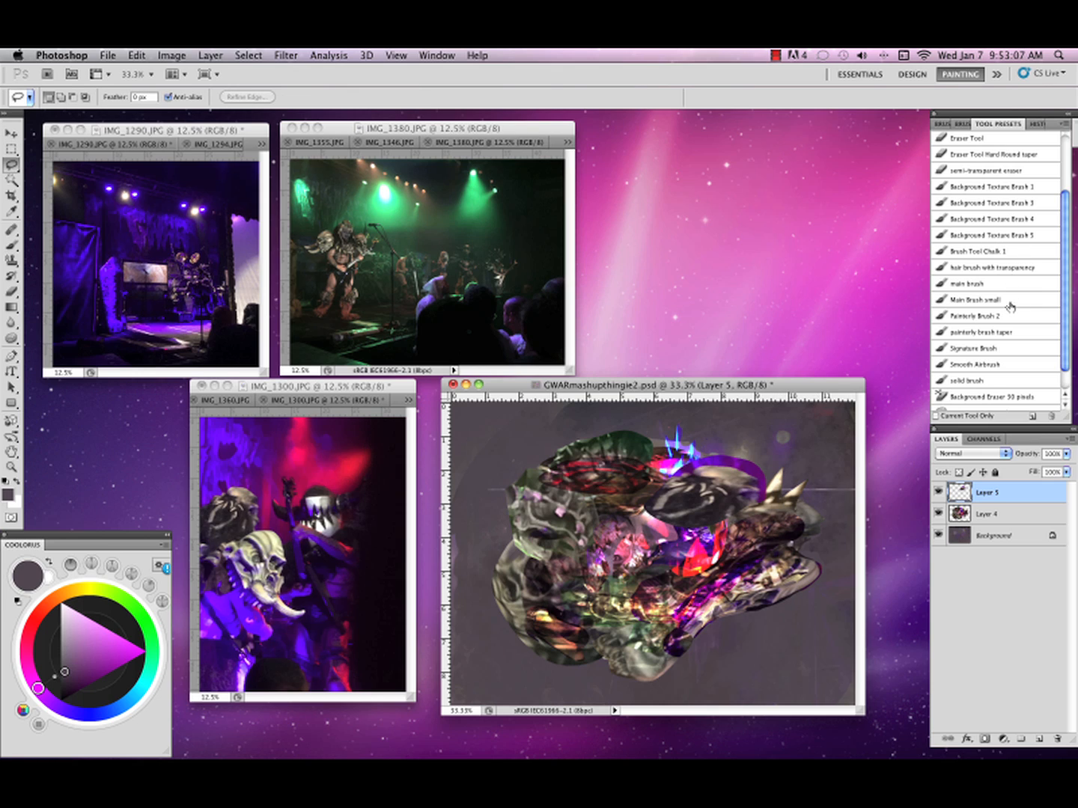
left_click(1037, 154)
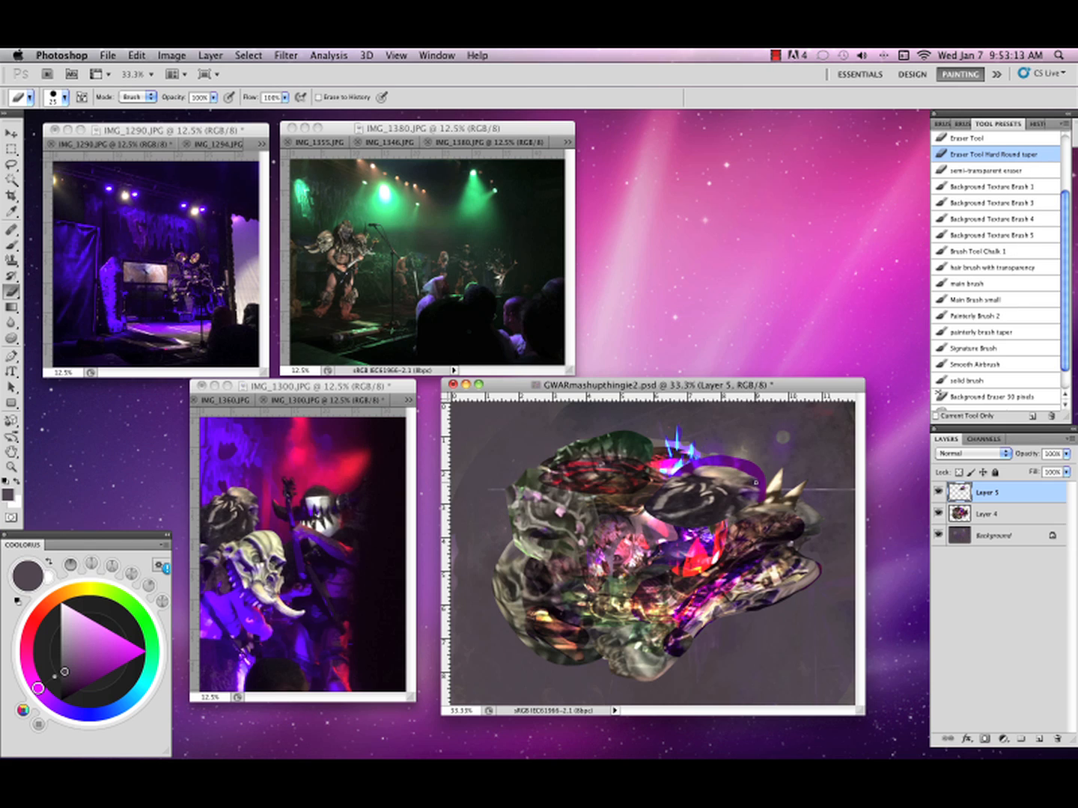
mouse_move(744, 495)
left_mouse_down()
mouse_move(762, 496)
mouse_move(764, 480)
mouse_move(758, 487)
left_mouse_up()
mouse_move(704, 461)
left_mouse_down()
mouse_move(670, 473)
mouse_move(727, 458)
mouse_move(754, 469)
mouse_move(705, 459)
mouse_move(761, 472)
left_mouse_up()
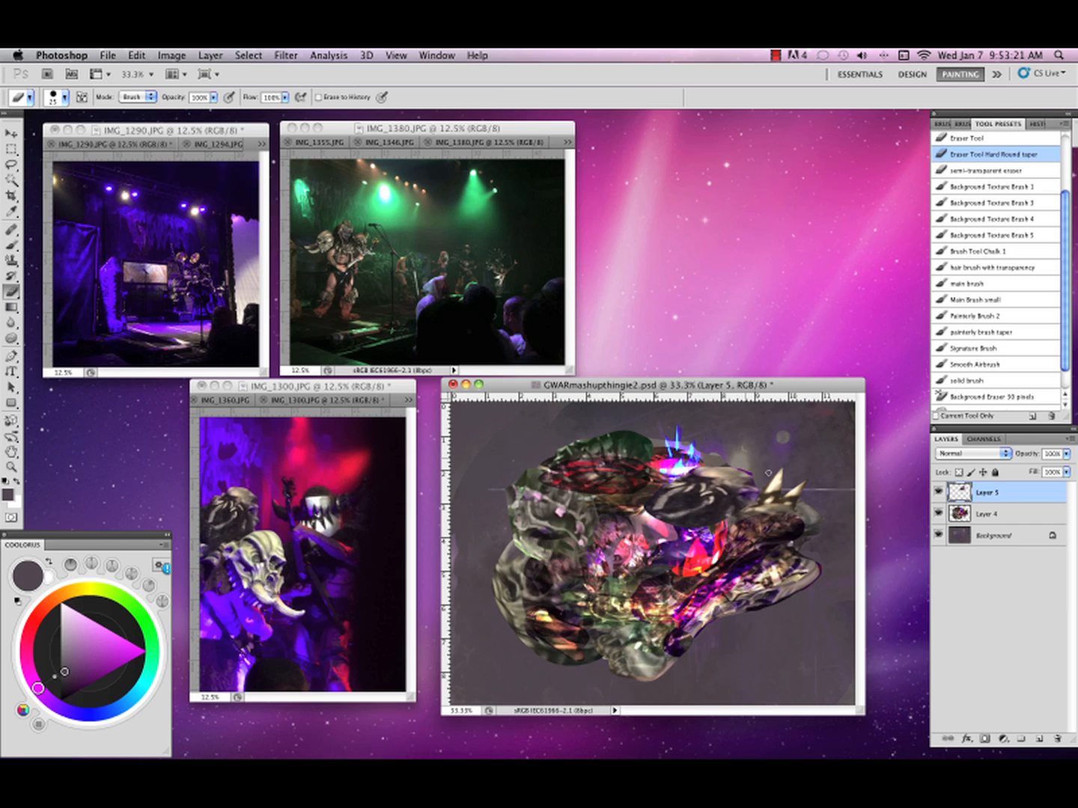
left_click(939, 492)
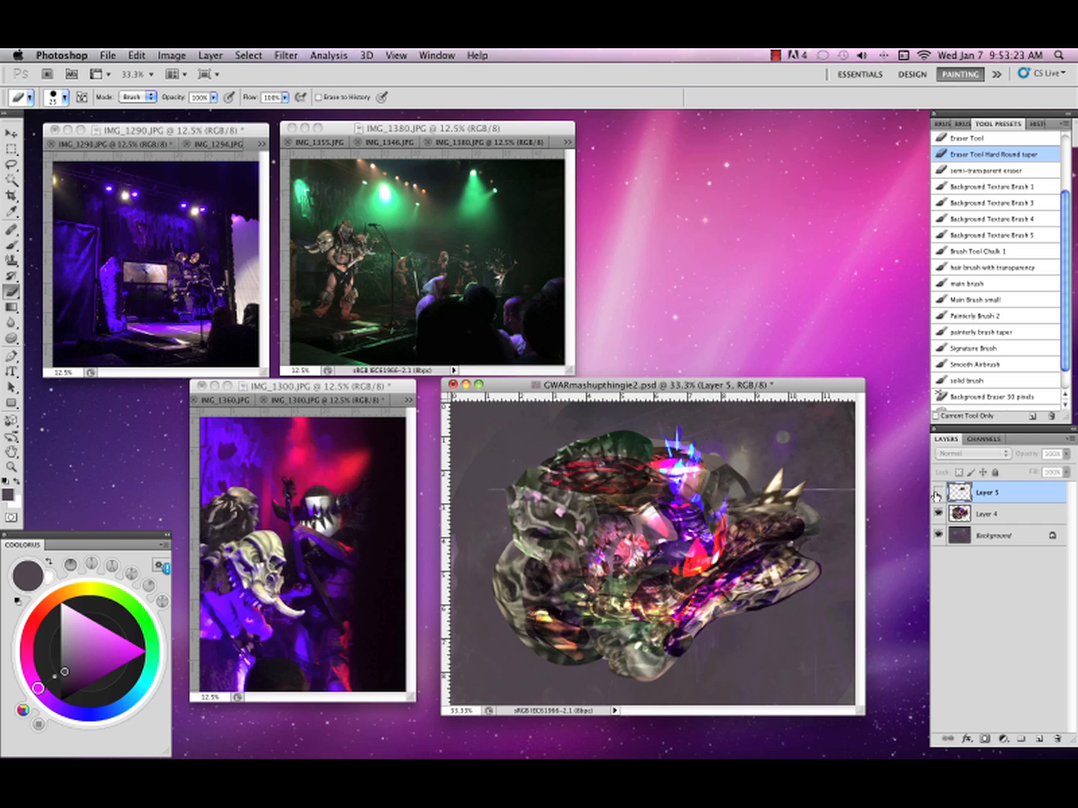
left_click(939, 492)
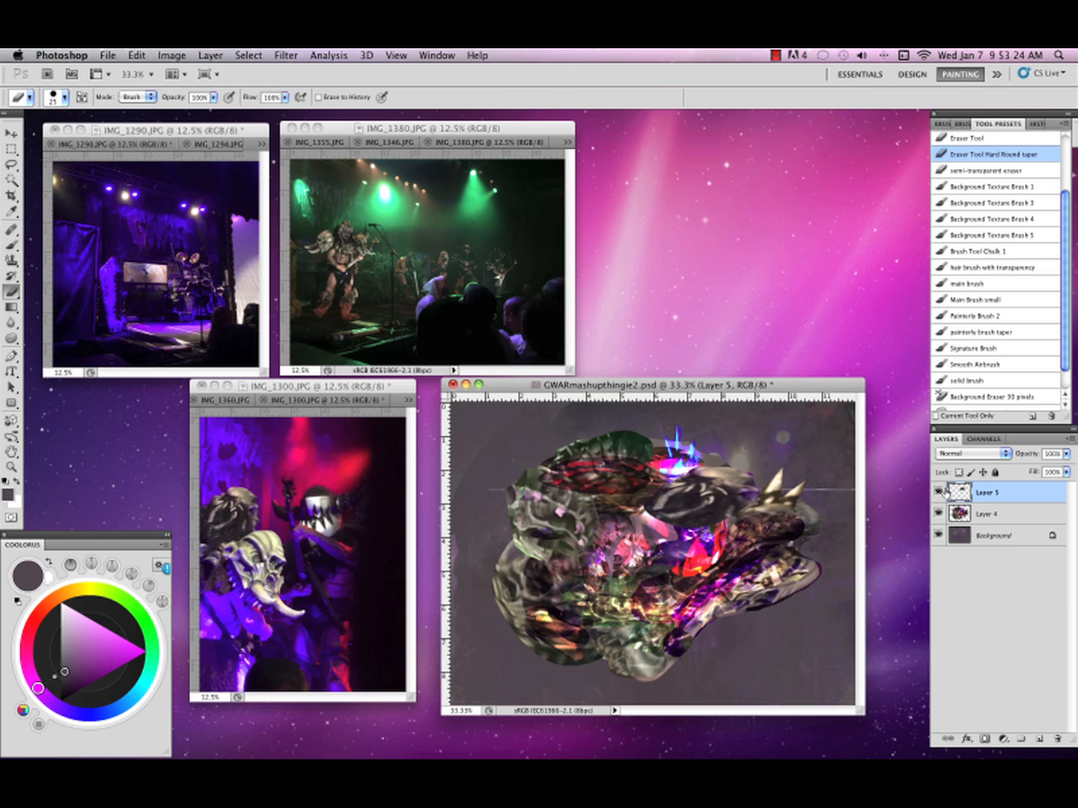
Lower Layer 5's opacity to about 67% and merge it down into Layer 4.
left_click(1066, 454)
mouse_move(1065, 468)
left_mouse_down()
mouse_move(1034, 470)
mouse_move(1046, 467)
left_mouse_up()
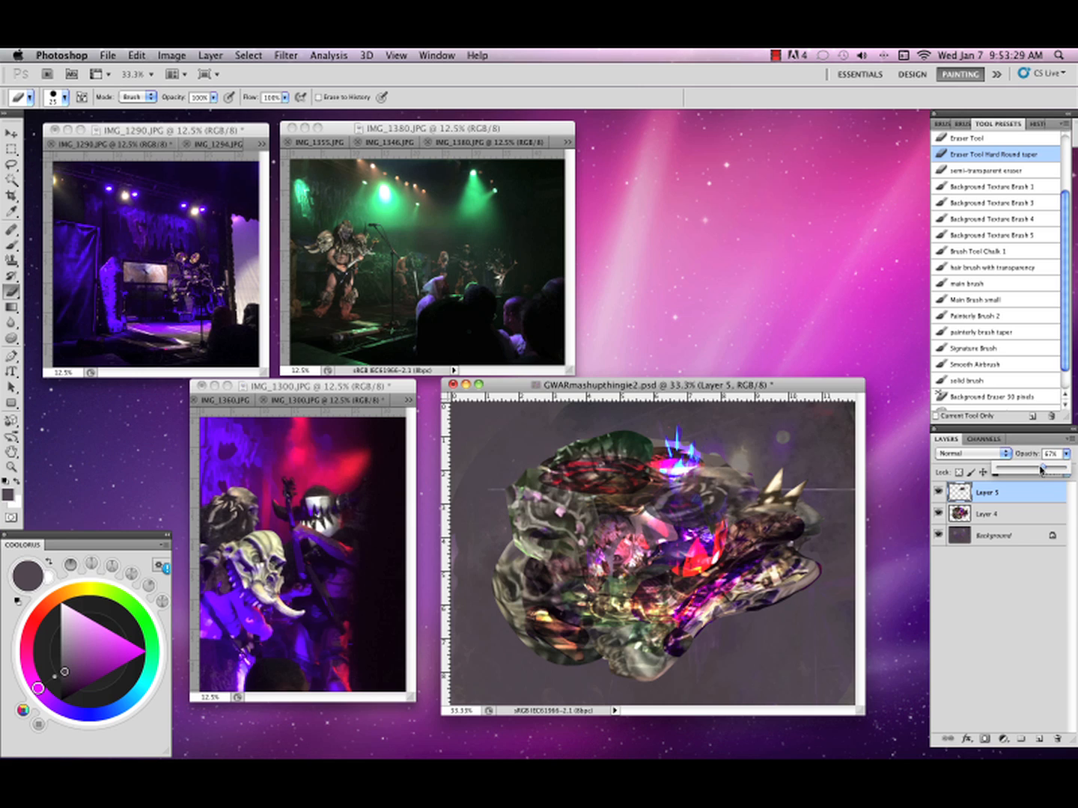
left_click(1068, 439)
left_click(945, 661)
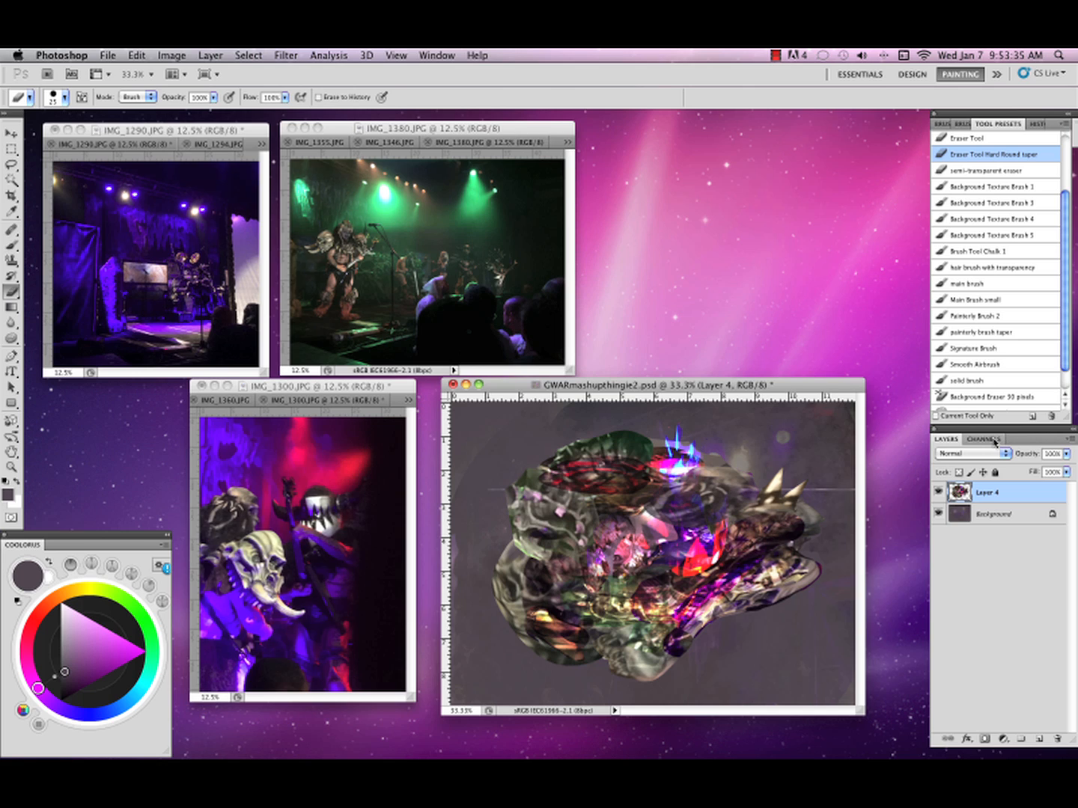
Free-transform the creature on Layer 4 to about 83% width and 64% height, rotating it about 26° so the snout tilts downward.
key("super+t")
left_click_drag(664, 682, 676, 603)
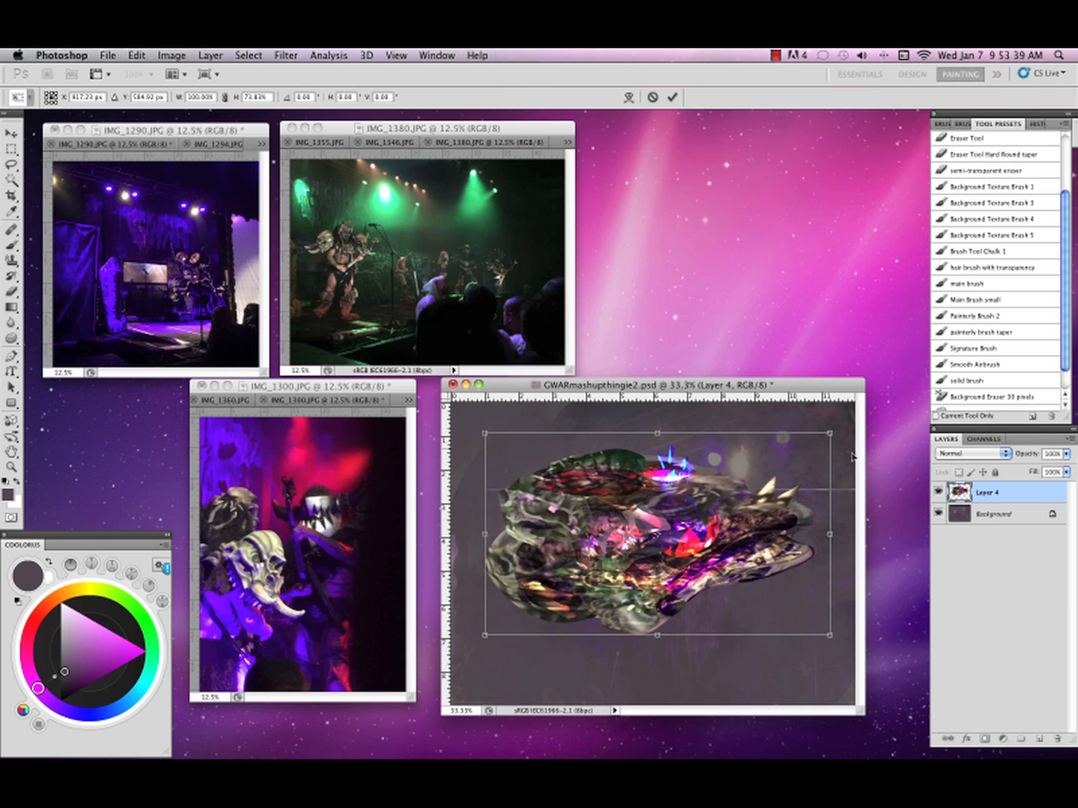
left_click_drag(842, 416, 846, 513)
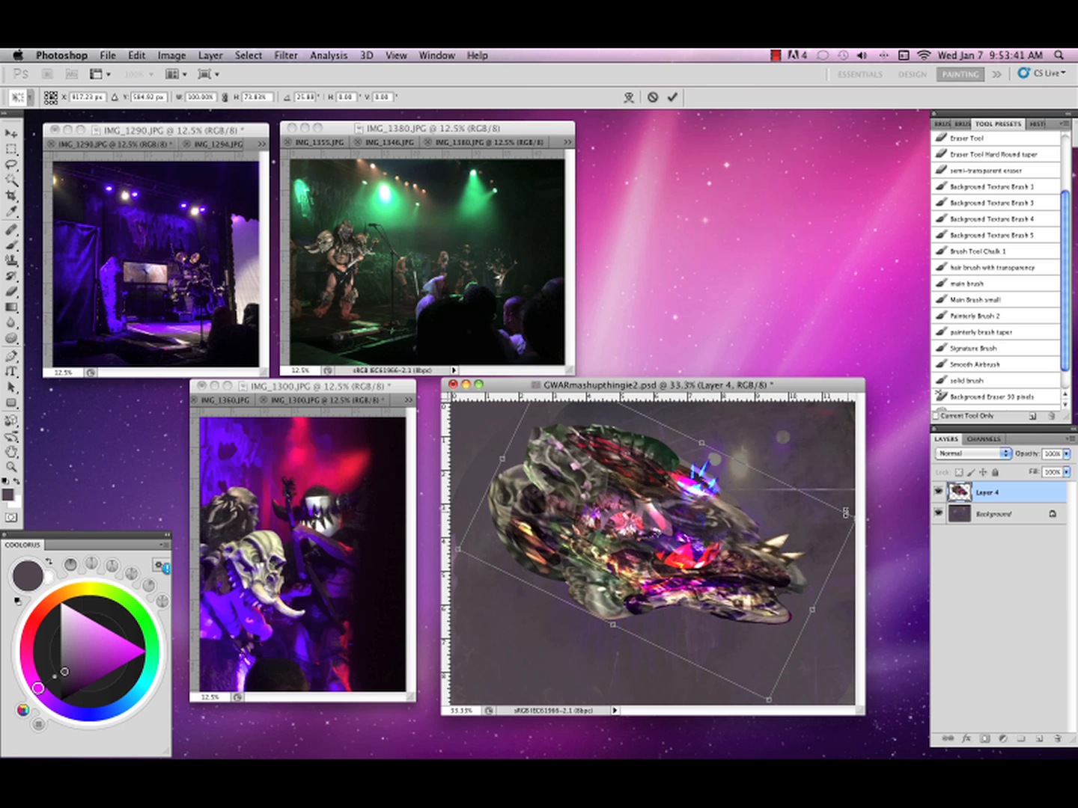
left_click_drag(768, 699, 760, 664)
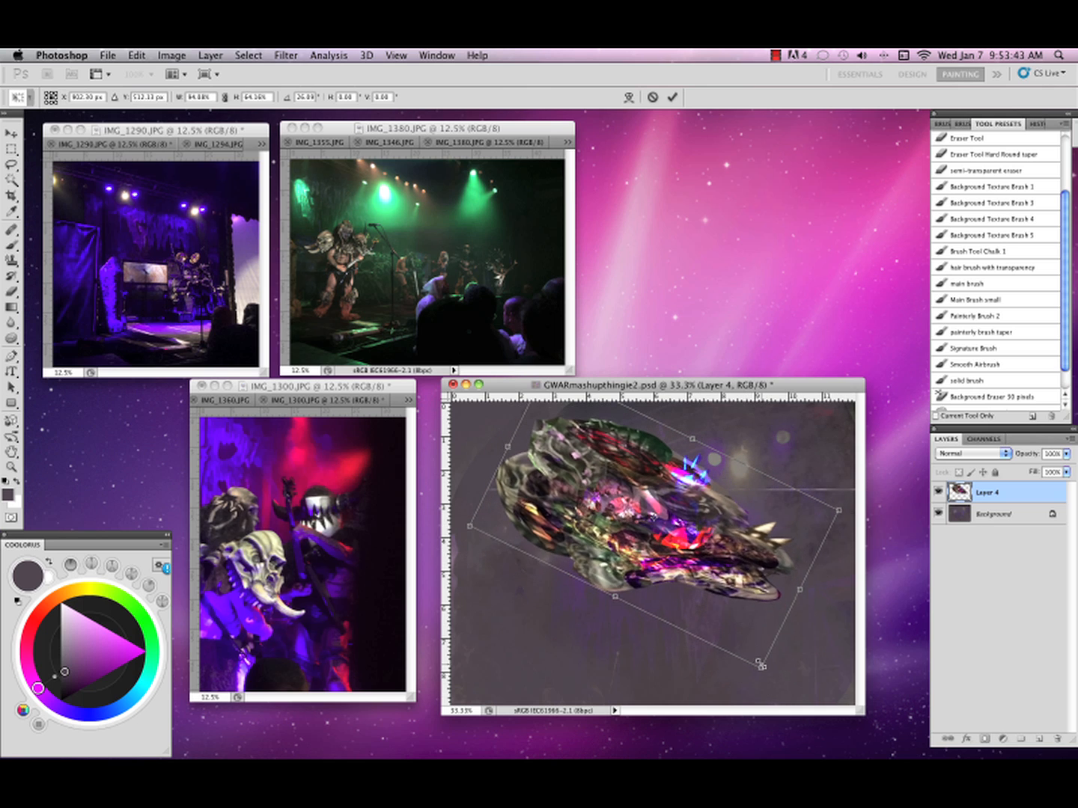
left_click_drag(765, 553, 770, 565)
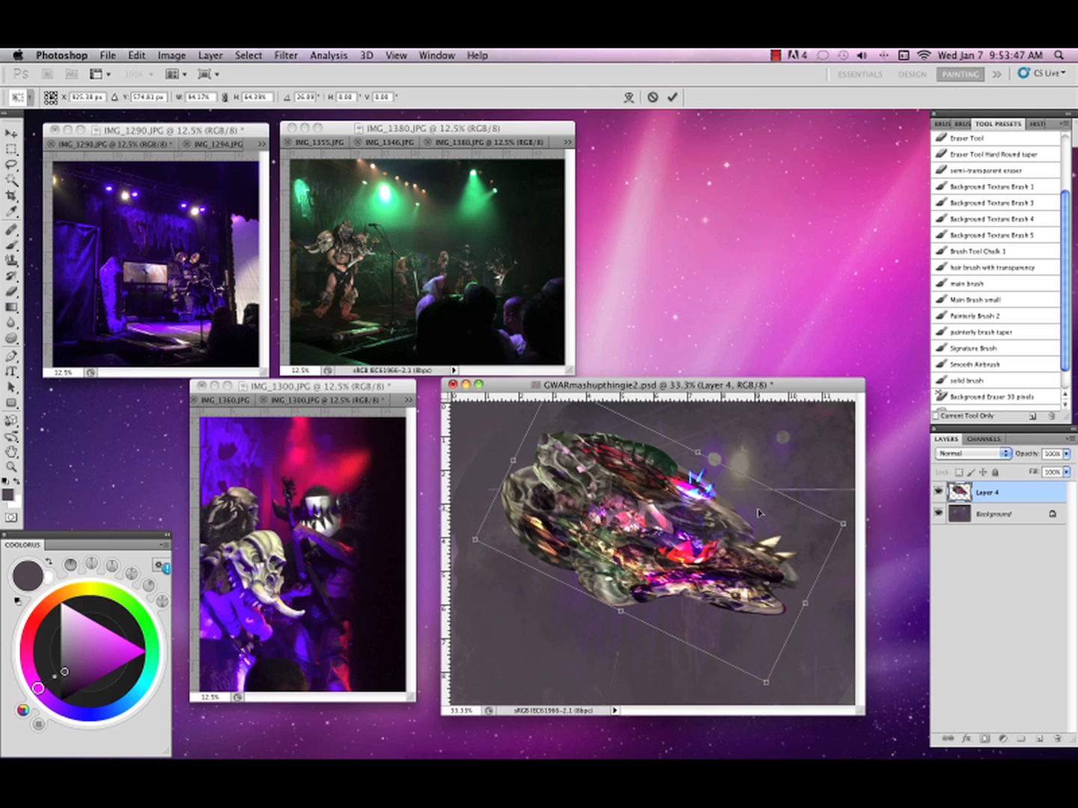
left_click_drag(805, 603, 786, 557)
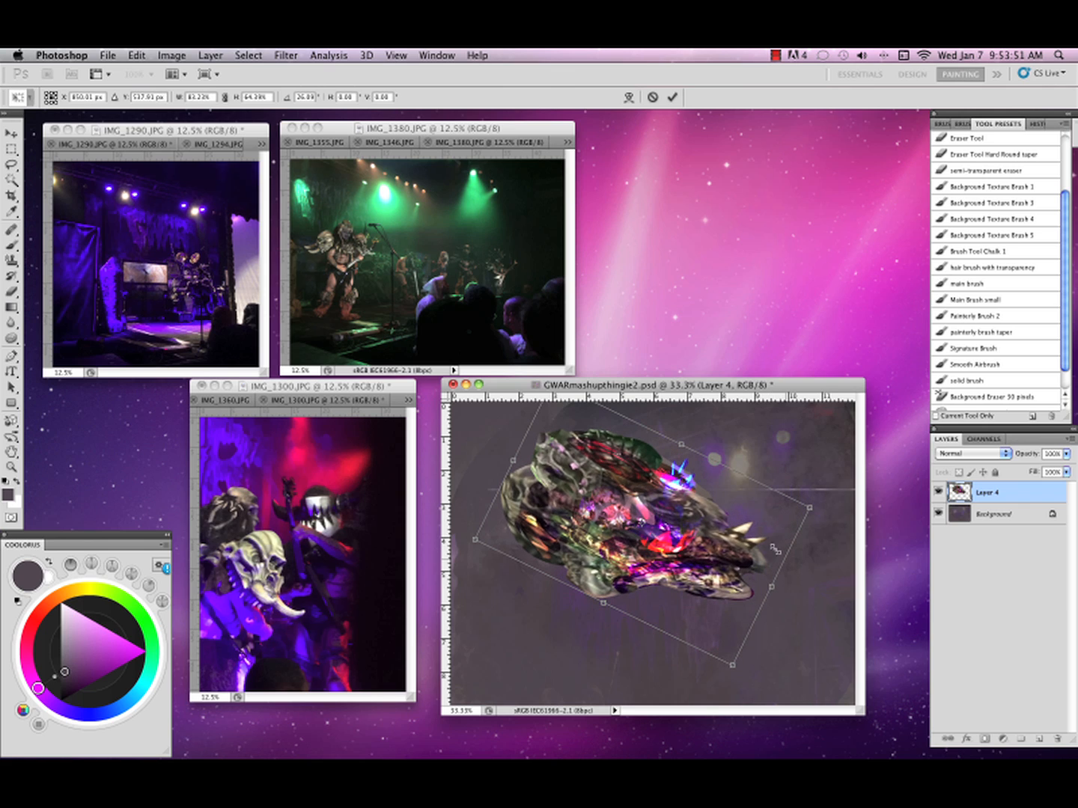
key("Return")
key("e")
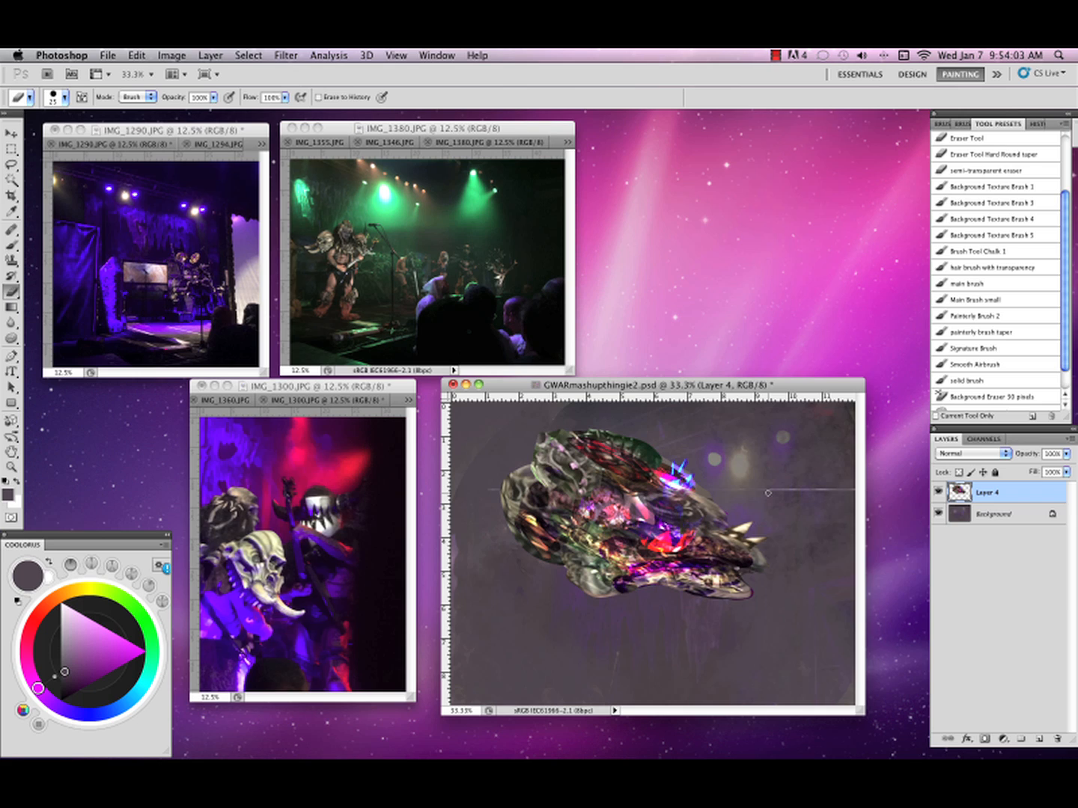
On a new layer, paint a dark purple eye socket and dark accents on the creature's head with the Brush Tool Chalk 1 preset.
left_click(1039, 739)
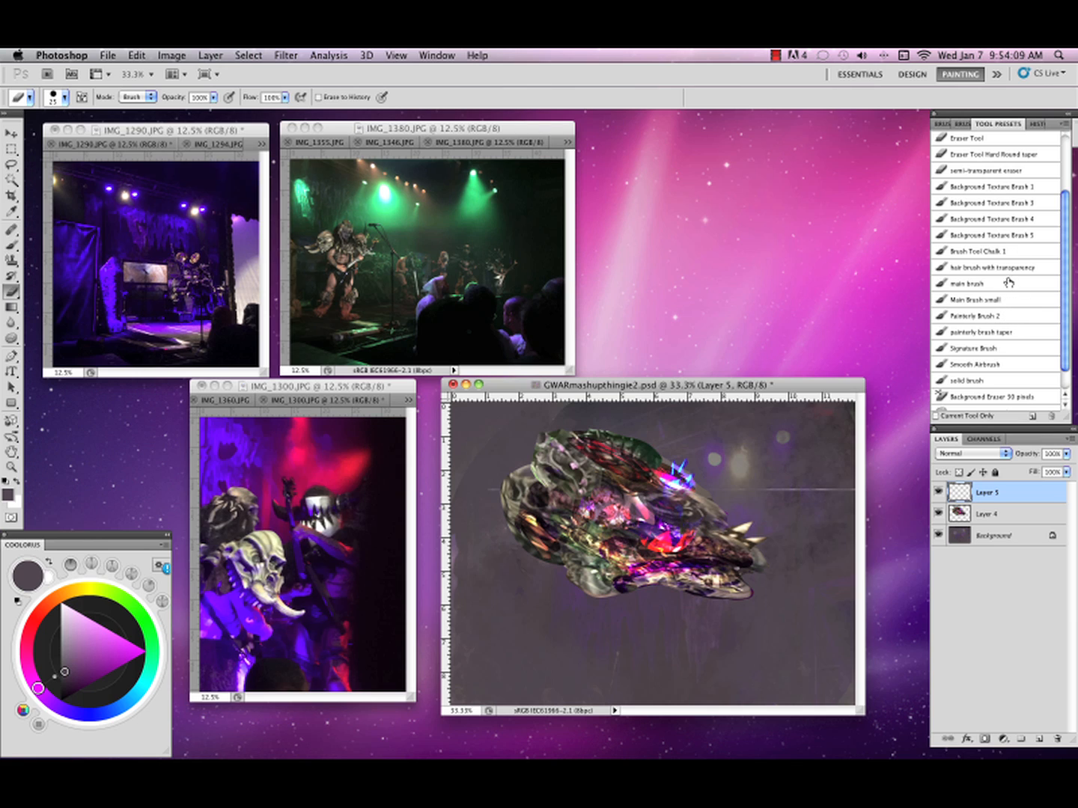
left_click(1013, 253)
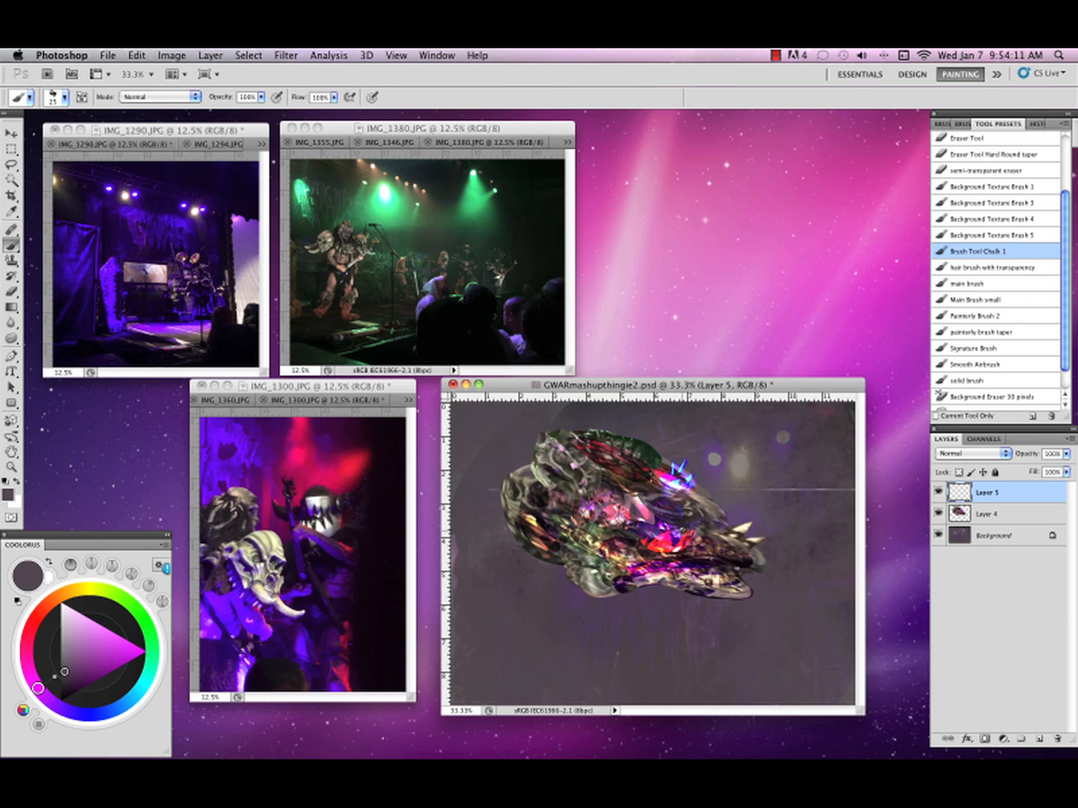
left_click(713, 560, "alt")
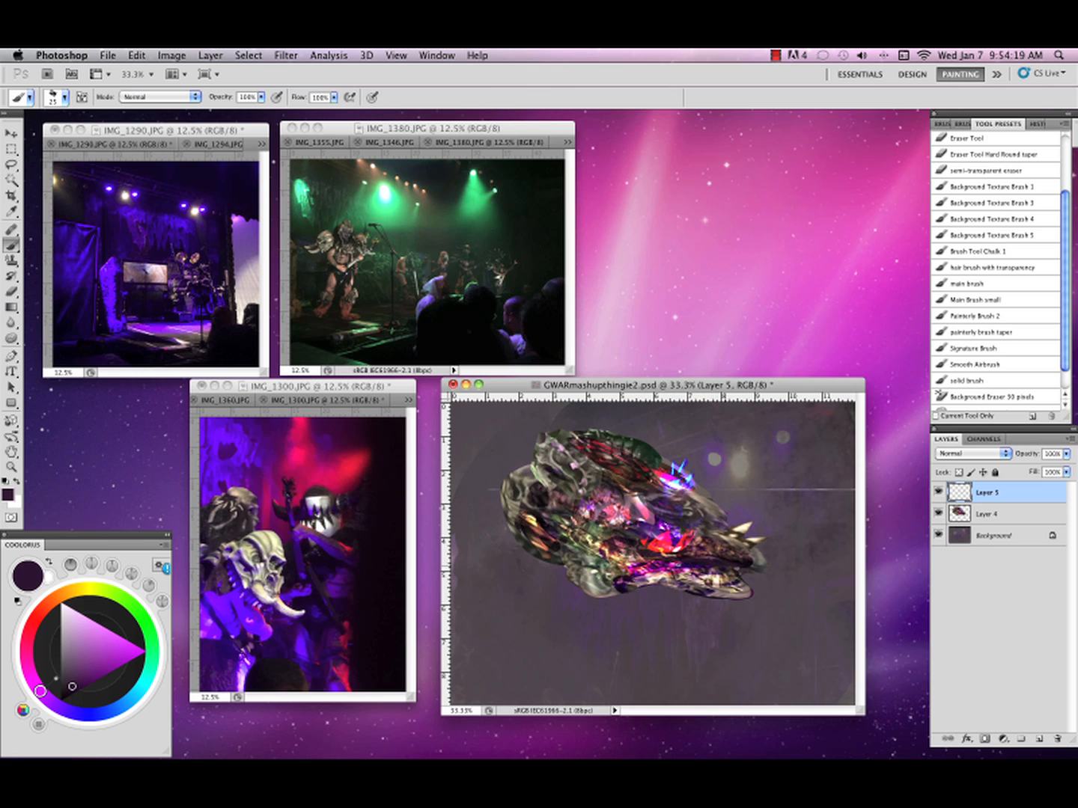
left_click(666, 500, "alt")
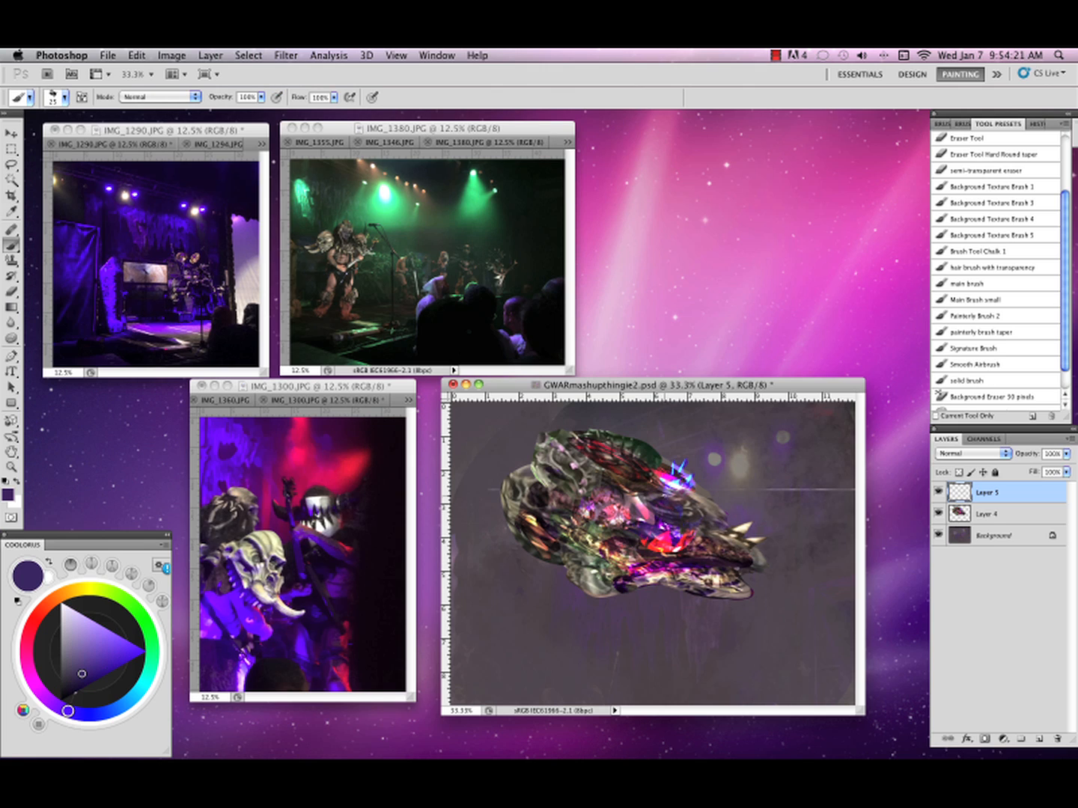
left_click_drag(82, 674, 72, 688)
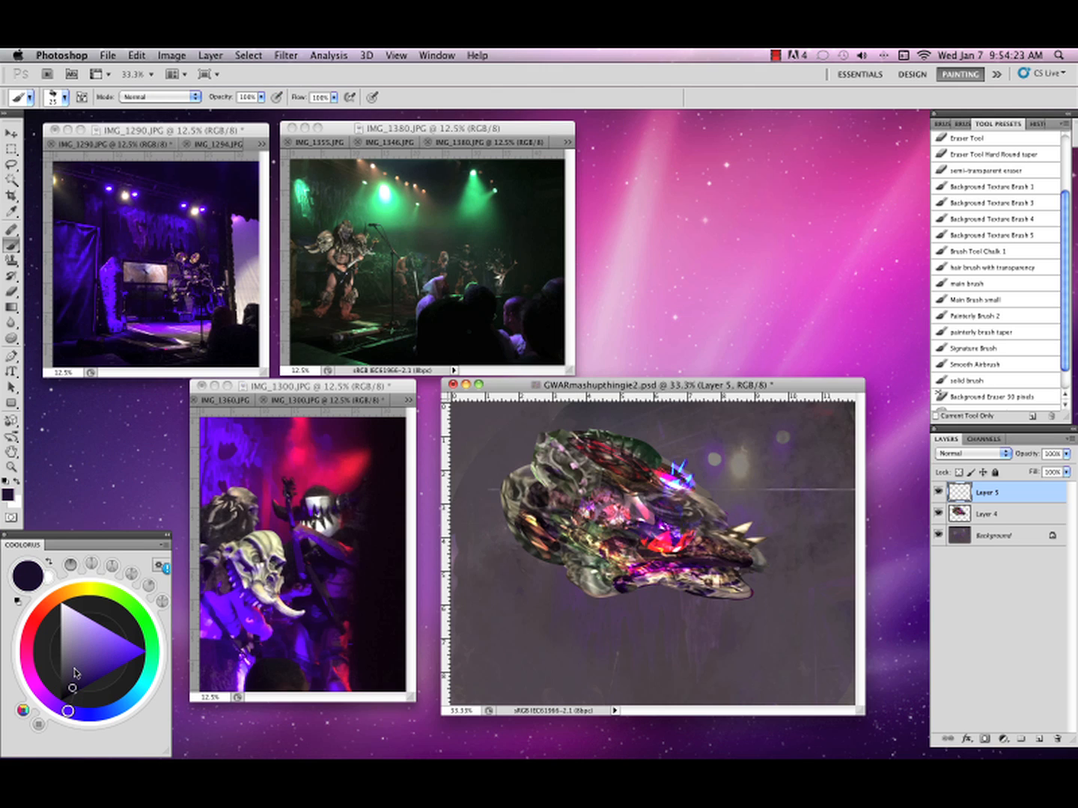
mouse_move(694, 500)
left_mouse_down()
mouse_move(653, 508)
mouse_move(650, 500)
mouse_move(690, 517)
left_mouse_up()
left_click_drag(617, 544, 651, 561)
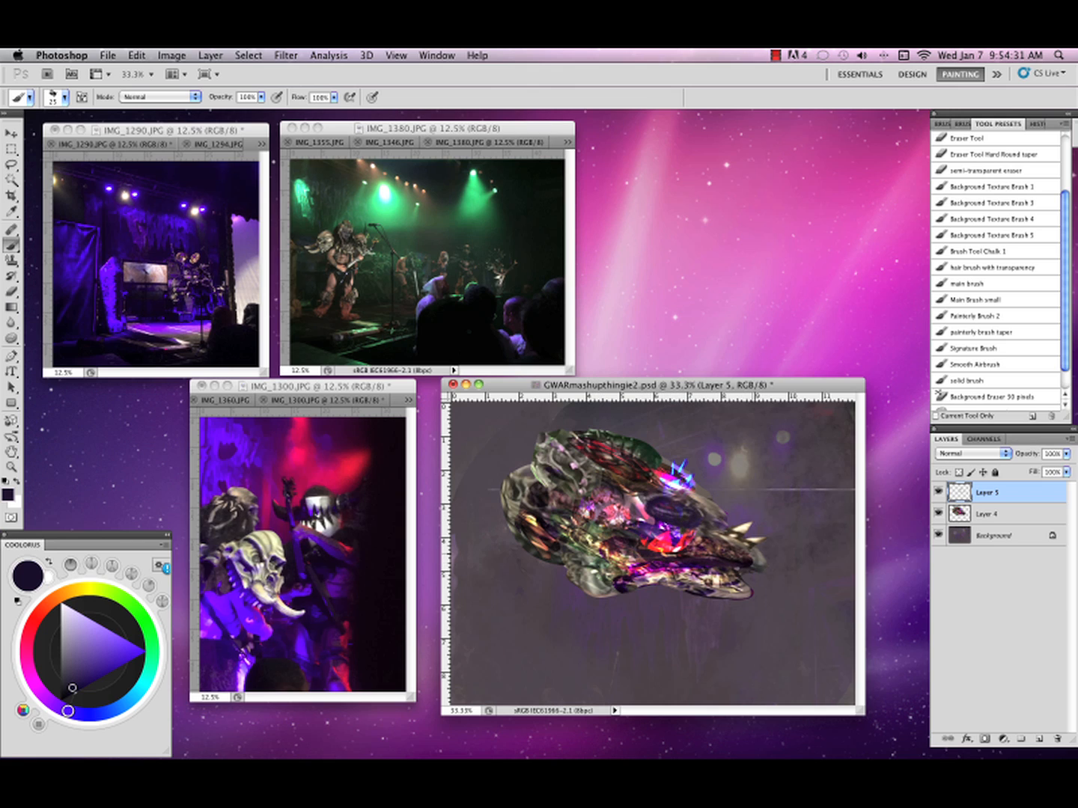
left_click_drag(620, 553, 646, 560)
mouse_move(616, 494)
left_mouse_down()
mouse_move(605, 510)
mouse_move(614, 479)
mouse_move(623, 493)
left_mouse_up()
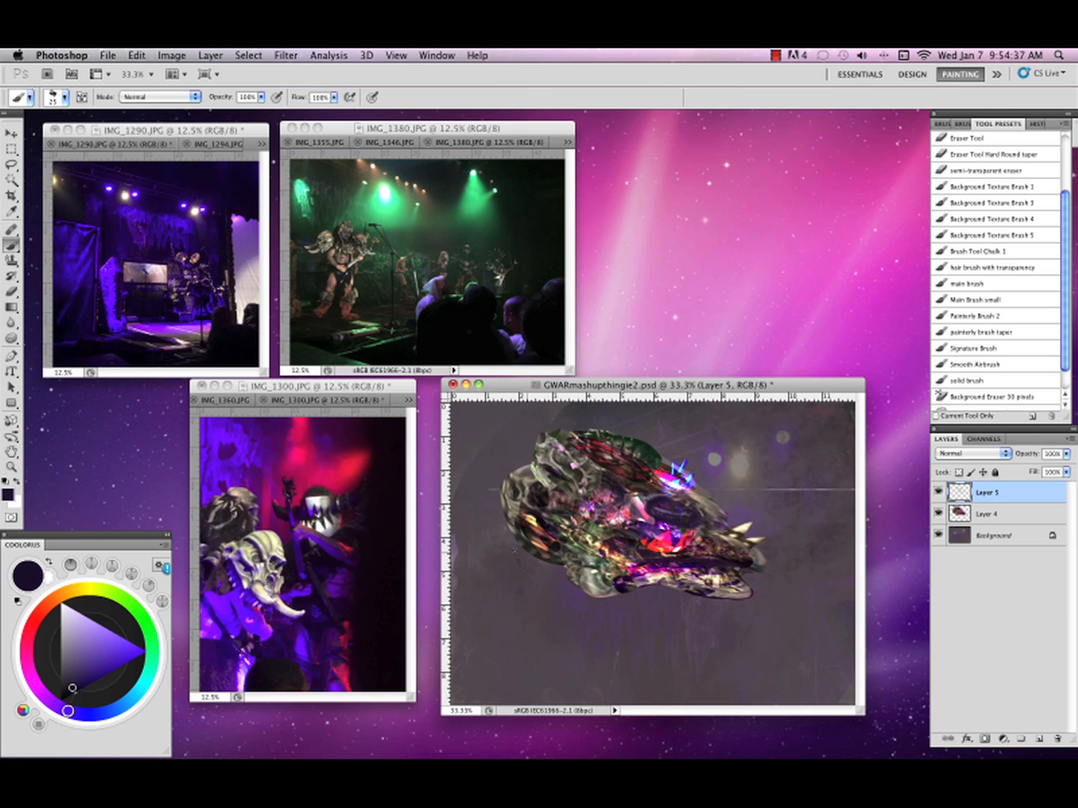
Sample cyan from the blue spikes and paint accents along the horn and back of the head, toggling Layer 5 to compare.
left_click(675, 479, "alt")
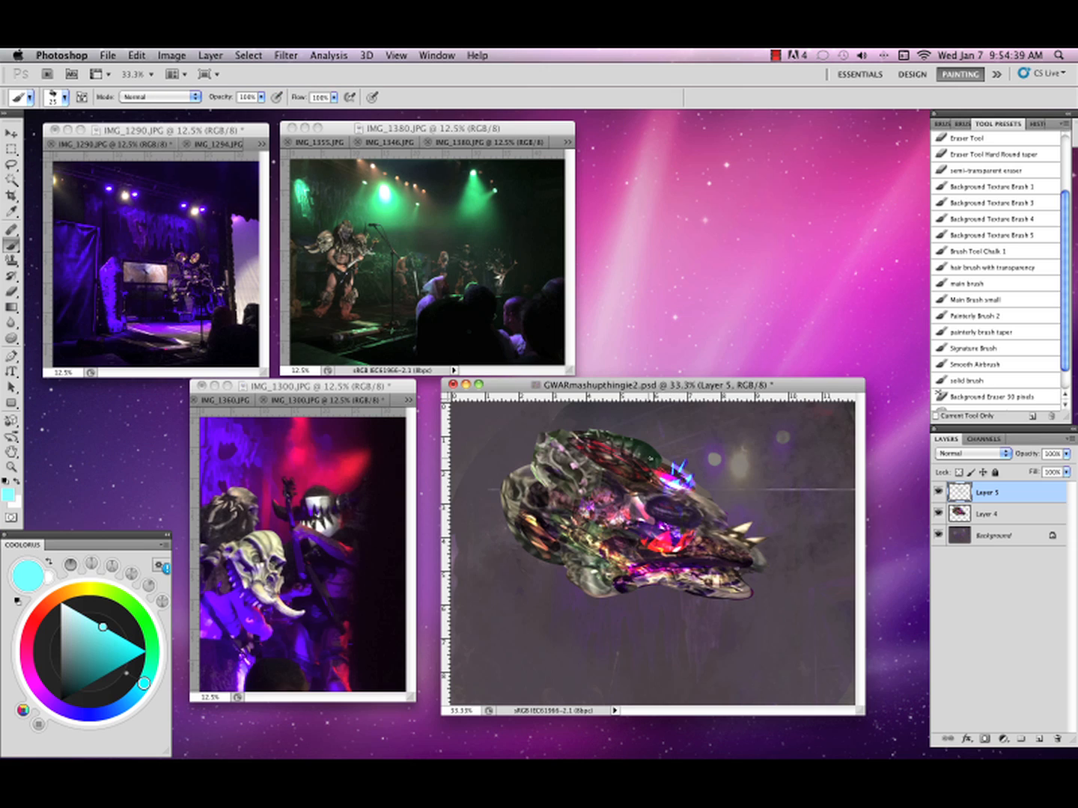
left_click_drag(652, 469, 643, 449)
left_click_drag(545, 474, 543, 500)
left_click(940, 493)
left_click(940, 493)
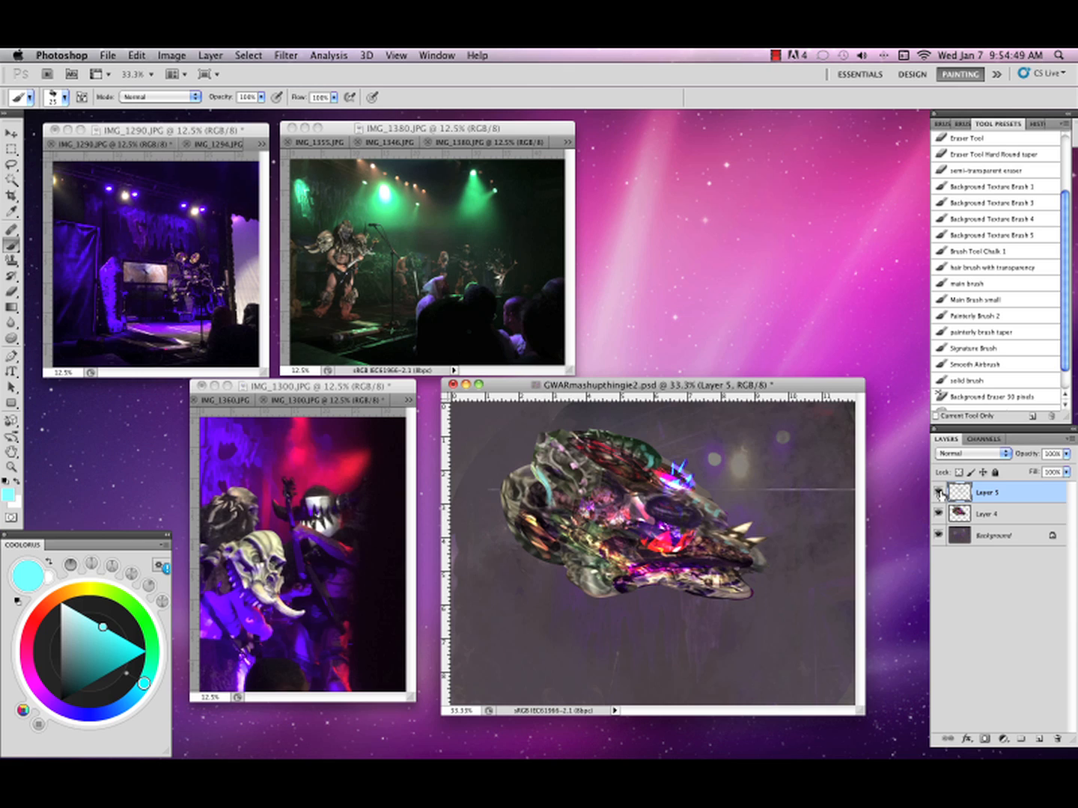
Merge Layer 5 down into Layer 4, and flip the canvas horizontally and back to check the composition.
left_click(1065, 441)
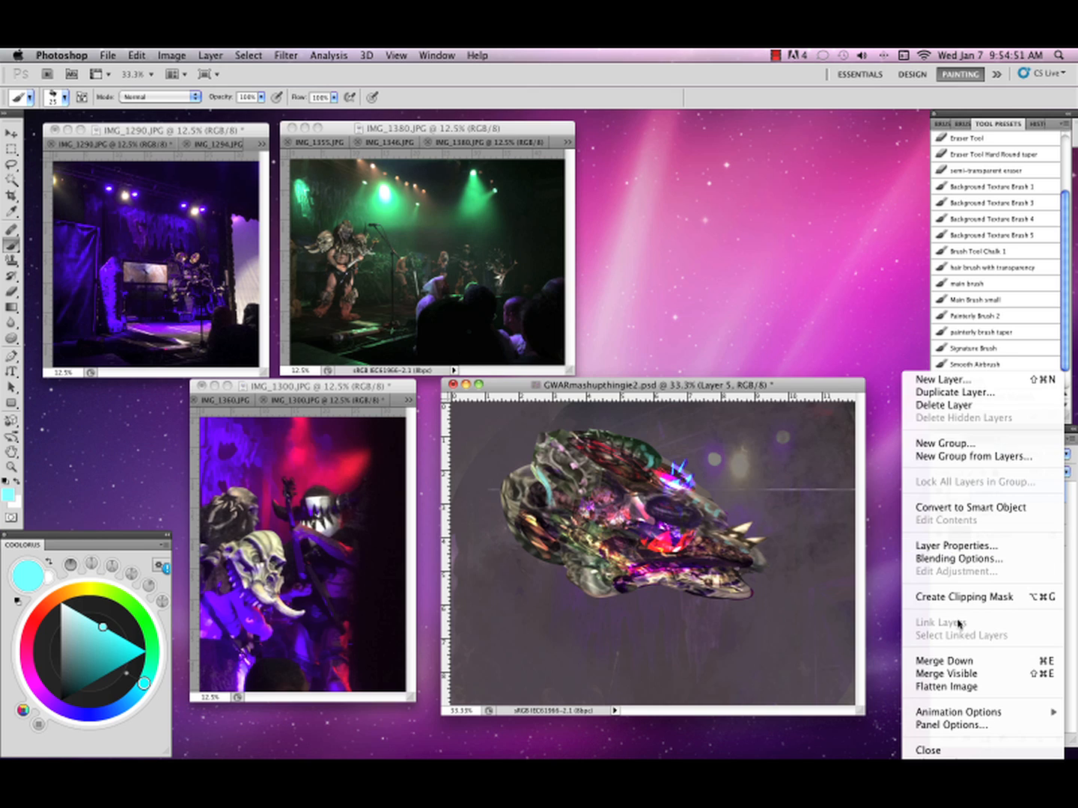
left_click(954, 661)
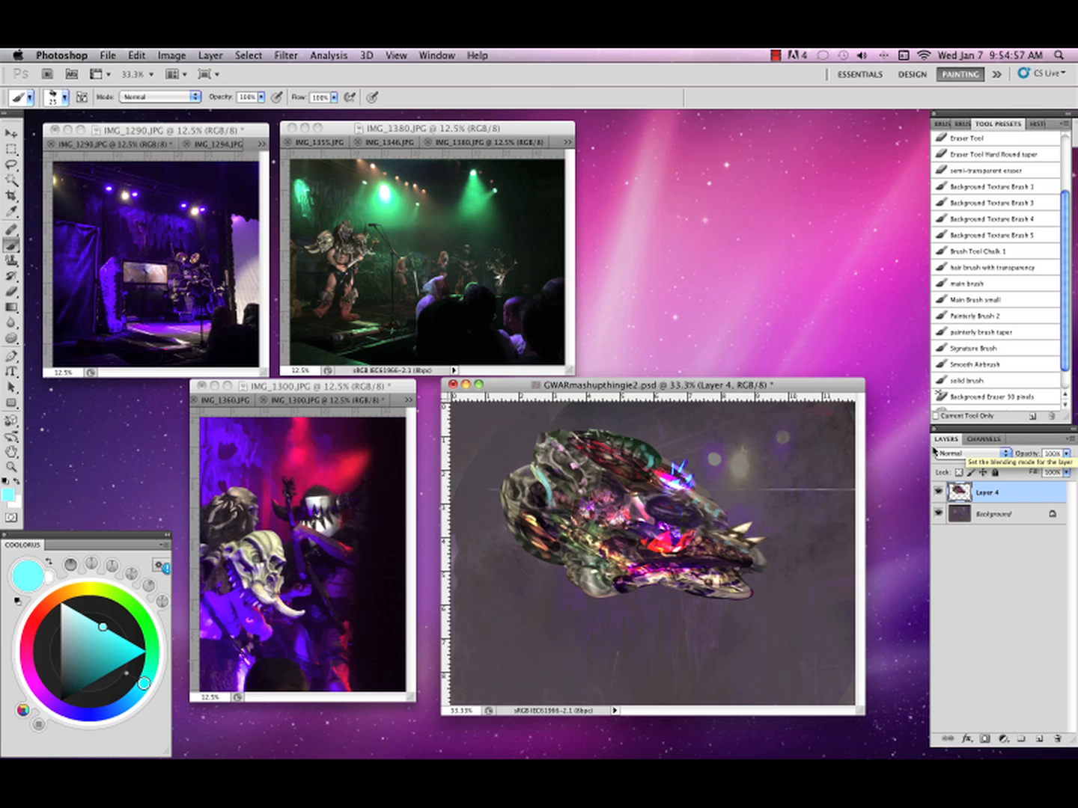
key("F1")
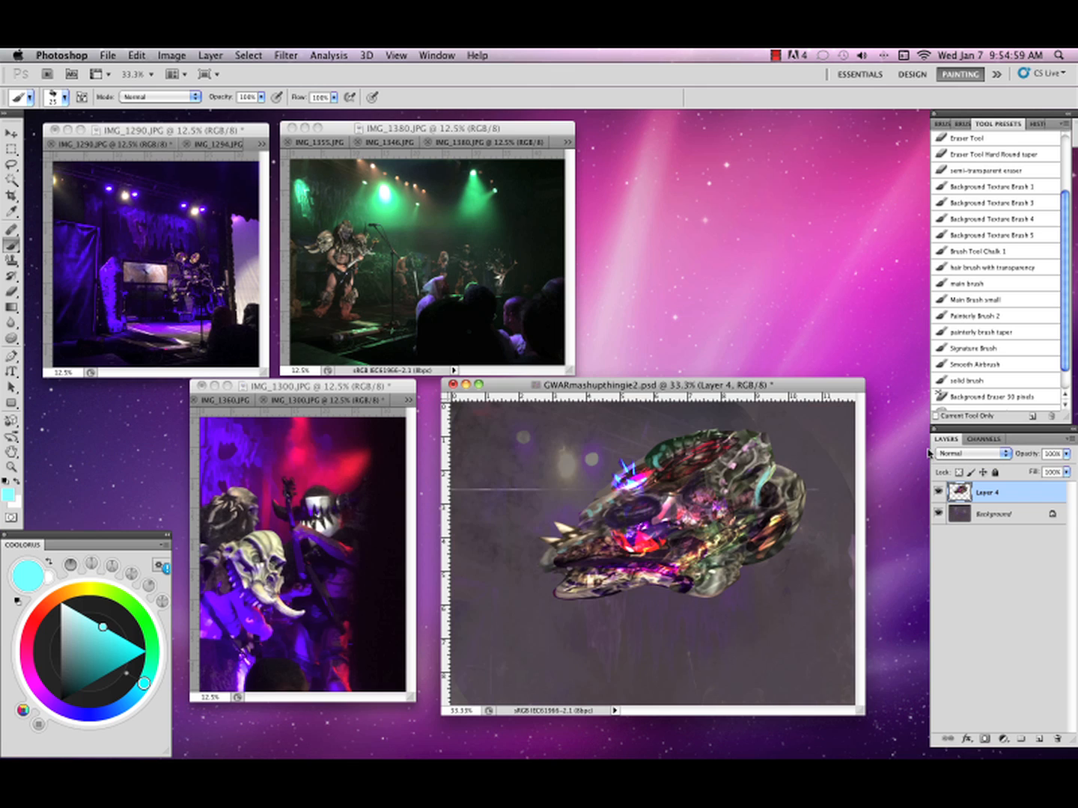
key("F1")
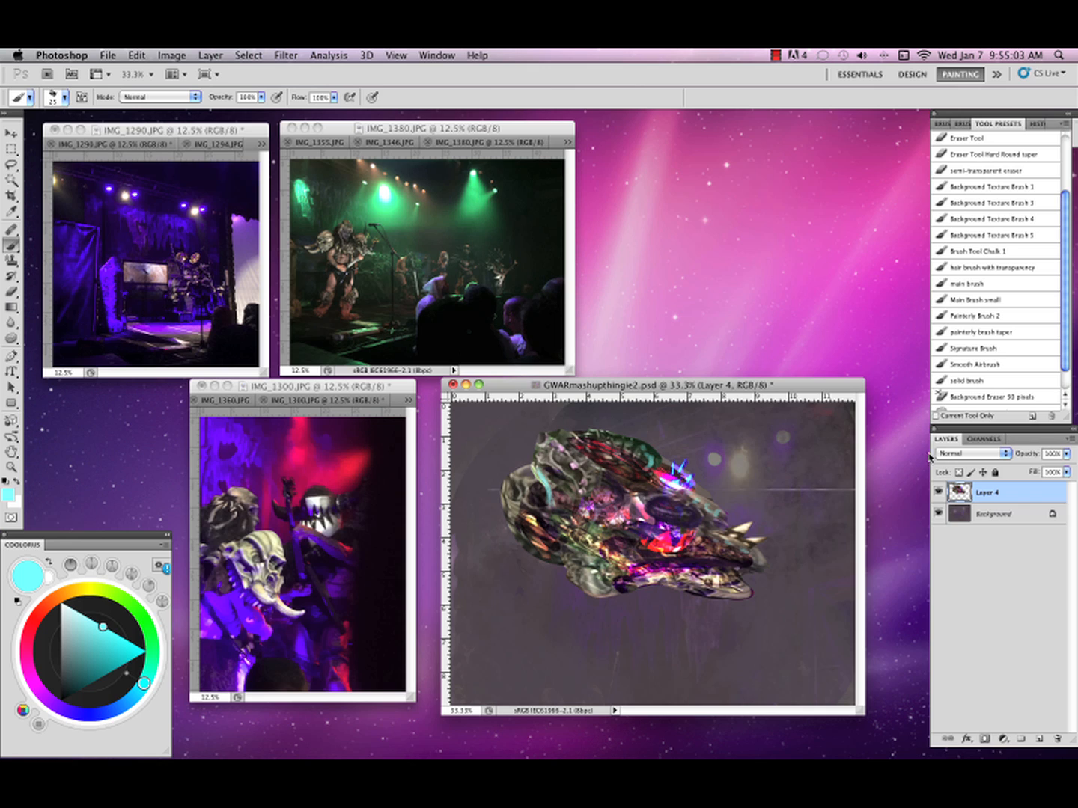
Bring up IMG_1360.JPG as the source photo and save the GWARmashupthingie2.psd collage.
left_click(400, 388)
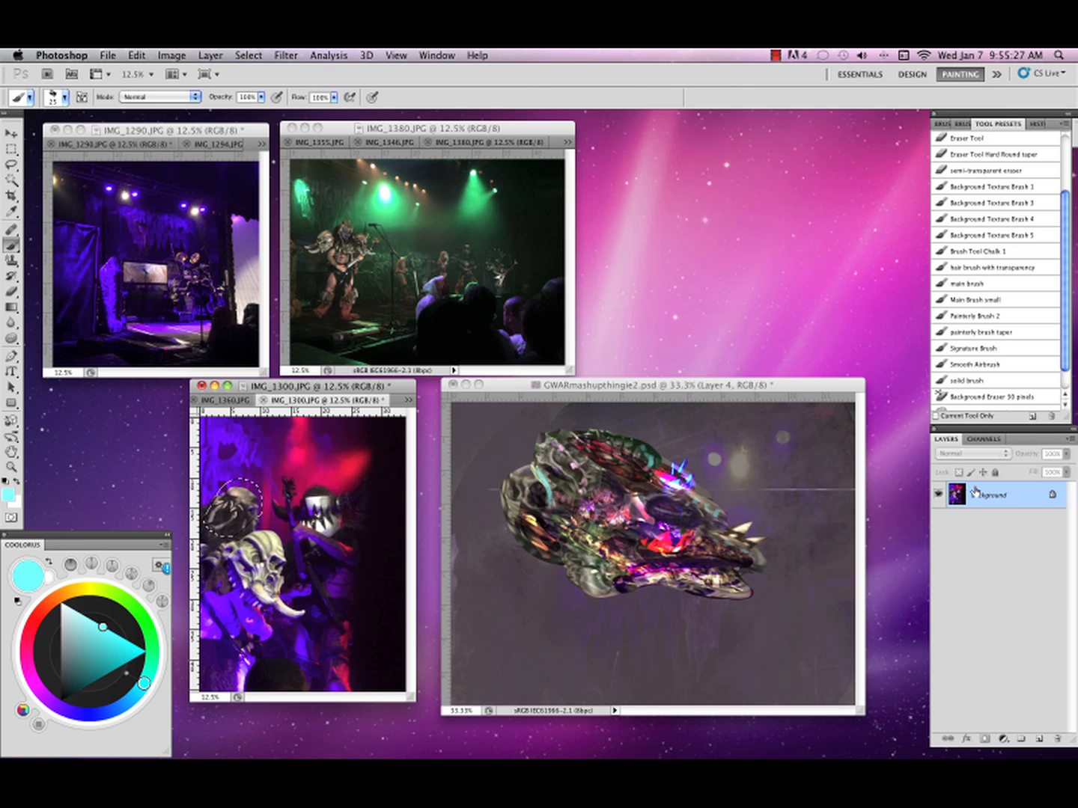
left_click(865, 443)
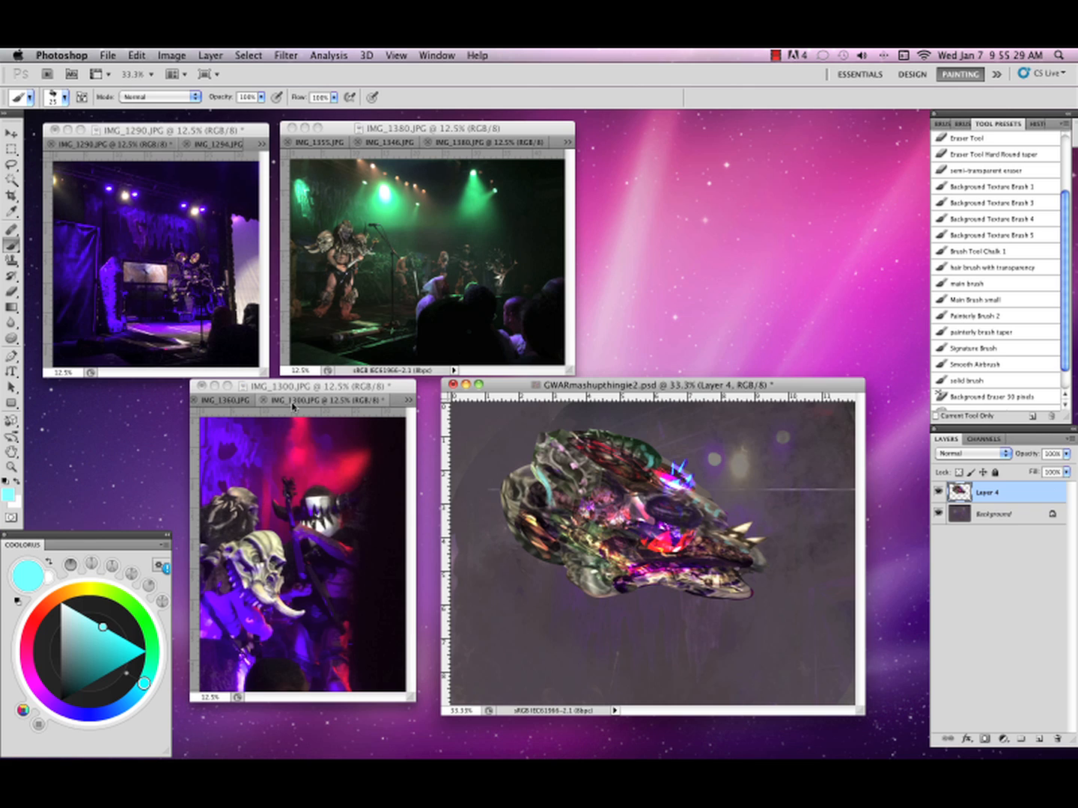
left_click(317, 444)
left_click(253, 399)
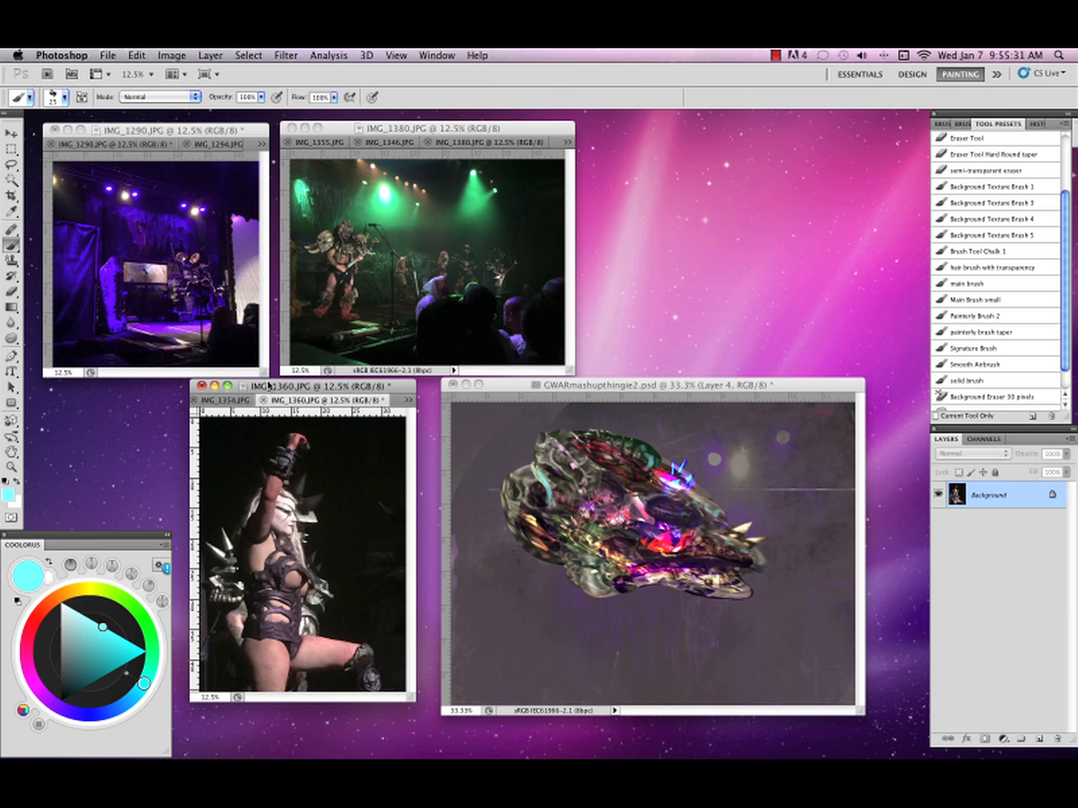
left_click(819, 394)
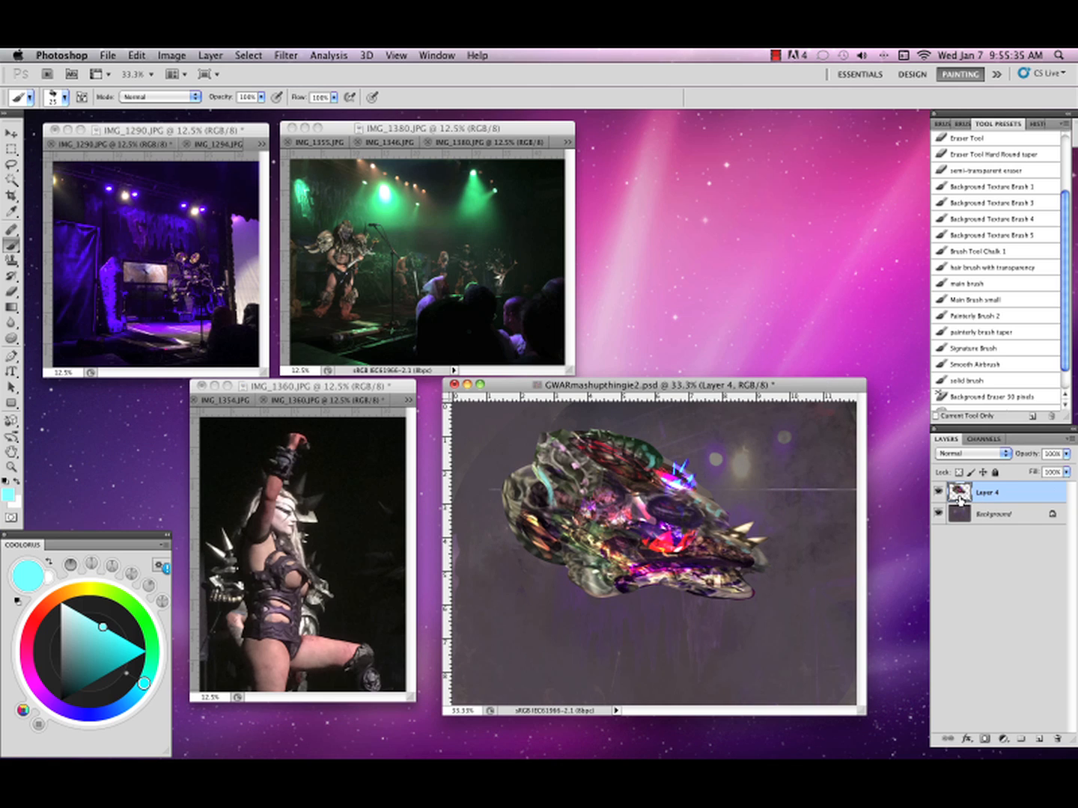
key("super+s")
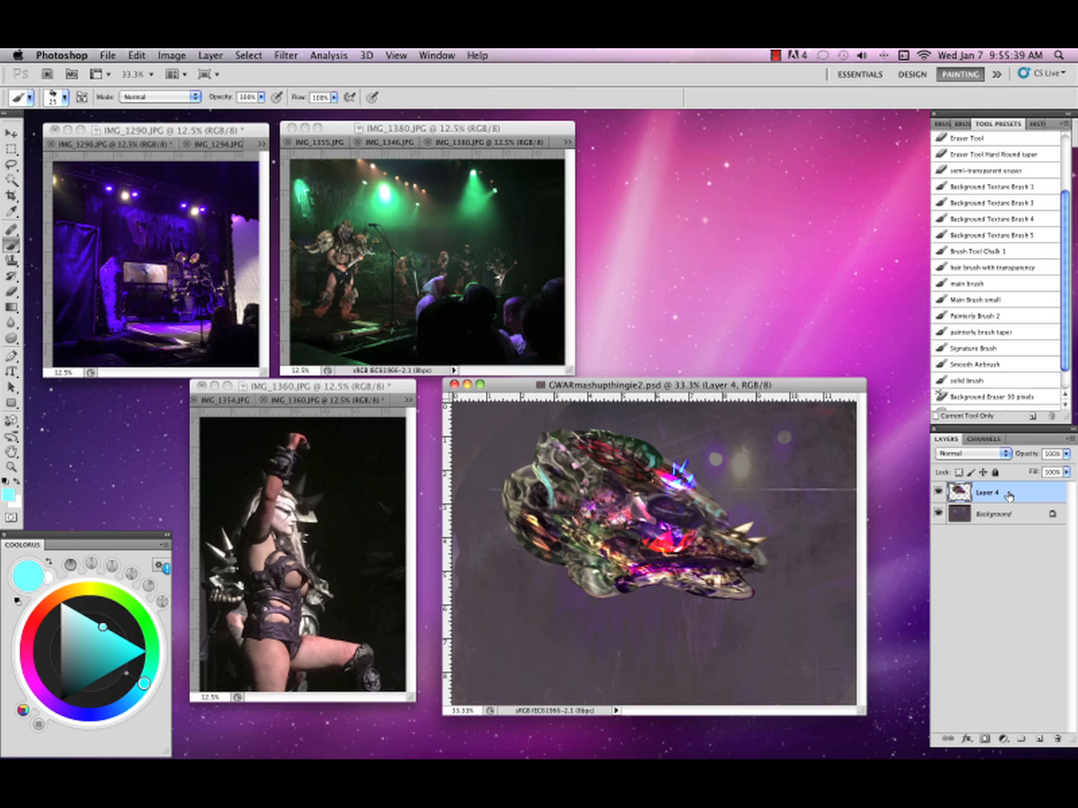
Duplicate Layer 4, hide the copy as a backup and make the original Layer 4 active, toggling its visibility to check.
left_click_drag(1009, 495, 1040, 739)
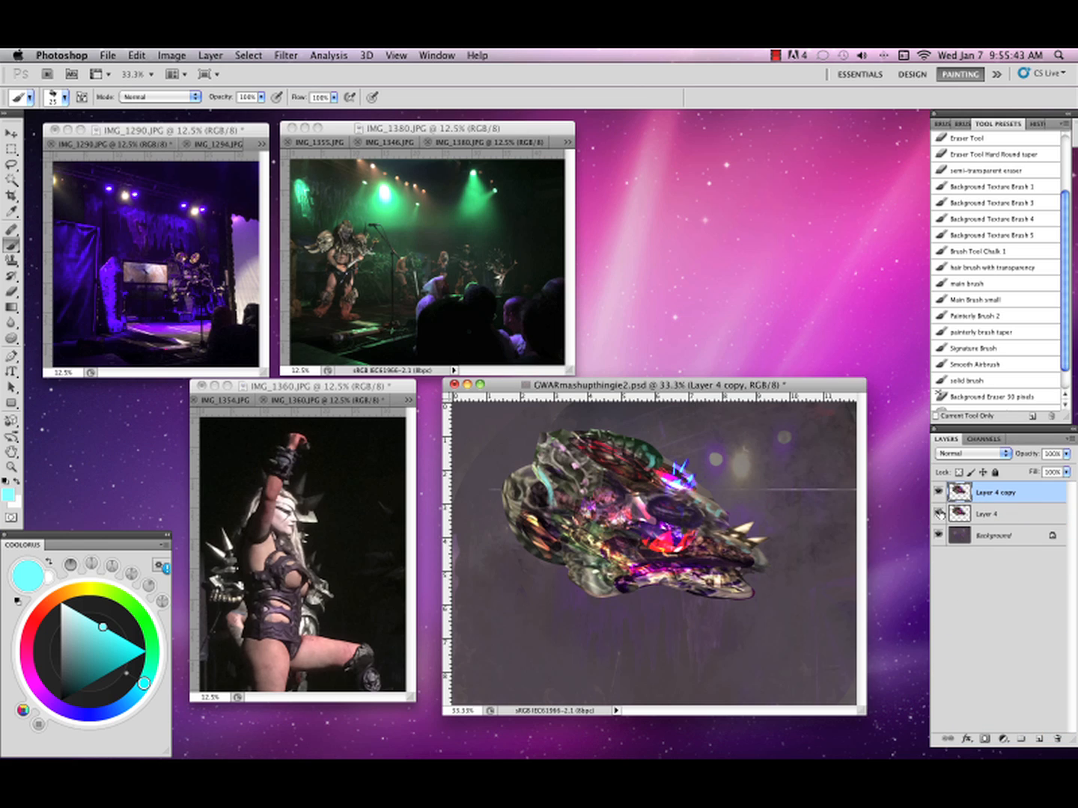
left_click(938, 493)
left_click(981, 515)
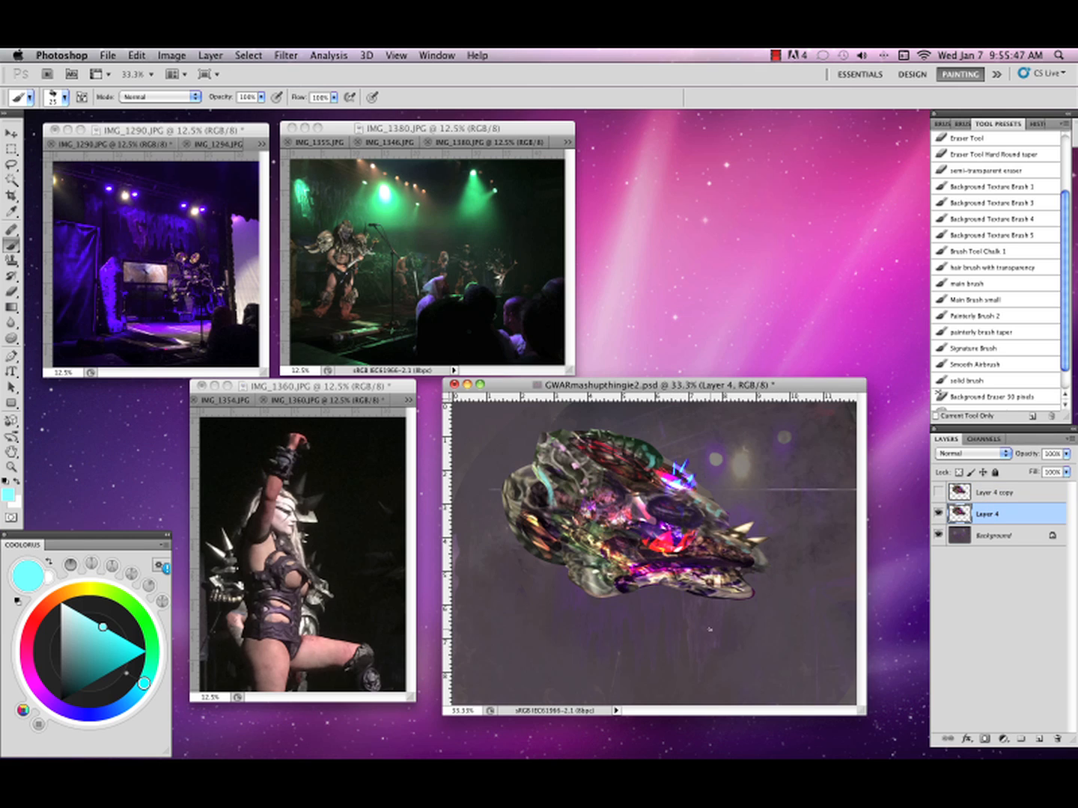
left_click(938, 515)
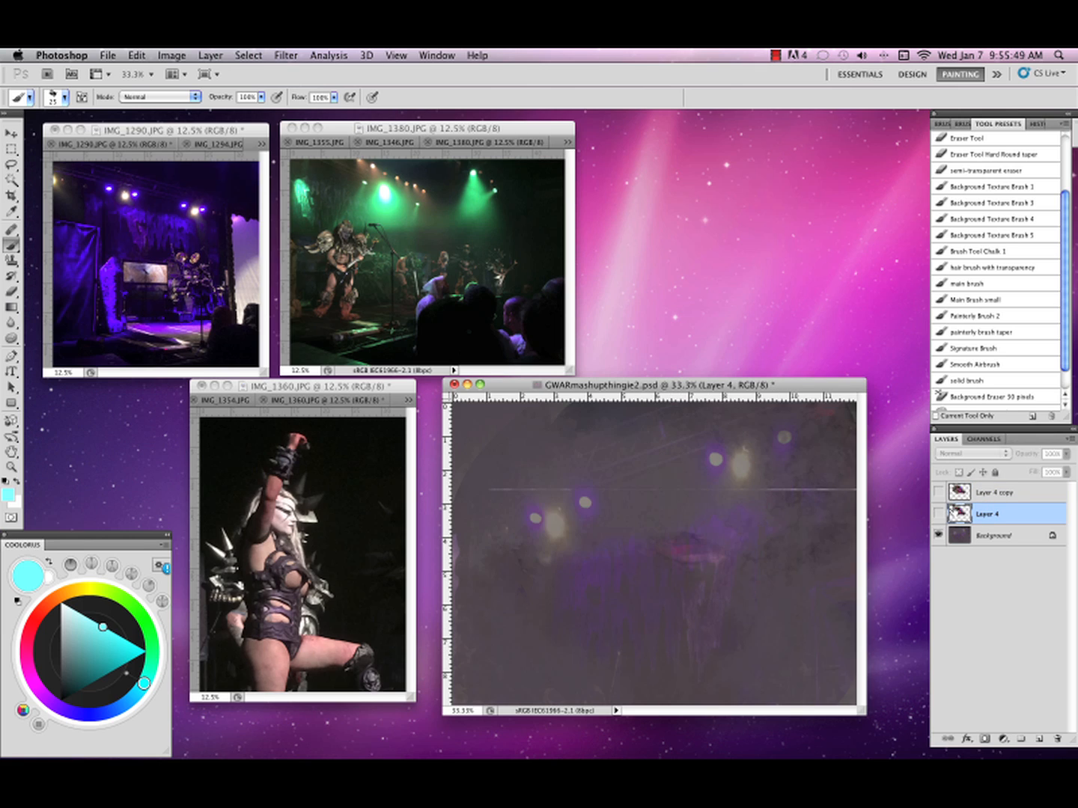
left_click(939, 515)
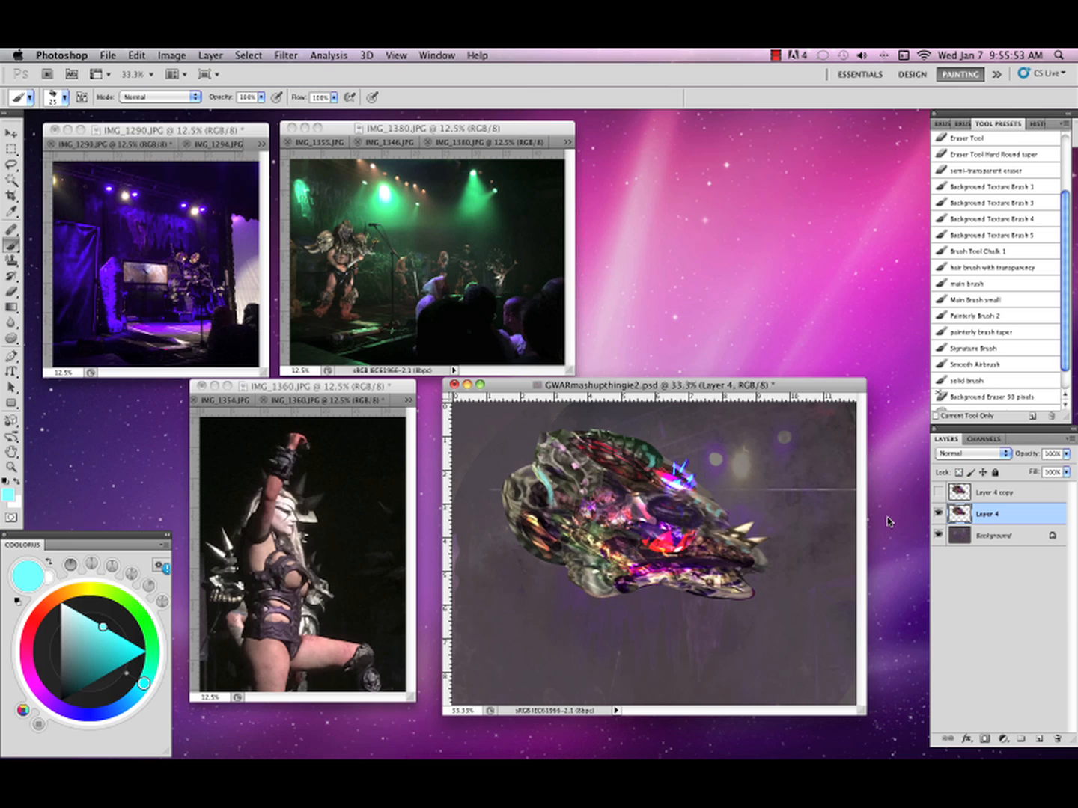
Lasso the performer with the raised arm and spiked armour in IMG_1360.JPG and move that piece into the GWARmashupthingie2.psd collage.
key("l")
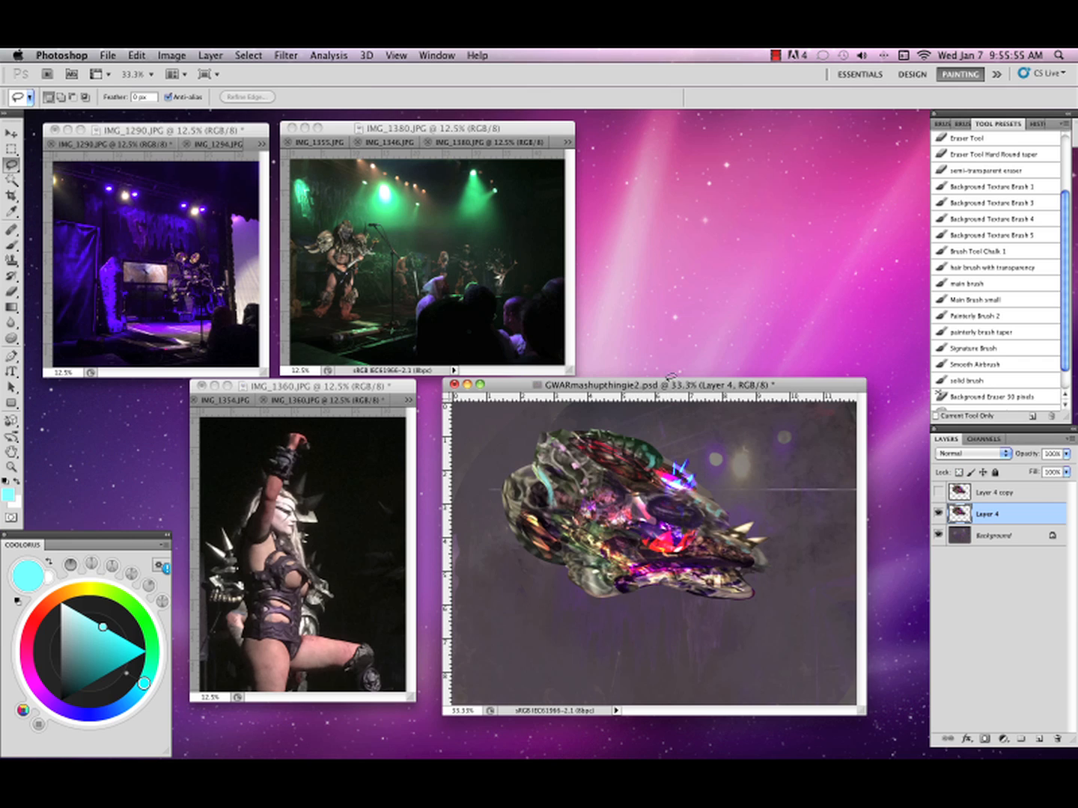
left_click(399, 398)
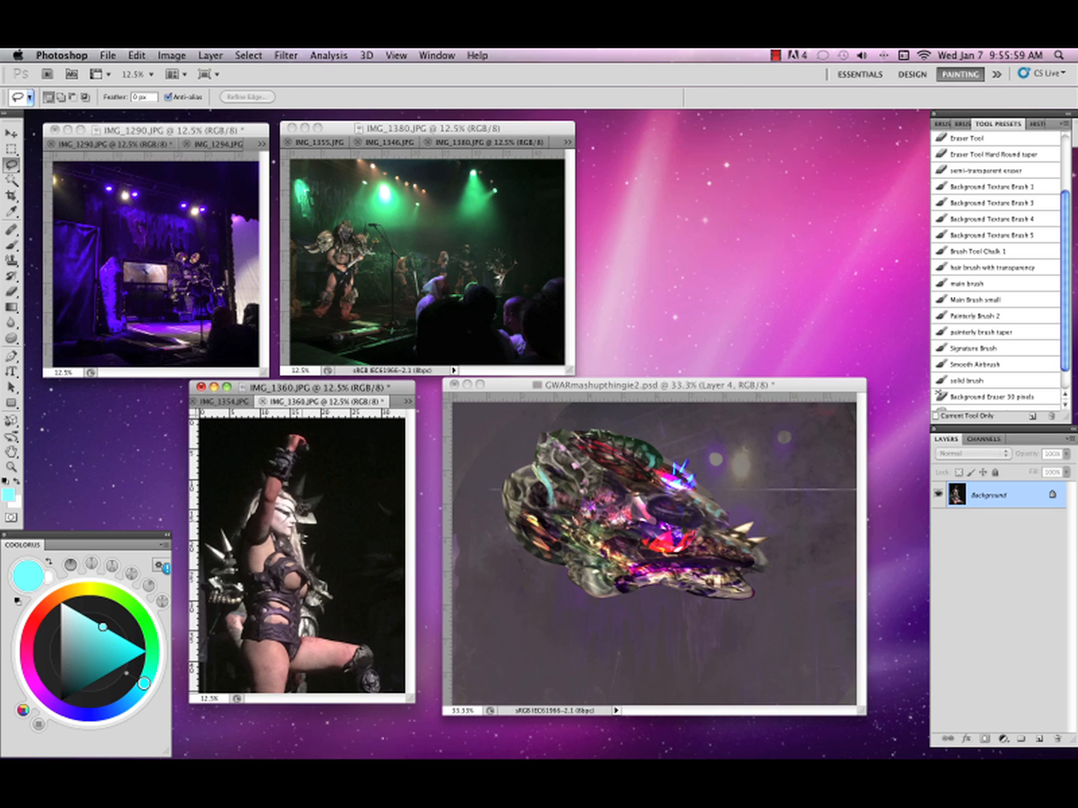
mouse_move(293, 435)
left_mouse_down()
mouse_move(308, 438)
mouse_move(303, 458)
mouse_move(288, 477)
mouse_move(270, 443)
mouse_move(241, 526)
mouse_move(206, 557)
mouse_move(227, 635)
mouse_move(283, 670)
mouse_move(316, 563)
mouse_move(293, 438)
left_mouse_up()
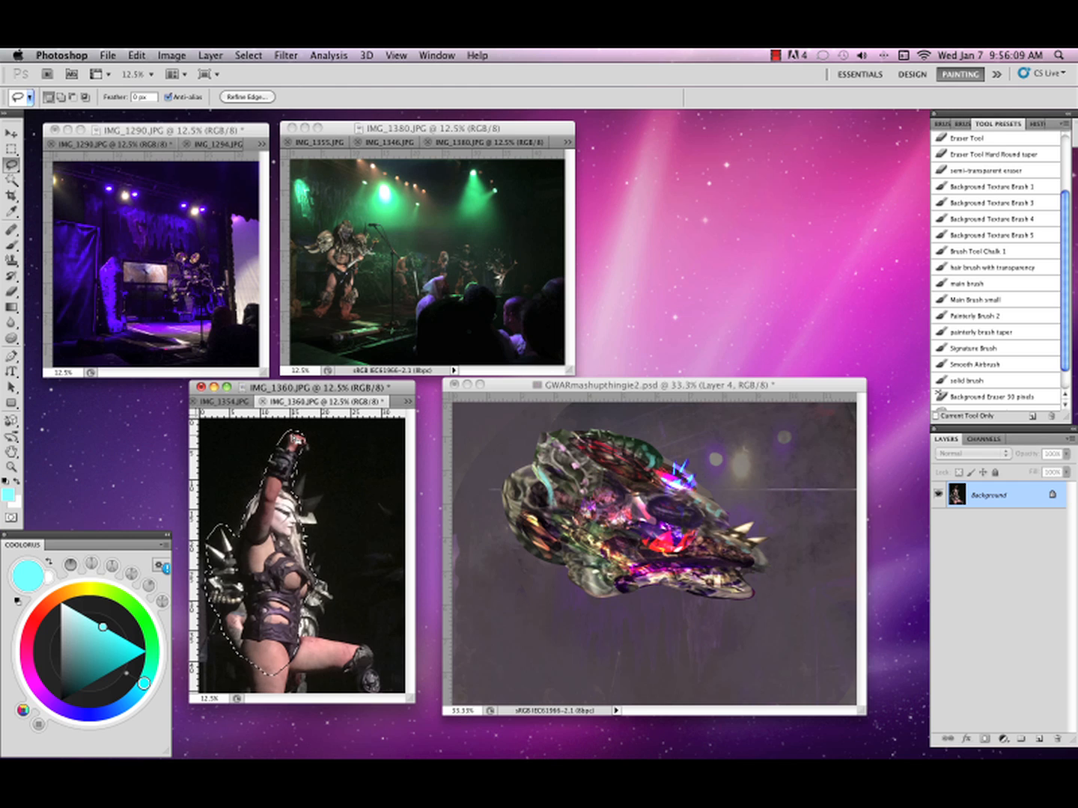
key("v")
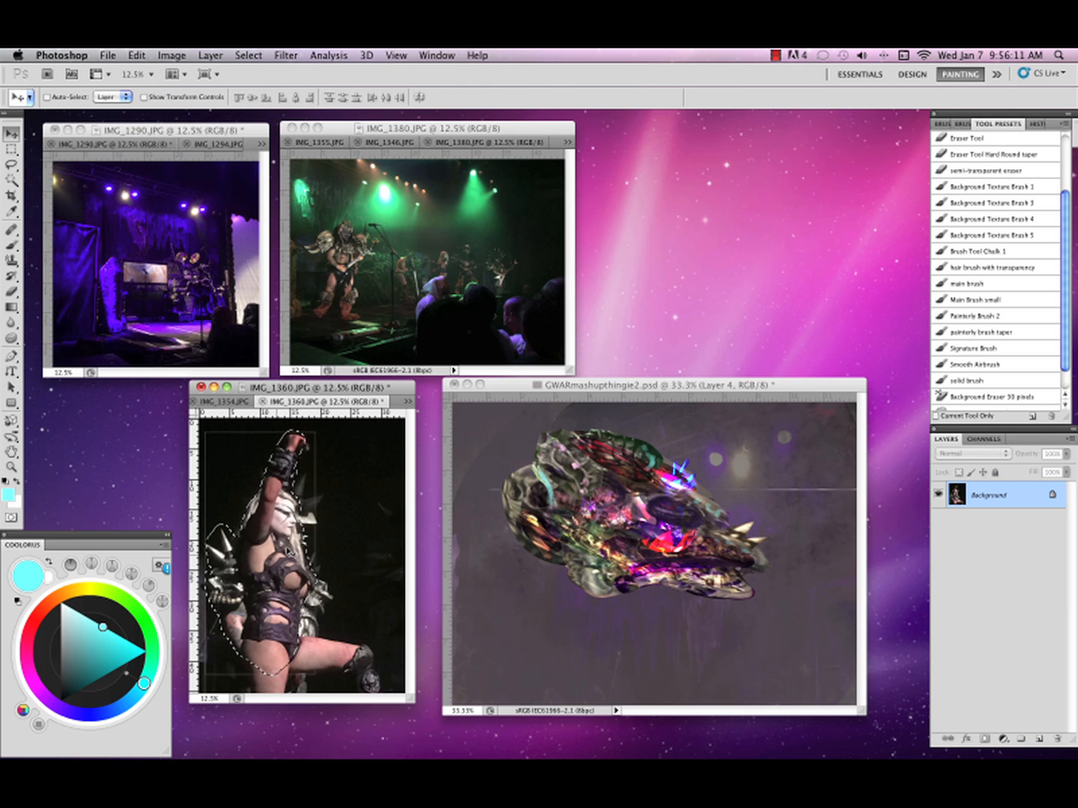
mouse_move(285, 554)
left_mouse_down()
mouse_move(667, 601)
mouse_move(641, 516)
mouse_move(647, 463)
left_mouse_up()
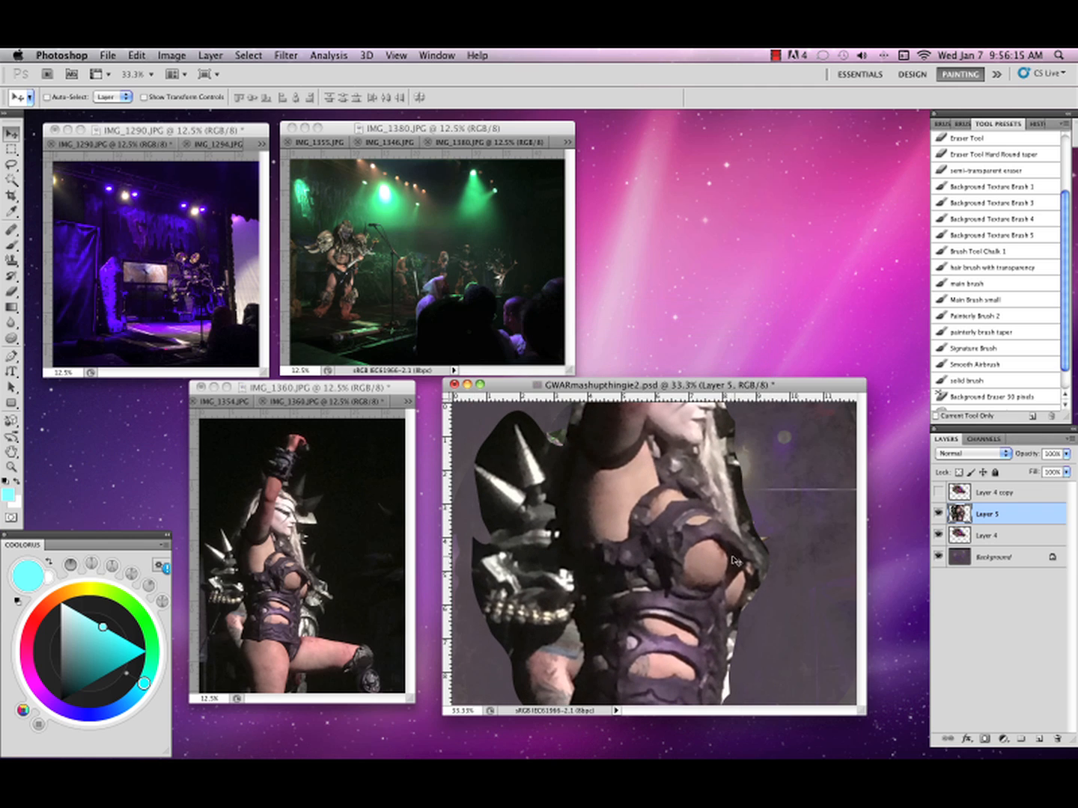
Free-transform the pasted performer on Layer 5, shrinking and rotating the figure to lie horizontally beneath the creature's jaw.
key("super+t")
left_click_drag(691, 421, 725, 509)
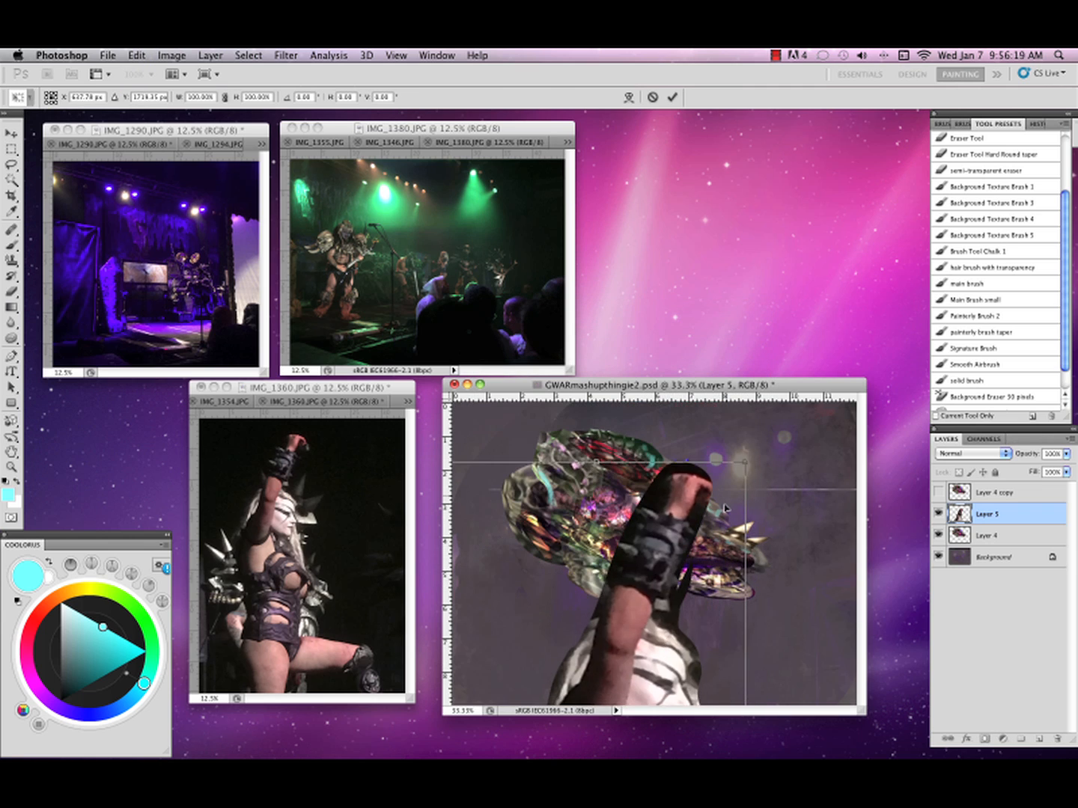
left_click_drag(748, 459, 656, 553)
left_click_drag(701, 481, 767, 649)
left_click_drag(728, 577, 717, 607)
key("Return")
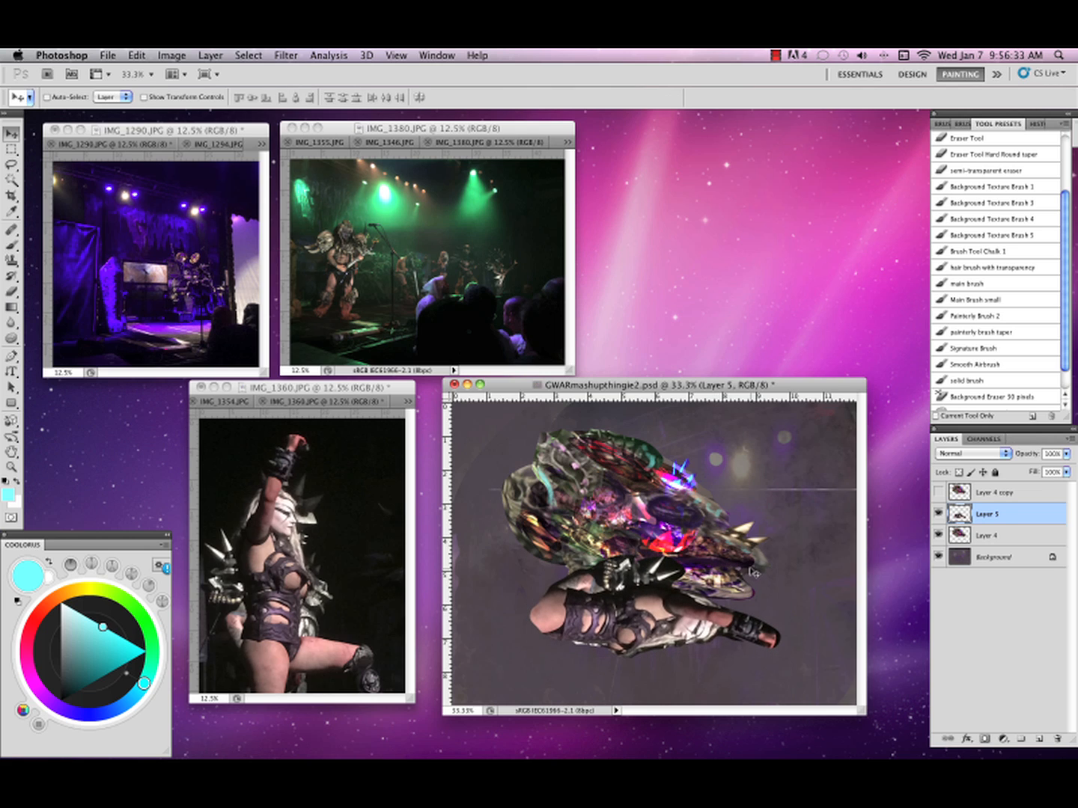
Place Layer 5 beneath Layer 4, then free-transform the performer, rotating, reshaping and repositioning the figure diagonally under the creature's jaw.
left_click_drag(995, 524, 992, 535)
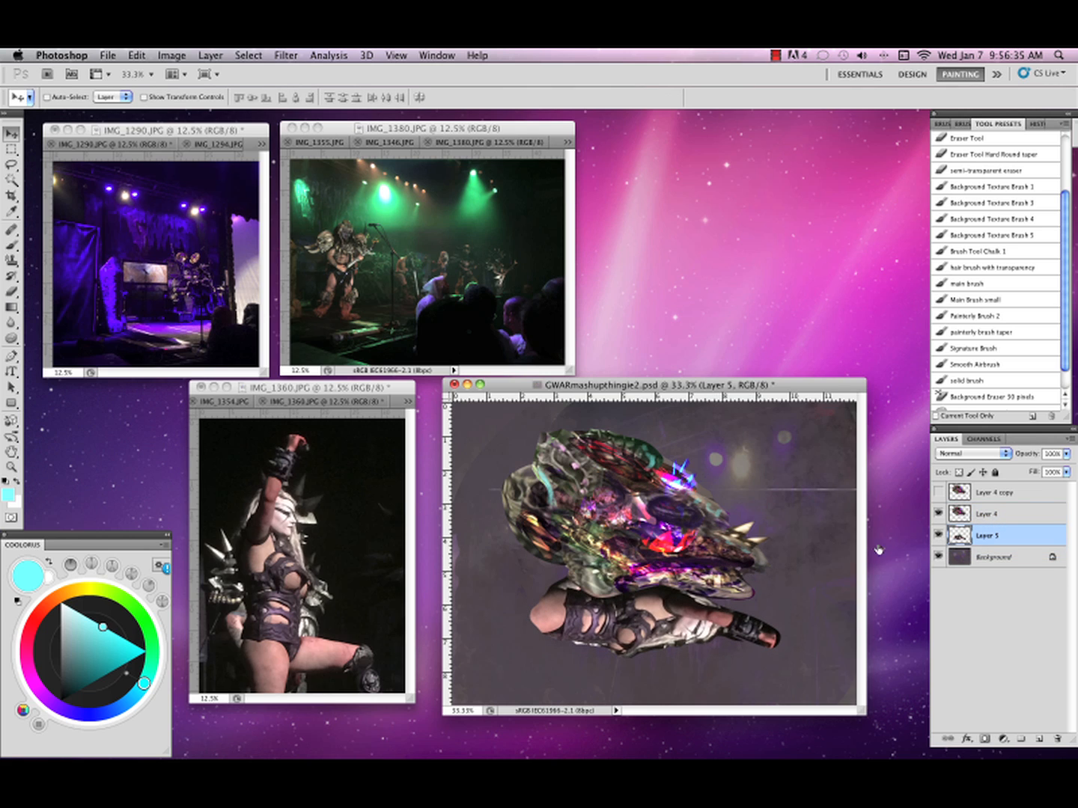
left_click_drag(751, 608, 730, 633)
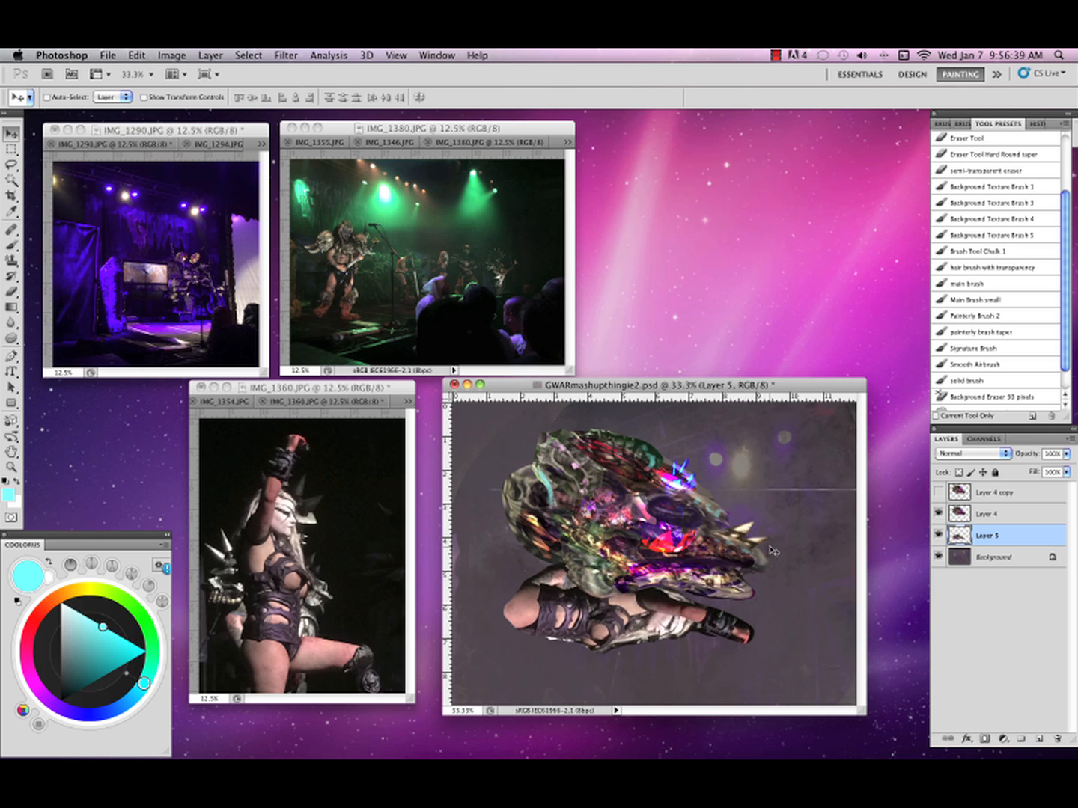
key("ctrl+t")
left_click_drag(786, 545, 791, 593)
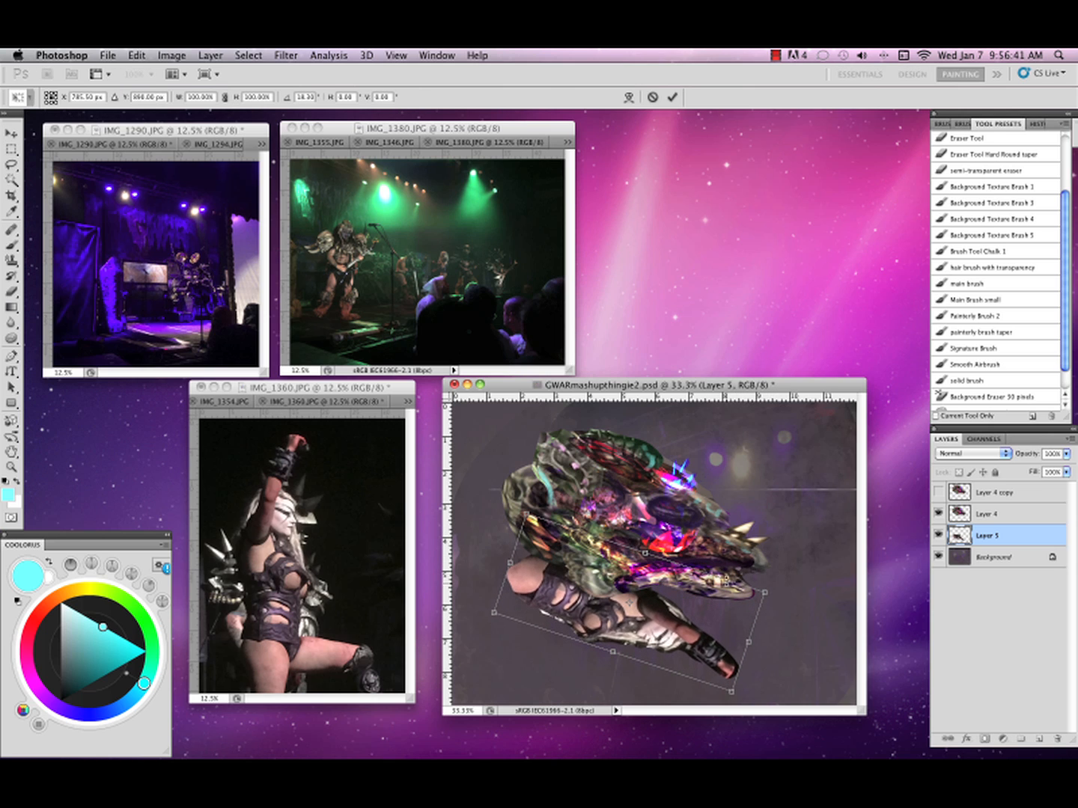
left_click_drag(725, 581, 693, 601)
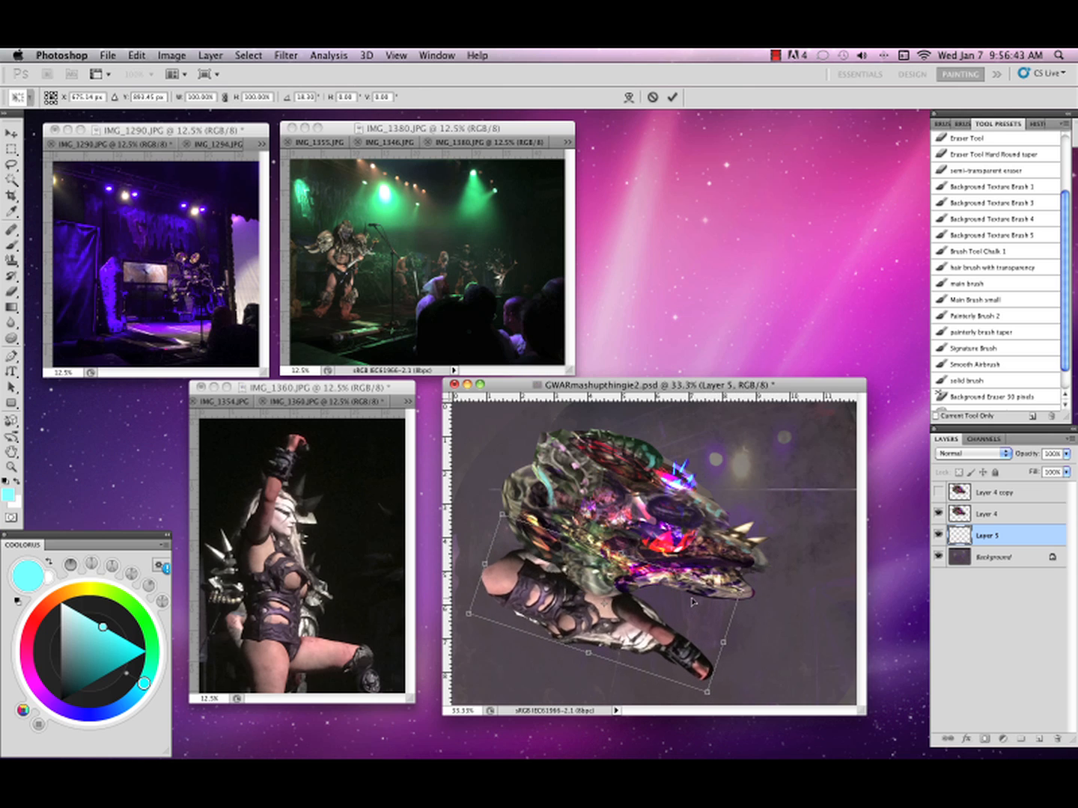
left_click_drag(759, 585, 754, 562)
left_click_drag(687, 623, 722, 616)
left_click_drag(751, 666, 715, 703)
mouse_move(704, 648)
left_mouse_down()
mouse_move(722, 633)
mouse_move(718, 645)
left_mouse_up()
key("Return")
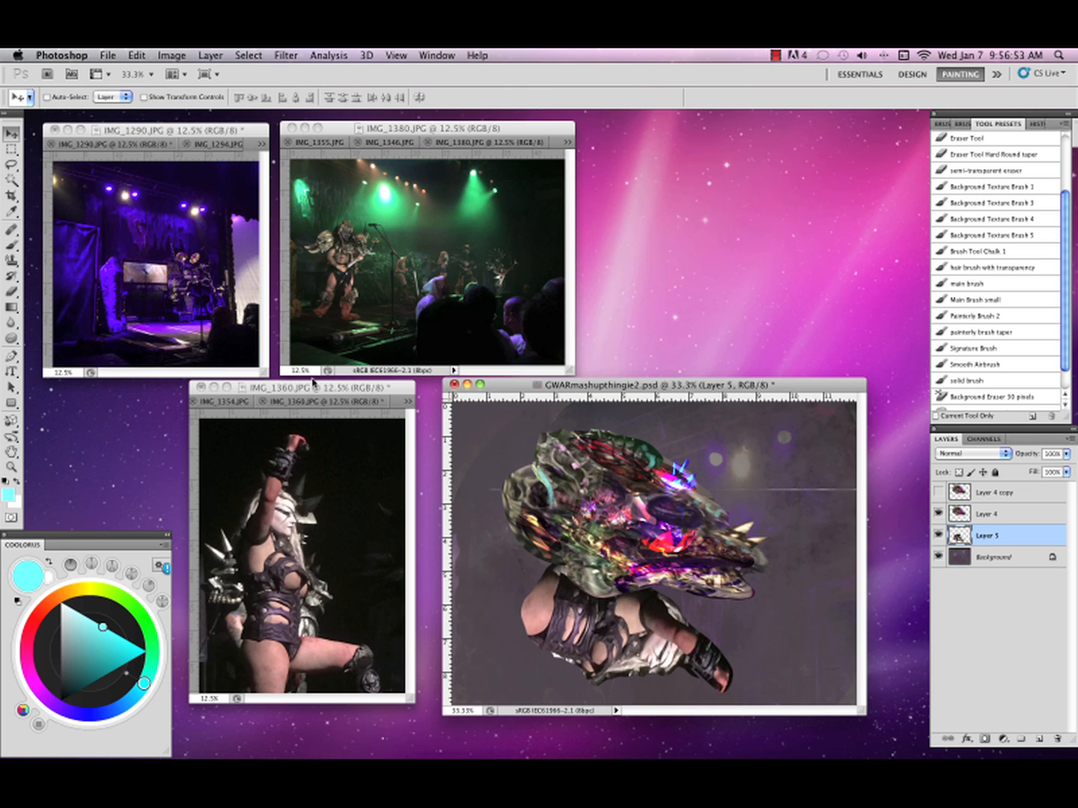
Bring up IMG_1354.JPG, lasso the green monster's hooded head and move that piece into the GWARmashupthingie2.psd collage.
left_click(353, 401)
left_click_drag(272, 401, 277, 386)
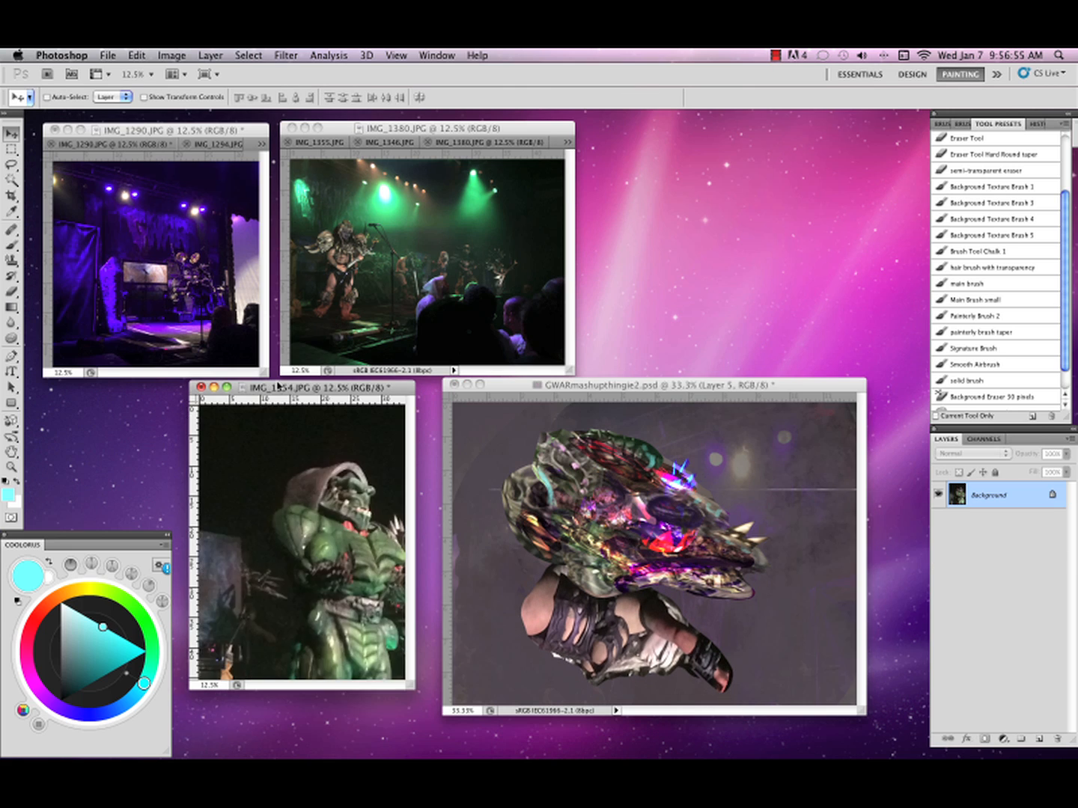
left_click(859, 608)
key("l")
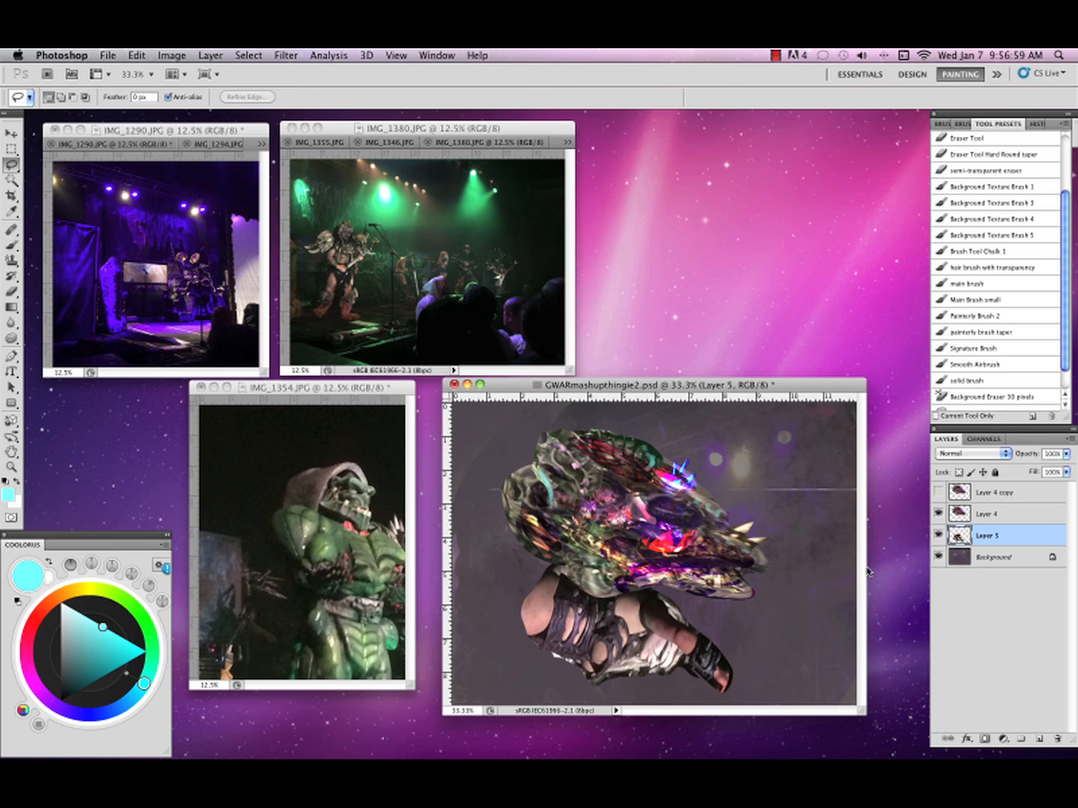
left_click(402, 499)
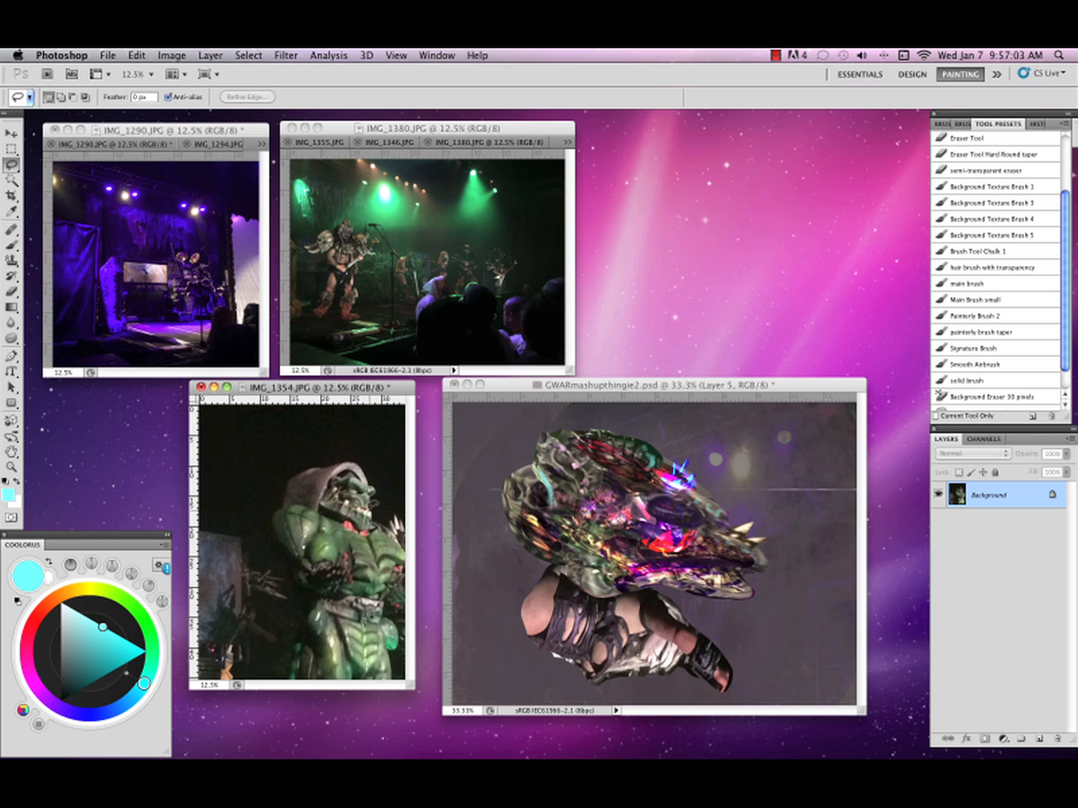
mouse_move(379, 494)
left_mouse_down()
mouse_move(364, 460)
mouse_move(313, 487)
mouse_move(333, 524)
mouse_move(373, 552)
mouse_move(655, 591)
mouse_move(664, 639)
left_mouse_up()
key("v")
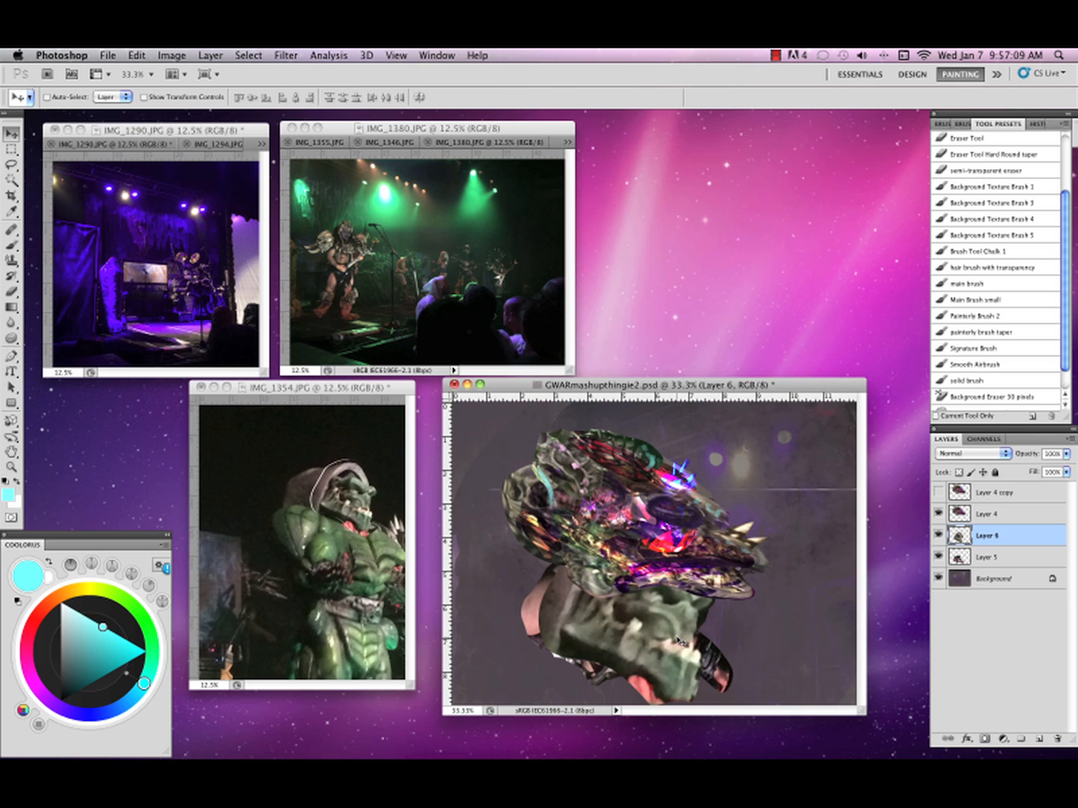
Shrink the green head on Layer 6 to fit over the performer below the jaw, and erase its excess with the semi-transparent eraser.
key("super+t")
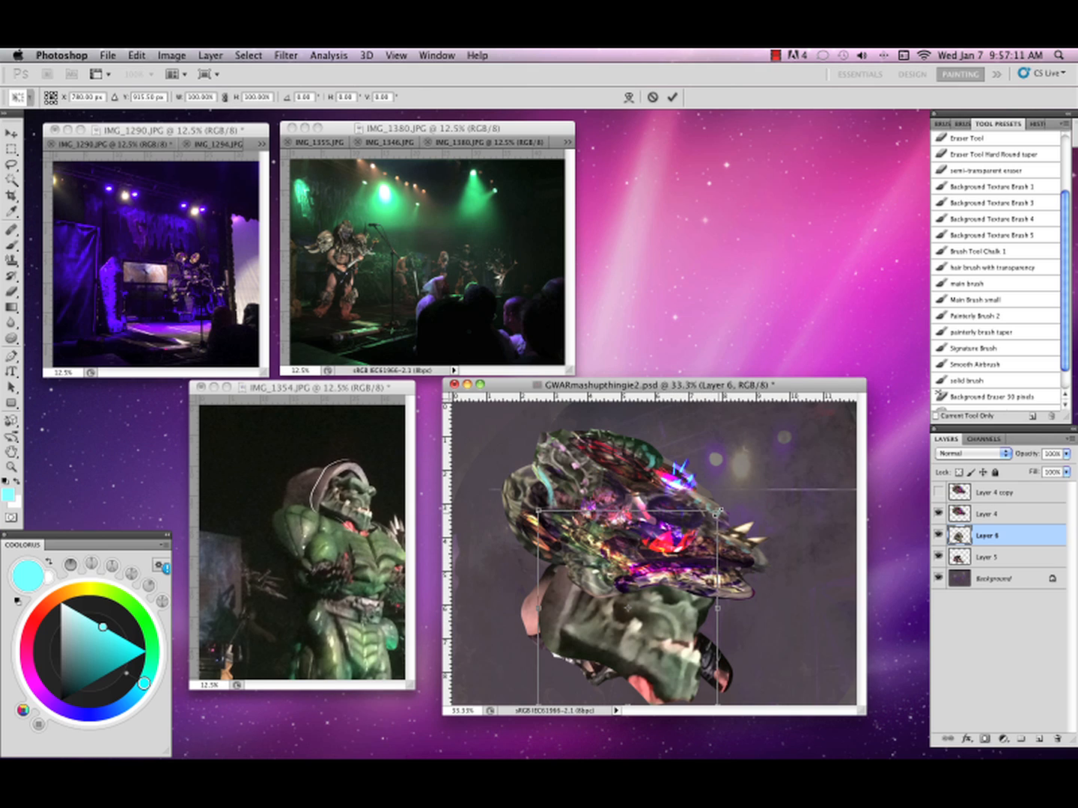
left_click_drag(717, 512, 690, 605)
key("Return")
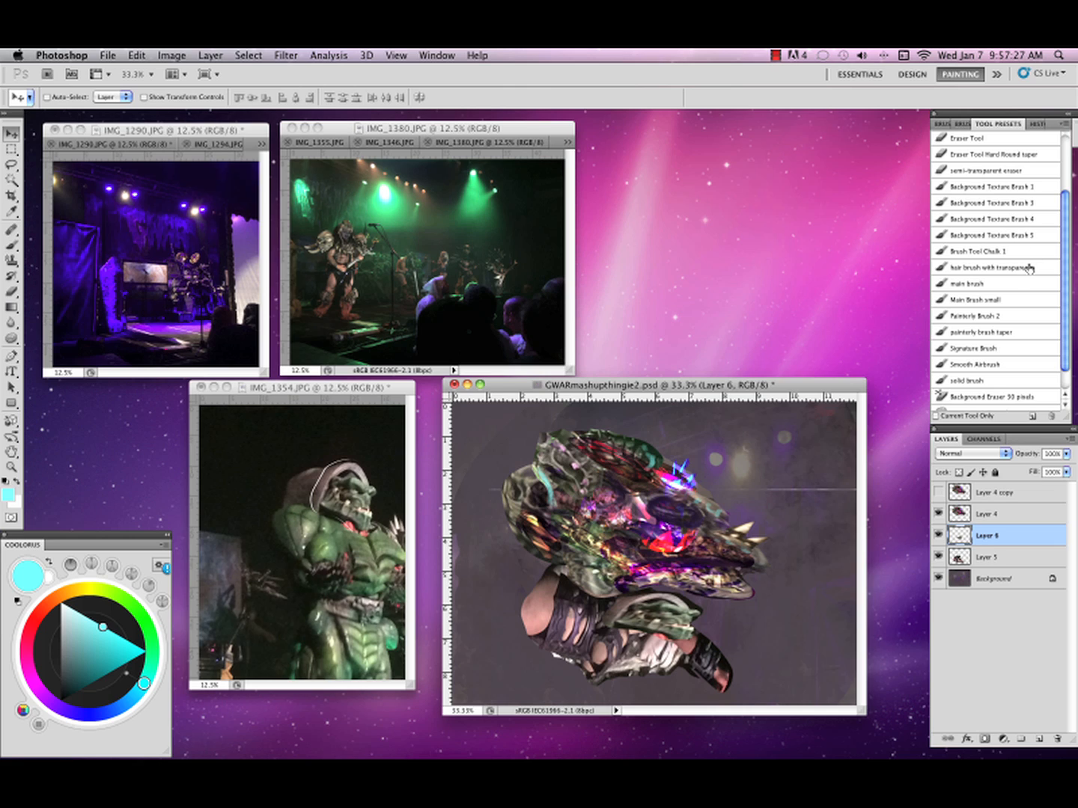
left_click(1035, 171)
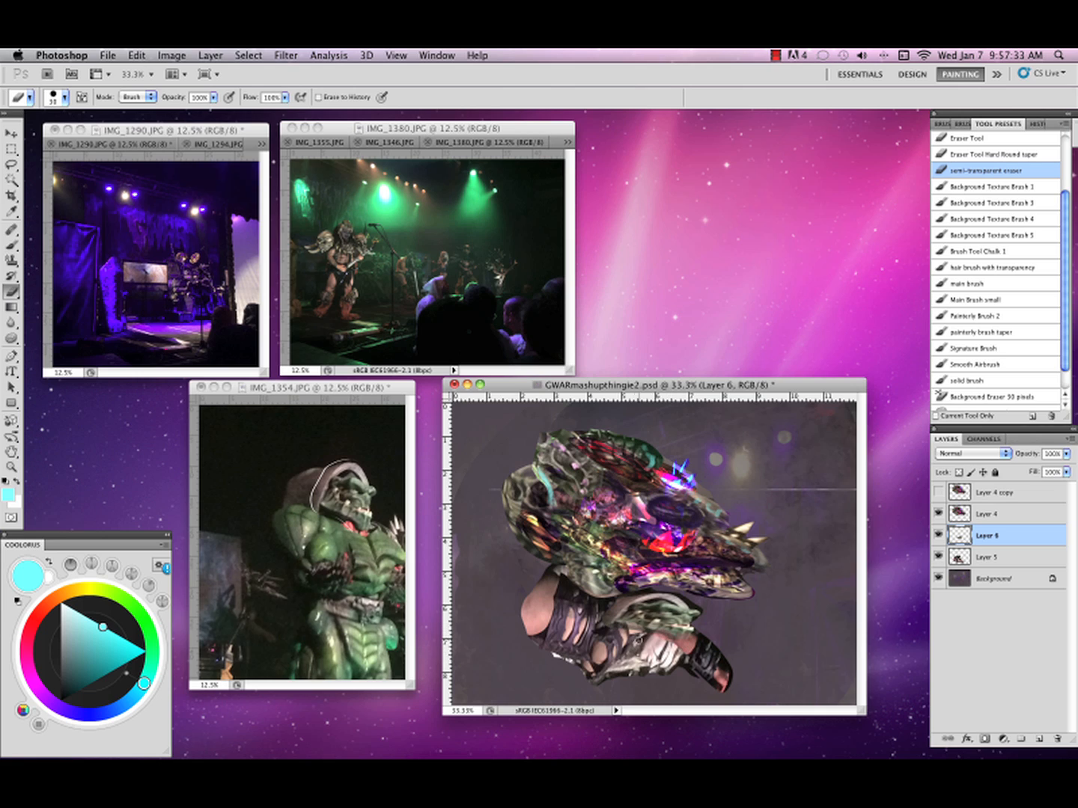
mouse_move(639, 640)
left_mouse_down()
mouse_move(684, 639)
mouse_move(701, 624)
mouse_move(595, 637)
mouse_move(635, 606)
mouse_move(582, 640)
mouse_move(681, 592)
left_mouse_up()
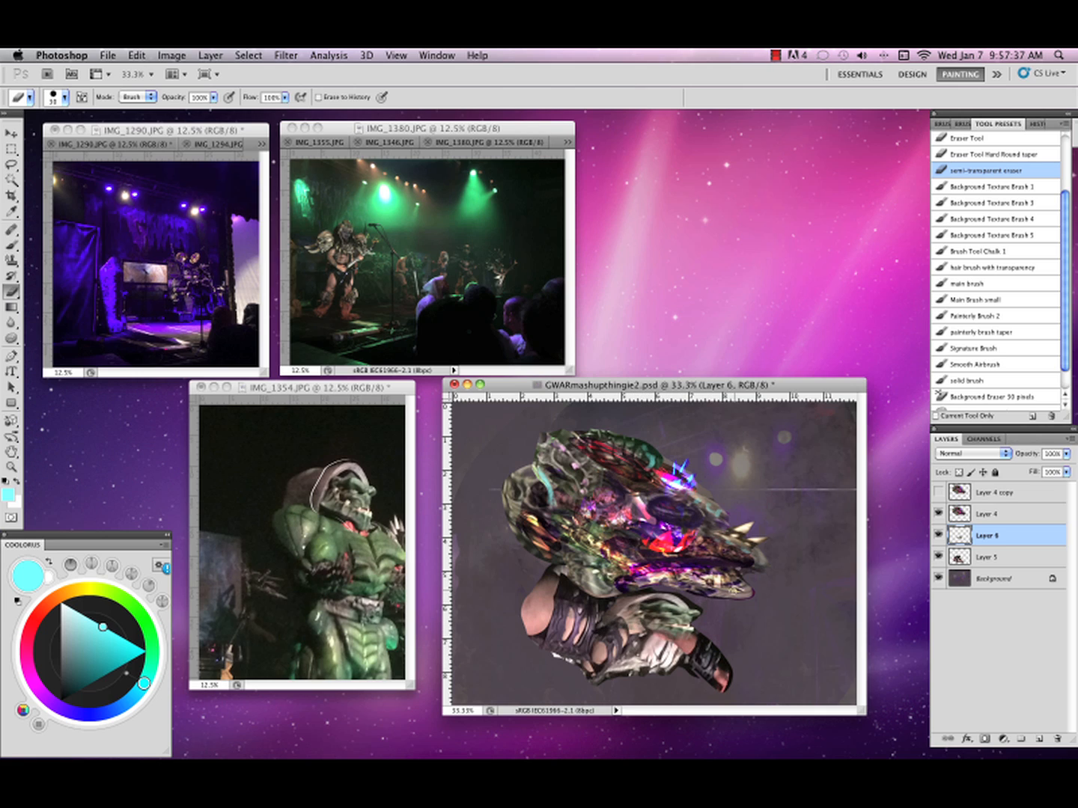
left_click_drag(622, 621, 649, 607)
Blend the green piece with brush colours sampled from the surrounding collage and merge Layer 6 down into Layer 5.
key("b")
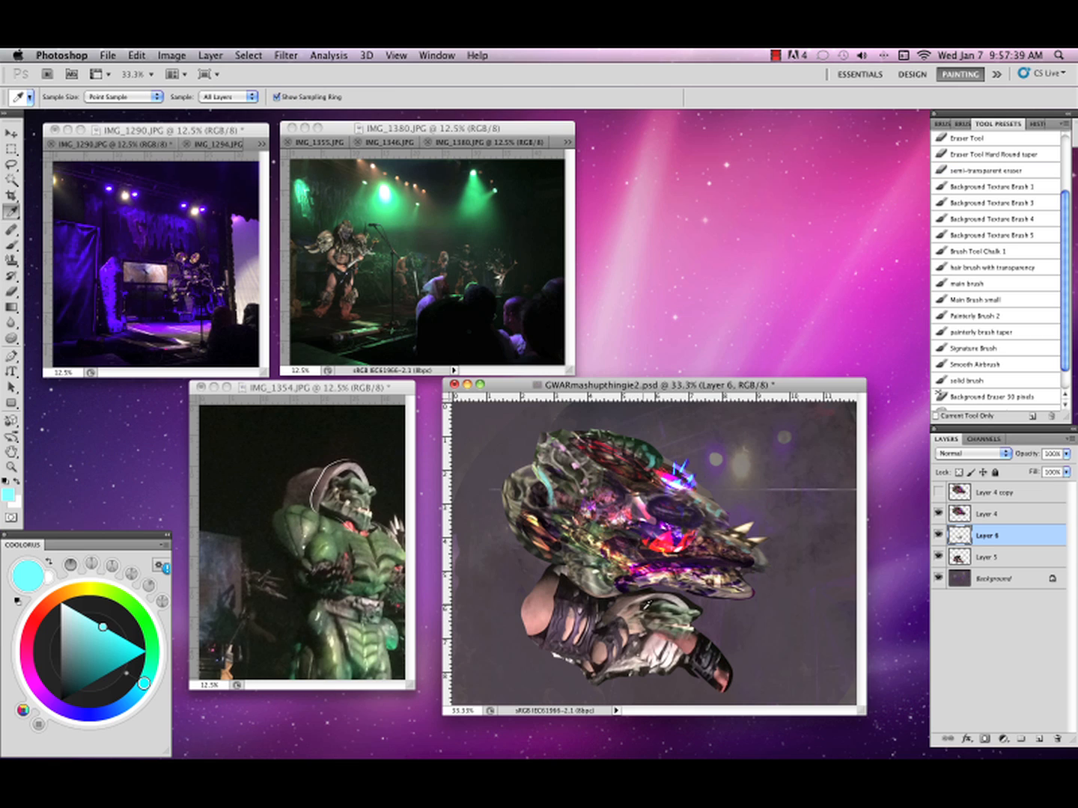
left_click(649, 595, "alt")
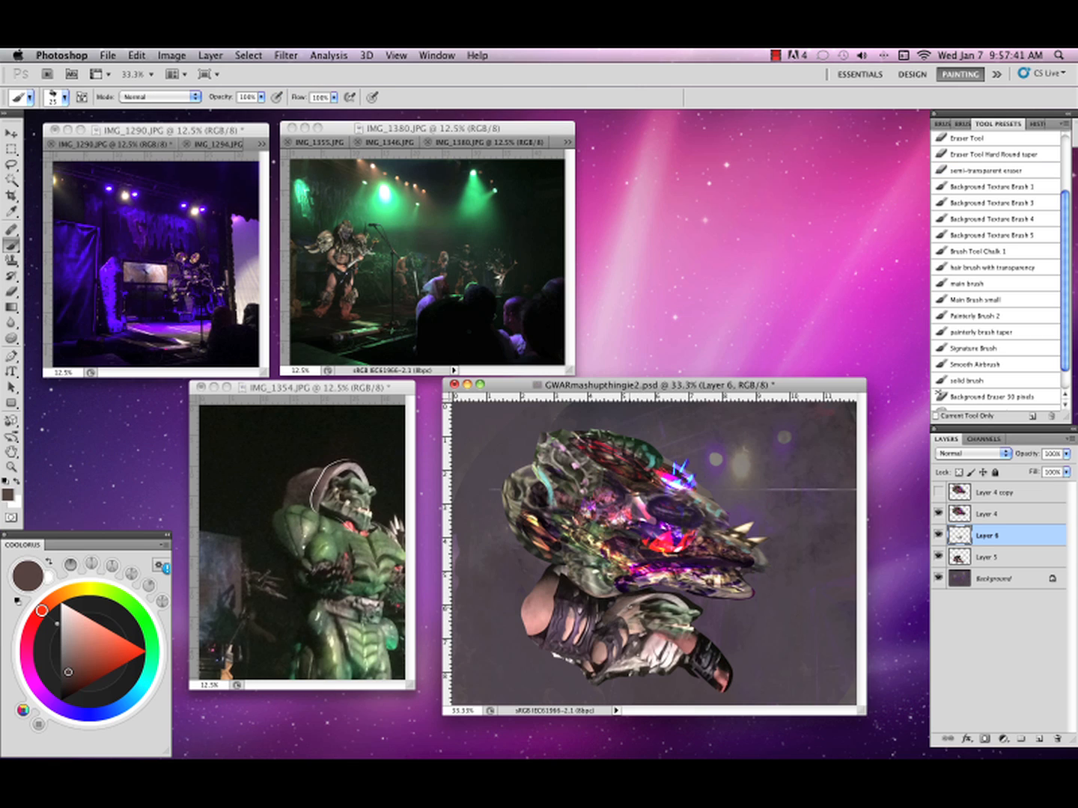
left_click(685, 598, "alt")
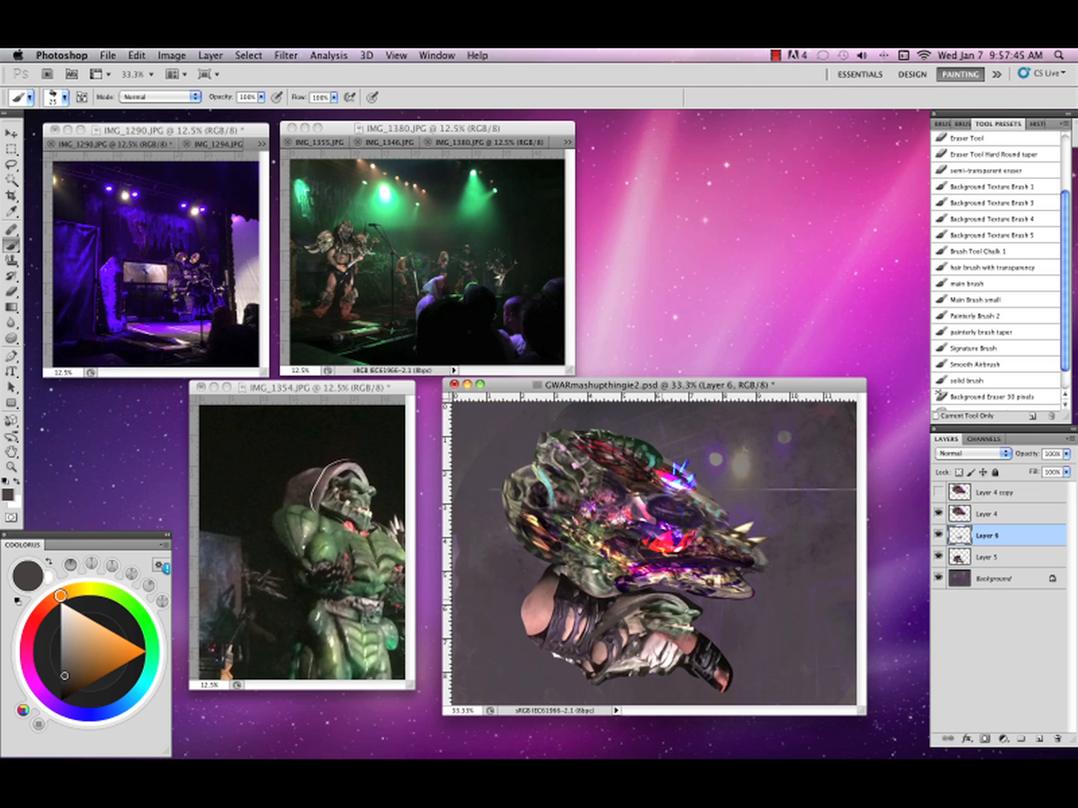
left_click(636, 610, "alt")
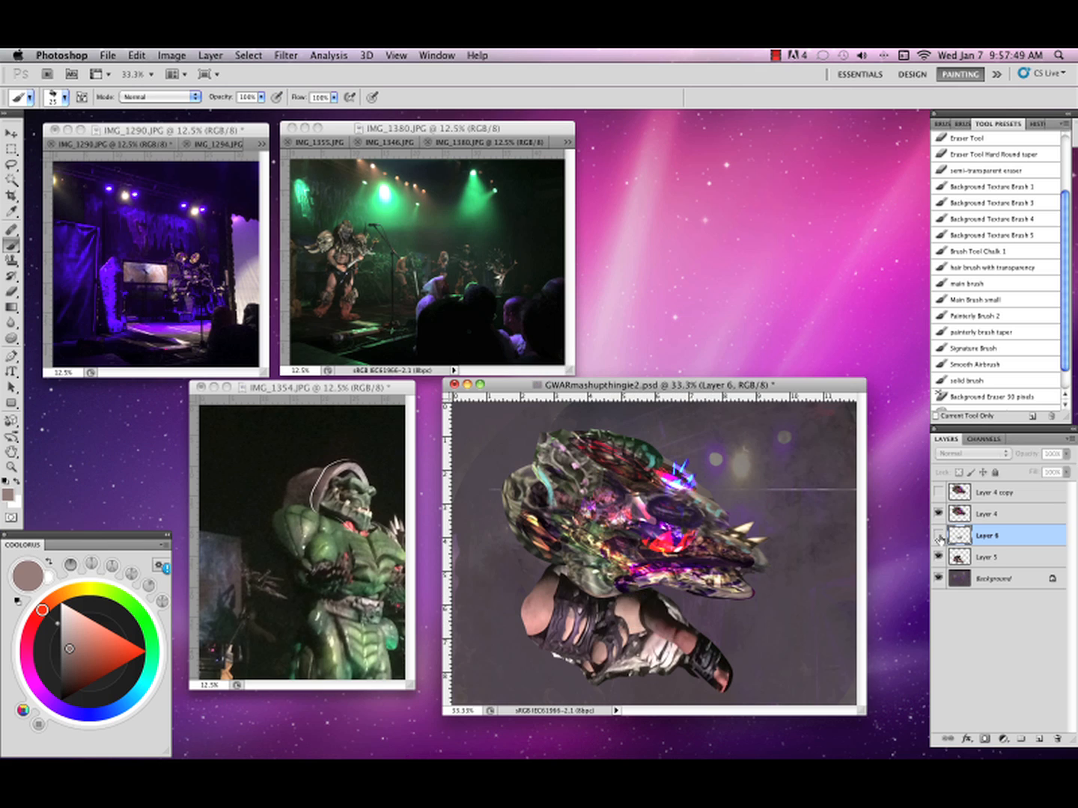
left_click(1068, 441)
left_click(945, 659)
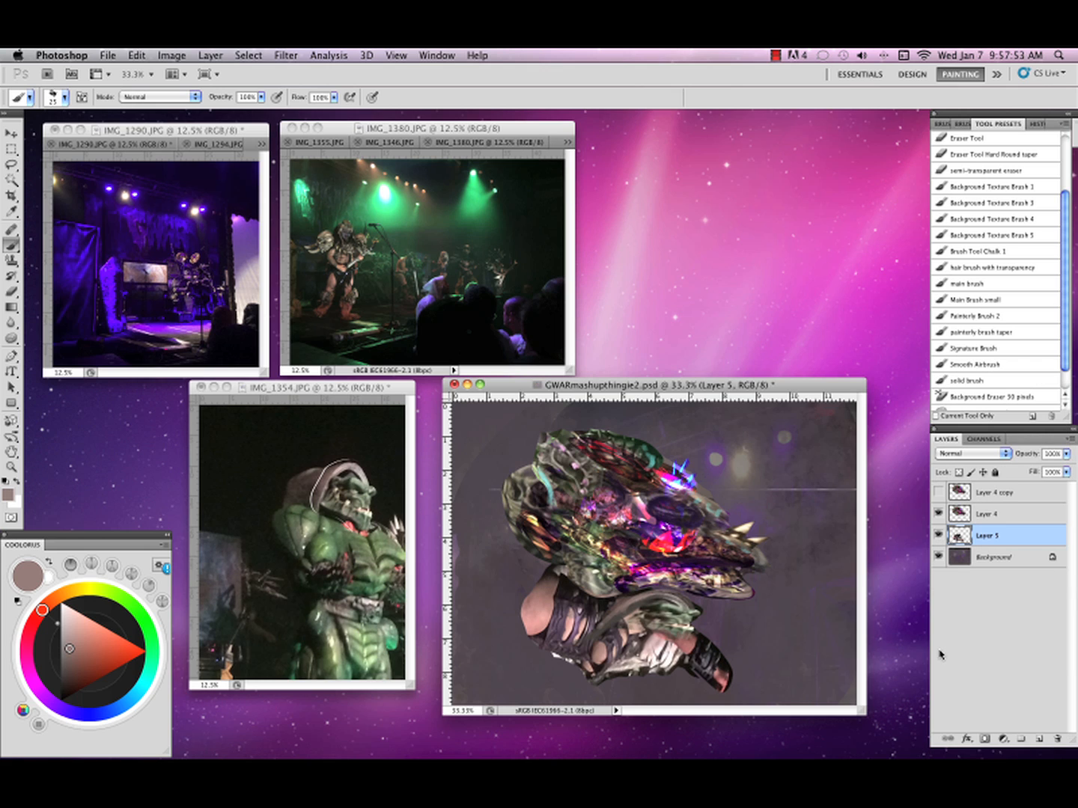
Flip the collage canvas horizontally and close IMG_1354.JPG without saving changes.
key("F1")
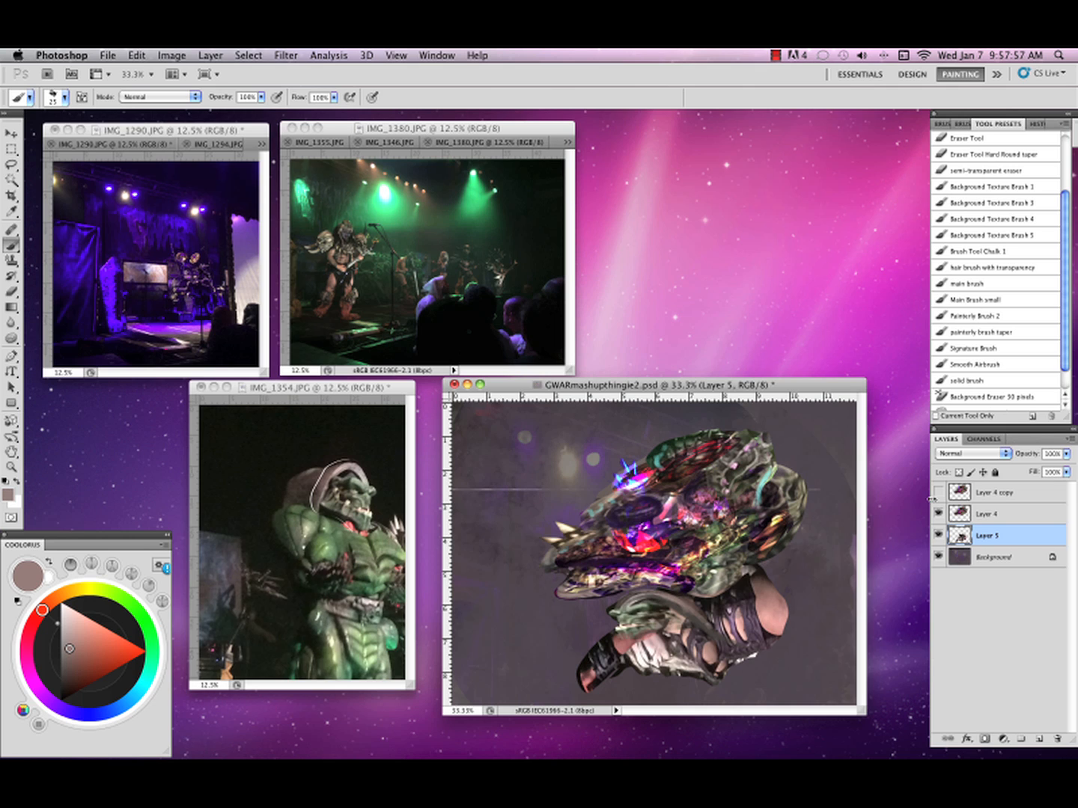
left_click(365, 399)
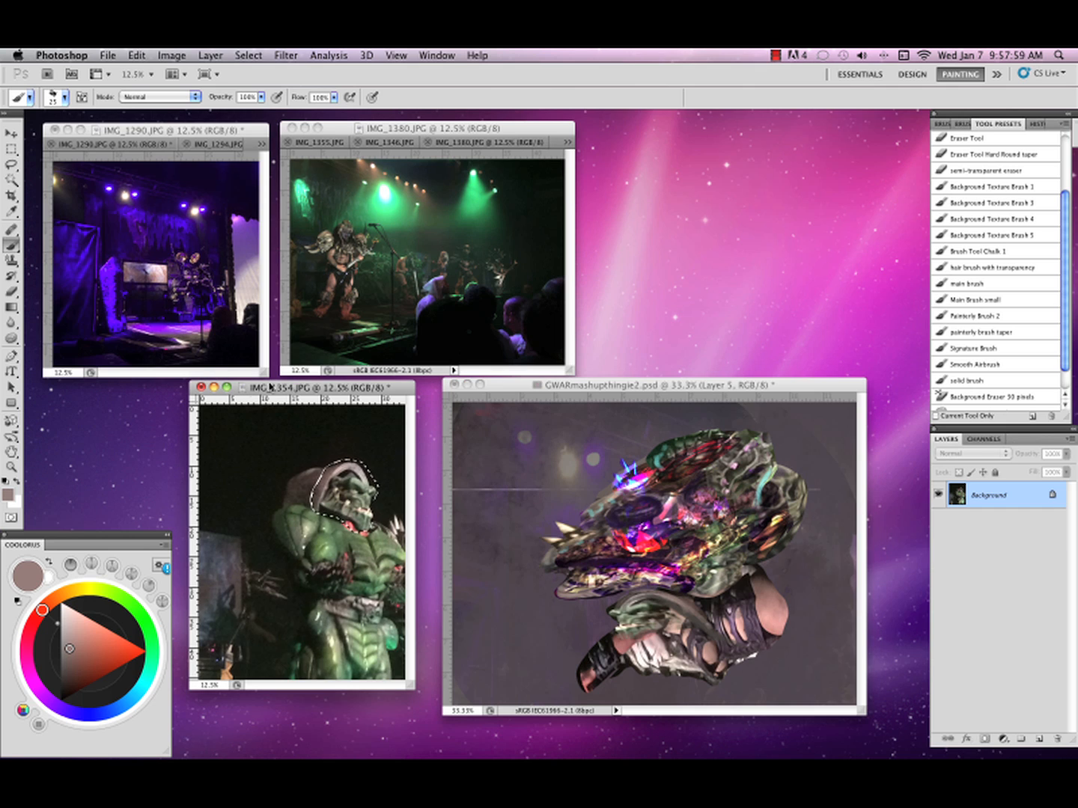
mouse_move(345, 387)
left_mouse_down()
mouse_move(395, 424)
mouse_move(340, 397)
left_mouse_up()
left_click_drag(405, 695, 417, 702)
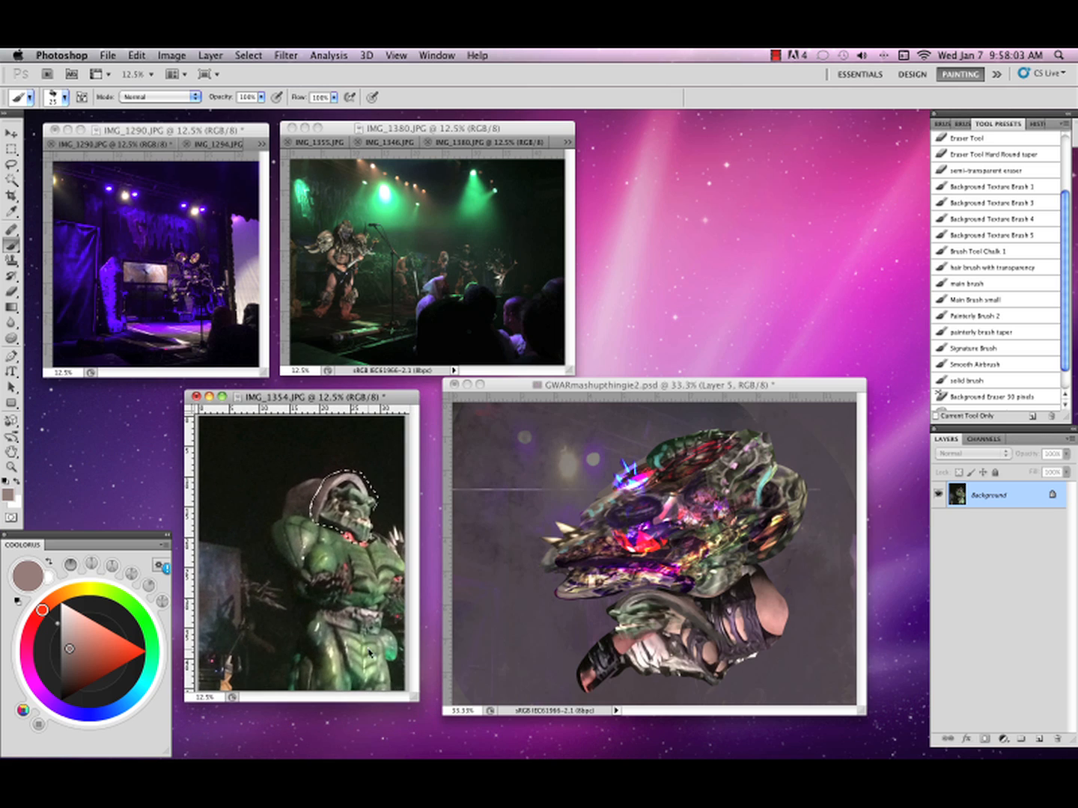
left_click(197, 396)
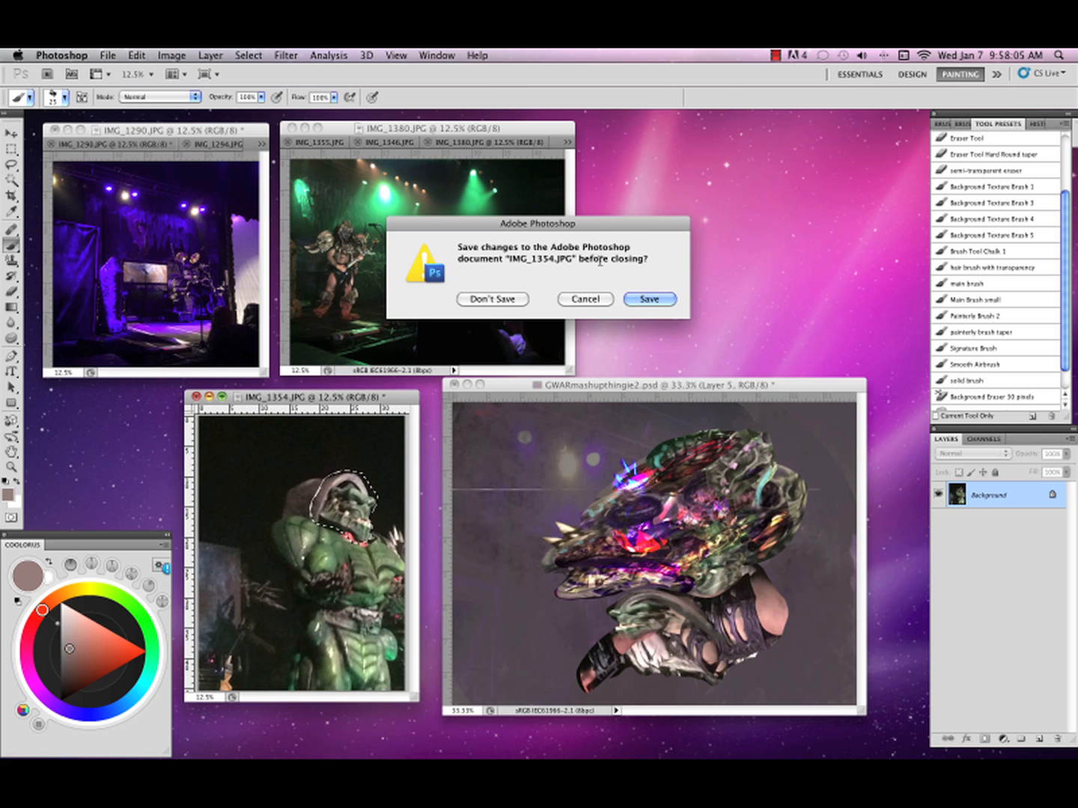
left_click(514, 304)
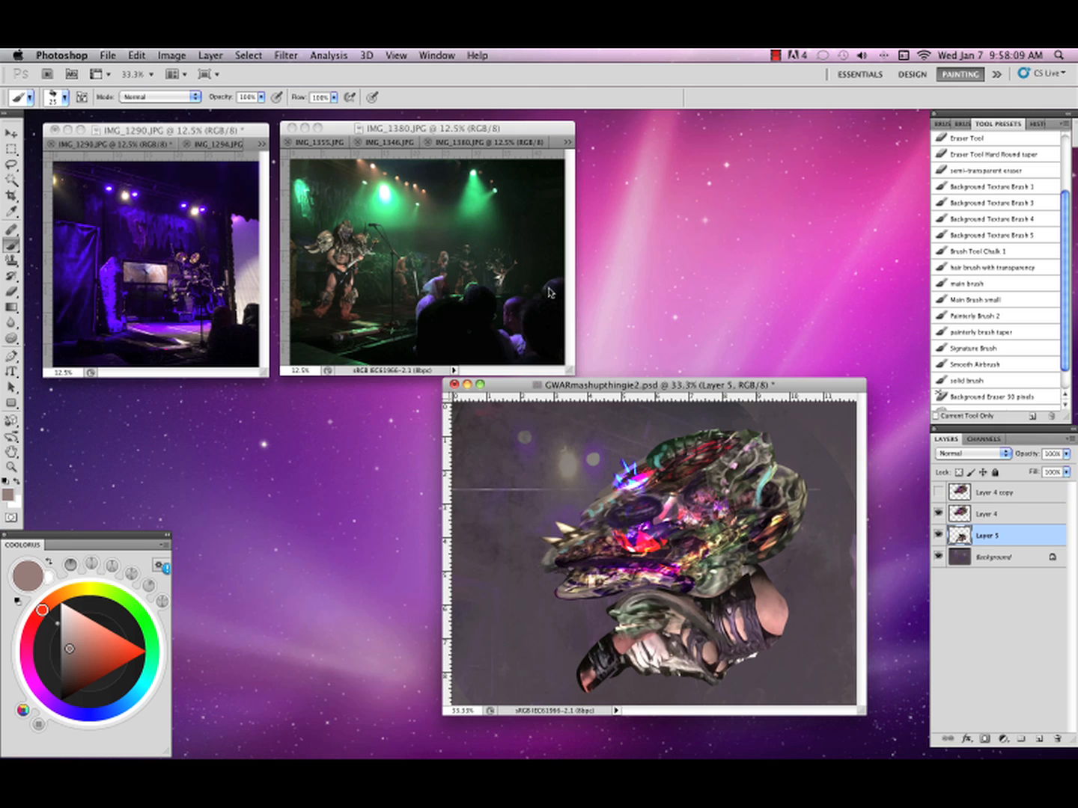
Move IMG_1380.JPG beside the collage, lasso the horned skull-like part of the guitarist's costume and move it into the collage.
left_click_drag(783, 384, 819, 385)
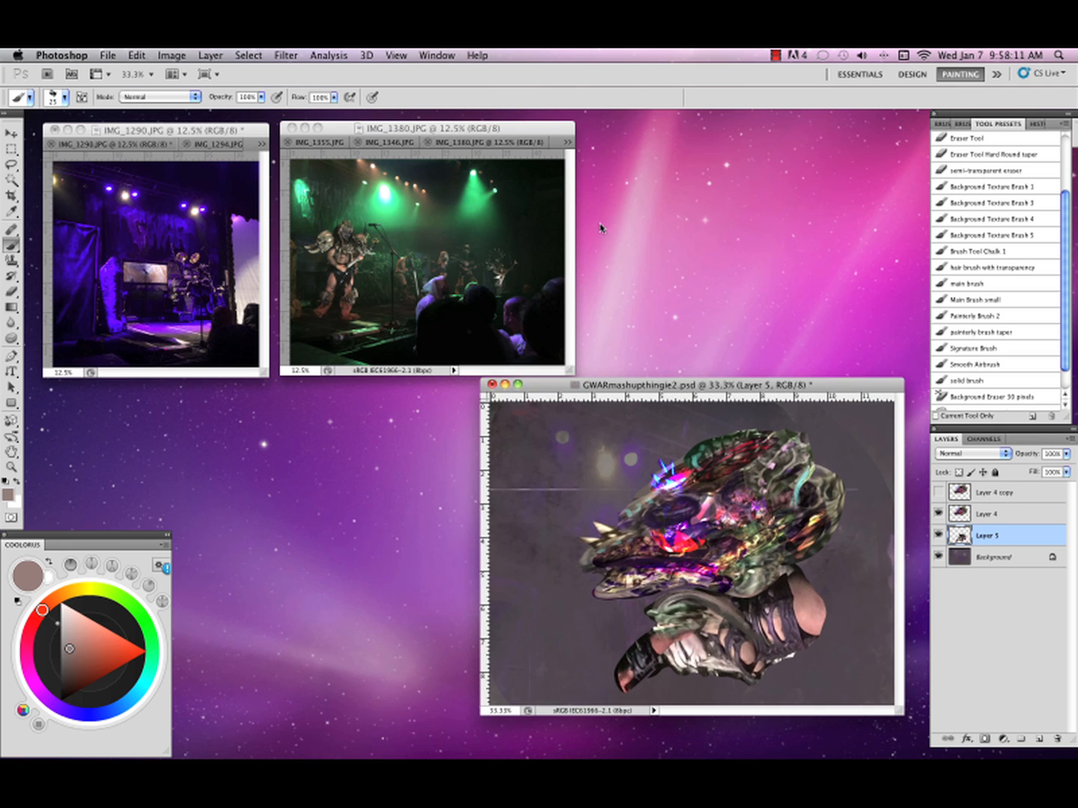
left_click_drag(544, 125, 428, 440)
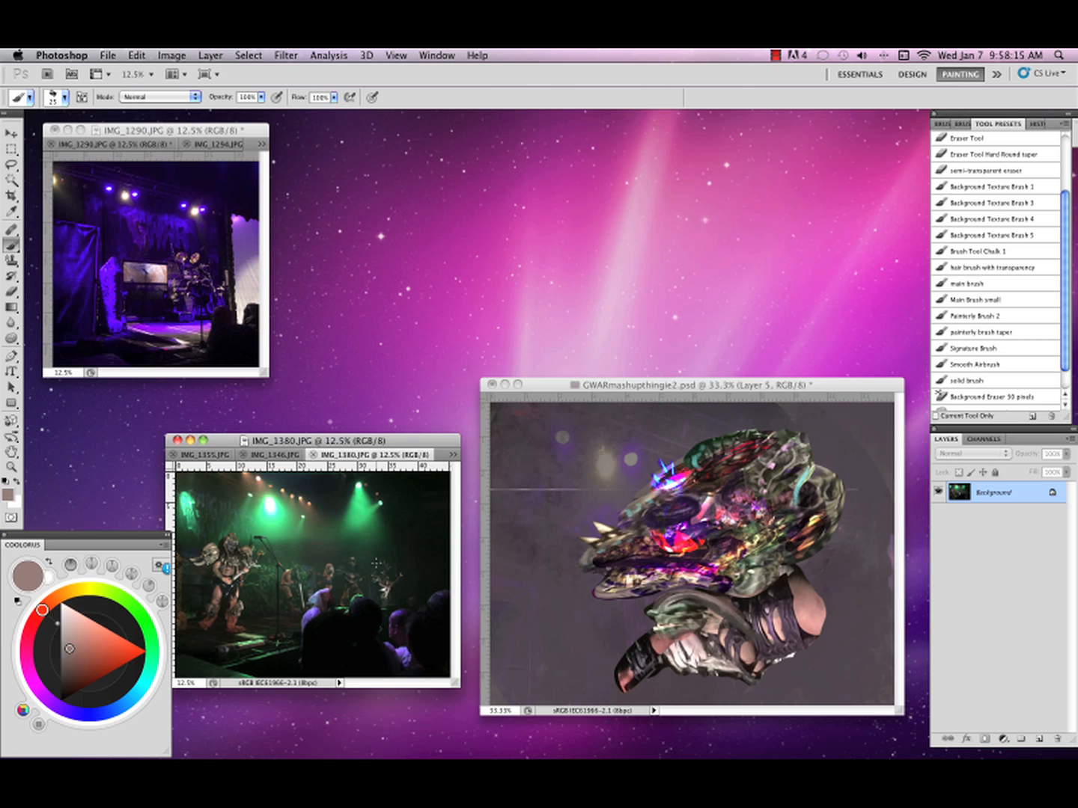
key("l")
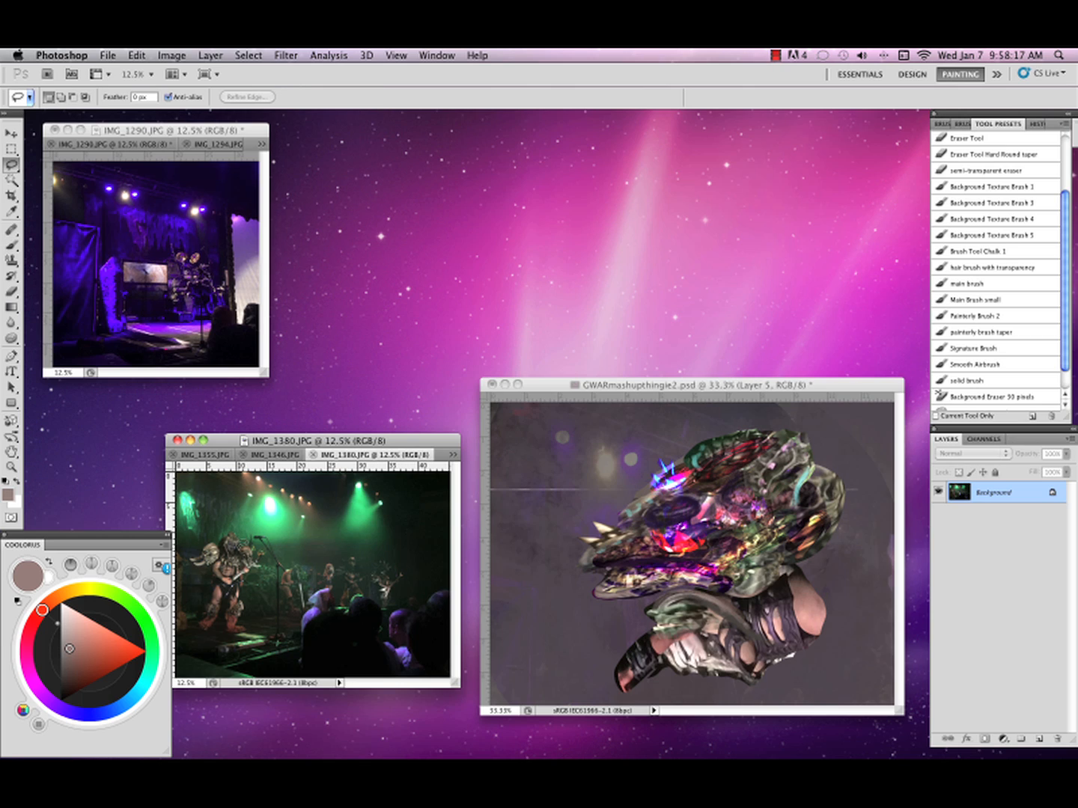
mouse_move(225, 534)
left_mouse_down()
mouse_move(257, 555)
mouse_move(226, 566)
mouse_move(562, 611)
mouse_move(691, 658)
mouse_move(684, 639)
mouse_move(603, 666)
mouse_move(648, 664)
left_mouse_up()
key("v")
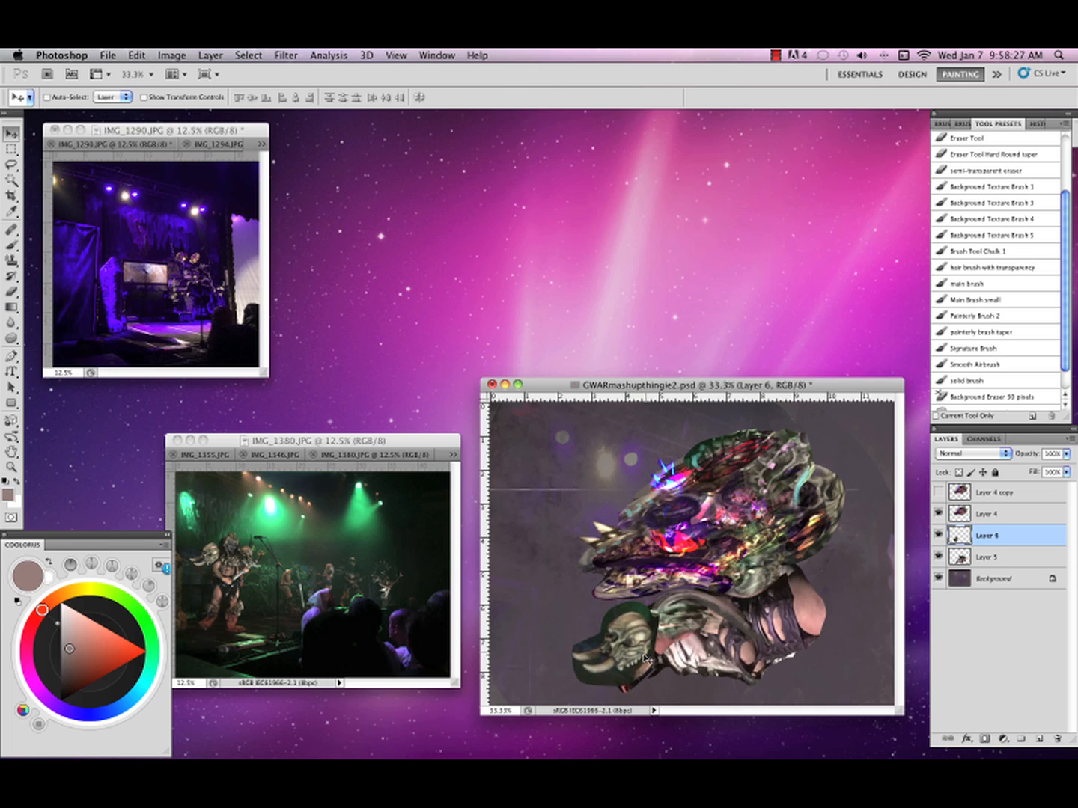
Erase the dark surroundings of the horned skull on Layer 6 with the semi-transparent eraser and fit it against the lower figure's arm.
left_click(1033, 172)
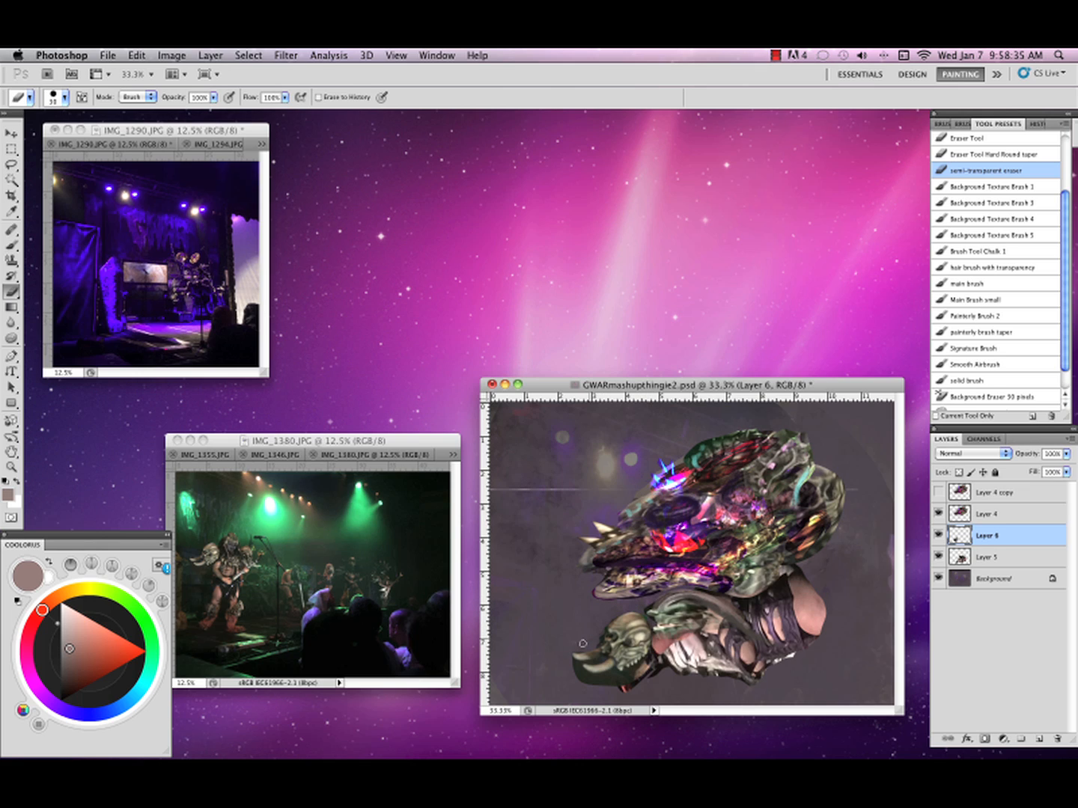
mouse_move(583, 662)
left_mouse_down()
mouse_move(585, 680)
mouse_move(616, 677)
left_mouse_up()
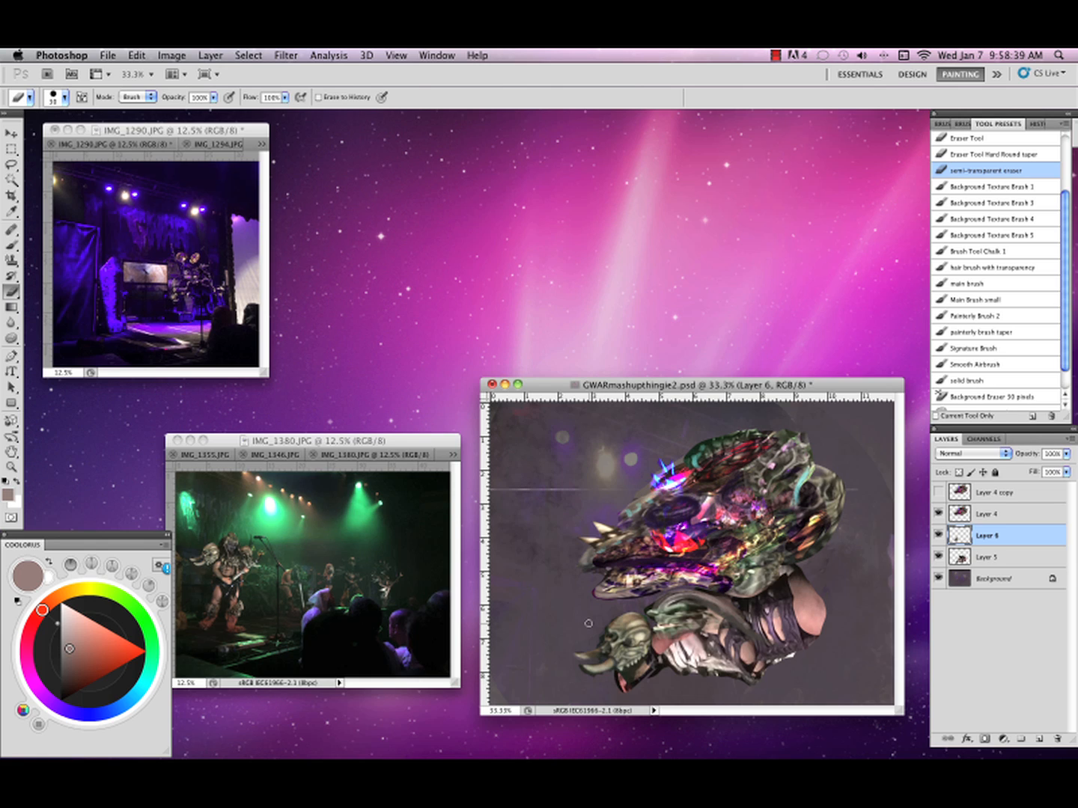
key("v")
left_click_drag(641, 641, 643, 648)
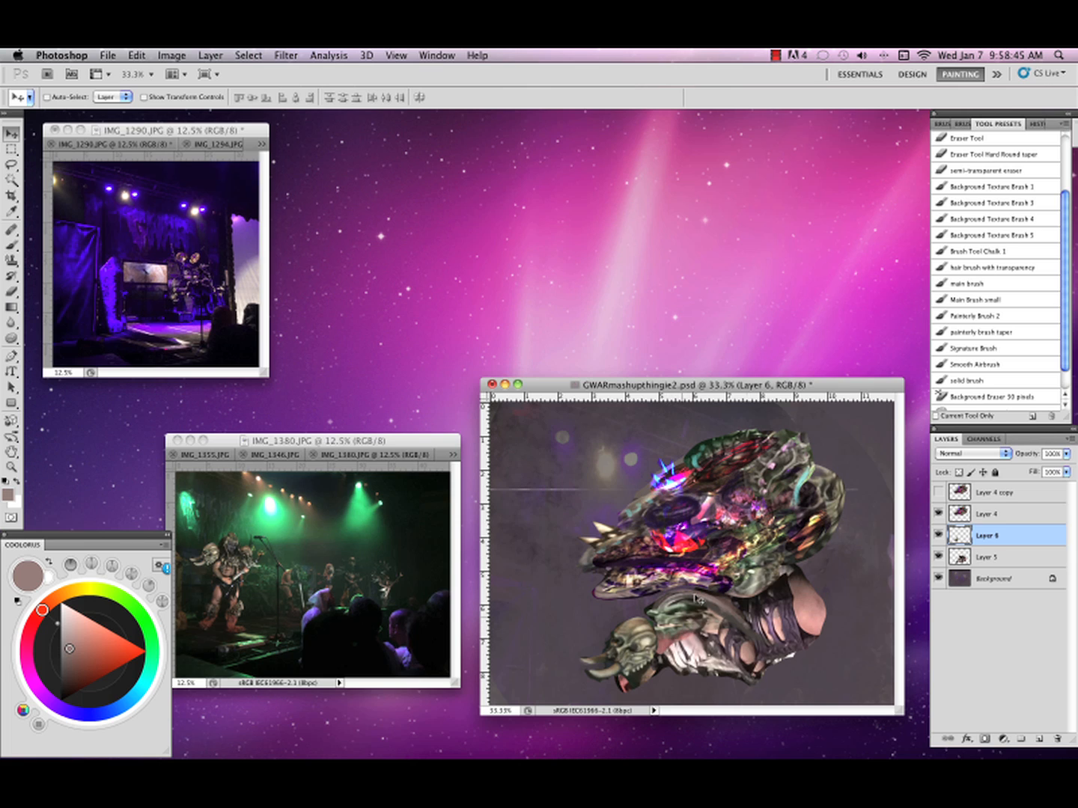
left_click_drag(649, 655, 661, 647)
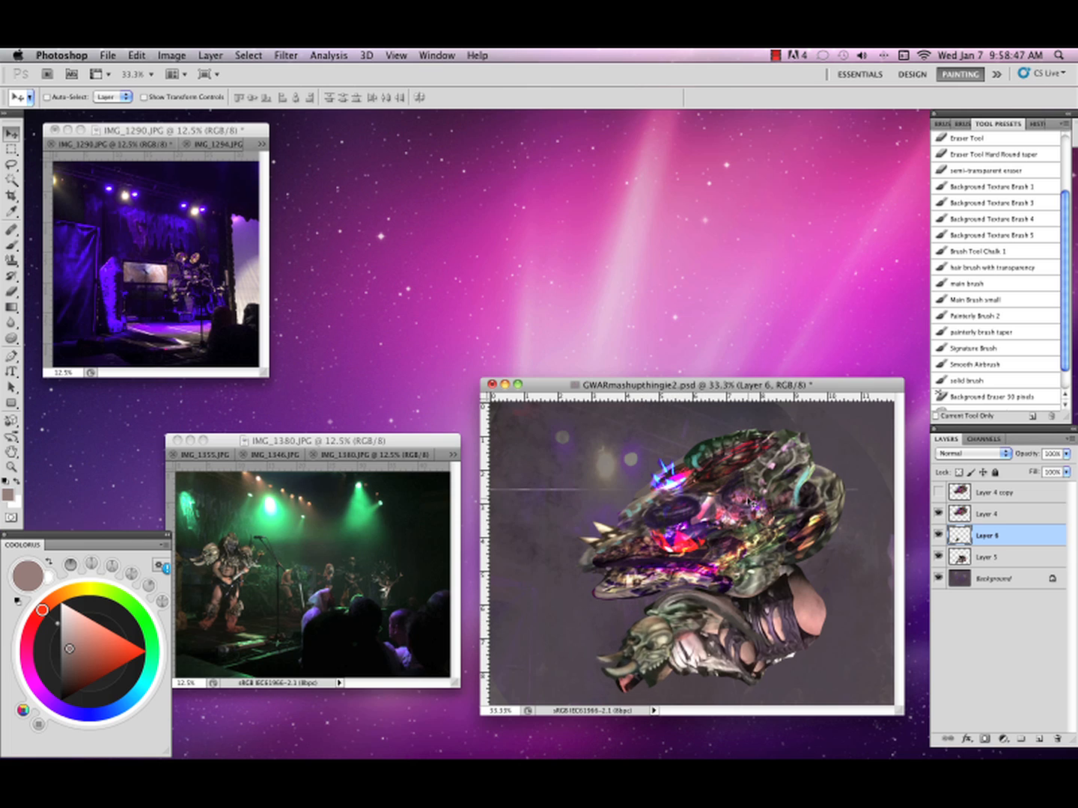
Refine the horned skull on Layer 6 with the semi-transparent eraser and fine brush strokes in dull brown and near-white.
left_click(1022, 268)
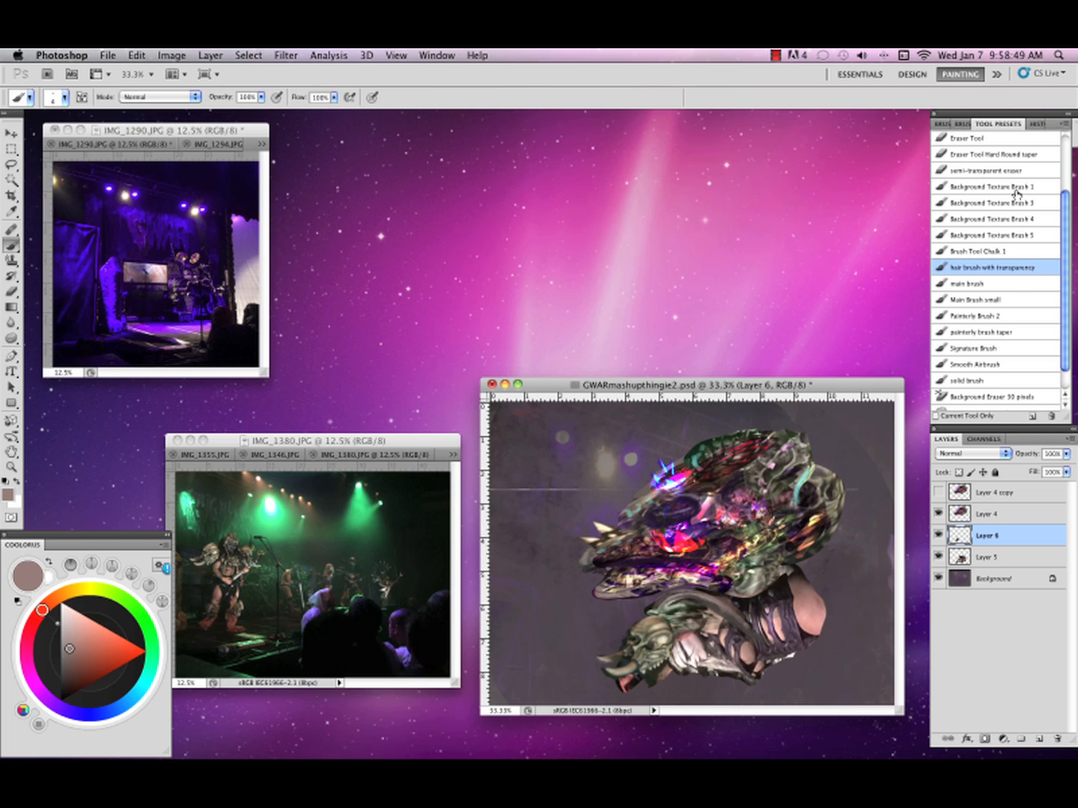
left_click(1030, 173)
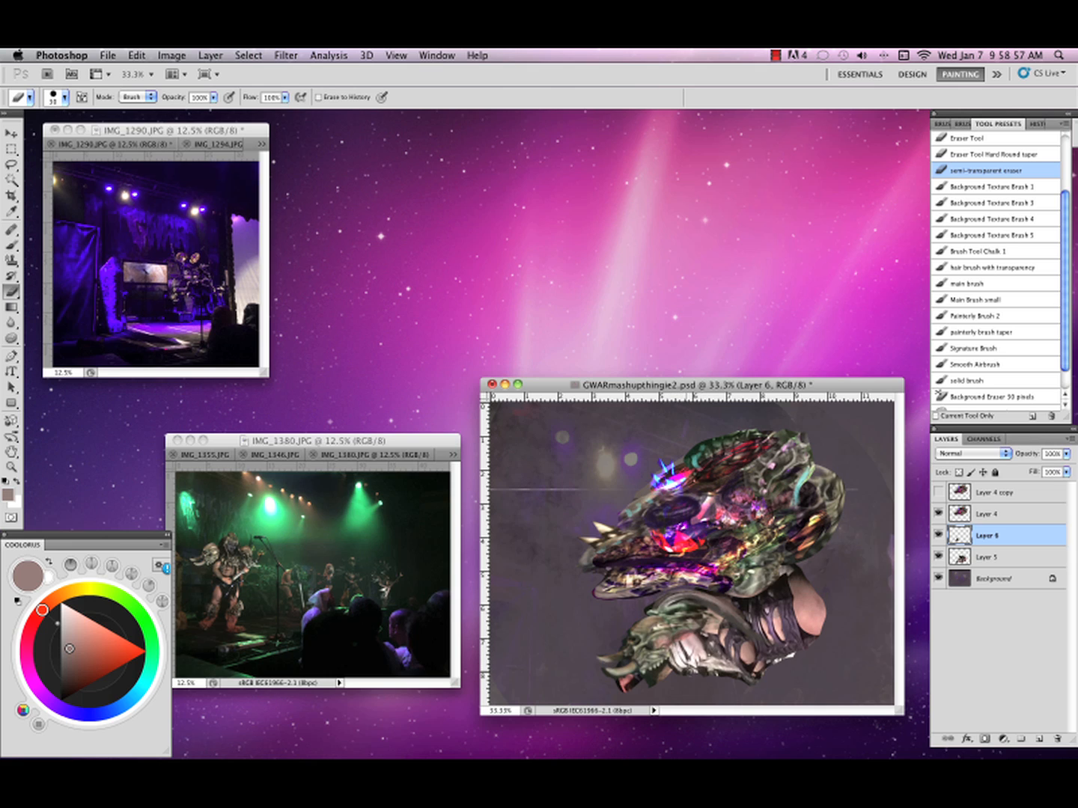
key("b")
key("x")
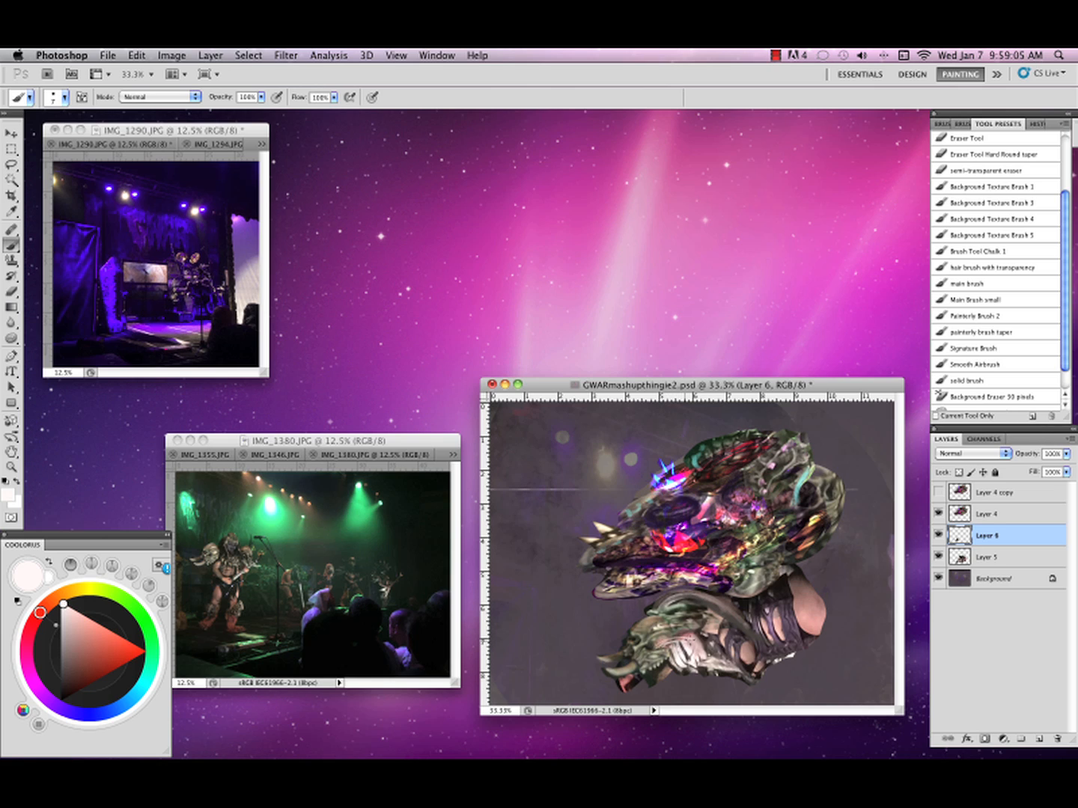
Compare the collage with and without the horned skull and merge Layer 6 down into Layer 5.
left_click(940, 535)
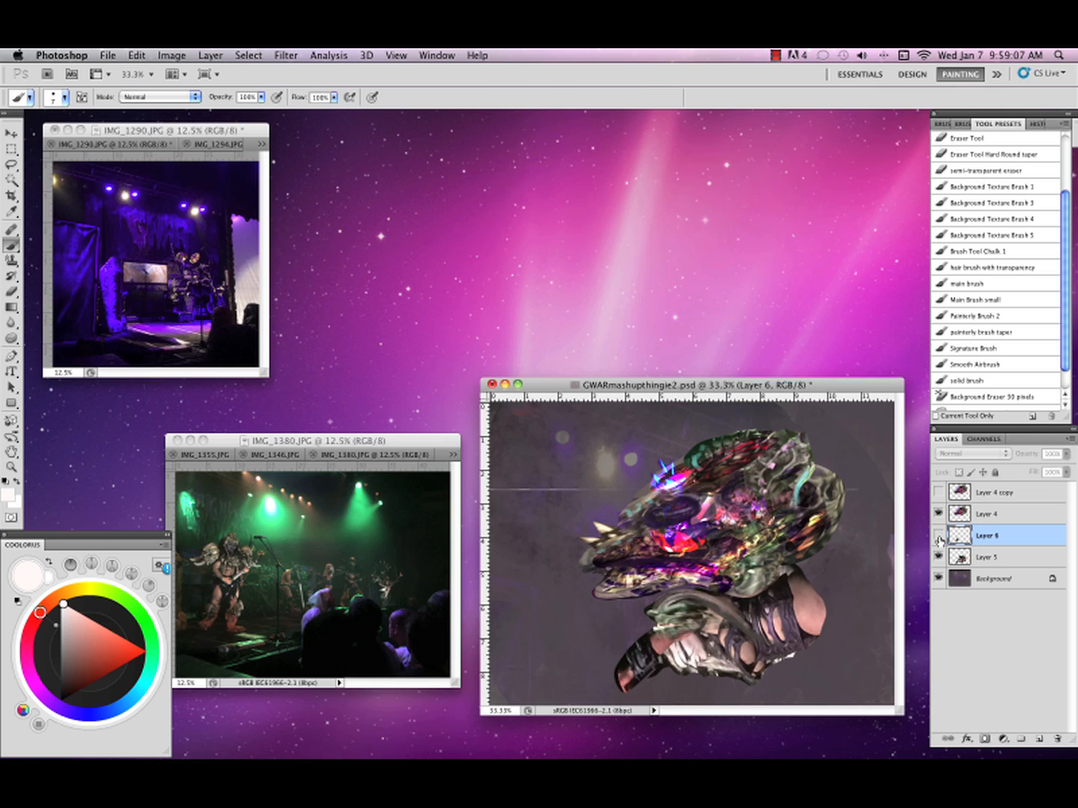
left_click(938, 536)
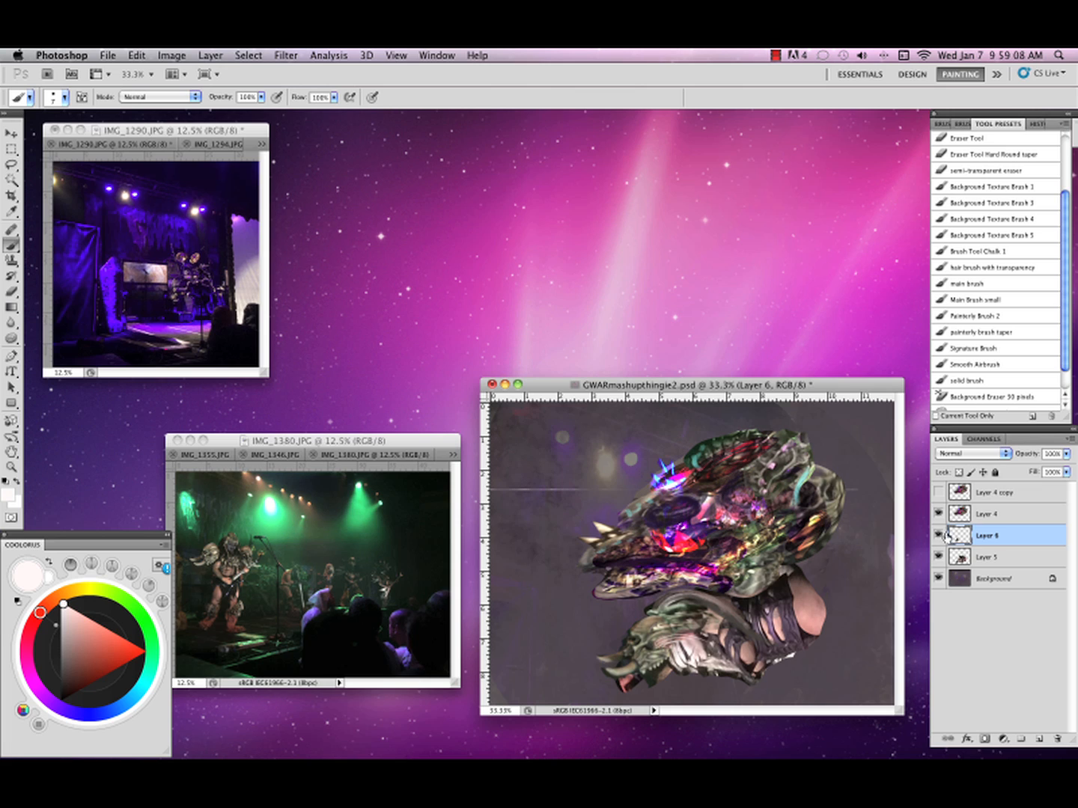
left_click(1068, 441)
left_click(939, 660)
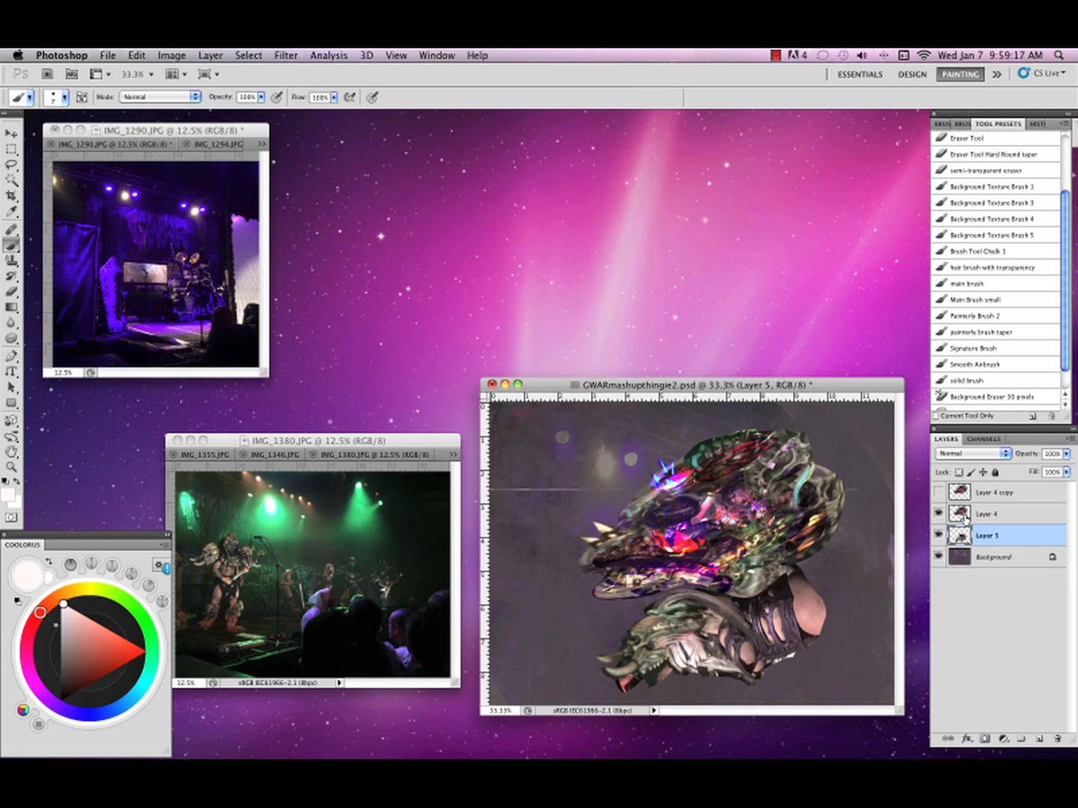
Flip the collage canvas horizontally and rotate the lower figure on Layer 5 clockwise, fitting its shoulder beneath the creature's head.
key("F2")
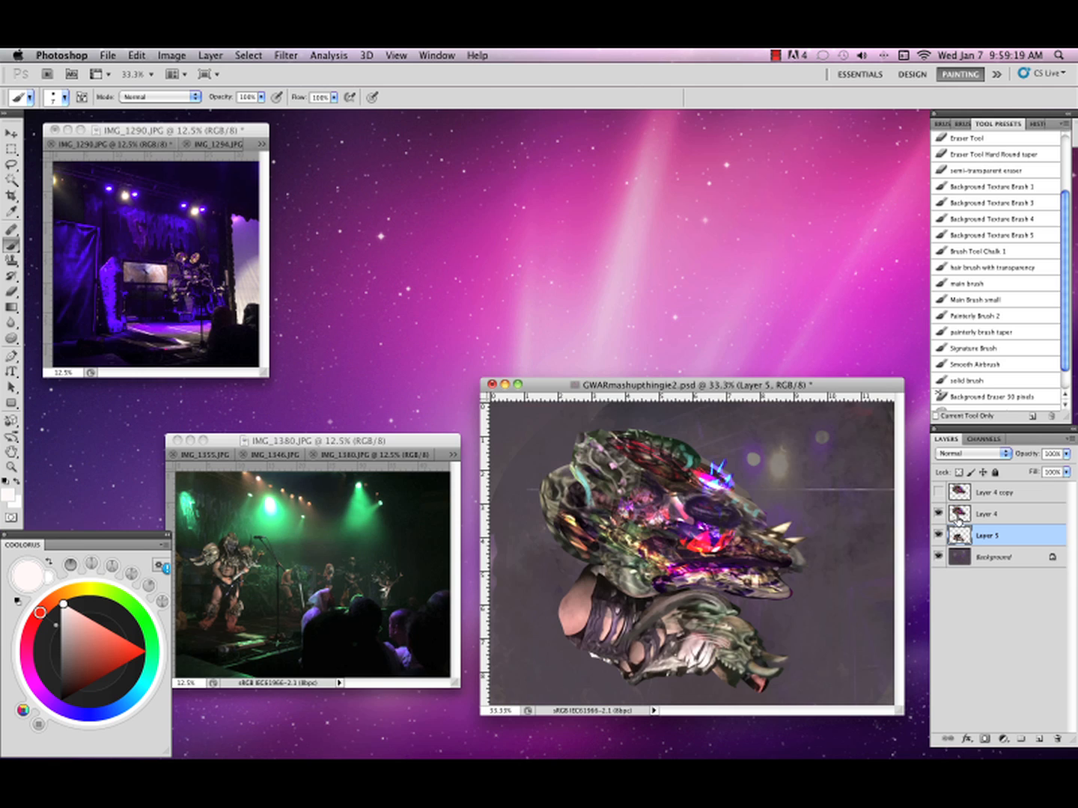
key("v")
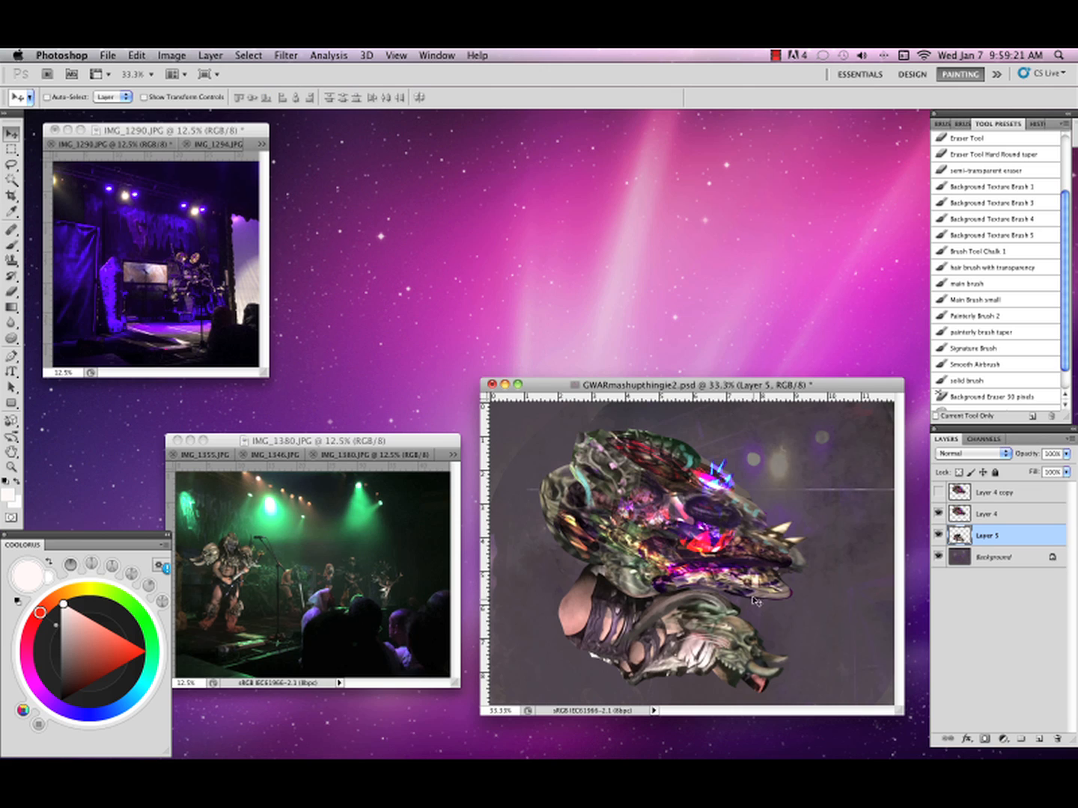
mouse_move(723, 626)
left_mouse_down()
mouse_move(710, 616)
mouse_move(713, 624)
left_mouse_up()
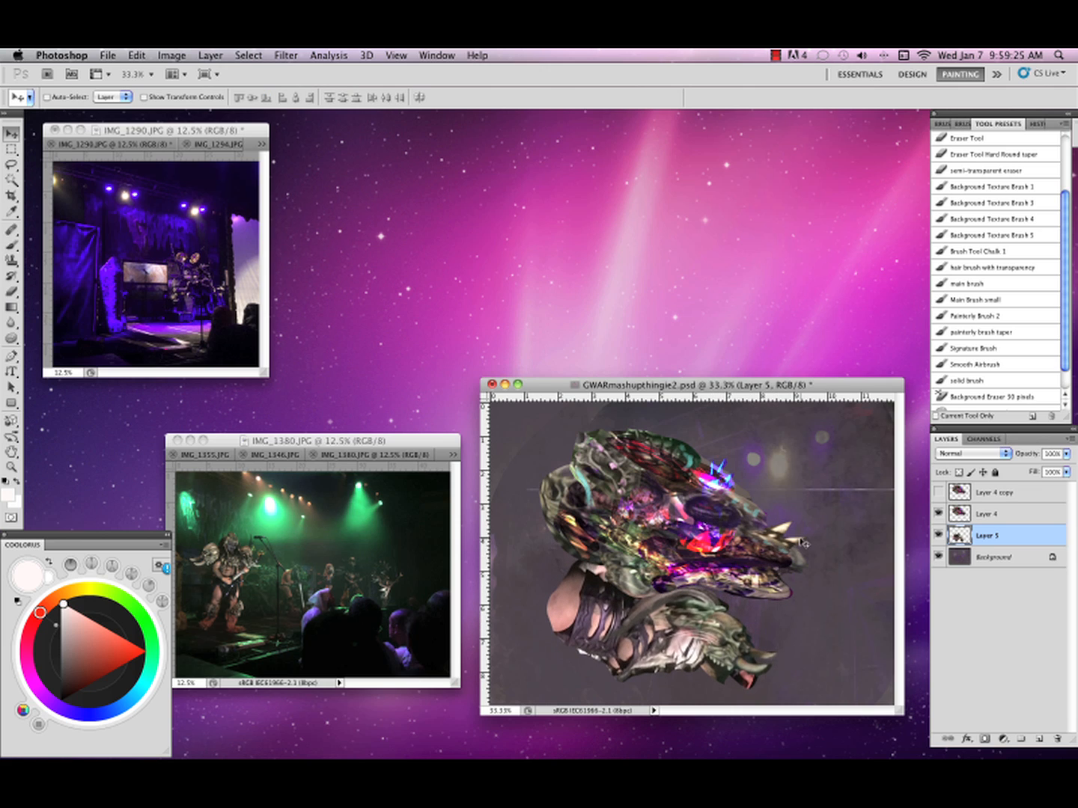
key("ctrl+t")
left_click_drag(818, 530, 832, 568)
left_click_drag(741, 590, 745, 593)
key("Return")
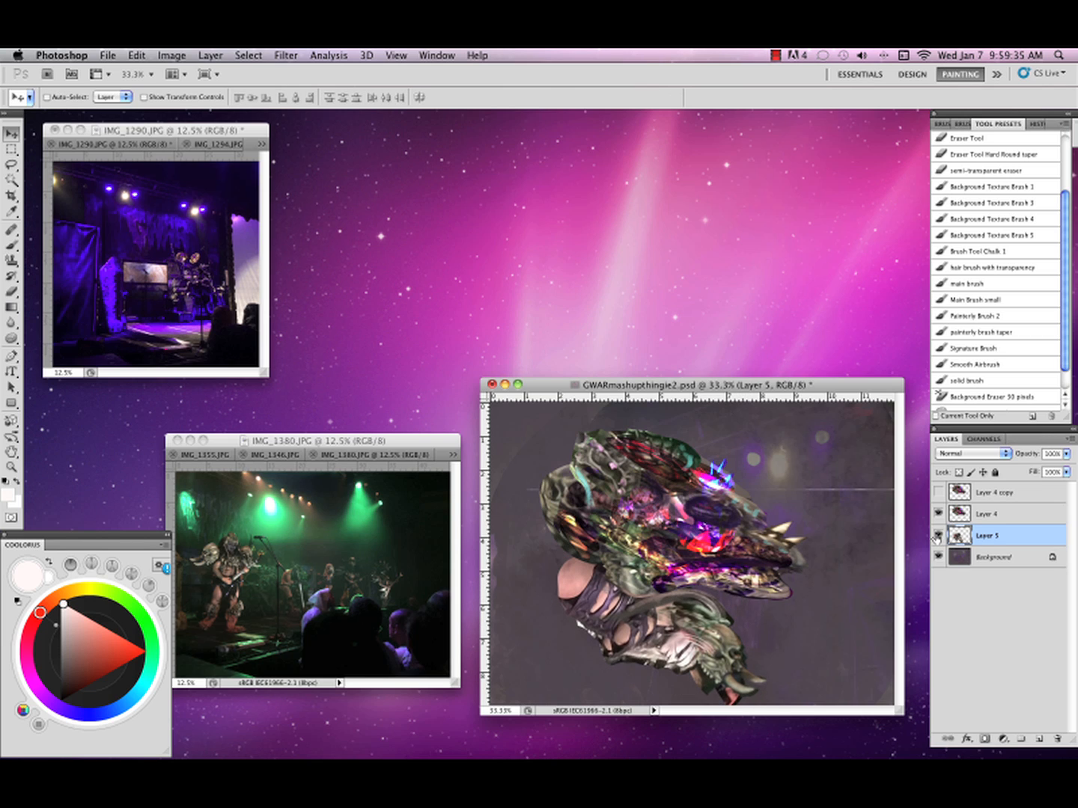
Lasso the guitarist's leg area in IMG_1380.JPG and move the piece into the collage over the lower figure.
left_click(427, 442)
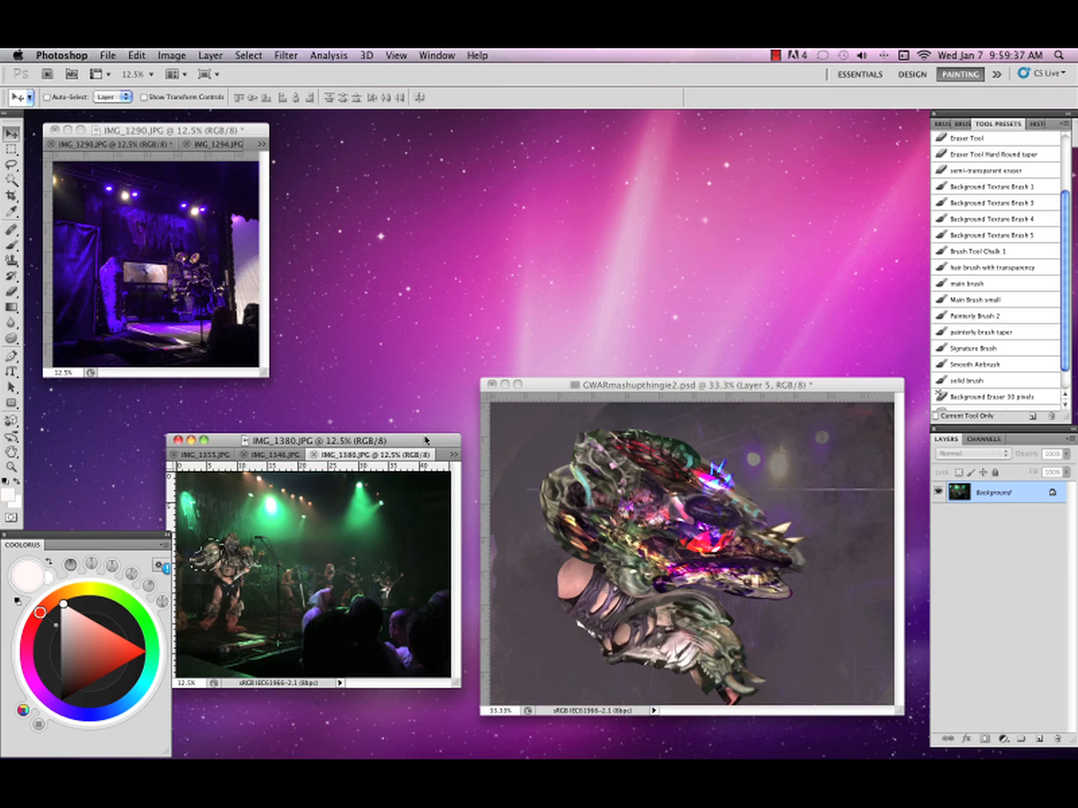
key("l")
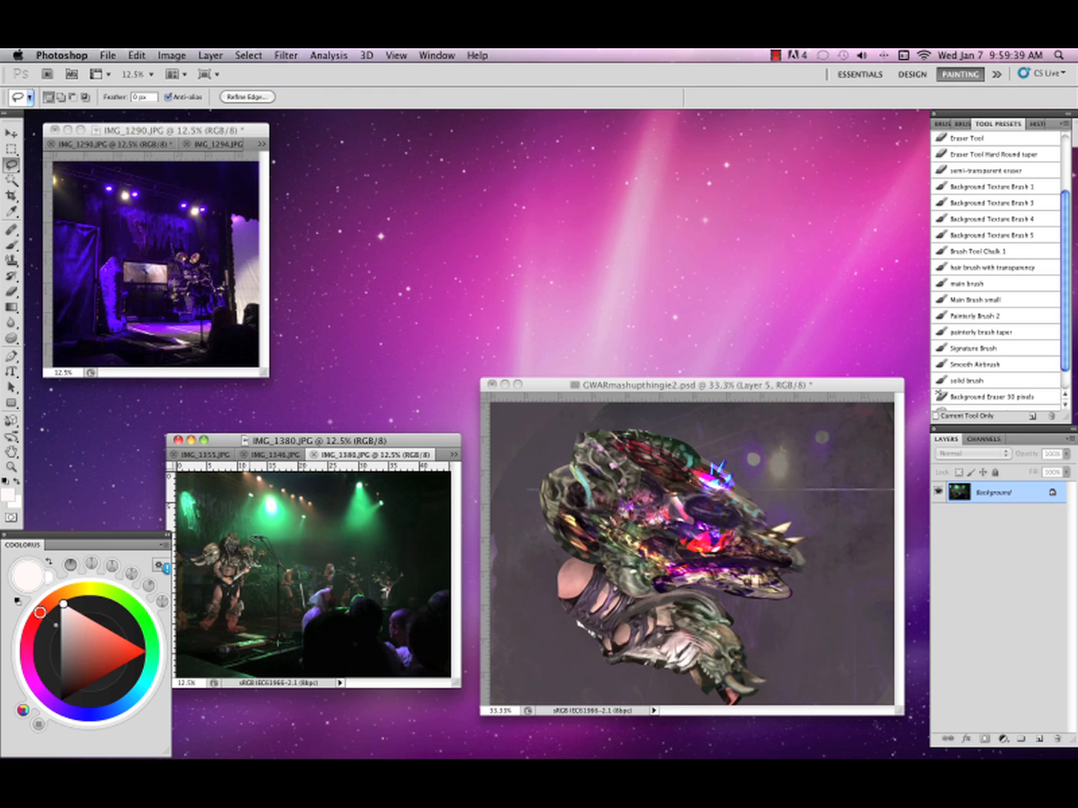
left_click(249, 546)
mouse_move(228, 612)
left_mouse_down()
mouse_move(238, 598)
mouse_move(247, 610)
mouse_move(239, 614)
mouse_move(629, 632)
mouse_move(593, 666)
left_mouse_up()
left_click(250, 595)
key("v")
Flip the leg piece vertically, scale its width to 74.22%, rotate it 37.96° and place it against the figure's shoulder.
key("super+t")
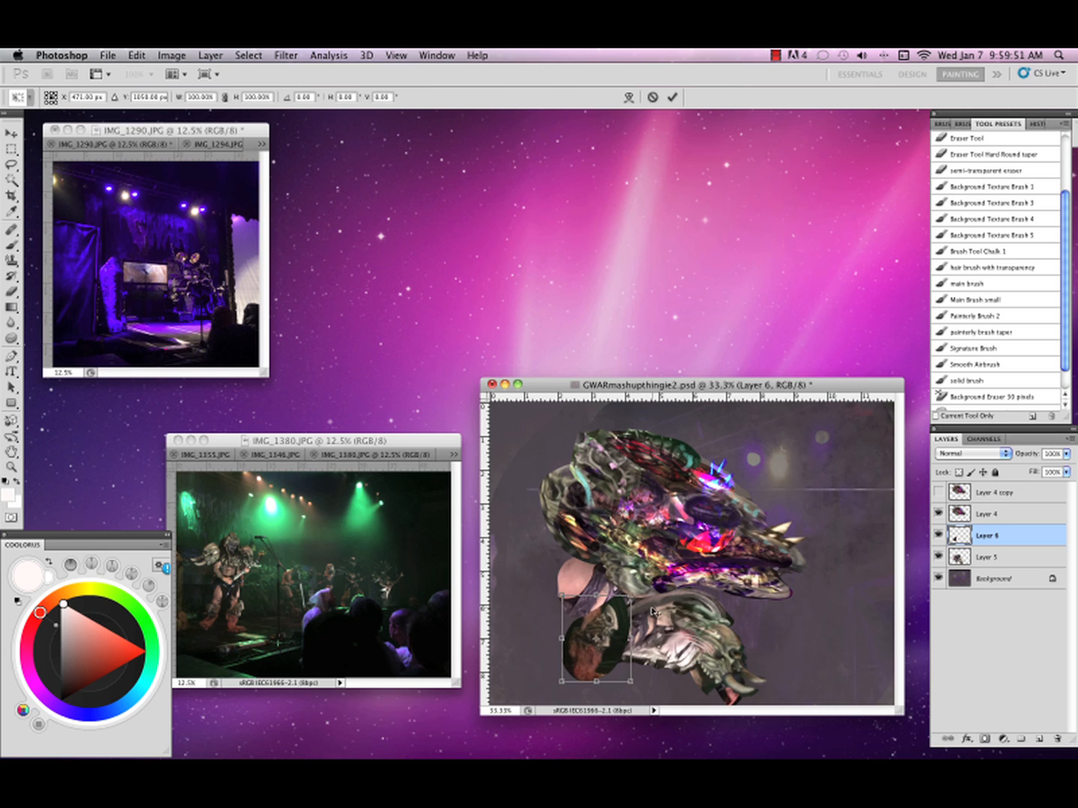
left_click_drag(656, 612, 512, 637)
left_click_drag(611, 612, 585, 581)
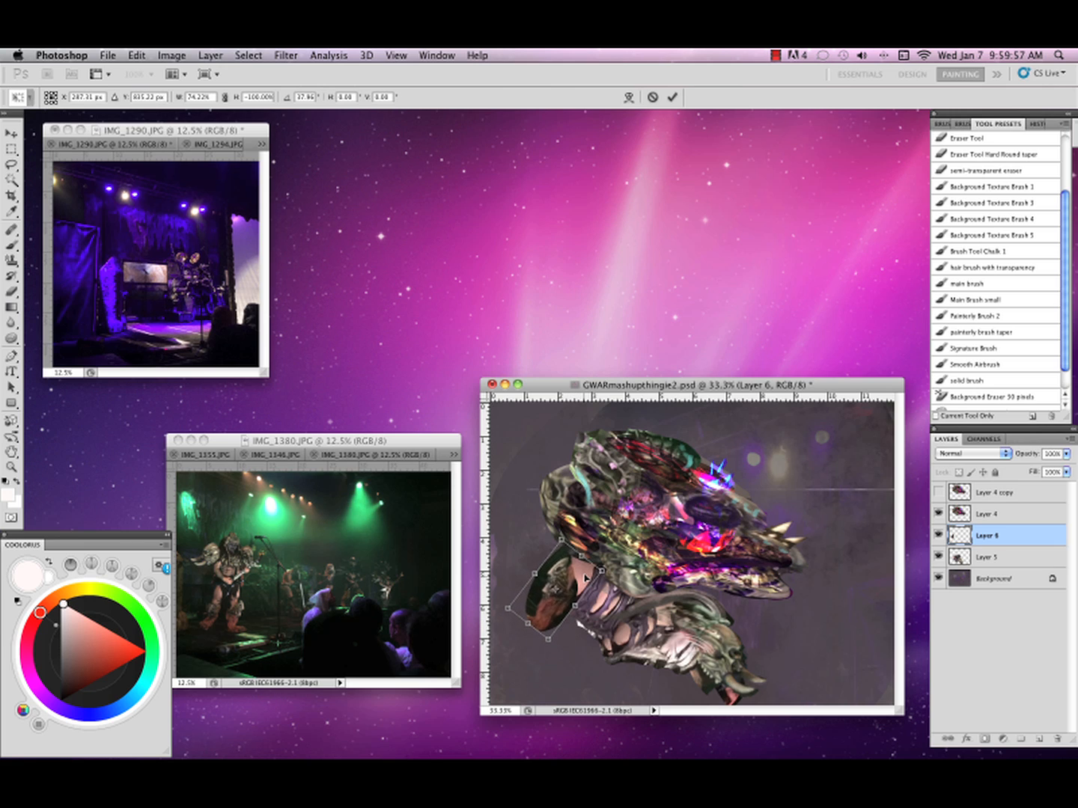
key("Return")
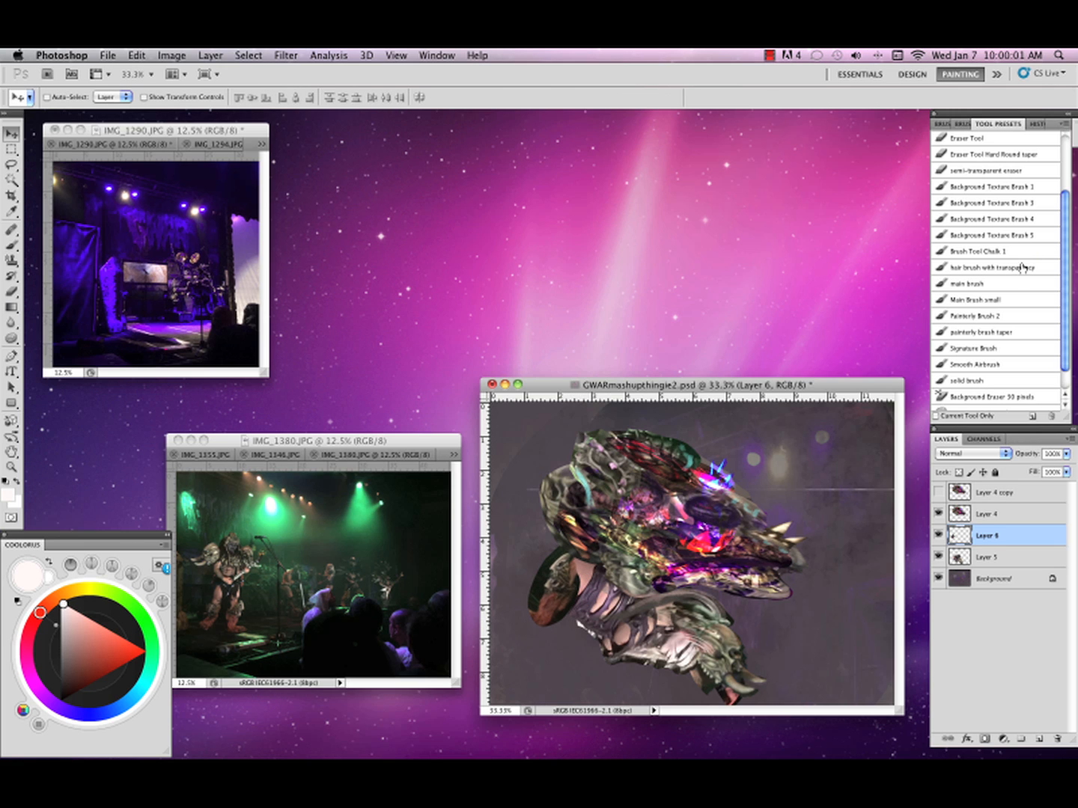
Erase the leg piece's dark edges with the semi-transparent eraser, paint the shoulder with a sampled dark brown, and compare Layer 6 on and off.
mouse_move(1011, 171)
left_mouse_down()
mouse_move(566, 586)
mouse_move(585, 551)
left_mouse_up()
left_click(1011, 171)
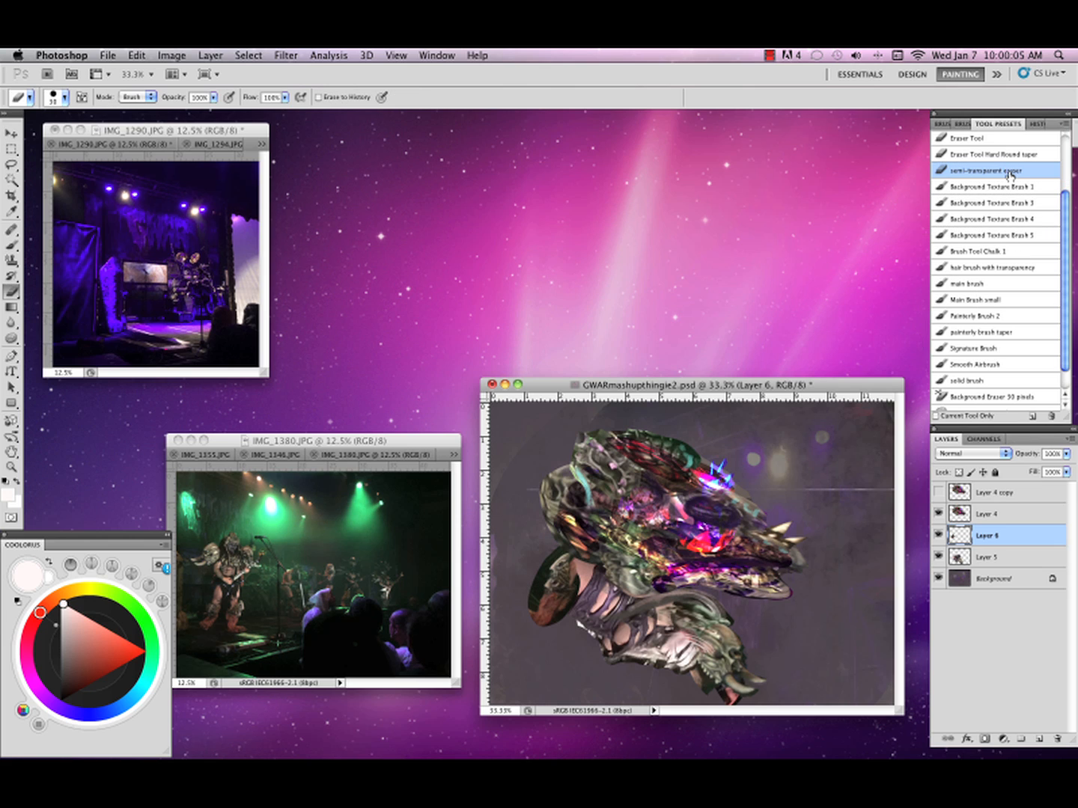
mouse_move(581, 561)
left_mouse_down()
mouse_move(556, 583)
mouse_move(582, 567)
mouse_move(574, 562)
mouse_move(601, 634)
mouse_move(556, 560)
mouse_move(549, 609)
mouse_move(530, 614)
mouse_move(557, 551)
left_mouse_up()
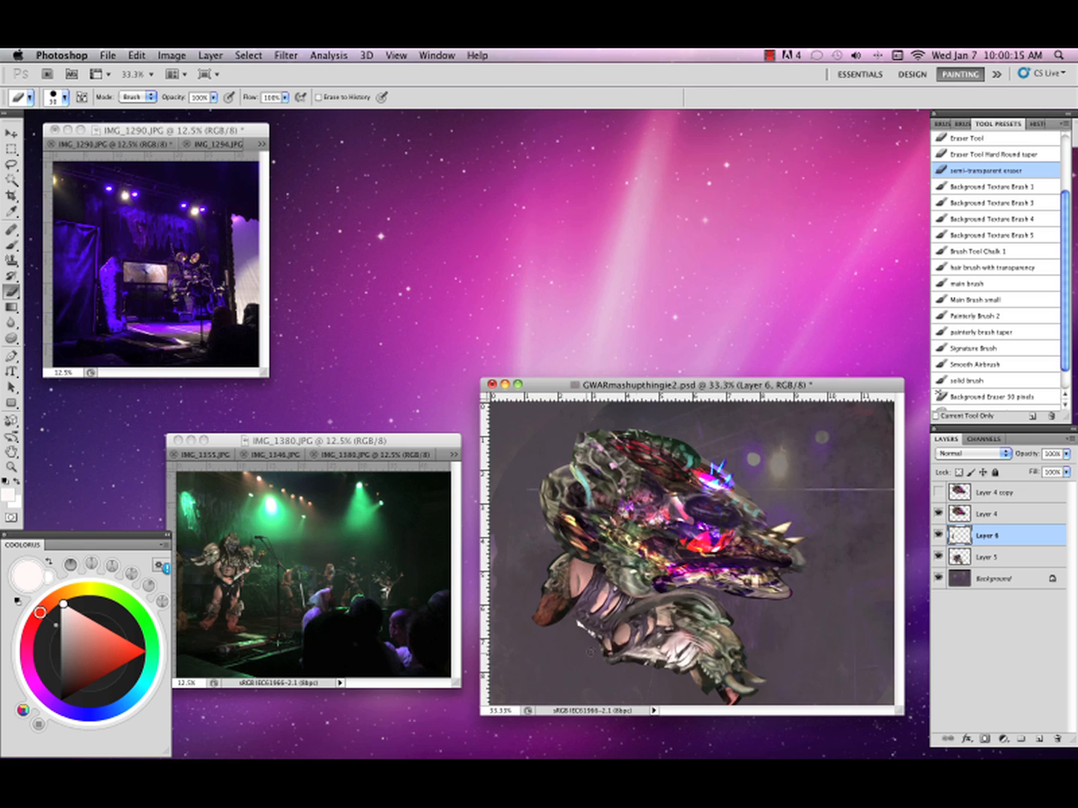
key("i")
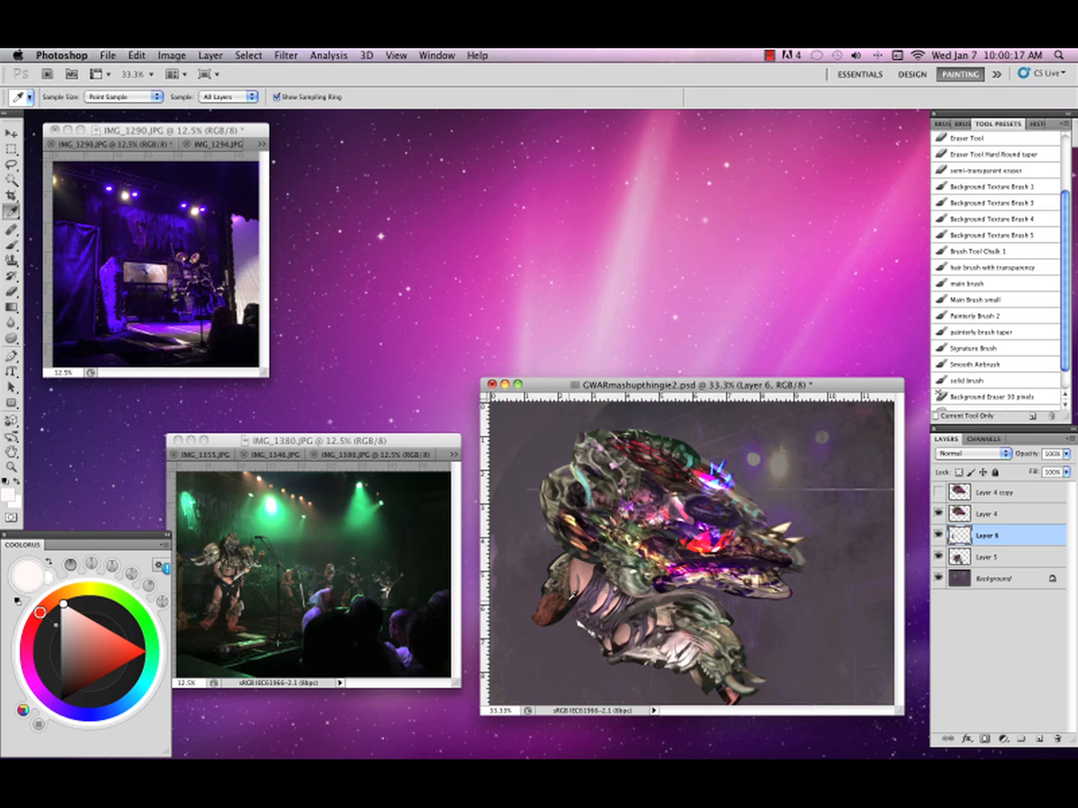
left_click(570, 596)
key("b")
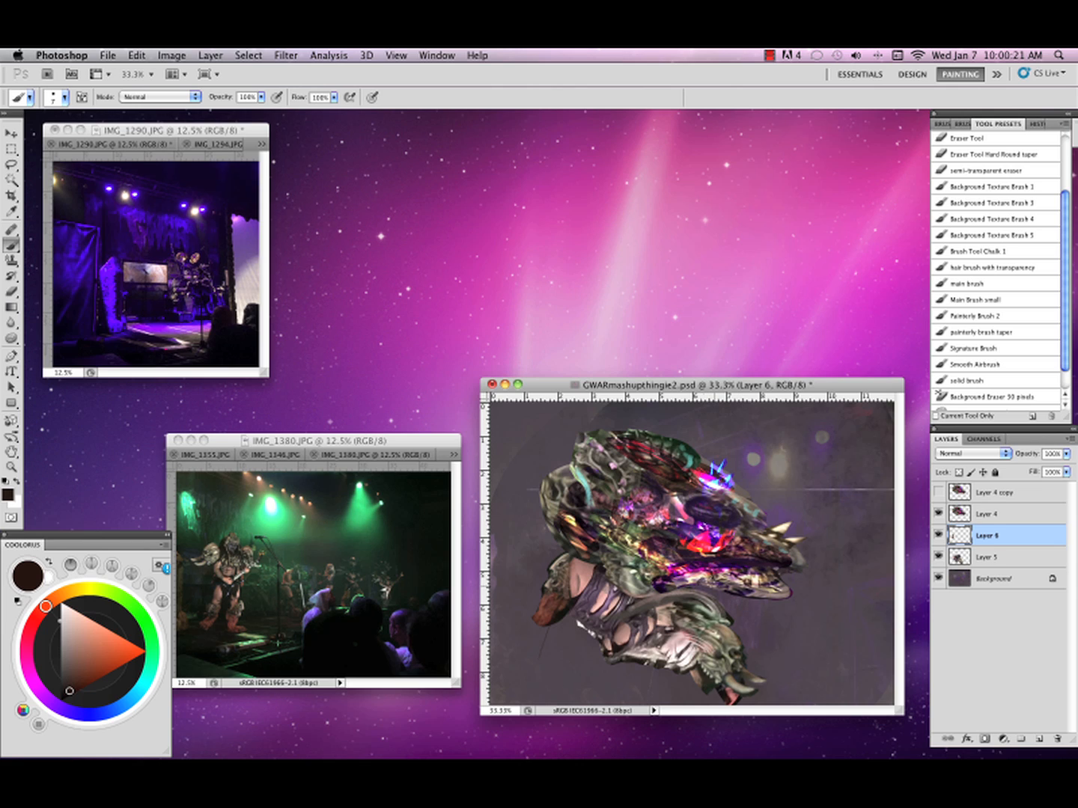
left_click(939, 536)
left_click(939, 536)
Lasso the green-costumed performer's upper body in IMG_1346.JPG and move it into the collage over the lower figure's arm.
left_click(424, 449)
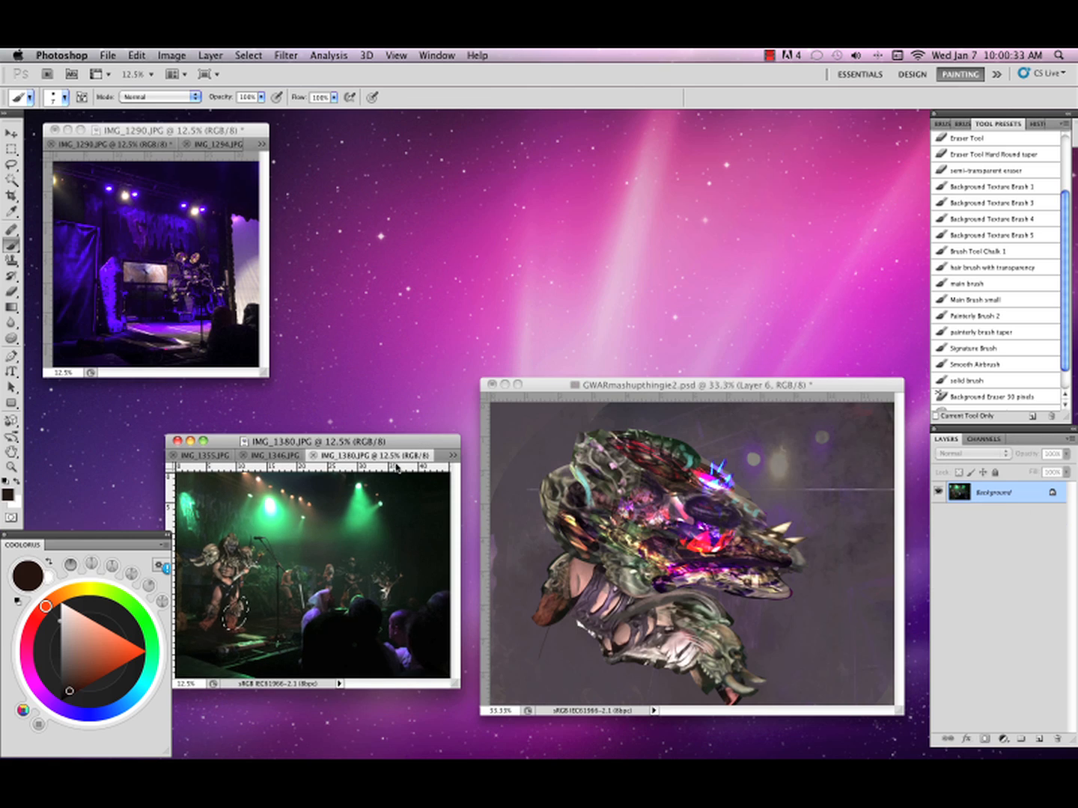
left_click(280, 454)
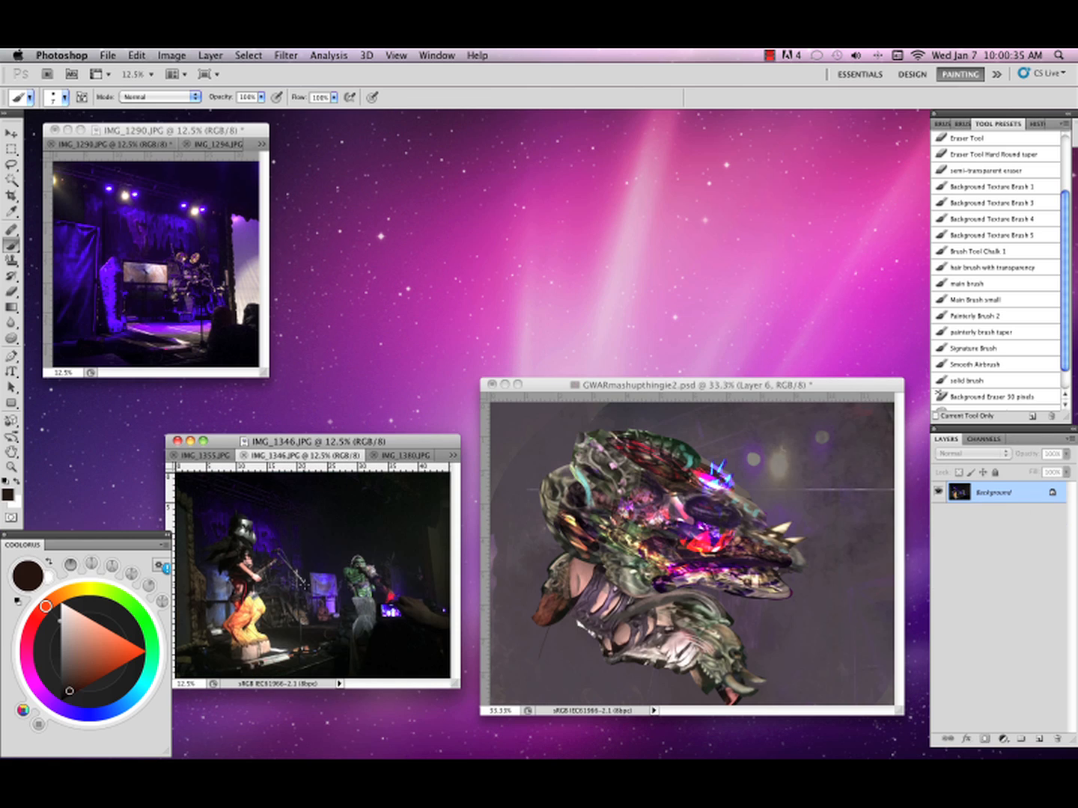
key("l")
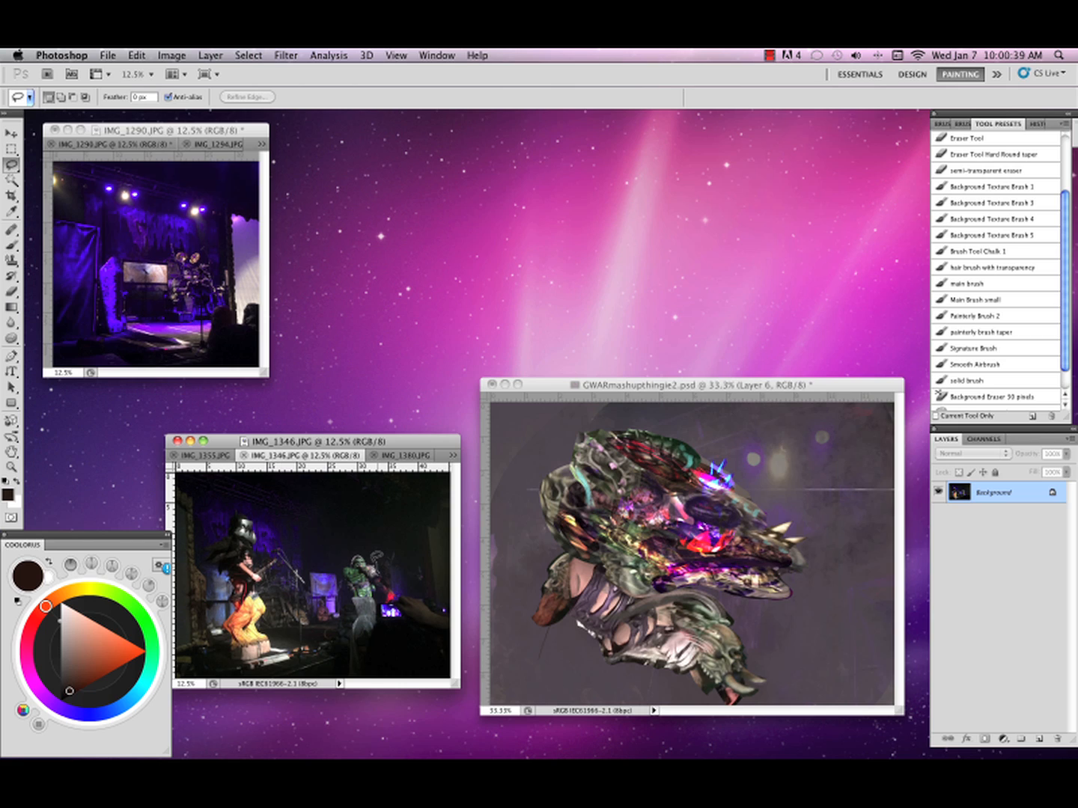
mouse_move(349, 558)
left_mouse_down()
mouse_move(430, 604)
mouse_move(656, 655)
mouse_move(648, 667)
mouse_move(582, 677)
mouse_move(602, 676)
mouse_move(595, 656)
mouse_move(608, 683)
left_mouse_up()
key("v")
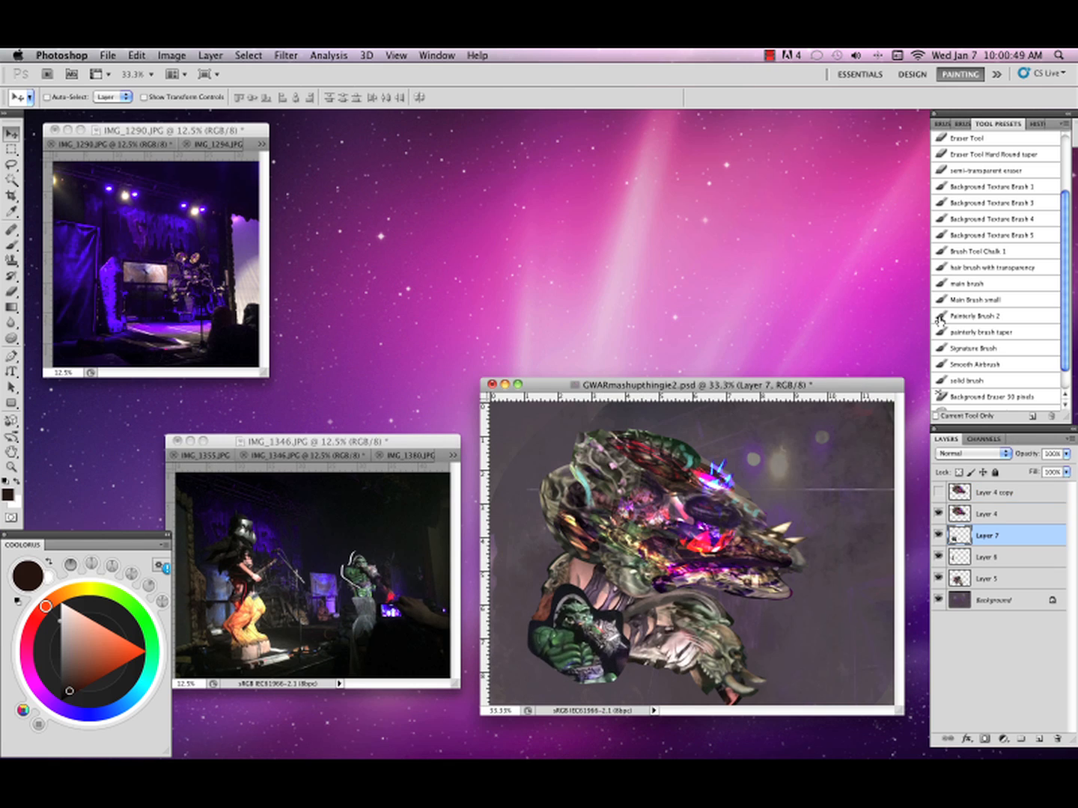
Erase the green piece's dark surroundings on Layer 7 with the semi-transparent eraser, blending it into the lower figure's arm.
left_click(1027, 170)
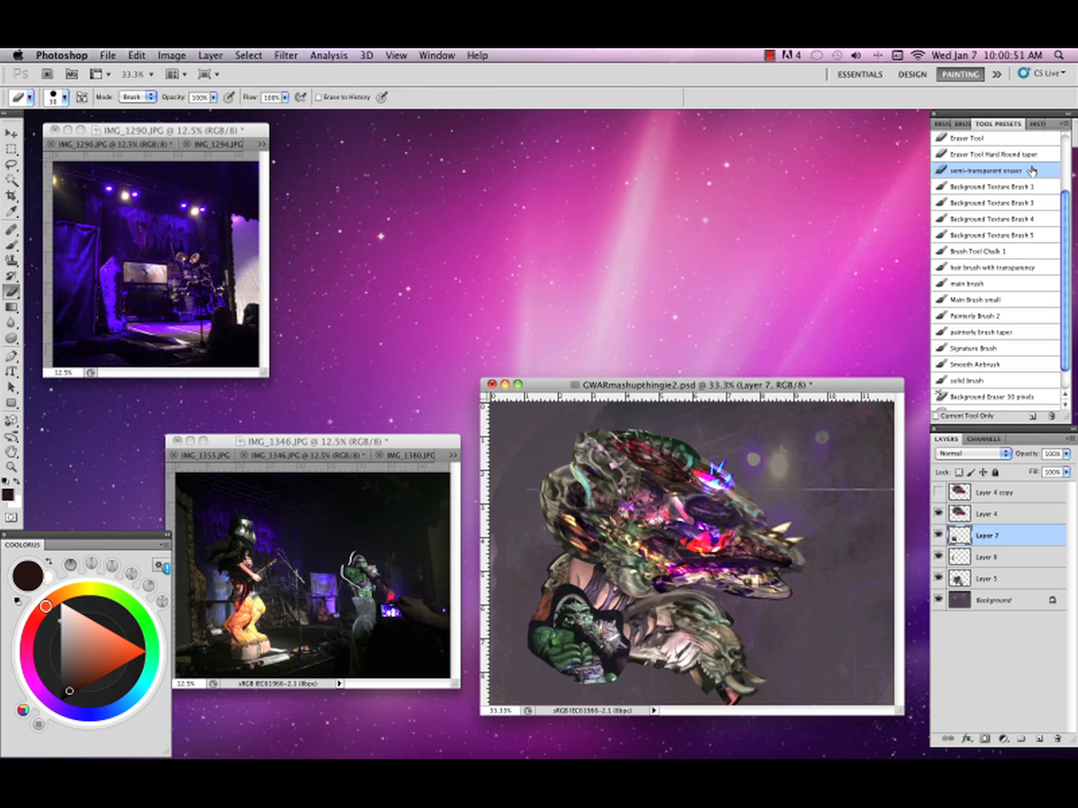
mouse_move(543, 621)
left_mouse_down()
mouse_move(573, 588)
mouse_move(549, 619)
mouse_move(584, 600)
mouse_move(610, 619)
left_mouse_up()
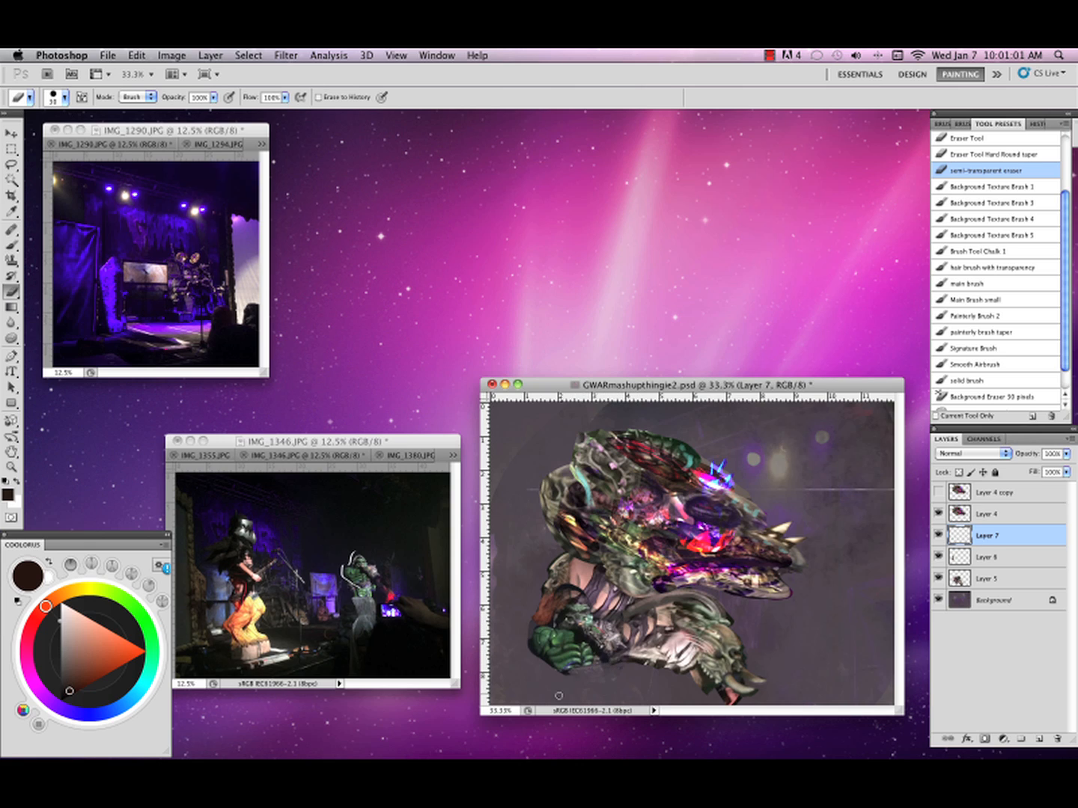
left_click_drag(559, 695, 545, 661)
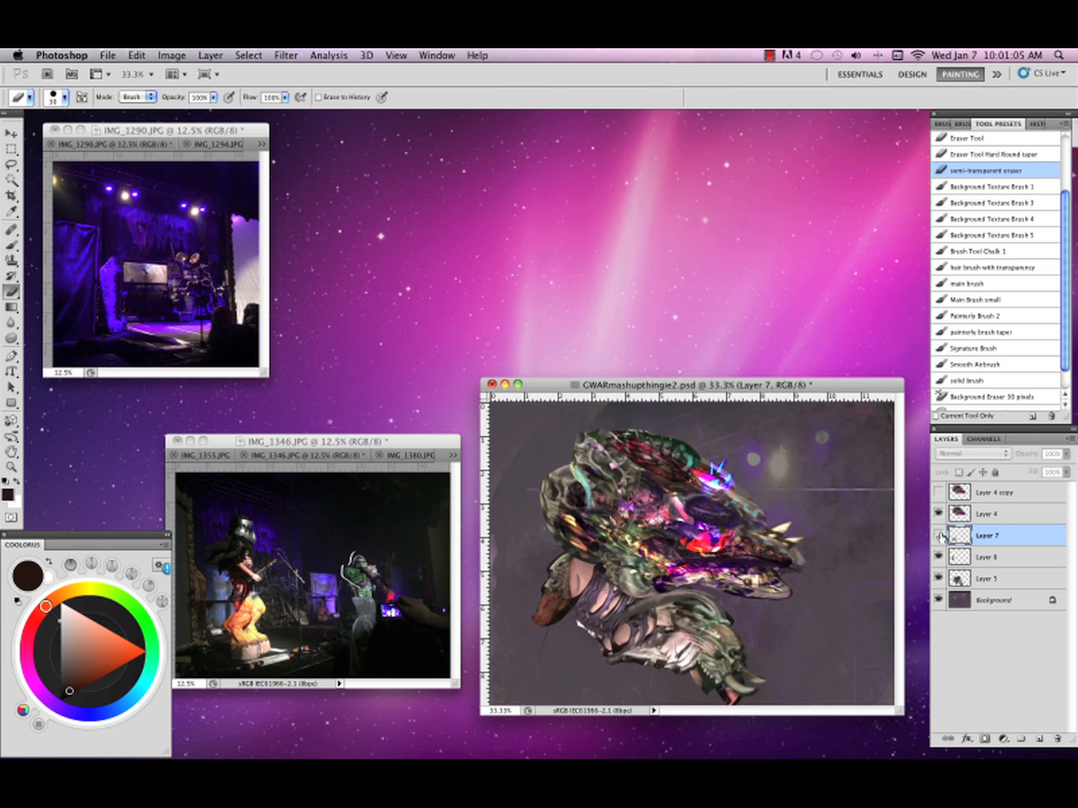
Merge Layer 7 down into Layer 6, and merge Layer 6 down into Layer 5.
left_click(1072, 440)
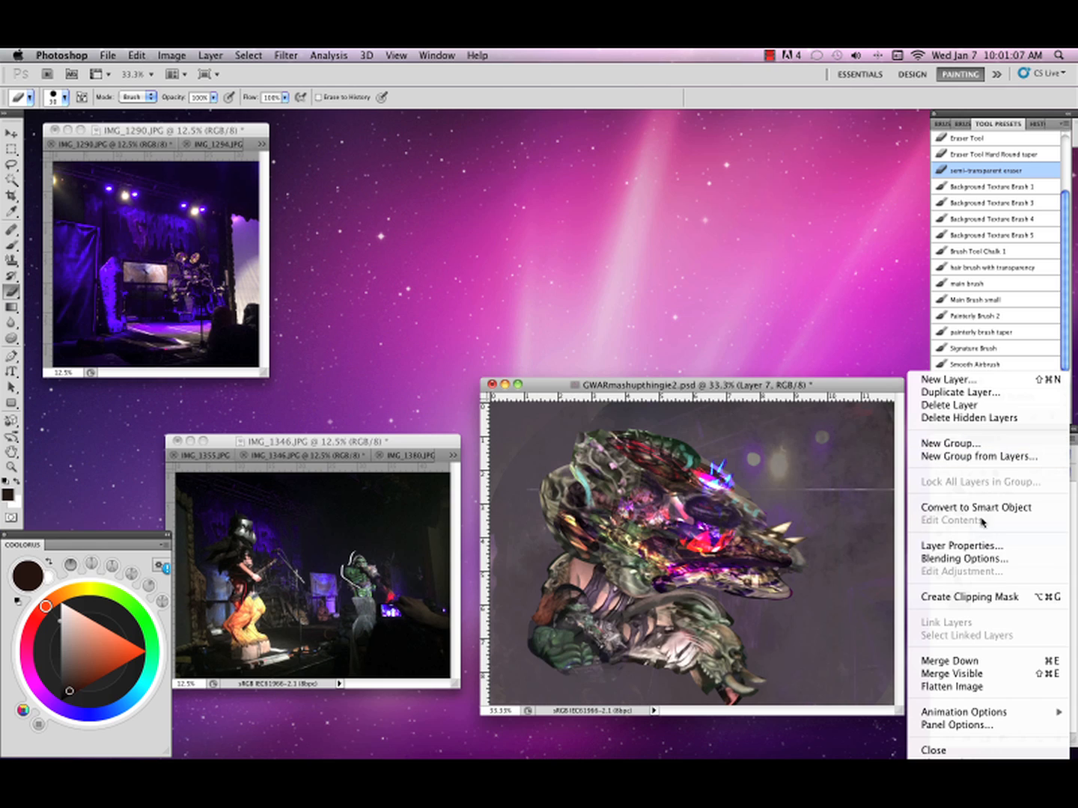
left_click(947, 661)
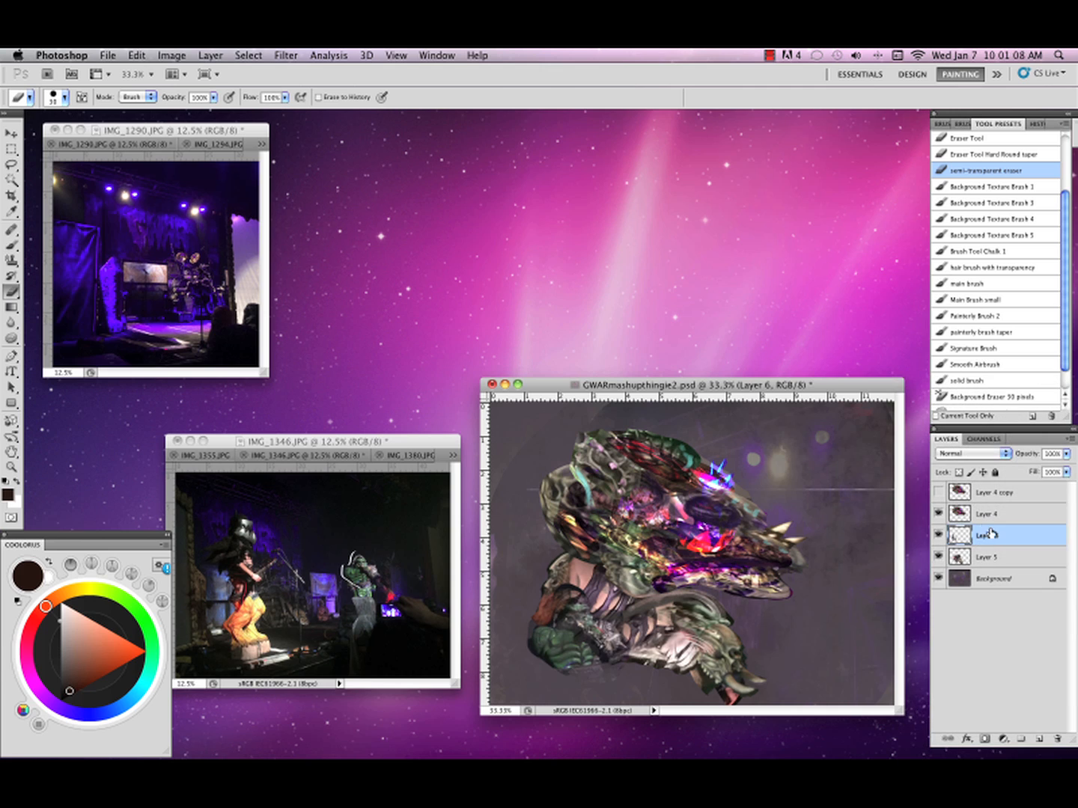
left_click(1072, 440)
left_click(945, 659)
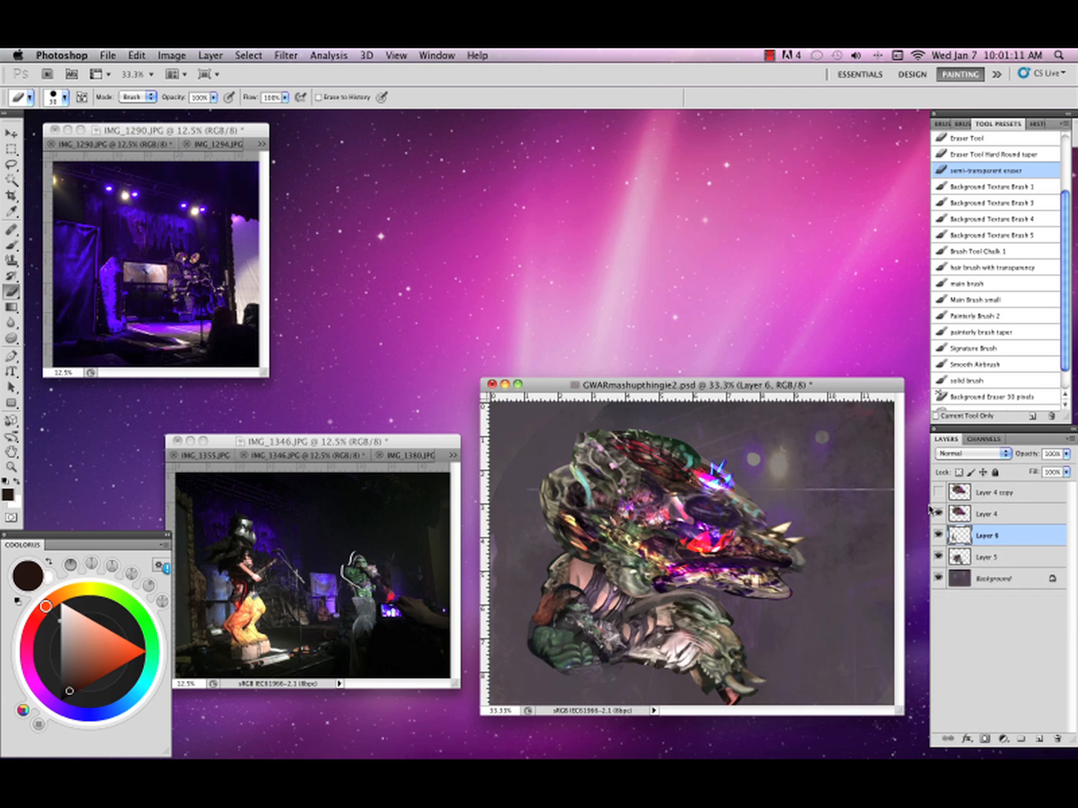
Lasso the guitarist's orange furry legs in IMG_1346.JPG and move them into the collage over the lower figure.
left_click(436, 448)
key("l")
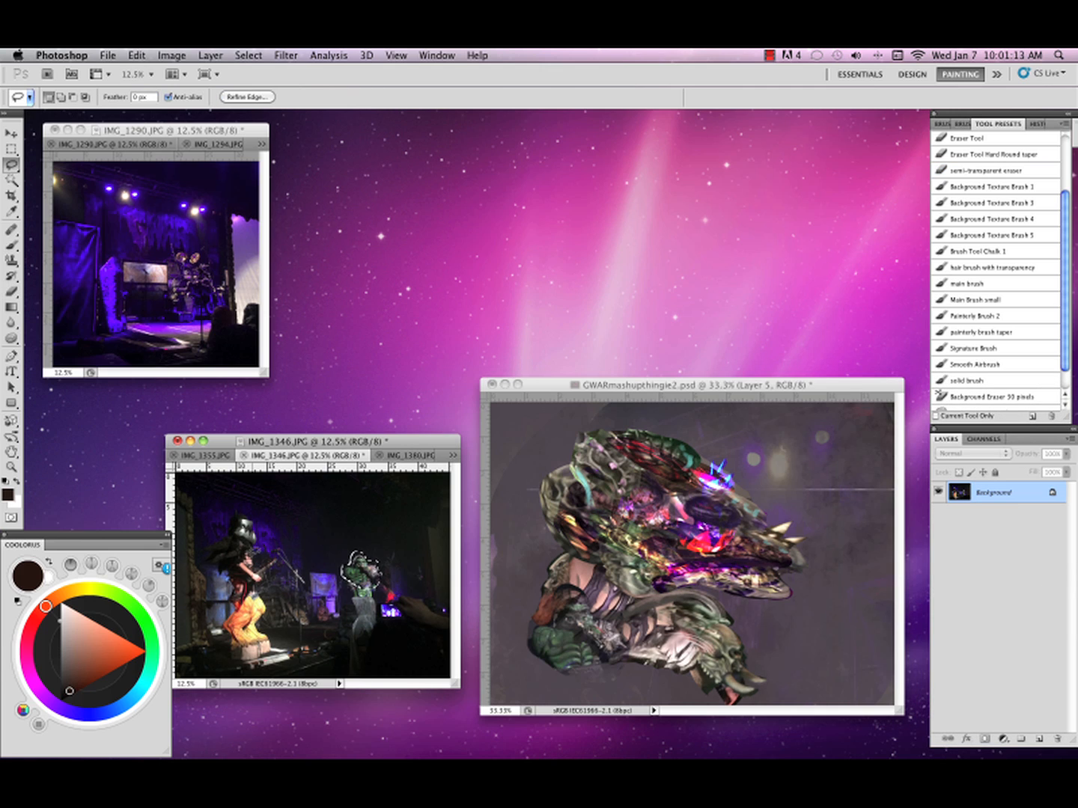
left_click_drag(252, 556, 256, 550)
mouse_move(262, 601)
left_mouse_down()
mouse_move(265, 625)
mouse_move(231, 651)
mouse_move(270, 633)
mouse_move(267, 624)
mouse_move(251, 640)
mouse_move(645, 653)
mouse_move(676, 678)
left_mouse_up()
key("v")
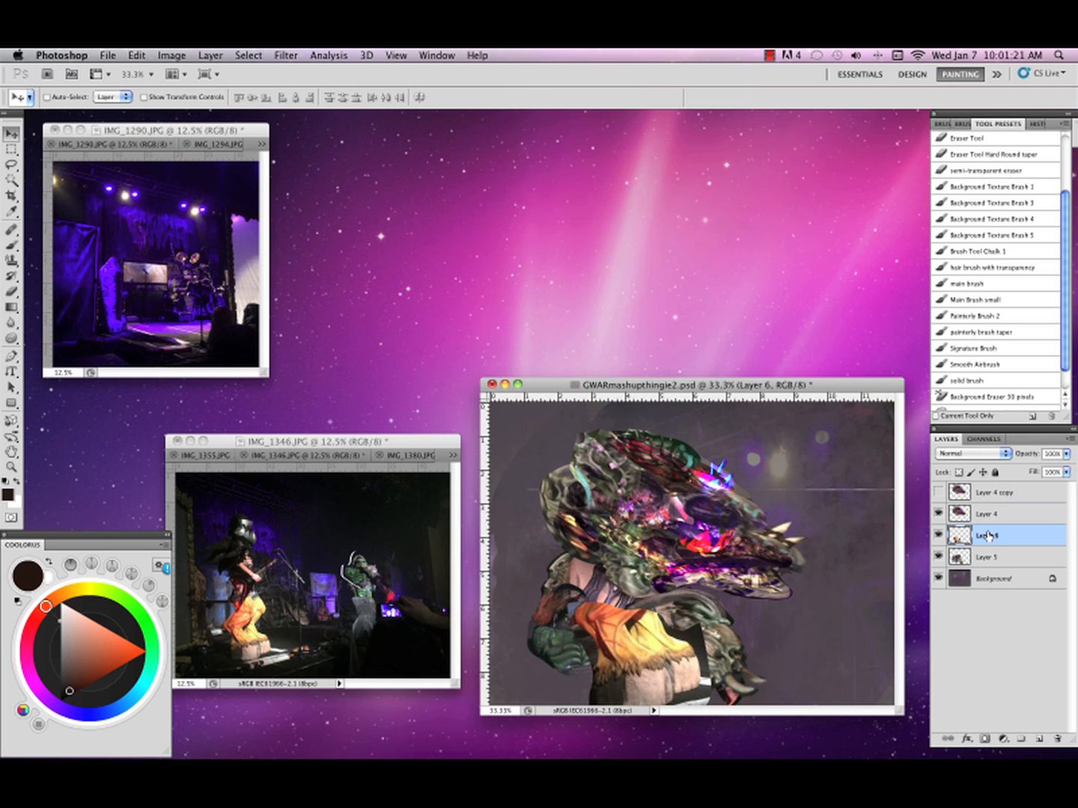
Place Layer 6 with the orange legs beneath Layer 5 in the layer order.
double_click(1023, 539)
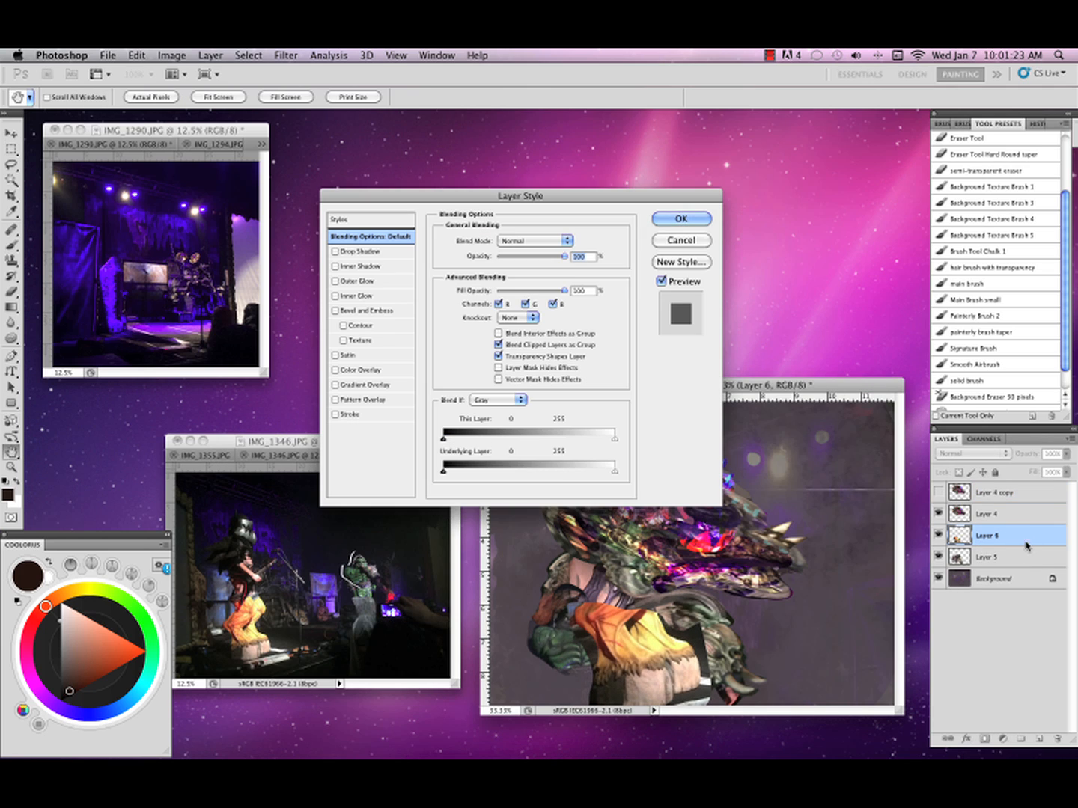
left_click(698, 239)
left_click_drag(1003, 540, 977, 554)
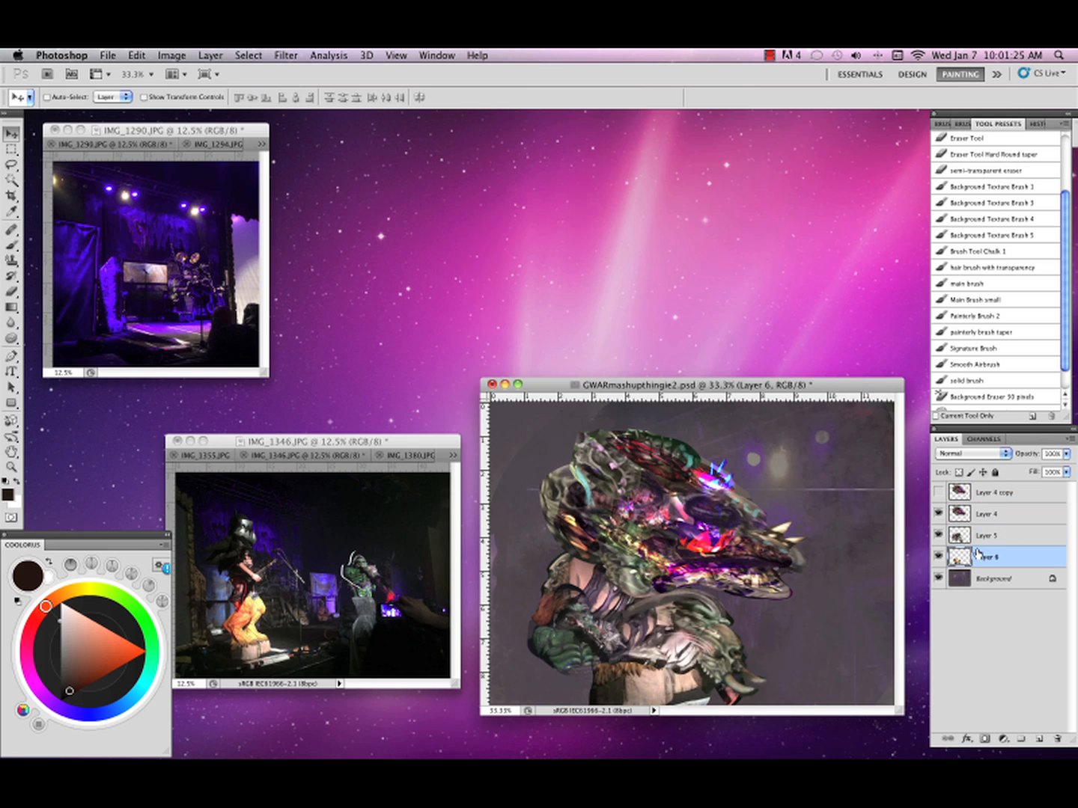
Transform the orange leg piece on Layer 6 into a wide base behind the lower figure's torso and arm.
left_click_drag(820, 383, 804, 305)
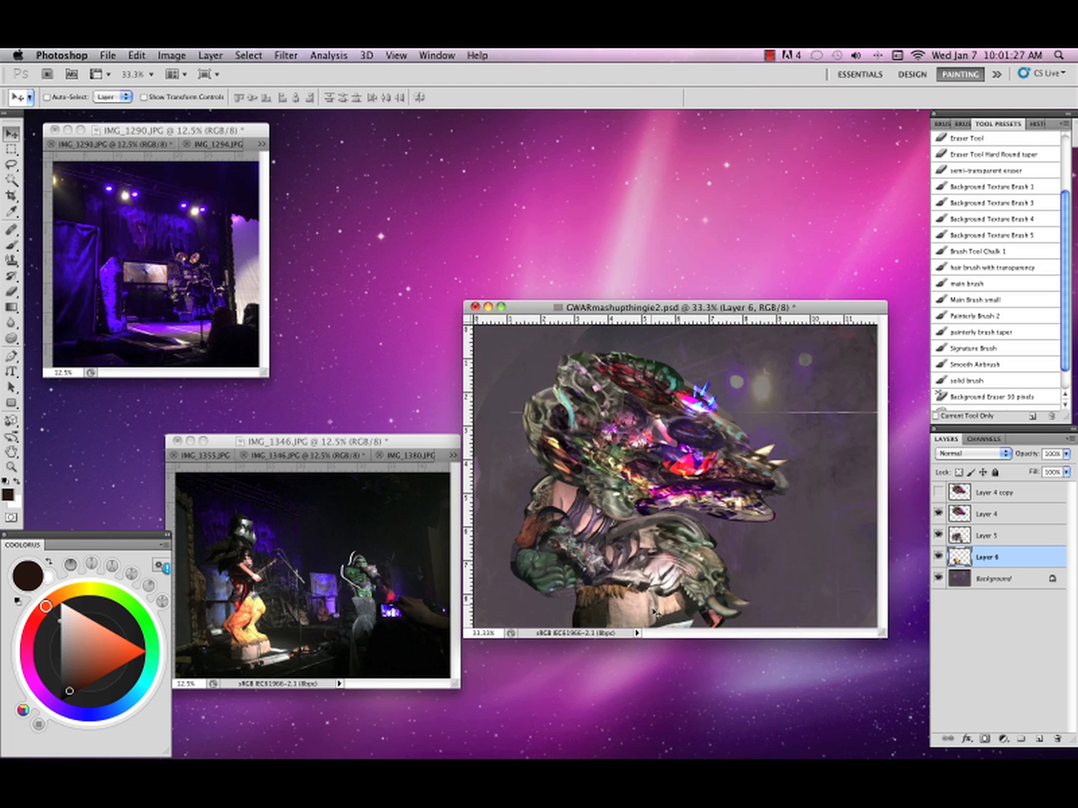
left_click_drag(654, 611, 730, 622)
key("super+t")
left_click_drag(684, 576, 658, 580)
key("Return")
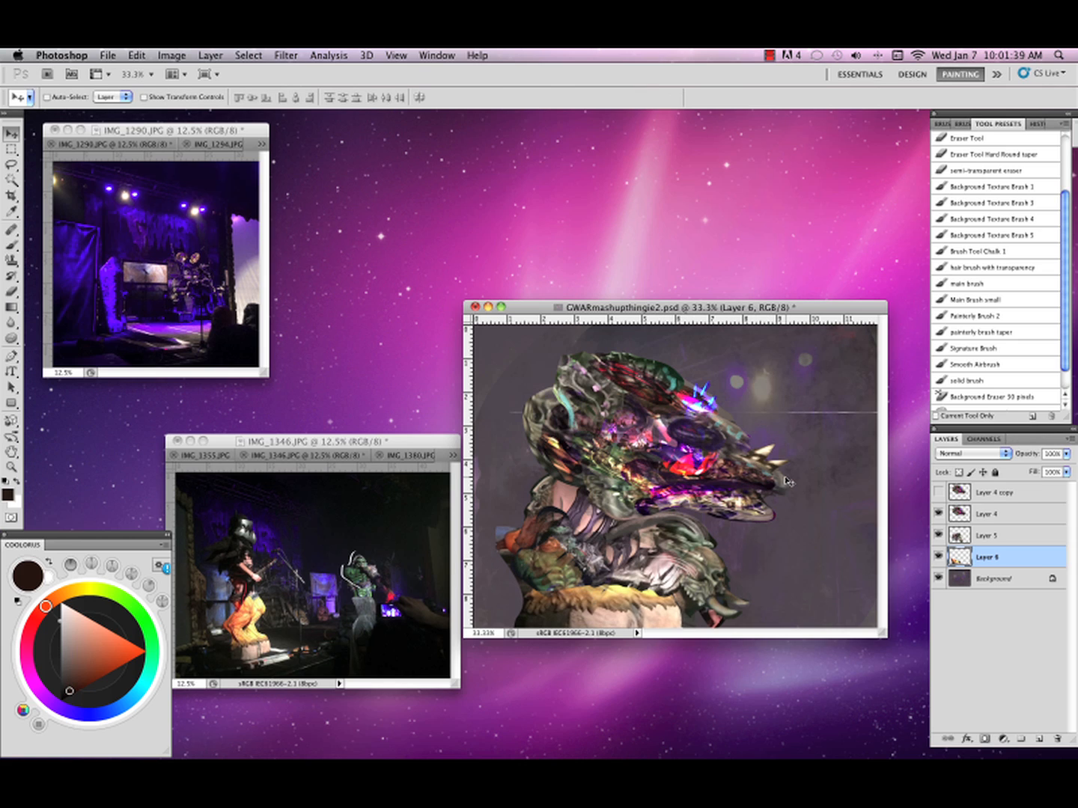
Darken the orange leg piece on Layer 6 by lowering its lightness with a Hue/Saturation adjustment.
left_click(939, 557)
left_click(938, 557)
left_click(172, 60)
mouse_move(196, 97)
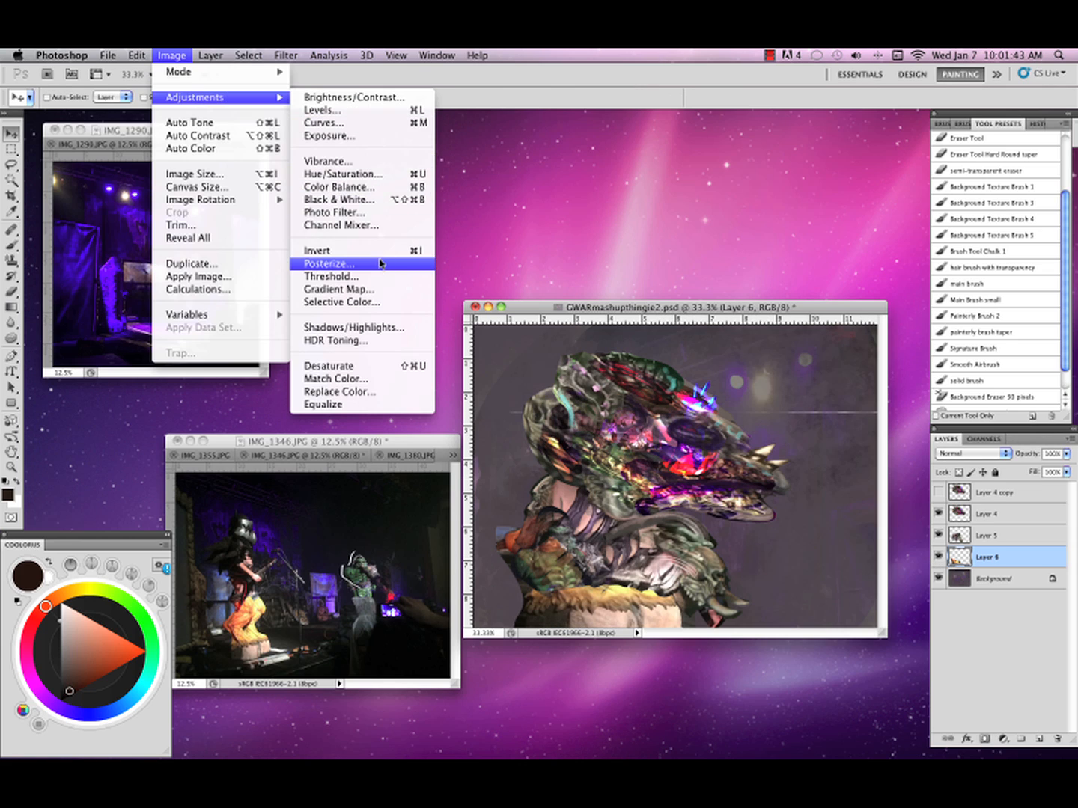
left_click(423, 178)
left_click_drag(589, 351, 561, 355)
left_click(733, 207)
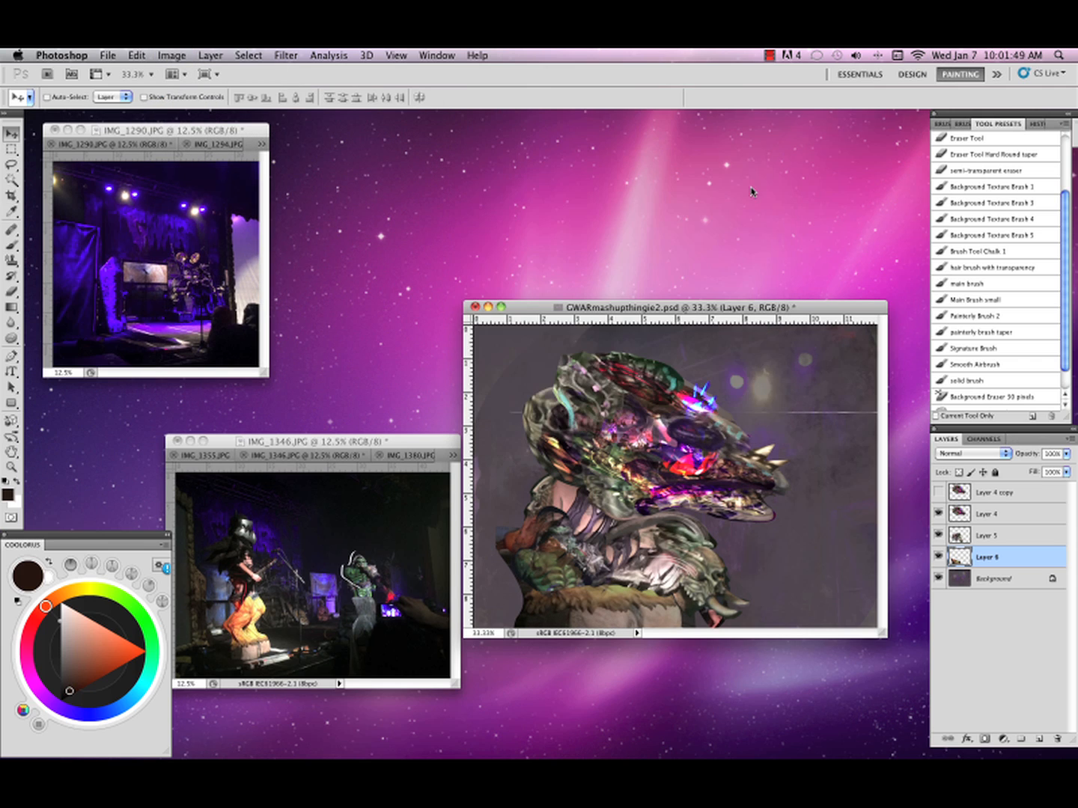
Merge Layer 5 down into Layer 6 to combine the torso with its darkened base.
left_click(939, 556)
left_click(940, 556)
left_click(987, 536)
left_click(1071, 440)
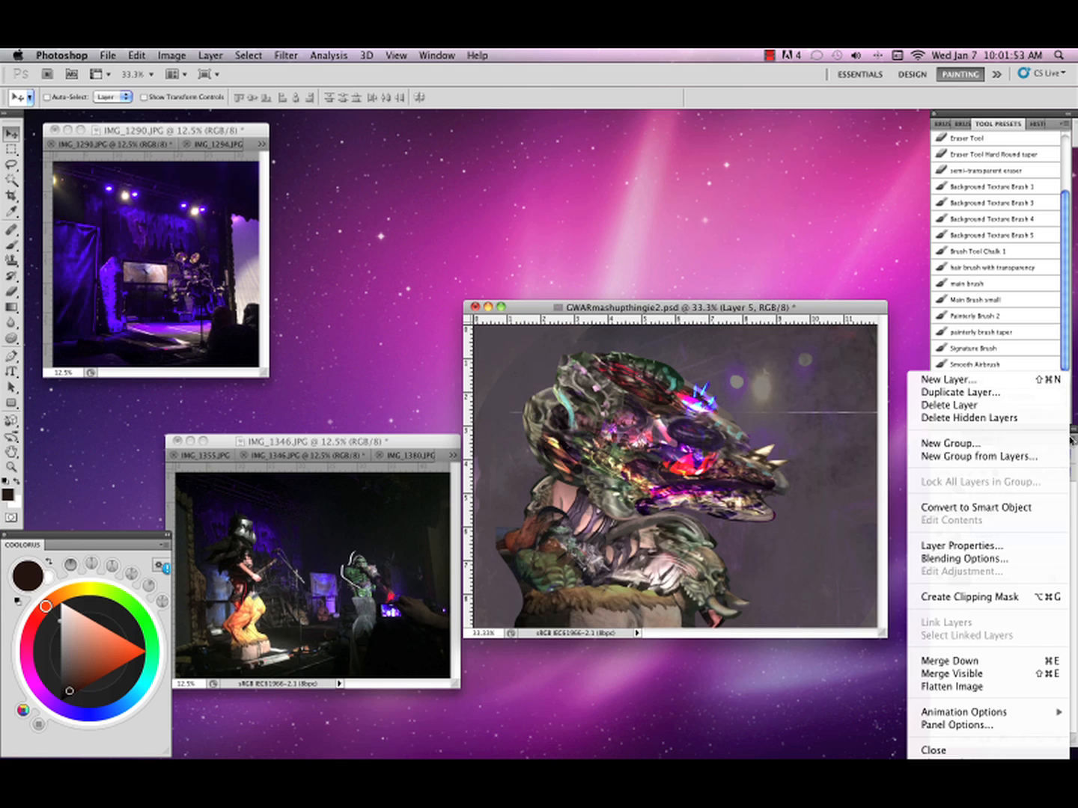
left_click(944, 661)
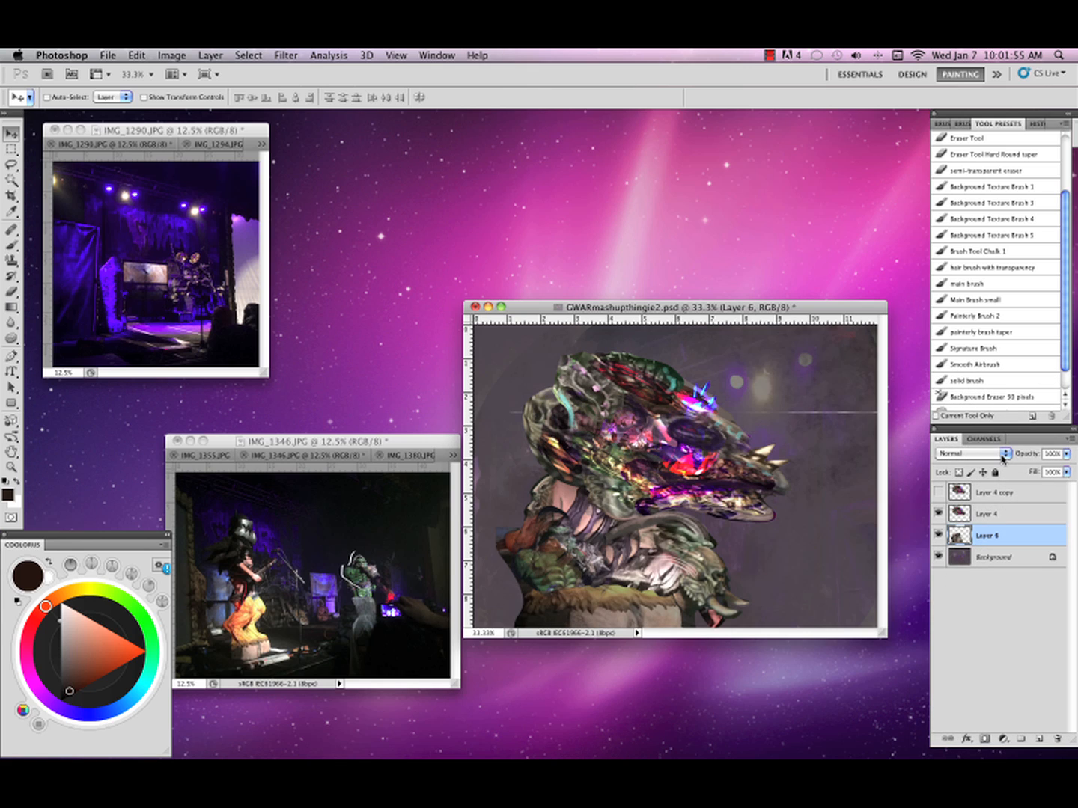
Lasso a narrow strip of the guitarist's red and orange leg in IMG_1346.JPG and move it onto the creature's lower torso.
left_click(263, 574)
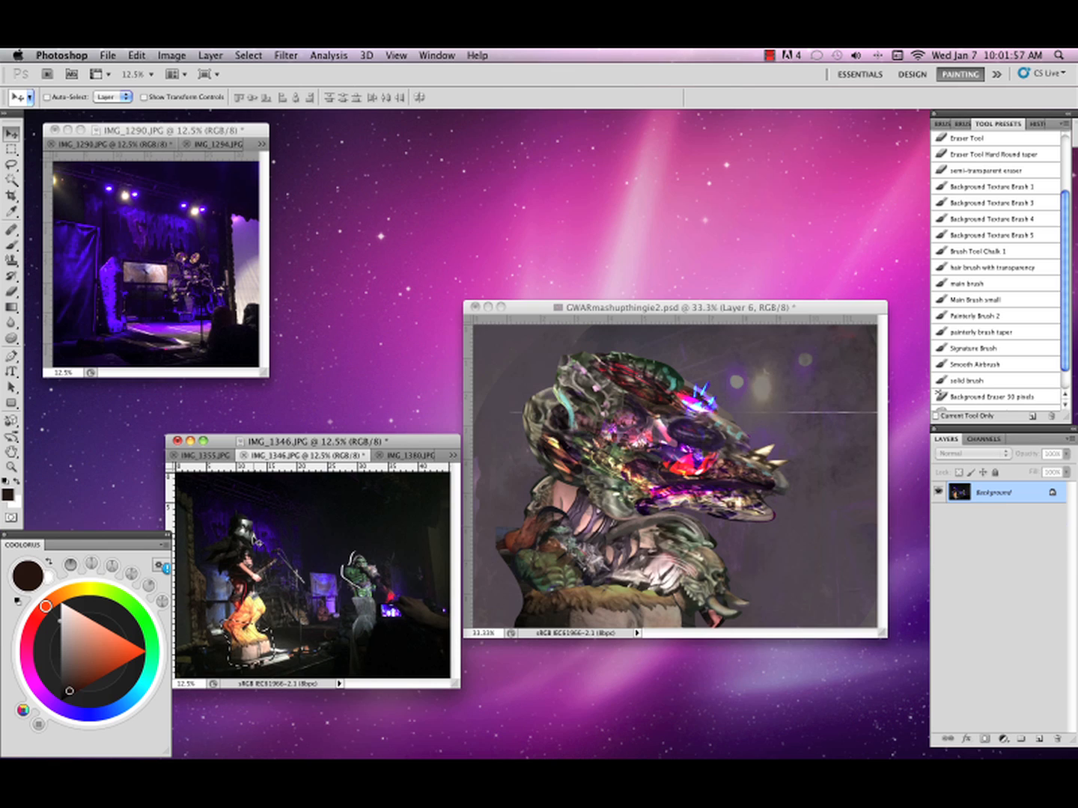
key("l")
key("super+d")
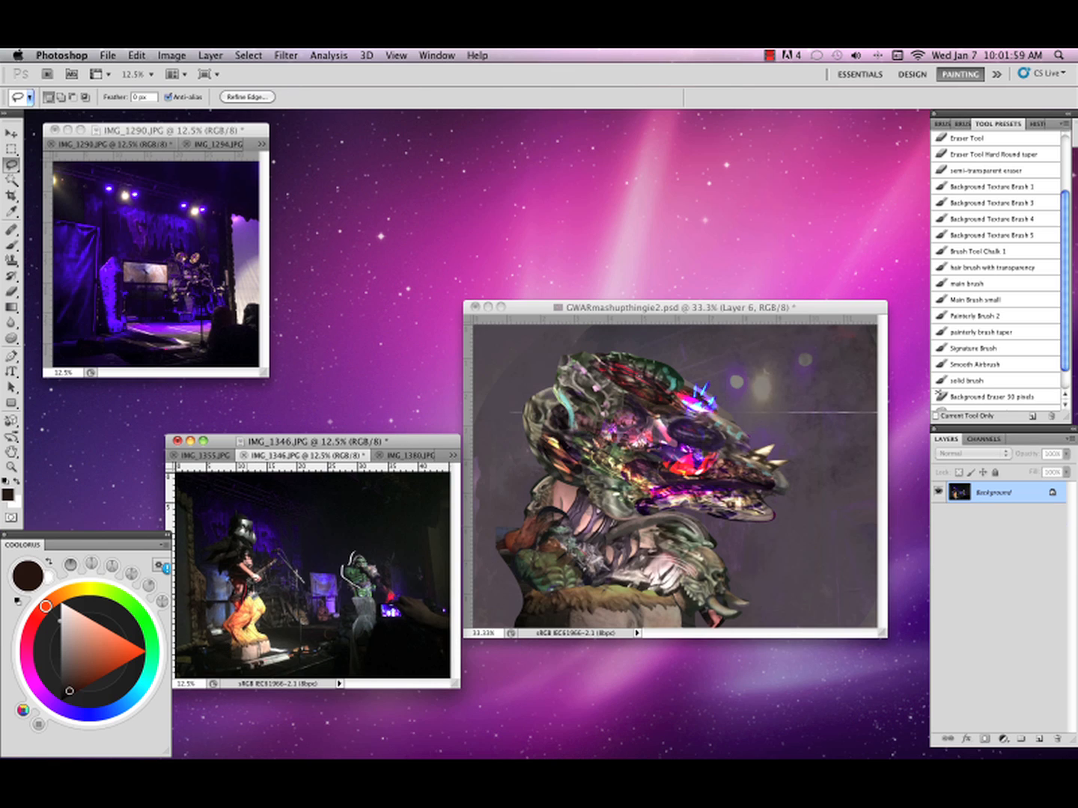
key("v")
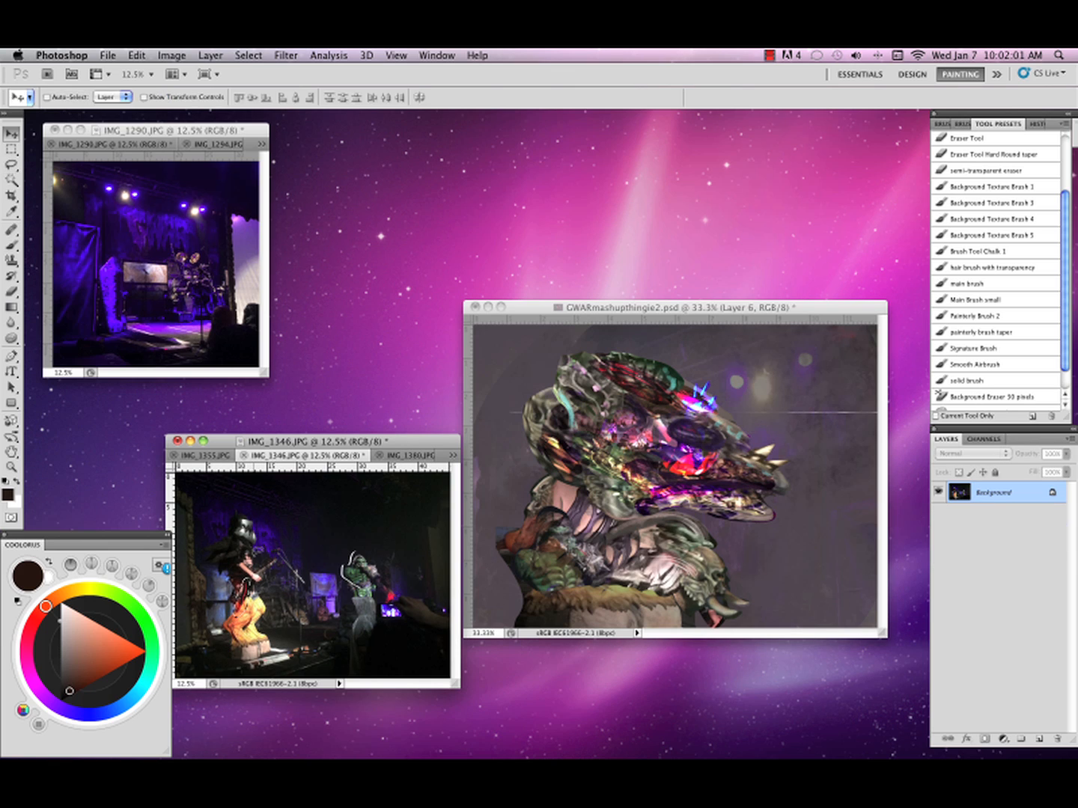
left_click_drag(280, 587, 648, 574)
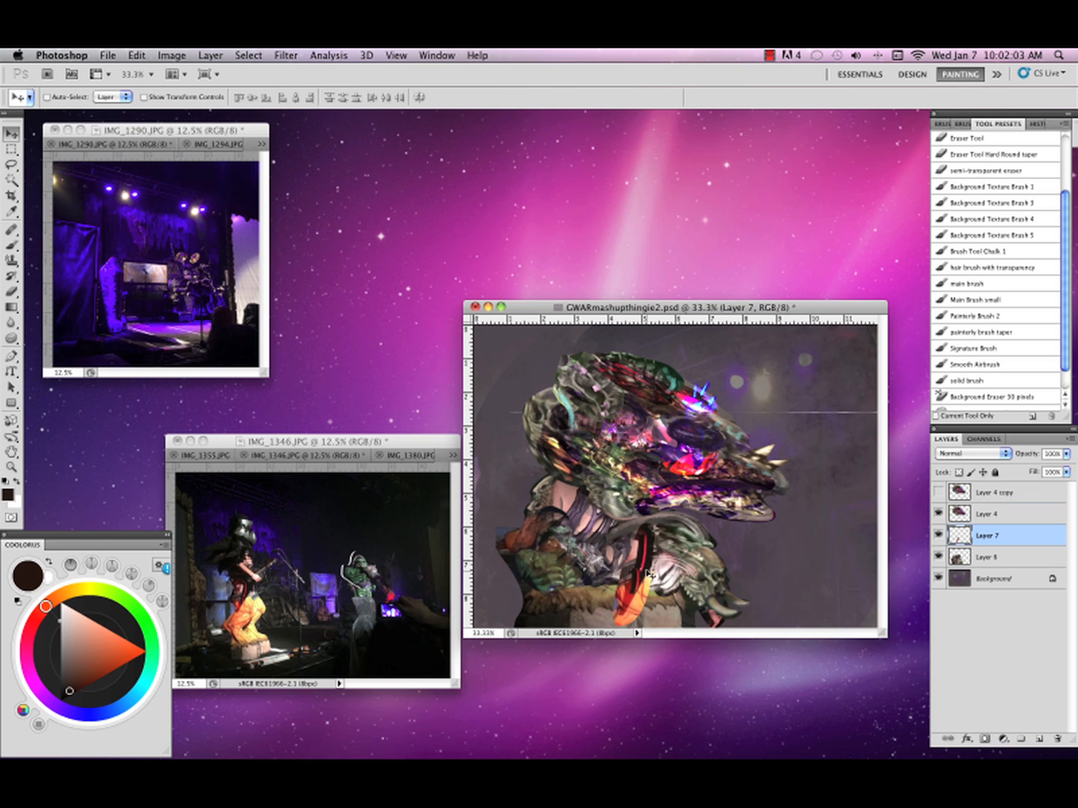
Rotate the orange strip on Layer 7 by about 44° and place it diagonally beneath the creature's arm.
key("ctrl+t")
left_click_drag(722, 488, 738, 561)
left_click_drag(671, 554, 643, 561)
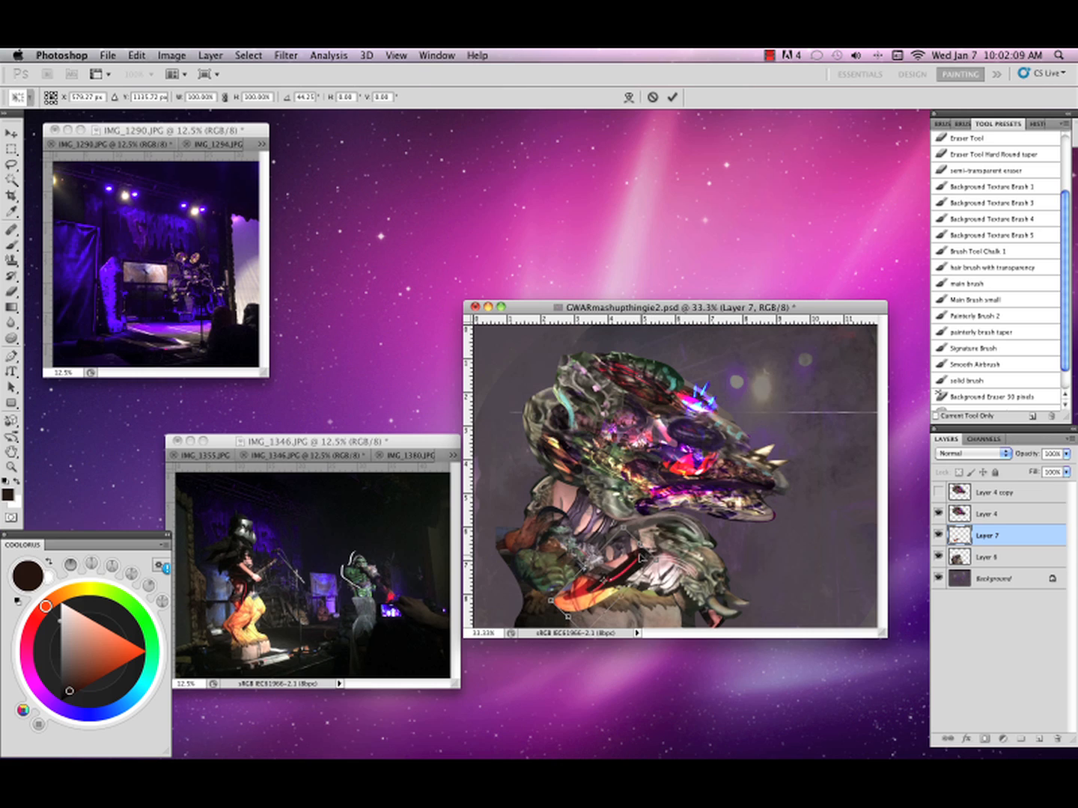
key("Return")
Try the Color Dodge and Hard Light blend modes on Layer 7, and settle on Overlay.
left_click(971, 454)
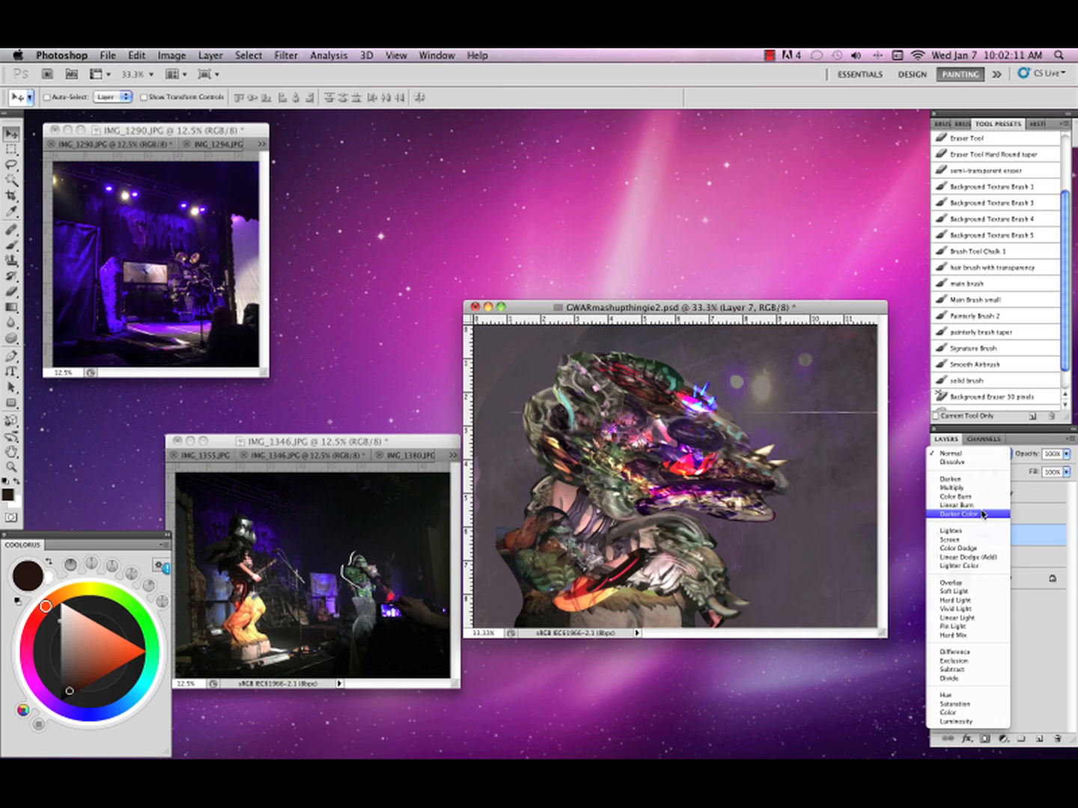
left_click(986, 549)
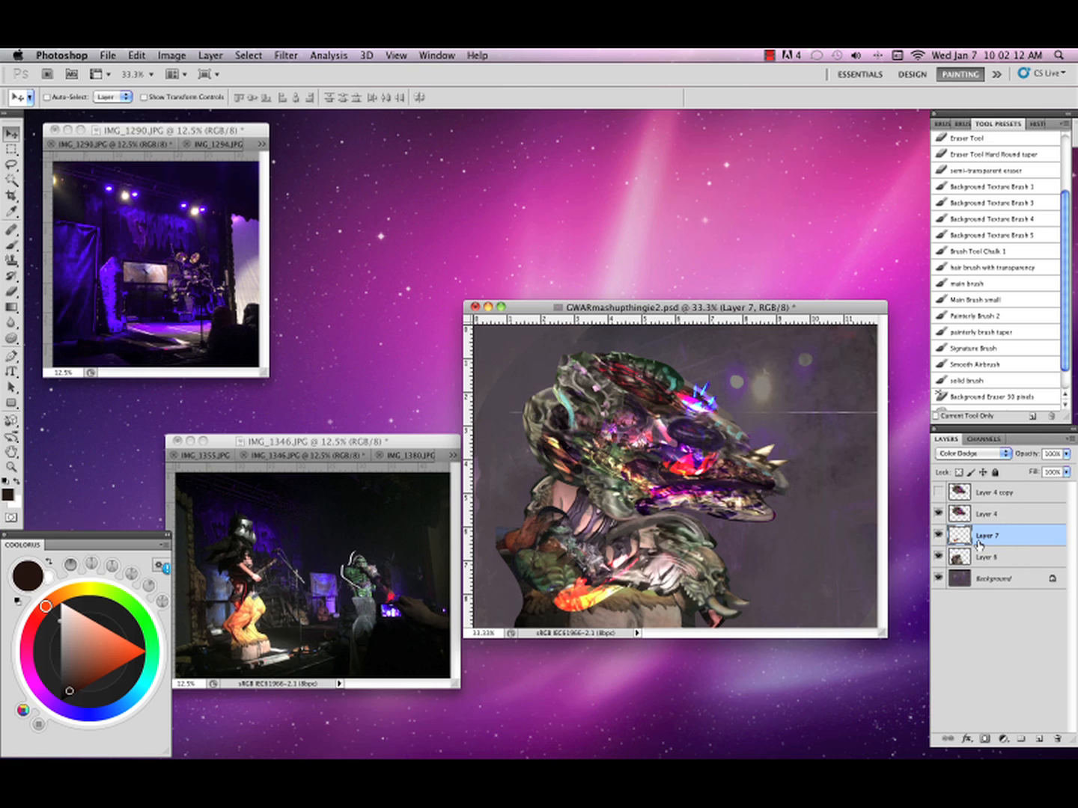
left_click(1007, 455)
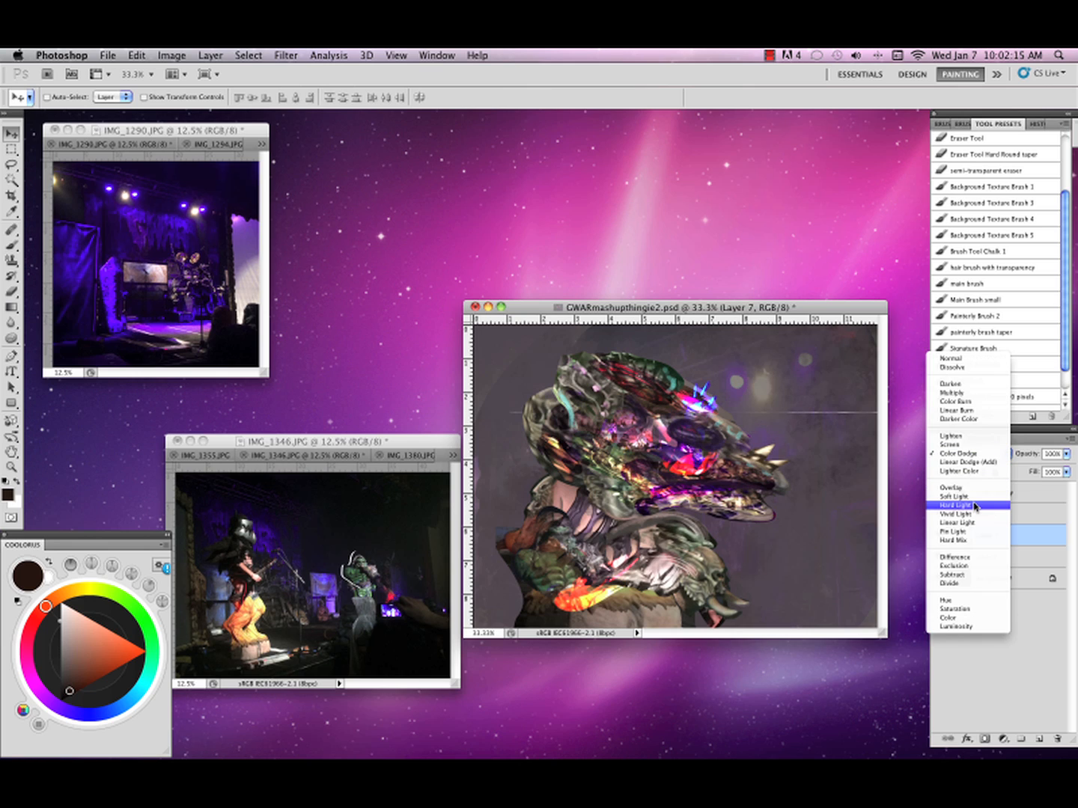
left_click(976, 506)
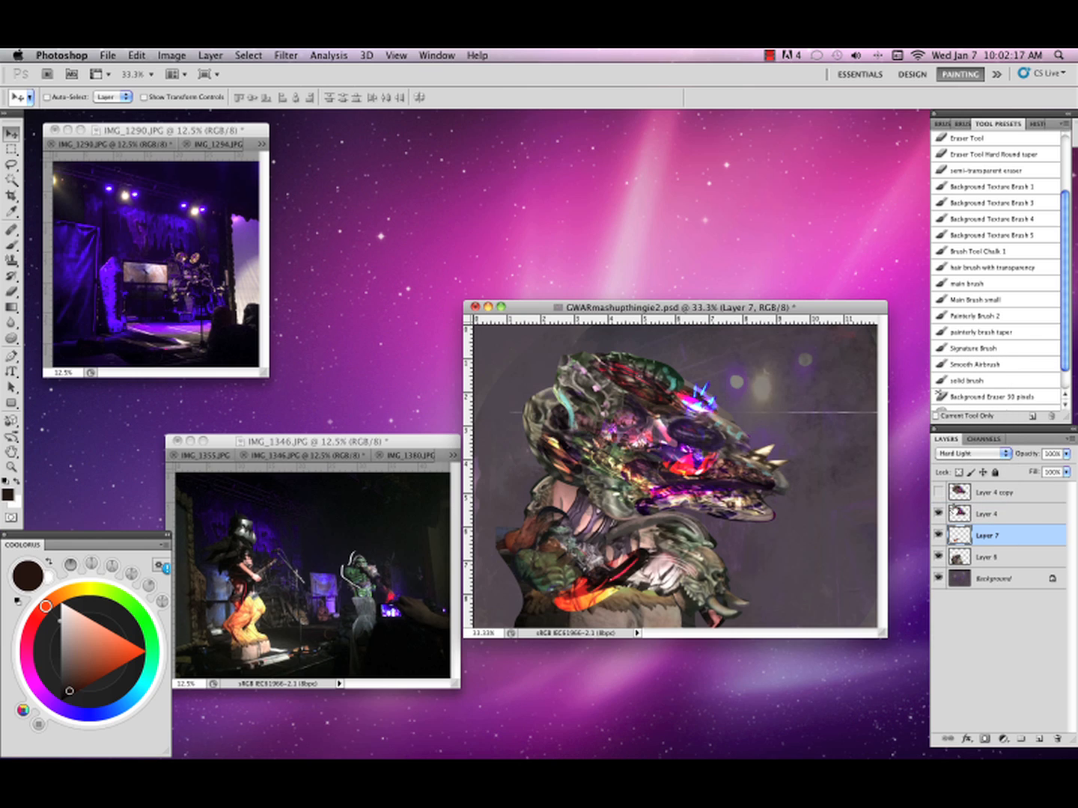
left_click(945, 455)
left_click(940, 438)
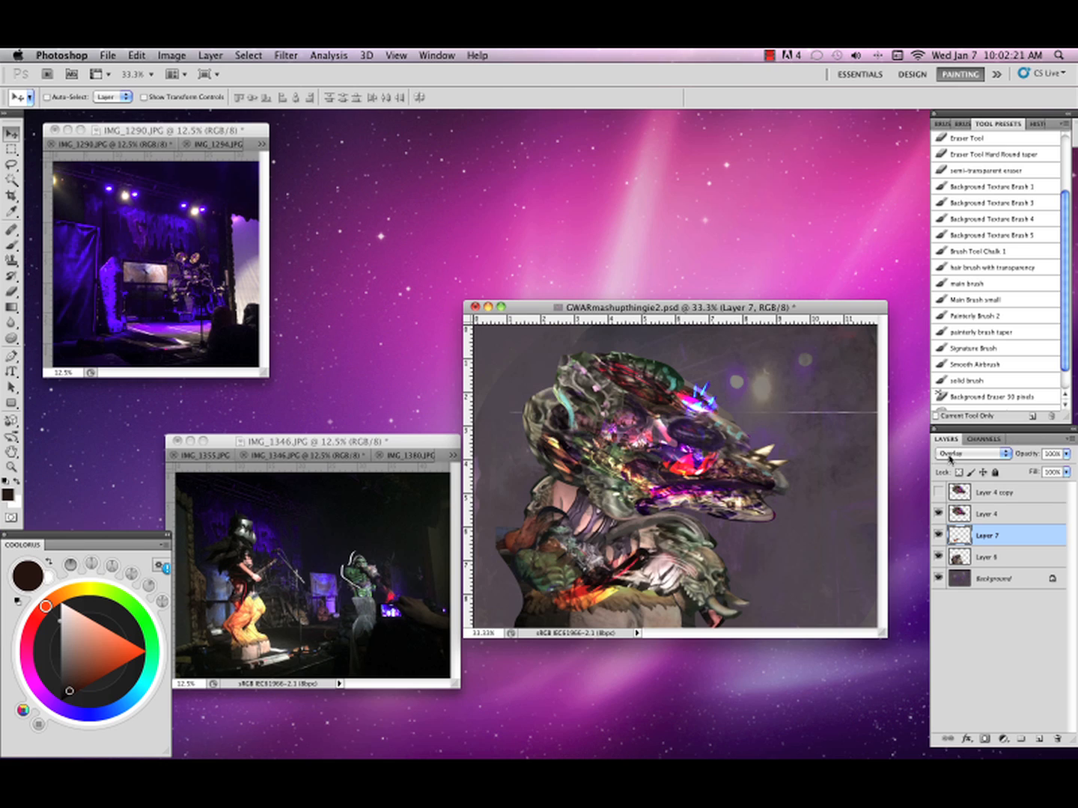
Blend the orange strip's edges with the semi-transparent eraser and merge Layer 7 down into Layer 6.
left_click(1035, 172)
left_click_drag(607, 592, 605, 596)
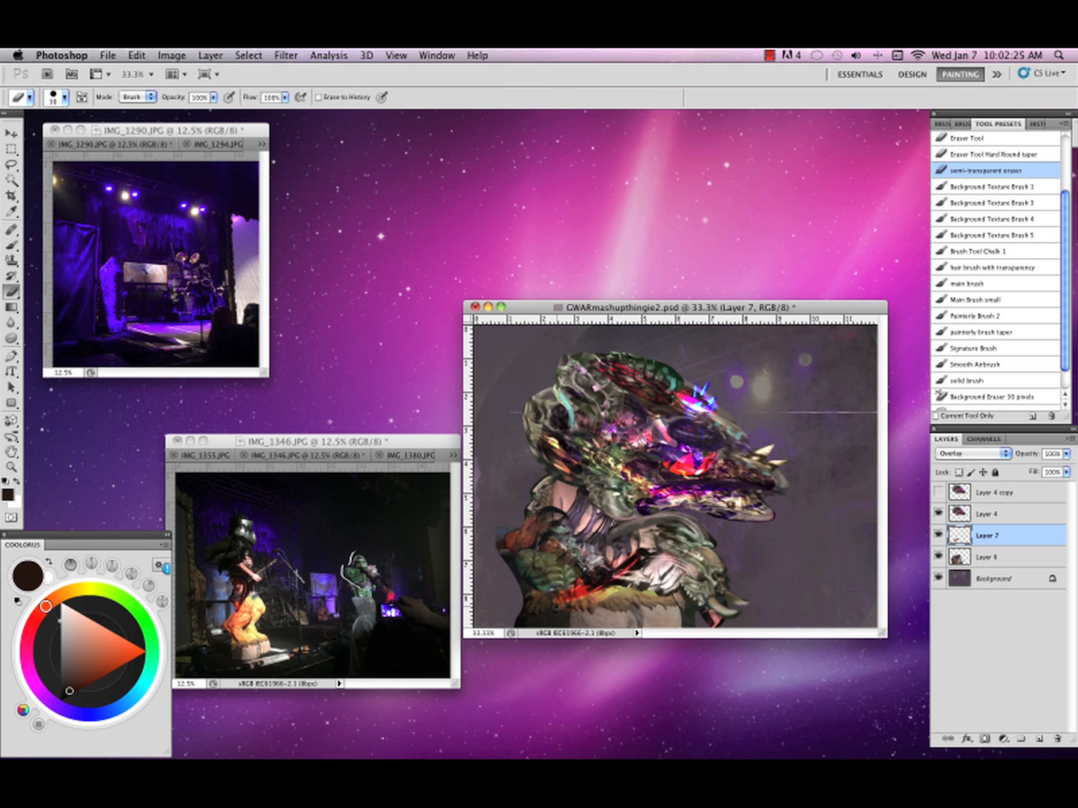
left_click(940, 533)
left_click(939, 534)
key("v")
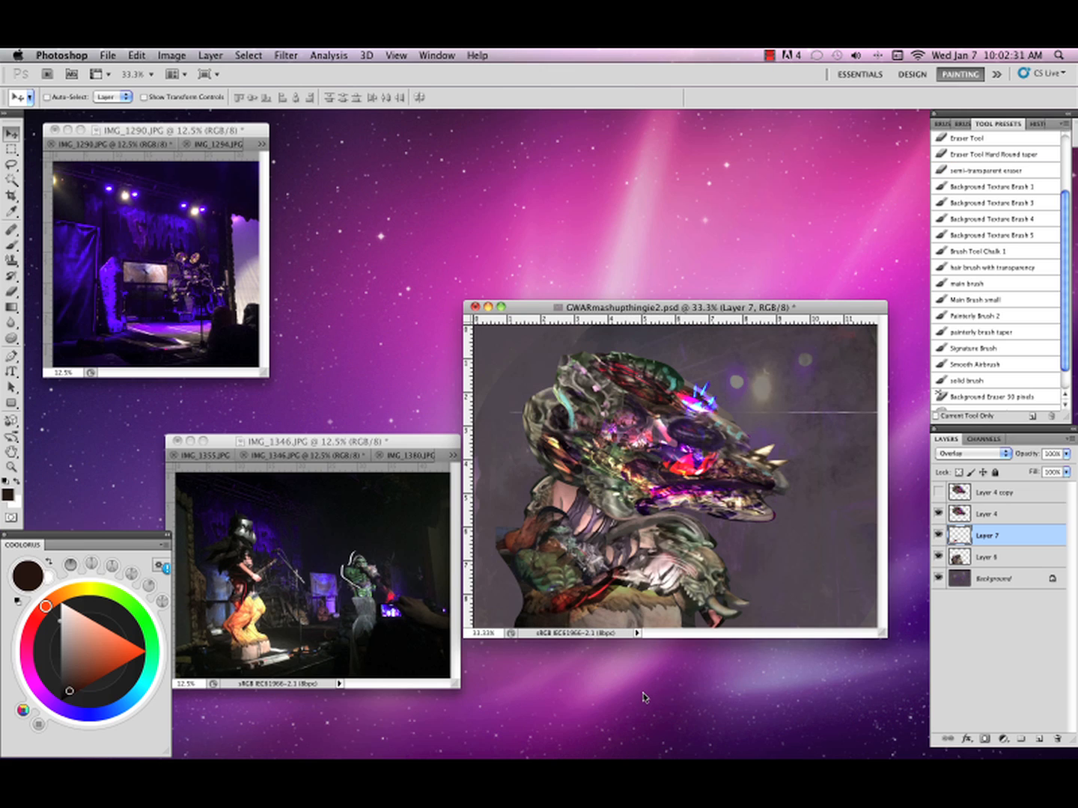
left_click(1071, 441)
left_click(898, 661)
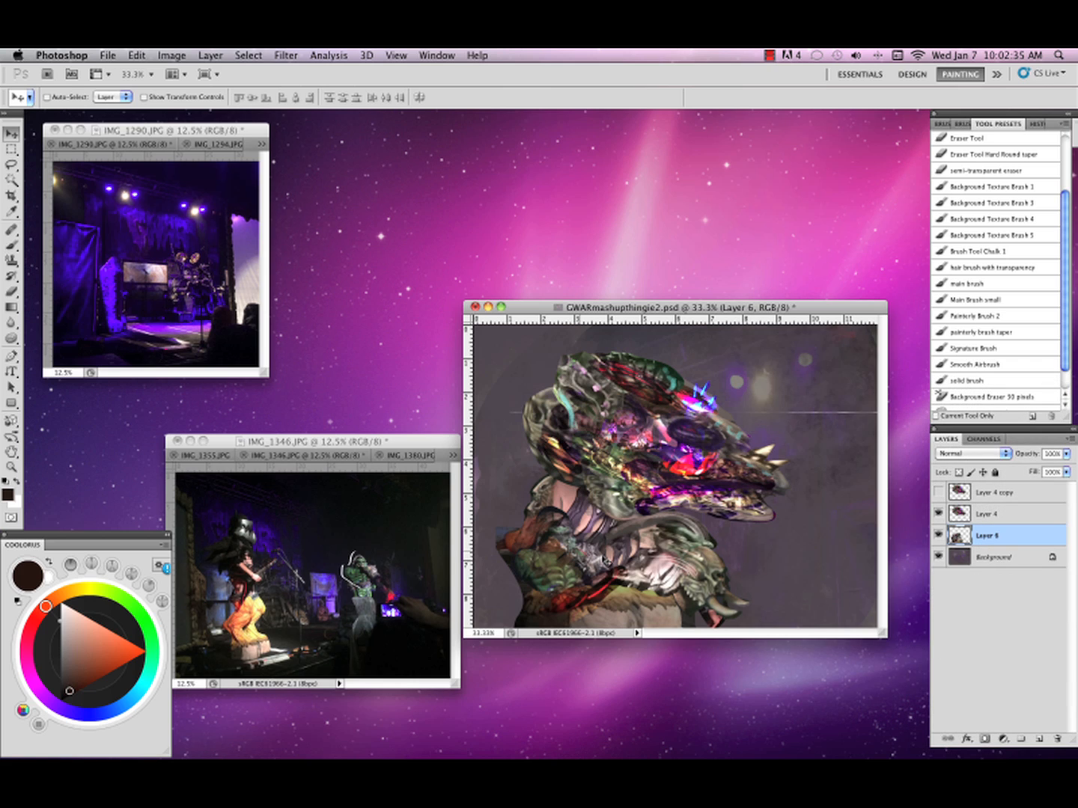
Bring up IMG_1355.JPG as the source photo.
left_click(414, 444)
left_click(204, 455)
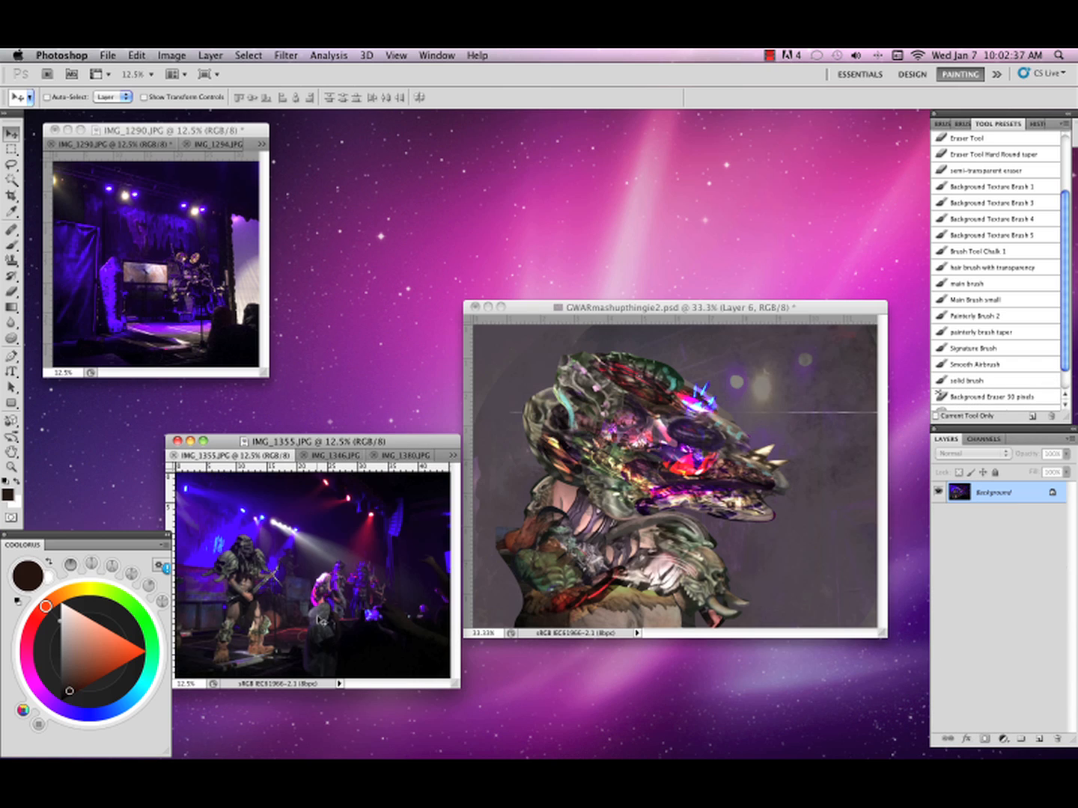
key("l")
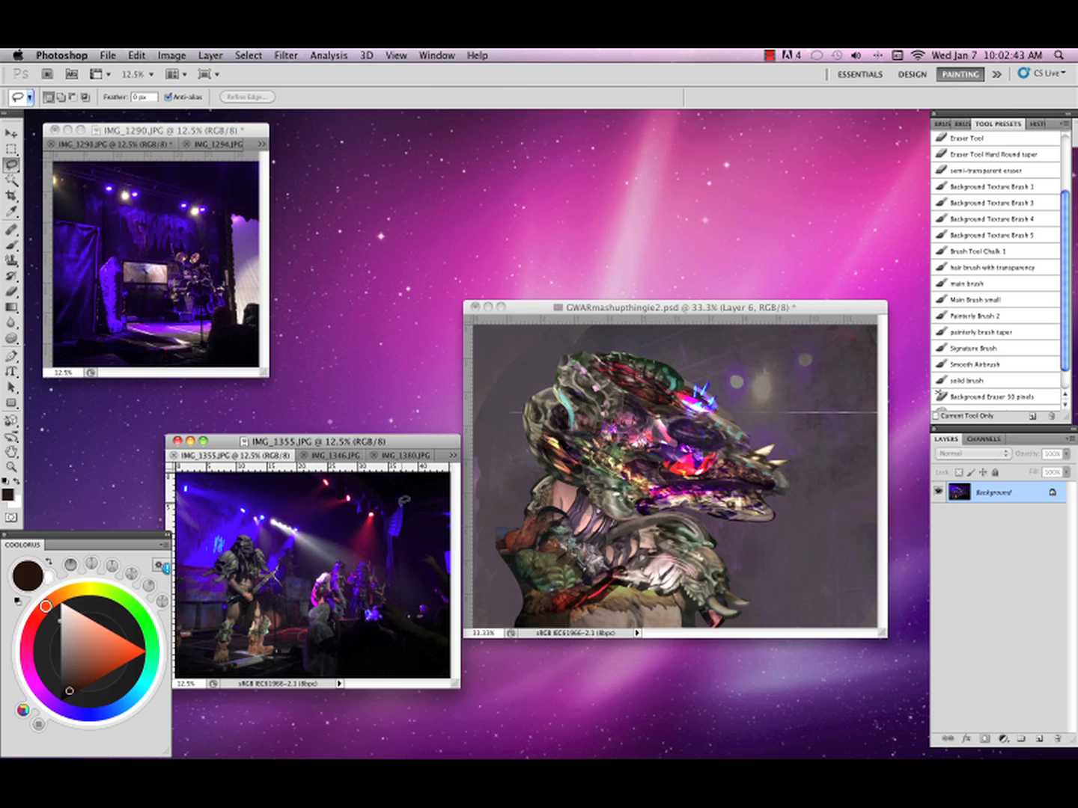
mouse_move(402, 497)
left_mouse_down()
mouse_move(390, 518)
mouse_move(398, 538)
mouse_move(412, 500)
mouse_move(531, 591)
left_mouse_up()
key("v")
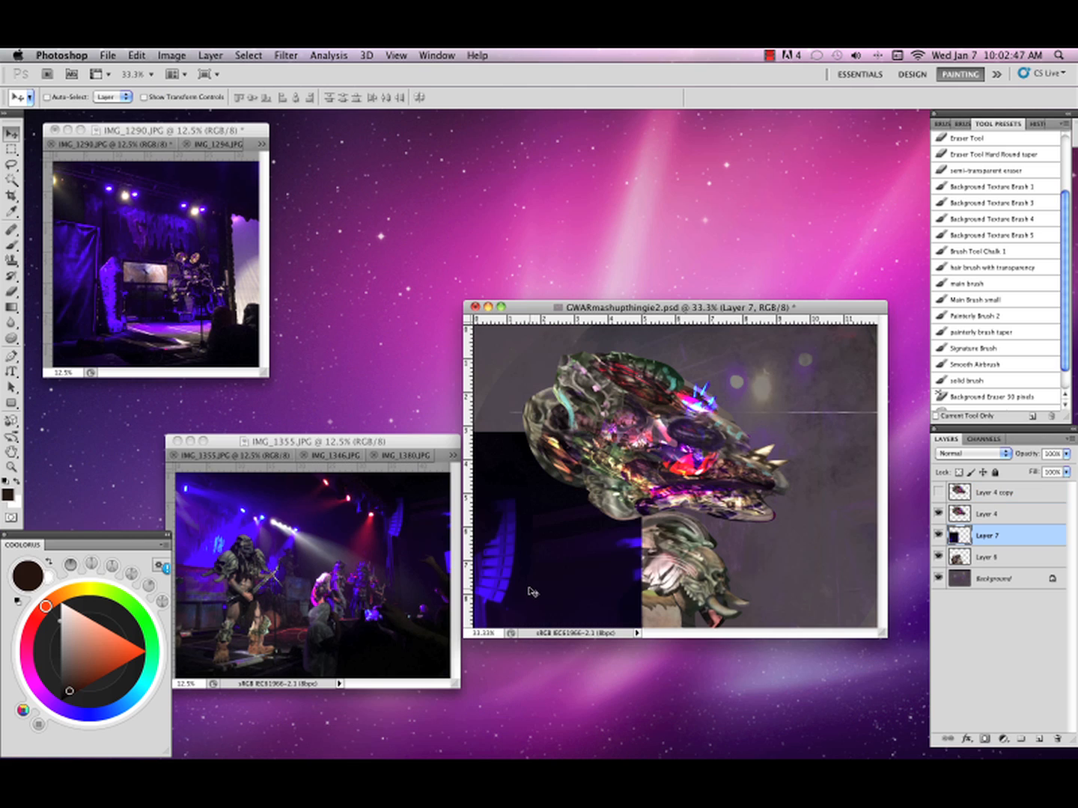
left_click_drag(994, 534, 1057, 739)
Lasso the blue-lit hanging speaker stack in IMG_1355.JPG and move it into the collage.
left_click(399, 526)
mouse_move(400, 526)
left_mouse_down()
mouse_move(536, 577)
mouse_move(524, 591)
mouse_move(486, 599)
mouse_move(503, 605)
left_mouse_up()
left_click_drag(503, 564, 453, 613)
Rotate the blue speaker piece on Layer 7 to about -152° and place it slanting down from the creature's rear shoulder.
key("super+t")
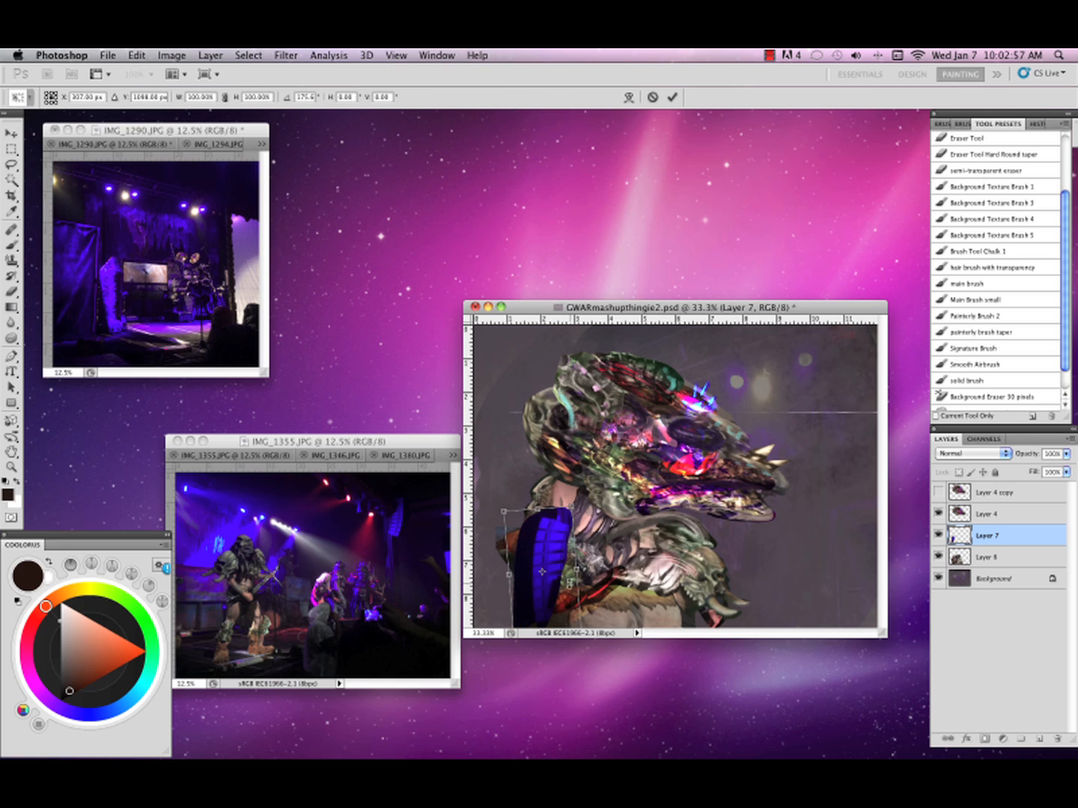
left_click_drag(552, 583, 515, 582)
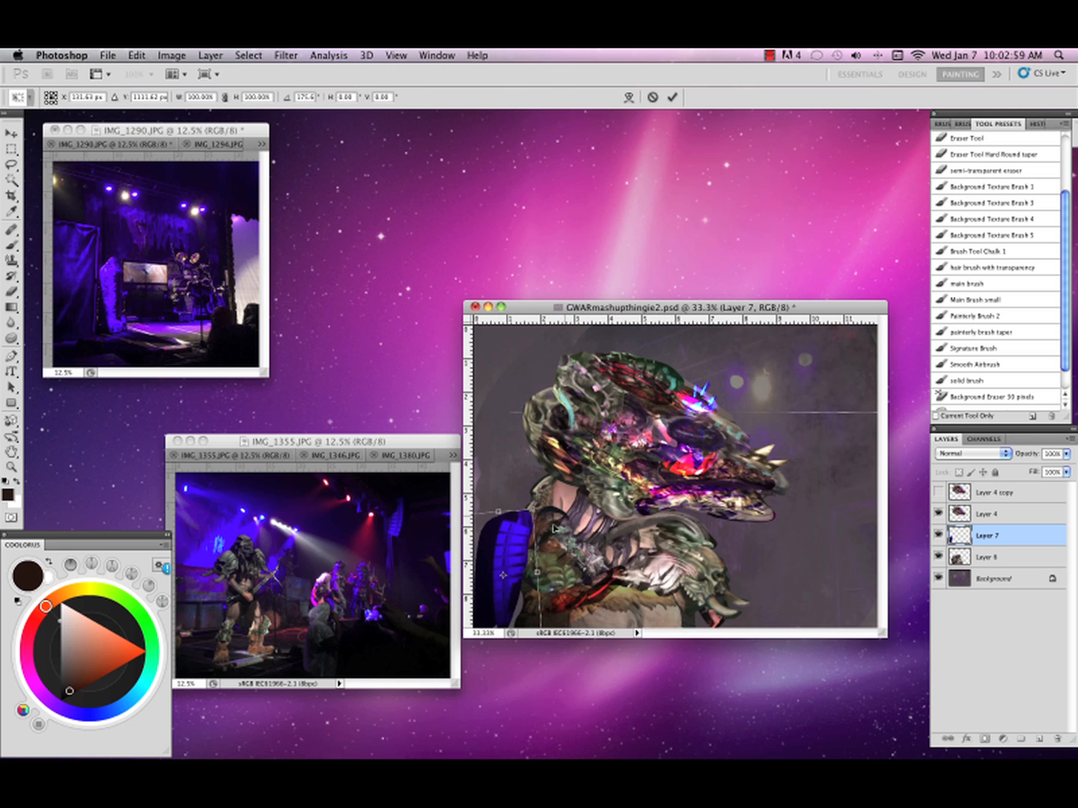
left_click_drag(598, 464, 637, 534)
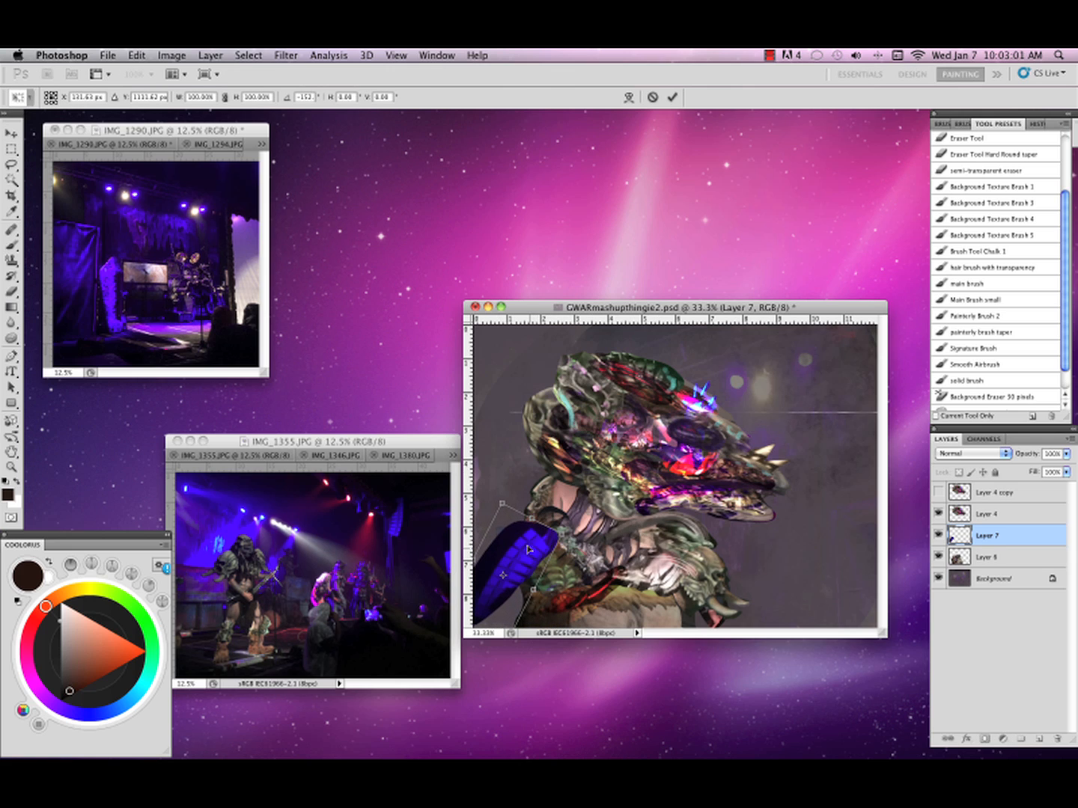
left_click_drag(536, 548, 523, 537)
key("Return")
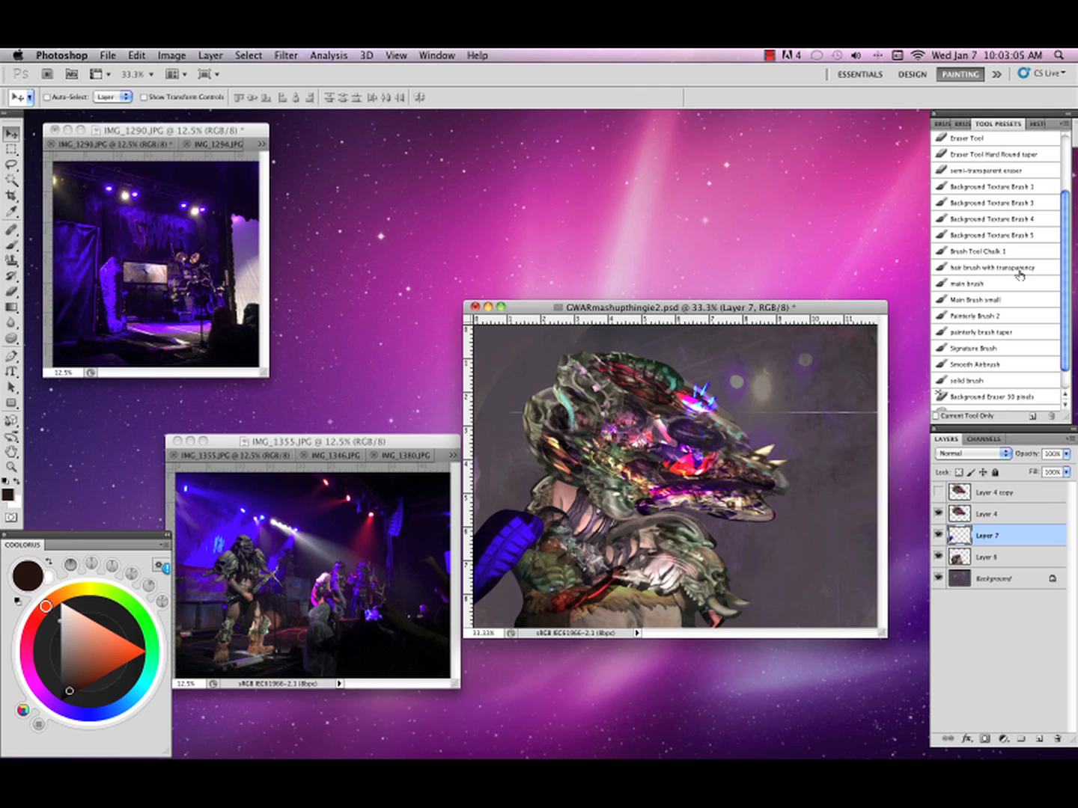
Trim the upper edge of the blue piece on Layer 7 with the semi-transparent eraser to blend it into the shoulder.
left_click(1036, 170)
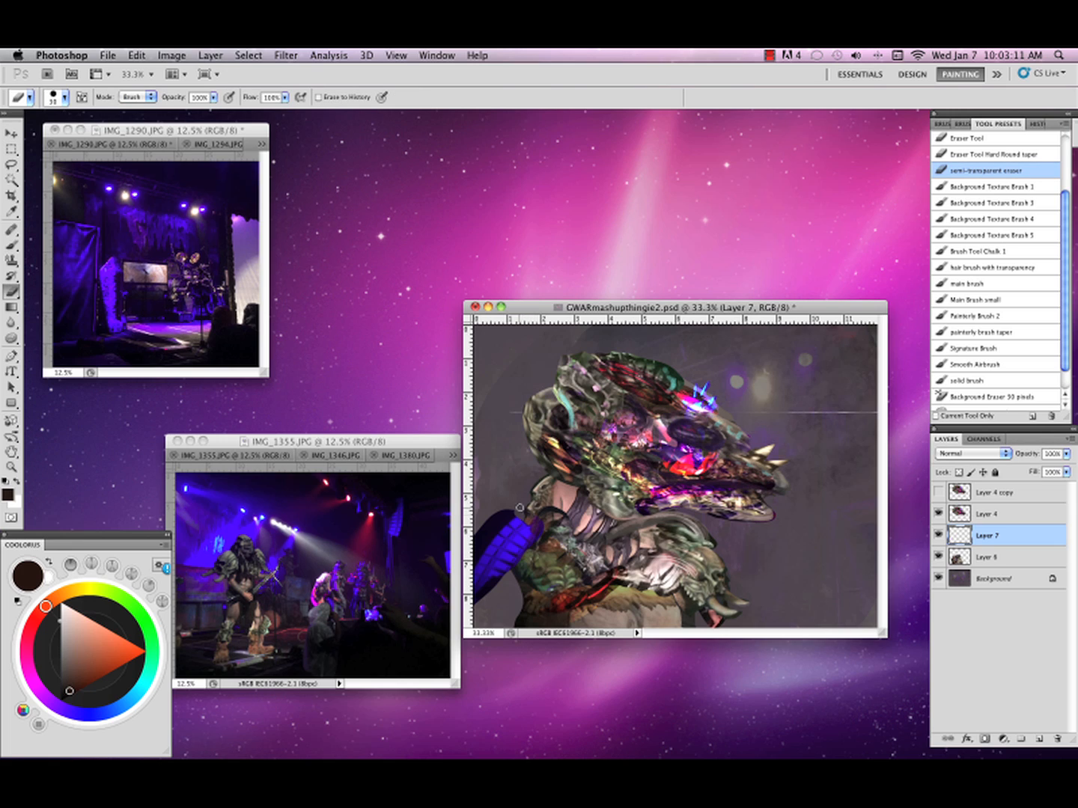
mouse_move(521, 511)
left_mouse_down()
mouse_move(482, 539)
mouse_move(476, 563)
left_mouse_up()
mouse_move(515, 518)
left_mouse_down()
mouse_move(471, 571)
mouse_move(503, 518)
mouse_move(476, 542)
left_mouse_up()
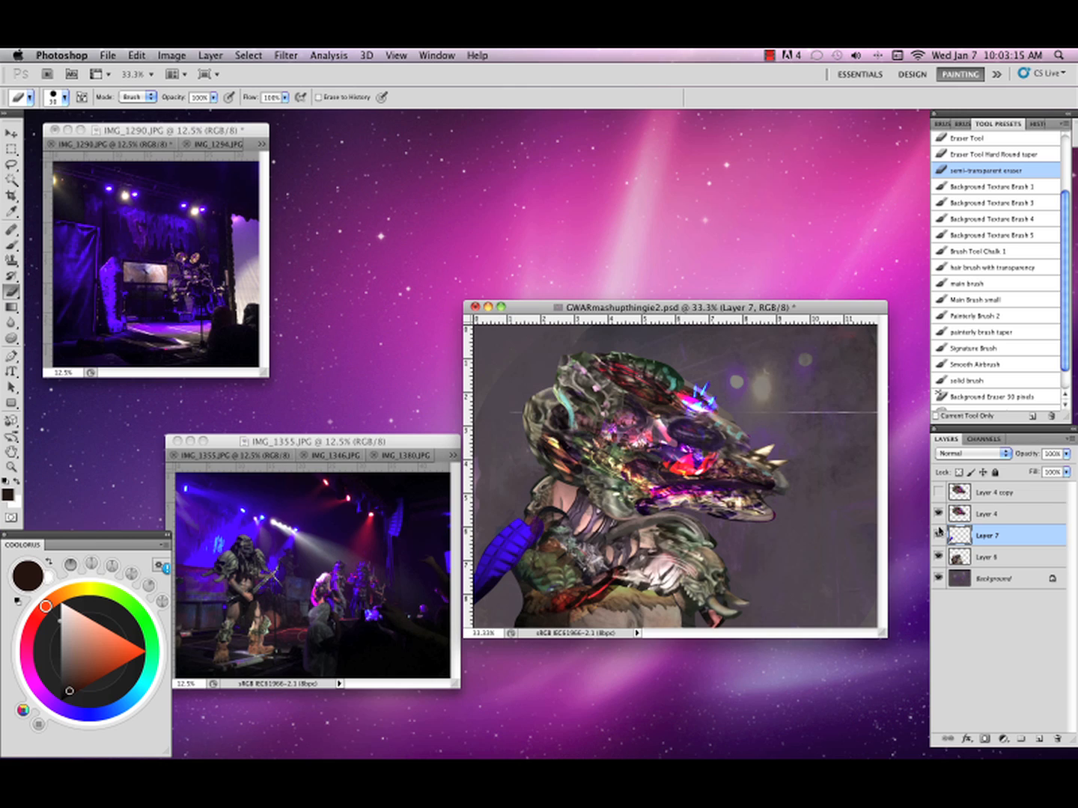
left_click(938, 536)
left_click(938, 536)
Lower the saturation of the blue shoulder piece with Hue/Saturation, and merge Layer 7 down into Layer 6.
left_click(172, 56)
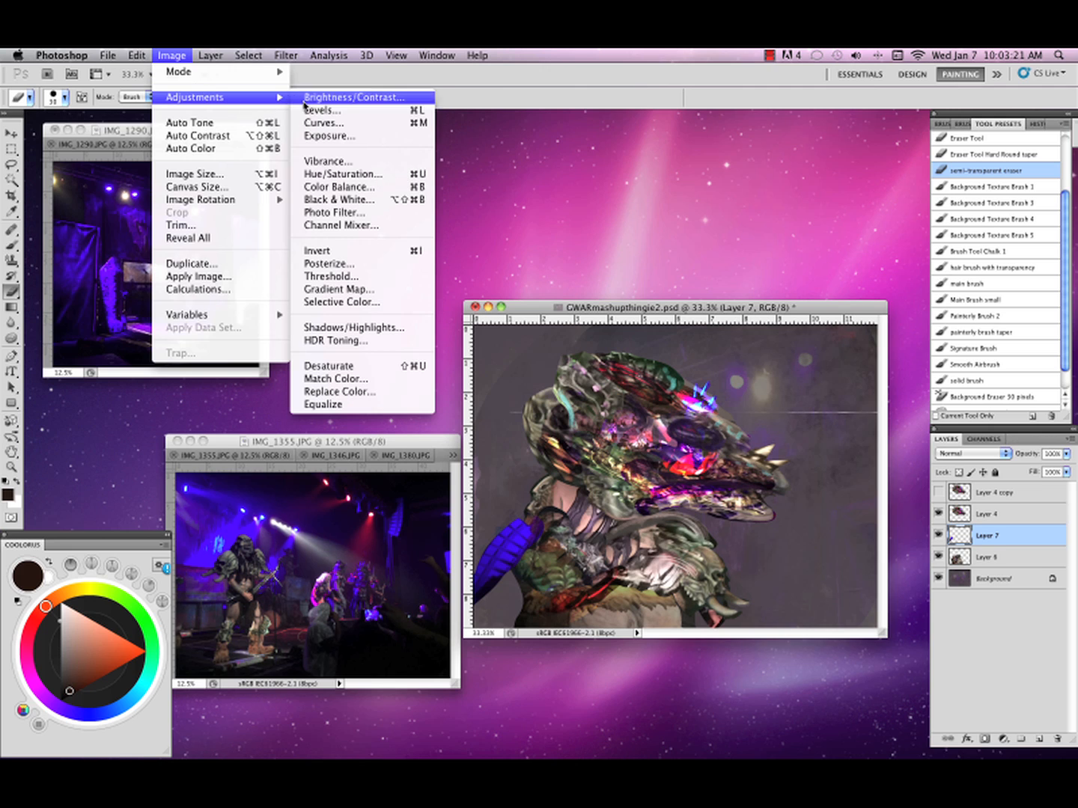
mouse_move(210, 98)
left_click(391, 175)
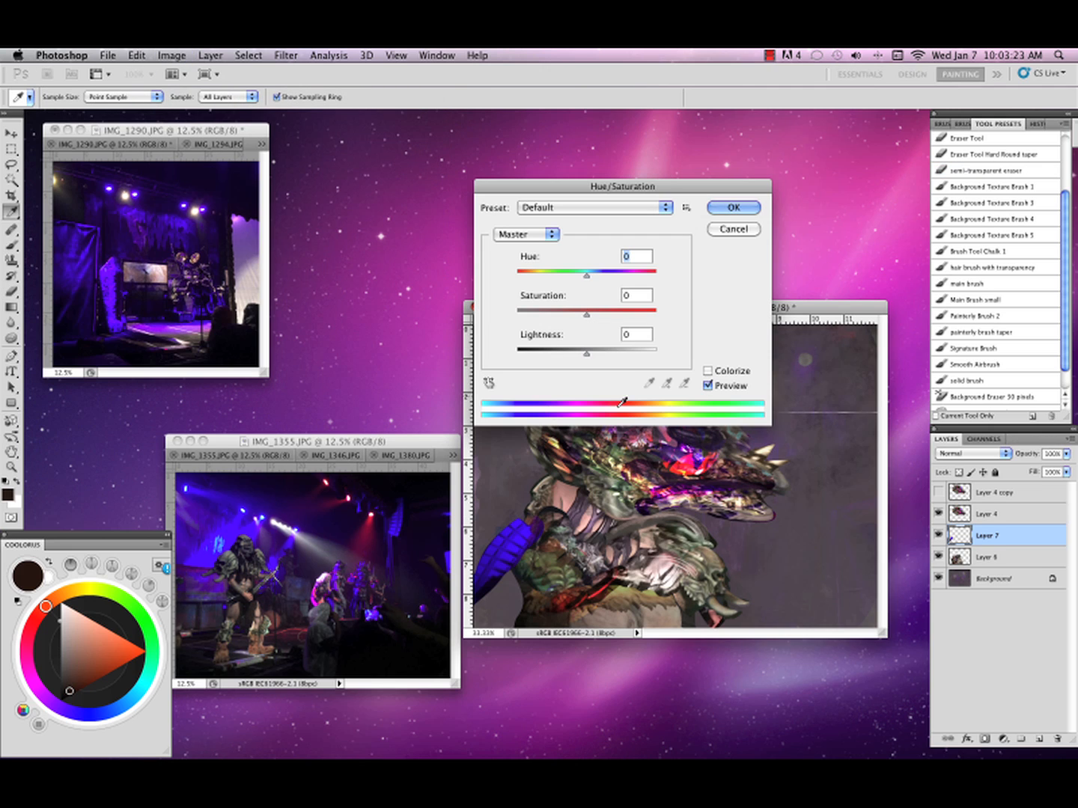
left_click_drag(586, 312, 539, 314)
left_click(741, 208)
key("b")
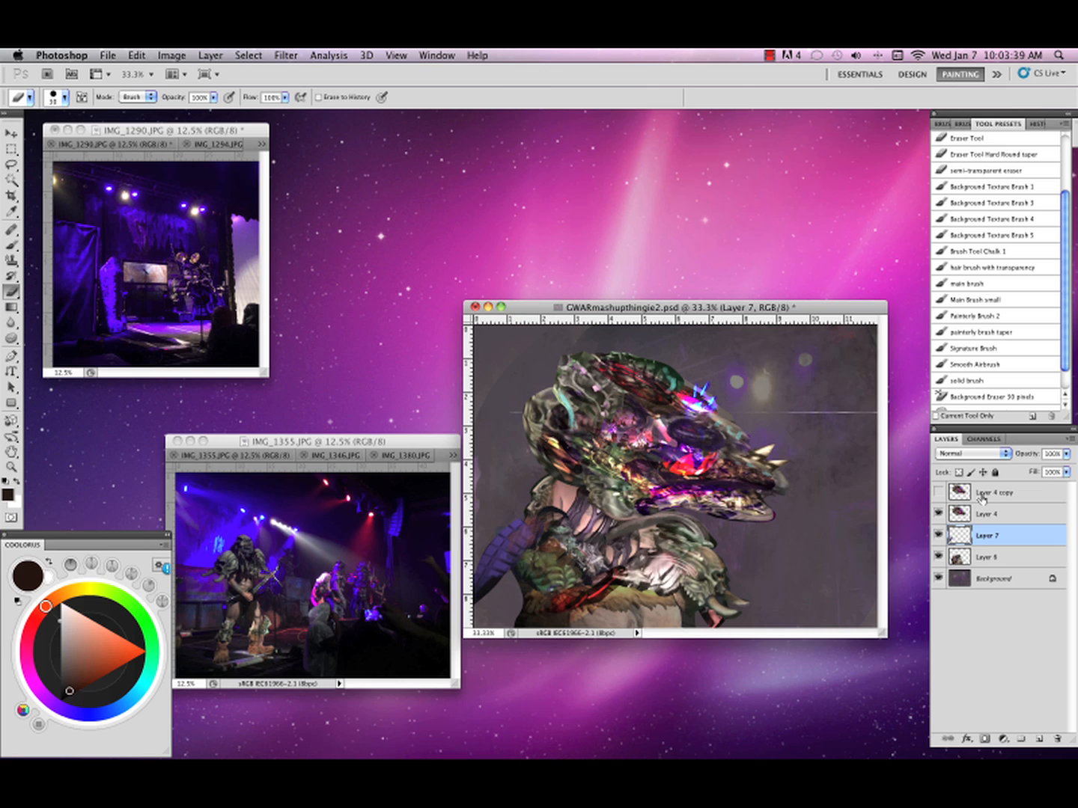
left_click(1072, 441)
left_click(949, 661)
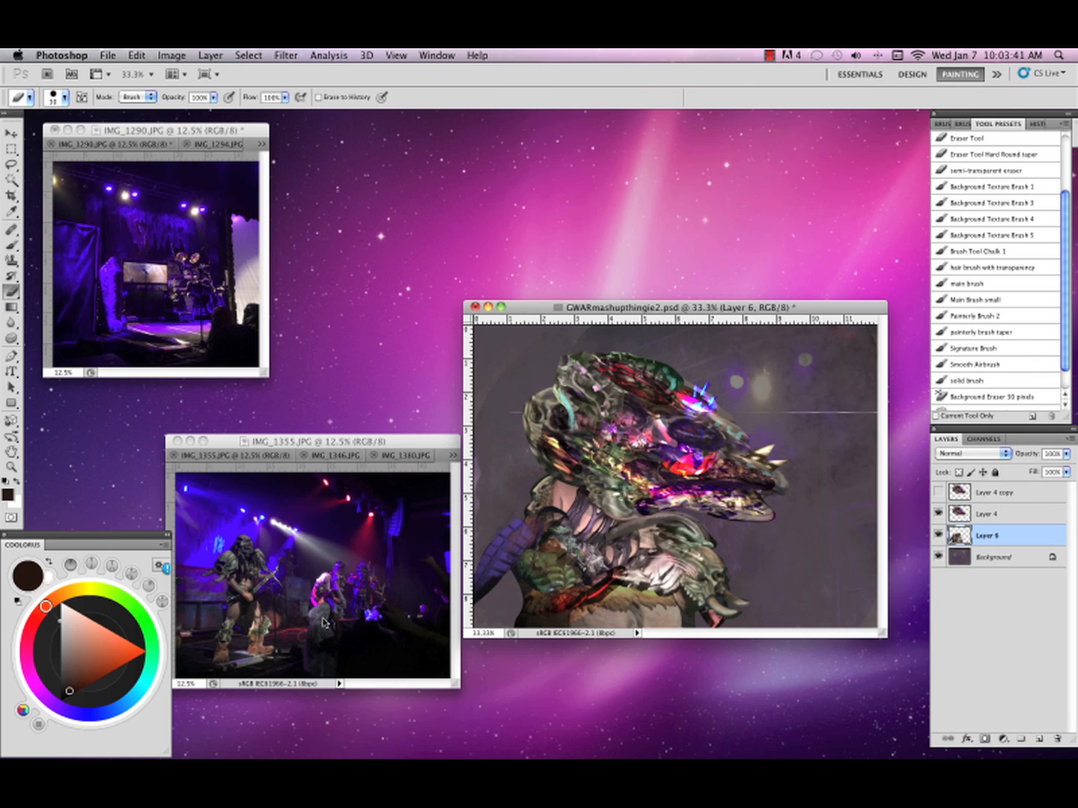
Lasso the armored performer's upper body in IMG_1355.JPG and move it into the lower-left corner of the collage.
key("l")
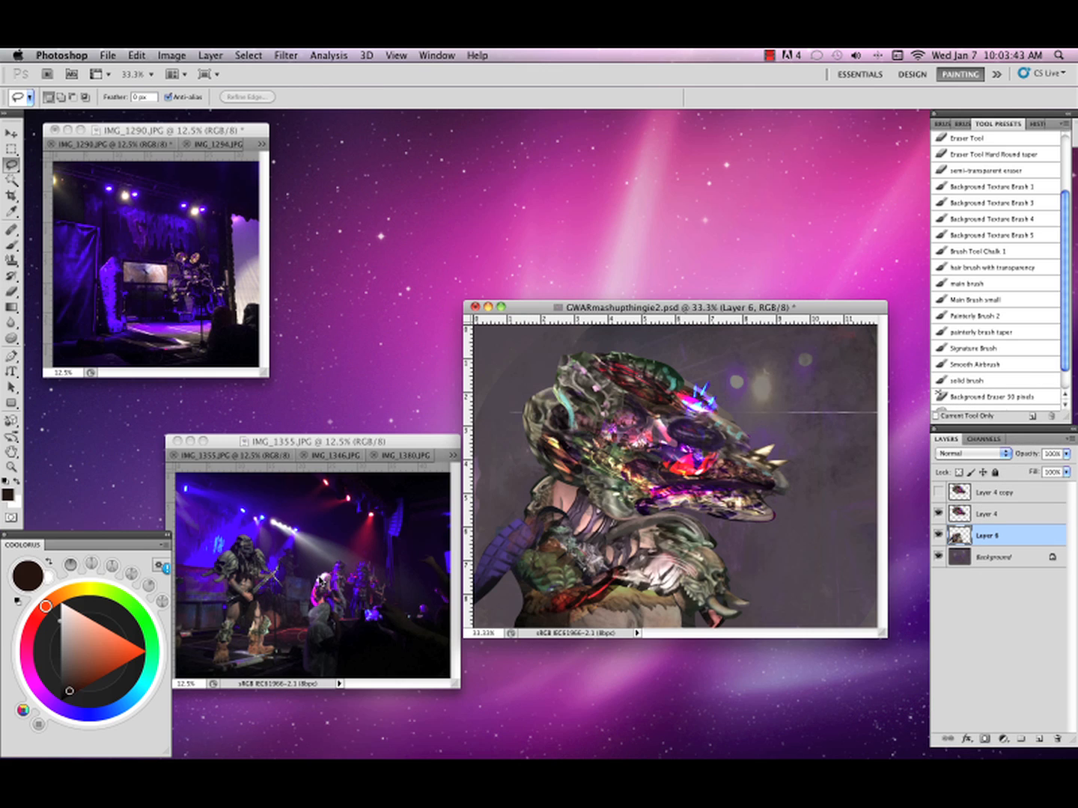
left_click(371, 609)
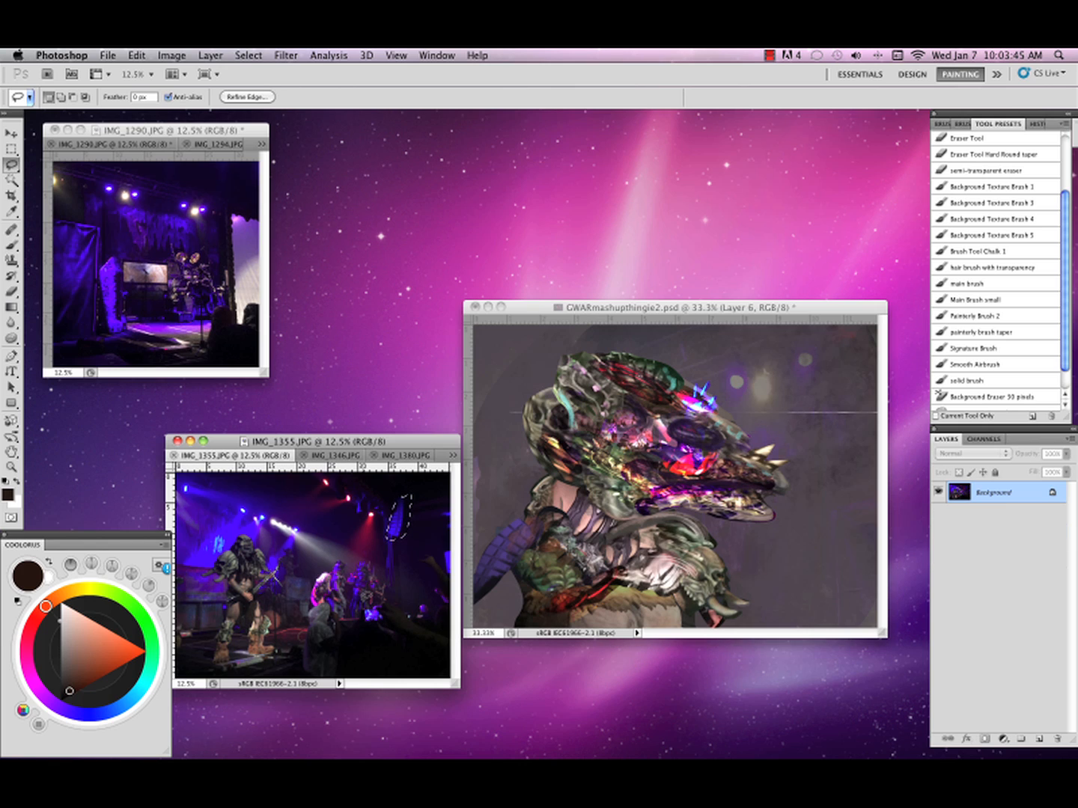
mouse_move(261, 545)
left_mouse_down()
mouse_move(225, 553)
mouse_move(373, 588)
mouse_move(558, 608)
mouse_move(530, 625)
left_mouse_up()
key("v")
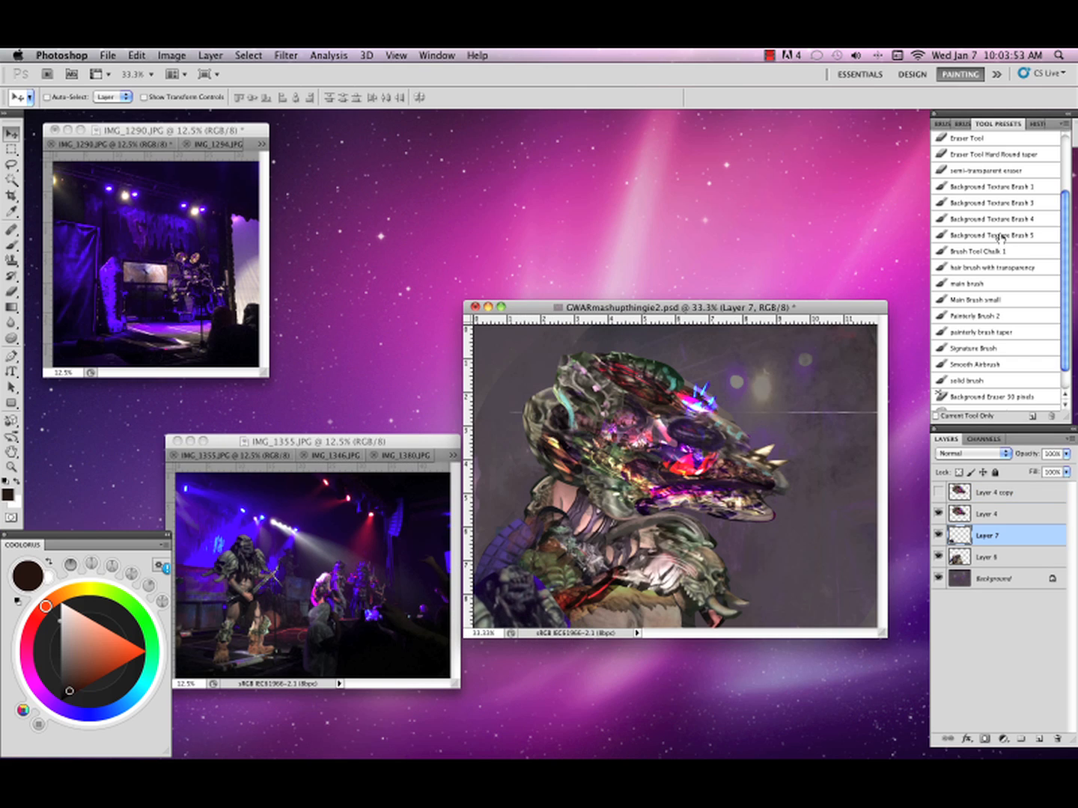
Blend the armored performer piece with the semi-transparent eraser and merge Layer 7 down into Layer 6.
left_click(1015, 172)
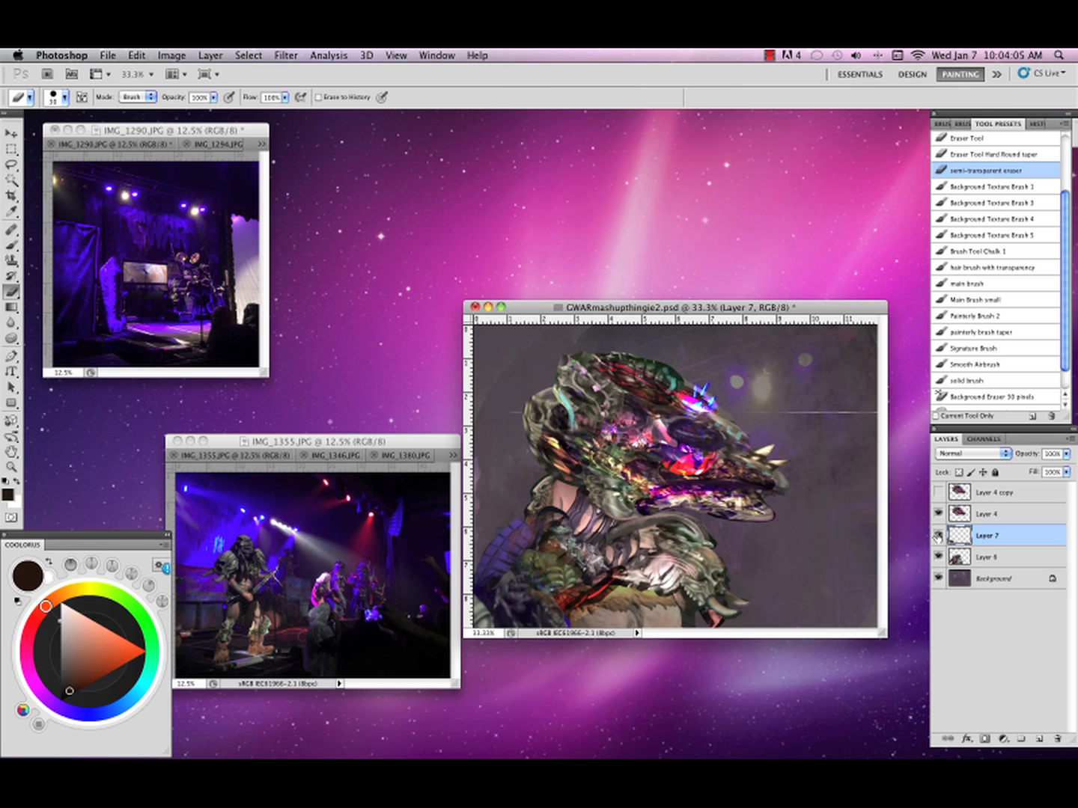
left_click(1066, 449)
left_click(928, 659)
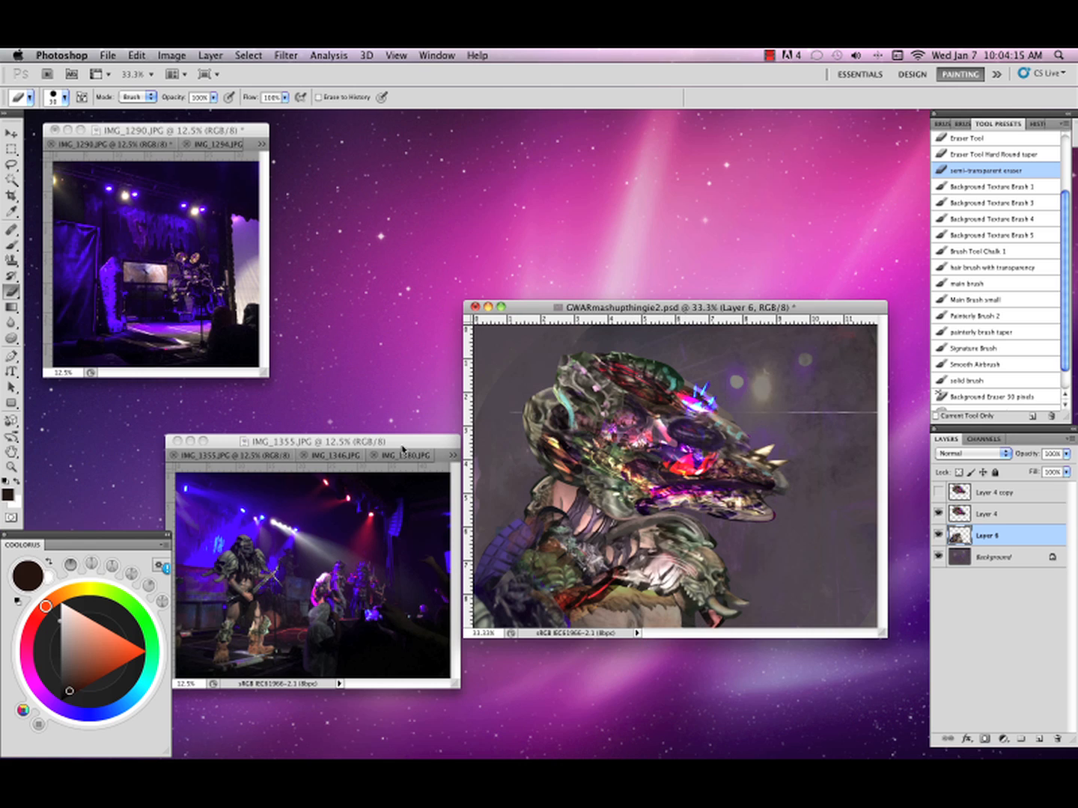
Lasso the horned performer's armored upper body in IMG_1380.JPG and move it over the creature's chest in the collage.
left_click(334, 461)
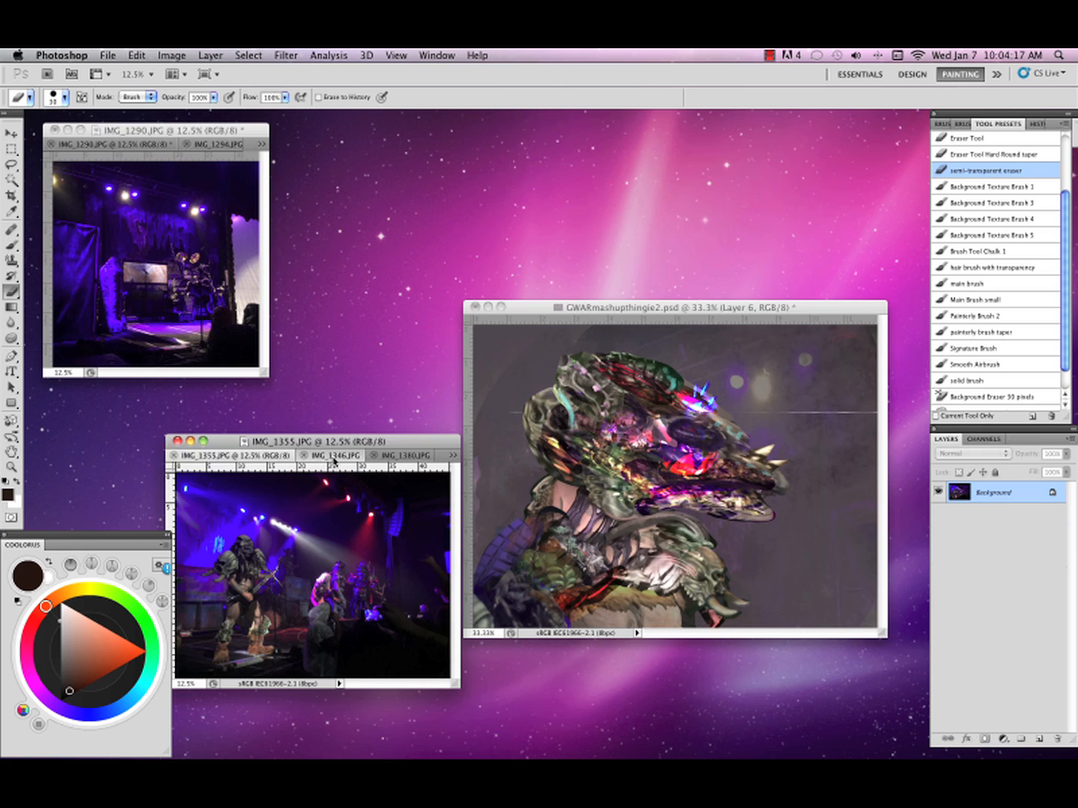
left_click(333, 461)
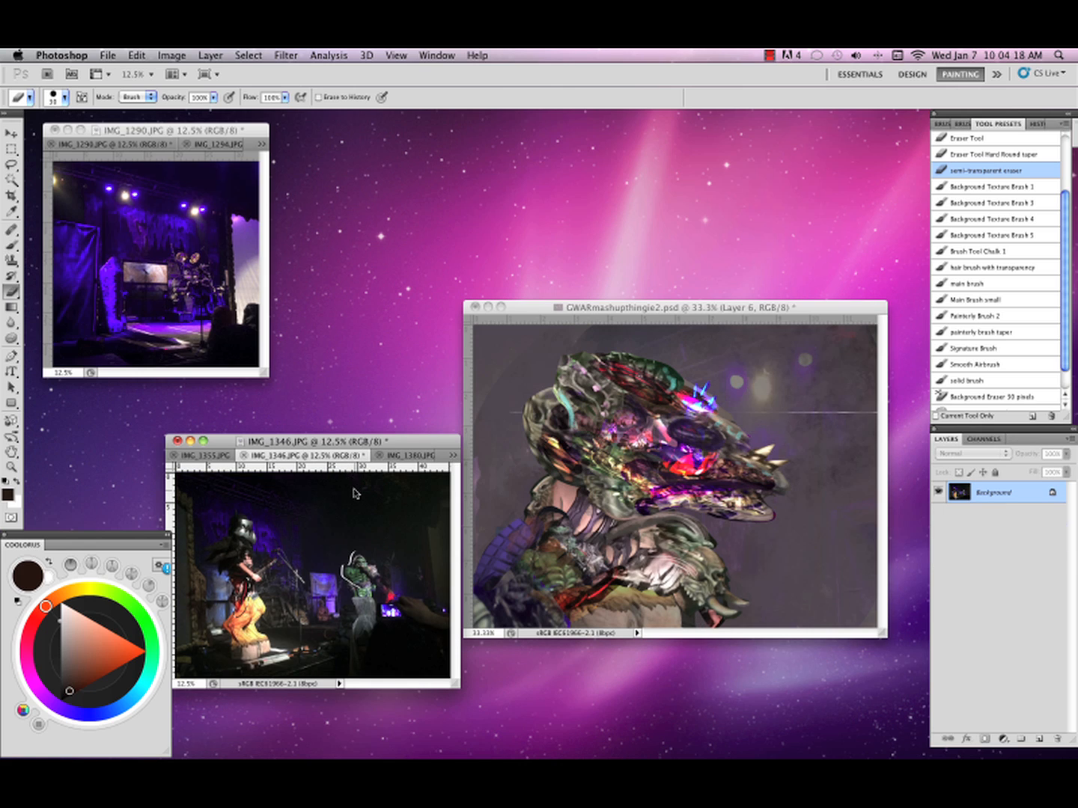
left_click(386, 453)
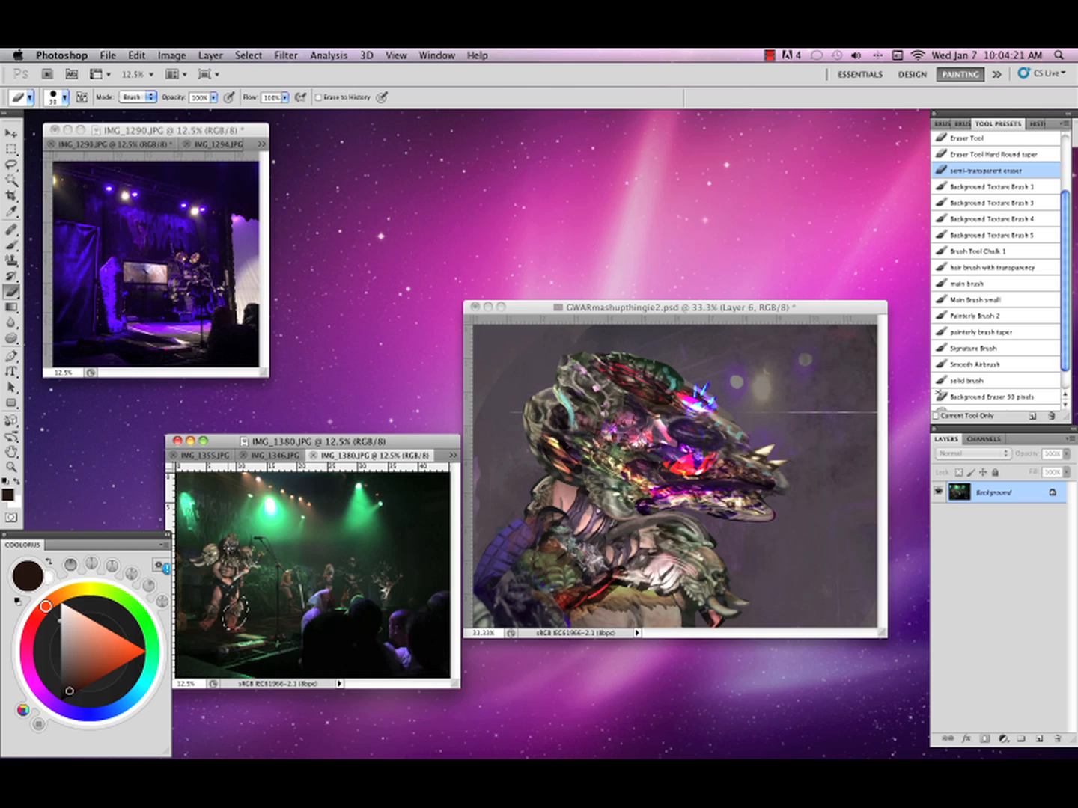
key("l")
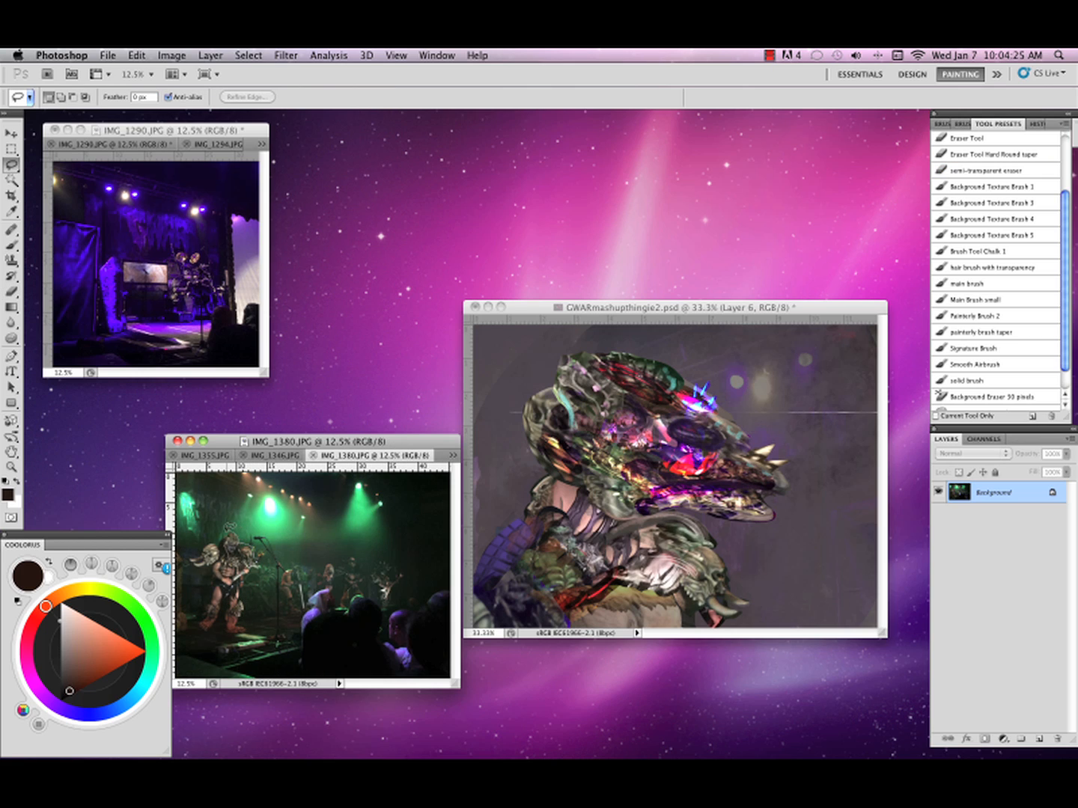
mouse_move(223, 533)
left_mouse_down()
mouse_move(187, 558)
mouse_move(189, 572)
mouse_move(269, 529)
mouse_move(249, 563)
mouse_move(405, 600)
mouse_move(677, 619)
mouse_move(679, 586)
mouse_move(670, 611)
left_mouse_up()
key("v")
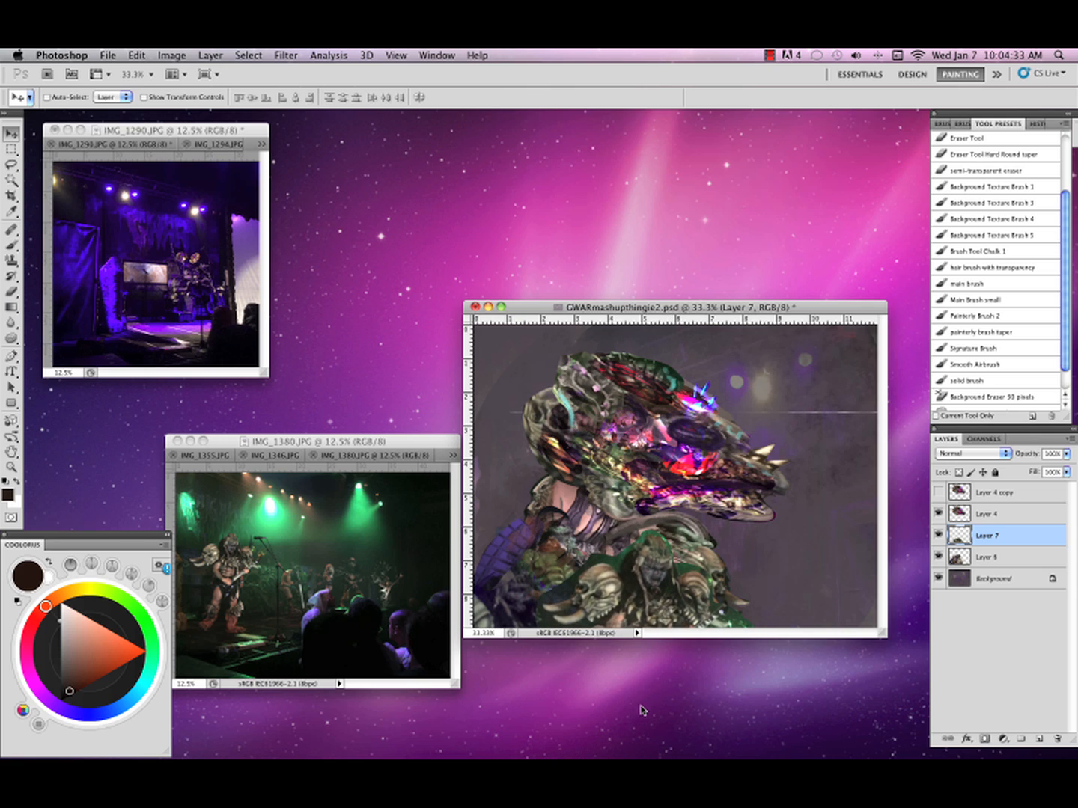
Shift the creature head on Layer 4 slightly to the right so it sits over the neck and shoulders.
left_click(982, 514)
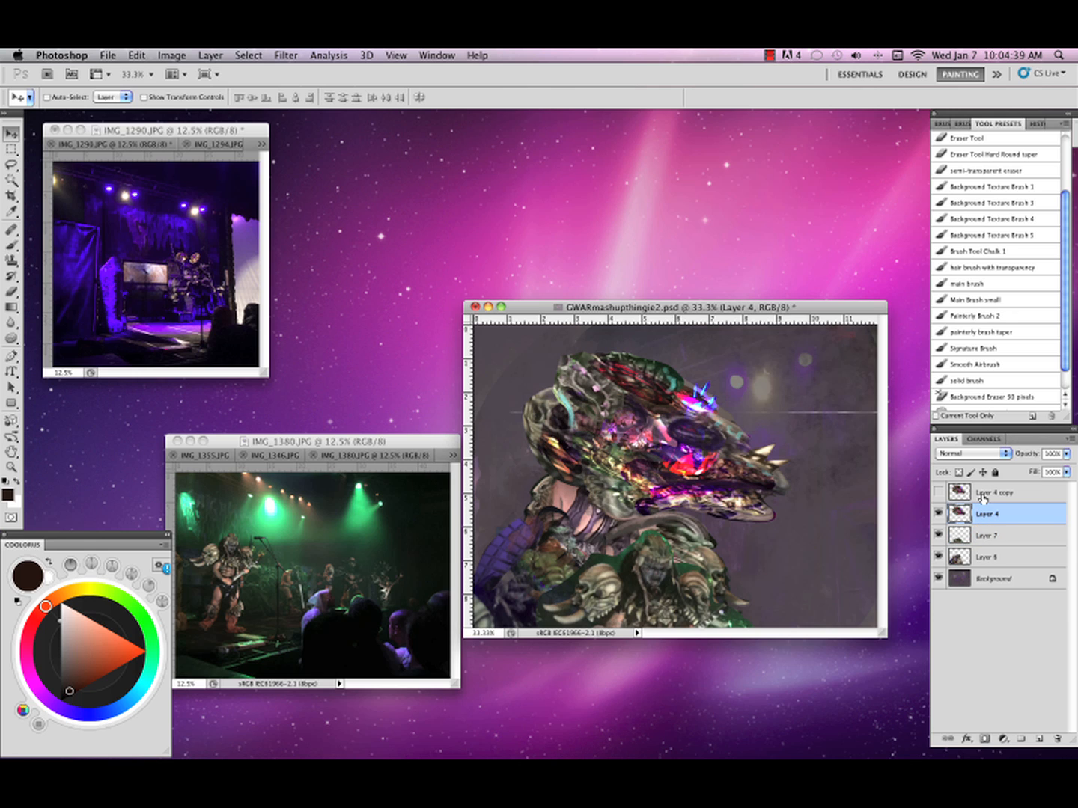
left_click_drag(738, 491, 776, 483)
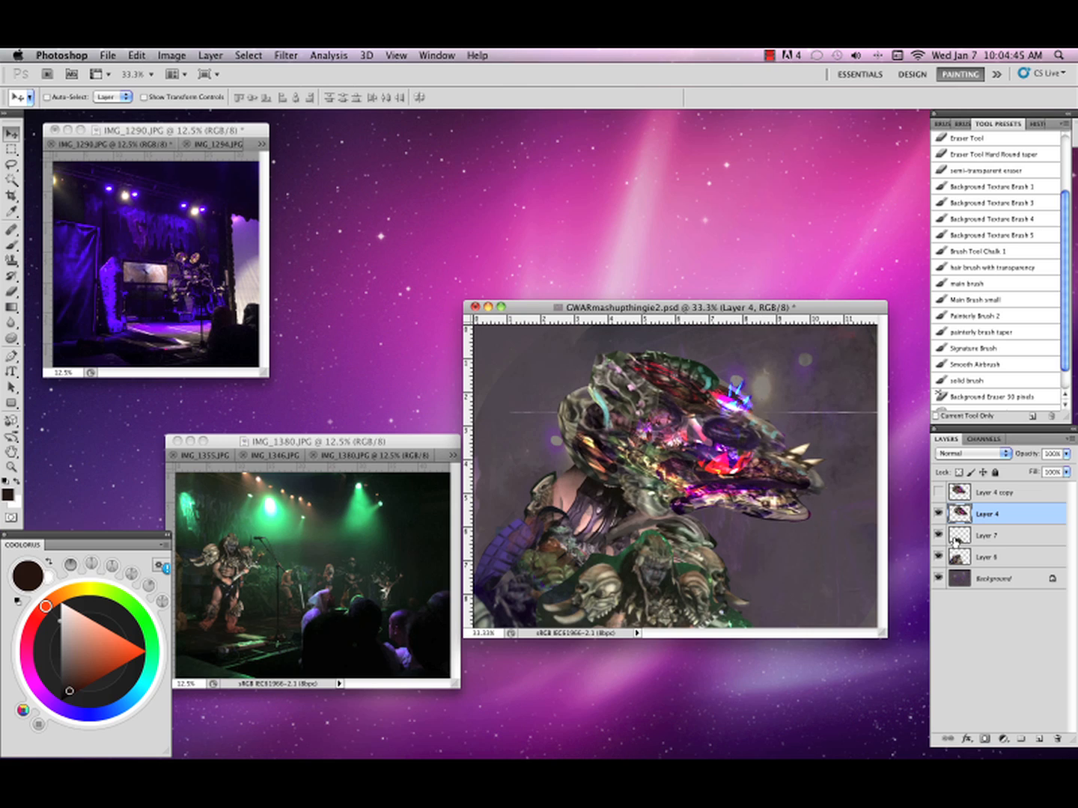
left_click(937, 556)
left_click(938, 557)
mouse_move(683, 610)
left_mouse_down()
mouse_move(718, 620)
mouse_move(664, 601)
left_mouse_up()
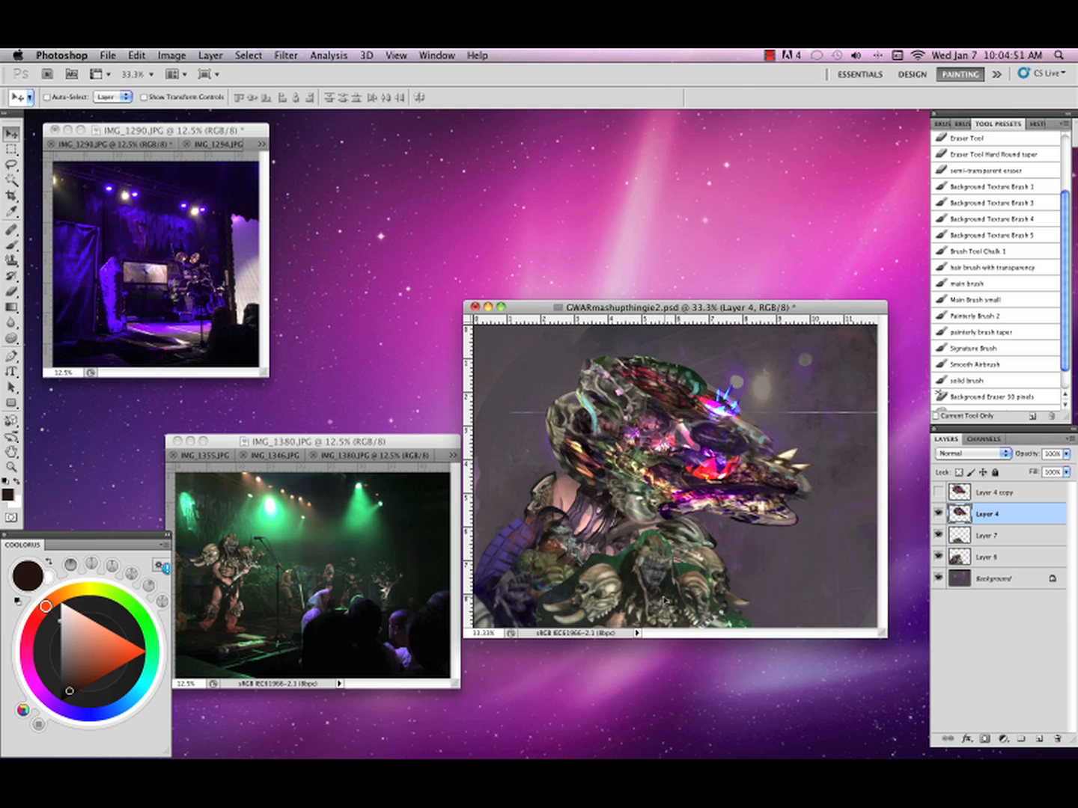
left_click_drag(759, 516, 756, 504)
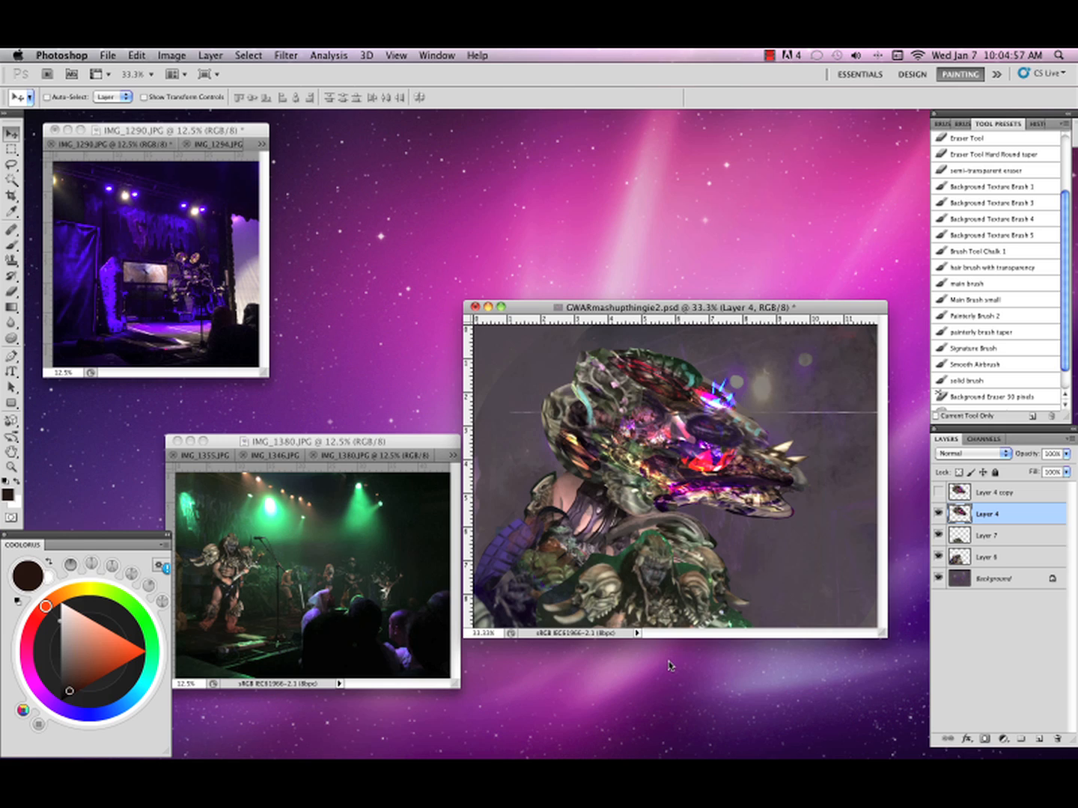
Blend the new armor piece on Layer 7 into the chest with the semi-transparent eraser, checking it against the layers below.
left_click(939, 535)
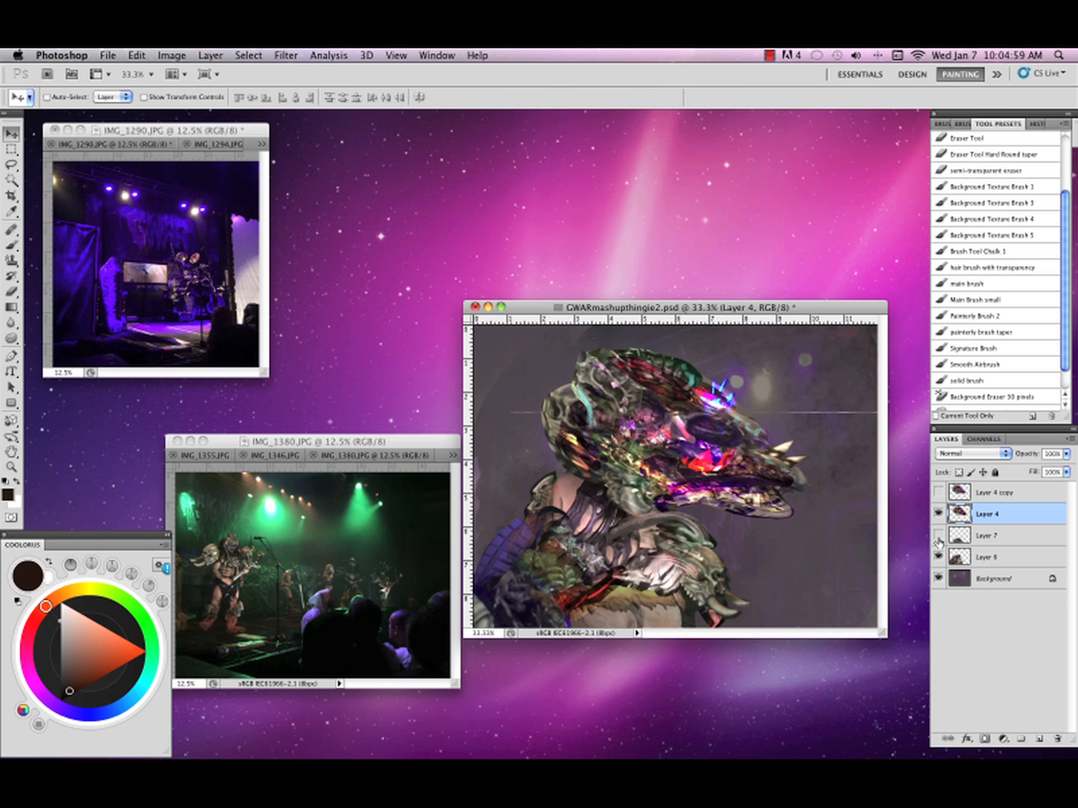
left_click(938, 536)
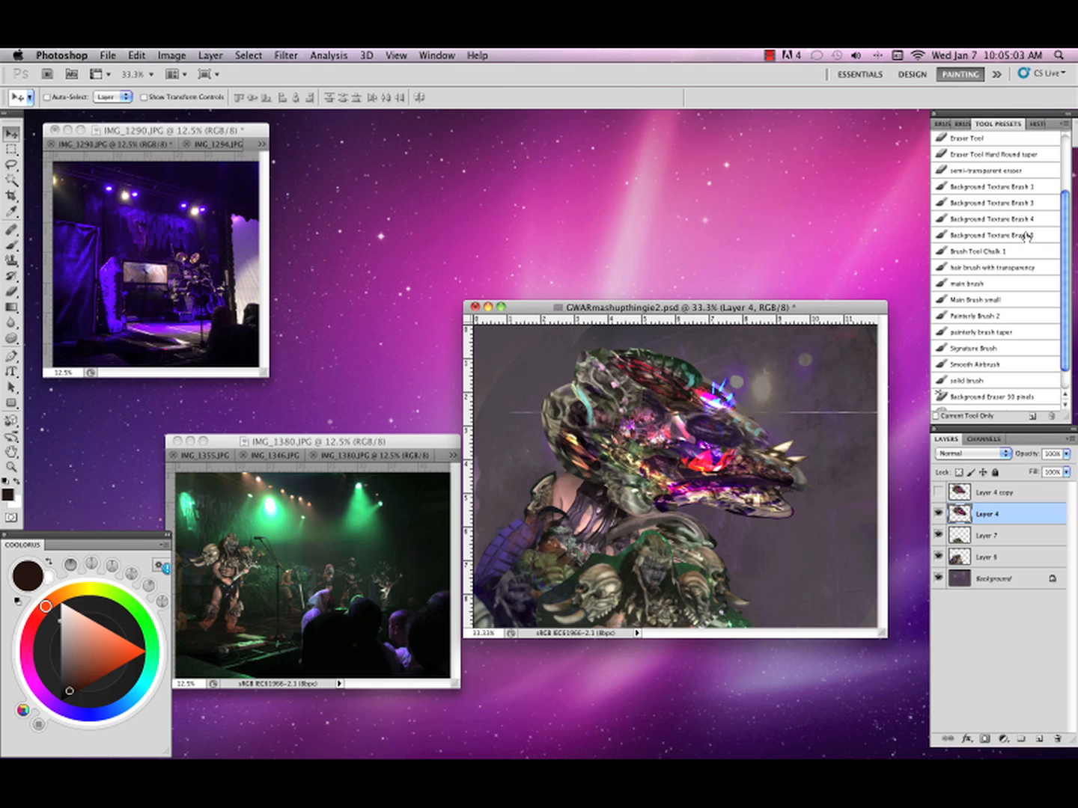
left_click(1027, 171)
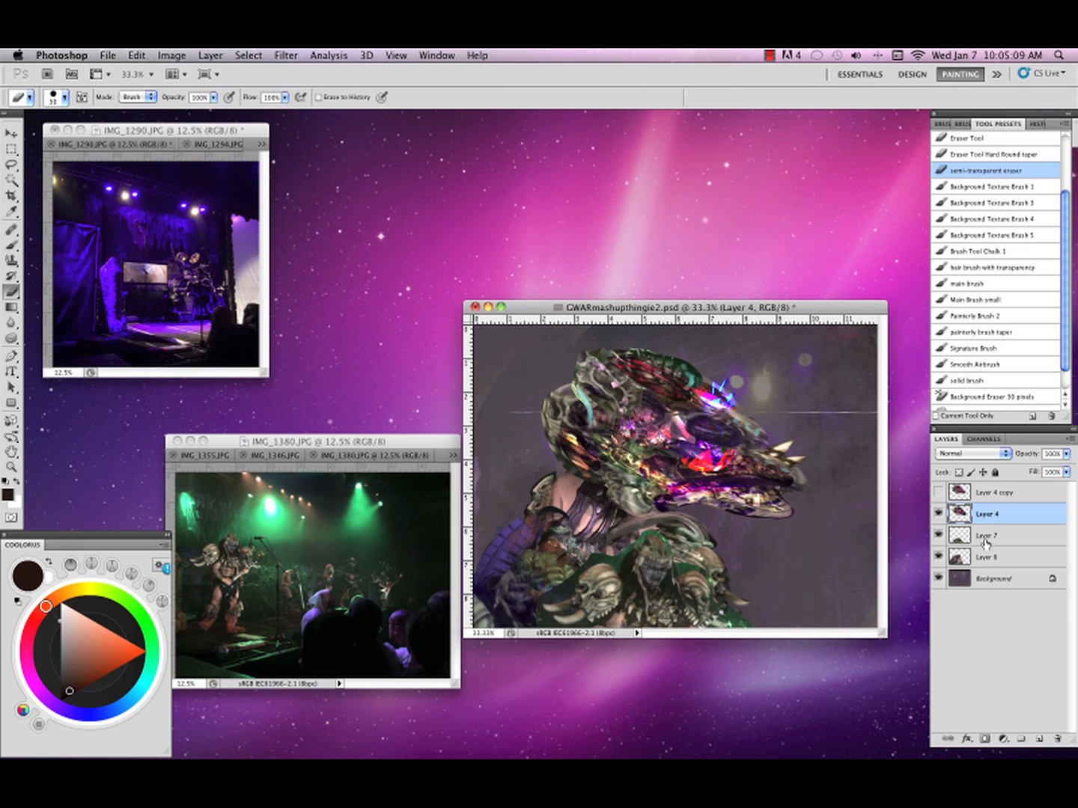
left_click(985, 543)
mouse_move(650, 577)
left_mouse_down()
mouse_move(661, 556)
mouse_move(649, 561)
mouse_move(670, 582)
mouse_move(675, 561)
mouse_move(656, 575)
mouse_move(679, 558)
mouse_move(660, 573)
mouse_move(644, 543)
left_mouse_up()
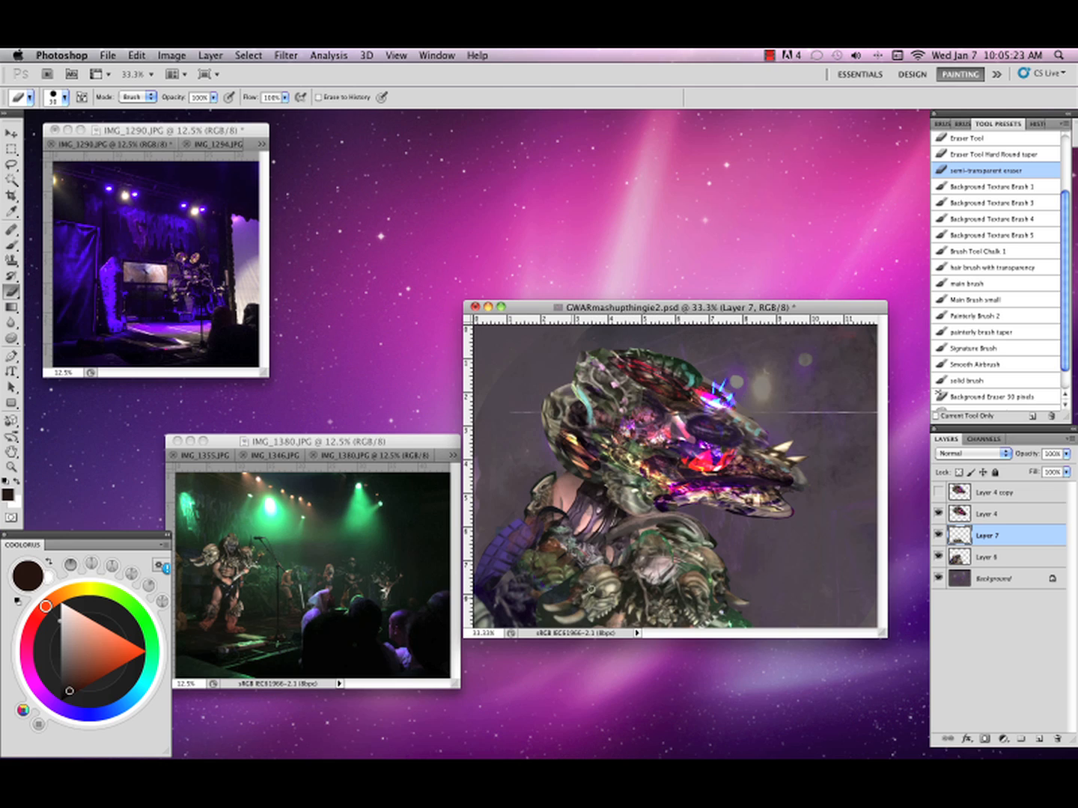
mouse_move(591, 619)
left_mouse_down()
mouse_move(590, 598)
mouse_move(540, 622)
mouse_move(568, 579)
mouse_move(593, 593)
left_mouse_up()
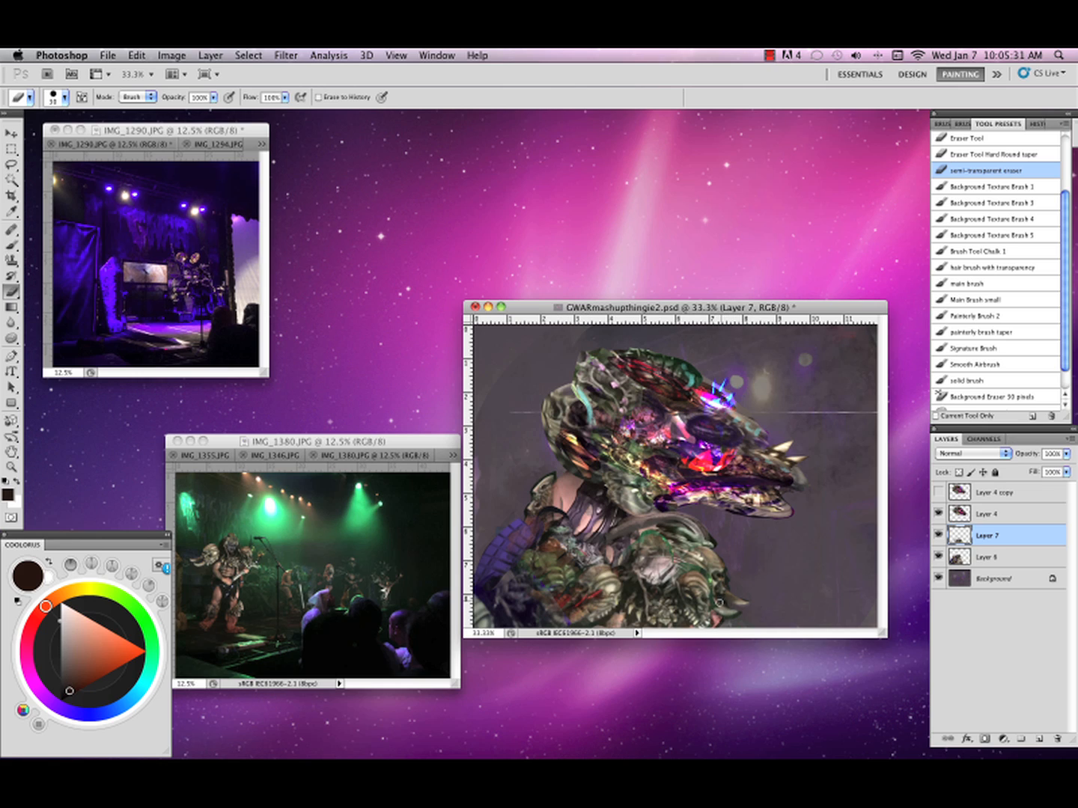
left_click(939, 535)
left_click(939, 536)
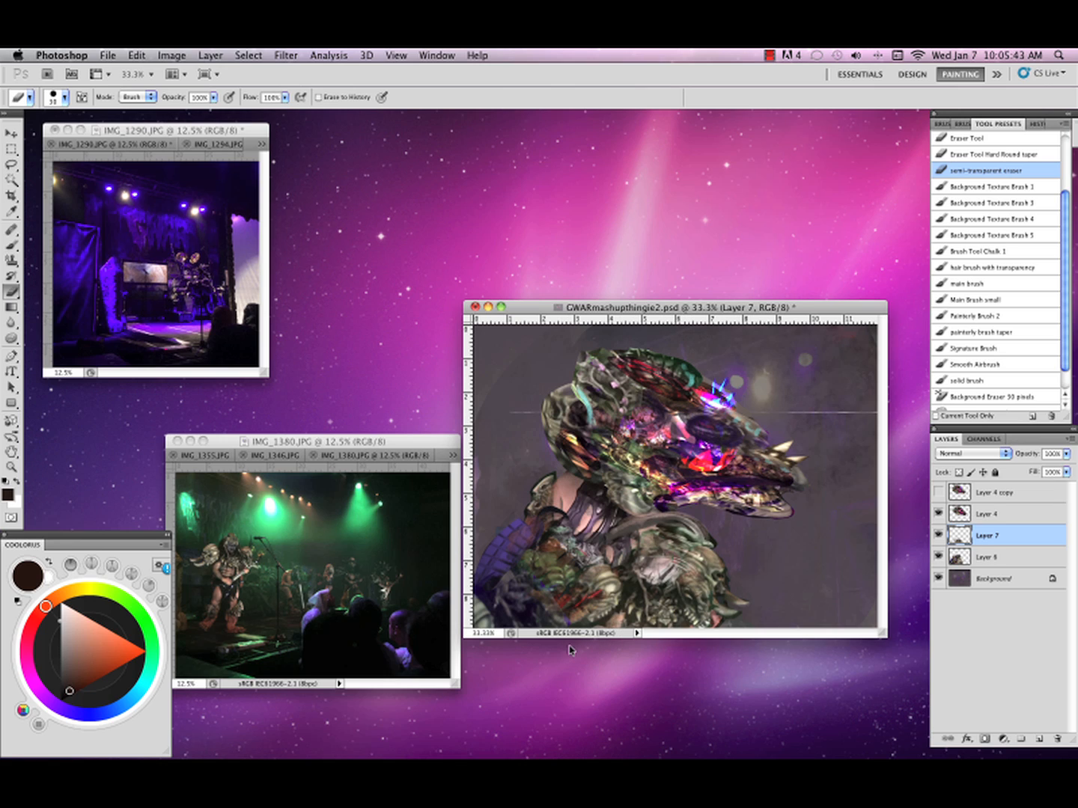
Merge Layer 7 down into Layer 6, and compare the heads on Layer 4 copy and Layer 4 by toggling their visibility.
left_click(1069, 450)
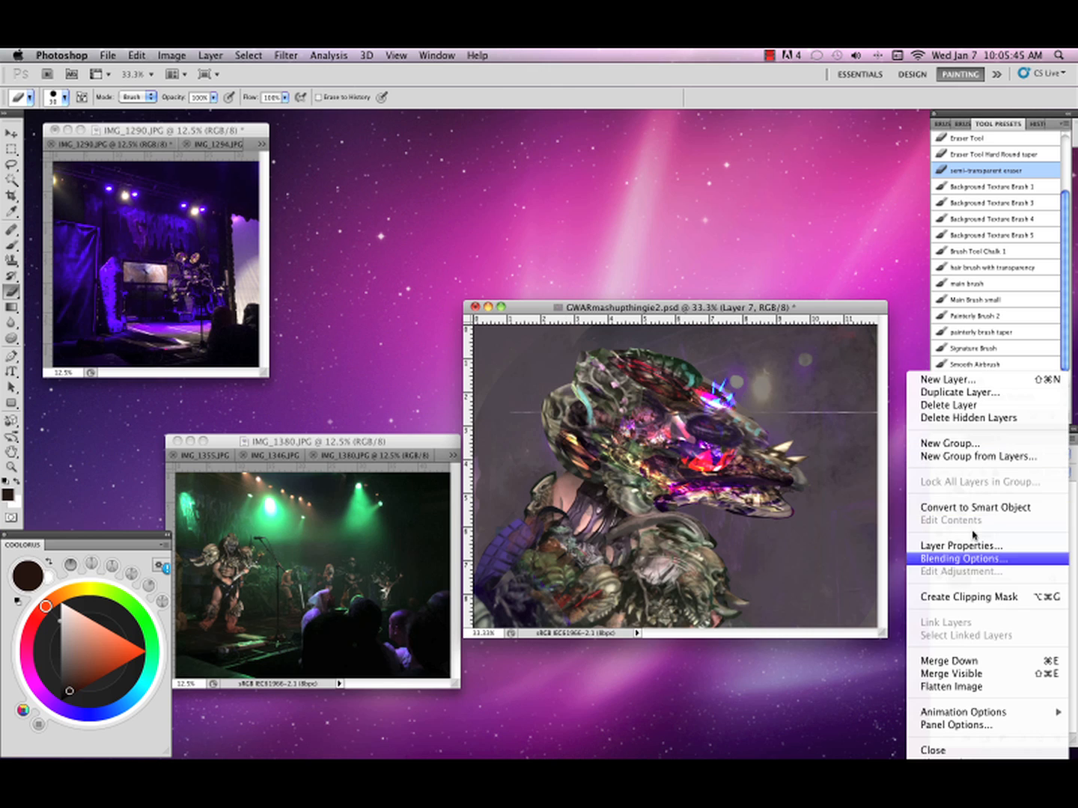
left_click(950, 658)
left_click(940, 493)
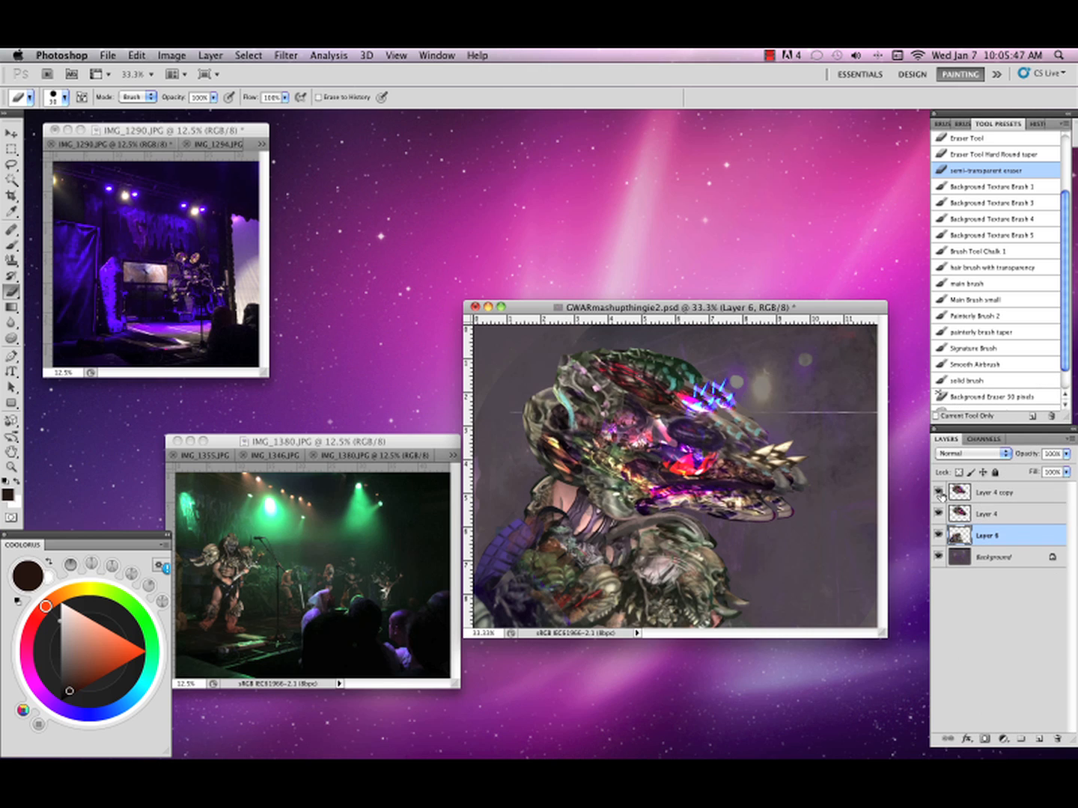
left_click(939, 493)
left_click(938, 515)
left_click(939, 513)
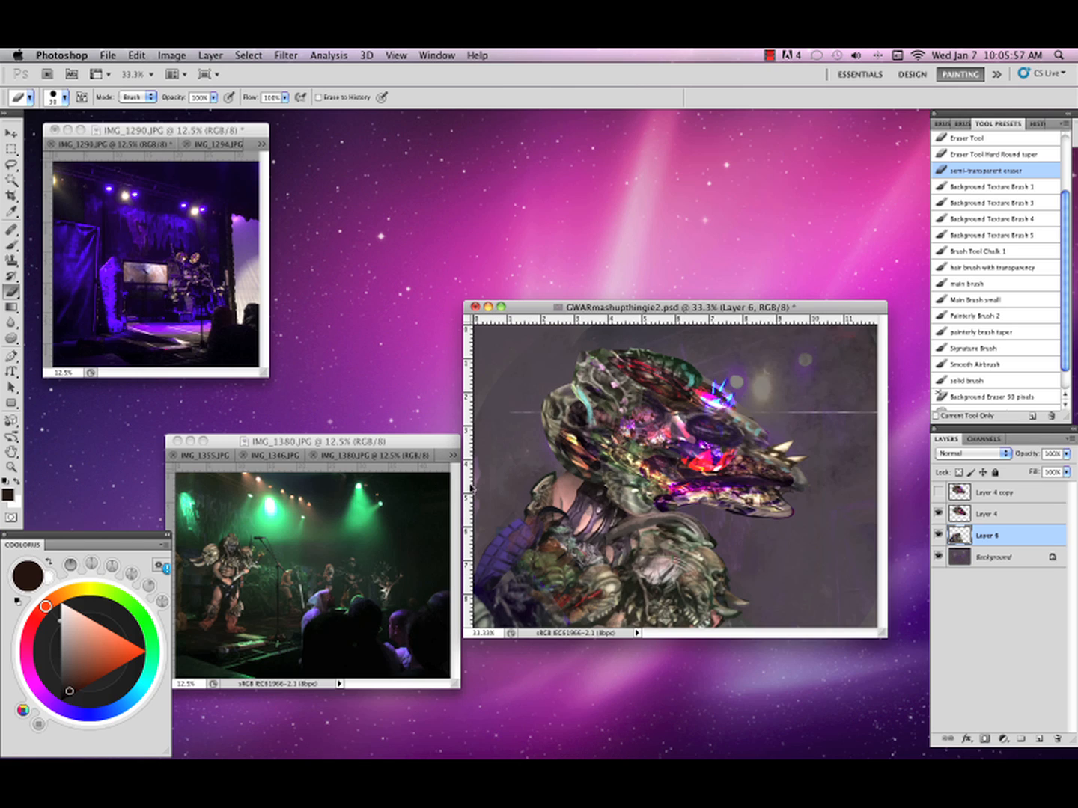
Place vertical guides at ruler marks 4 and 8 and horizontal guides at 3 and 6 to check the composition, and hide the guides.
left_click_drag(472, 490, 573, 495)
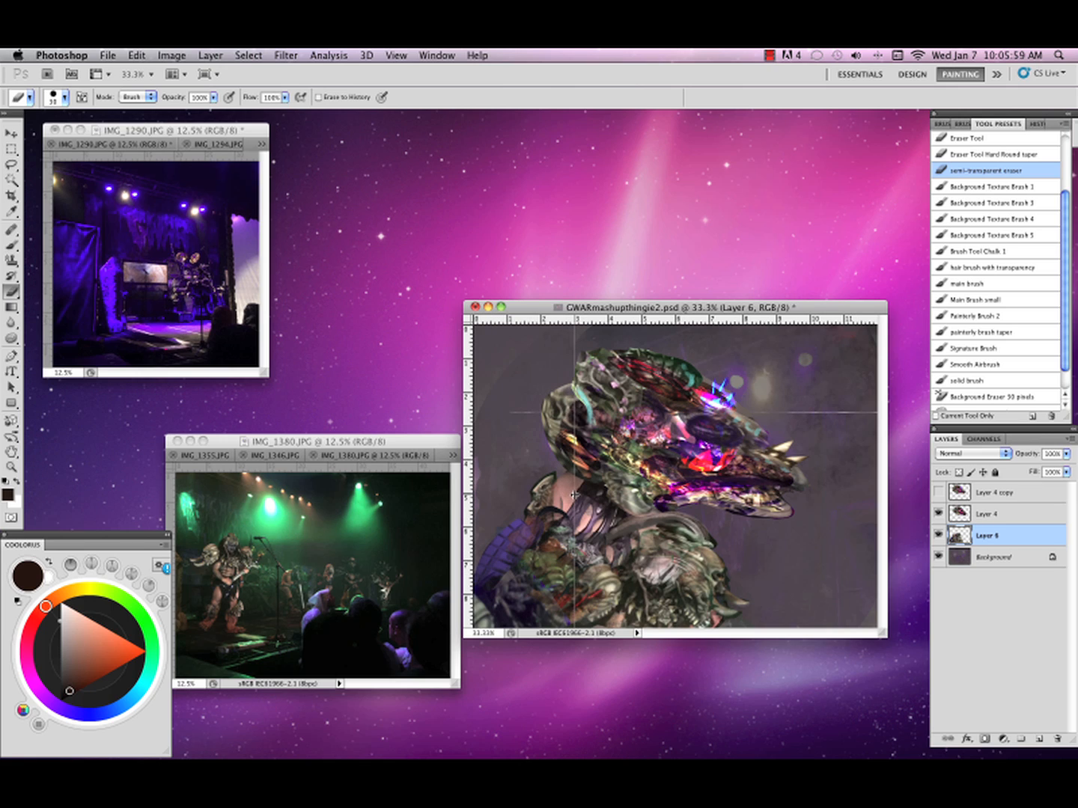
left_click_drag(469, 509, 743, 491)
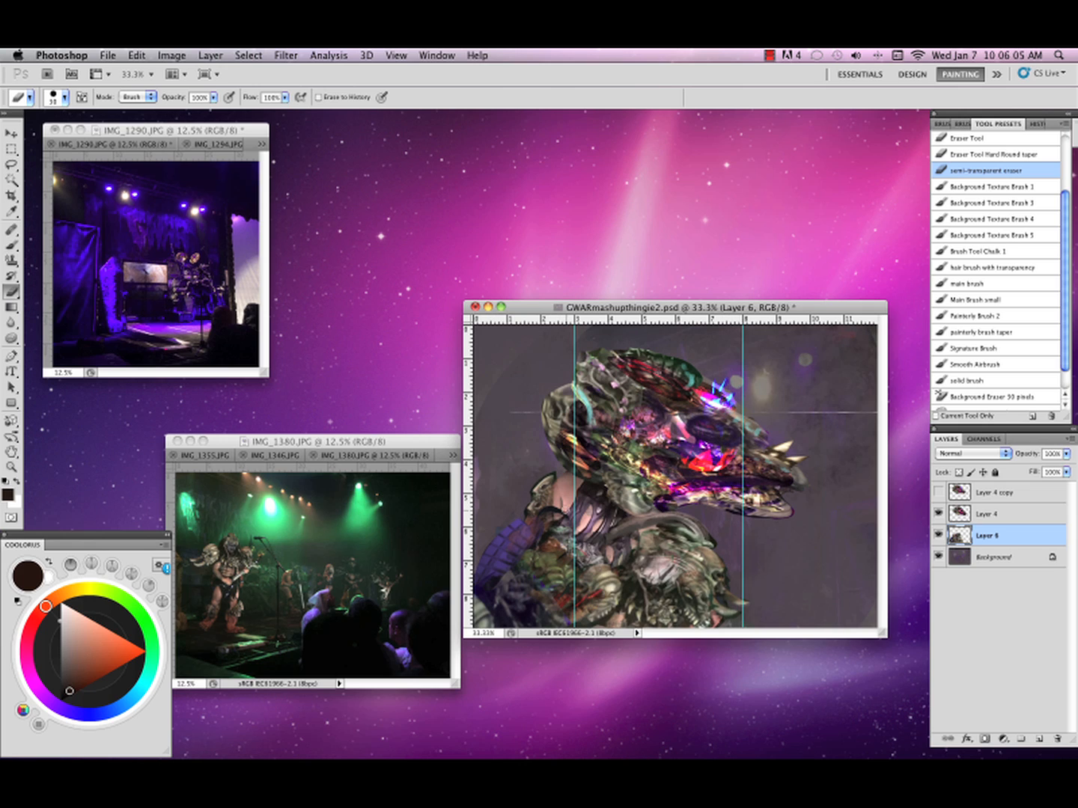
key("v")
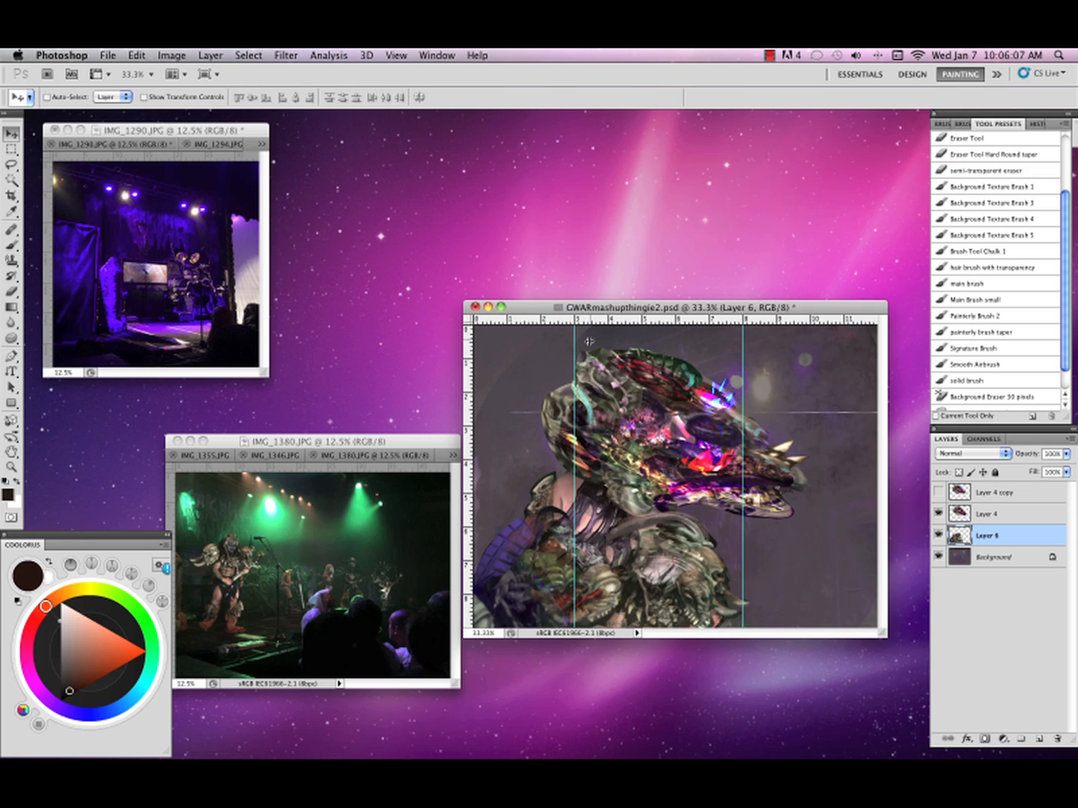
left_click_drag(574, 337, 608, 341)
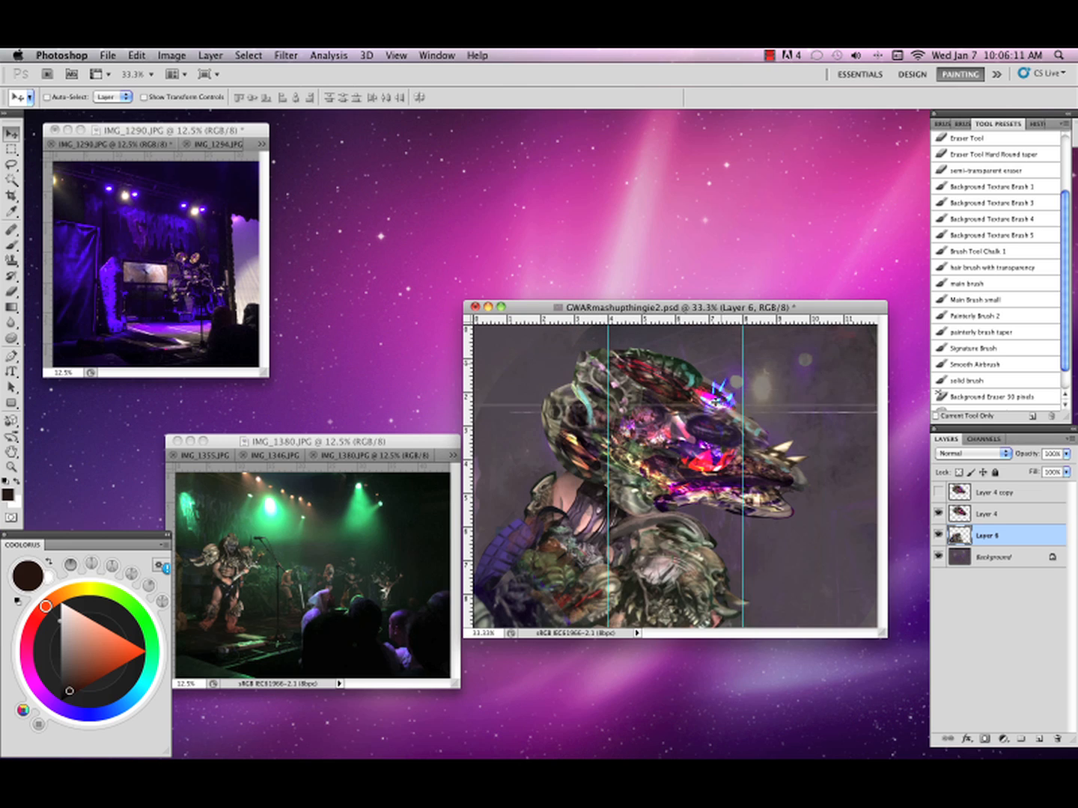
left_click_drag(710, 413, 715, 425)
left_click_drag(740, 322, 721, 528)
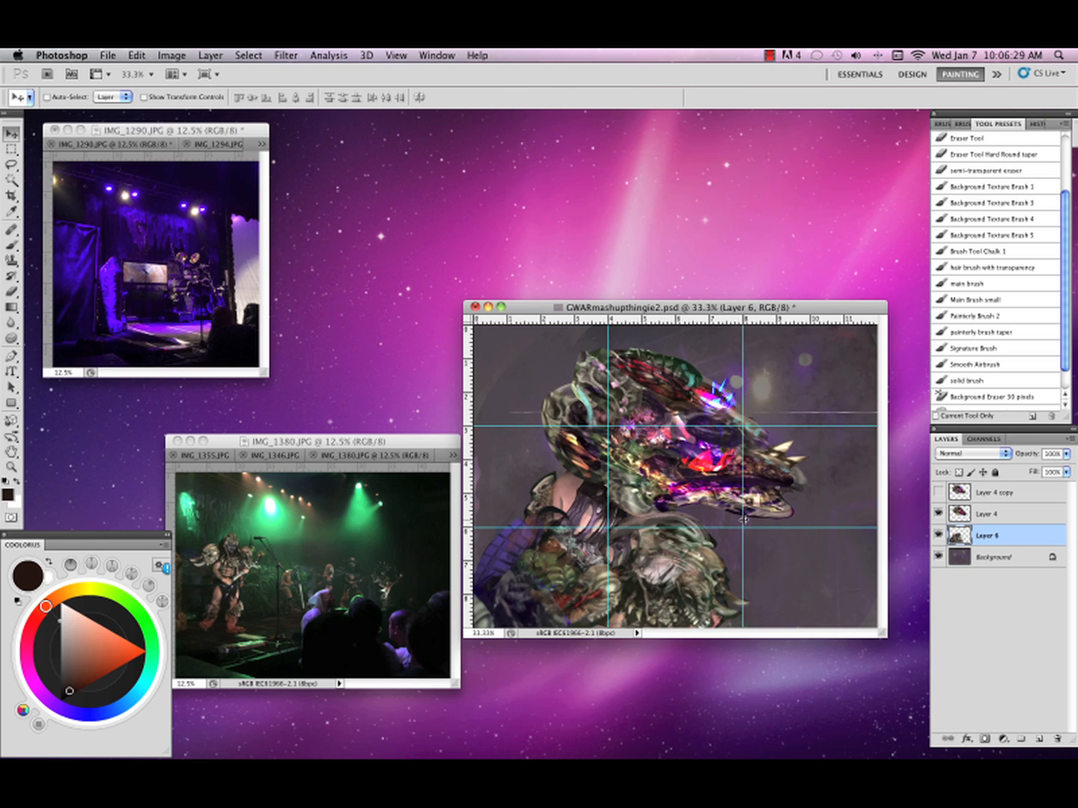
left_click(104, 74)
left_click(112, 93)
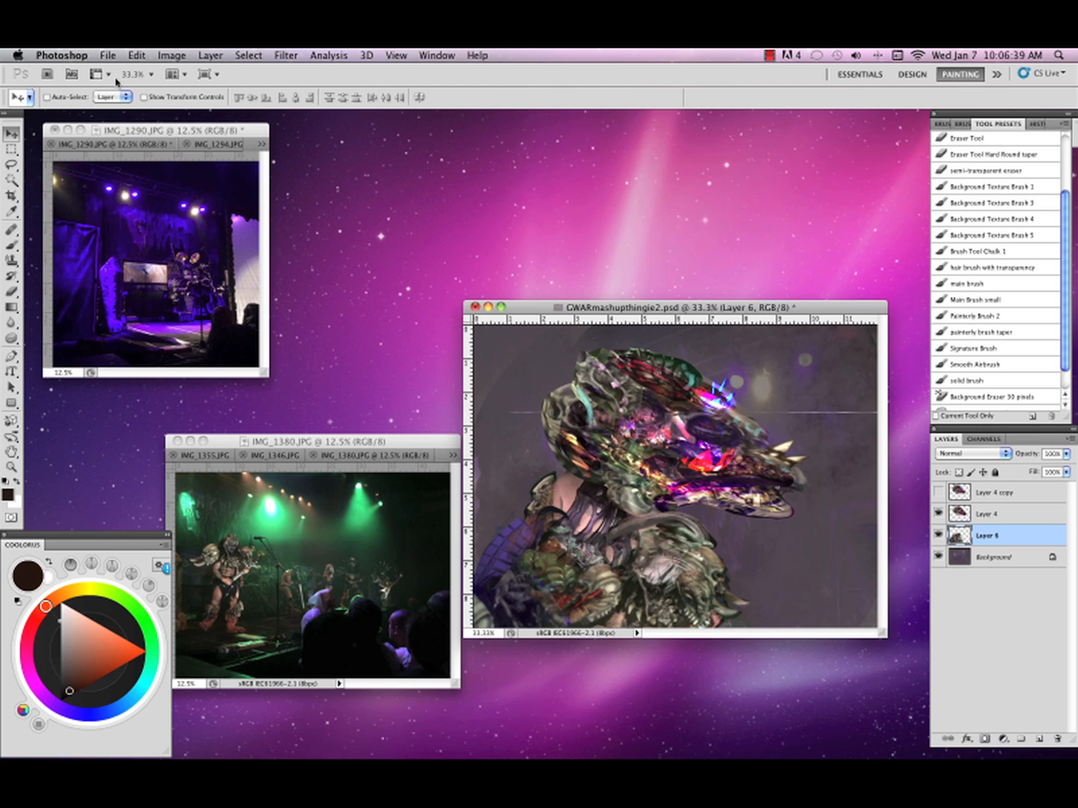
Close both windows of source concert photos and move the collage window to the middle of the workspace.
left_click(178, 442)
left_click(179, 441)
left_click(503, 299)
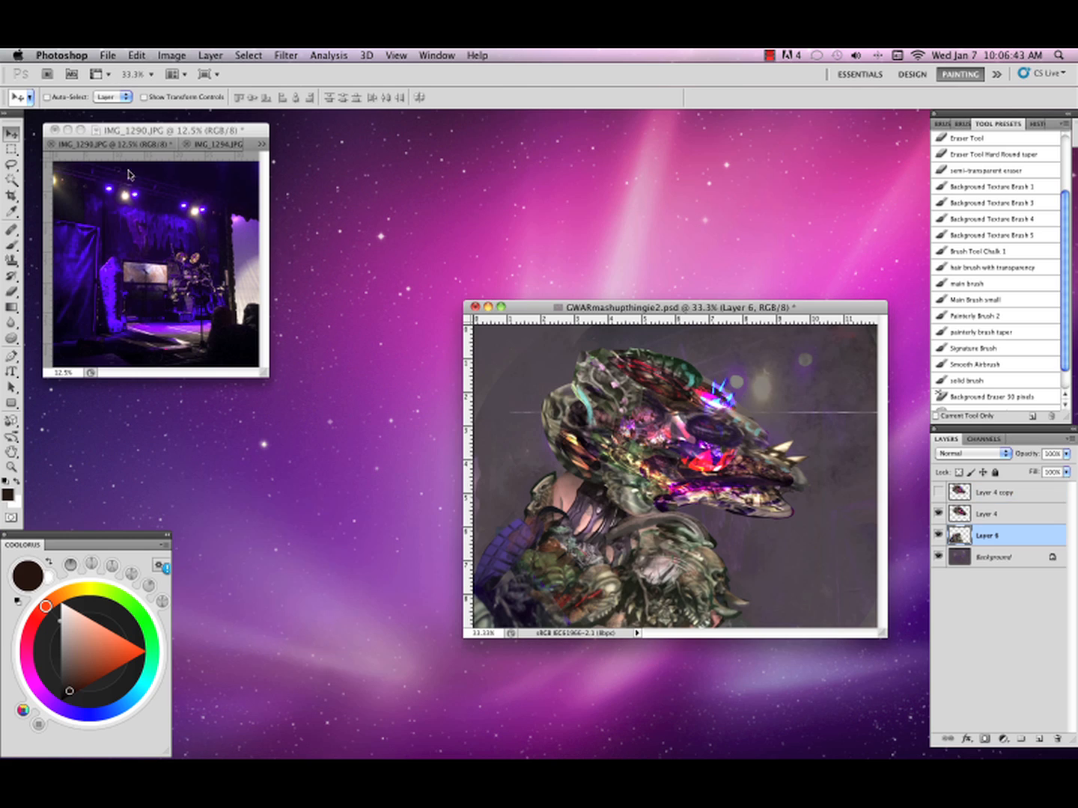
left_click(199, 144)
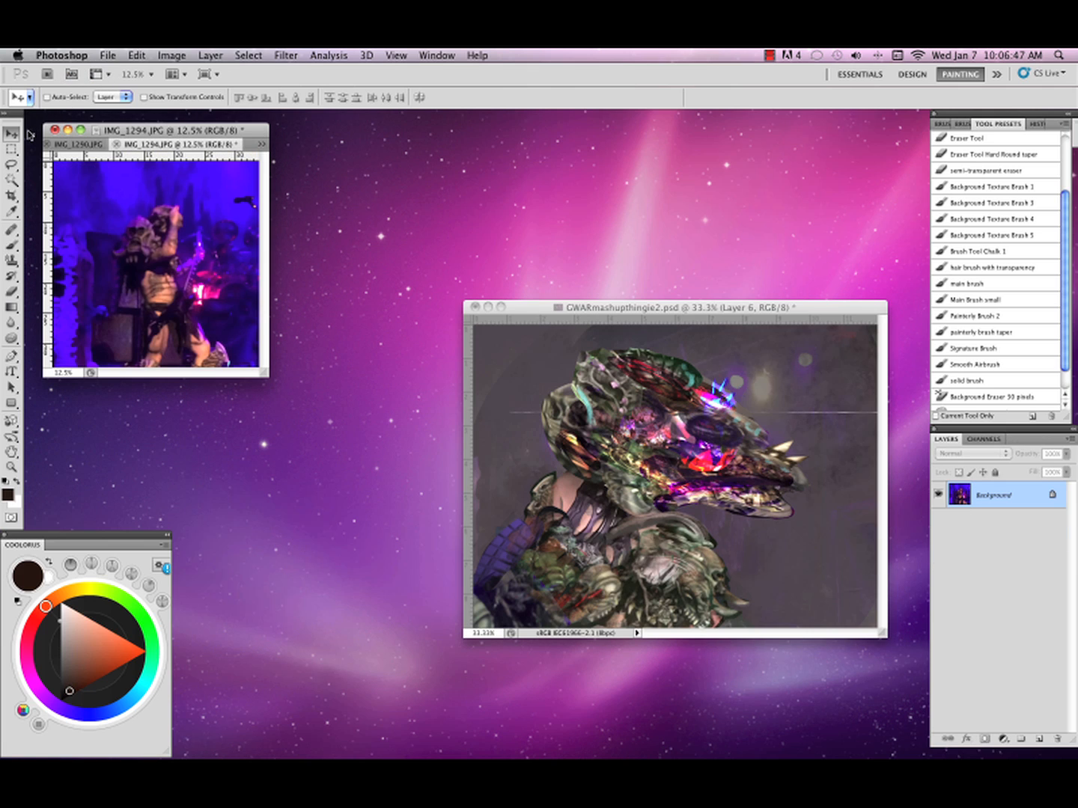
left_click(55, 131)
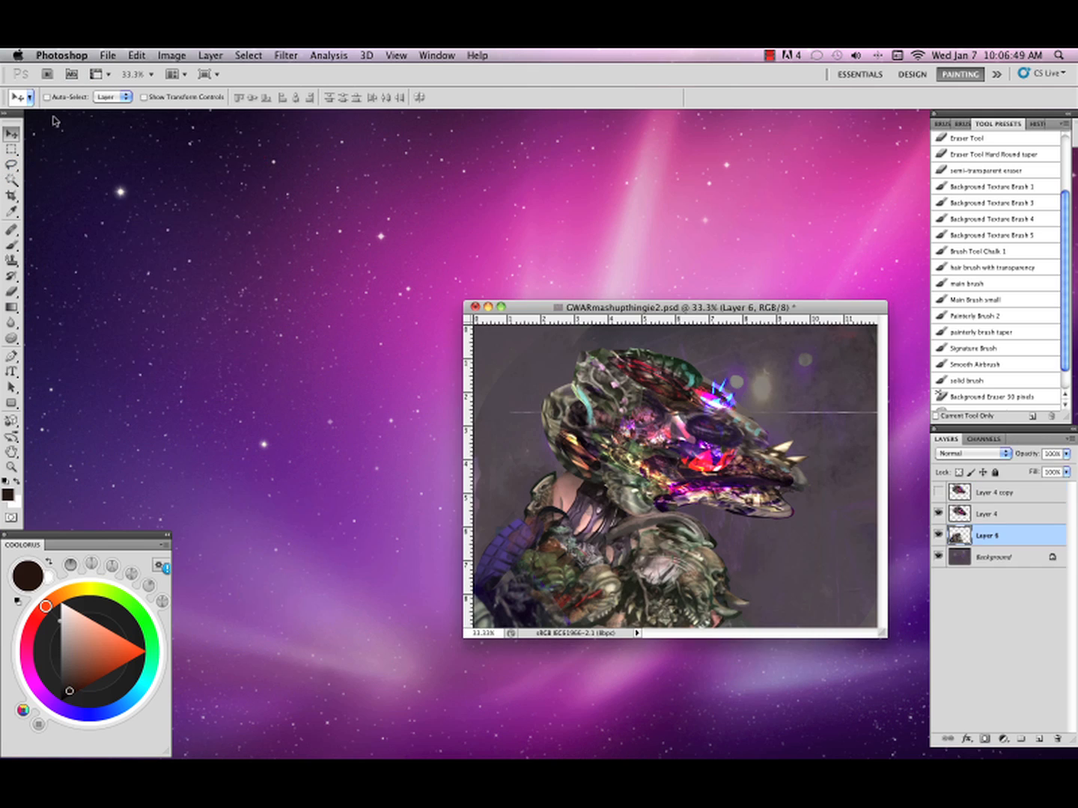
left_click_drag(826, 307, 673, 233)
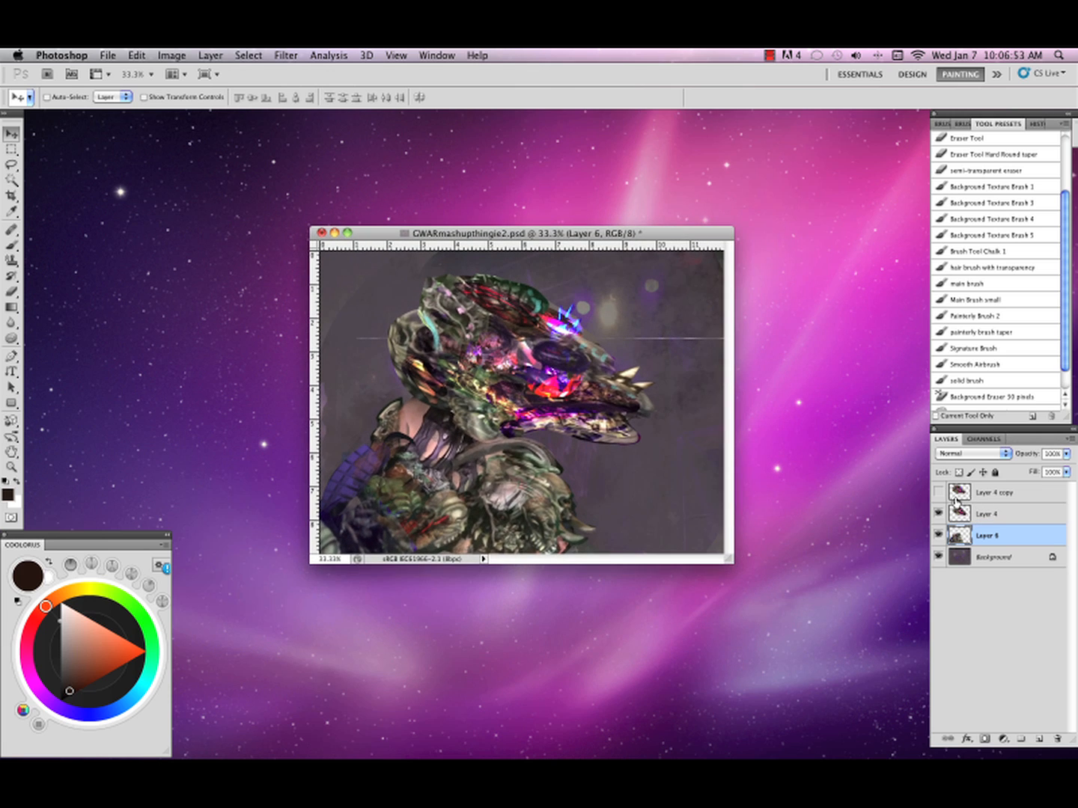
Check the head on Layer 4 by toggling its visibility and merge Layer 4 down into Layer 6.
left_click(938, 512)
left_click(938, 512)
left_click(1003, 515)
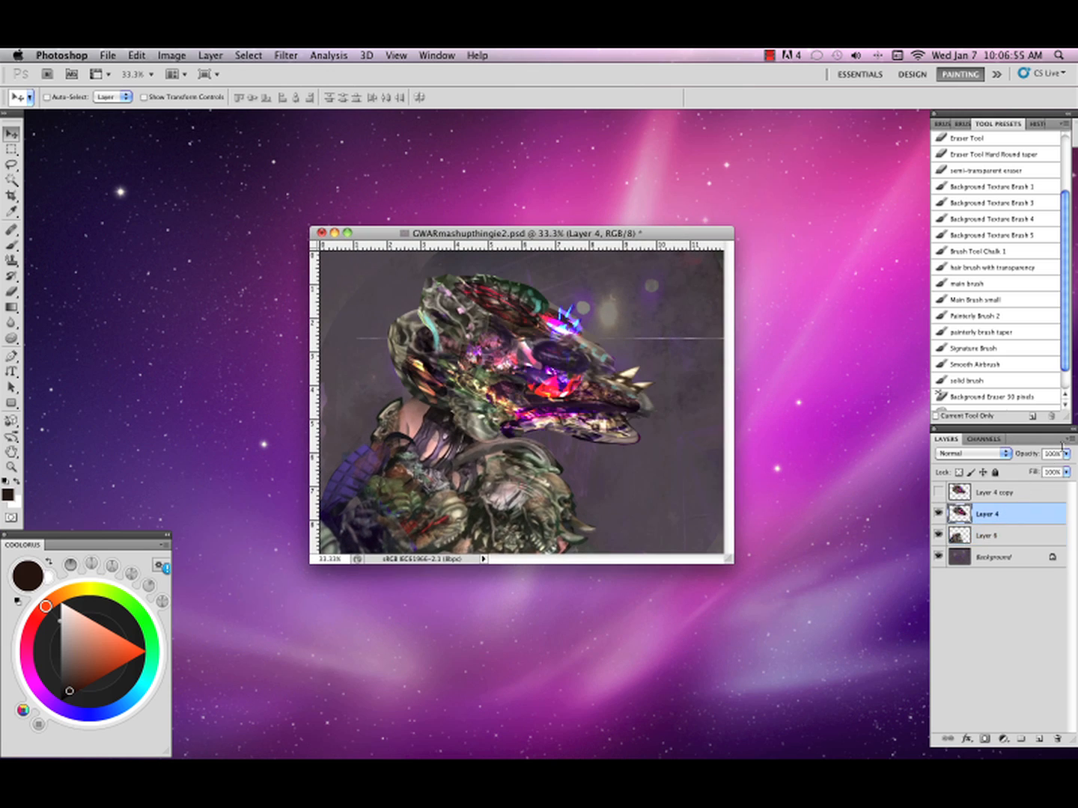
left_click(1066, 440)
left_click(951, 661)
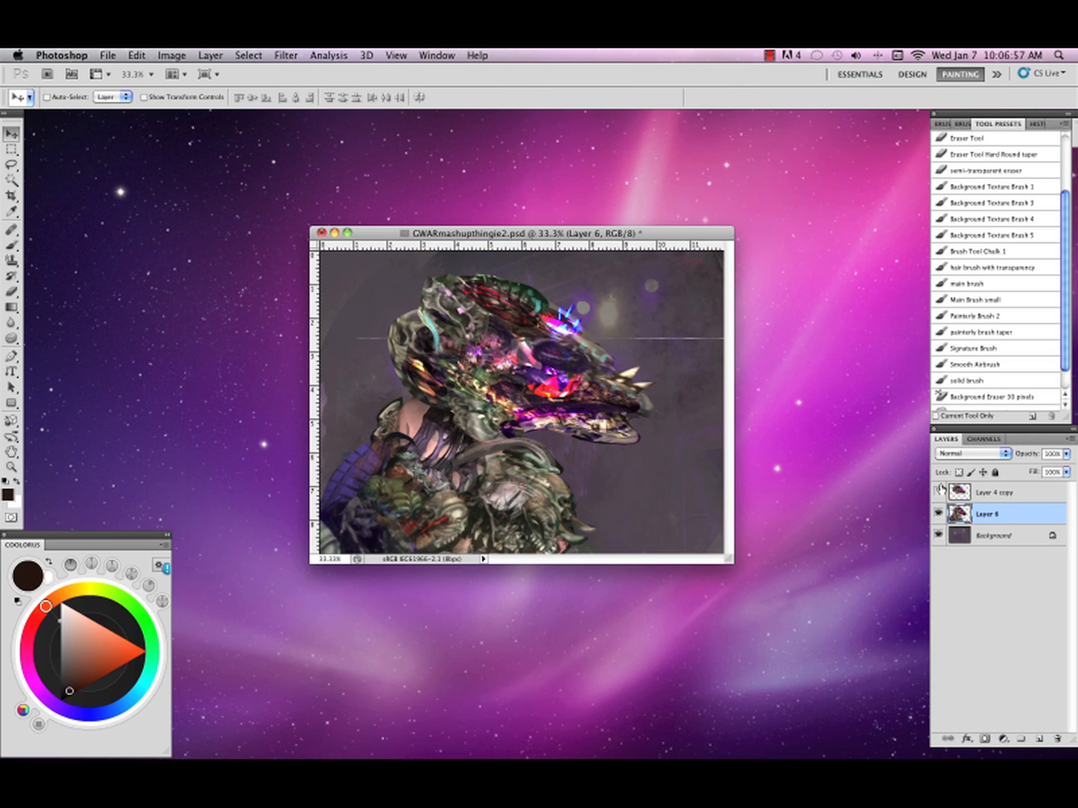
Delete the hidden Layer 4 copy and save the document.
left_click_drag(1007, 494, 1057, 739)
key("super+s")
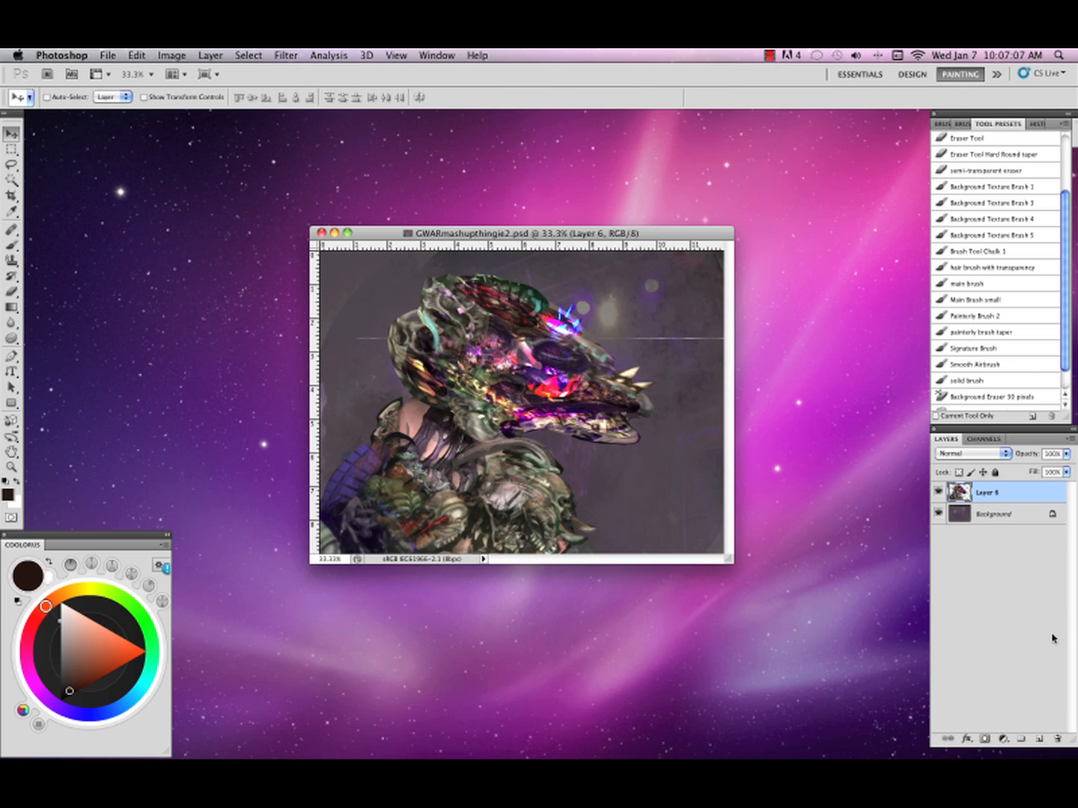
Choose the Brush Tool Chalk 1 preset and add a new layer above Layer 6 with Luminosity blending.
left_click(1003, 253)
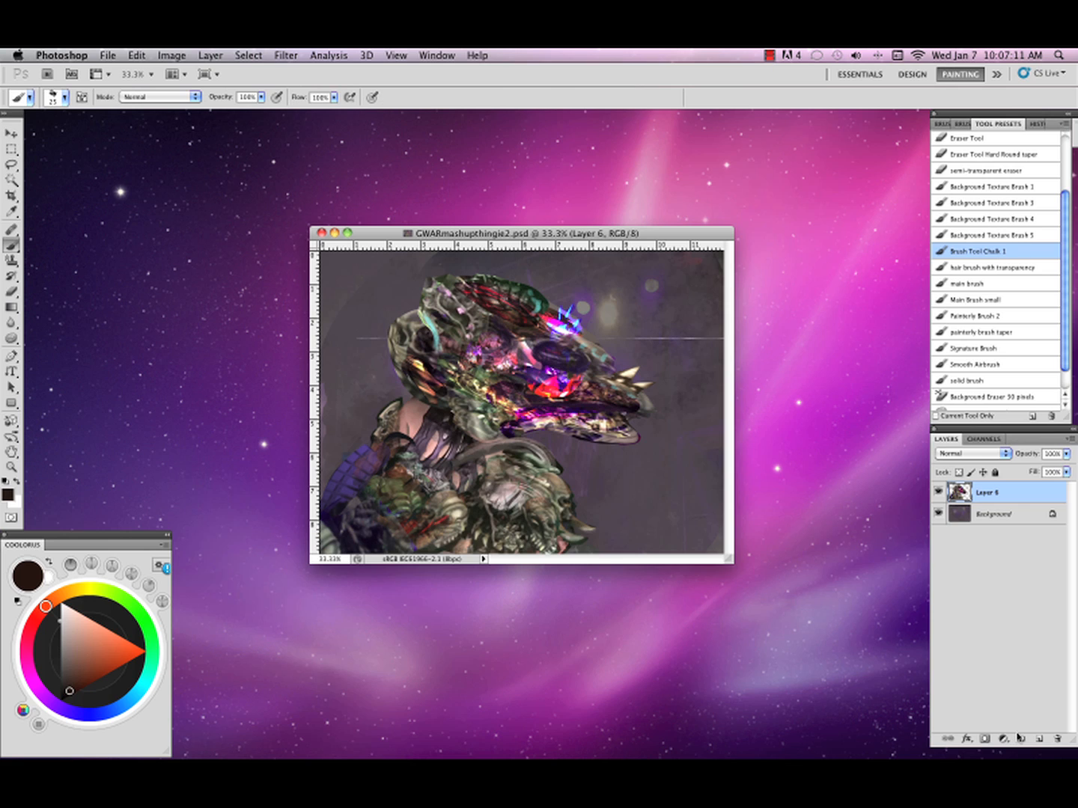
left_click(1041, 740)
left_click(1007, 454)
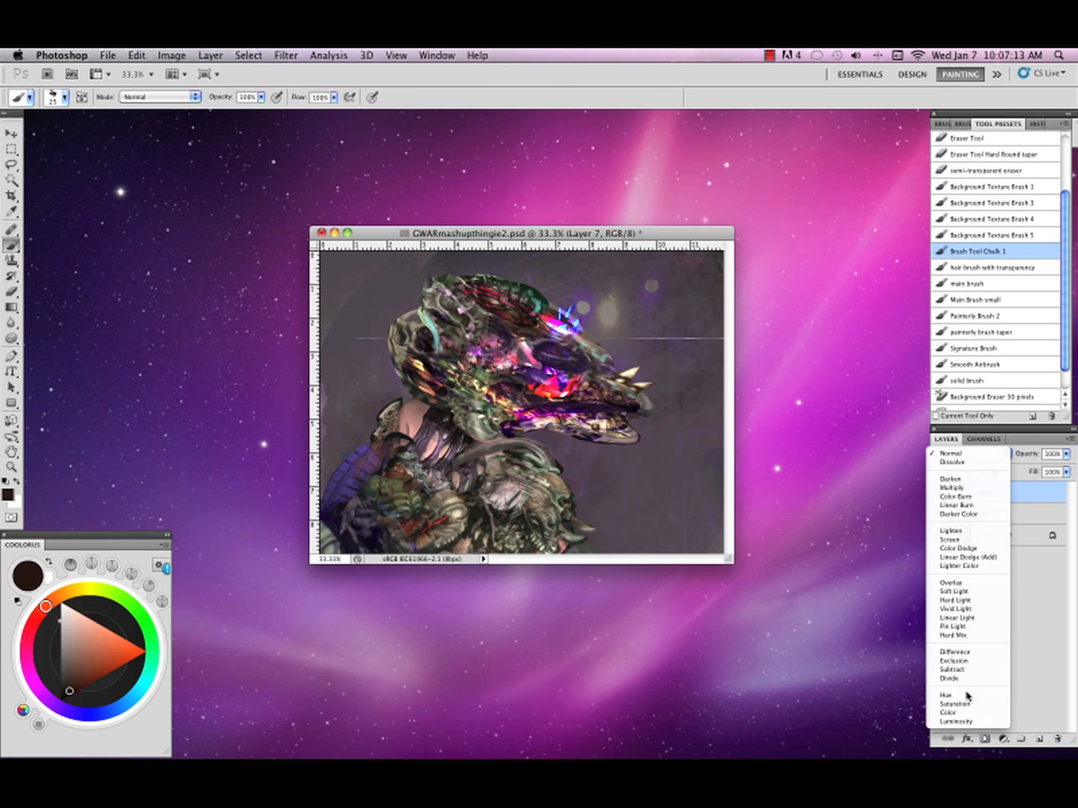
left_click(957, 721)
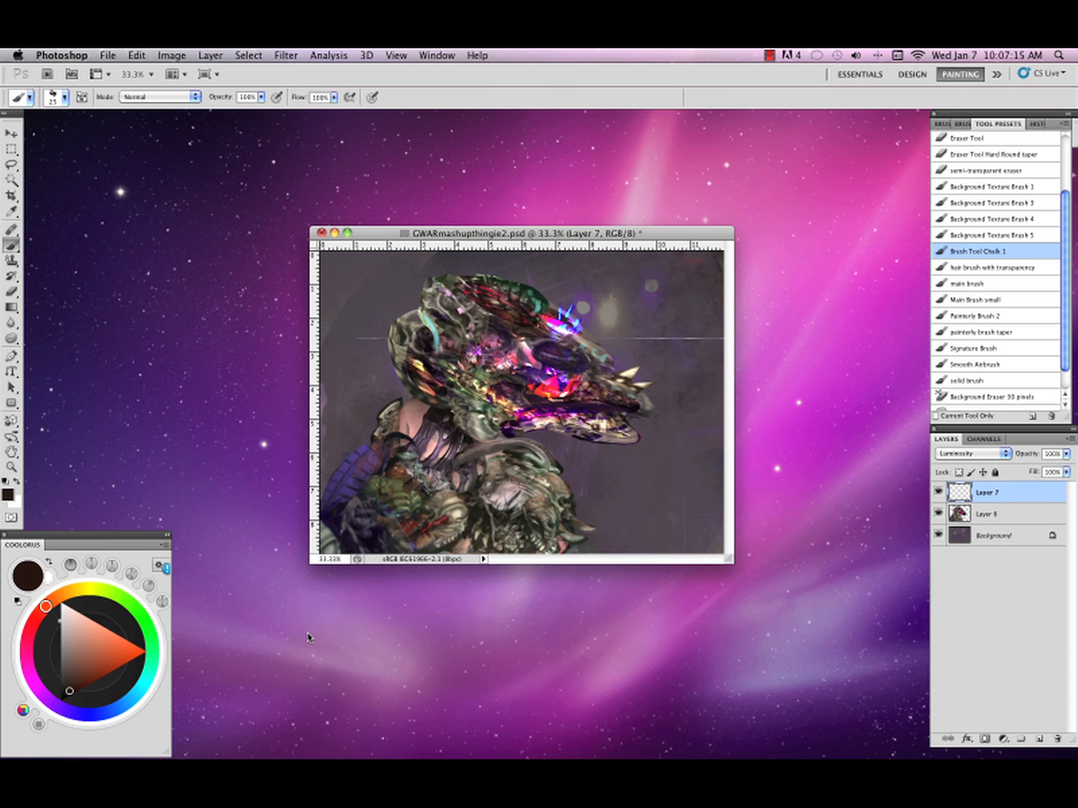
Paint near-black chalk strokes on Layer 7 to shade the back of the head, the neck and the upper chest armor.
left_click_drag(68, 682, 60, 691)
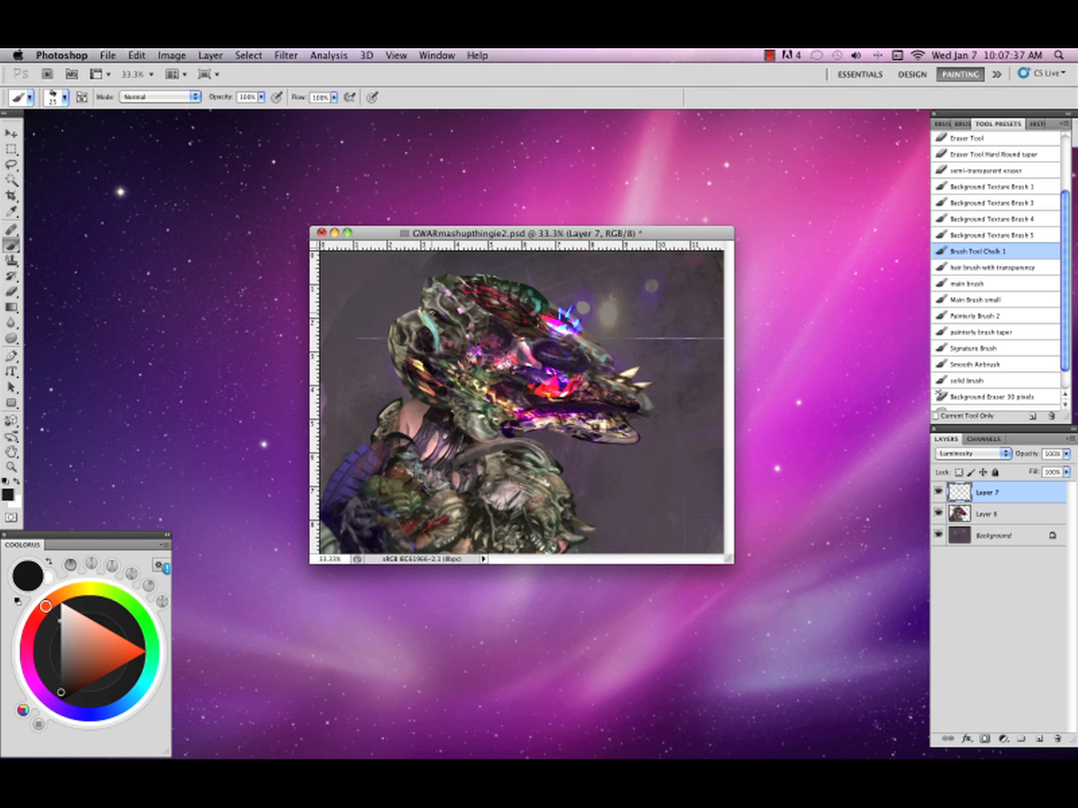
mouse_move(429, 313)
left_mouse_down()
mouse_move(440, 334)
mouse_move(432, 314)
left_mouse_up()
mouse_move(402, 431)
left_mouse_down()
mouse_move(420, 431)
mouse_move(395, 427)
mouse_move(419, 417)
left_mouse_up()
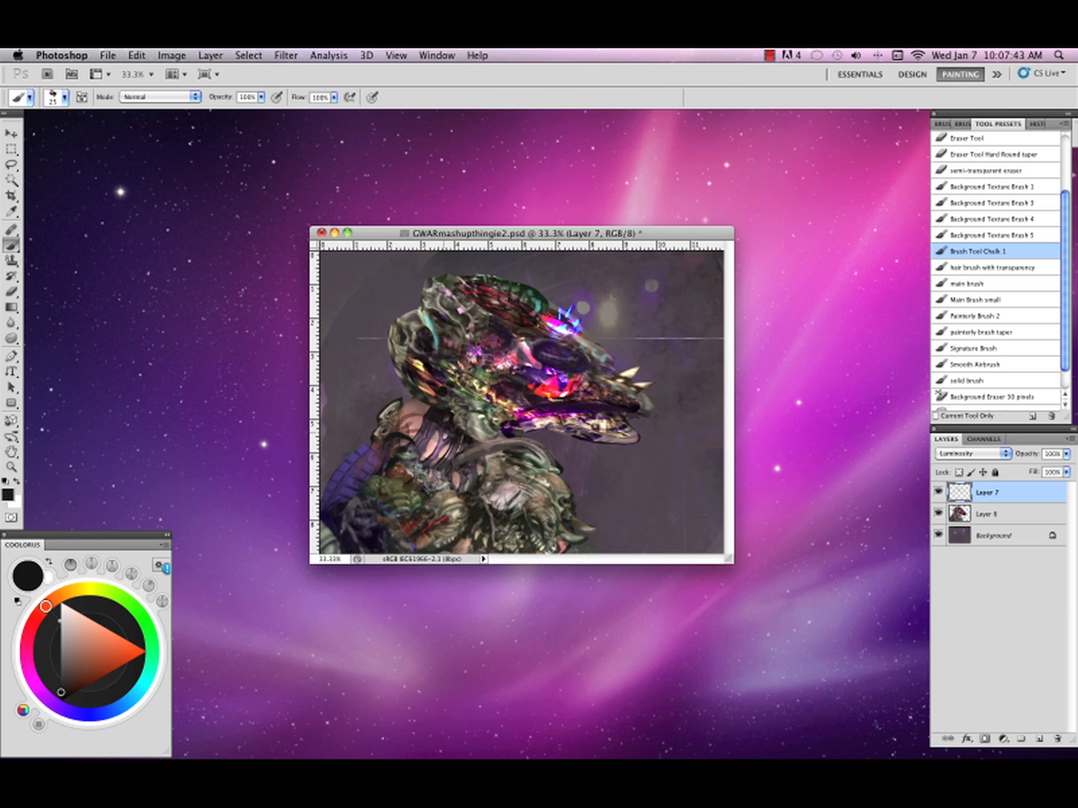
left_click_drag(482, 443, 542, 460)
mouse_move(486, 434)
left_mouse_down()
mouse_move(467, 419)
mouse_move(458, 439)
mouse_move(412, 401)
left_mouse_up()
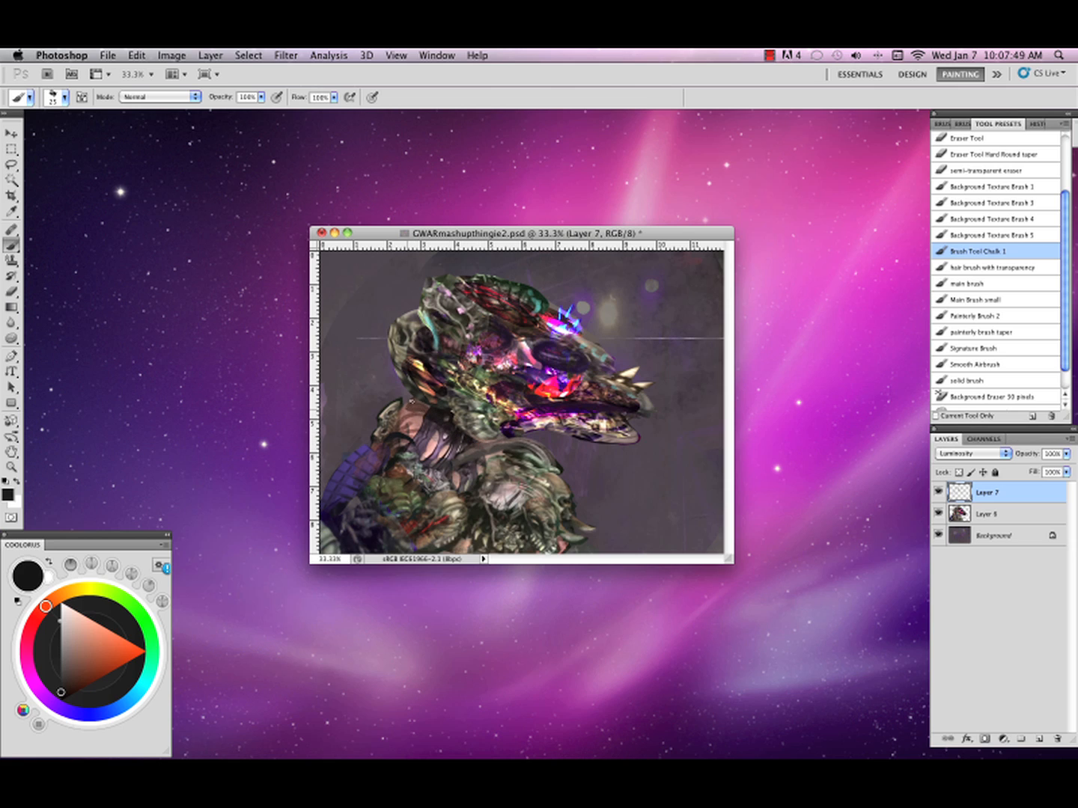